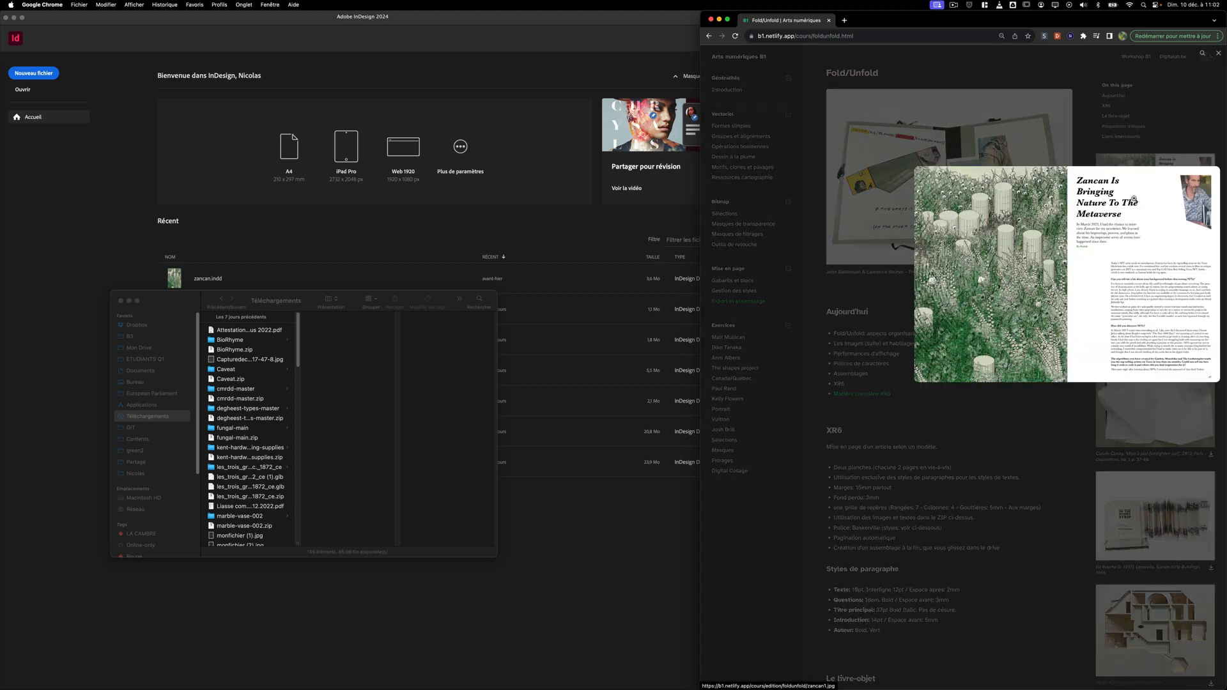
Examine the enlarged image of the first reference spread on the course page.
{"action": "left_click", "coordinate": [964, 154]}
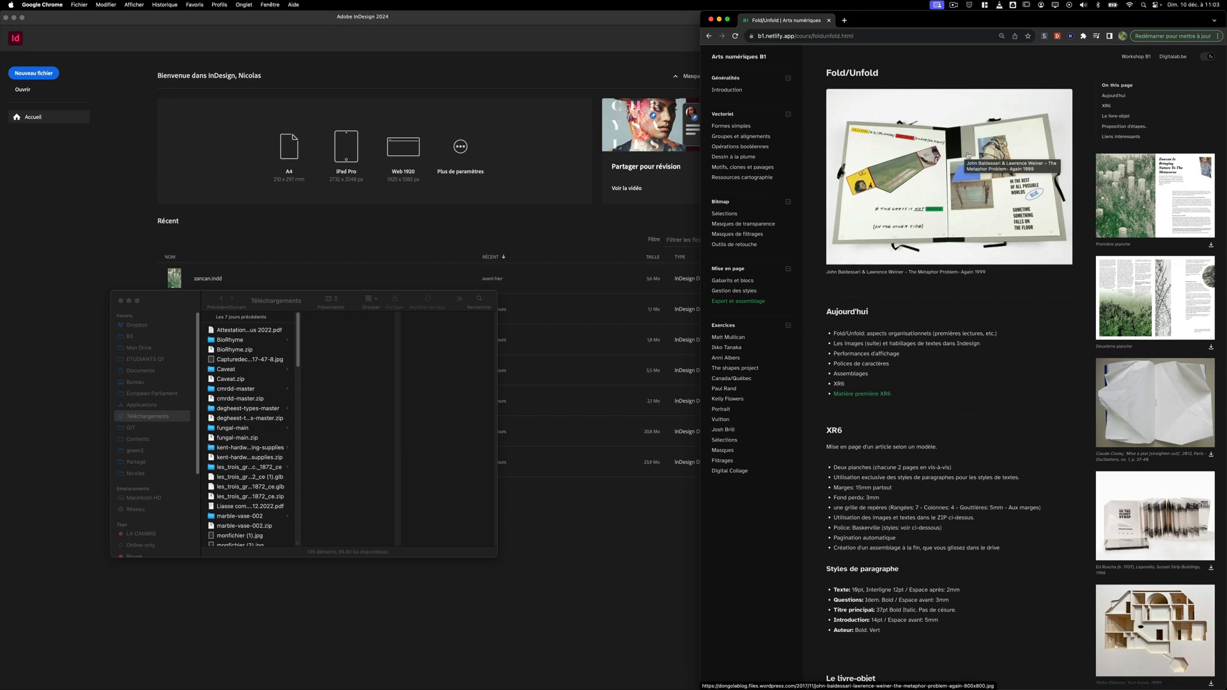
{"action": "left_click", "coordinate": [1153, 195]}
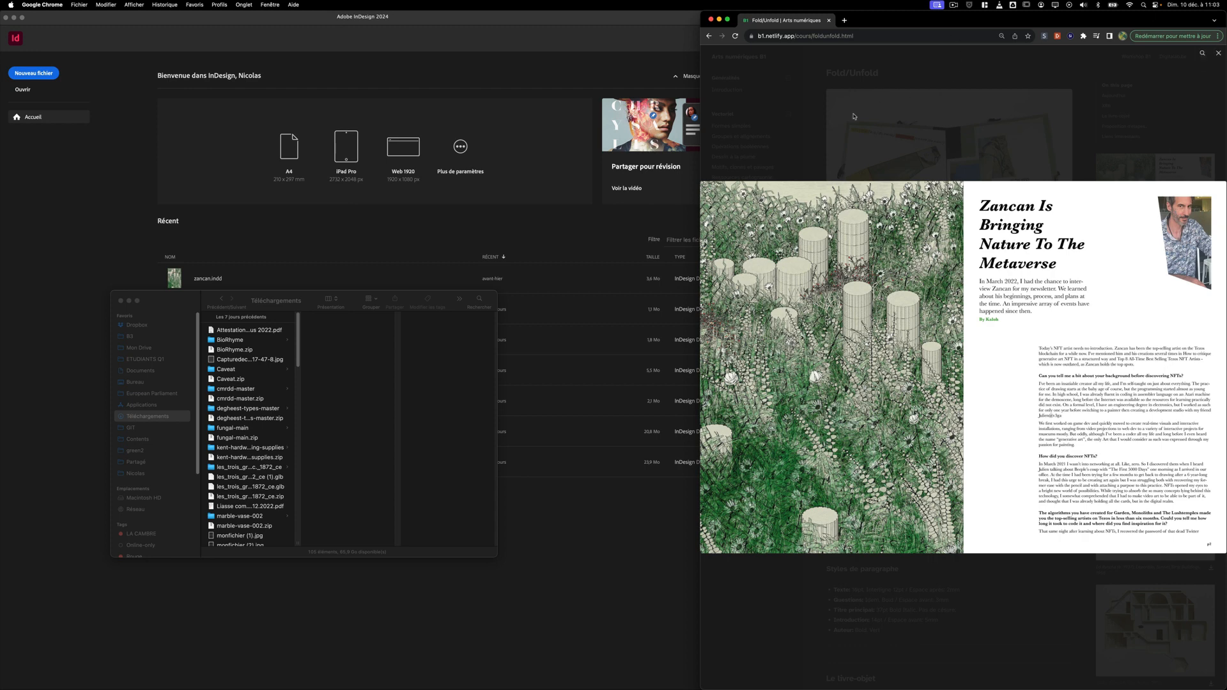
{"action": "left_click", "coordinate": [815, 134]}
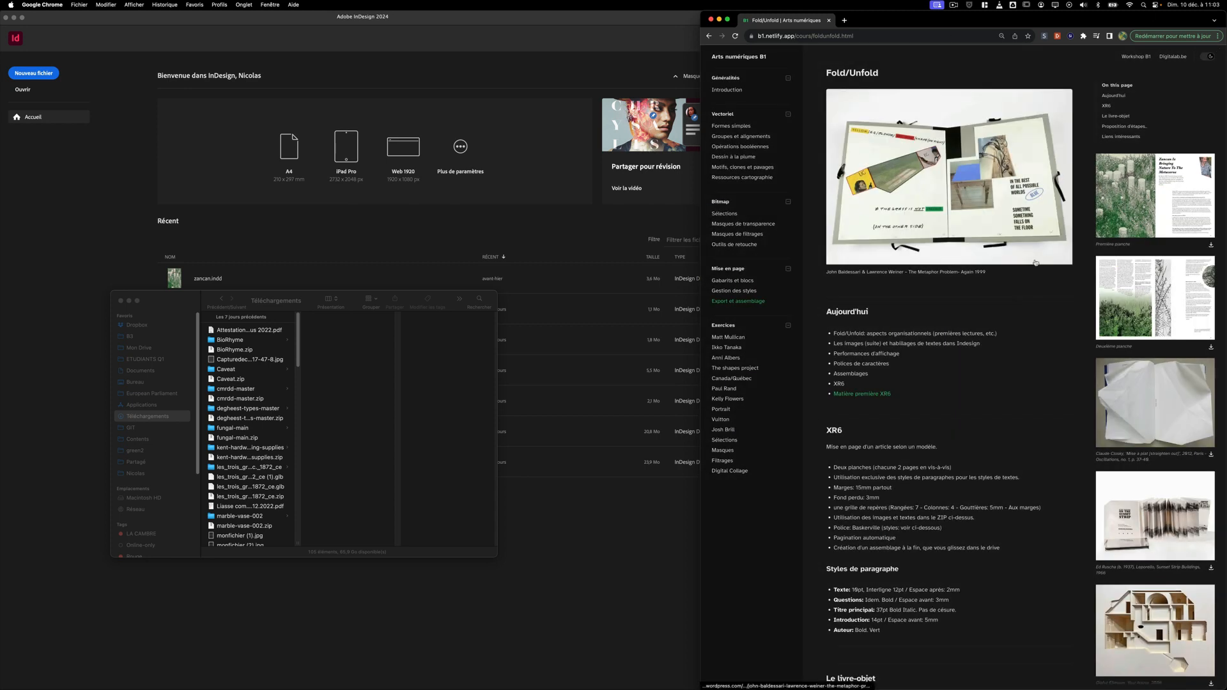
Switch to InDesign, start a new document and enlarge the new document dialog to expose the bleed settings.
{"action": "left_click", "coordinate": [119, 245]}
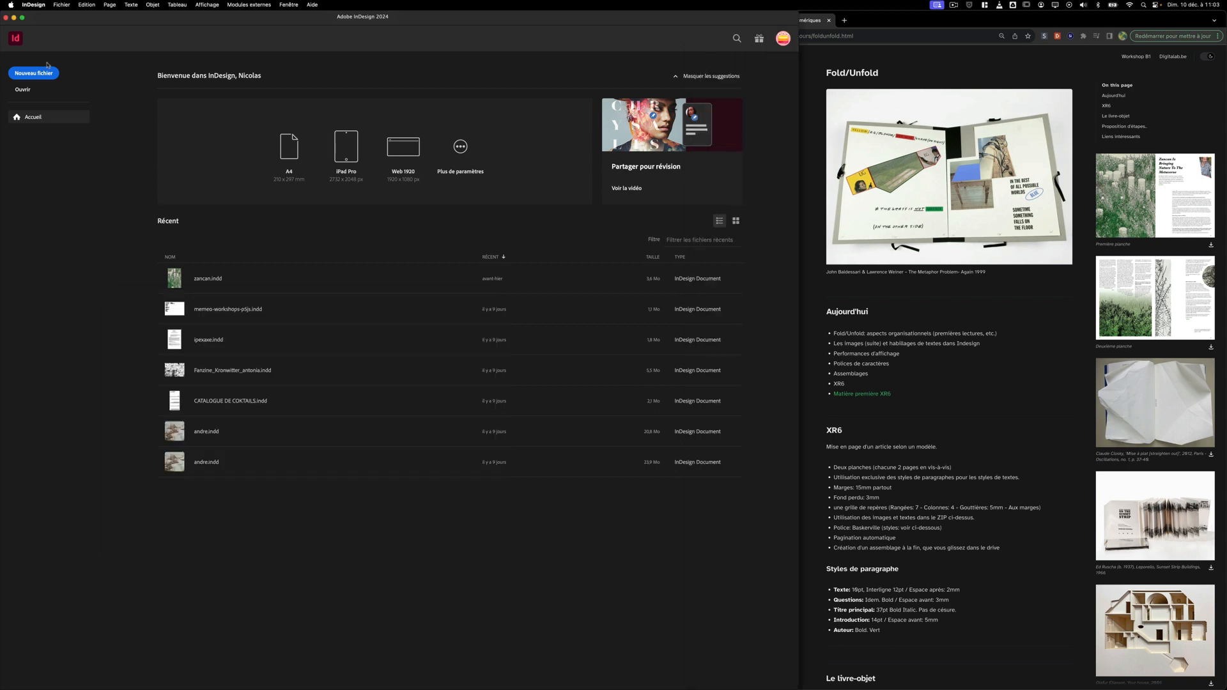
{"action": "left_click", "coordinate": [33, 72]}
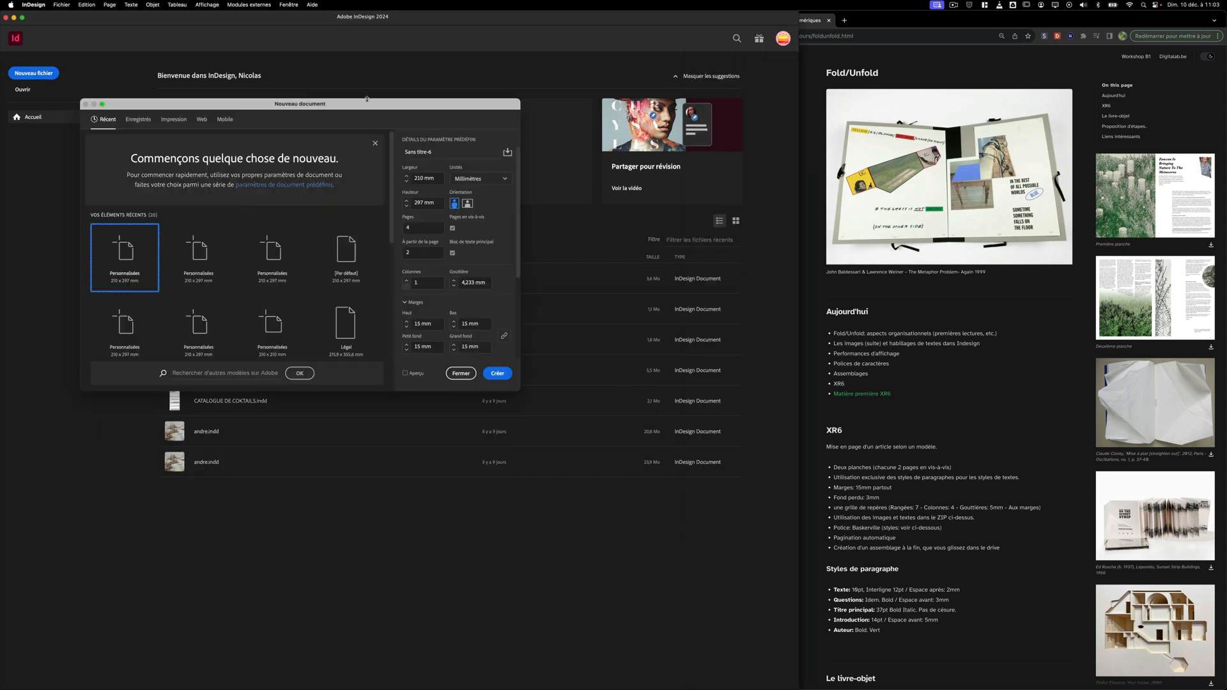
{"action": "left_click_drag", "start_coordinate": [373, 107], "coordinate": [442, 181]}
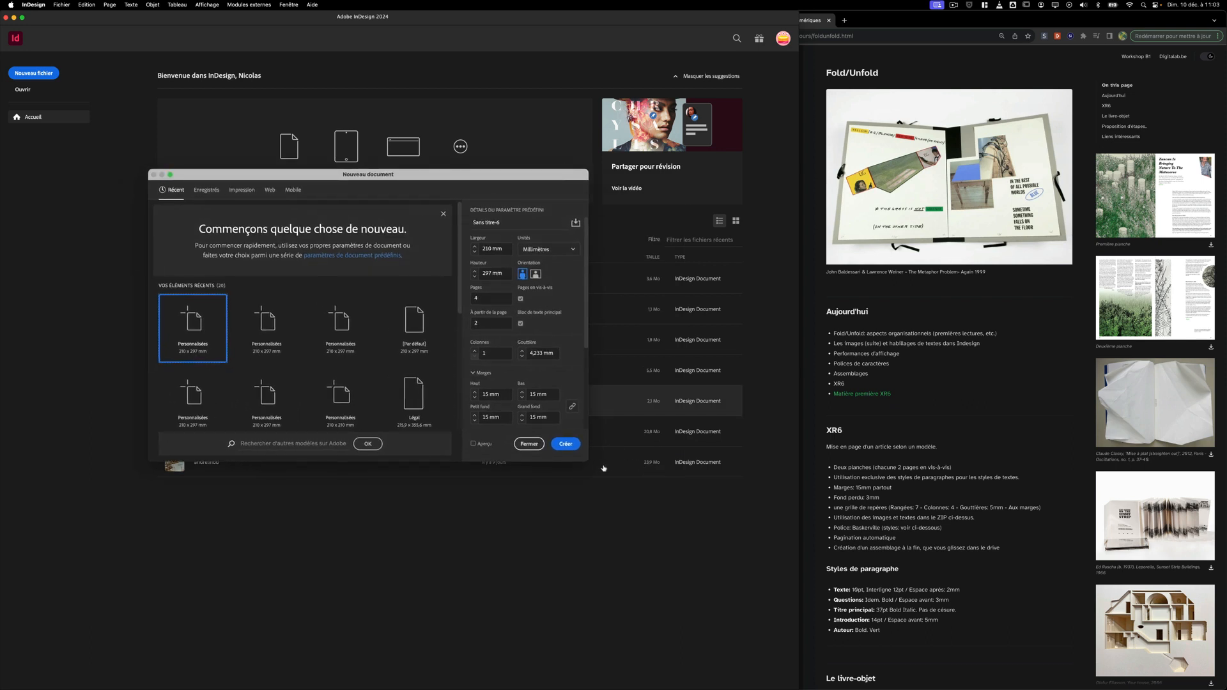
{"action": "left_click_drag", "start_coordinate": [587, 460], "coordinate": [669, 514]}
Switch to the course page in Chrome and review the XR6 layout requirements and the paragraph style specifications.
{"action": "left_click", "coordinate": [943, 514]}
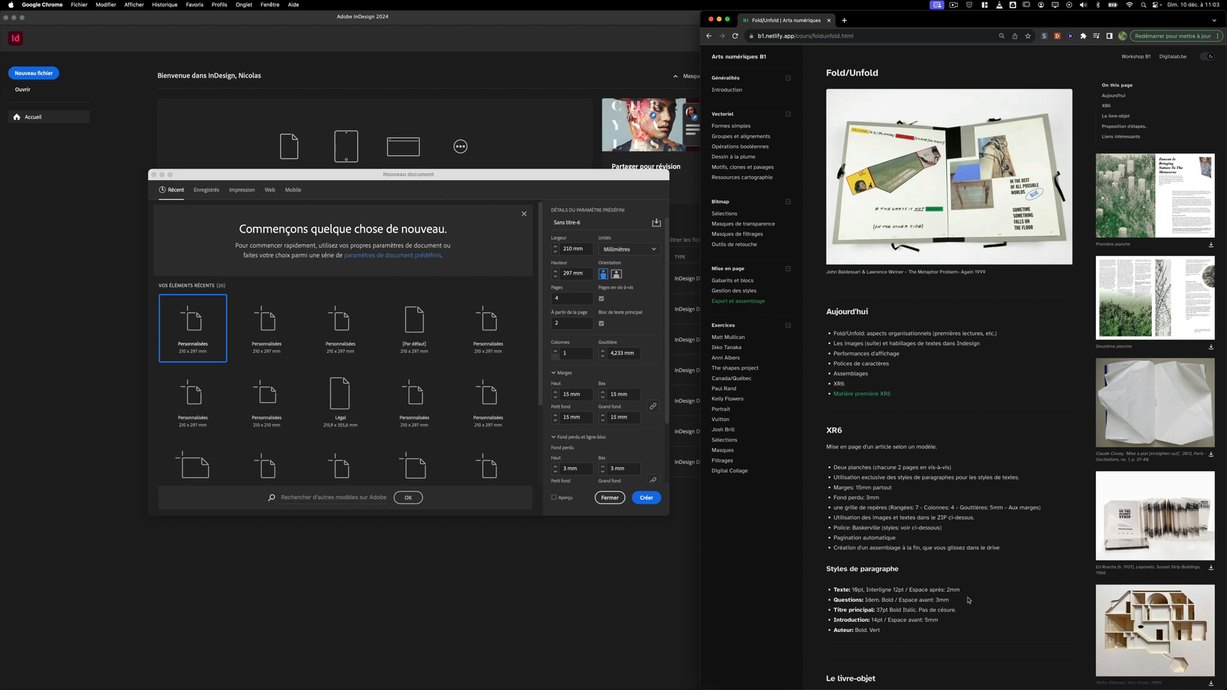
{"action": "scroll", "coordinate": [968, 600], "scroll_direction": "down", "scroll_amount": 2}
{"action": "left_click_drag", "start_coordinate": [841, 388], "coordinate": [921, 574]}
{"action": "left_click", "coordinate": [921, 576]}
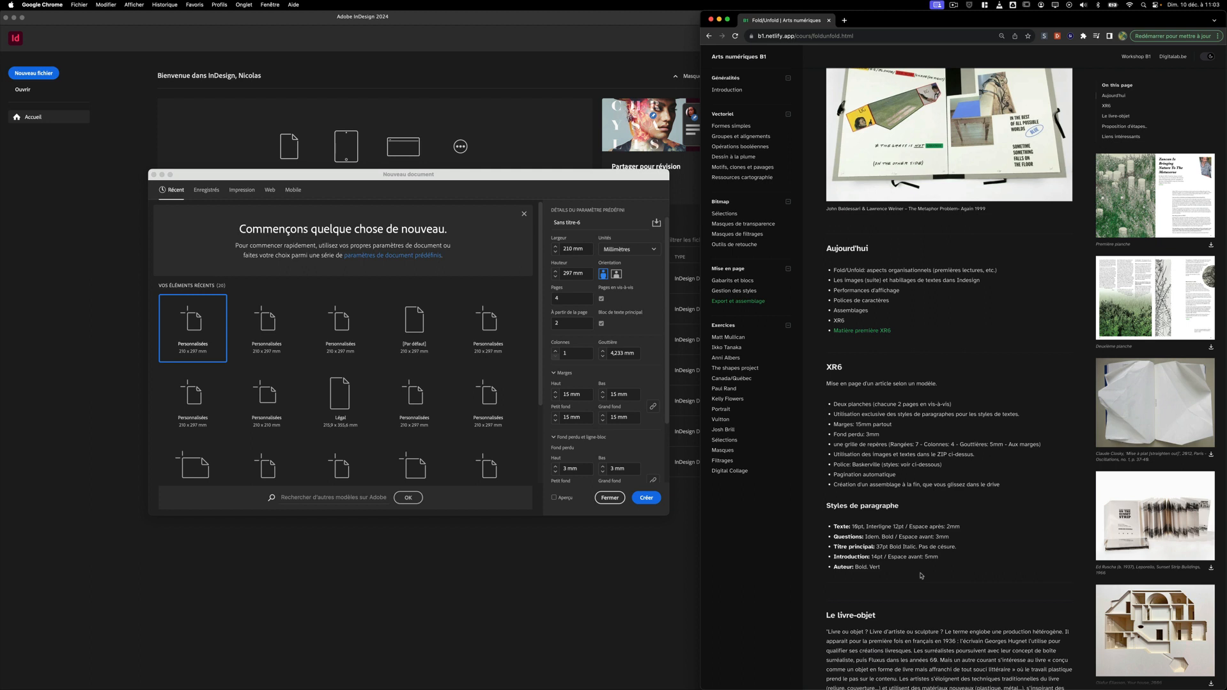
{"action": "left_click_drag", "start_coordinate": [887, 577], "coordinate": [829, 382]}
{"action": "left_click", "coordinate": [858, 400]}
{"action": "left_click_drag", "start_coordinate": [832, 526], "coordinate": [943, 570]}
{"action": "left_click", "coordinate": [943, 570]}
Download the XR6 raw material archive from the course page and extract zancan (2).zip in Finder's downloads folder.
{"action": "left_click", "coordinate": [879, 331]}
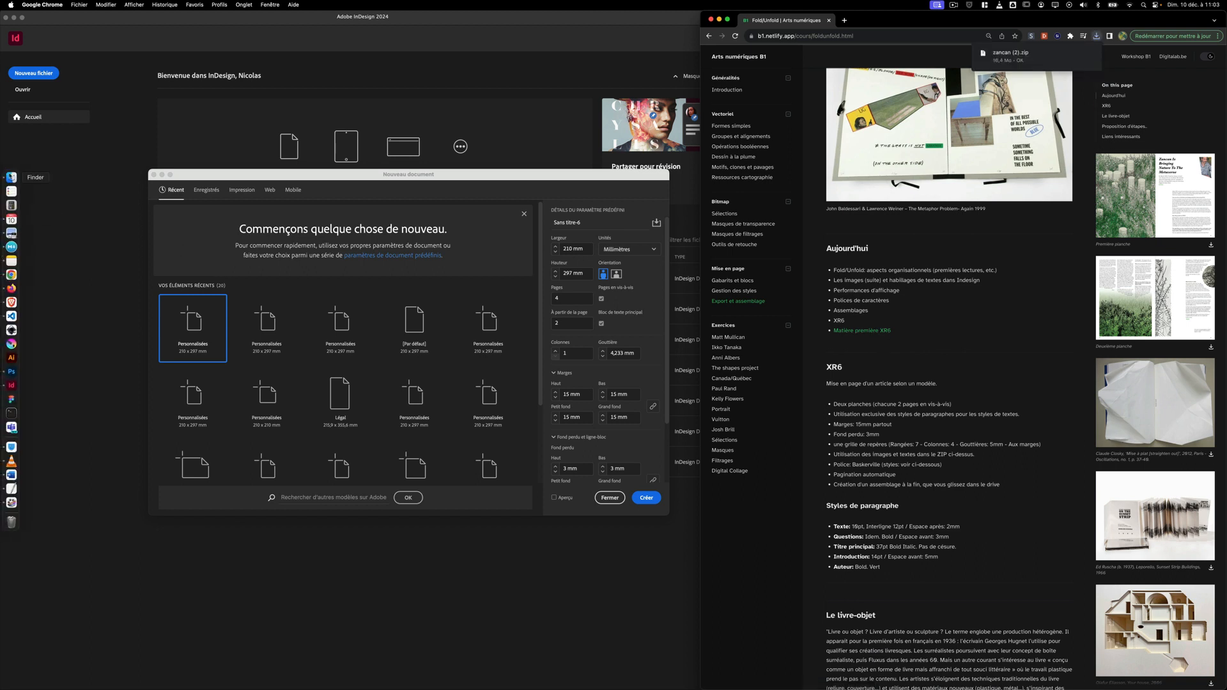
{"action": "left_click", "coordinate": [10, 179]}
{"action": "left_click", "coordinate": [268, 331]}
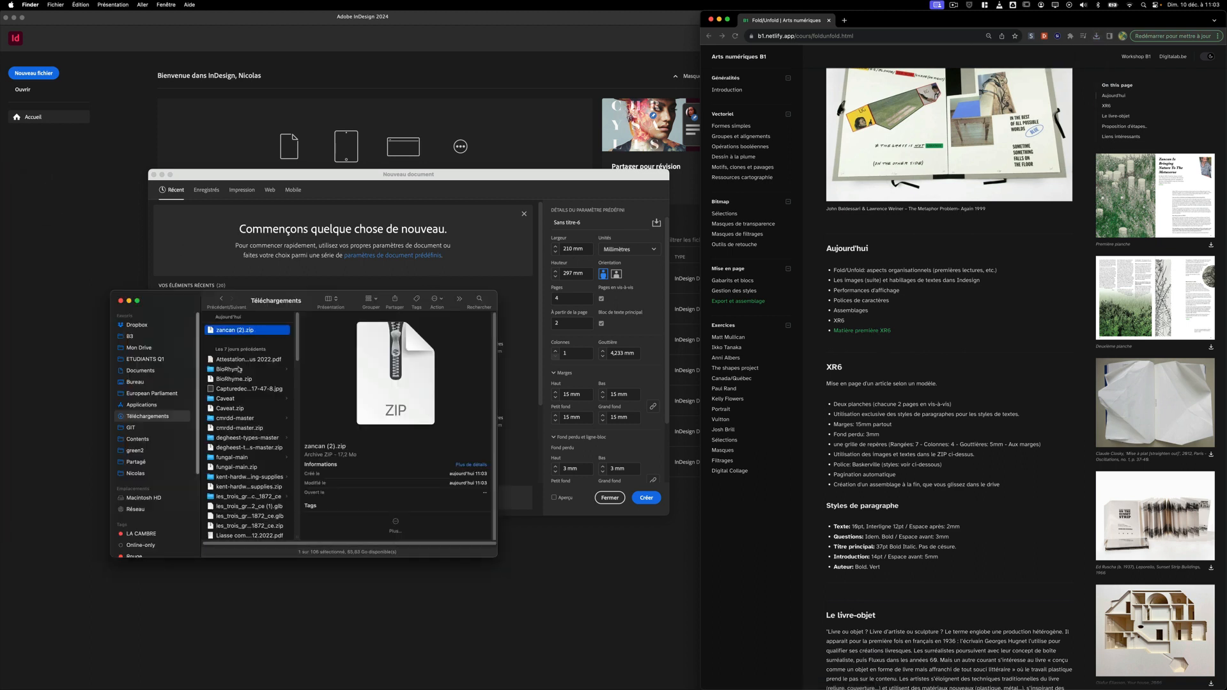
{"action": "double_click", "coordinate": [237, 331]}
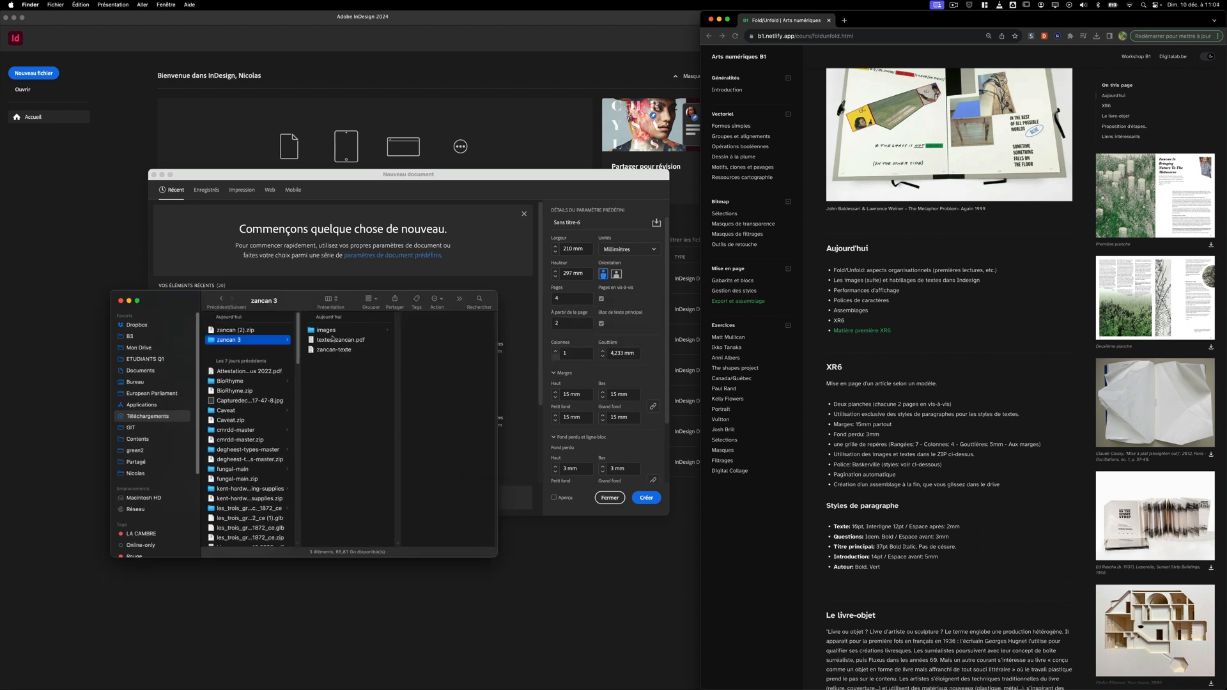
Look through the pictures in the images folder of zancan 3, previewing zancan00.png at full size.
{"action": "left_click", "coordinate": [327, 329]}
{"action": "left_click", "coordinate": [432, 330]}
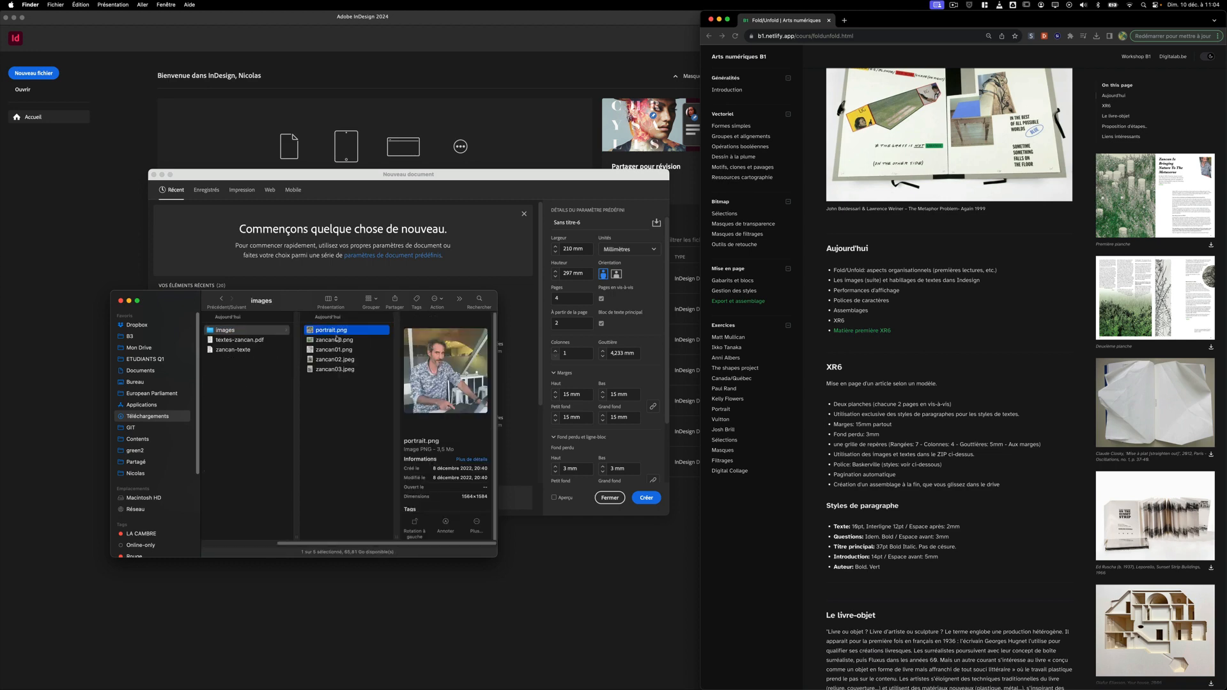
{"action": "key", "text": "Down"}
{"action": "key", "text": "Down"}
{"action": "key", "text": "Up"}
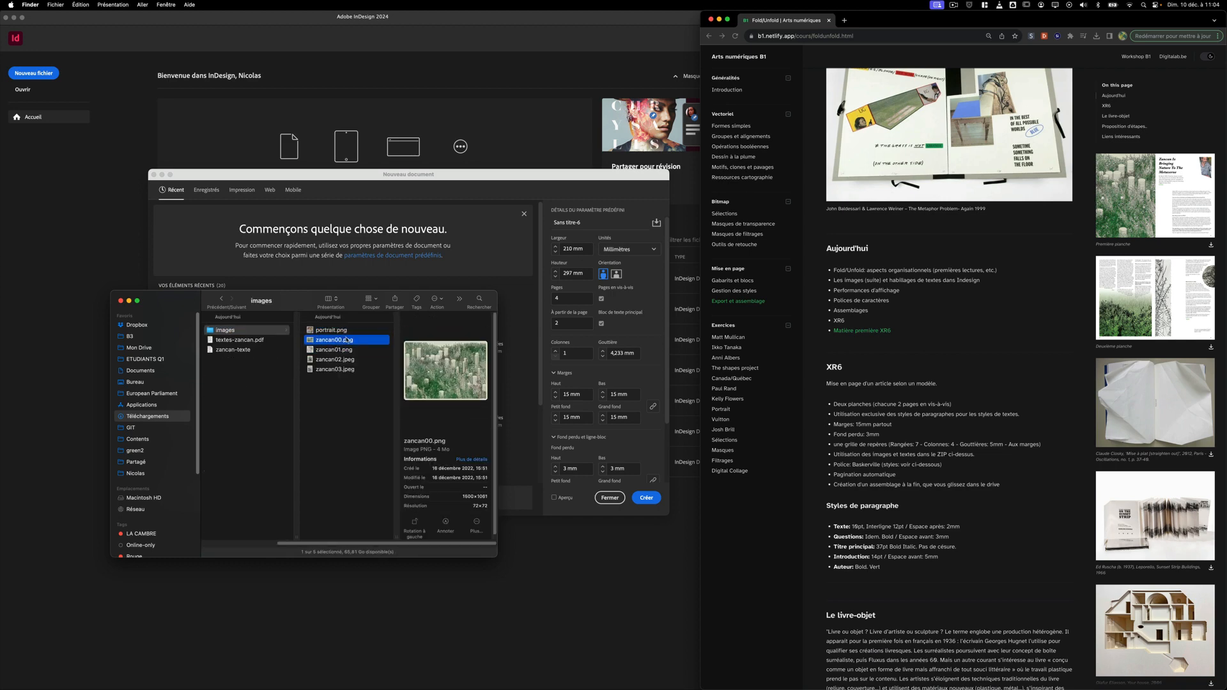
{"action": "key", "text": "space"}
{"action": "key", "text": "space"}
Preview textes-zancan.pdf and skim through the article text.
{"action": "left_click", "coordinate": [264, 342]}
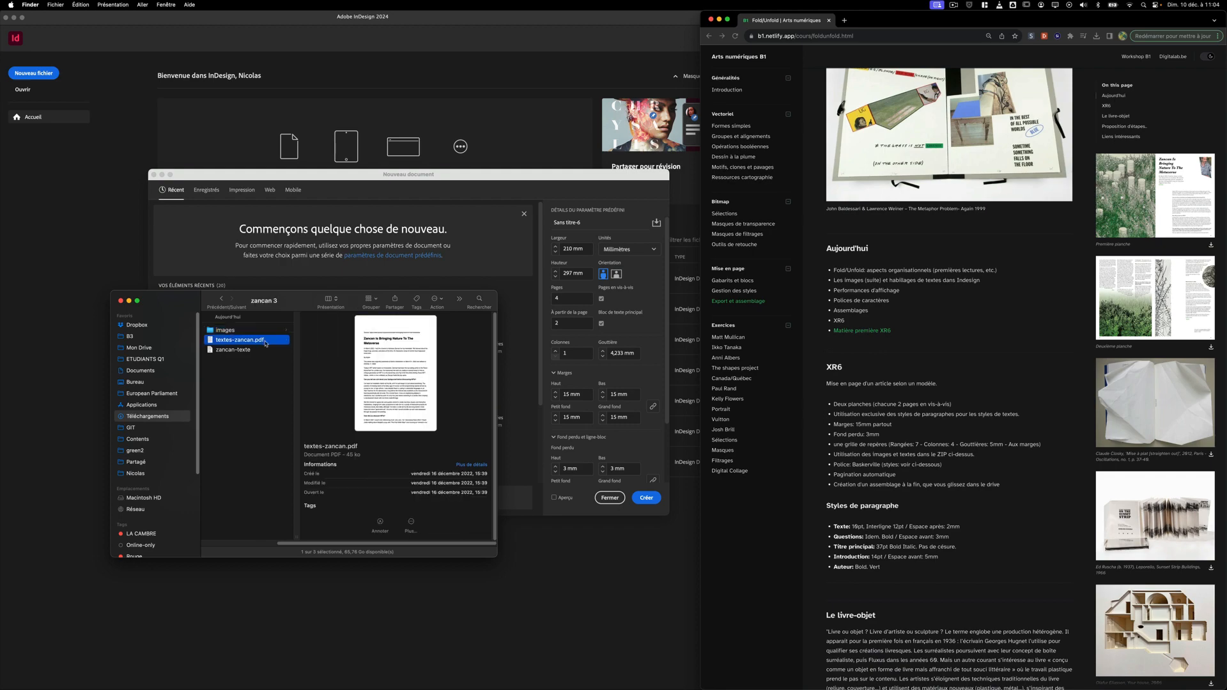
{"action": "key", "text": "space"}
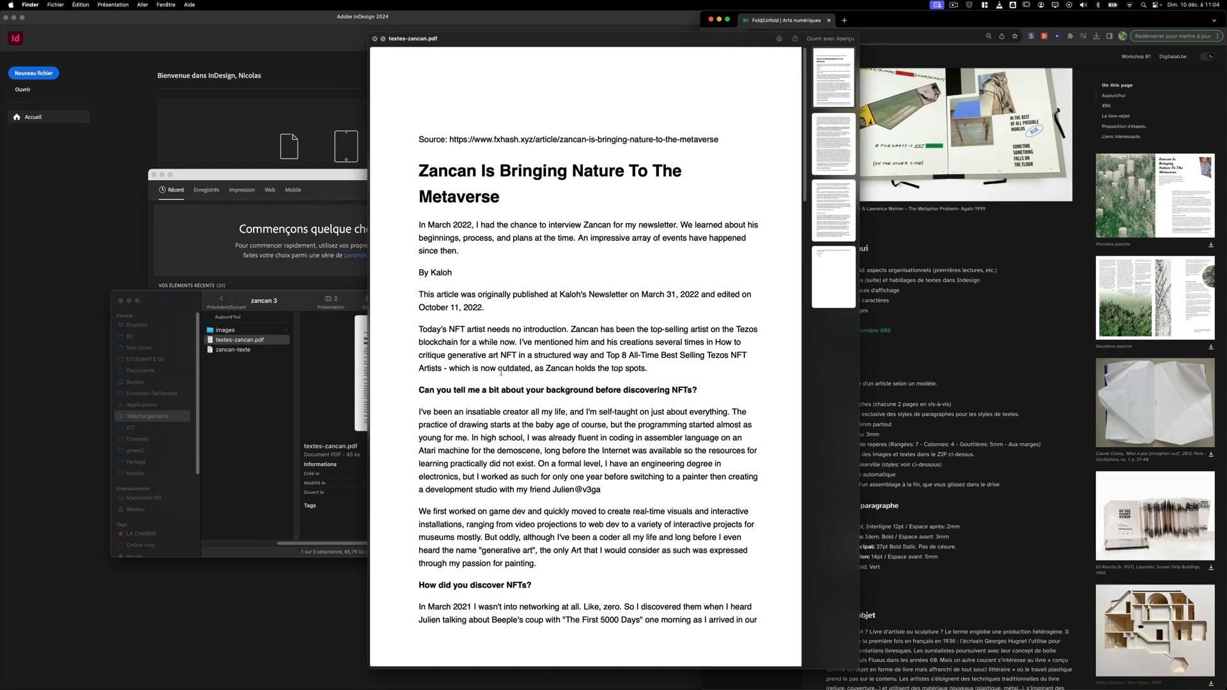
{"action": "scroll", "coordinate": [583, 349], "scroll_direction": "down", "scroll_amount": 10}
{"action": "scroll", "coordinate": [583, 349], "scroll_direction": "down", "scroll_amount": 2}
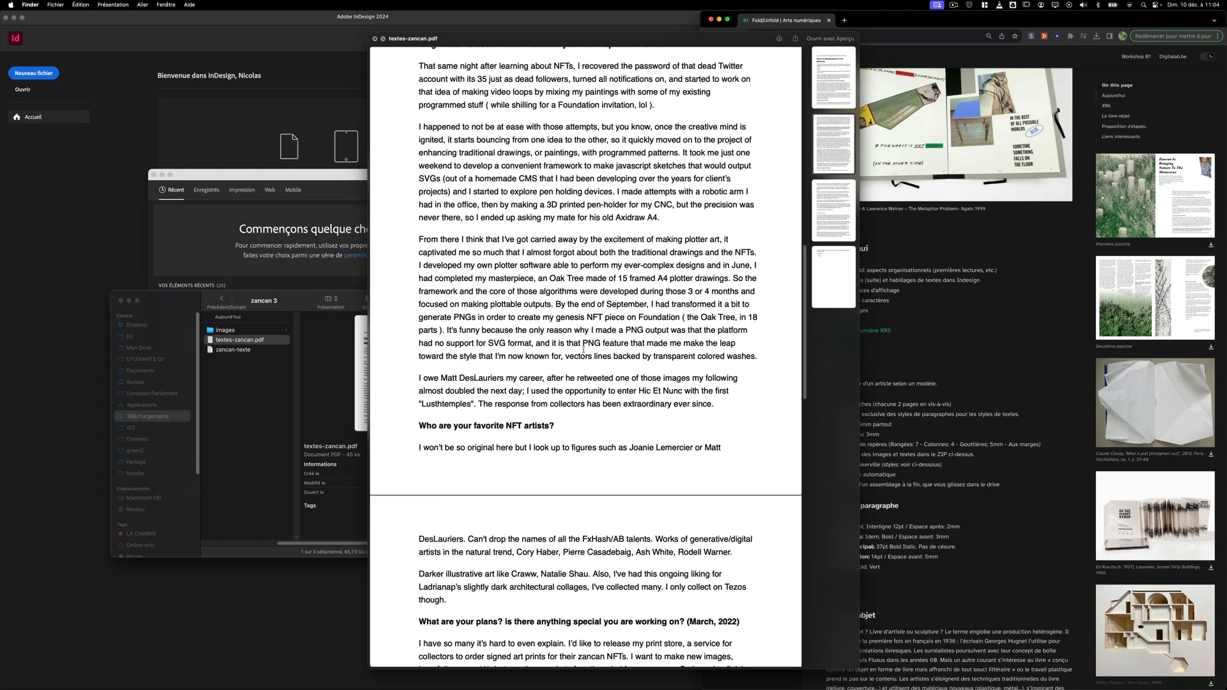
{"action": "key", "text": "space"}
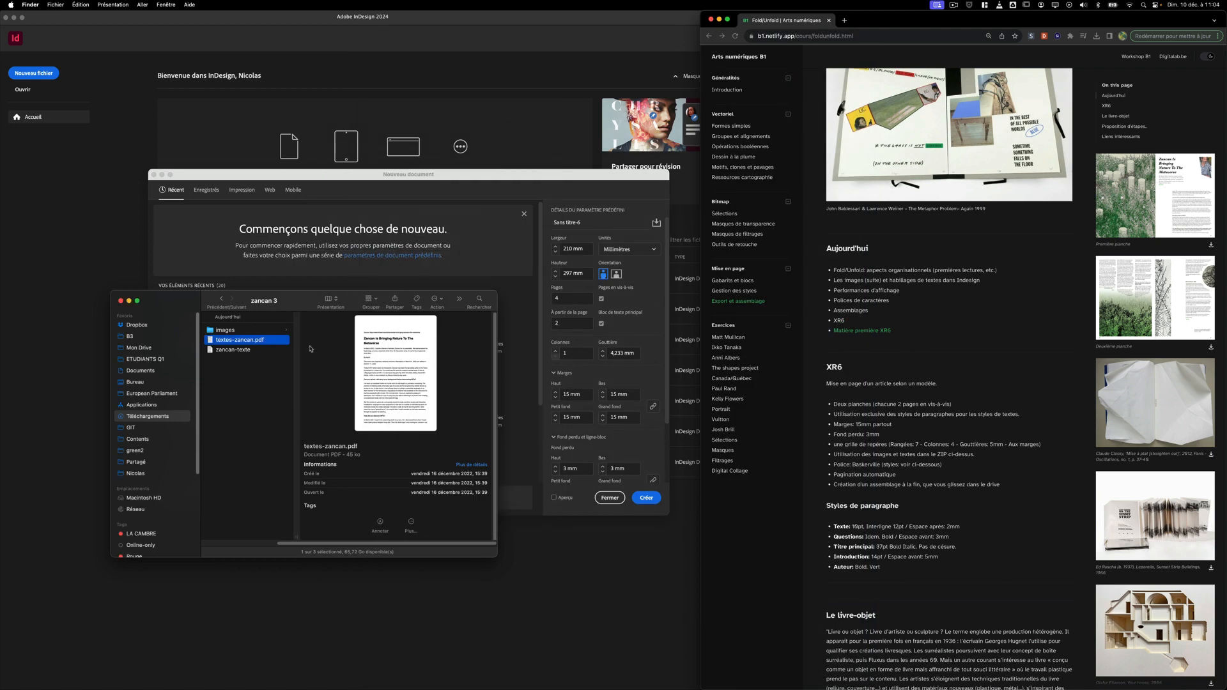
Preview the zancan-texte document, check that its text is selectable, and close the preview.
{"action": "left_click", "coordinate": [255, 350]}
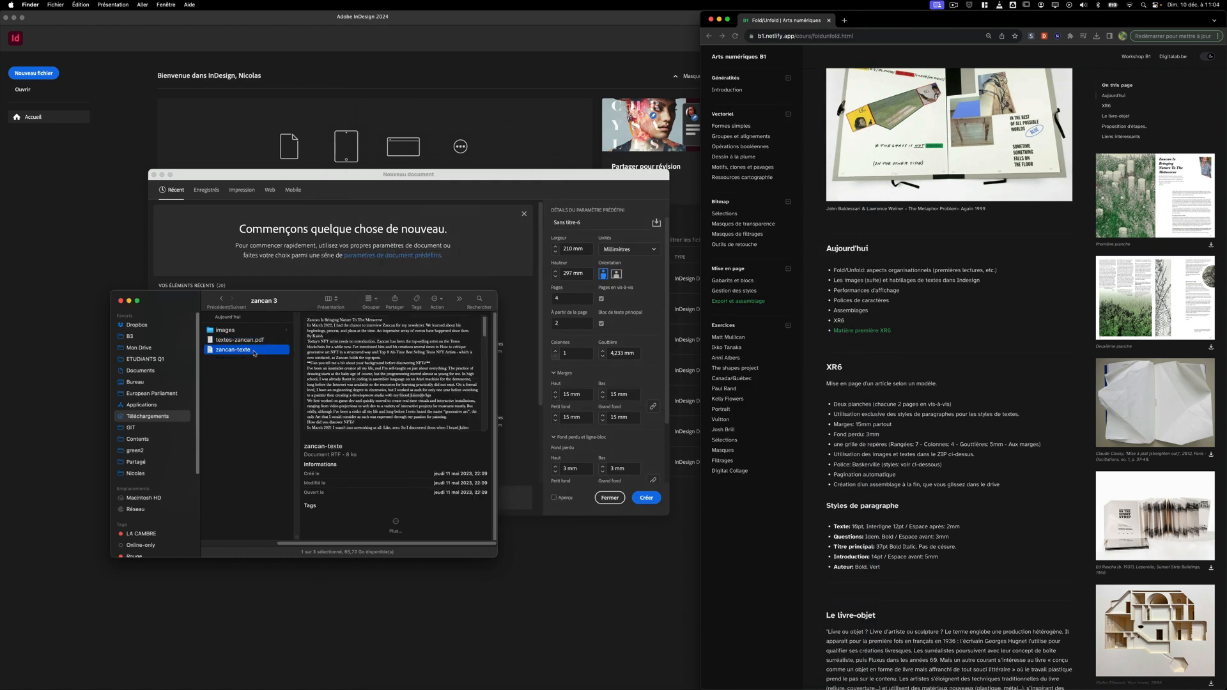
{"action": "key", "text": "space"}
{"action": "scroll", "coordinate": [628, 367], "scroll_direction": "down", "scroll_amount": 5}
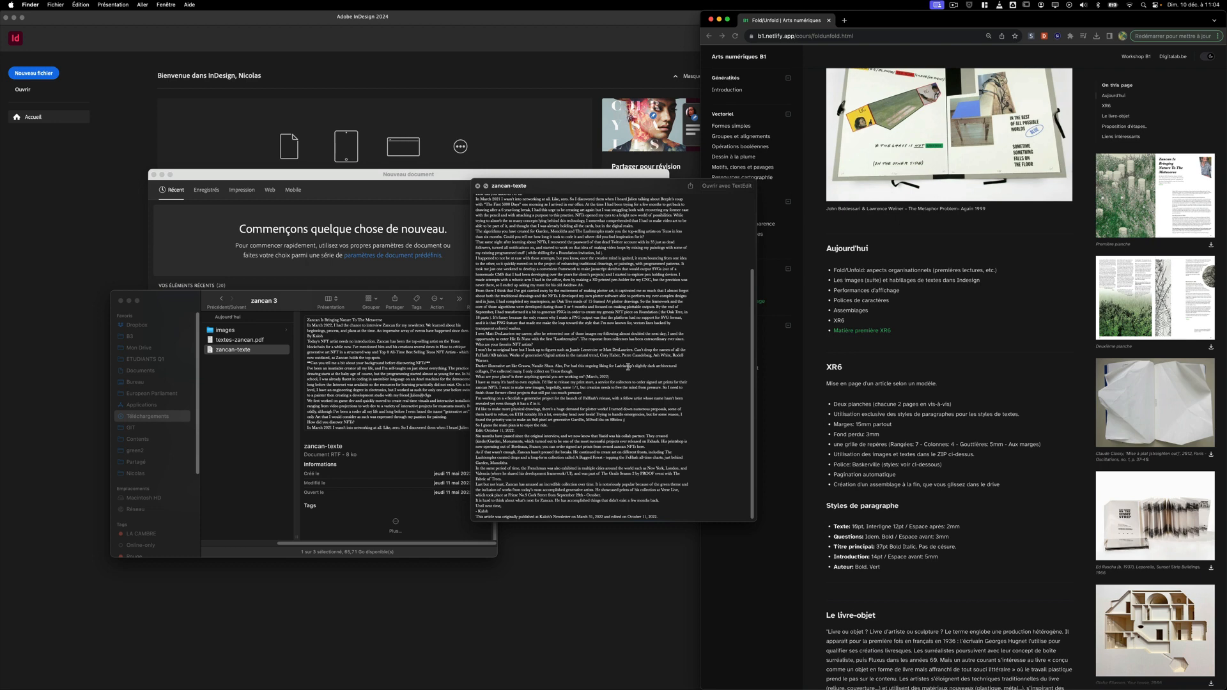
{"action": "scroll", "coordinate": [629, 367], "scroll_direction": "up", "scroll_amount": 10}
{"action": "left_click_drag", "start_coordinate": [522, 226], "coordinate": [626, 451]}
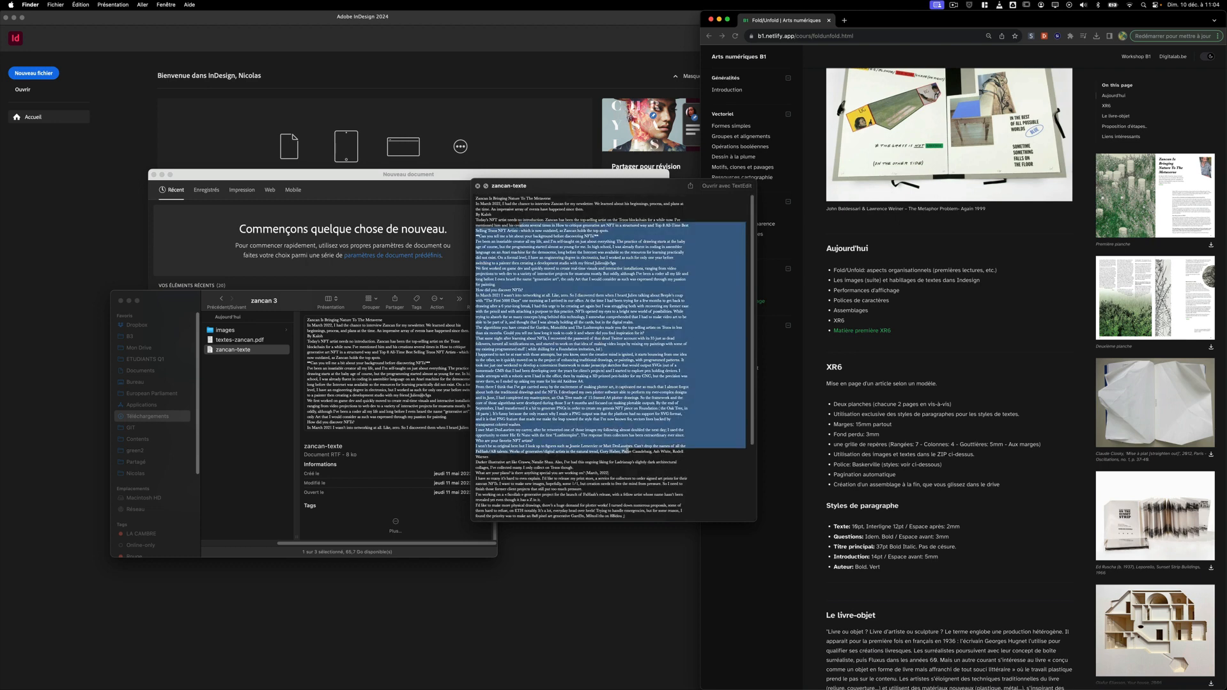
{"action": "left_click", "coordinate": [608, 287]}
{"action": "left_click", "coordinate": [477, 186]}
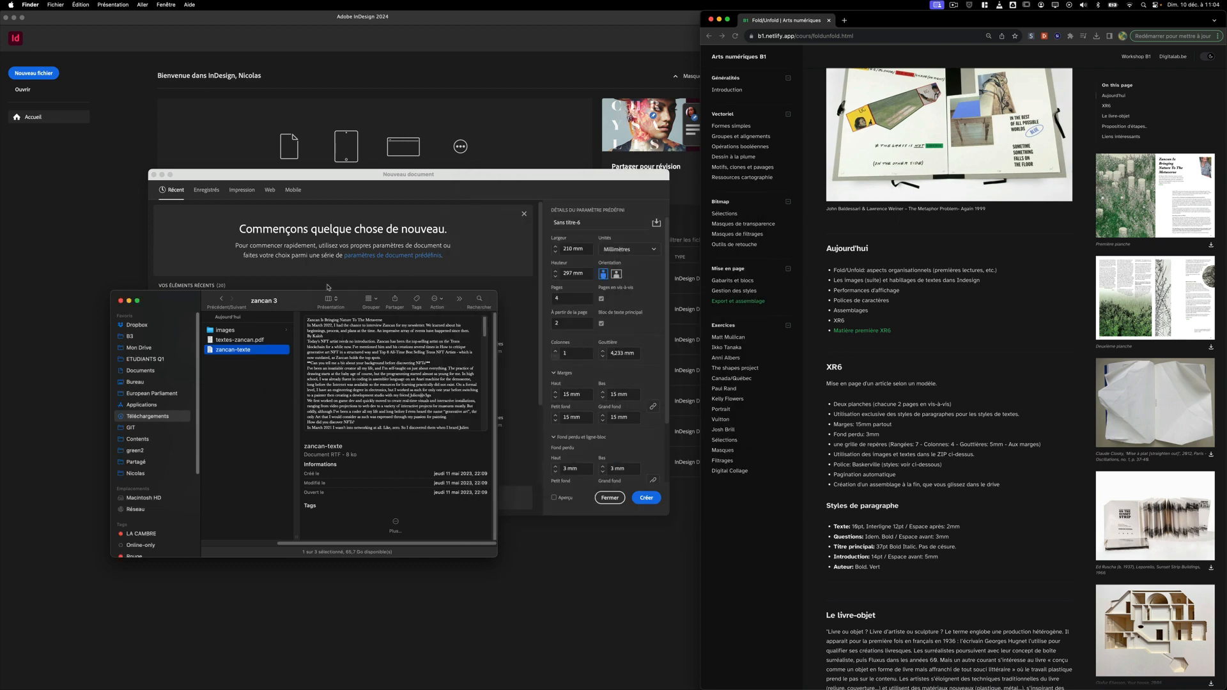
Take a brief look at textes-zancan.pdf and move the file to the trash.
{"action": "left_click", "coordinate": [258, 340]}
{"action": "key", "text": "space"}
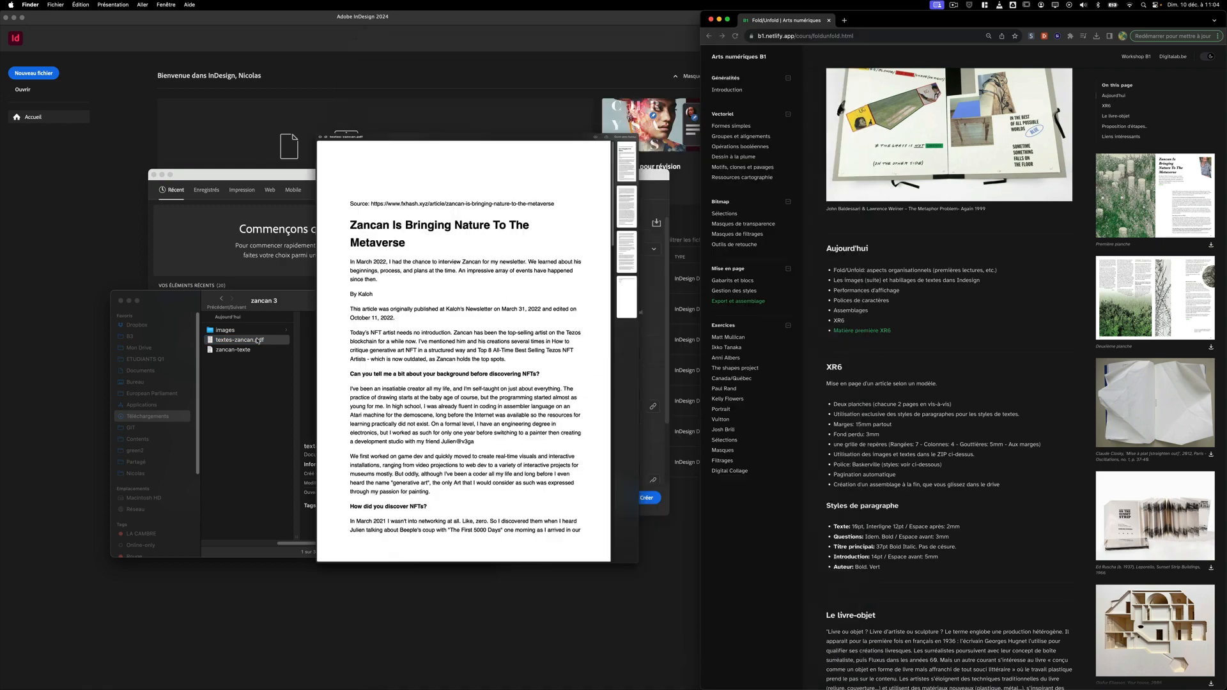
{"action": "key", "text": "space"}
{"action": "right_click", "coordinate": [259, 341]}
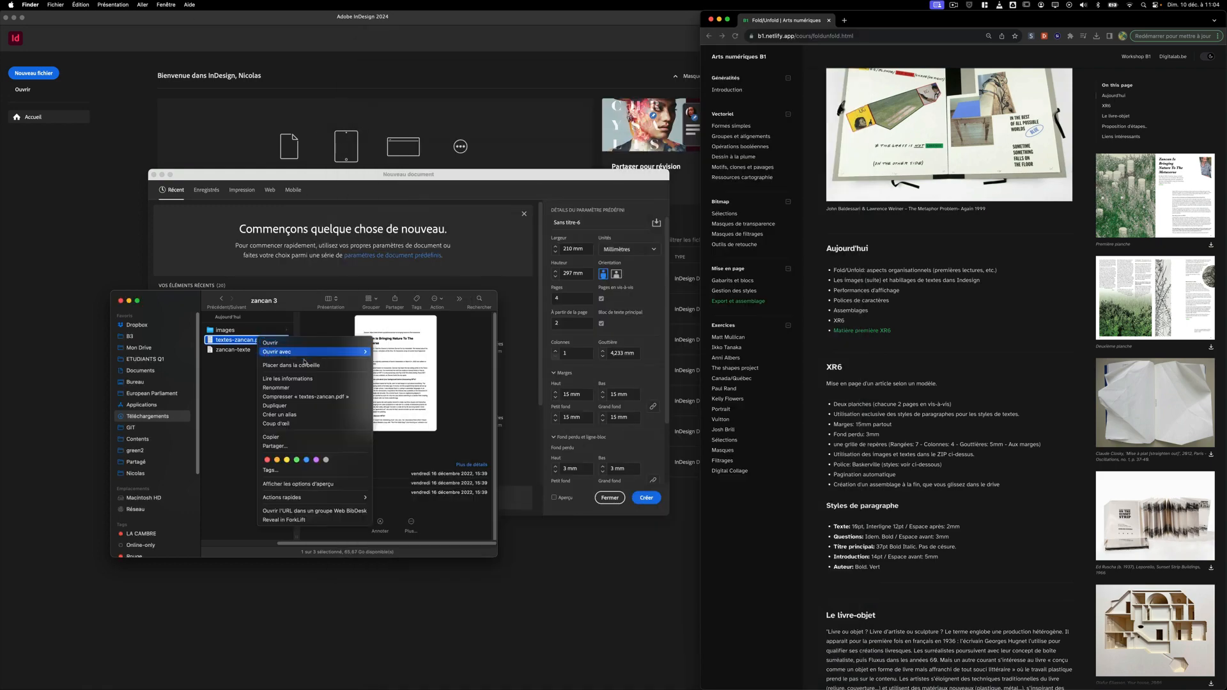
{"action": "left_click", "coordinate": [302, 370]}
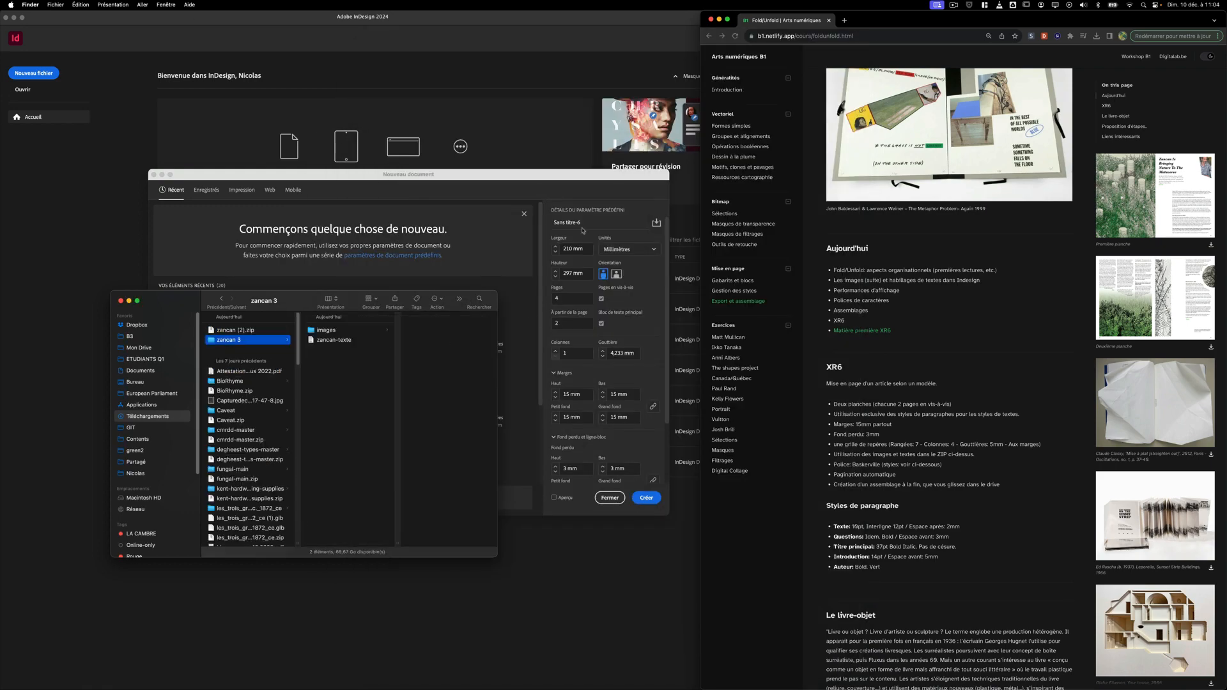
Return to InDesign's new document dialog and name the document zancan.
{"action": "left_click", "coordinate": [474, 193]}
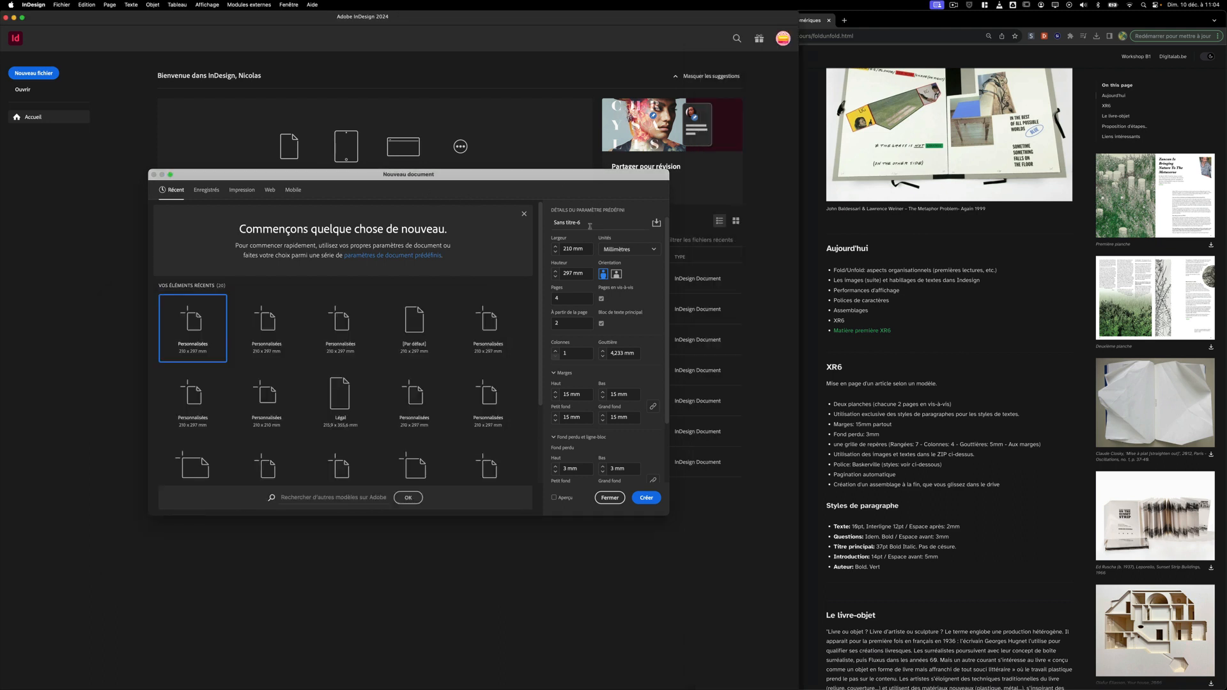
{"action": "left_click_drag", "start_coordinate": [589, 223], "coordinate": [541, 224]}
{"action": "type", "text": "zand"}
Check the page size, page count, facing pages, starting page number and primary text frame settings.
{"action": "left_click_drag", "start_coordinate": [572, 248], "coordinate": [554, 271]}
{"action": "left_click", "coordinate": [557, 298]}
{"action": "left_click", "coordinate": [600, 298]}
{"action": "left_click", "coordinate": [601, 299]}
{"action": "left_click", "coordinate": [561, 325]}
{"action": "left_click", "coordinate": [602, 324]}
{"action": "left_click", "coordinate": [601, 325]}
{"action": "left_click", "coordinate": [623, 332]}
Check the margins, bleed and slug, and create the four-page A4 document with 15 mm margins and 3 mm bleed.
{"action": "scroll", "coordinate": [594, 428], "scroll_direction": "down", "scroll_amount": 2}
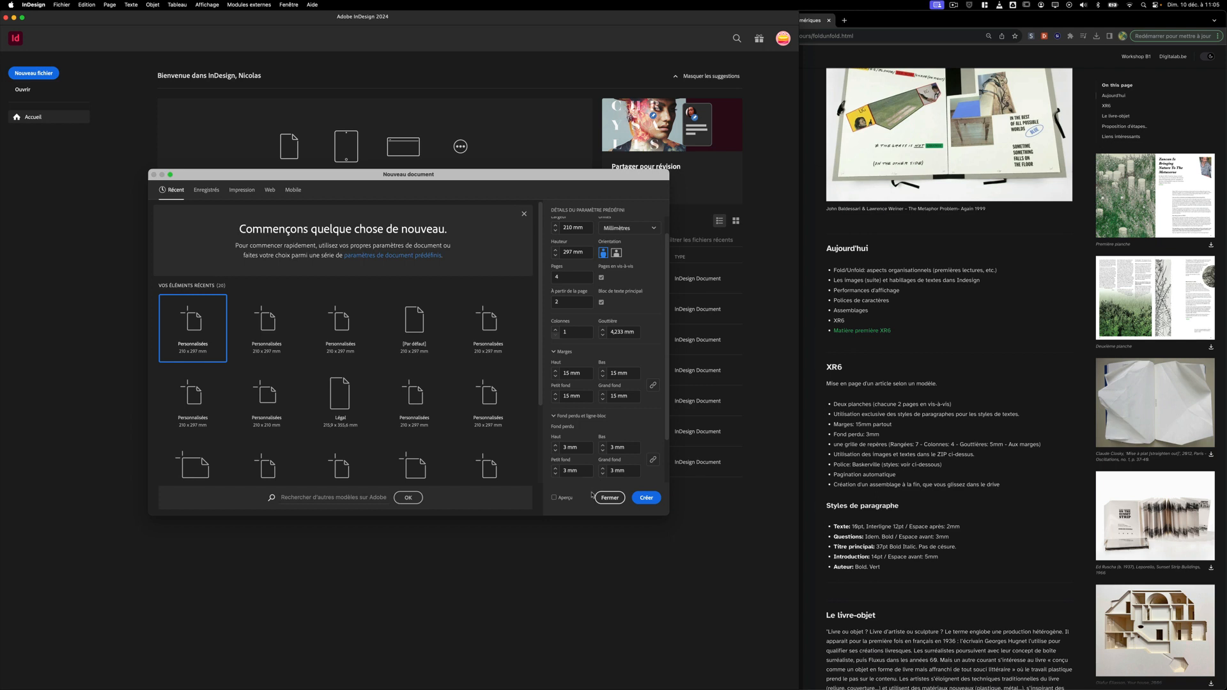
{"action": "scroll", "coordinate": [583, 465], "scroll_direction": "down", "scroll_amount": 3}
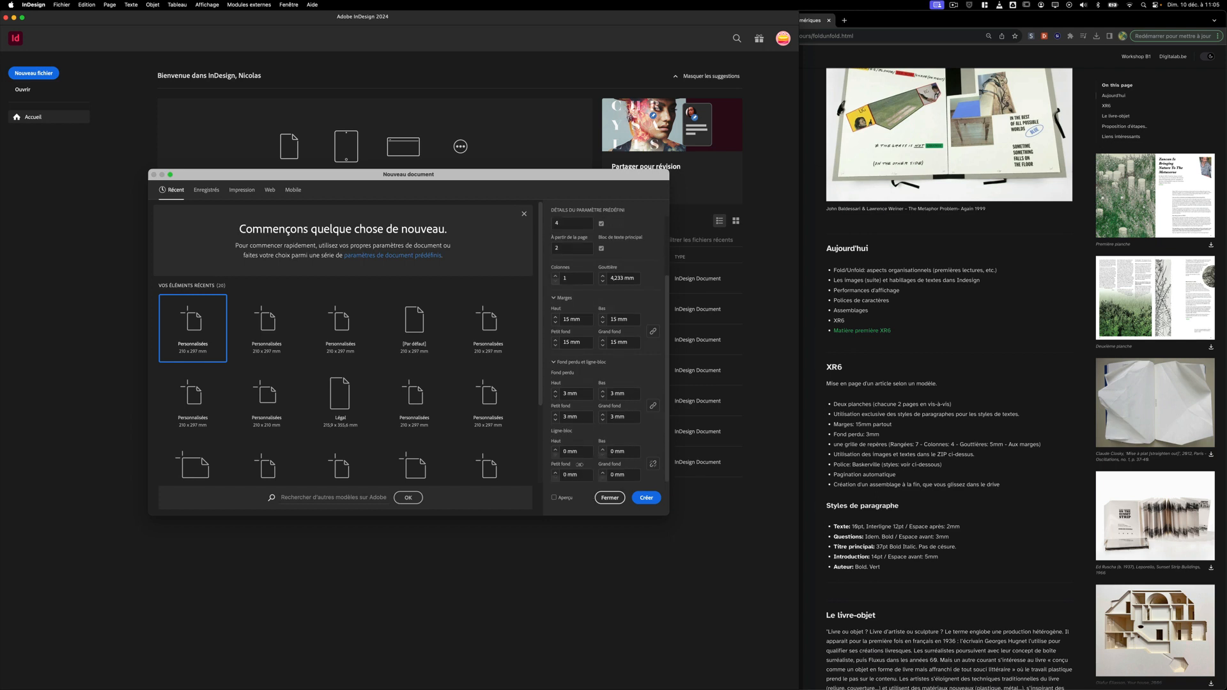
{"action": "scroll", "coordinate": [624, 465], "scroll_direction": "up", "scroll_amount": 4}
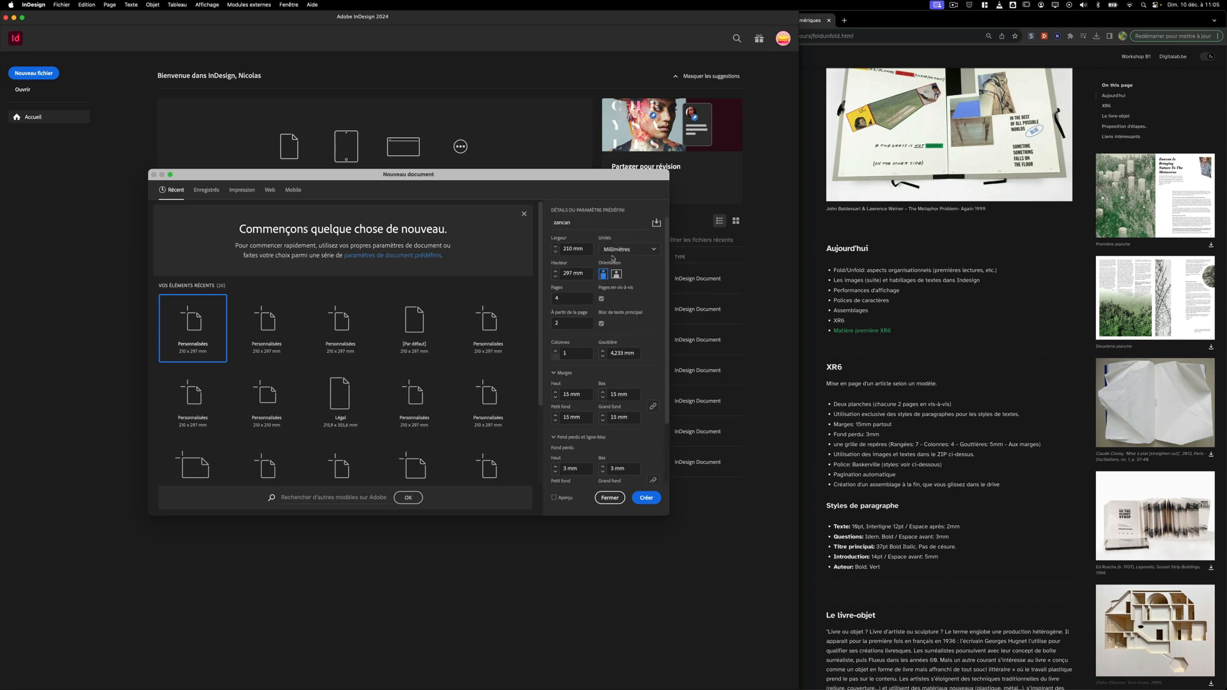
{"action": "left_click", "coordinate": [645, 498]}
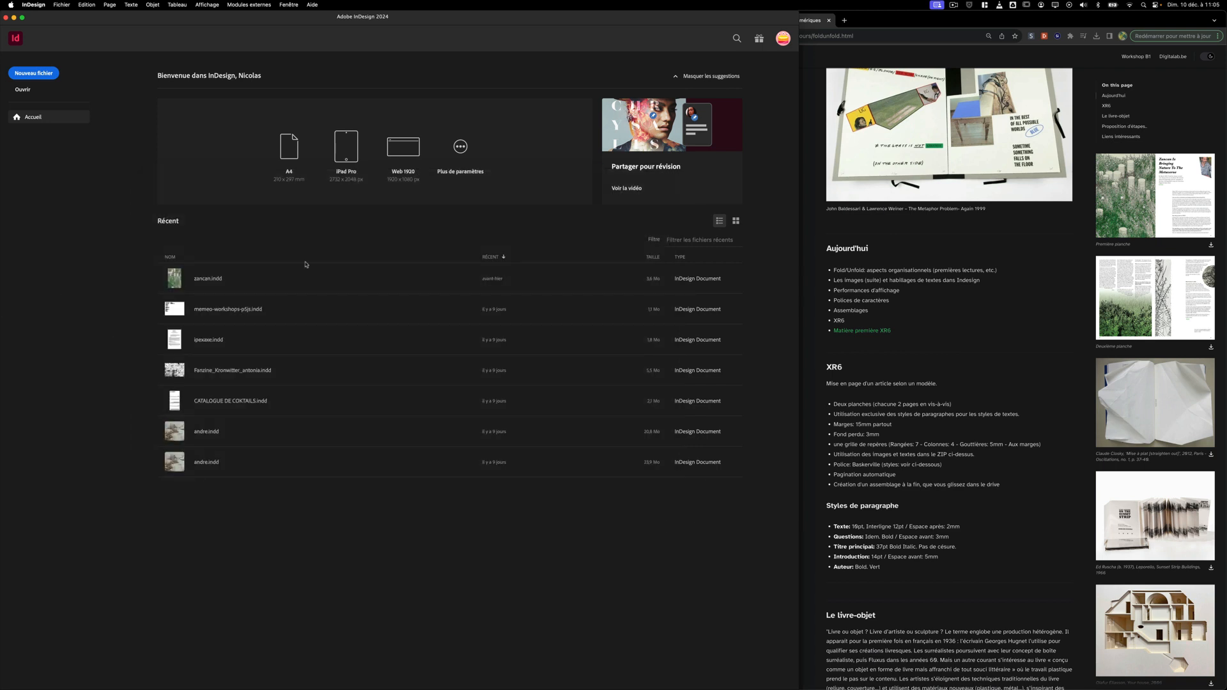
Move the floating paragraph styles panel away from the middle of the spread.
{"action": "key", "text": "super+minus"}
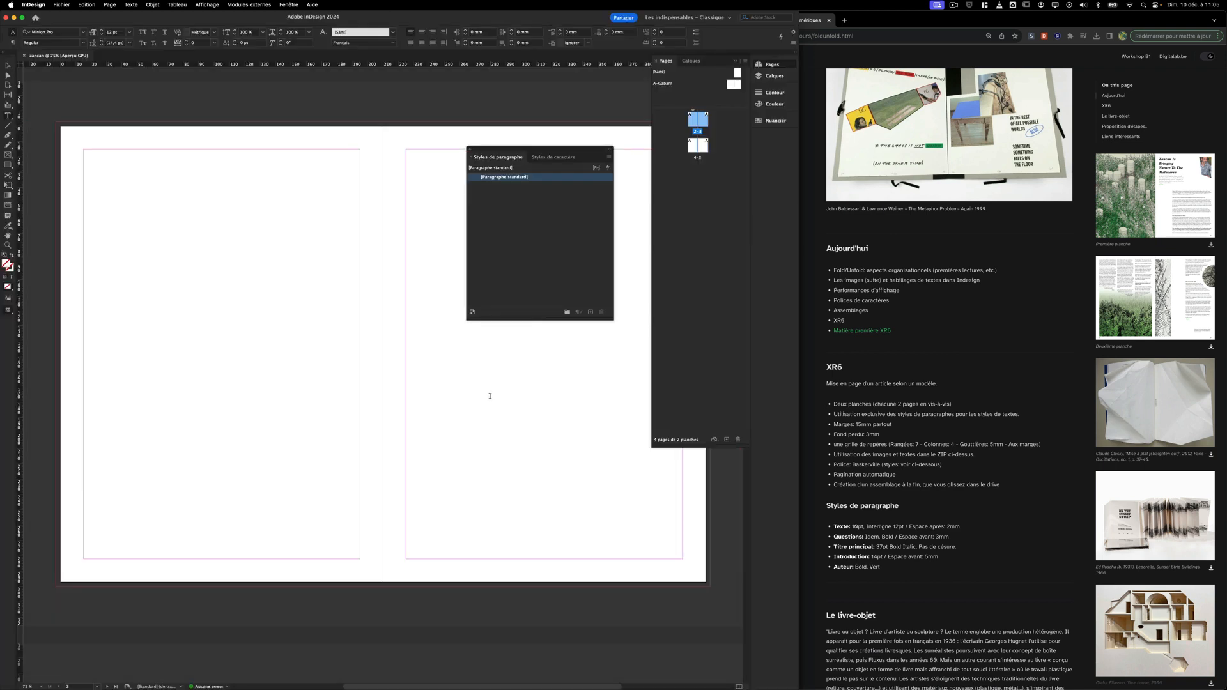
{"action": "left_click_drag", "start_coordinate": [490, 150], "coordinate": [612, 505]}
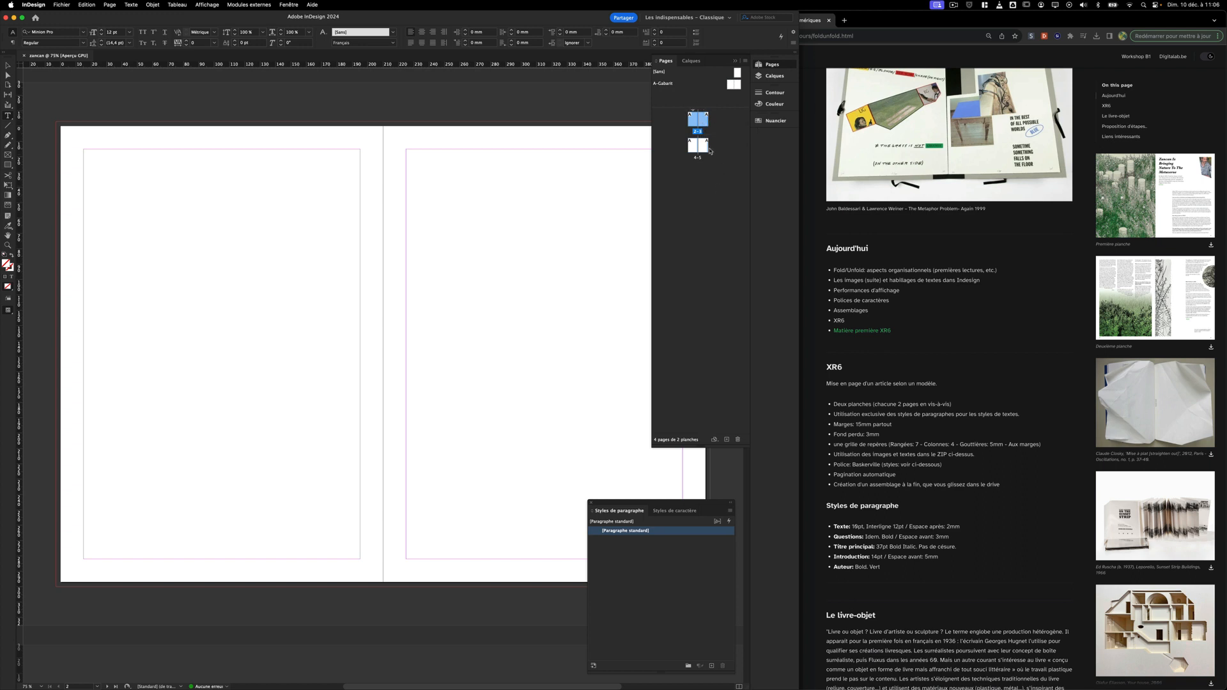
{"action": "left_click", "coordinate": [62, 4]}
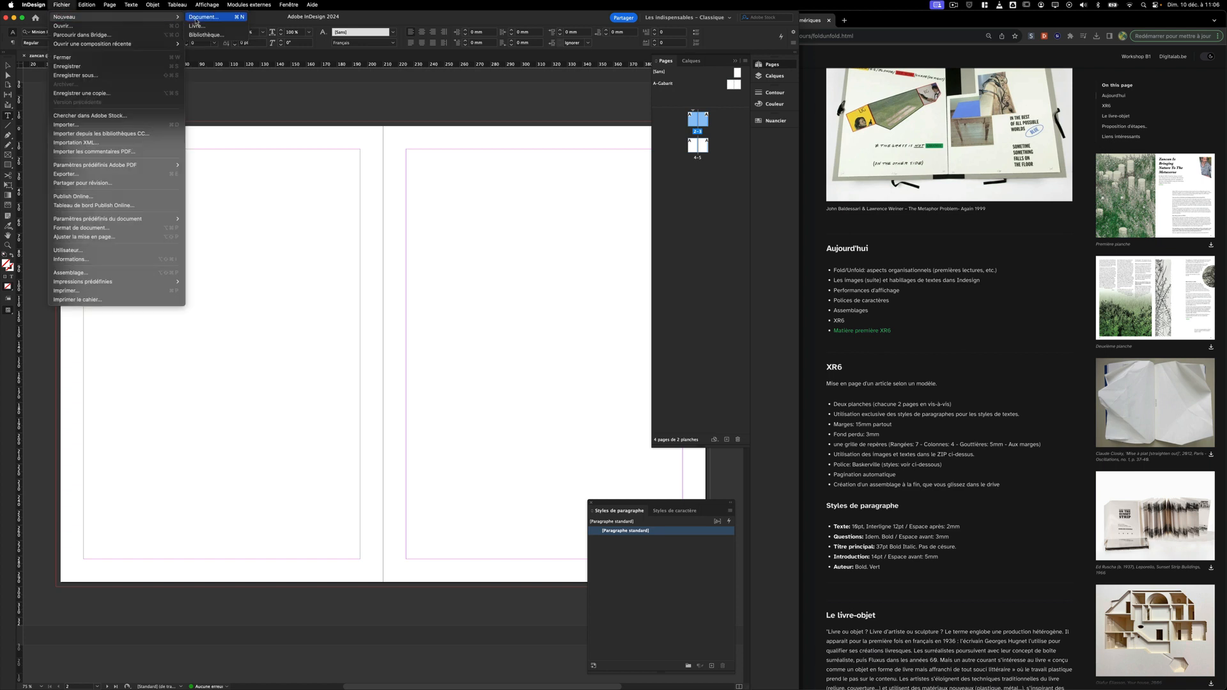
{"action": "left_click", "coordinate": [207, 17]}
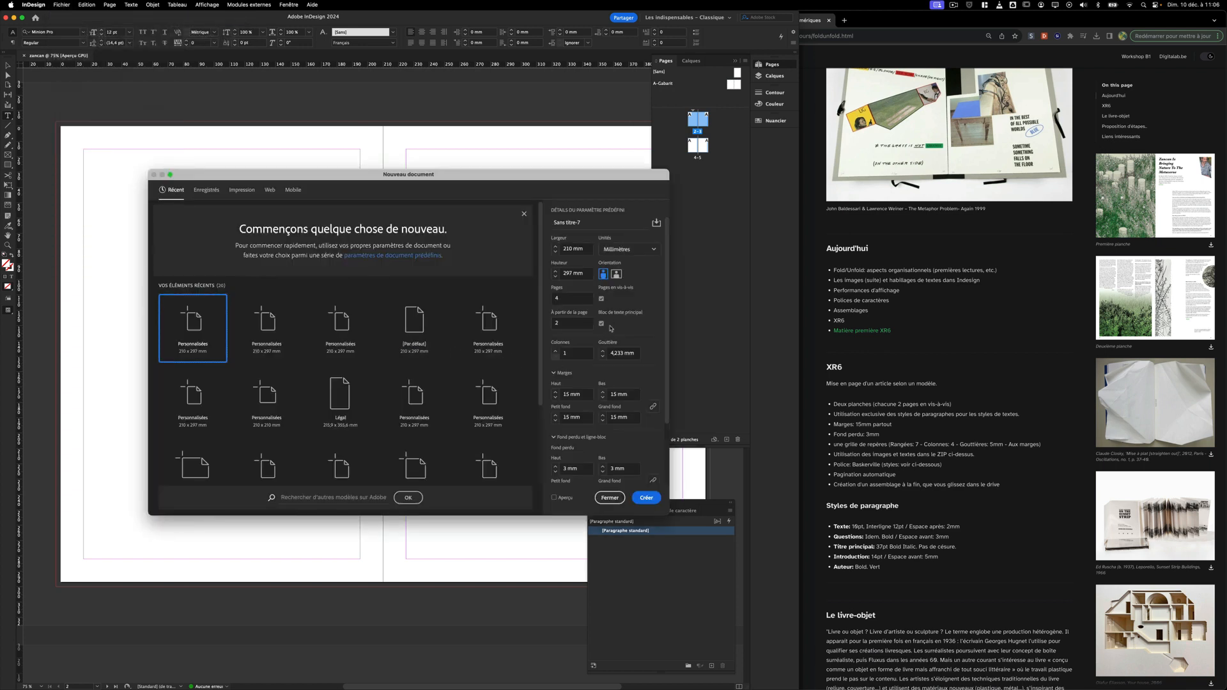
{"action": "left_click", "coordinate": [568, 323]}
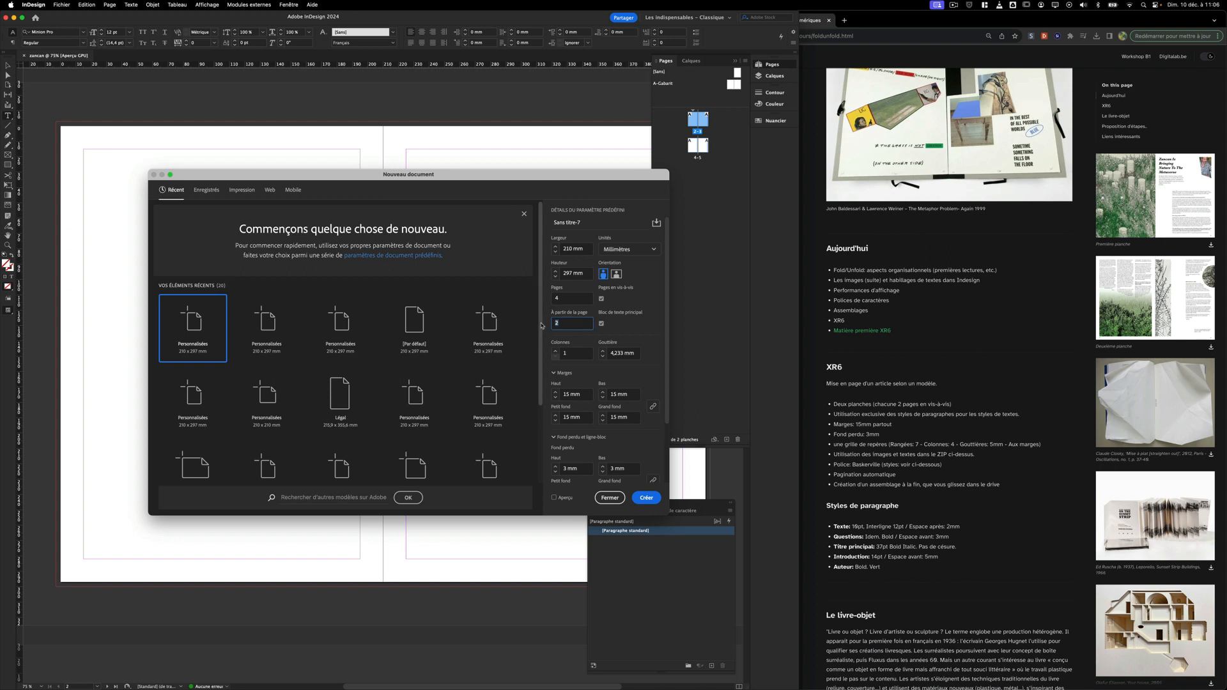
{"action": "left_click", "coordinate": [610, 497]}
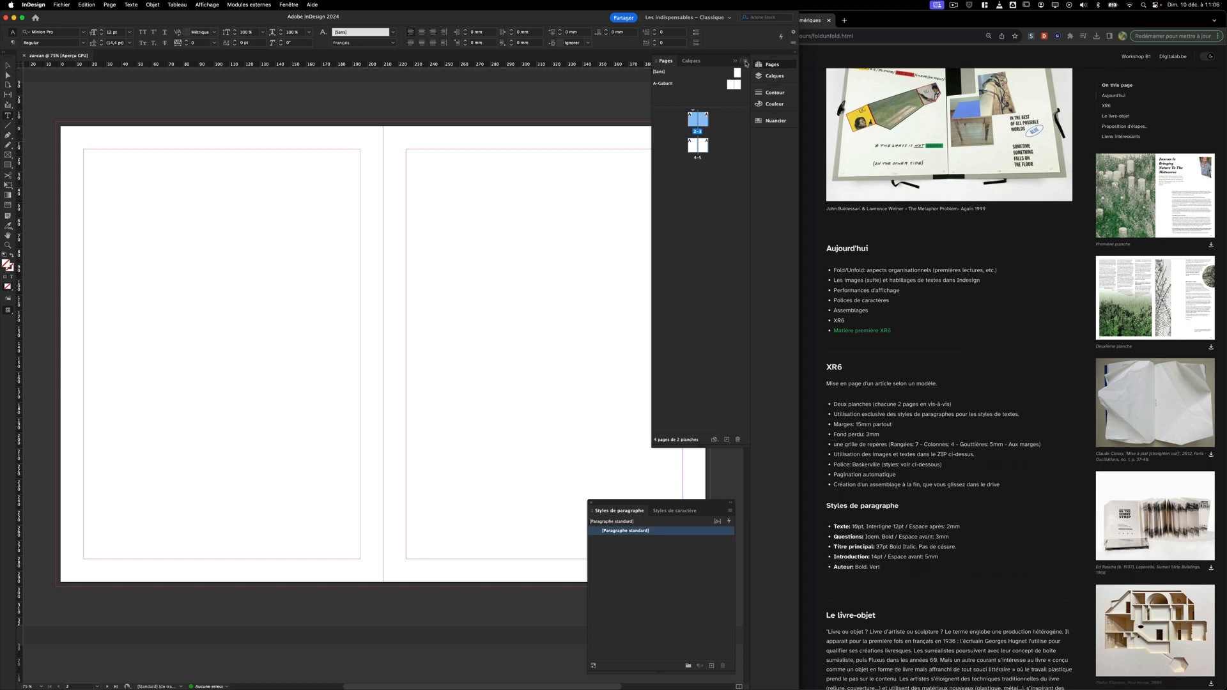
Check the page reorganisation options for the document and the selected spread.
{"action": "left_click", "coordinate": [745, 61]}
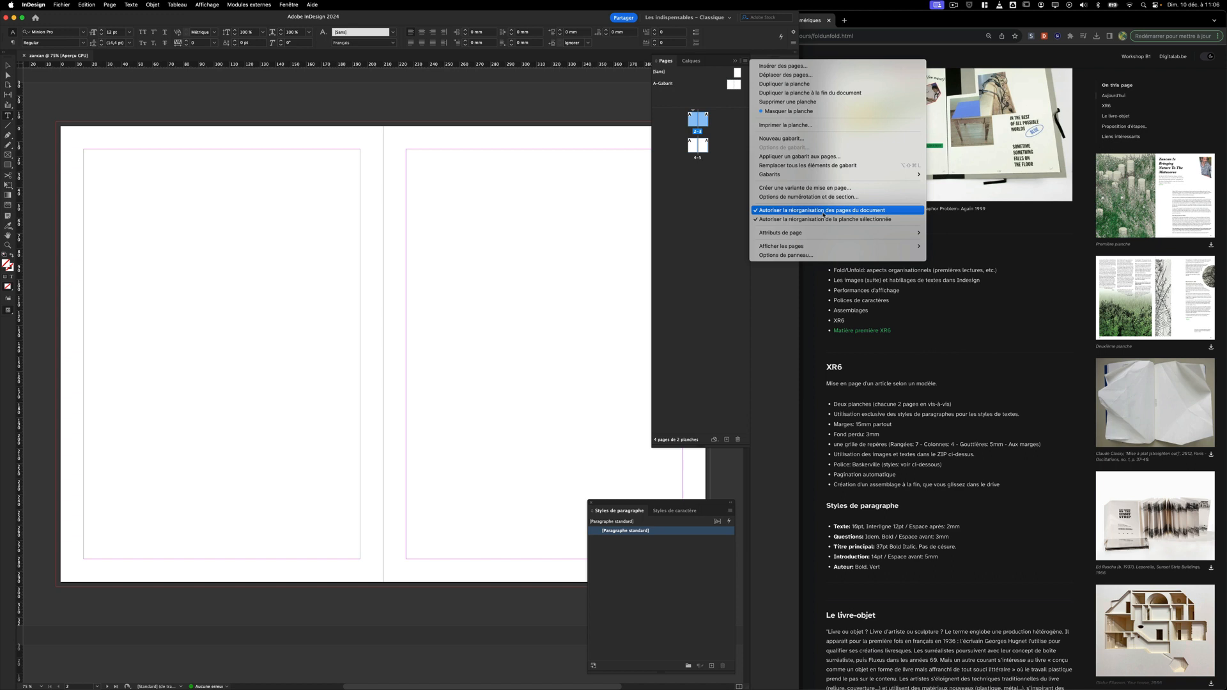
{"action": "left_click", "coordinate": [823, 212]}
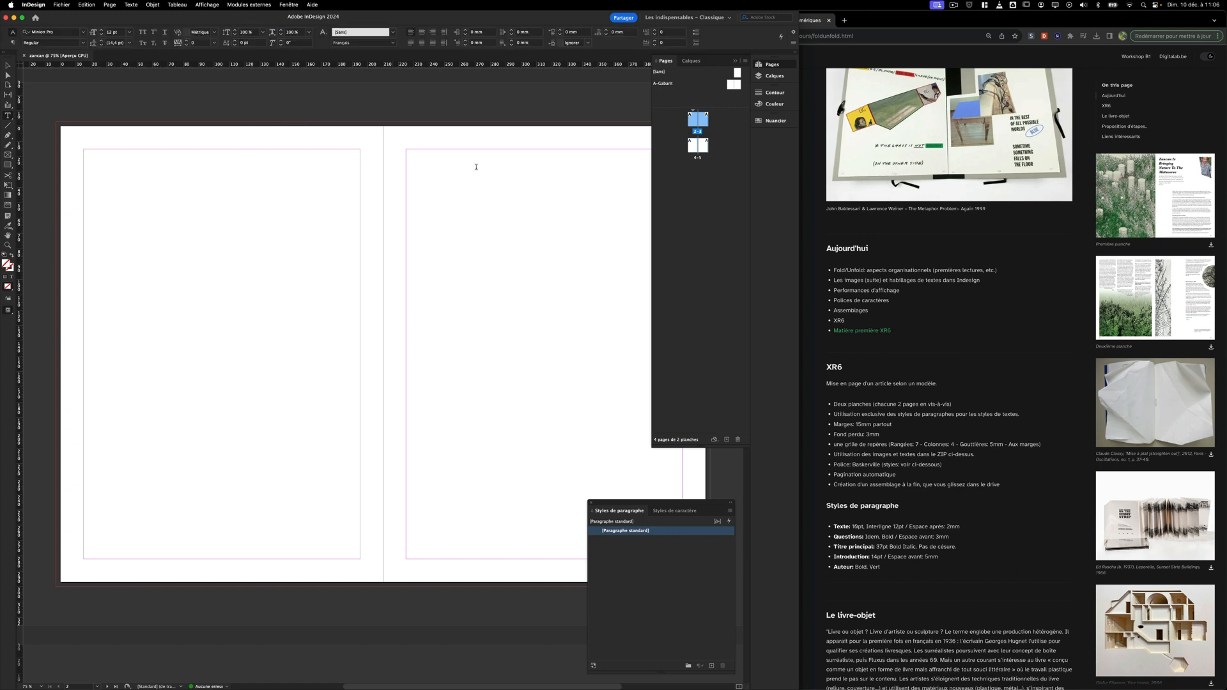
{"action": "key", "text": "super+minus"}
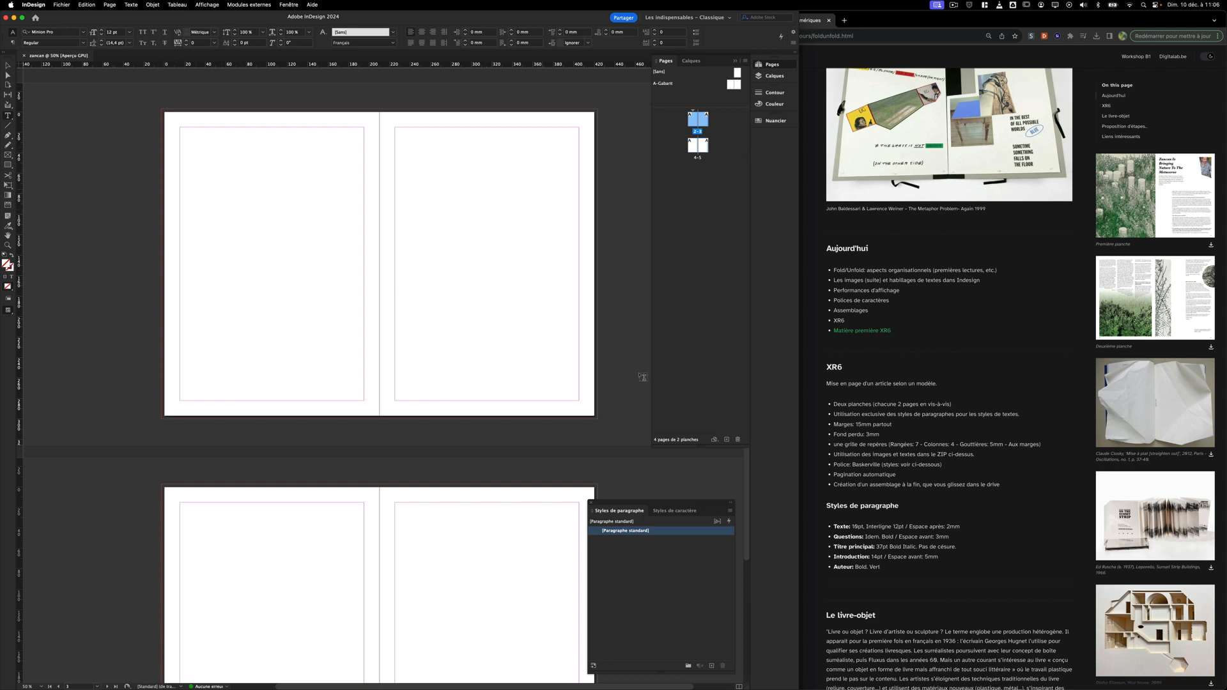
Switch to Chrome, check the guide grid's rows, columns, gutter and margin fit in the XR6 brief, and return to InDesign.
{"action": "left_click", "coordinate": [896, 485]}
{"action": "left_click_drag", "start_coordinate": [860, 446], "coordinate": [942, 445]}
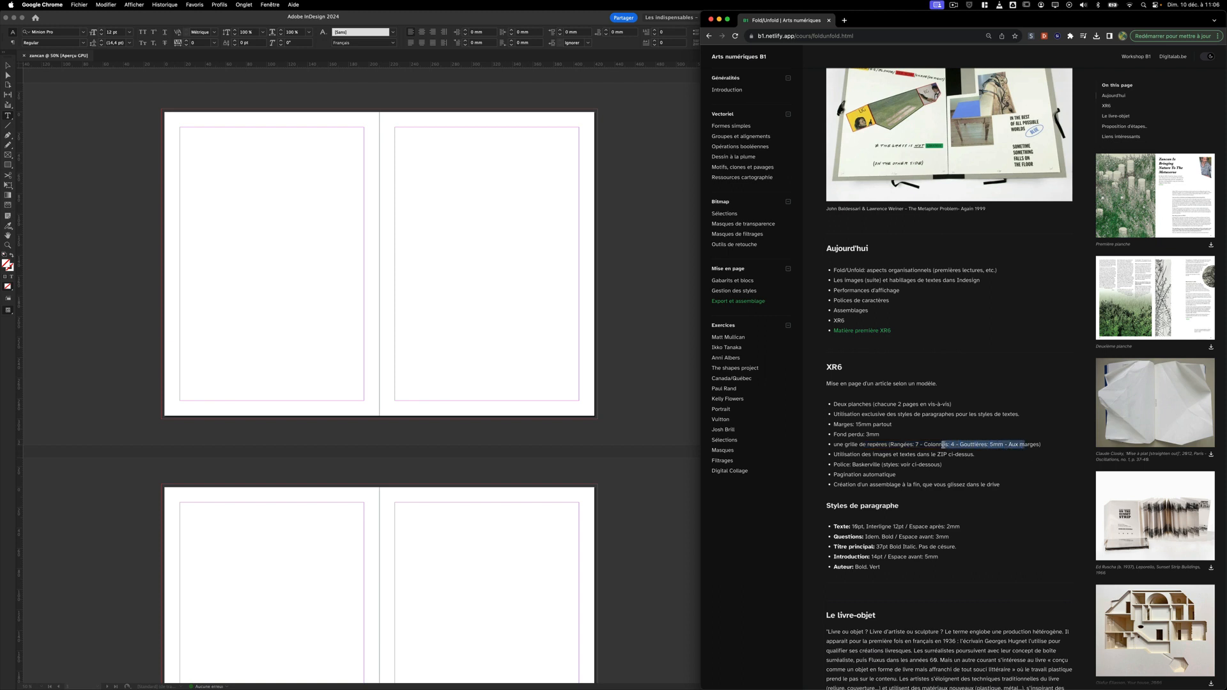
{"action": "left_click_drag", "start_coordinate": [1035, 445], "coordinate": [1009, 445]}
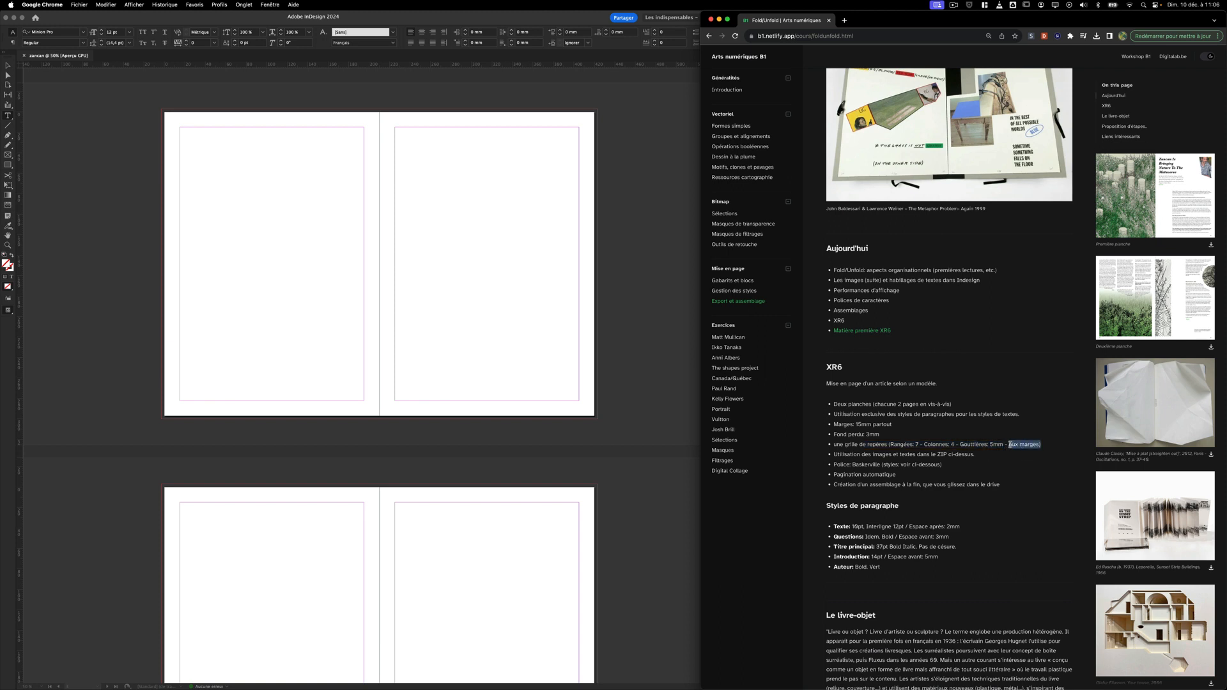
{"action": "left_click", "coordinate": [618, 121]}
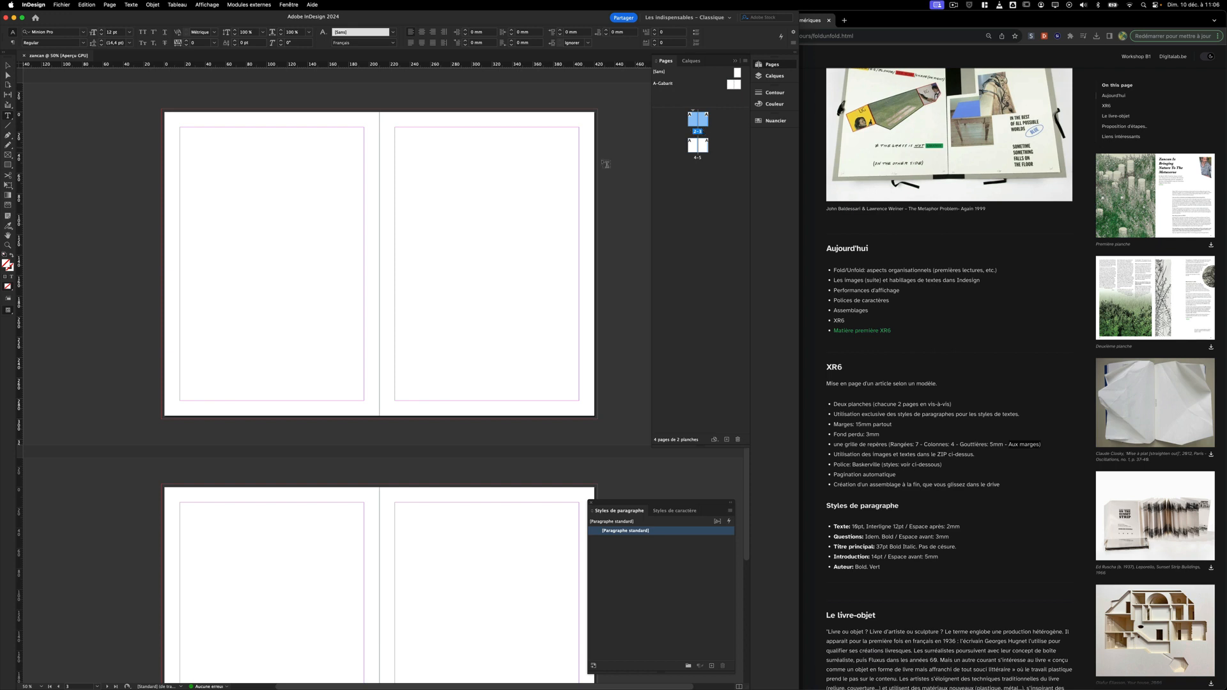
Open the A-Gabarit parent spread for editing.
{"action": "double_click", "coordinate": [732, 86]}
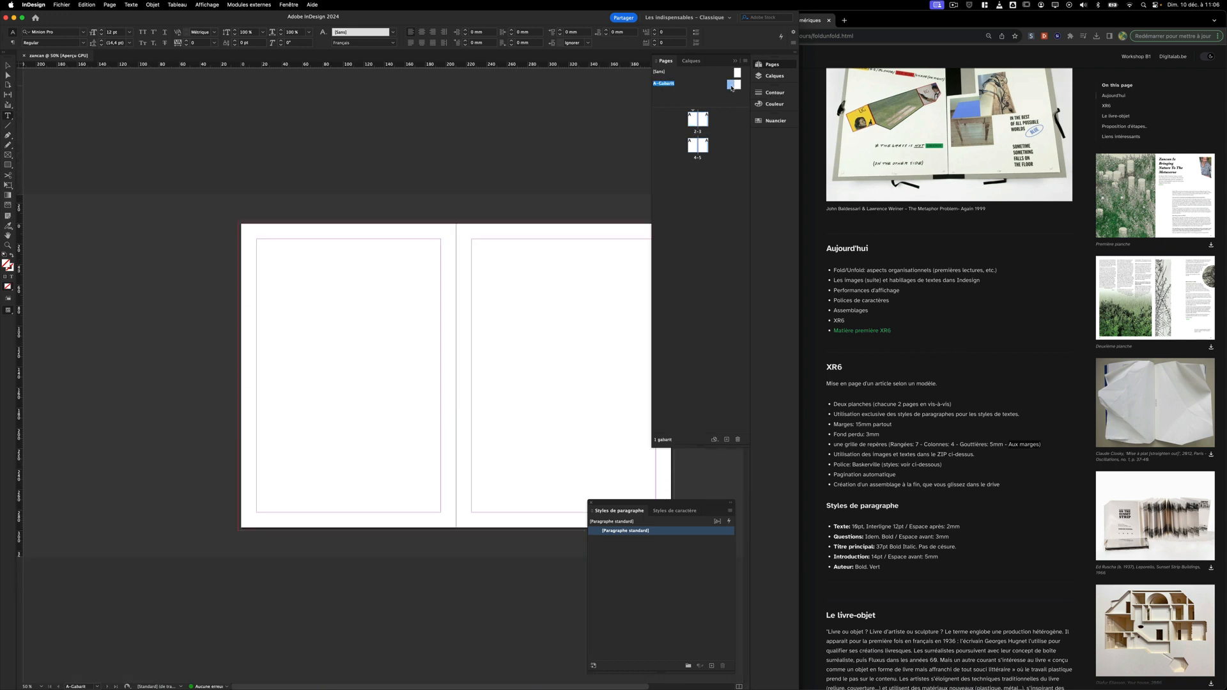
{"action": "scroll", "coordinate": [522, 399], "scroll_direction": "right", "scroll_amount": 3}
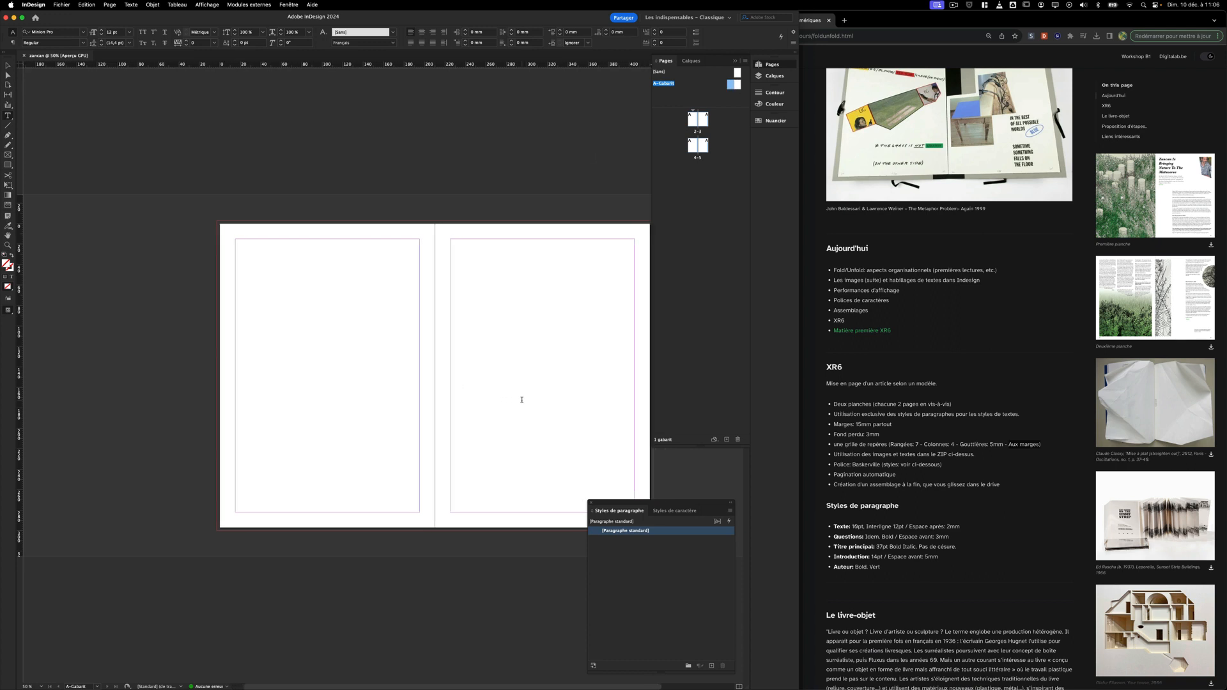
{"action": "scroll", "coordinate": [522, 399], "scroll_direction": "right", "scroll_amount": 4}
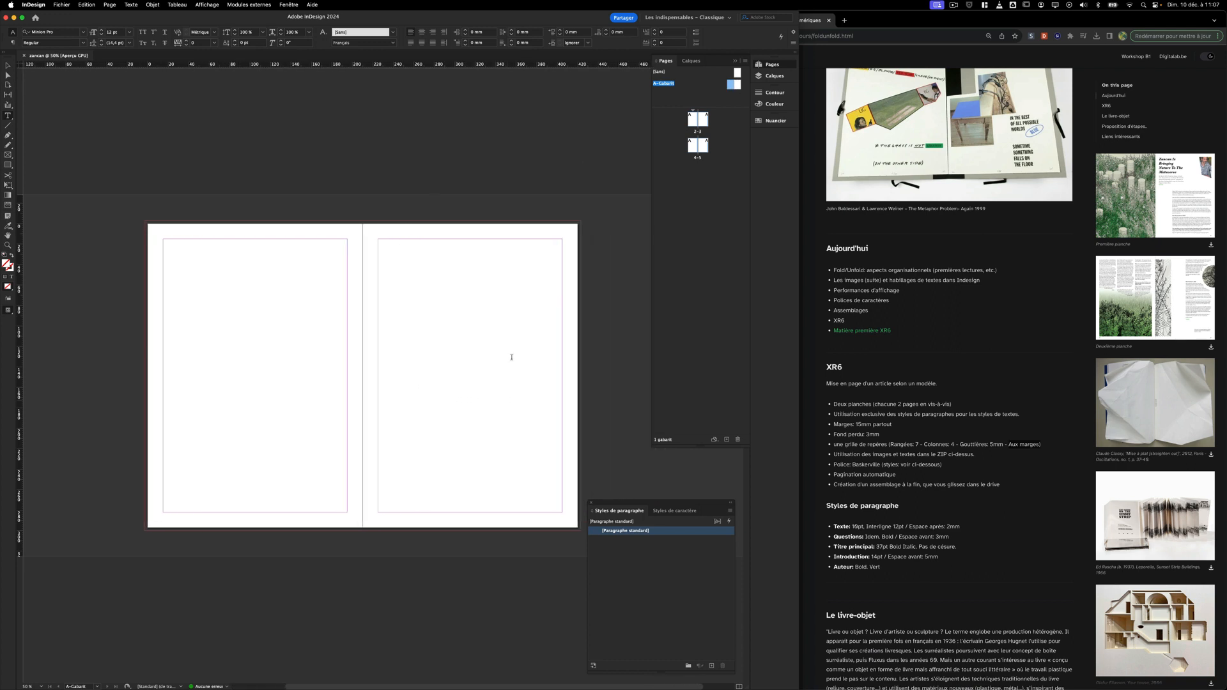
Start creating guides on the A-Gabarit parent spread with 7 rows, keeping the preview on.
{"action": "left_click", "coordinate": [110, 5]}
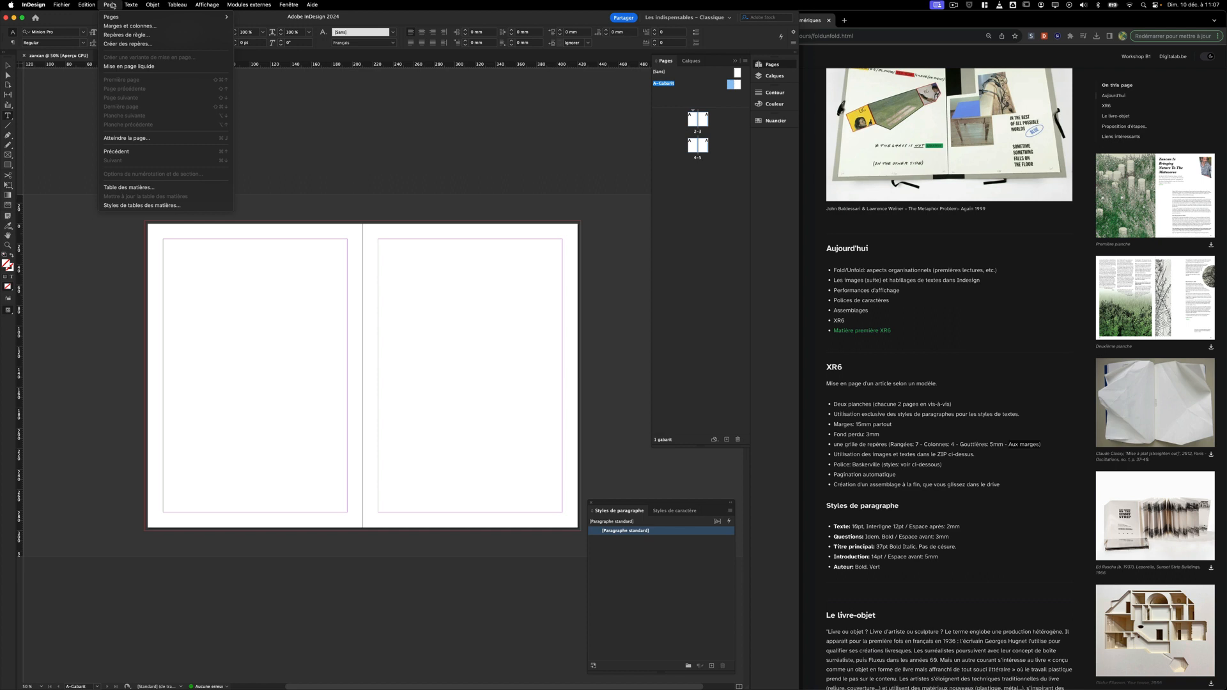
{"action": "left_click", "coordinate": [122, 44]}
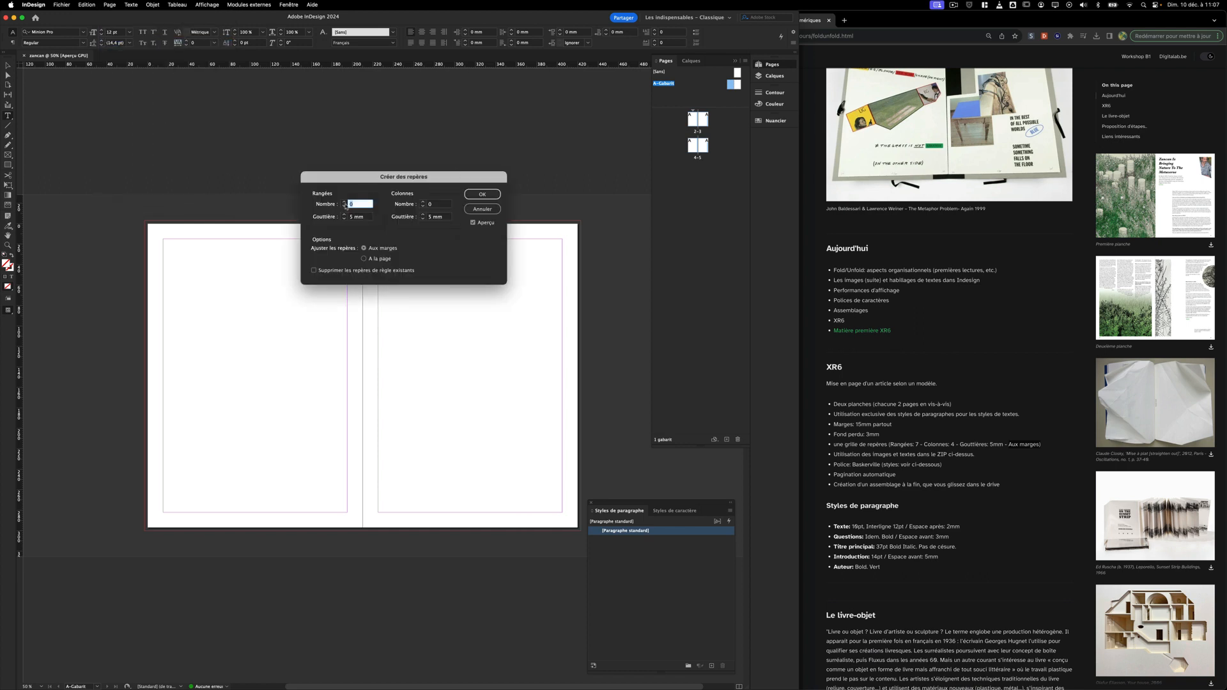
{"action": "left_click", "coordinate": [345, 202]}
{"action": "left_click", "coordinate": [345, 202]}
{"action": "left_click", "coordinate": [344, 202]}
{"action": "left_click", "coordinate": [344, 202]}
{"action": "left_click", "coordinate": [344, 202]}
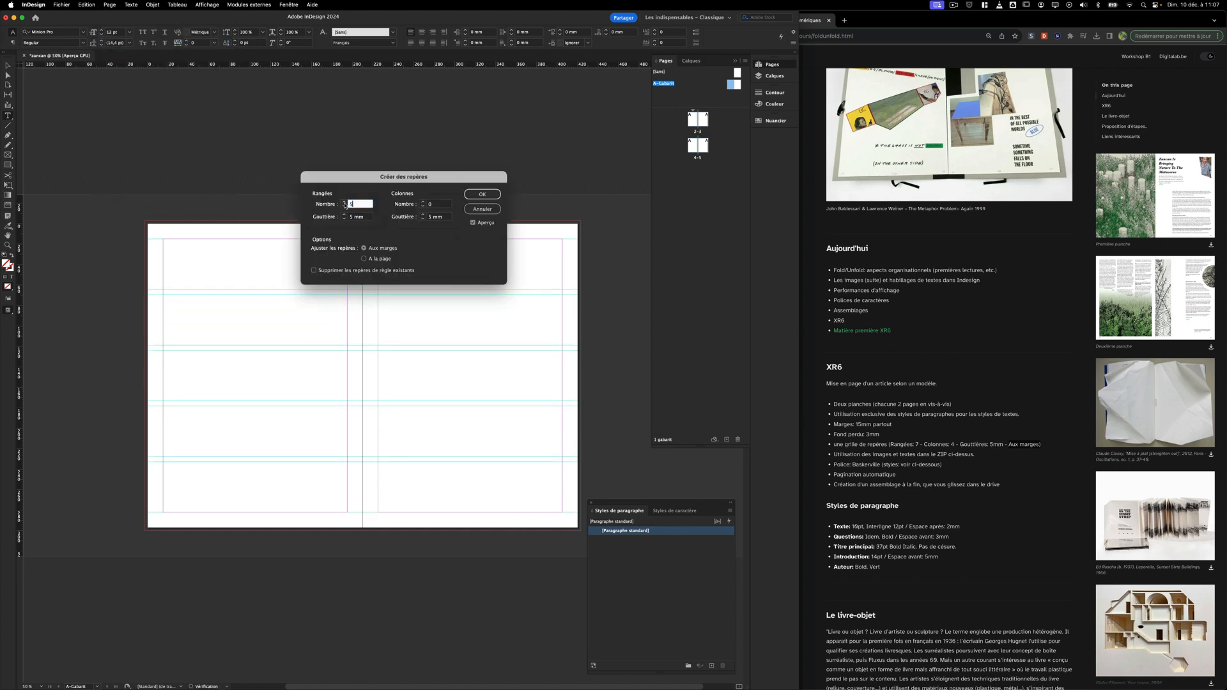
{"action": "left_click", "coordinate": [344, 202]}
{"action": "left_click", "coordinate": [345, 202]}
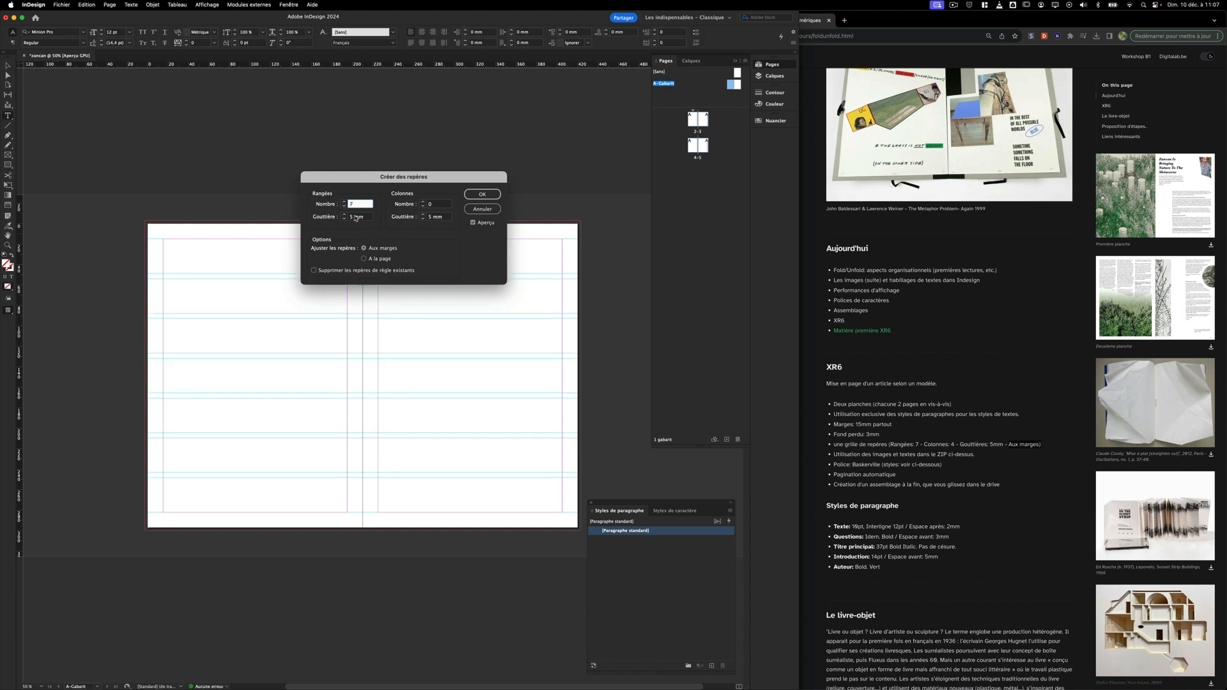
{"action": "left_click", "coordinate": [473, 223]}
{"action": "left_click", "coordinate": [473, 223]}
Set the guides to 4 columns fitted to the margins and create the grid.
{"action": "left_click", "coordinate": [422, 202]}
{"action": "left_click", "coordinate": [423, 202]}
{"action": "left_click", "coordinate": [423, 202]}
{"action": "left_click", "coordinate": [422, 201]}
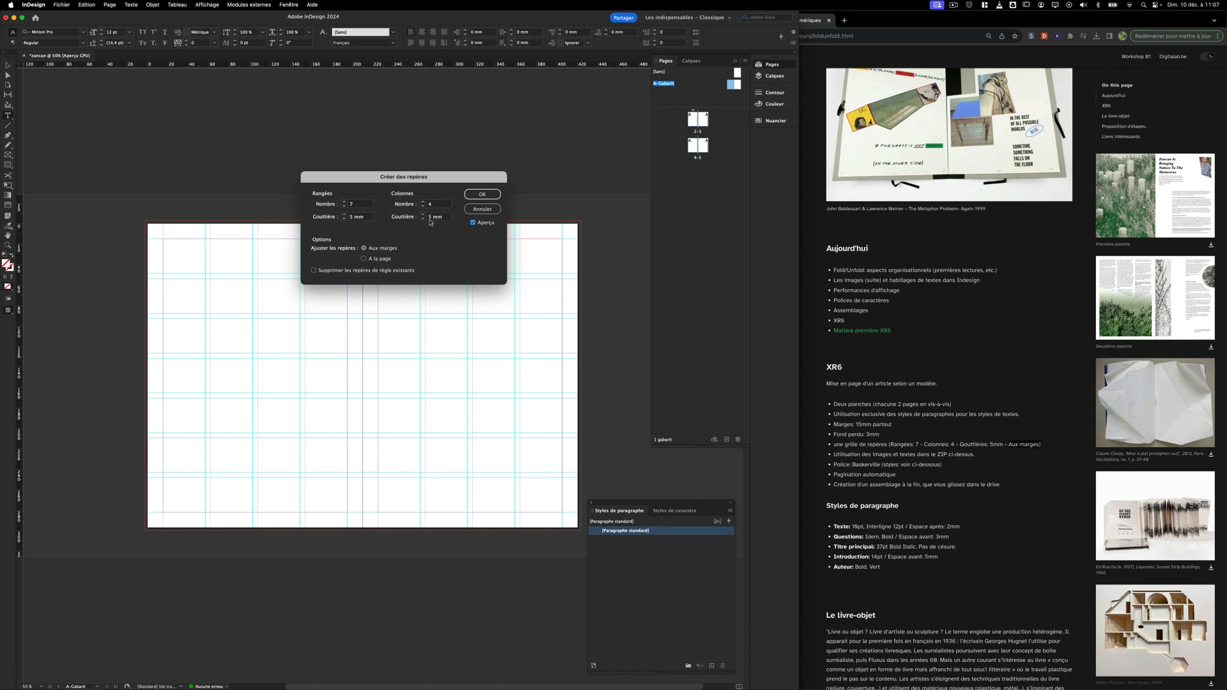
{"action": "left_click", "coordinate": [368, 249]}
{"action": "left_click", "coordinate": [365, 259]}
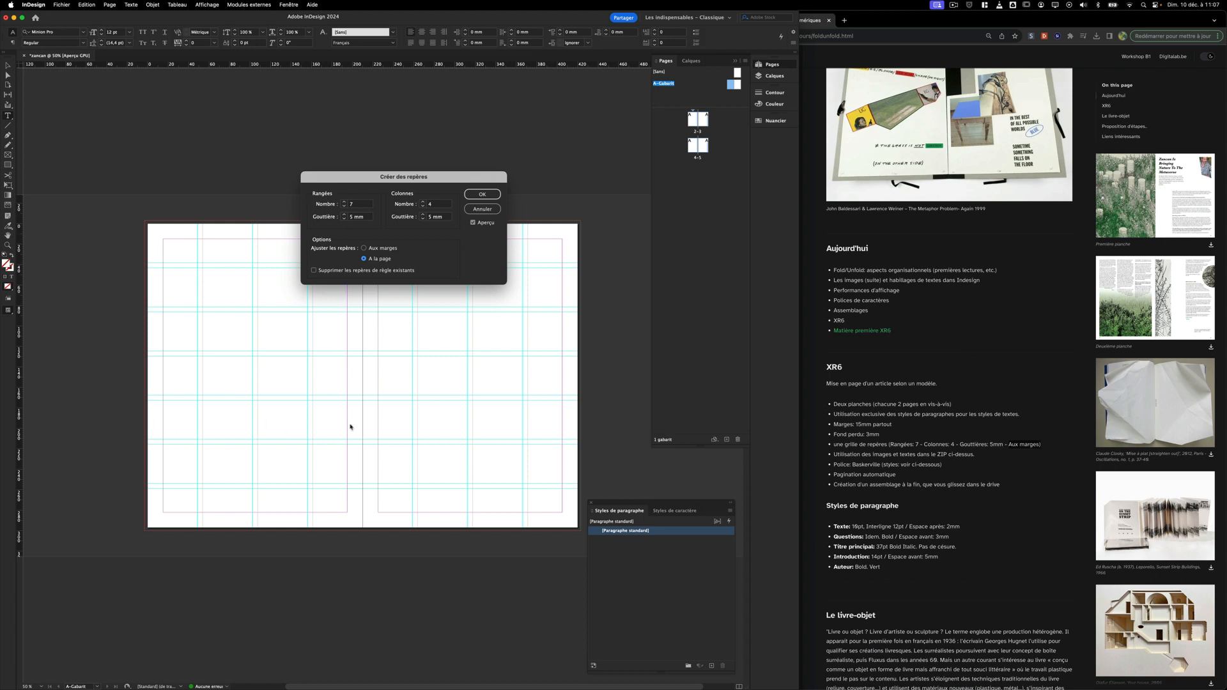
{"action": "left_click", "coordinate": [364, 248]}
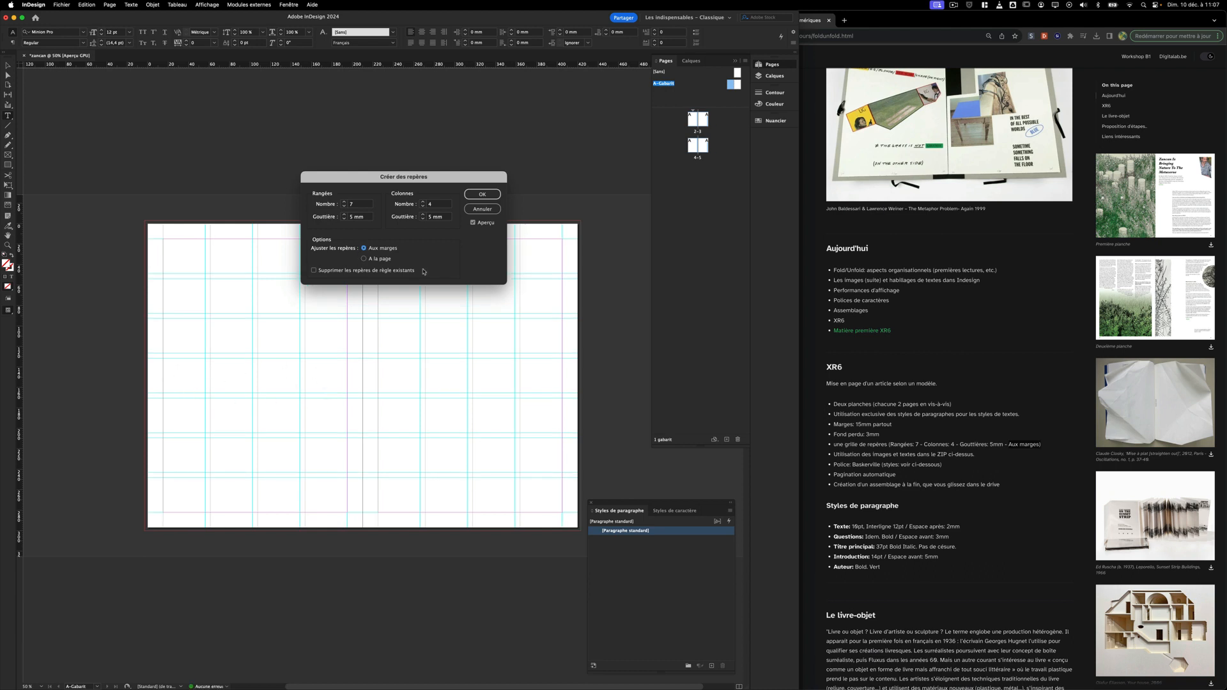
{"action": "left_click", "coordinate": [481, 195]}
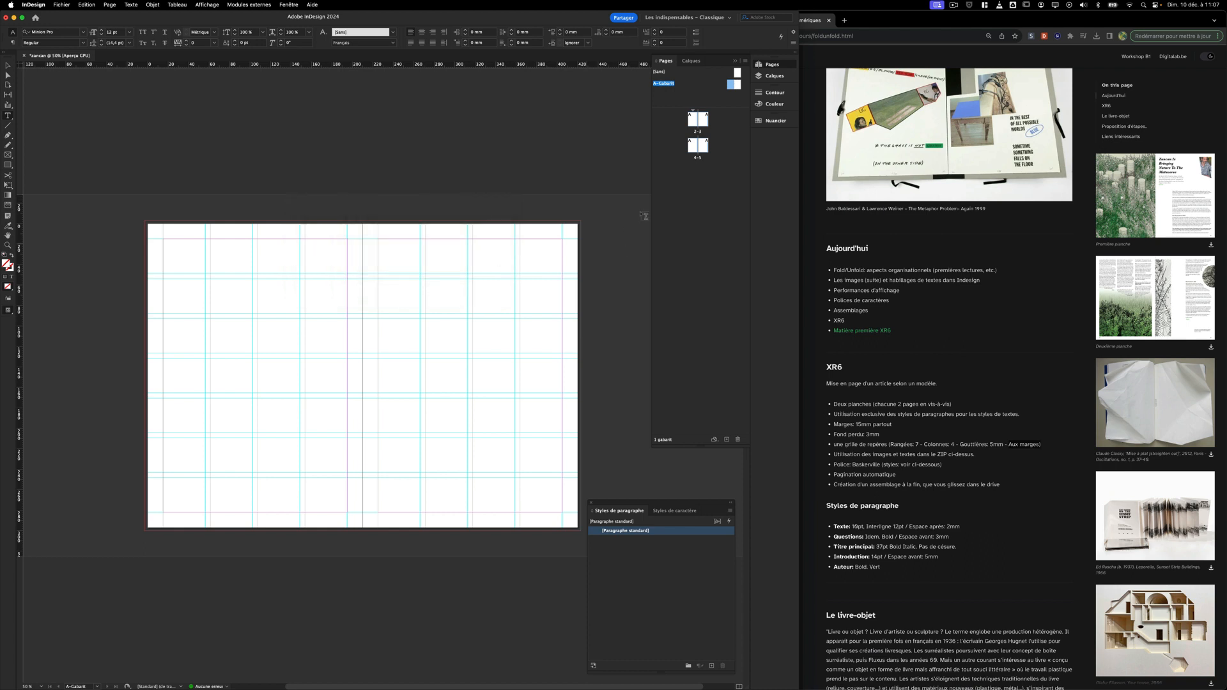
Compare the guides on spread 2-3 with the A-Gabarit parent, ending on spread 2-3.
{"action": "double_click", "coordinate": [693, 126]}
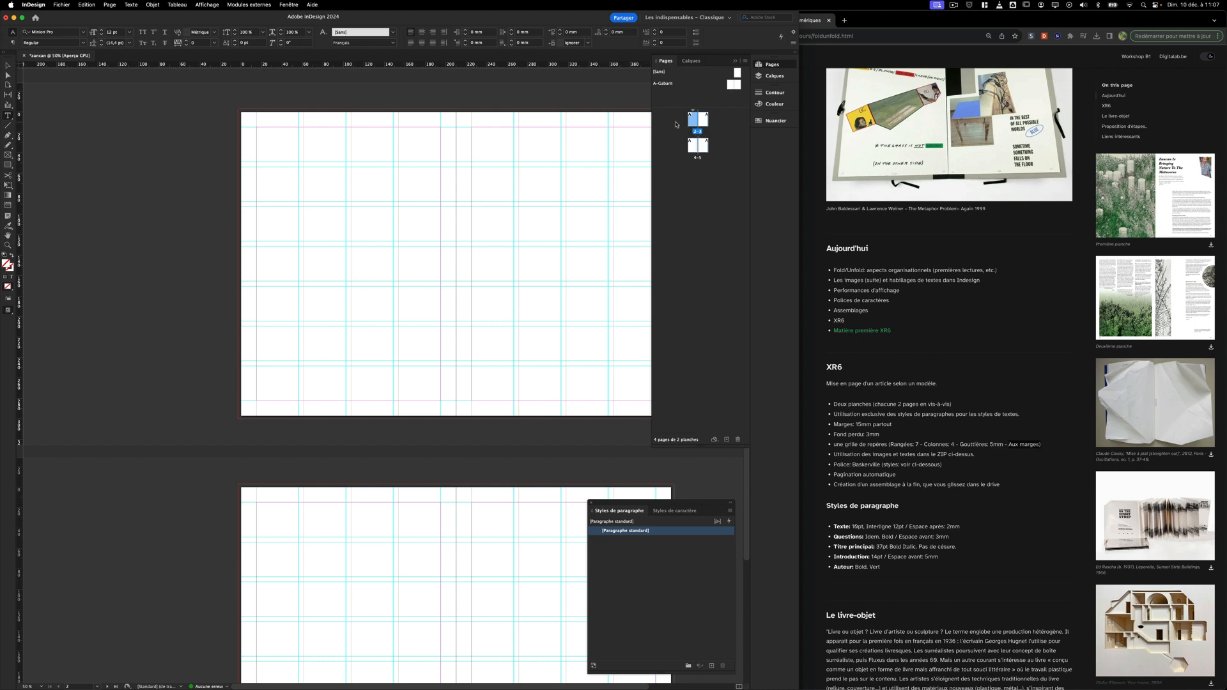
{"action": "double_click", "coordinate": [732, 85]}
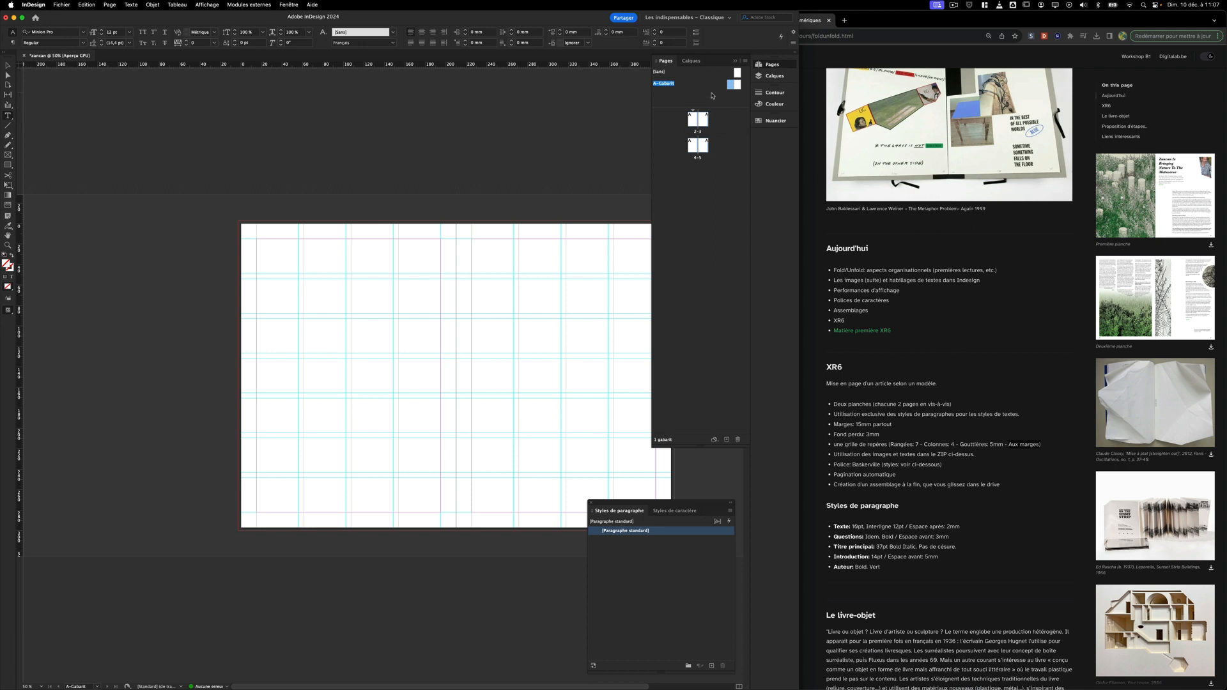
{"action": "left_click", "coordinate": [692, 123]}
{"action": "double_click", "coordinate": [692, 121]}
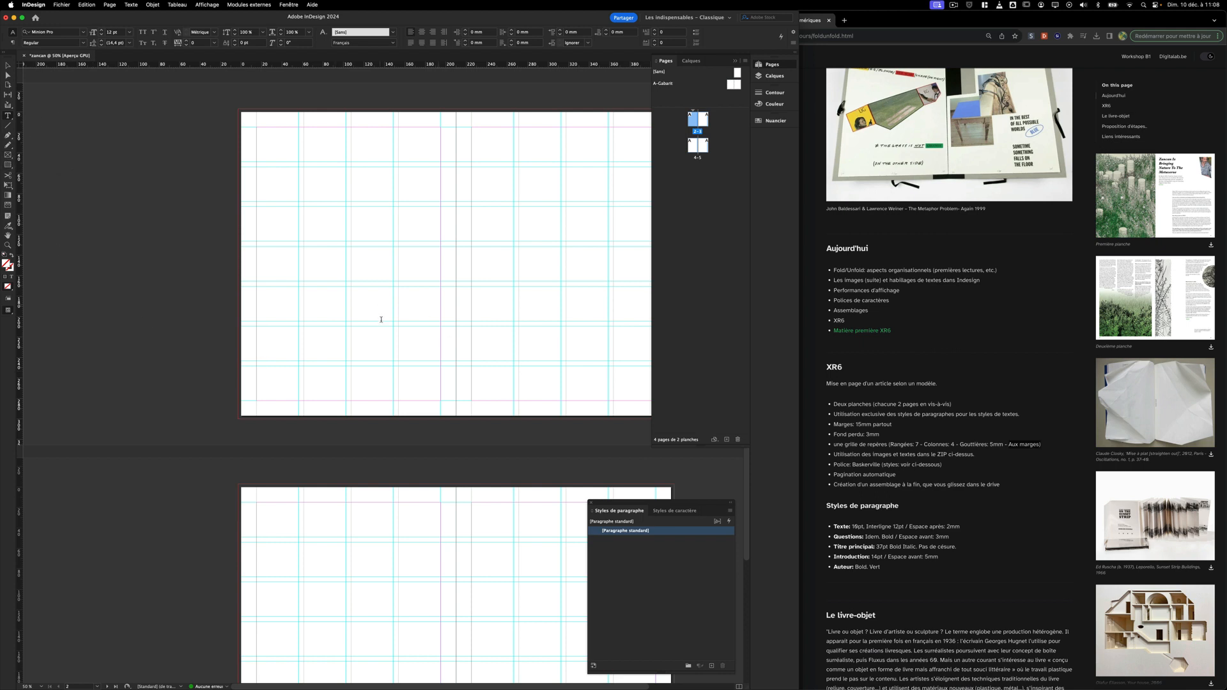
{"action": "scroll", "coordinate": [380, 319], "scroll_direction": "right", "scroll_amount": 5}
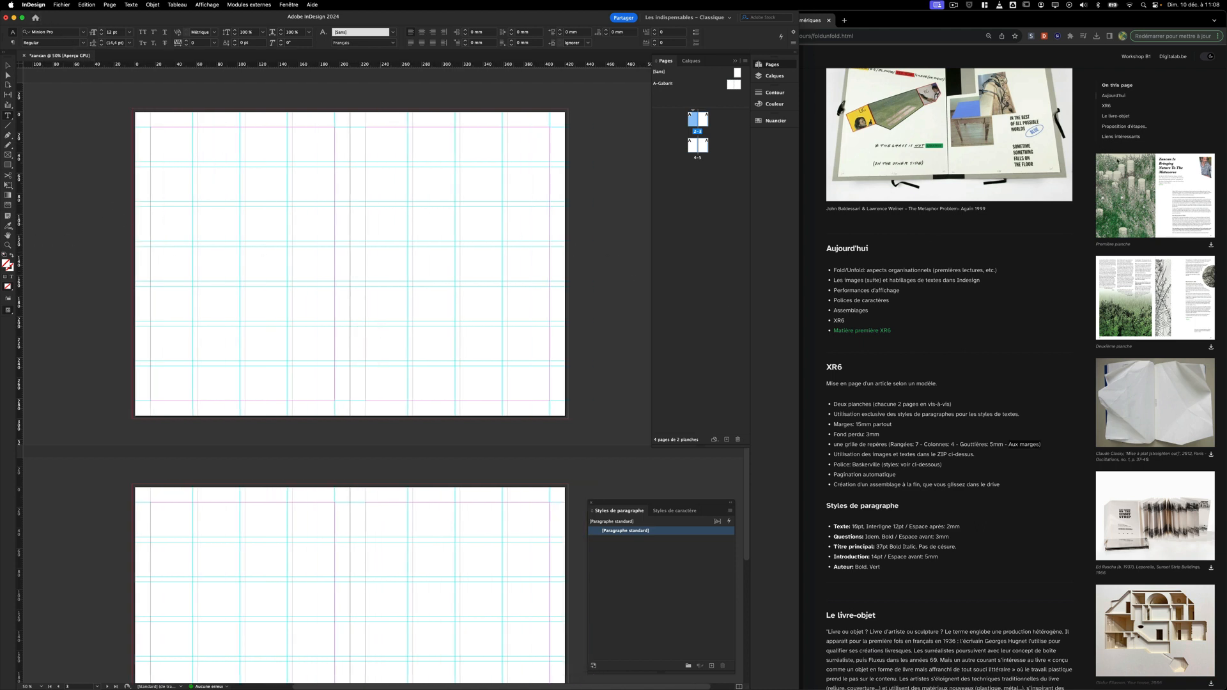
Examine the two model spreads enlarged in Chrome, leave the first one displayed, and return to InDesign.
{"action": "left_click", "coordinate": [1117, 162]}
{"action": "left_click", "coordinate": [1117, 161]}
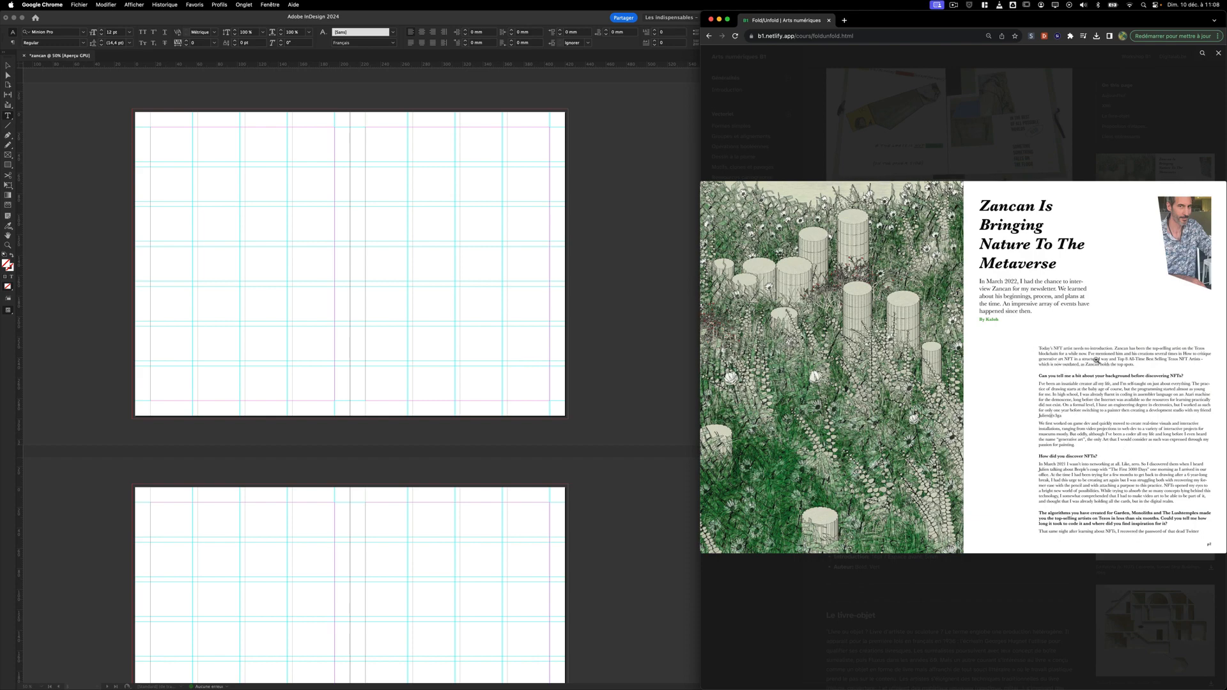
{"action": "left_click", "coordinate": [1105, 507]}
{"action": "left_click", "coordinate": [1148, 284]}
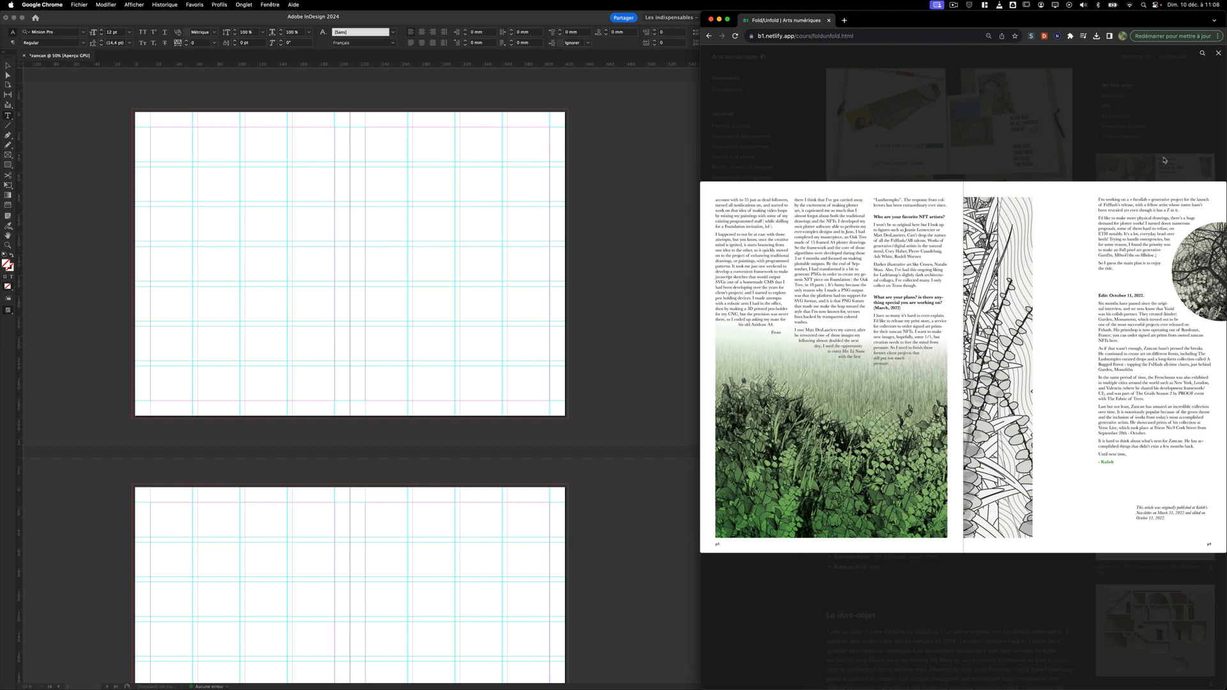
{"action": "left_click", "coordinate": [1163, 159]}
{"action": "left_click", "coordinate": [1160, 171]}
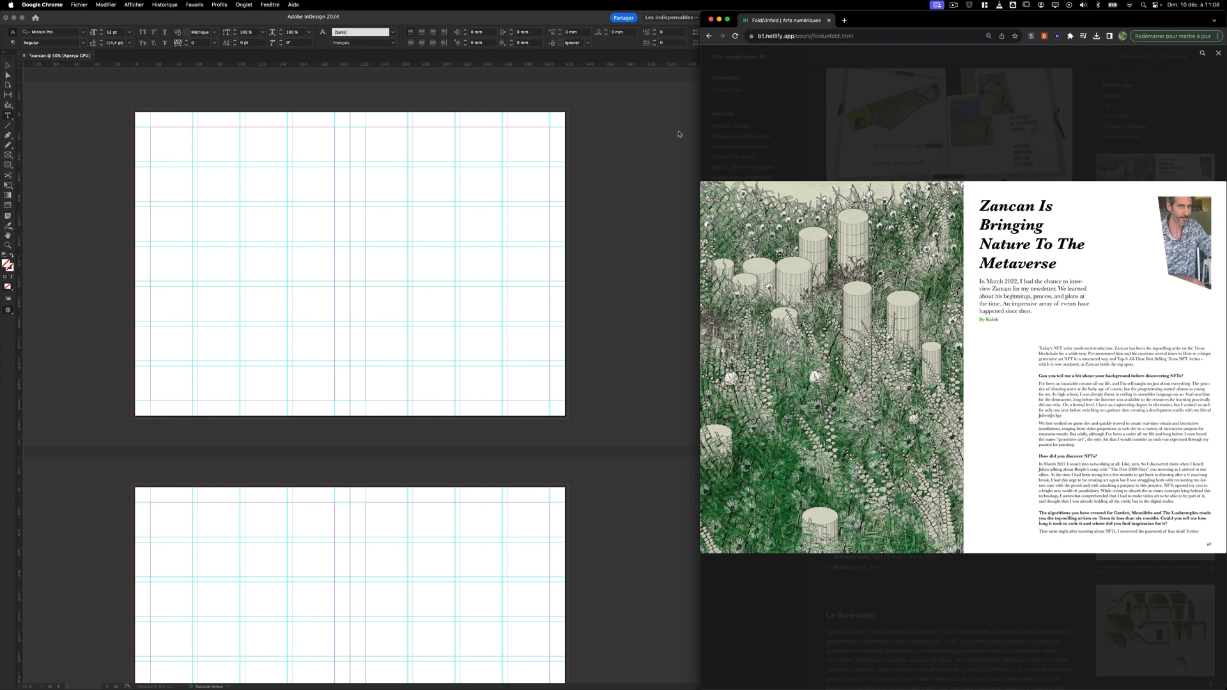
{"action": "left_click", "coordinate": [635, 144]}
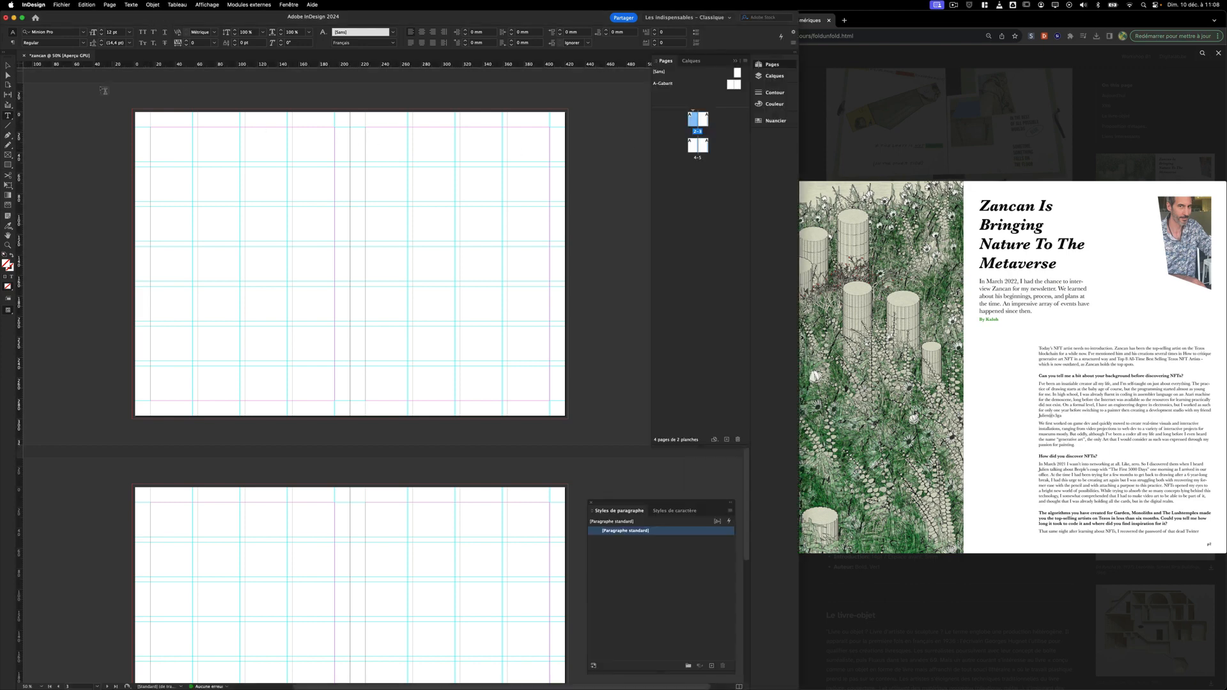
Draw two placeholder frames on page 3: about 87.5 × 111.6 mm from the upper inner margin corner, and about 133.8 × 150.4 mm at the lower outer margin corner.
{"action": "left_click", "coordinate": [7, 156]}
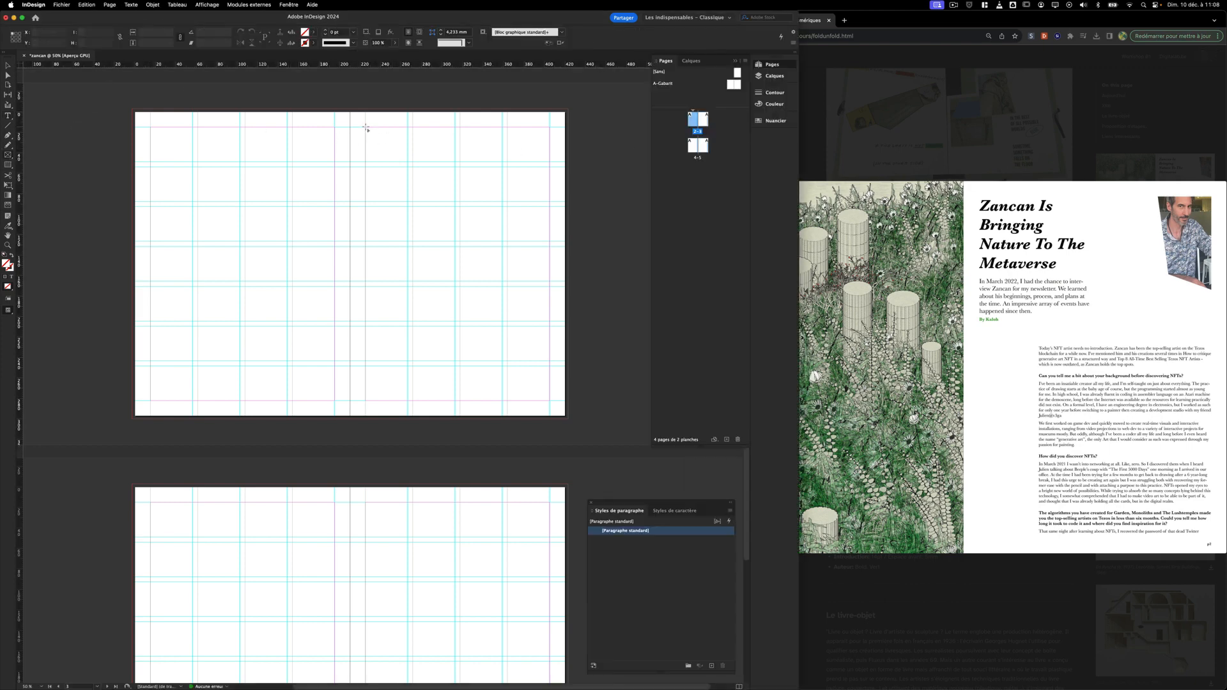
{"action": "left_click_drag", "start_coordinate": [366, 129], "coordinate": [455, 242]}
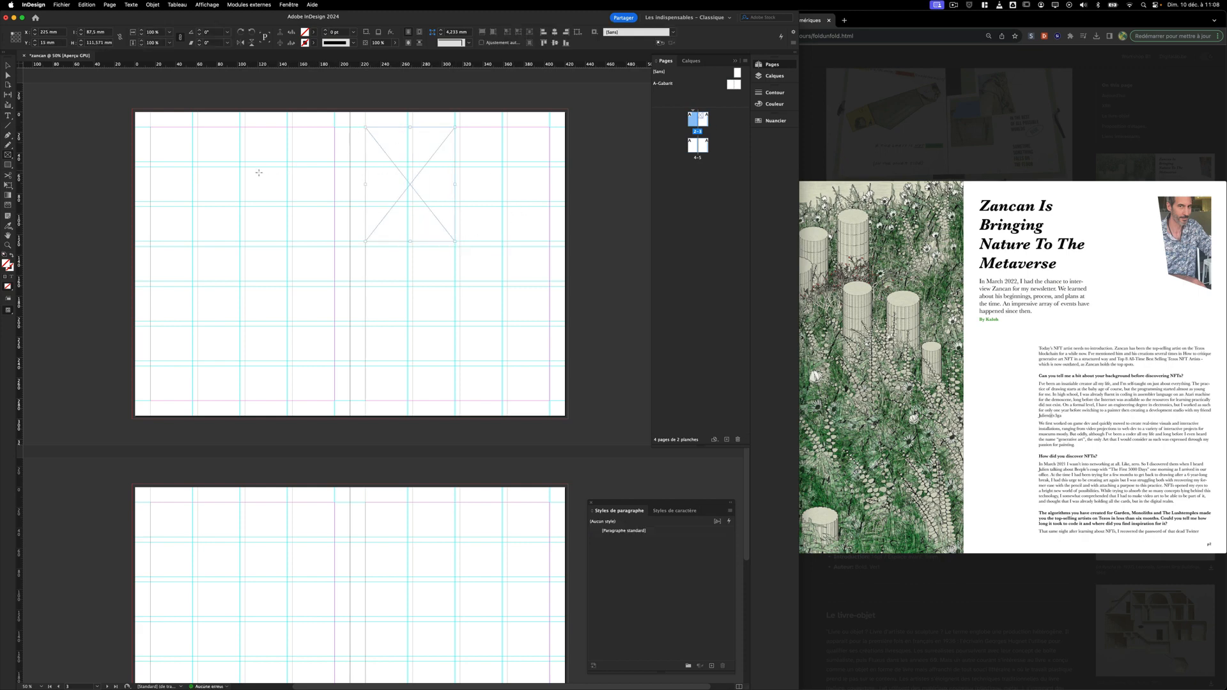
{"action": "left_click", "coordinate": [456, 256]}
{"action": "left_click", "coordinate": [635, 341]}
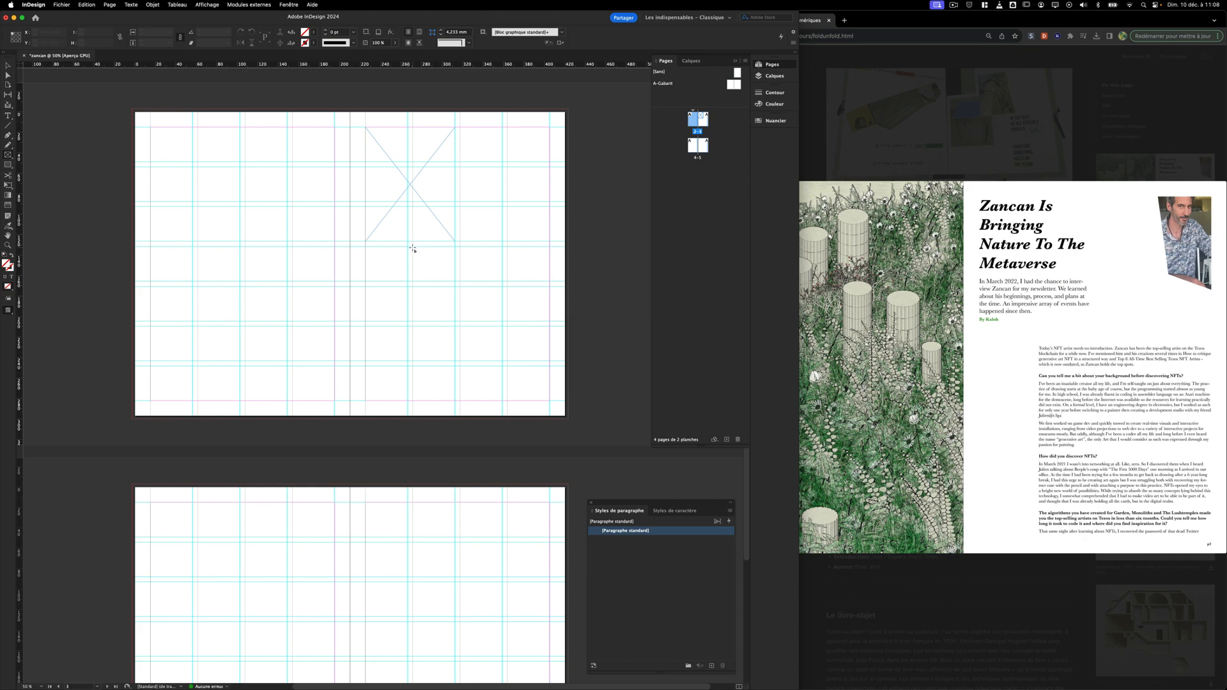
{"action": "left_click_drag", "start_coordinate": [412, 249], "coordinate": [550, 401]}
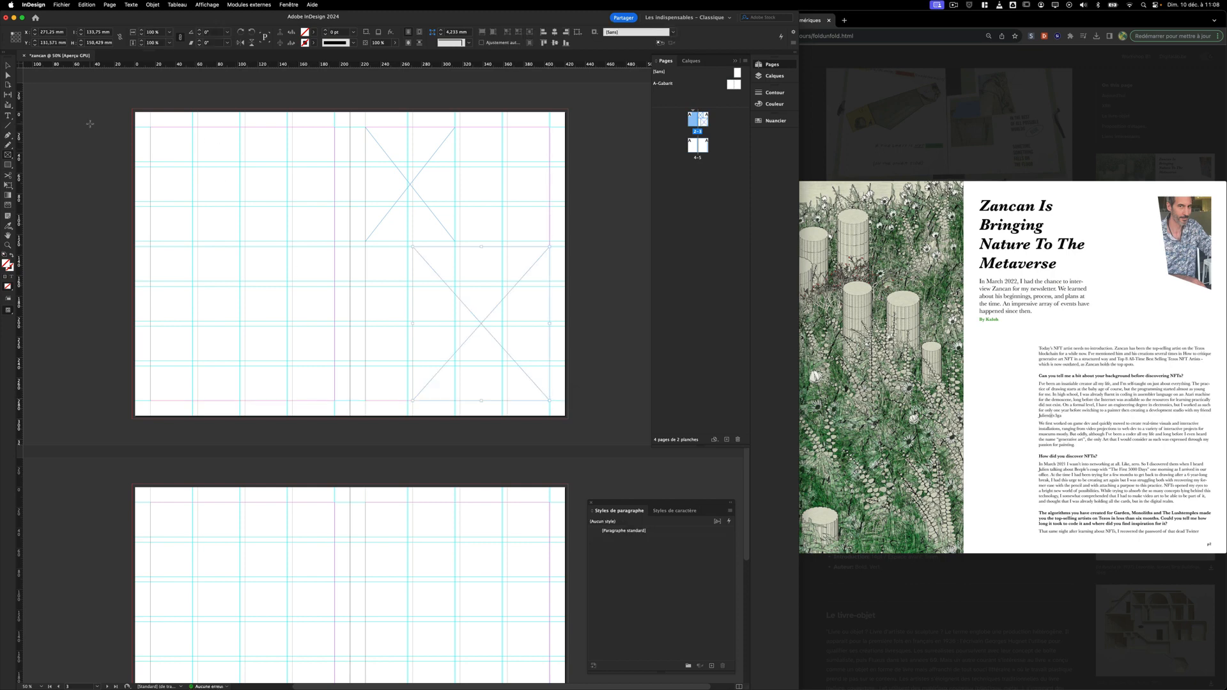
Delete the upper placeholder frame from page 3.
{"action": "left_click", "coordinate": [8, 65]}
{"action": "left_click", "coordinate": [391, 199]}
{"action": "key", "text": "BackSpace"}
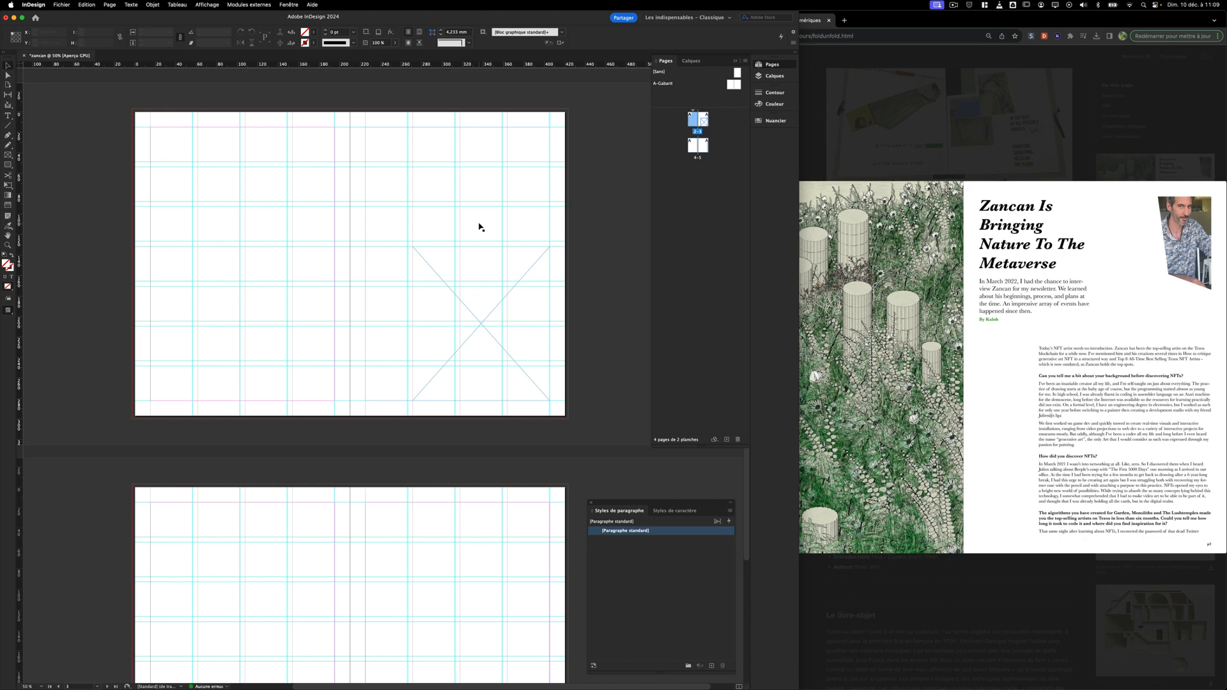
Compare the placeholder frame with the primary text frame on page 3 by selecting each.
{"action": "left_click", "coordinate": [421, 261]}
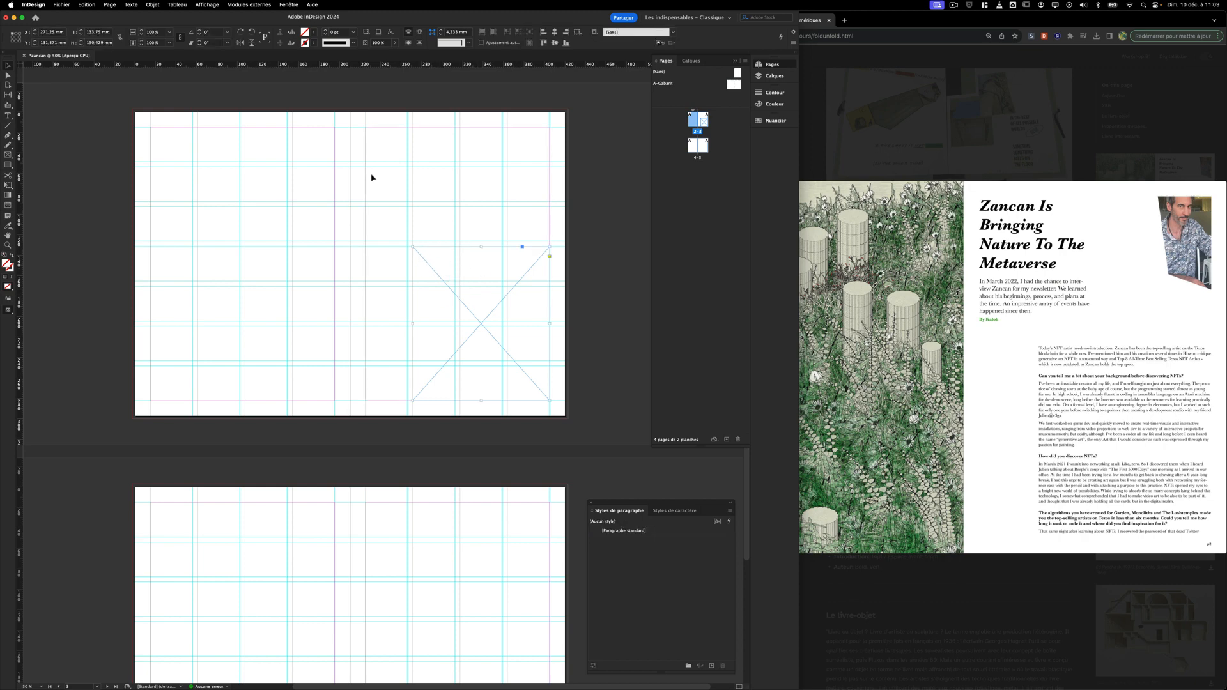
{"action": "left_click", "coordinate": [435, 225]}
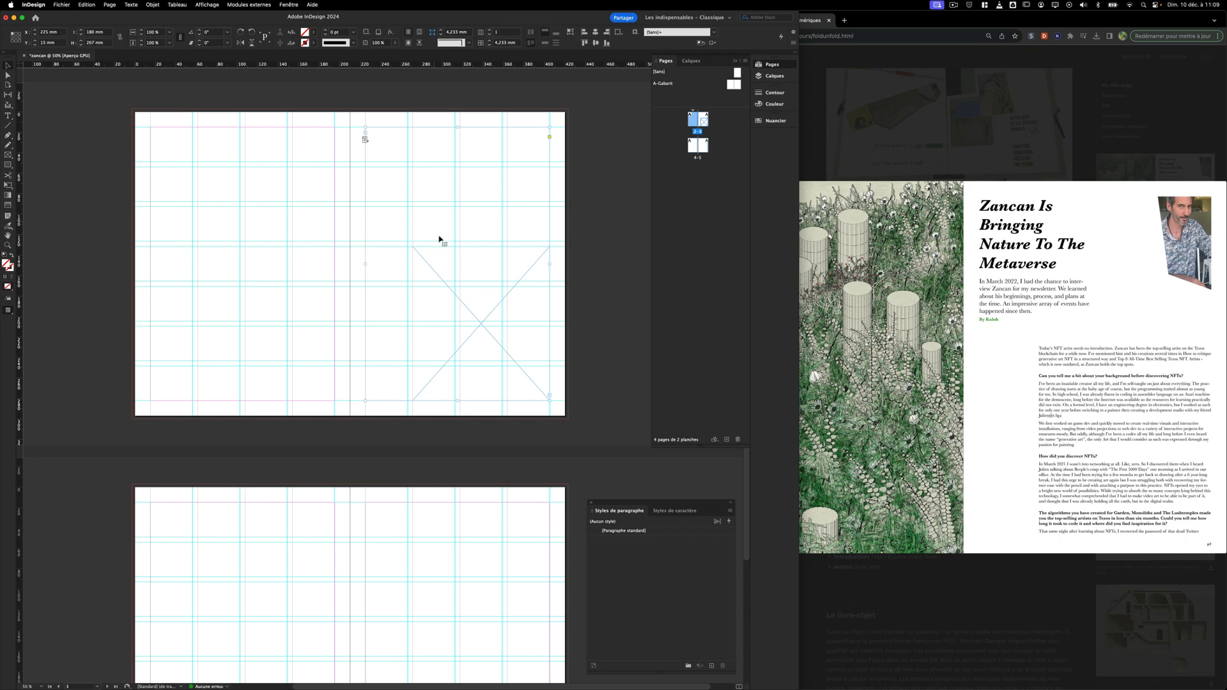
{"action": "left_click", "coordinate": [564, 214]}
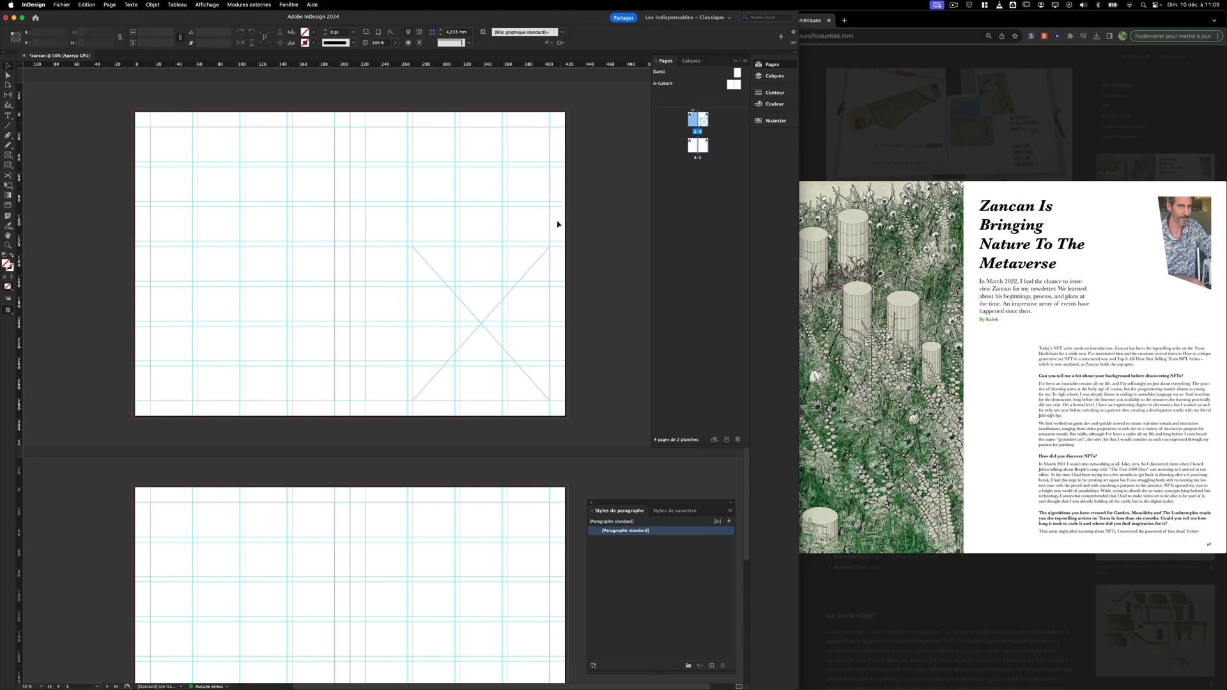
Import the zancan-texte RTF document into the placeholder frame at the lower outer margin corner of page 3.
{"action": "left_click", "coordinate": [434, 274]}
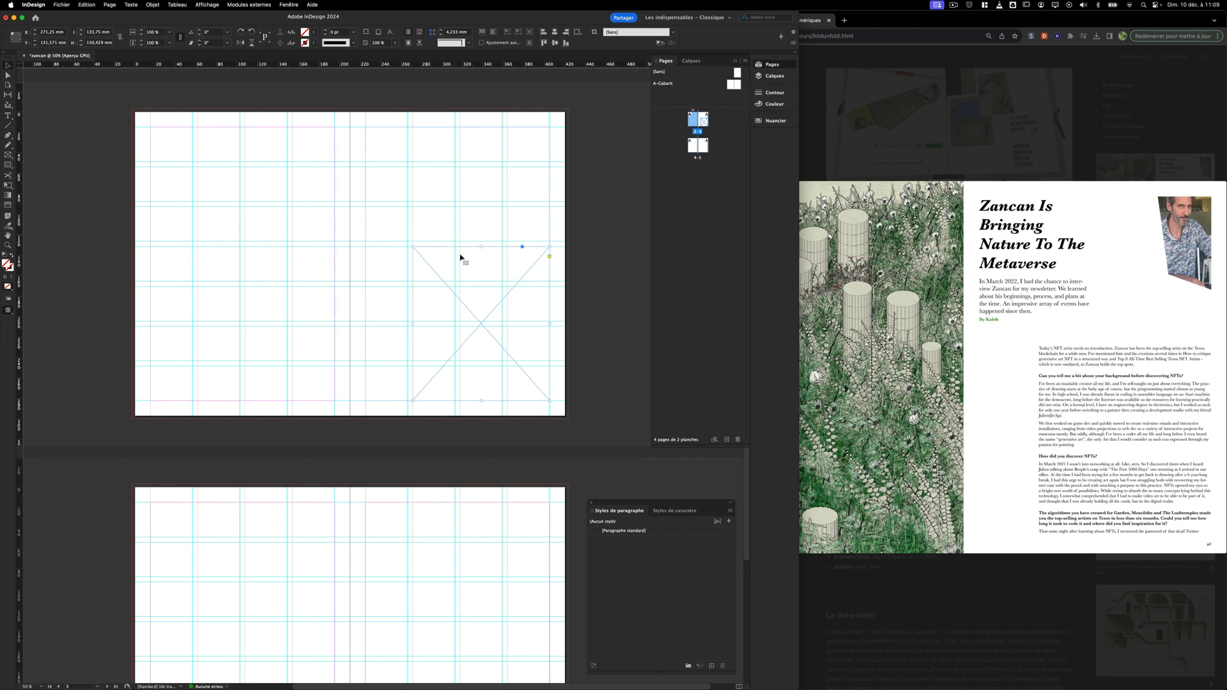
{"action": "left_click", "coordinate": [61, 4]}
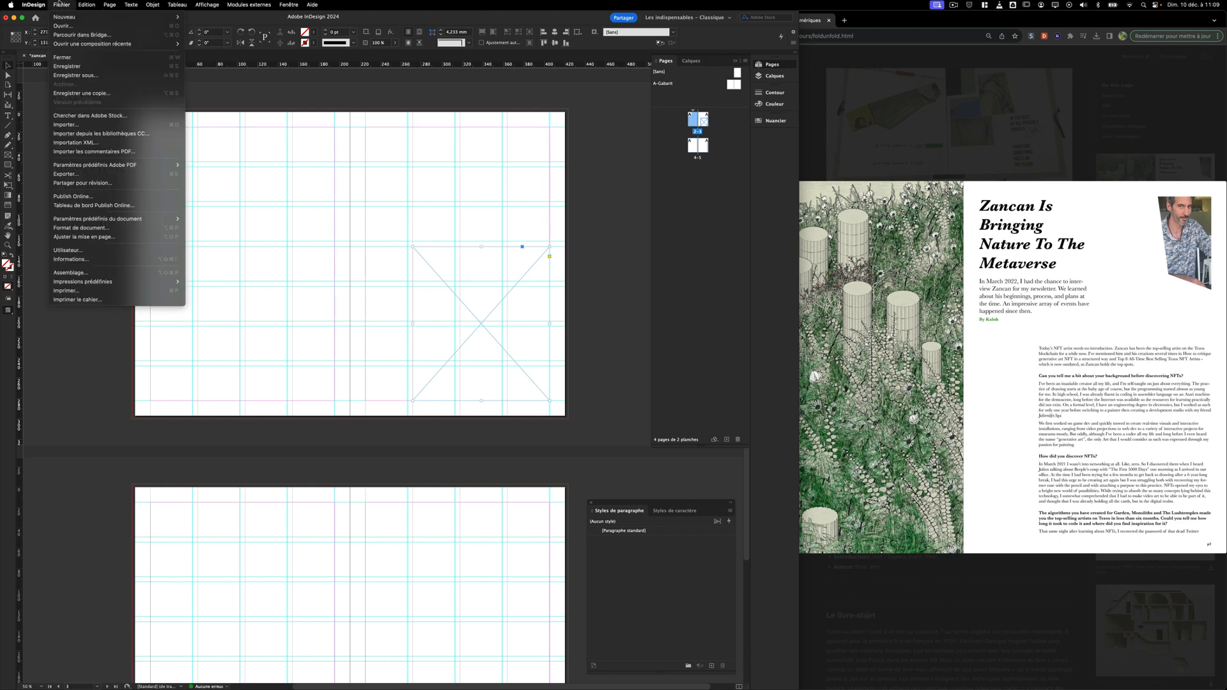
{"action": "left_click", "coordinate": [72, 127]}
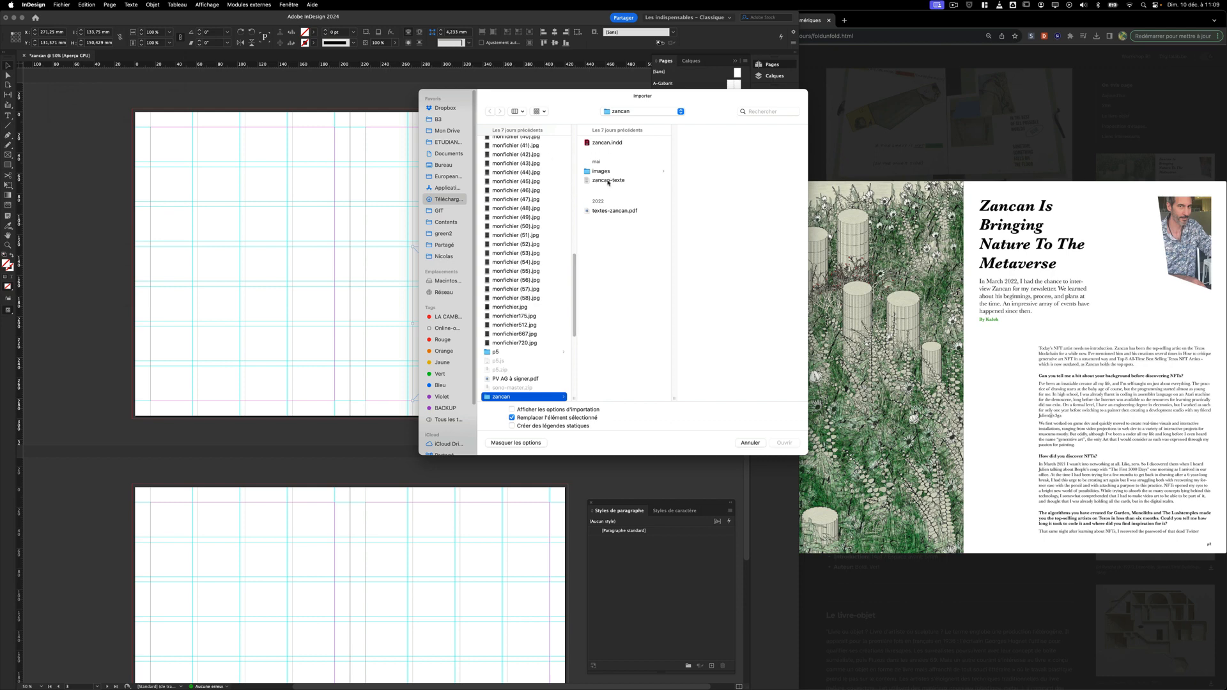
{"action": "left_click", "coordinate": [607, 183]}
{"action": "left_click", "coordinate": [611, 210]}
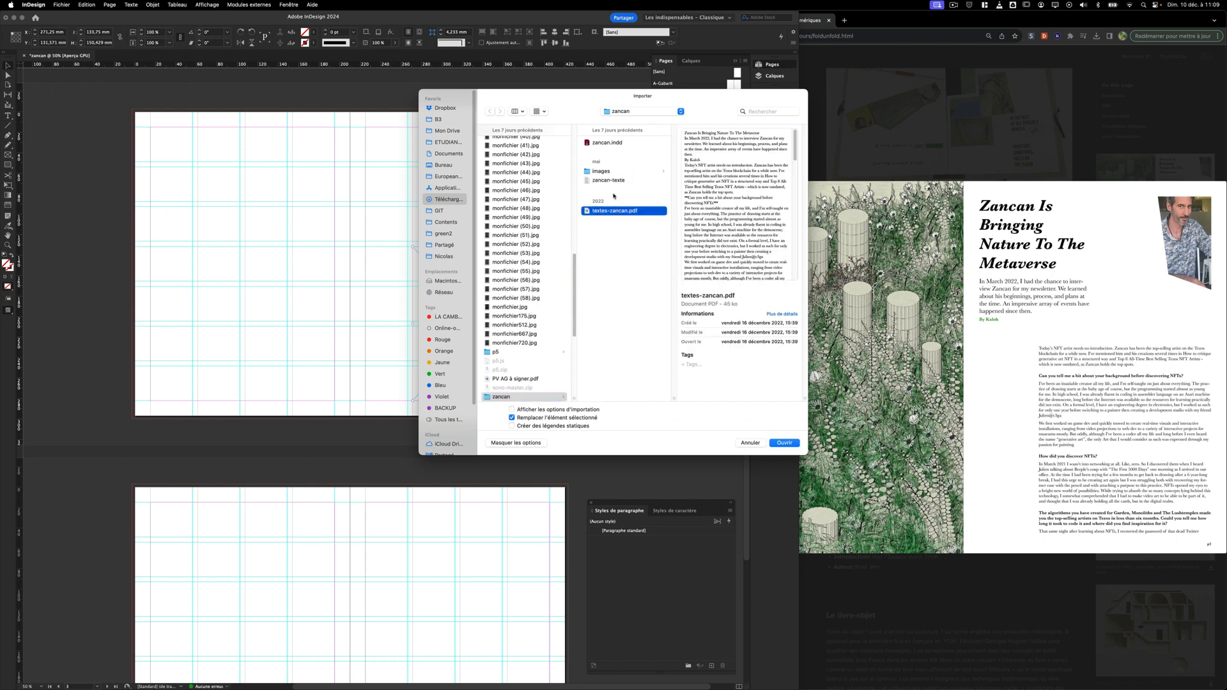
{"action": "left_click", "coordinate": [612, 181]}
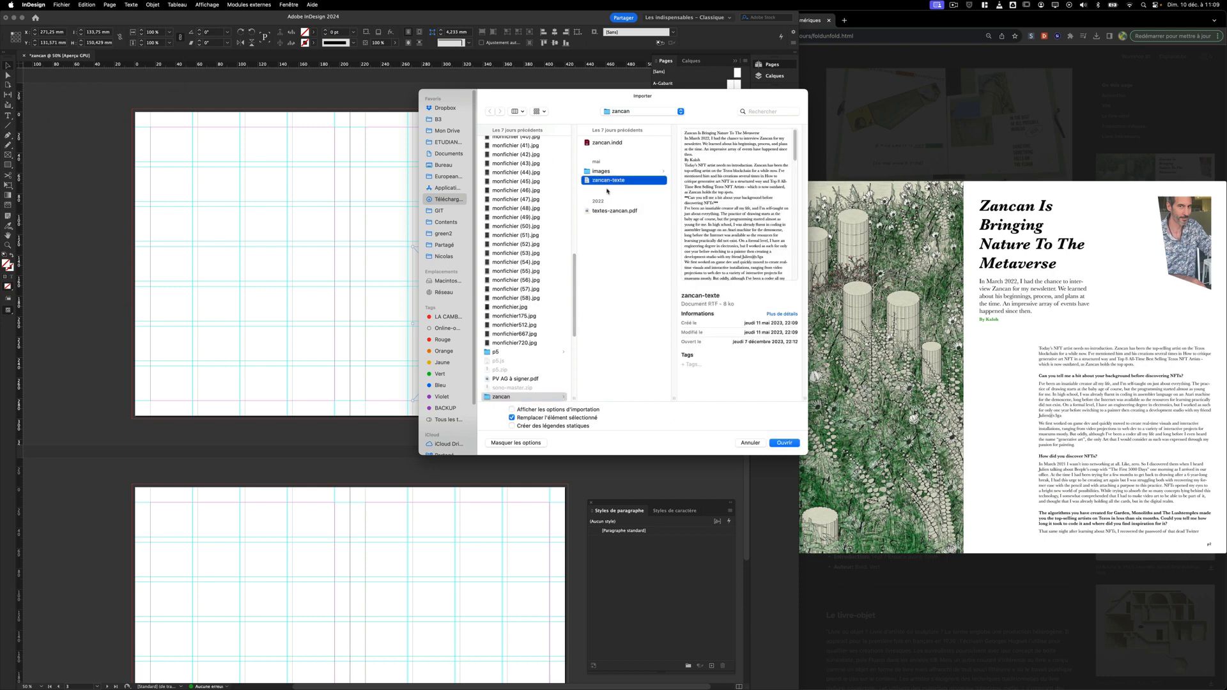
{"action": "left_click", "coordinate": [783, 442]}
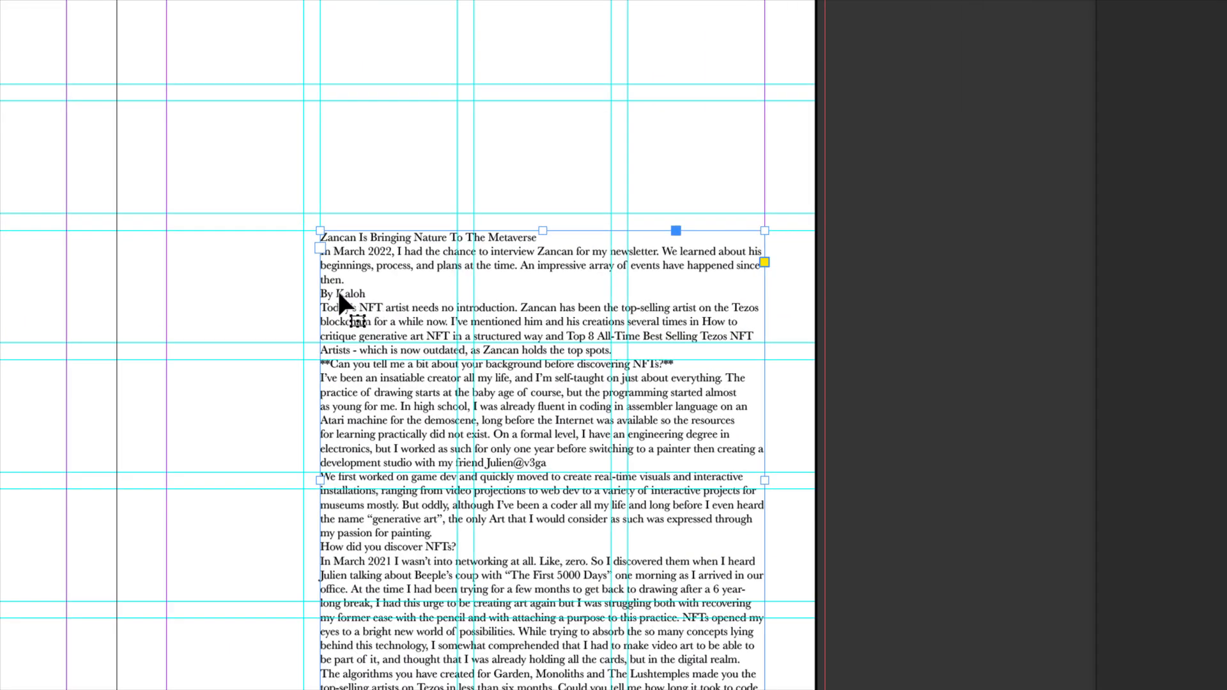
Copy the title, introduction and byline at the start of the imported article, and remove them from the body text frame.
{"action": "double_click", "coordinate": [373, 281]}
{"action": "left_click_drag", "start_coordinate": [365, 294], "coordinate": [319, 237]}
{"action": "key", "text": "super+c"}
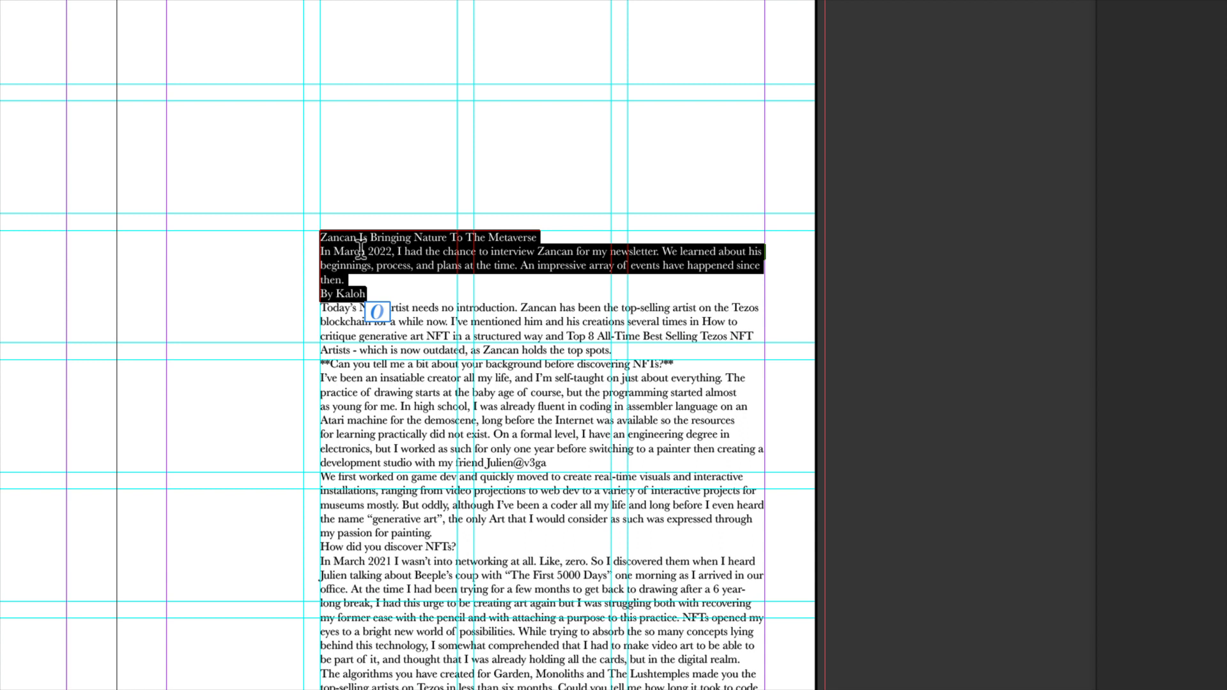
{"action": "key", "text": "Escape"}
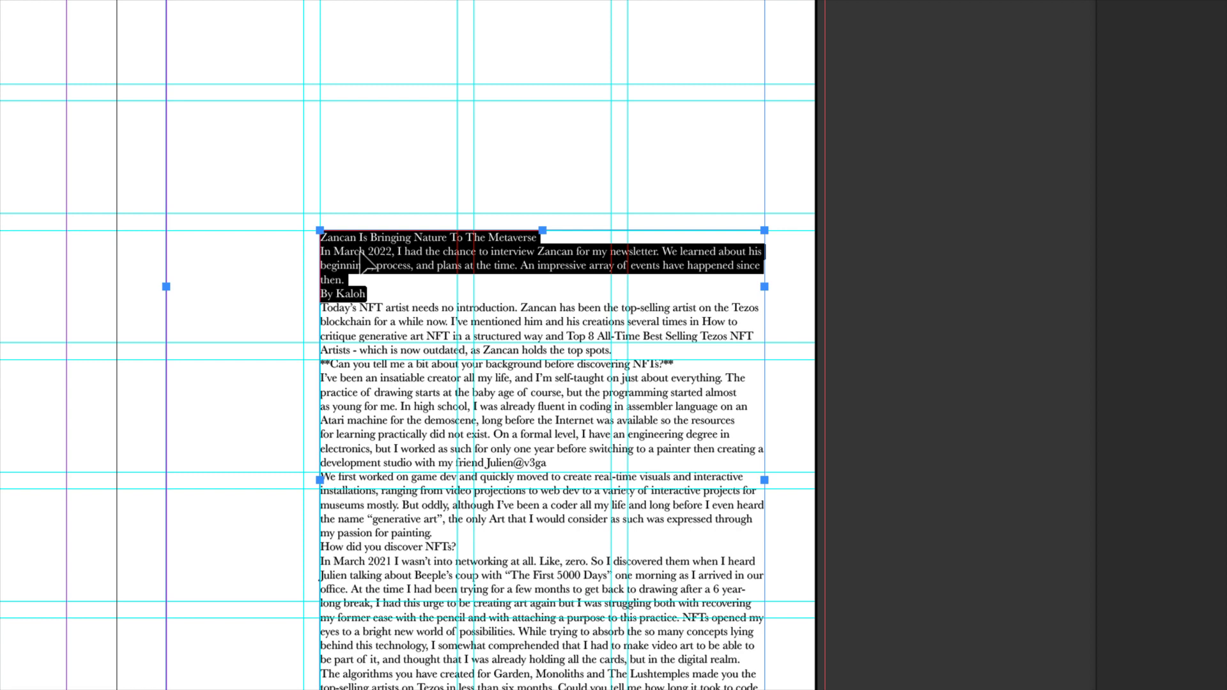
{"action": "key", "text": "BackSpace"}
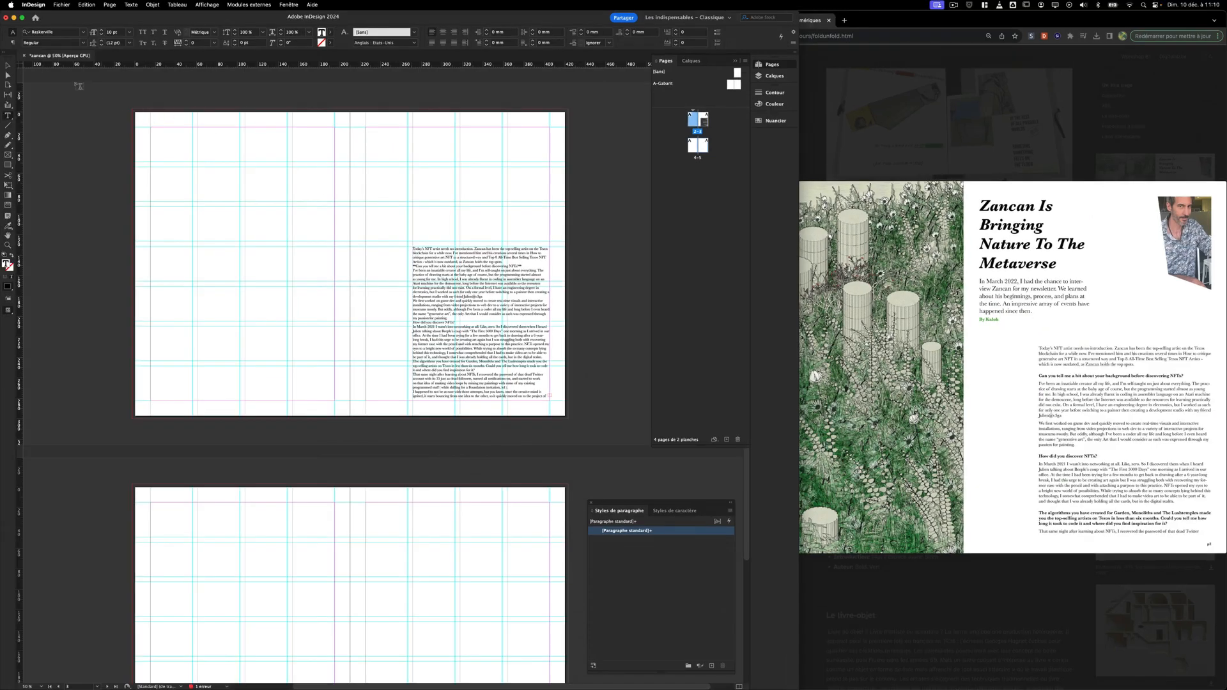
{"action": "left_click", "coordinate": [7, 67]}
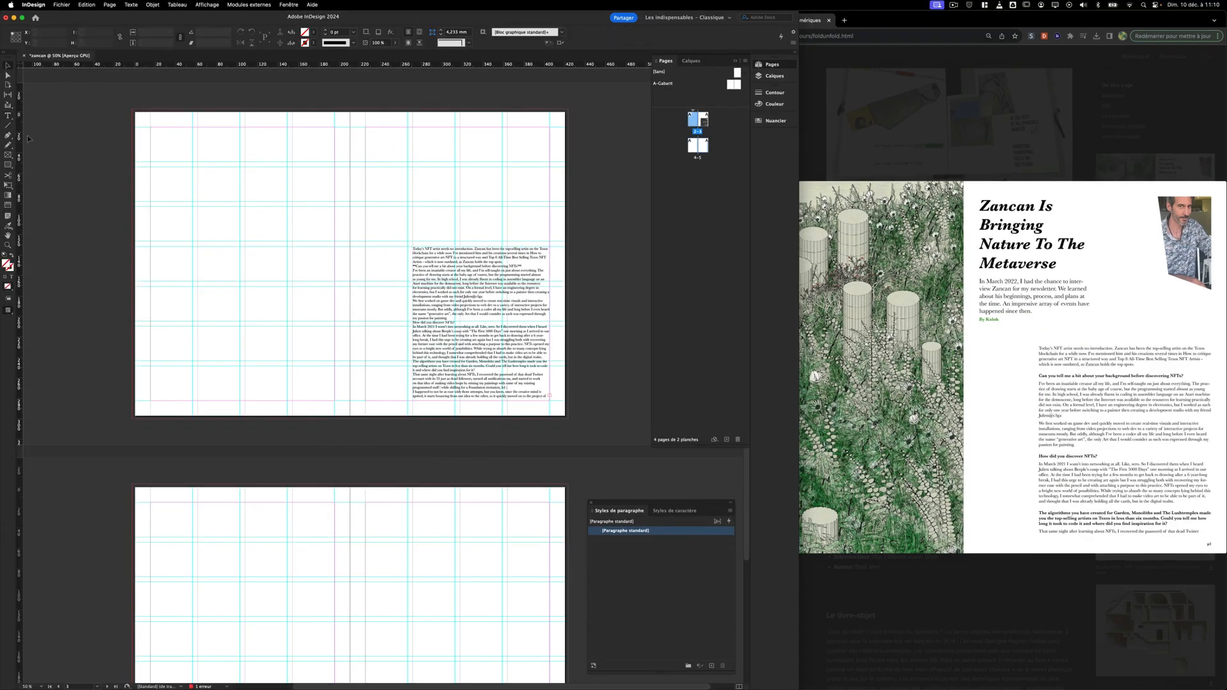
{"action": "left_click", "coordinate": [8, 117]}
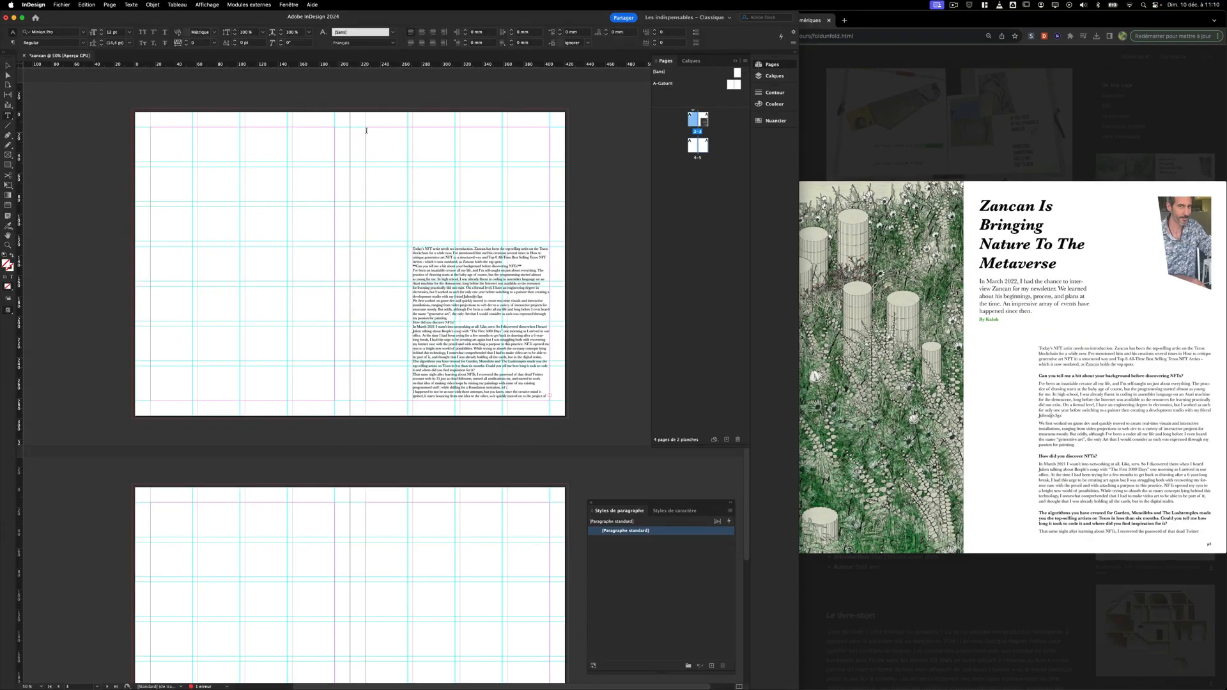
{"action": "left_click_drag", "start_coordinate": [366, 128], "coordinate": [406, 179]}
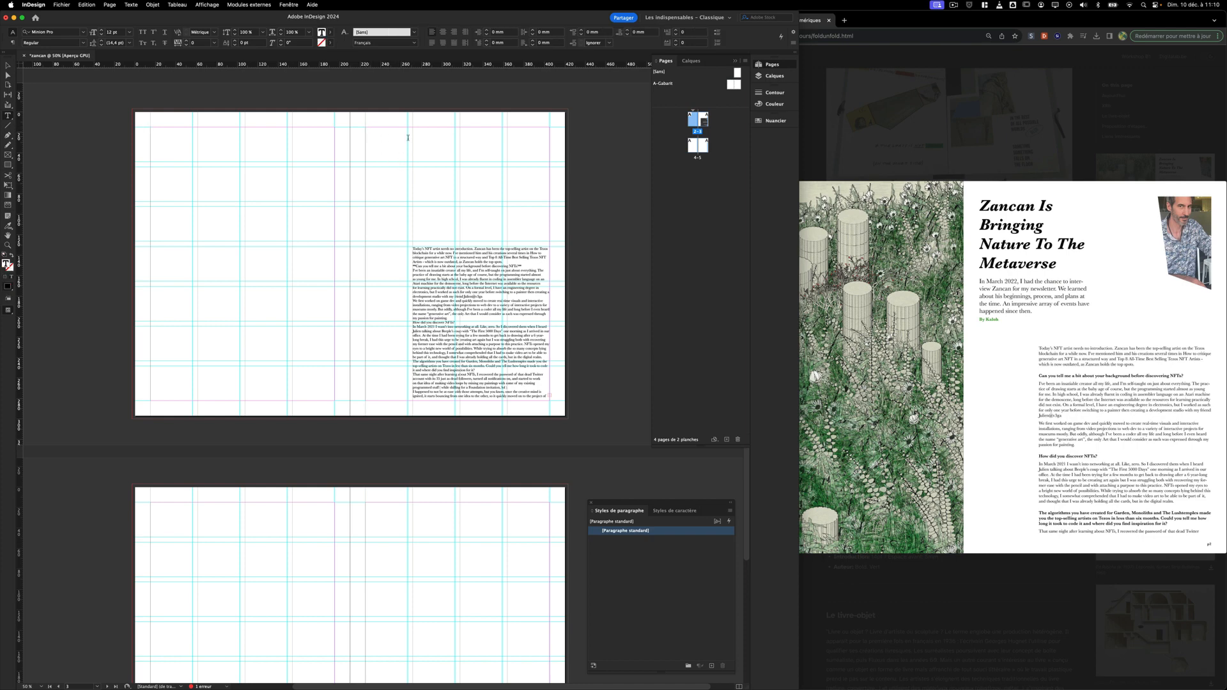
{"action": "key", "text": "Escape"}
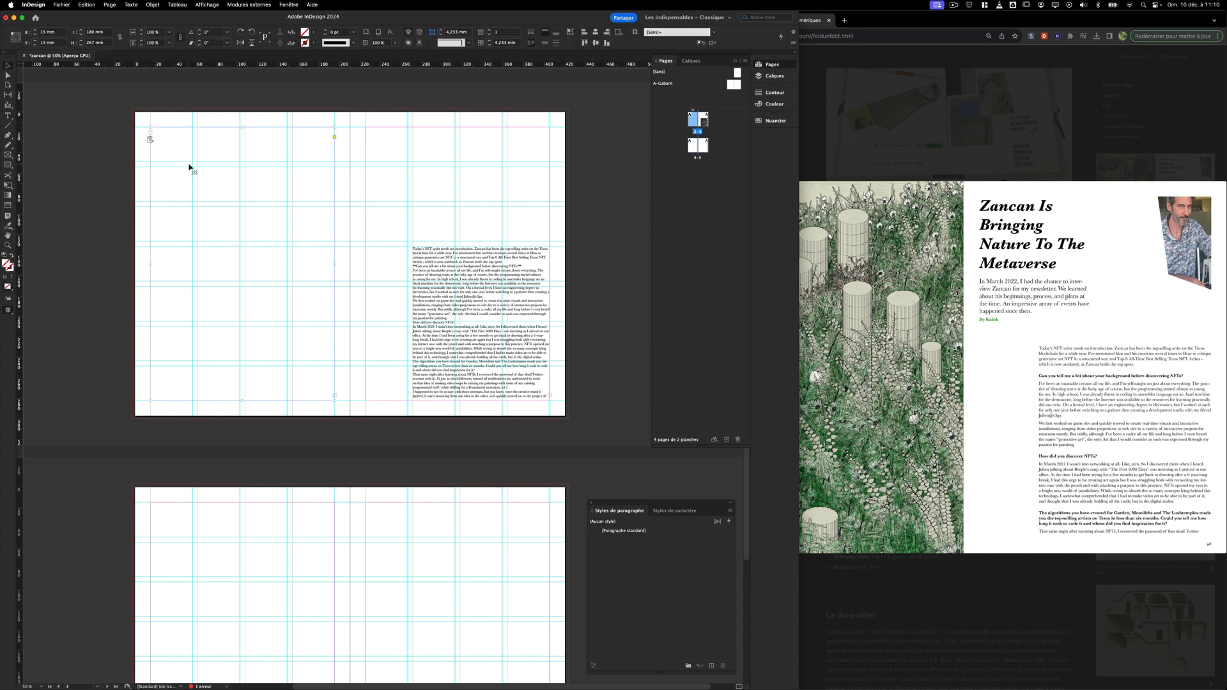
Delete the empty full-margin primary text frames from pages 2 and 3, accepting the warning each time.
{"action": "key", "text": "BackSpace"}
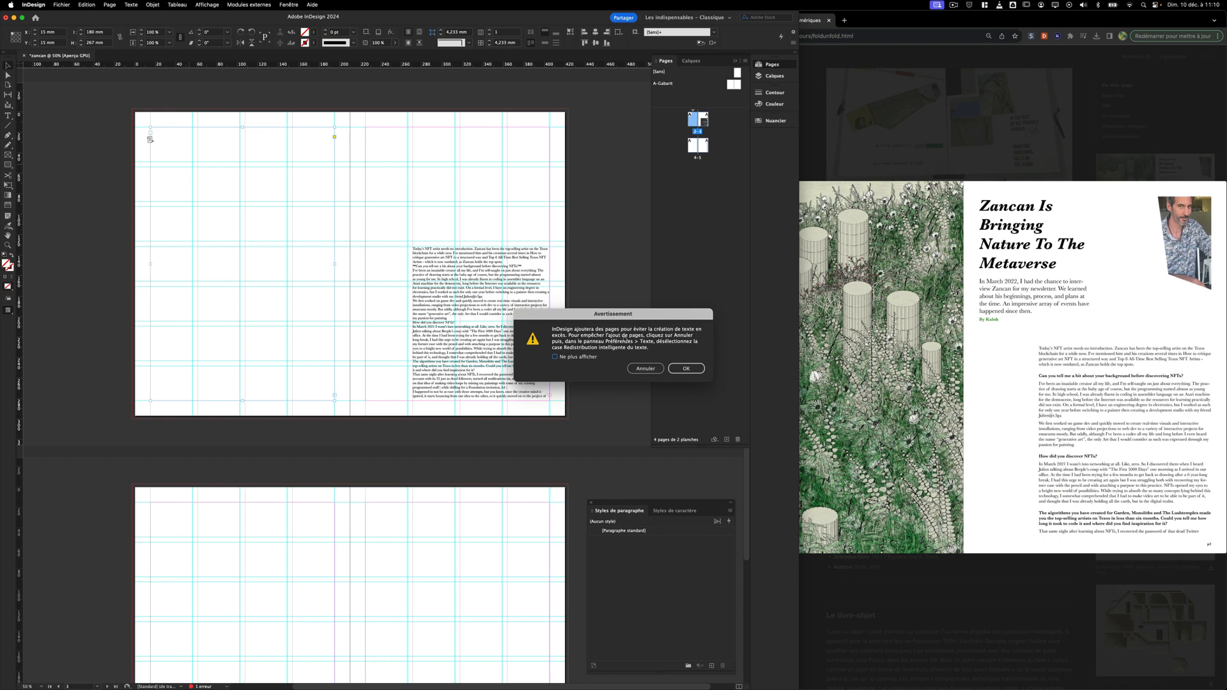
{"action": "left_click", "coordinate": [686, 369]}
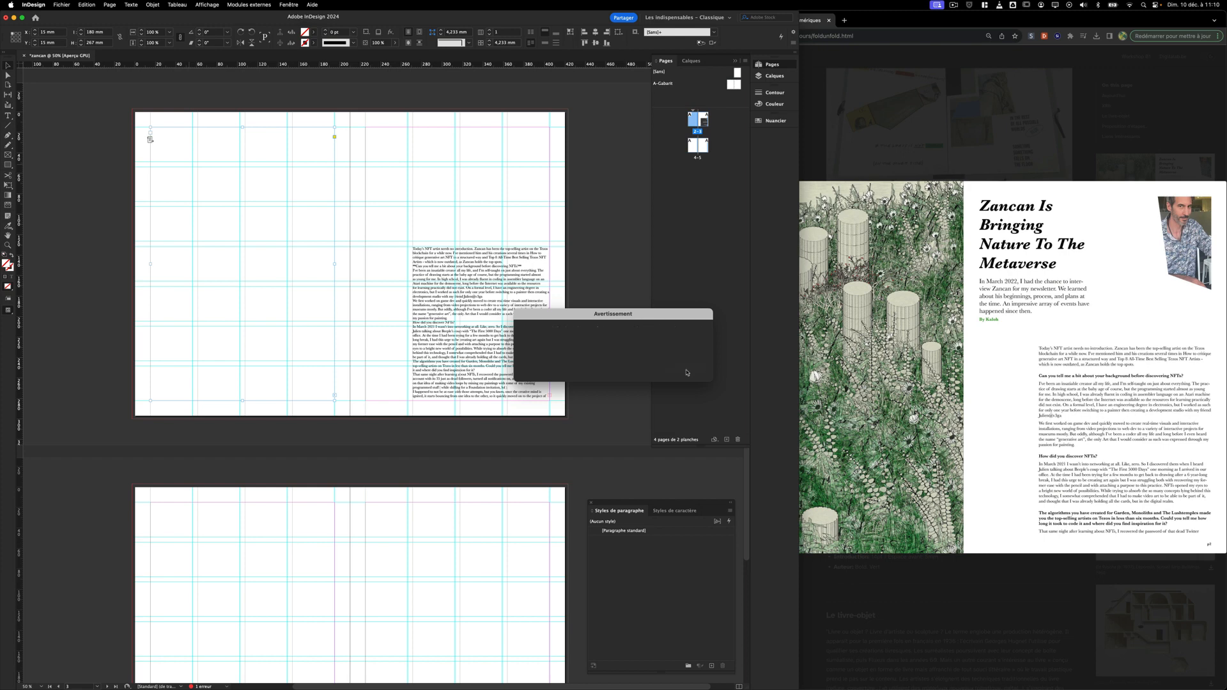
{"action": "left_click", "coordinate": [398, 145]}
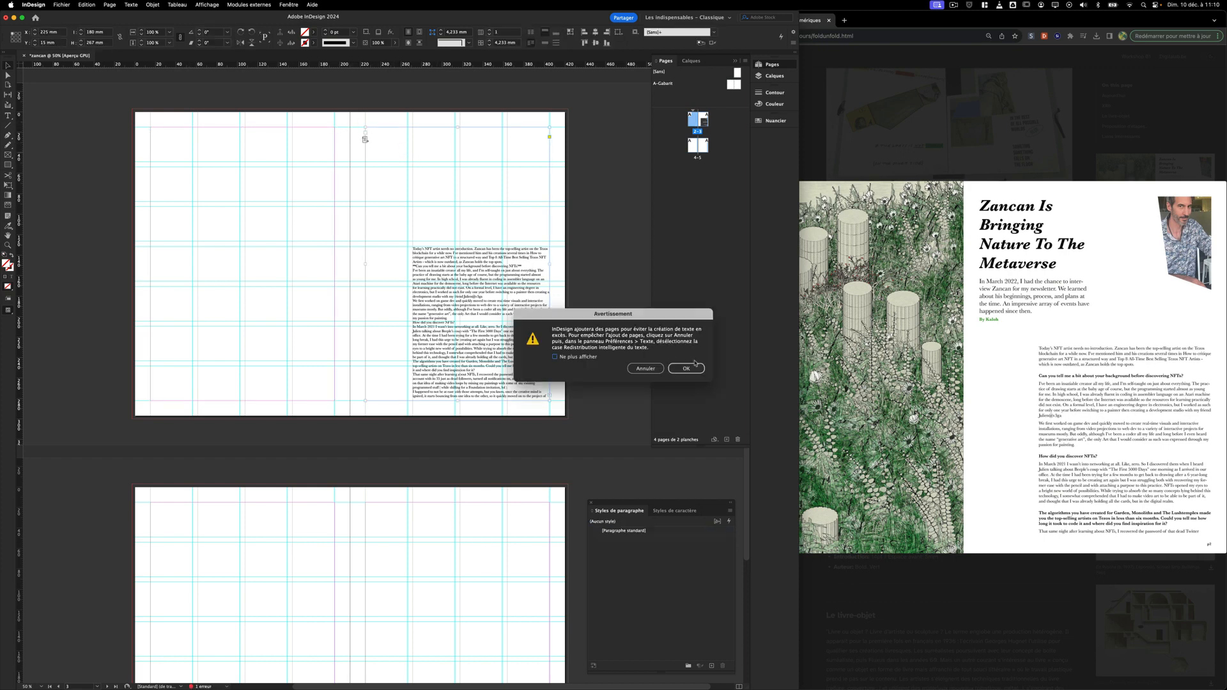
{"action": "left_click", "coordinate": [694, 366]}
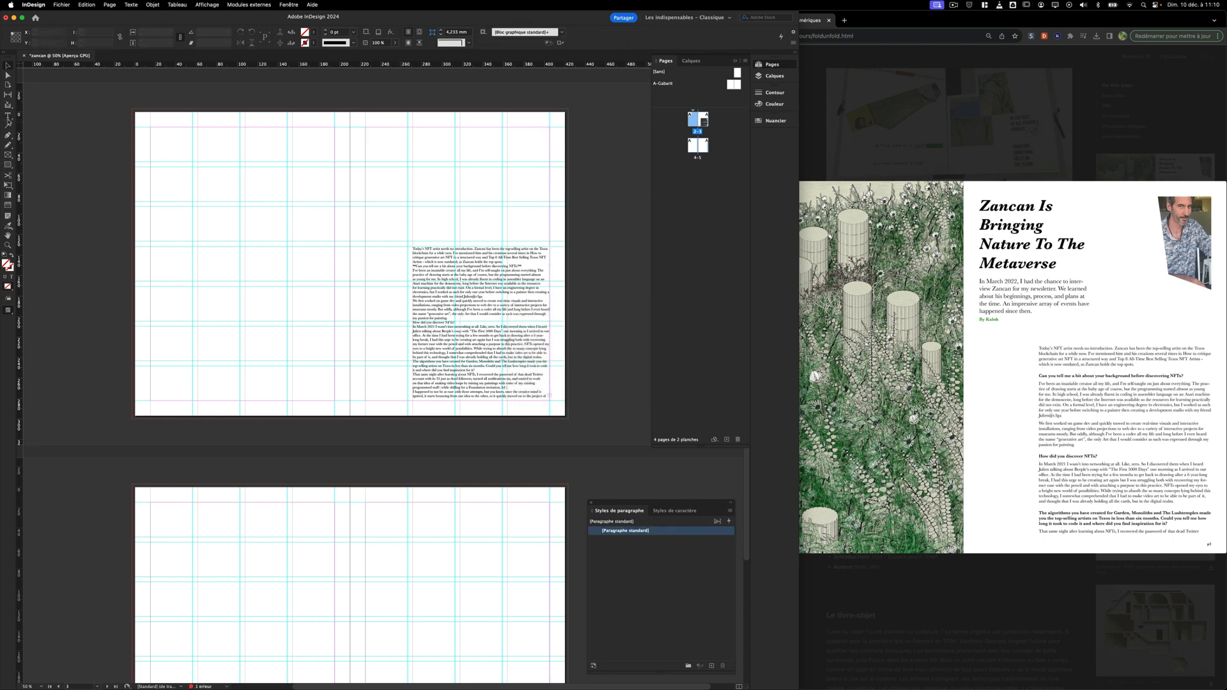
Draw a two-column-wide text frame from the upper inner margin corner of page 3 and paste the copied title, introduction and byline into it.
{"action": "left_click", "coordinate": [7, 116]}
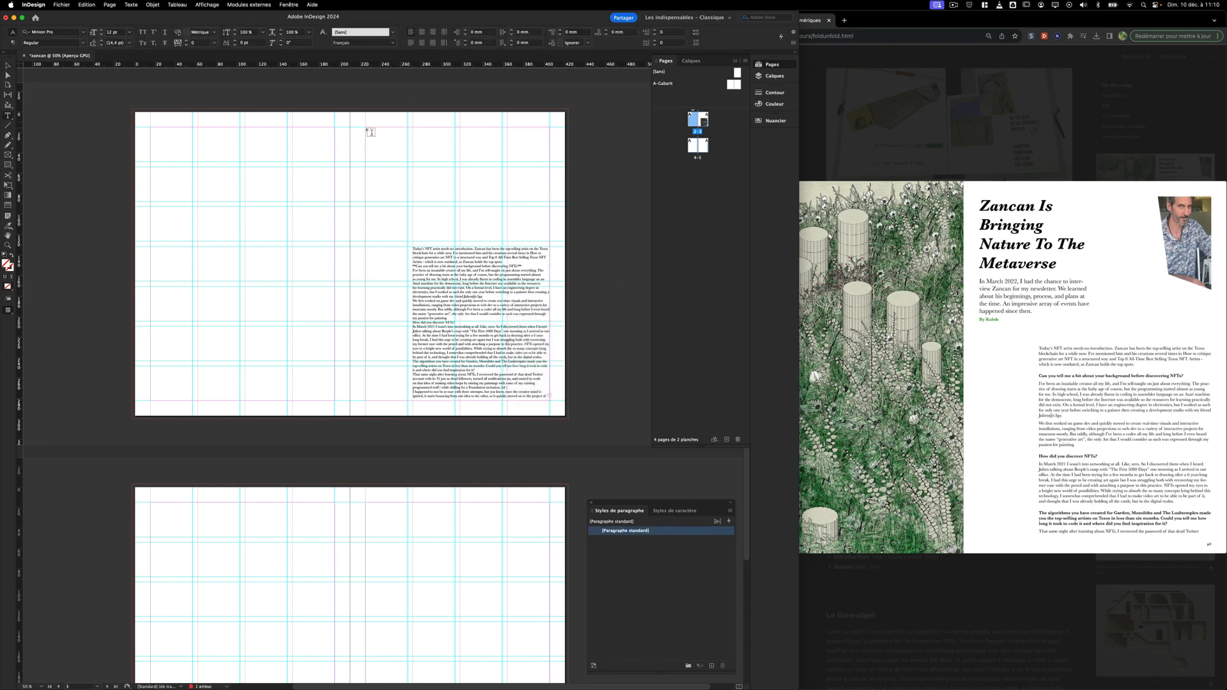
{"action": "left_click_drag", "start_coordinate": [368, 131], "coordinate": [455, 213]}
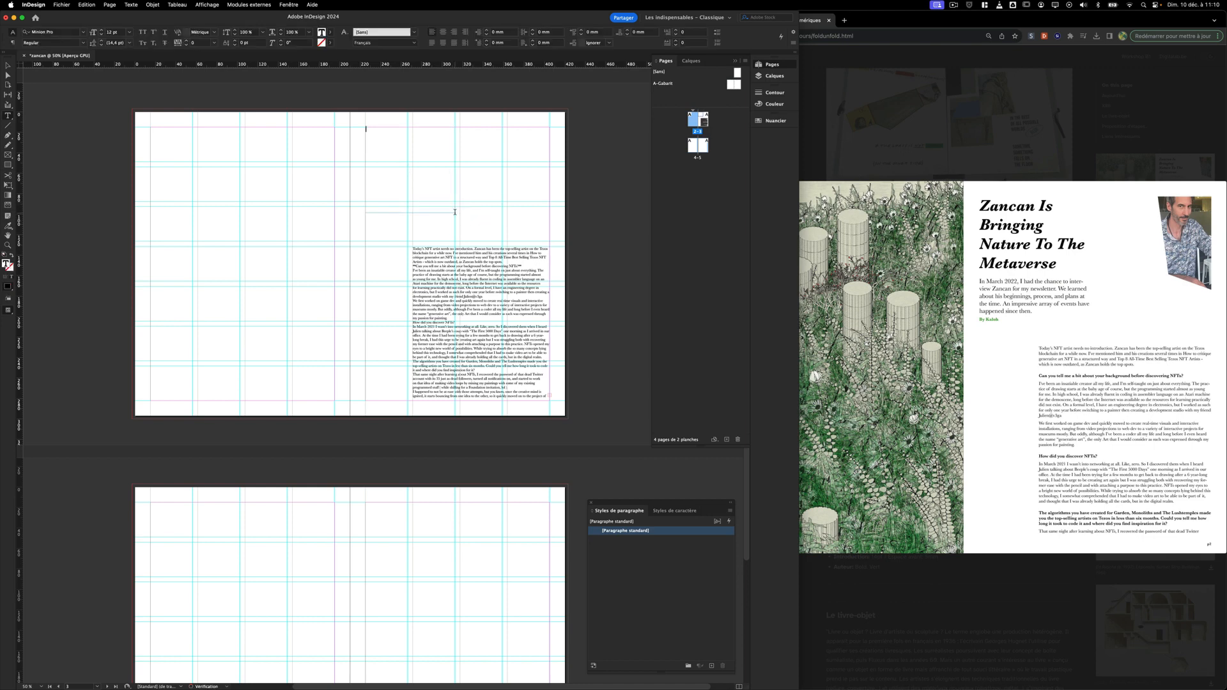
{"action": "key", "text": "super+v"}
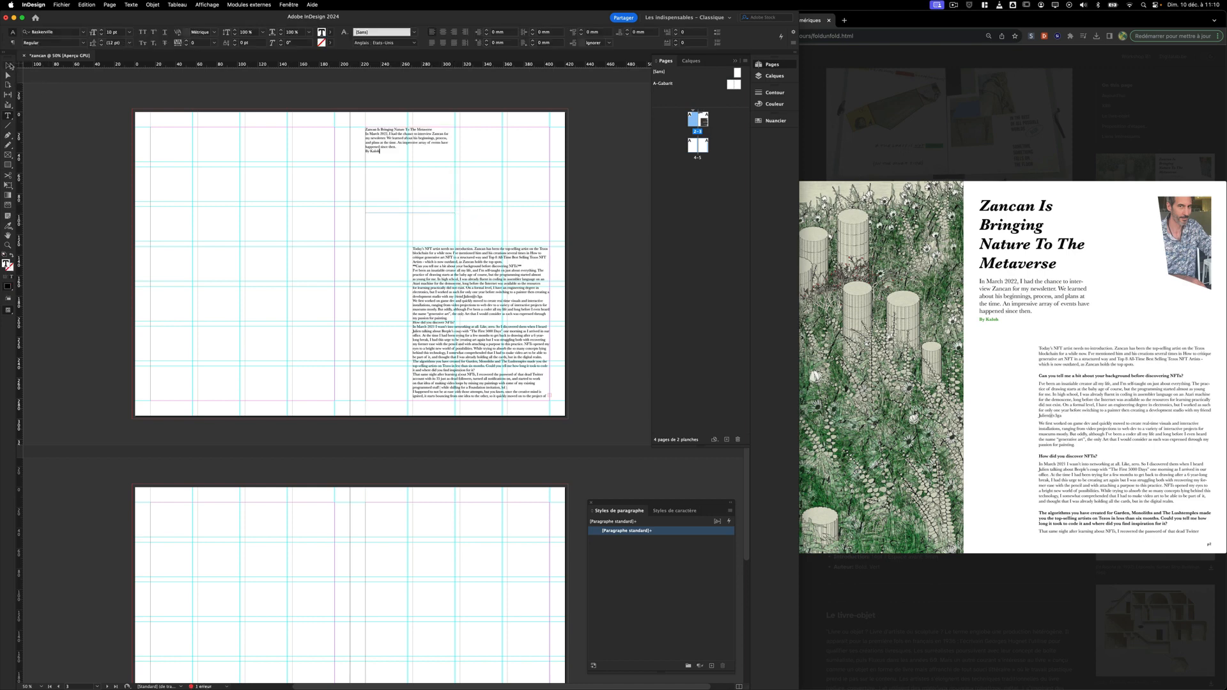
{"action": "left_click", "coordinate": [9, 66]}
{"action": "left_click", "coordinate": [498, 186]}
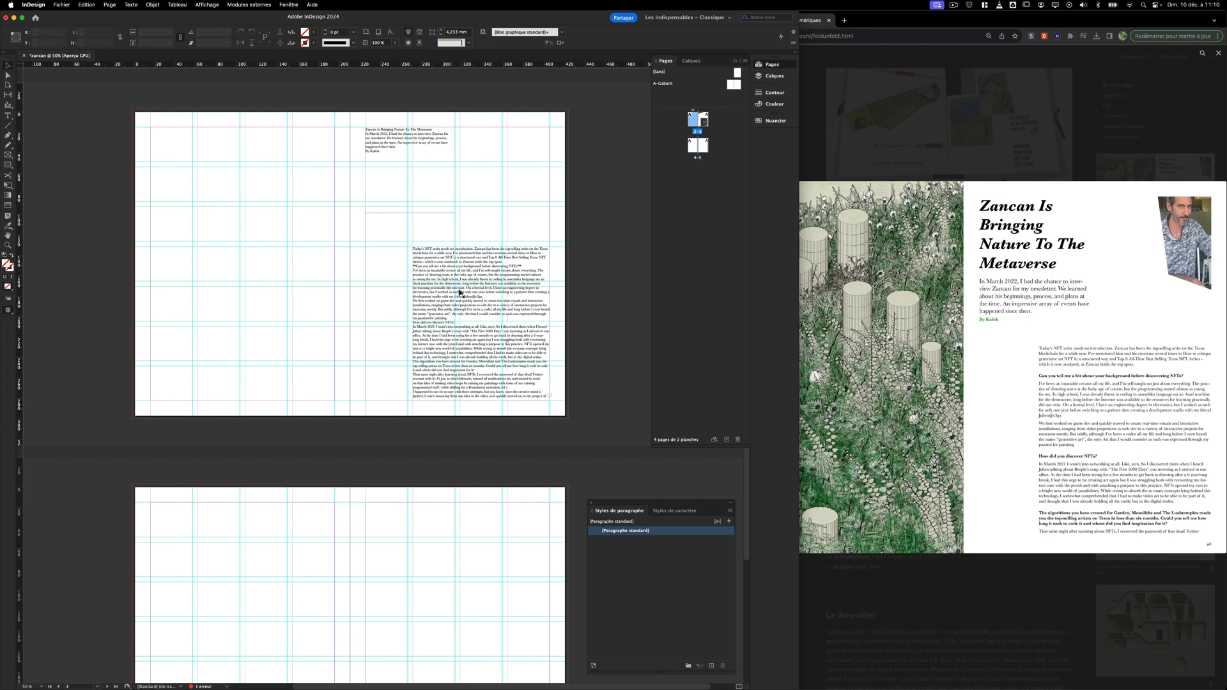
Flow the overset body text from page 3 into a threaded frame about 180 × 150.4 mm at the upper margin of page 4.
{"action": "left_click", "coordinate": [461, 276]}
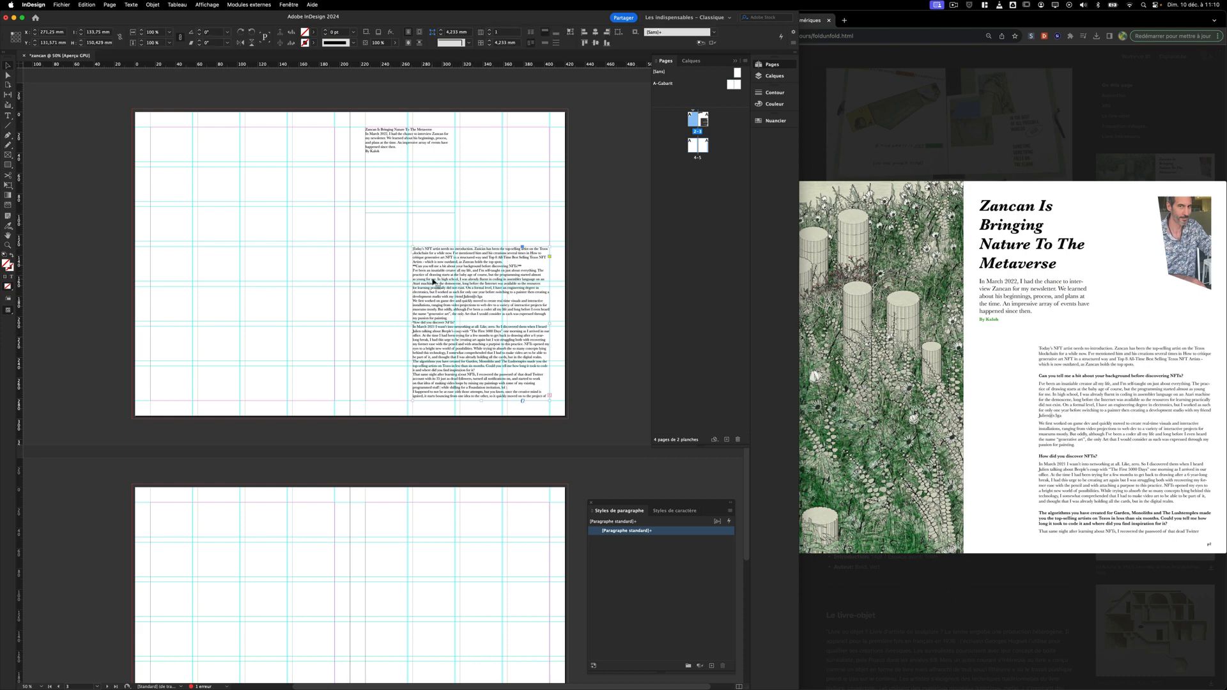
{"action": "left_click", "coordinate": [387, 147]}
{"action": "left_click", "coordinate": [532, 359]}
{"action": "scroll", "coordinate": [551, 368], "scroll_direction": "down", "scroll_amount": 5}
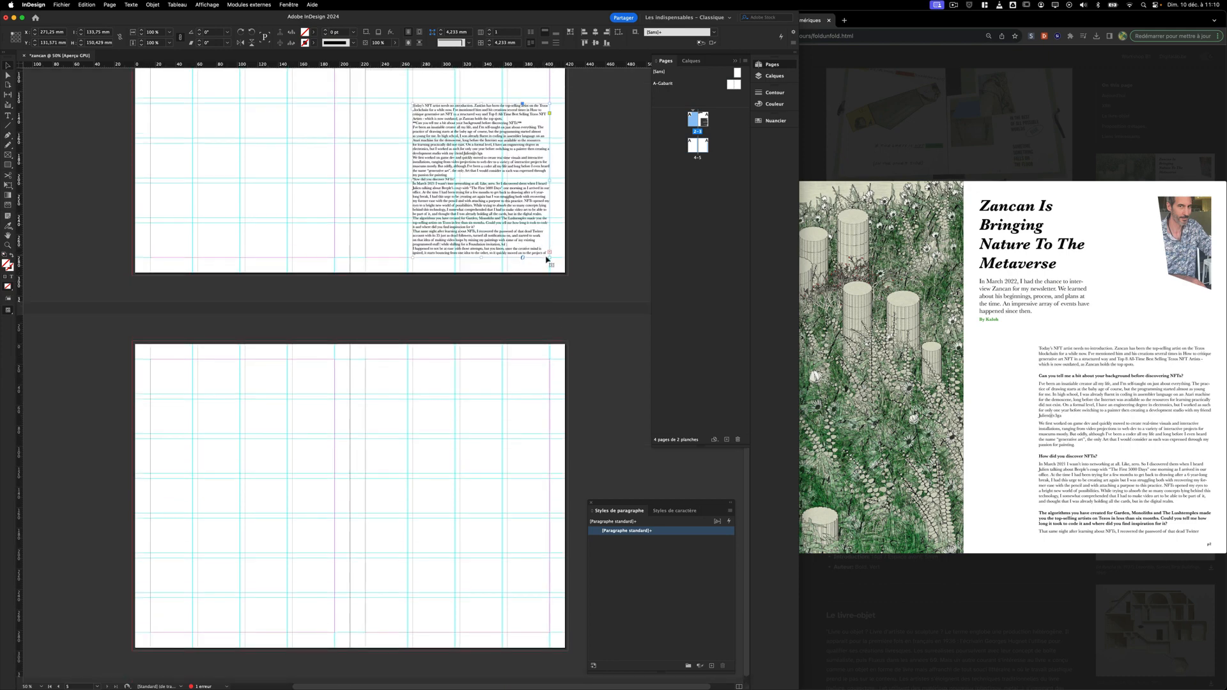
{"action": "key", "text": "super+equal"}
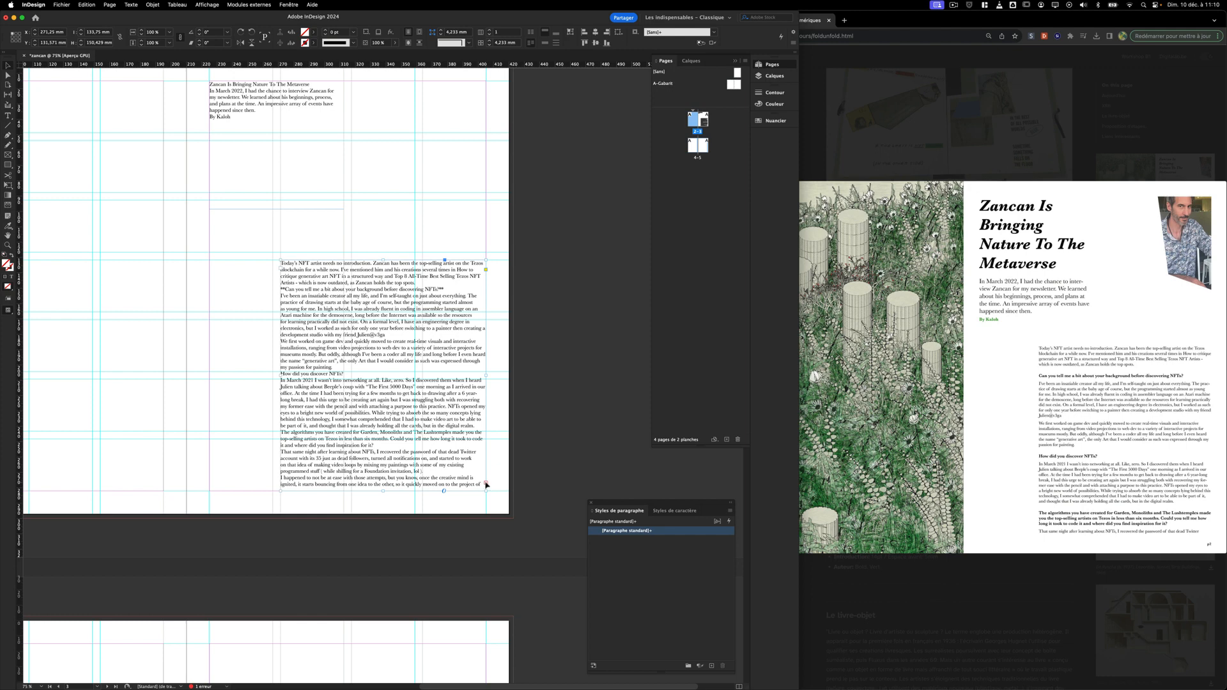
{"action": "scroll", "coordinate": [488, 485], "scroll_direction": "left", "scroll_amount": 2}
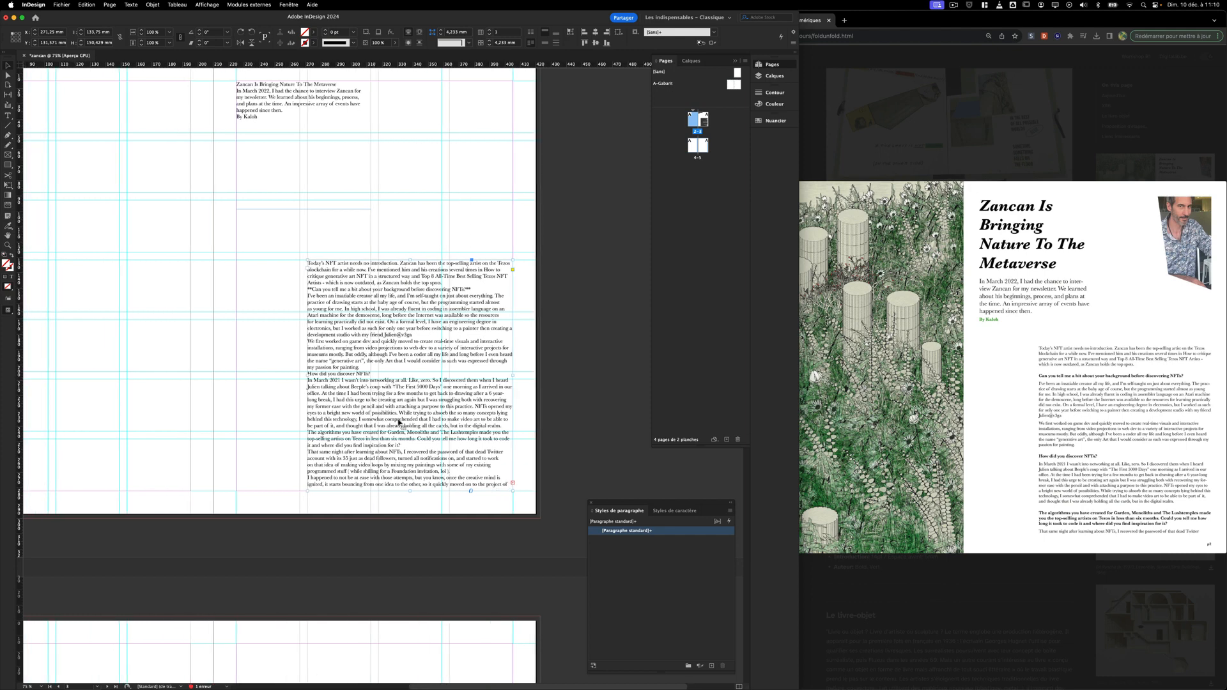
{"action": "scroll", "coordinate": [397, 465], "scroll_direction": "down", "scroll_amount": 10}
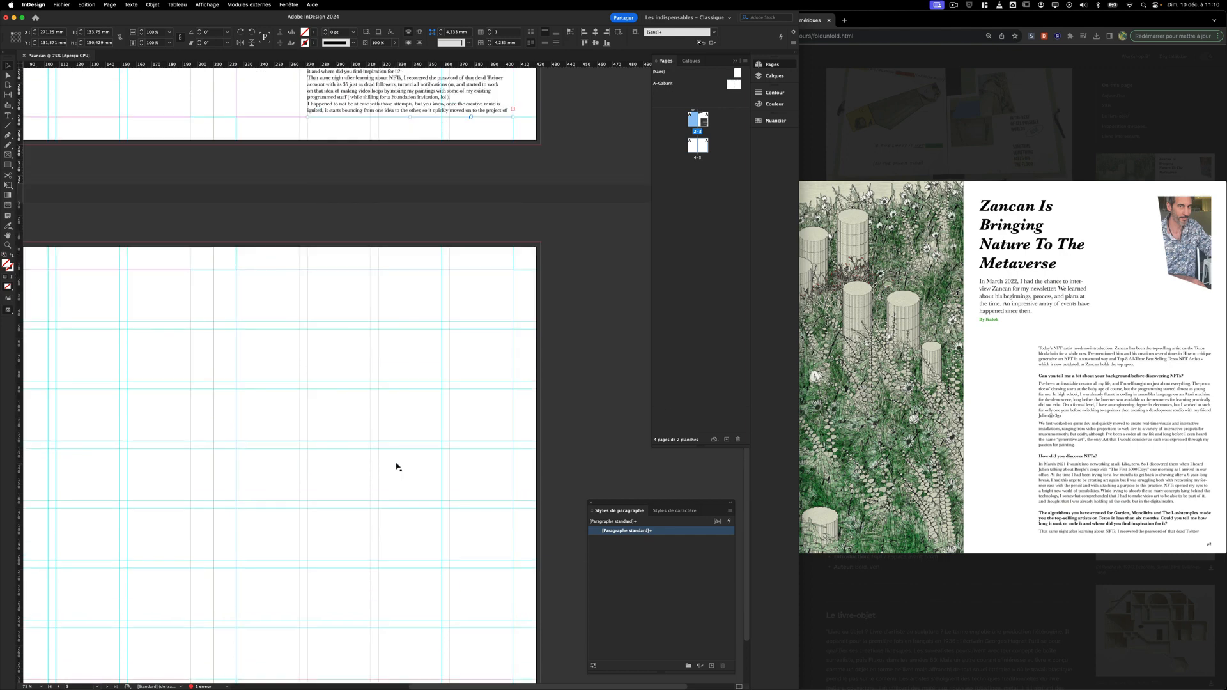
{"action": "key", "text": "super+minus"}
{"action": "scroll", "coordinate": [465, 440], "scroll_direction": "down", "scroll_amount": 2}
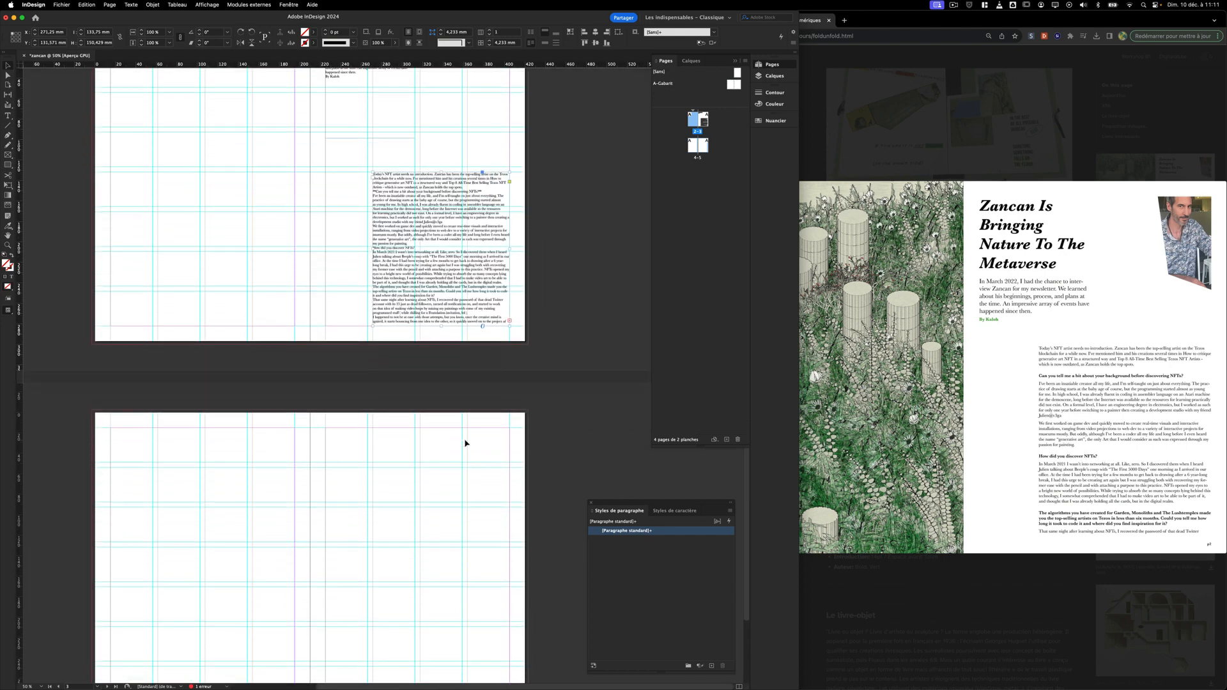
{"action": "left_click", "coordinate": [509, 321]}
{"action": "left_click_drag", "start_coordinate": [111, 432], "coordinate": [294, 583]}
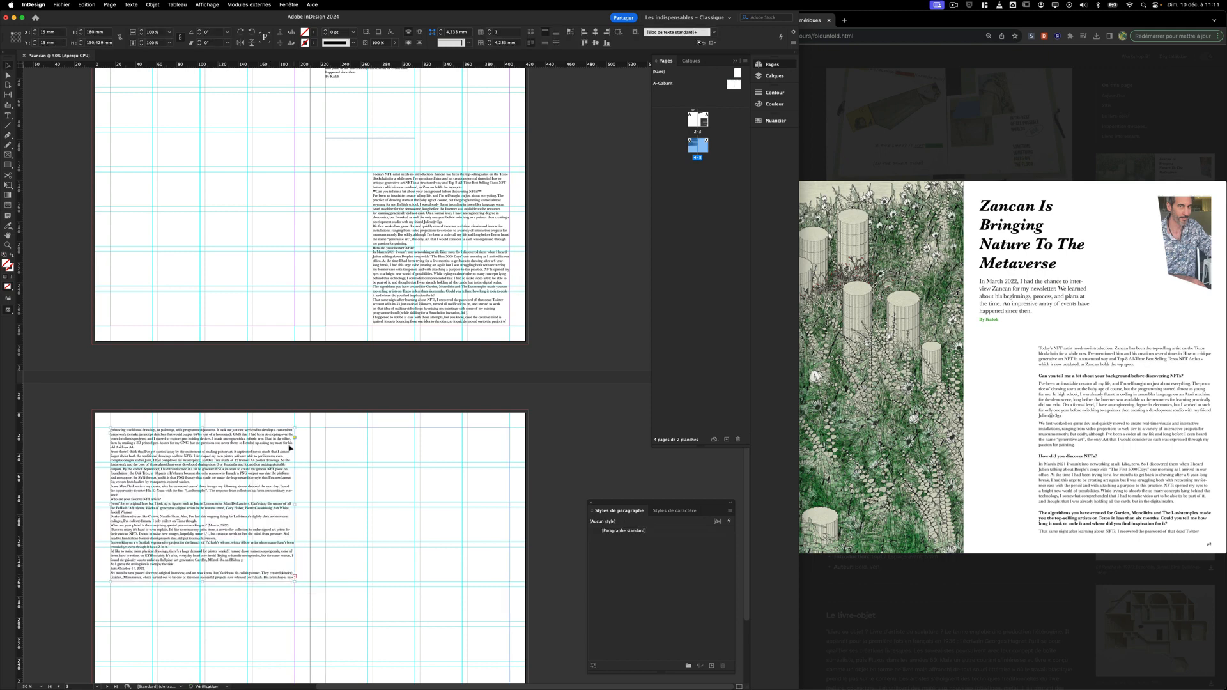
Flow the remaining overset text from page 4 into a threaded frame about 87.5 × 228 mm at the upper outer margin corner of page 5.
{"action": "left_click", "coordinate": [295, 577]}
{"action": "scroll", "coordinate": [460, 502], "scroll_direction": "down", "scroll_amount": 1}
{"action": "scroll", "coordinate": [460, 502], "scroll_direction": "down", "scroll_amount": 3}
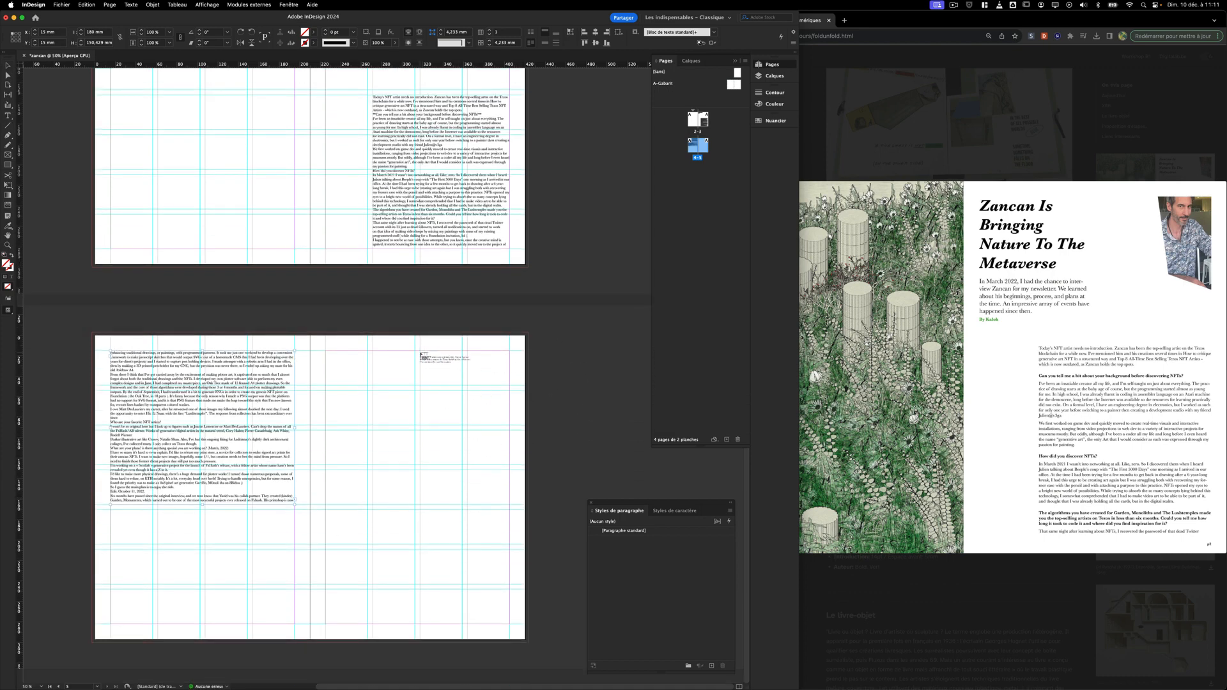
{"action": "left_click_drag", "start_coordinate": [422, 353], "coordinate": [508, 582]}
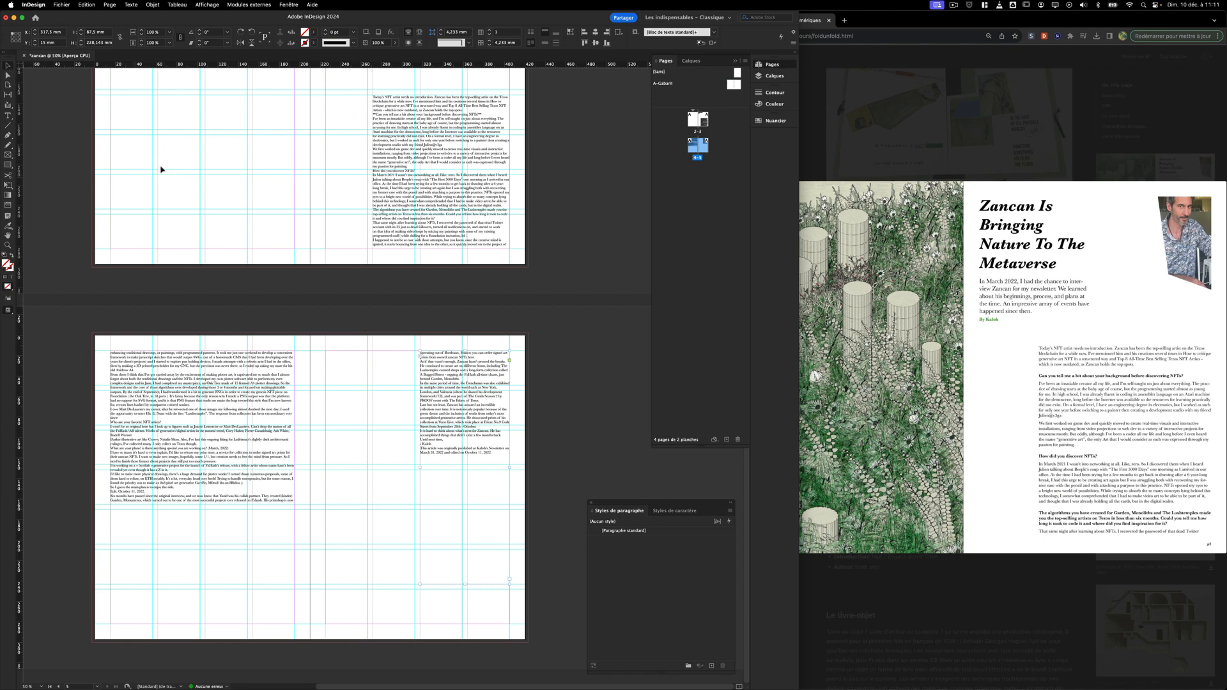
Select the body text frame on page 3 and show the text threads between the linked frames.
{"action": "left_click", "coordinate": [236, 211]}
{"action": "left_click", "coordinate": [425, 197]}
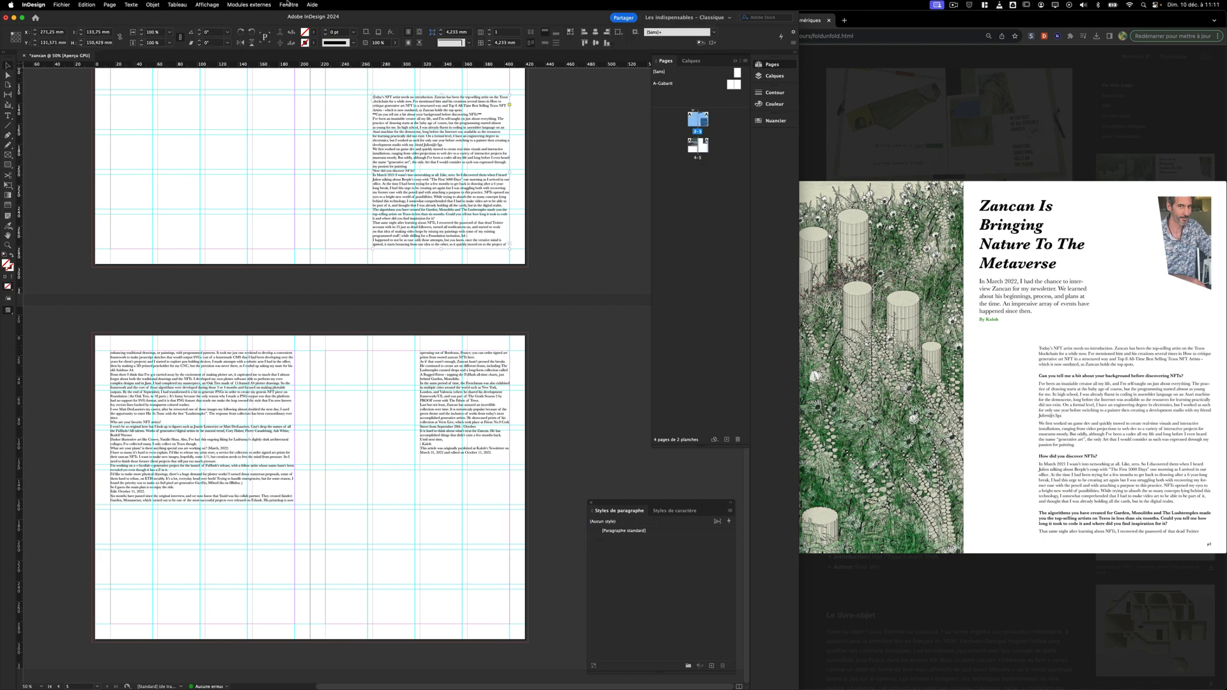
{"action": "left_click", "coordinate": [207, 4]}
{"action": "mouse_move", "coordinate": [332, 183]}
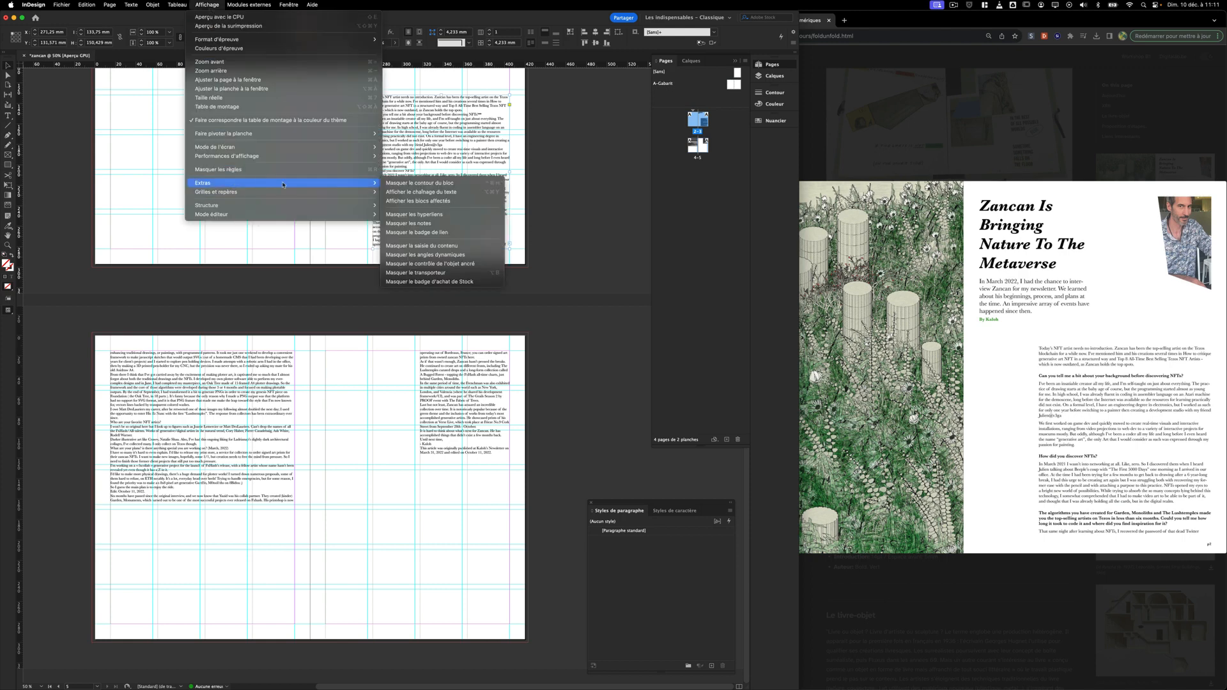
{"action": "left_click", "coordinate": [449, 193]}
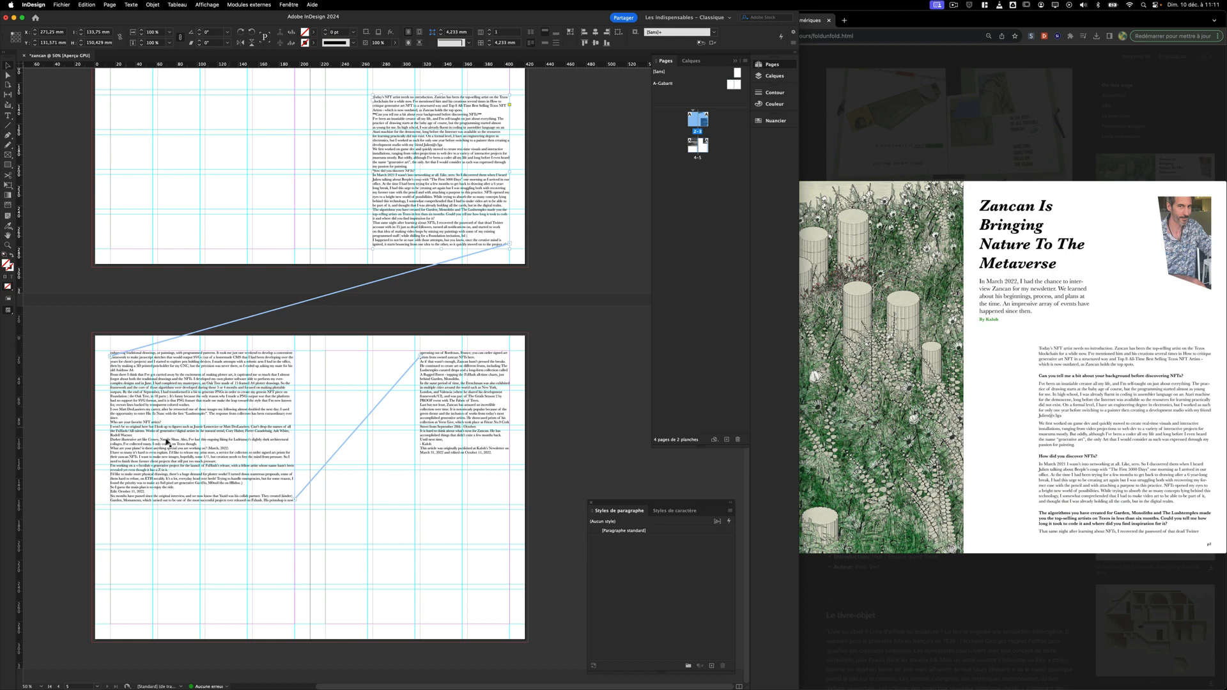
Test the text flow by inserting four blank lines before "How did you discover NFTs?" on page 3, and remove them again.
{"action": "double_click", "coordinate": [416, 170]}
{"action": "key", "text": "Return"}
{"action": "key", "text": "Return"}
{"action": "key", "text": "Return"}
{"action": "key", "text": "Return"}
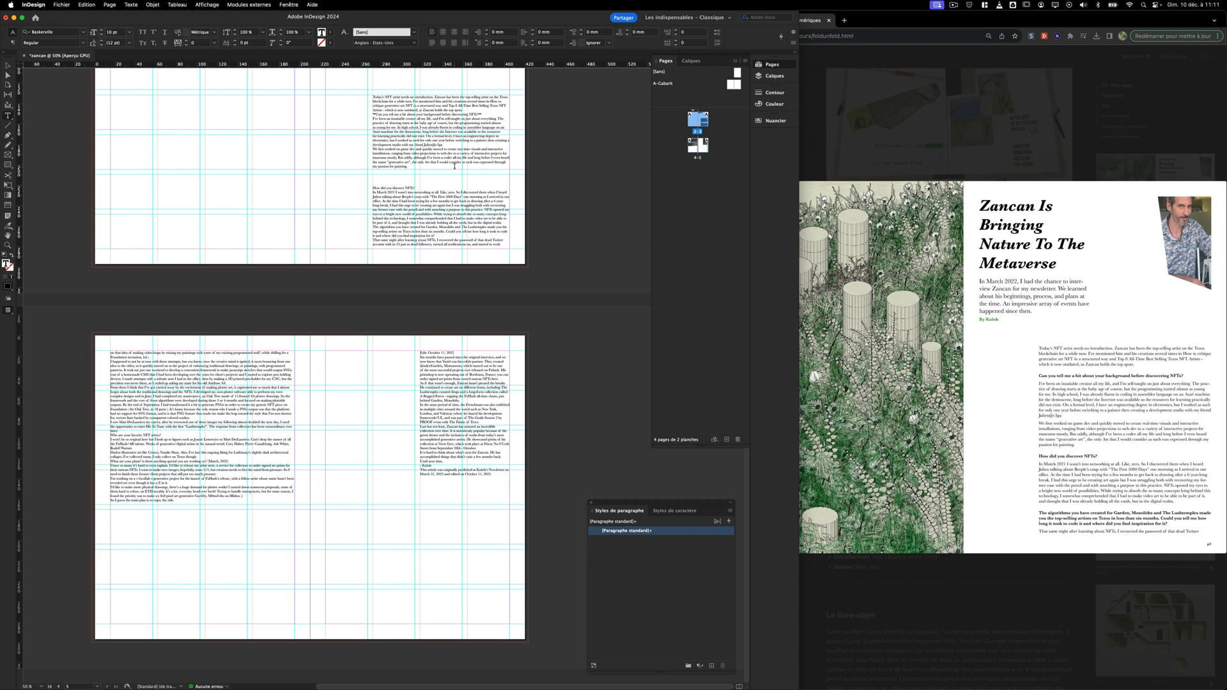
{"action": "key", "text": "BackSpace"}
{"action": "key", "text": "BackSpace"}
{"action": "key", "text": "BackSpace"}
{"action": "key", "text": "BackSpace"}
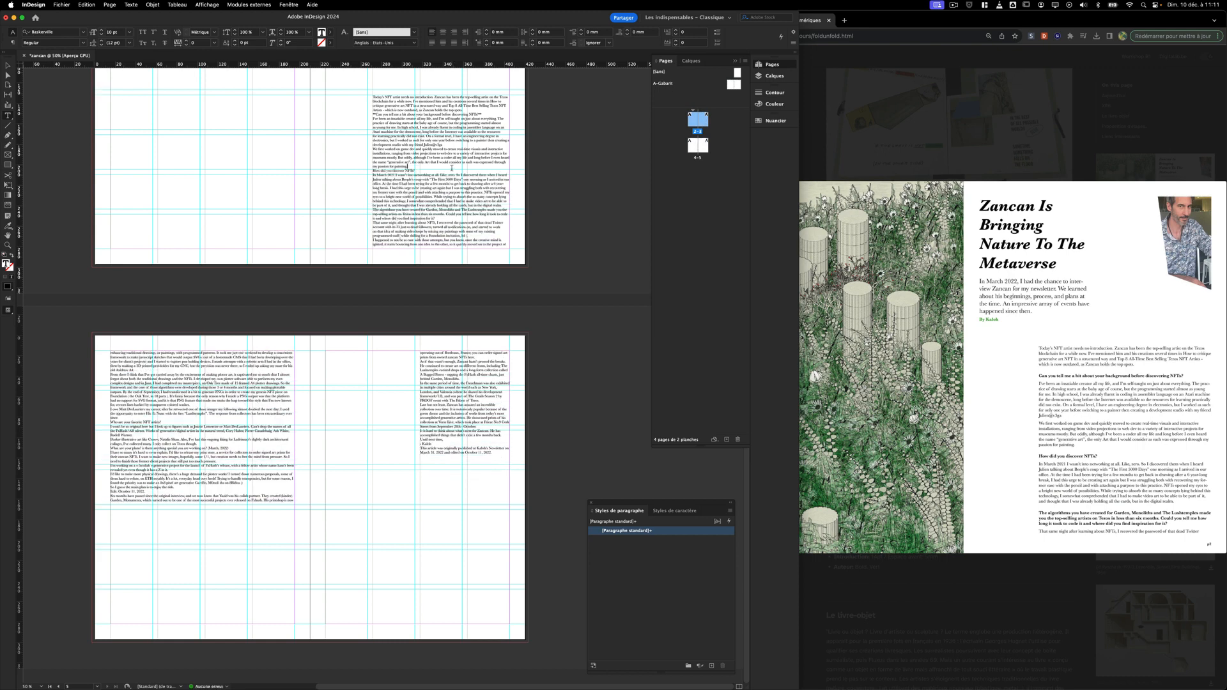
Try to set off the question "How did you discover NFTs?" on page 3 with a blank line and a manual font style.
{"action": "scroll", "coordinate": [432, 247], "scroll_direction": "up", "scroll_amount": 2}
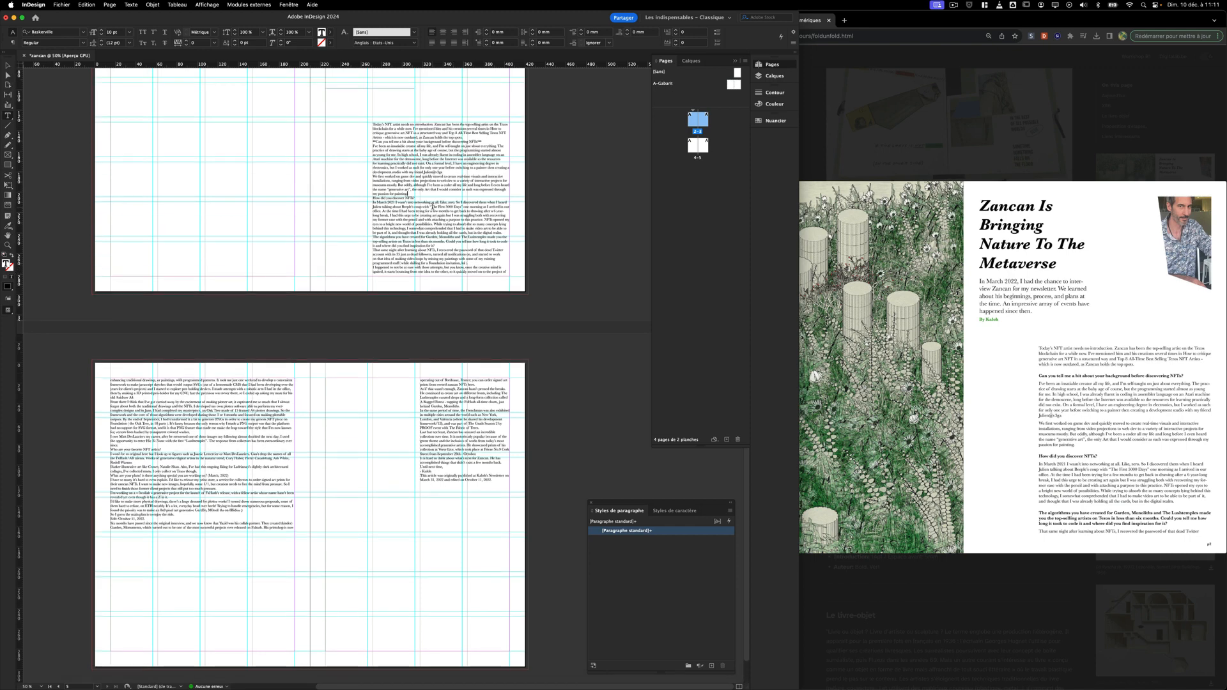
{"action": "key", "text": "Return"}
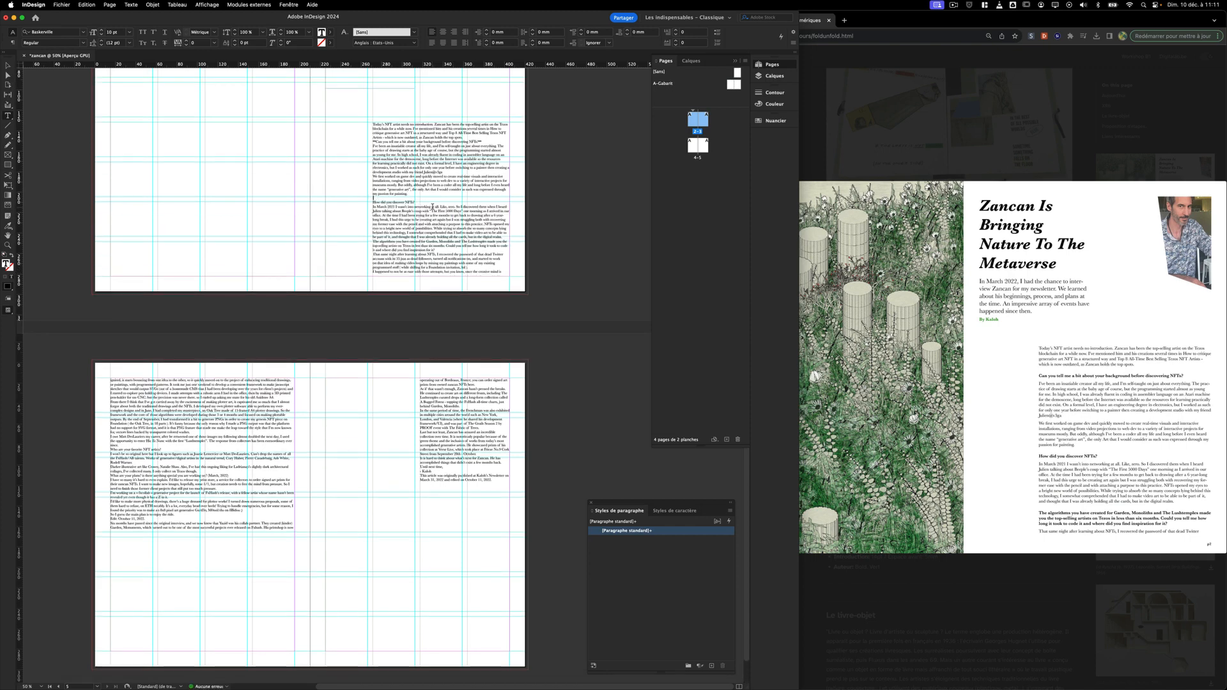
{"action": "key", "text": "BackSpace"}
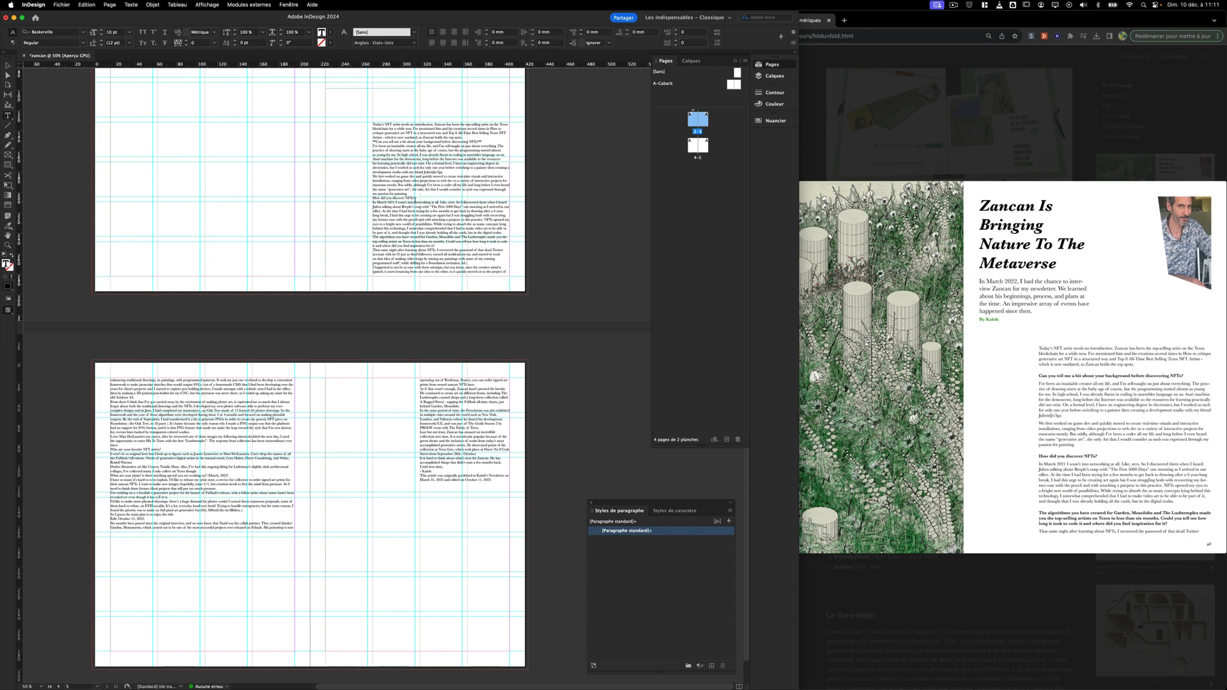
{"action": "left_click_drag", "start_coordinate": [415, 198], "coordinate": [372, 198]}
{"action": "left_click", "coordinate": [83, 43]}
{"action": "left_click", "coordinate": [62, 93]}
{"action": "left_click", "coordinate": [405, 211]}
Place the paragraph styles beside the page spreads, with no text frame selected.
{"action": "left_click_drag", "start_coordinate": [608, 505], "coordinate": [548, 215]}
{"action": "key", "text": "Escape"}
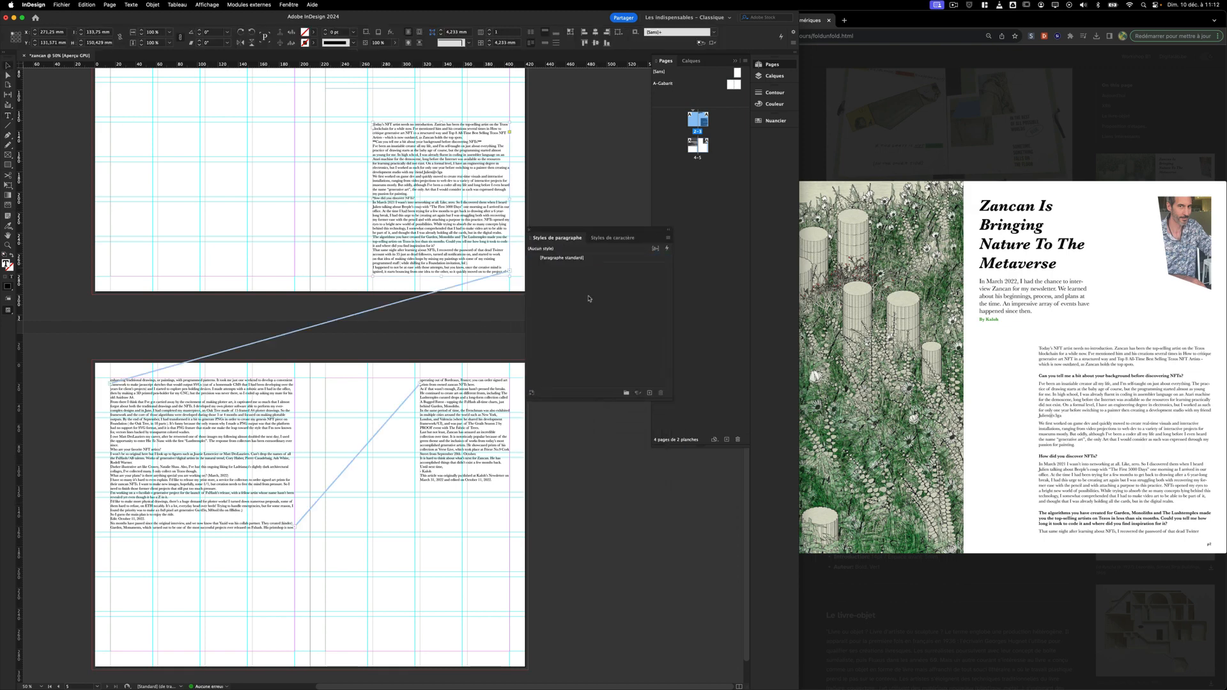
{"action": "left_click", "coordinate": [590, 206]}
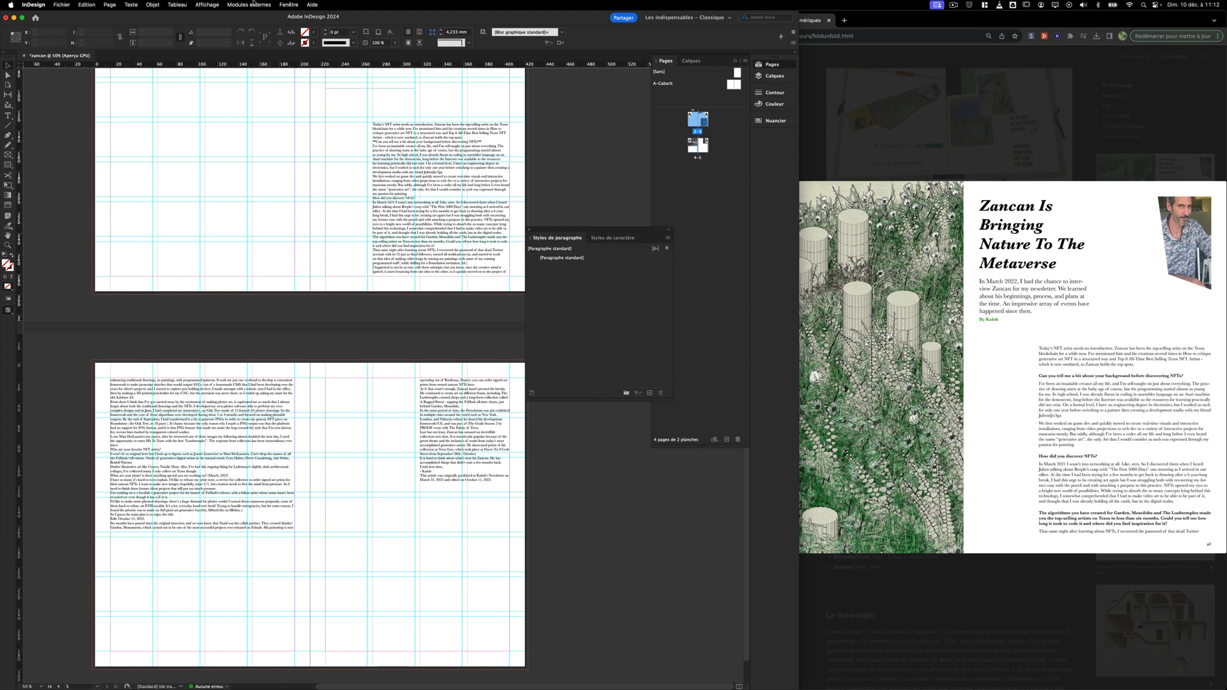
{"action": "left_click", "coordinate": [288, 4]}
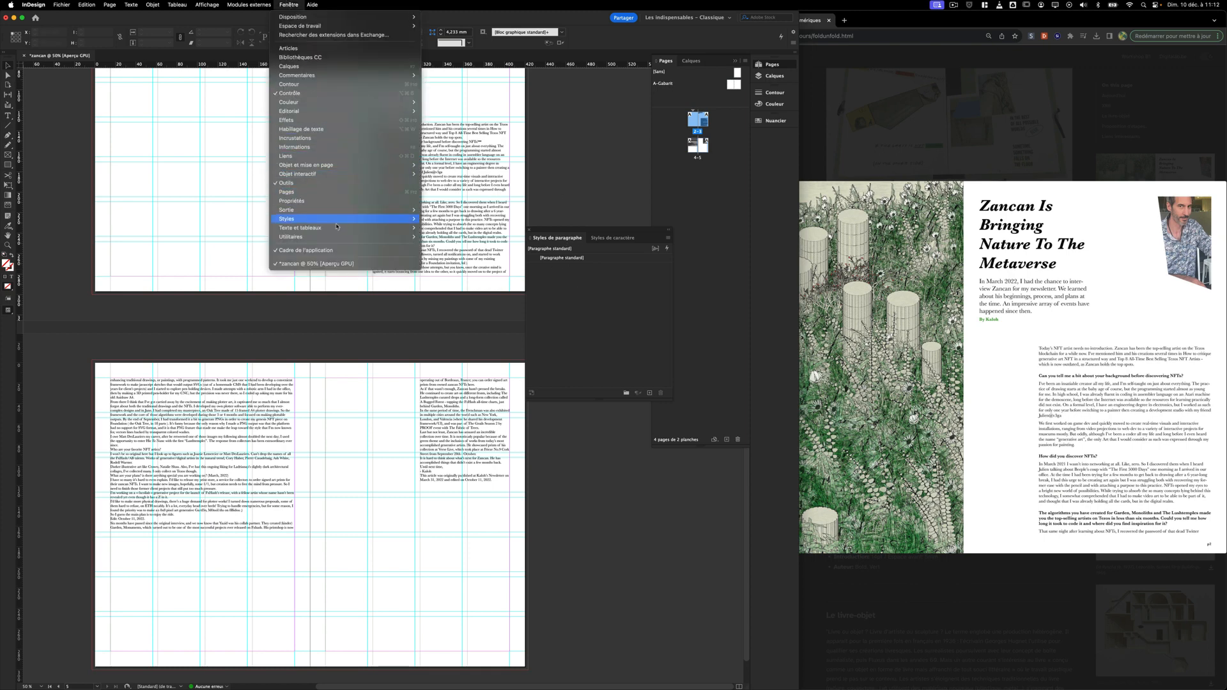
{"action": "mouse_move", "coordinate": [383, 218]}
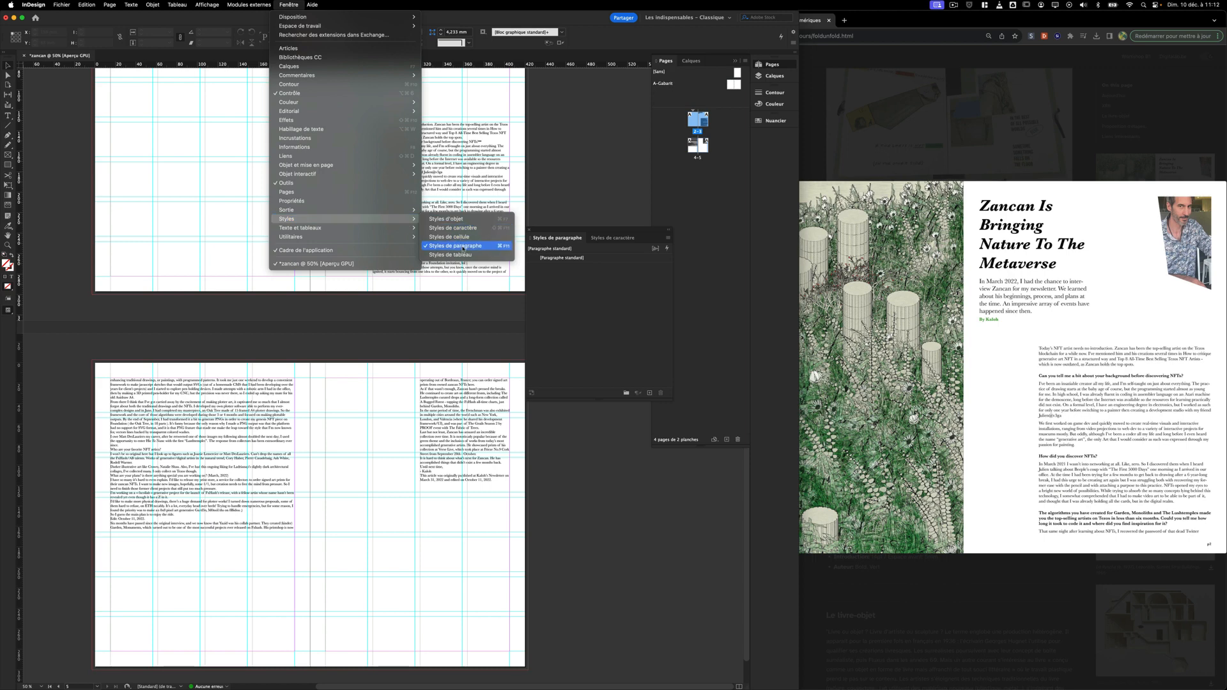
{"action": "left_click", "coordinate": [464, 247]}
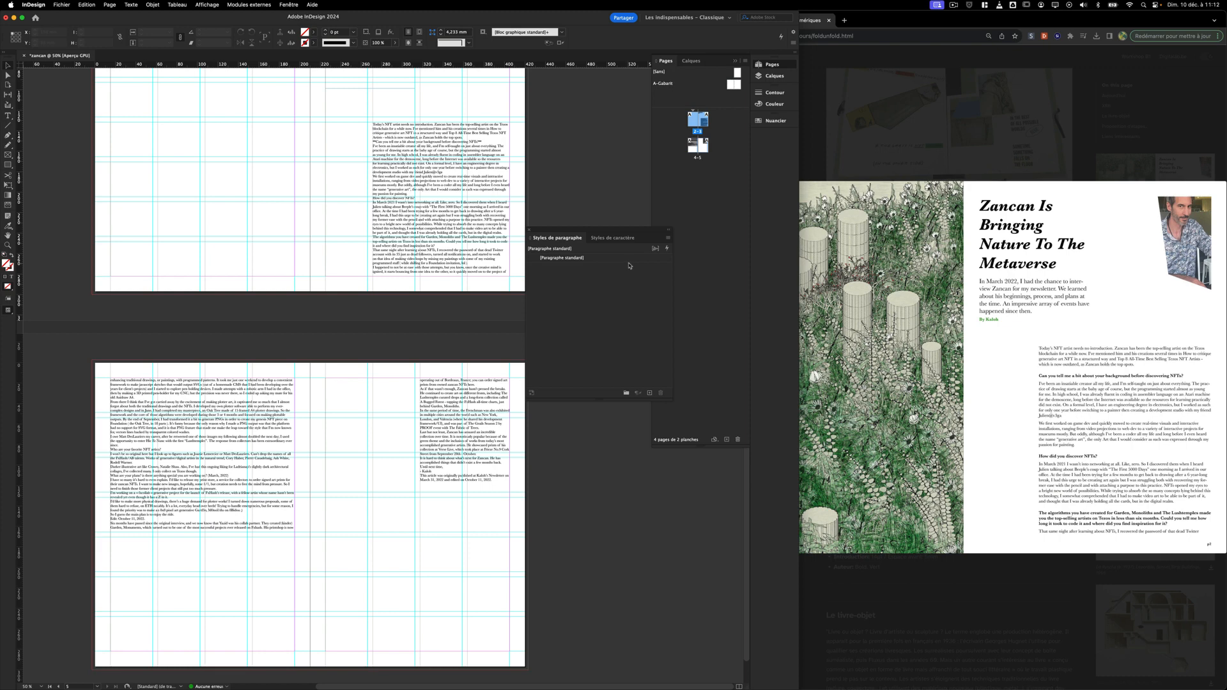
Set the font family of the [Paragraphe standard] style to Baskerville, copying the font name from the XR6 brief in the browser.
{"action": "left_click", "coordinate": [397, 151]}
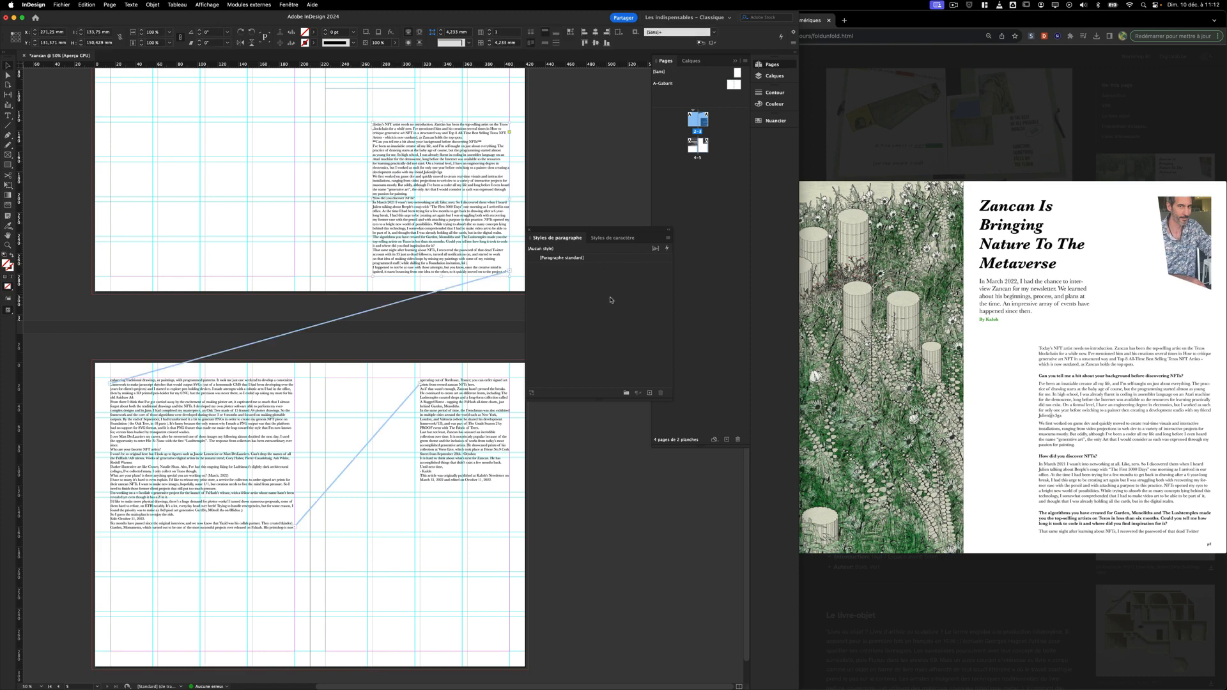
{"action": "left_click", "coordinate": [618, 257]}
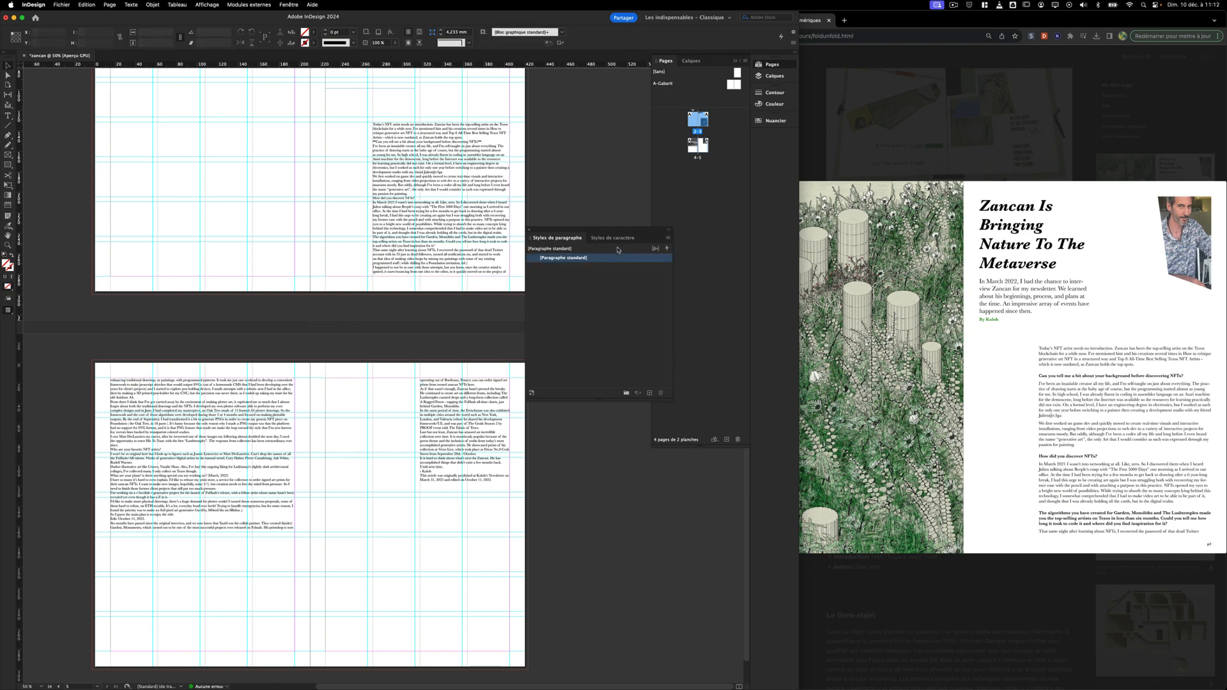
{"action": "double_click", "coordinate": [624, 259]}
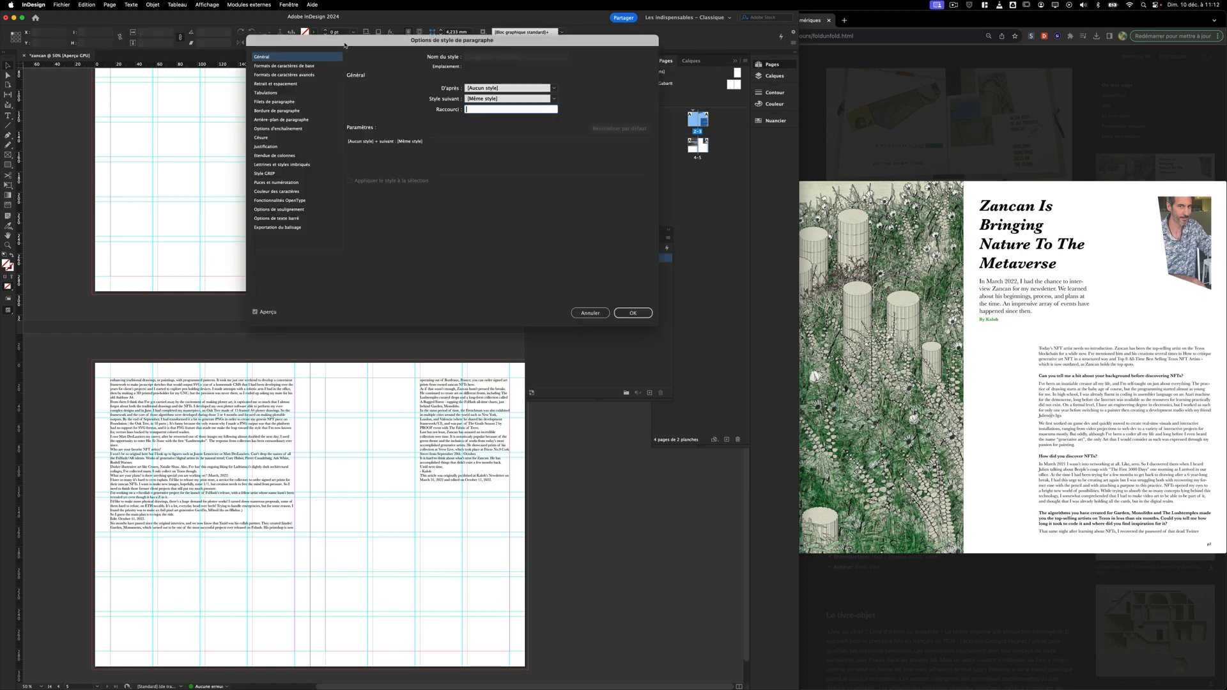
{"action": "left_click_drag", "start_coordinate": [344, 46], "coordinate": [385, 163]}
{"action": "left_click", "coordinate": [347, 183]}
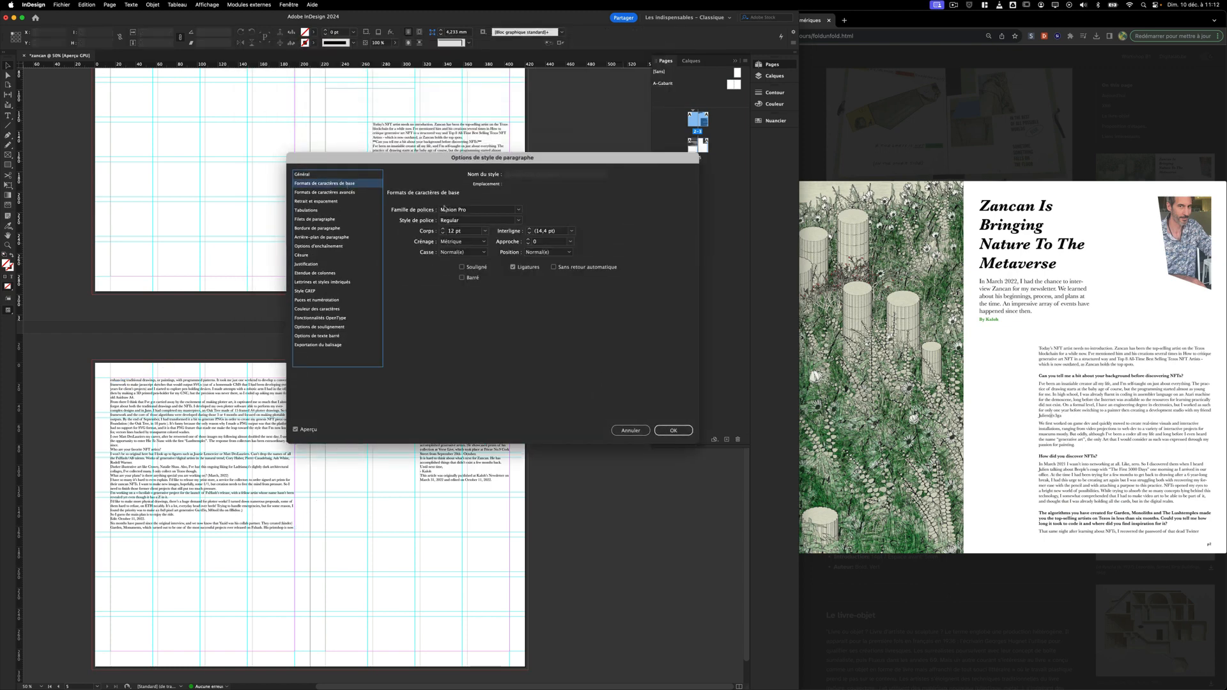
{"action": "left_click", "coordinate": [1101, 68]}
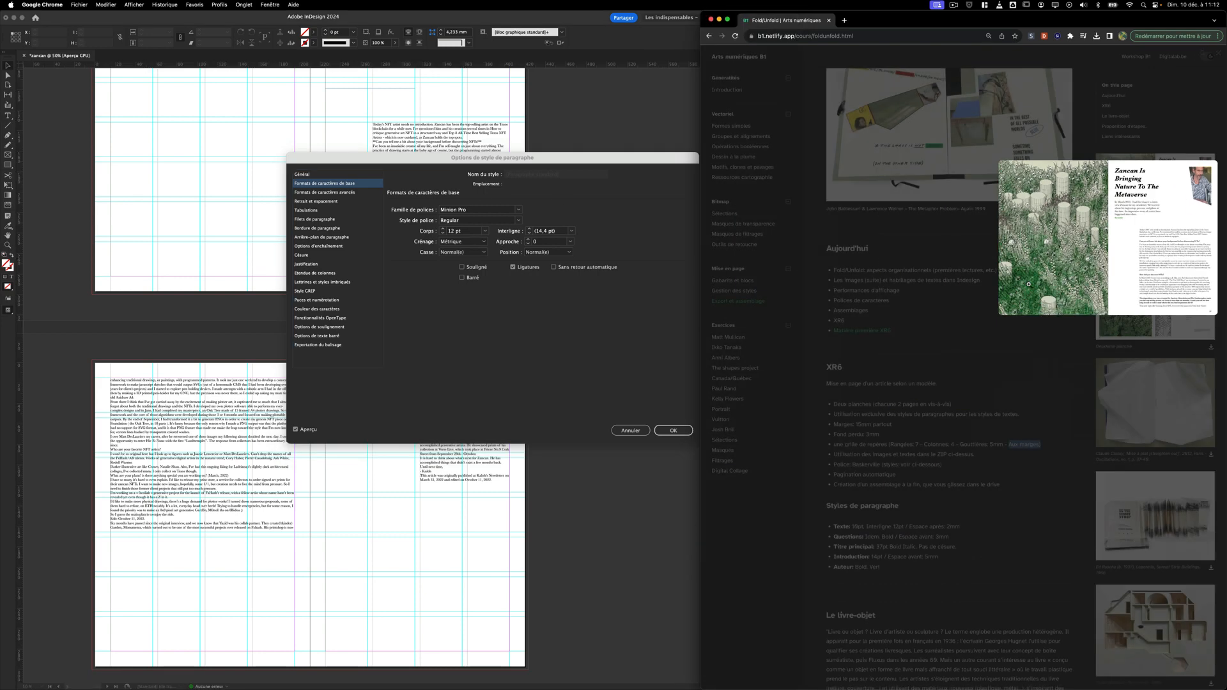
{"action": "double_click", "coordinate": [870, 466]}
{"action": "key", "text": "super+c"}
{"action": "left_click", "coordinate": [477, 211]}
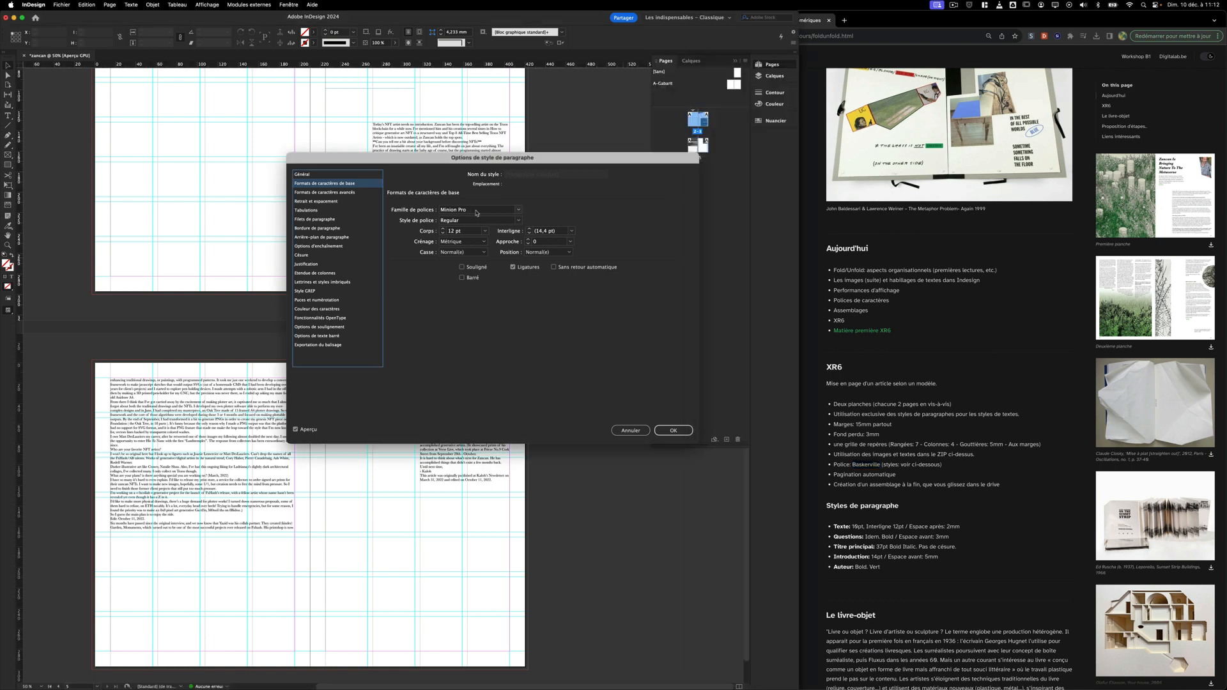
{"action": "left_click_drag", "start_coordinate": [477, 210], "coordinate": [434, 207]}
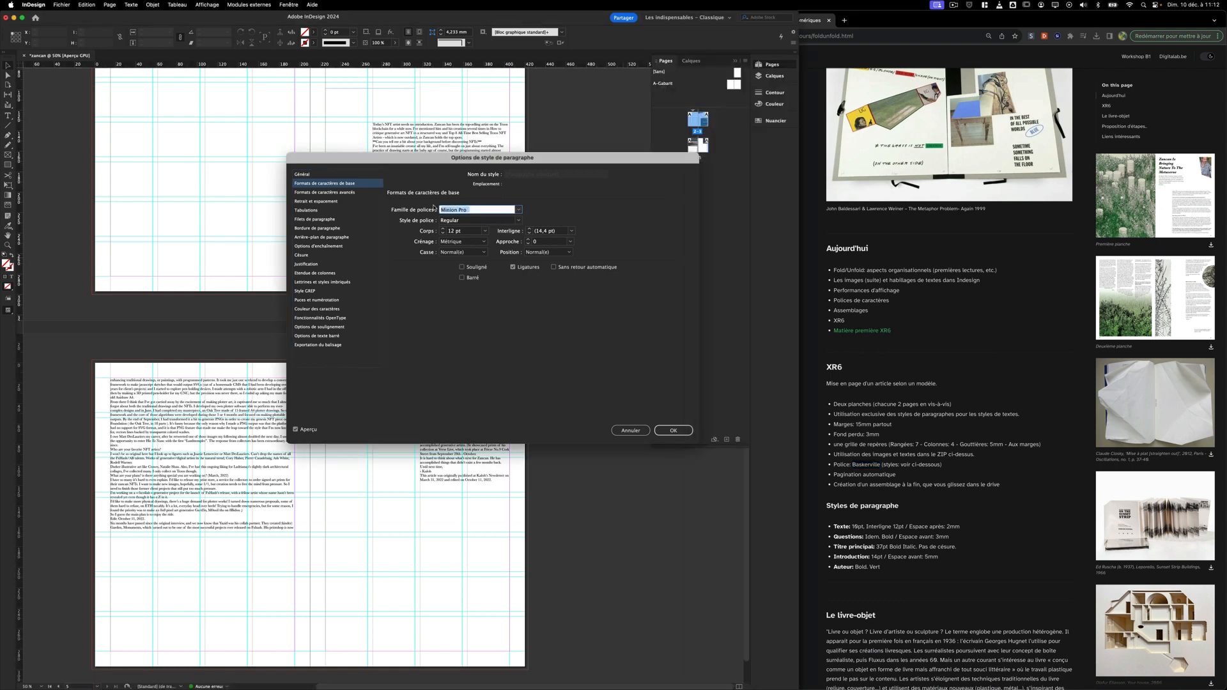
{"action": "key", "text": "super+v"}
Set the font size of the [Paragraphe standard] style to 10 pt and apply the style changes.
{"action": "left_click", "coordinate": [443, 234]}
{"action": "left_click", "coordinate": [443, 234]}
{"action": "left_click_drag", "start_coordinate": [436, 161], "coordinate": [584, 111]}
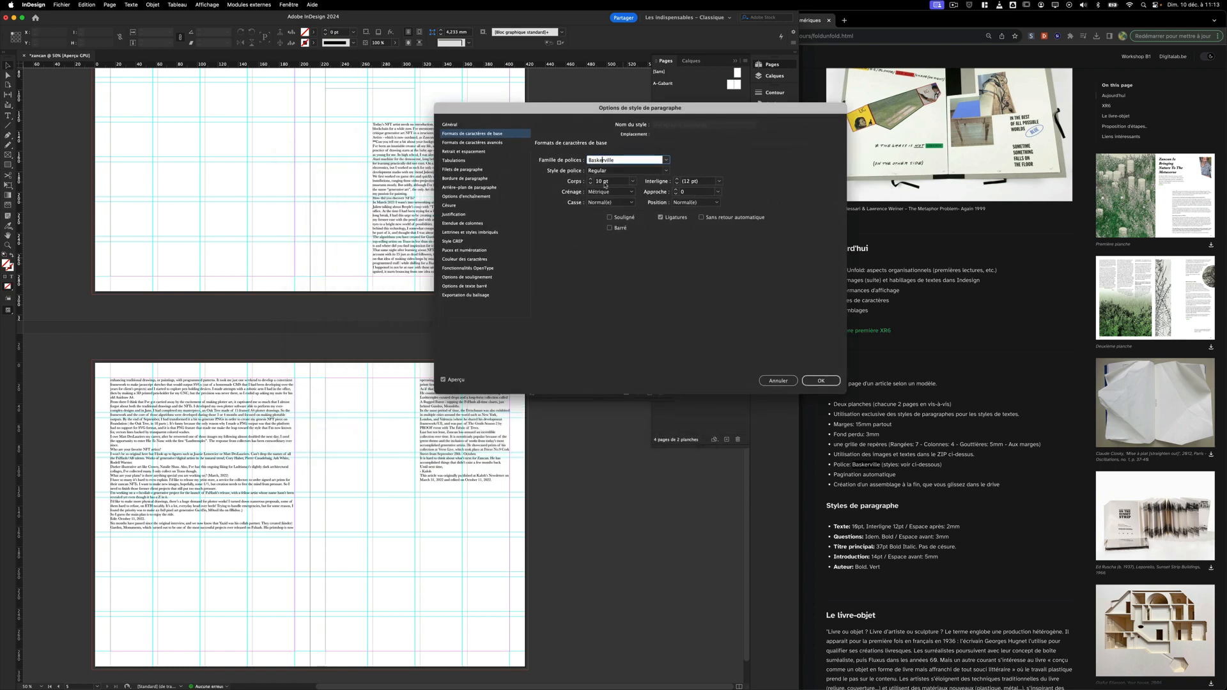
{"action": "left_click", "coordinate": [821, 381]}
Examine the paragraph spacing in the model's first spread and the body text's space-after specification in the XR6 brief.
{"action": "left_click", "coordinate": [326, 391]}
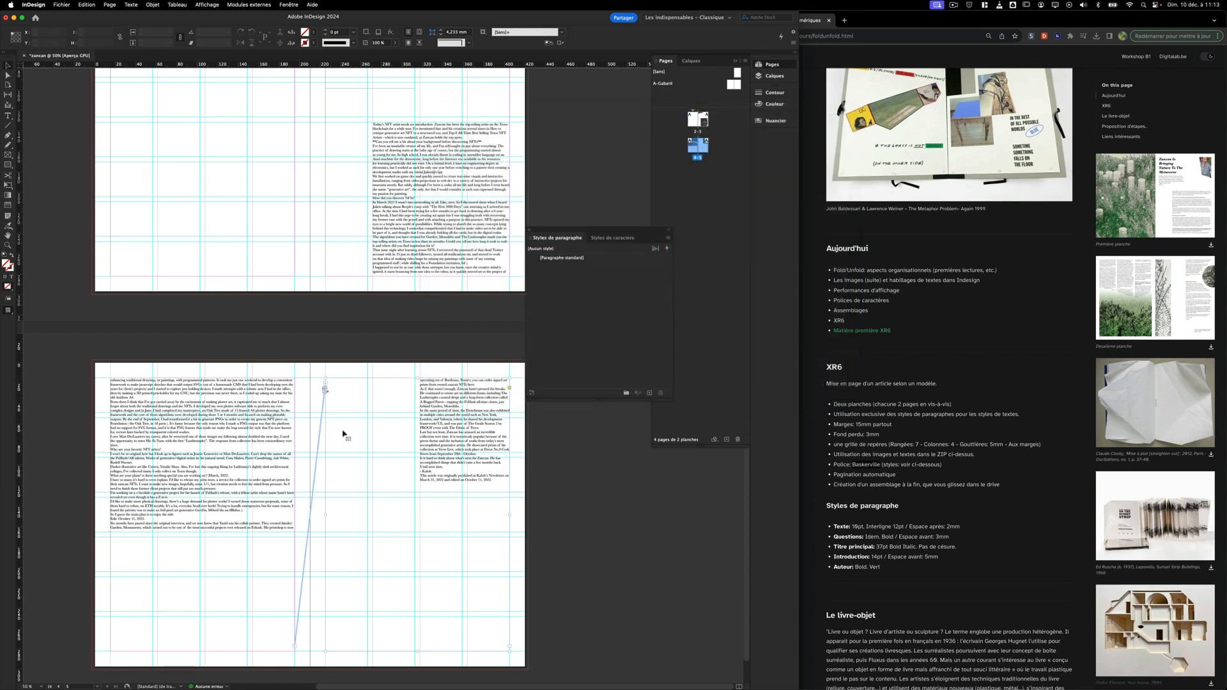
{"action": "left_click", "coordinate": [1186, 220]}
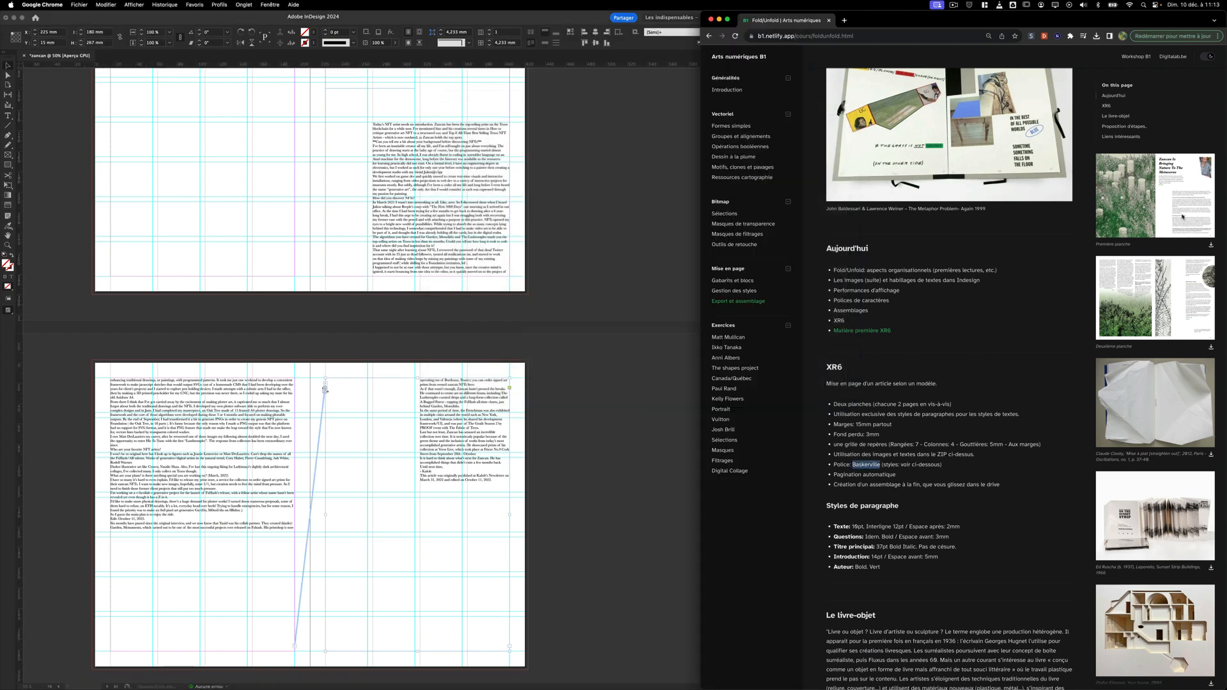
{"action": "left_click", "coordinate": [1186, 221]}
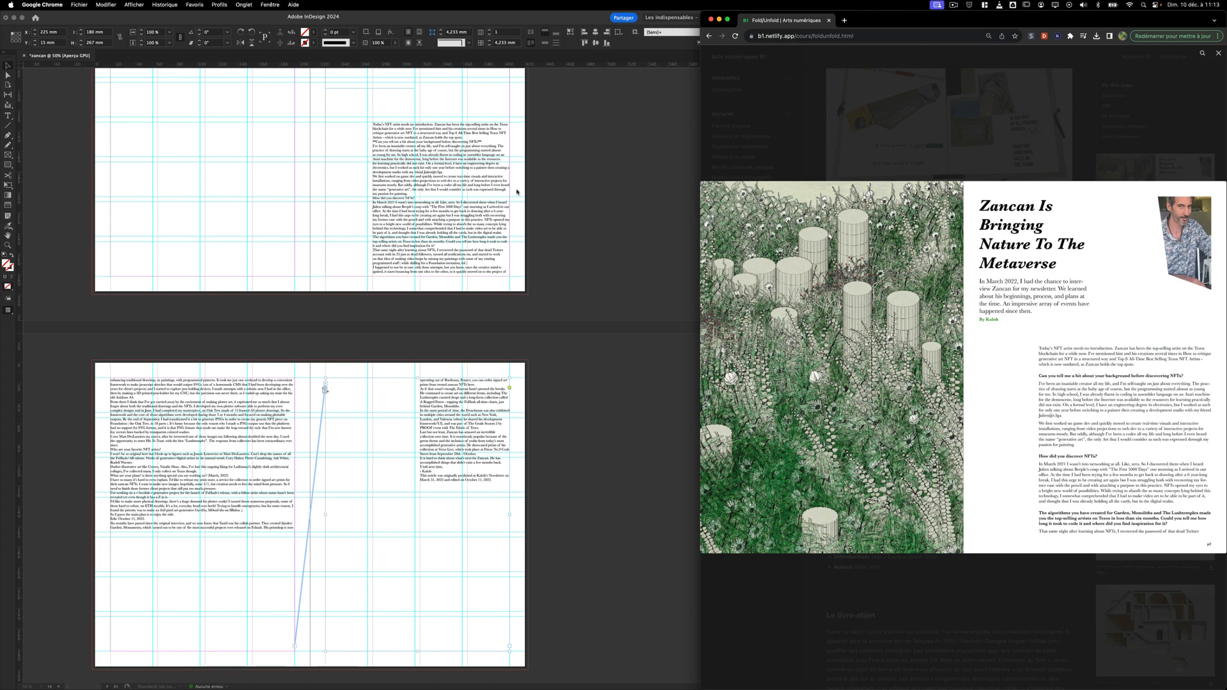
{"action": "left_click", "coordinate": [589, 219]}
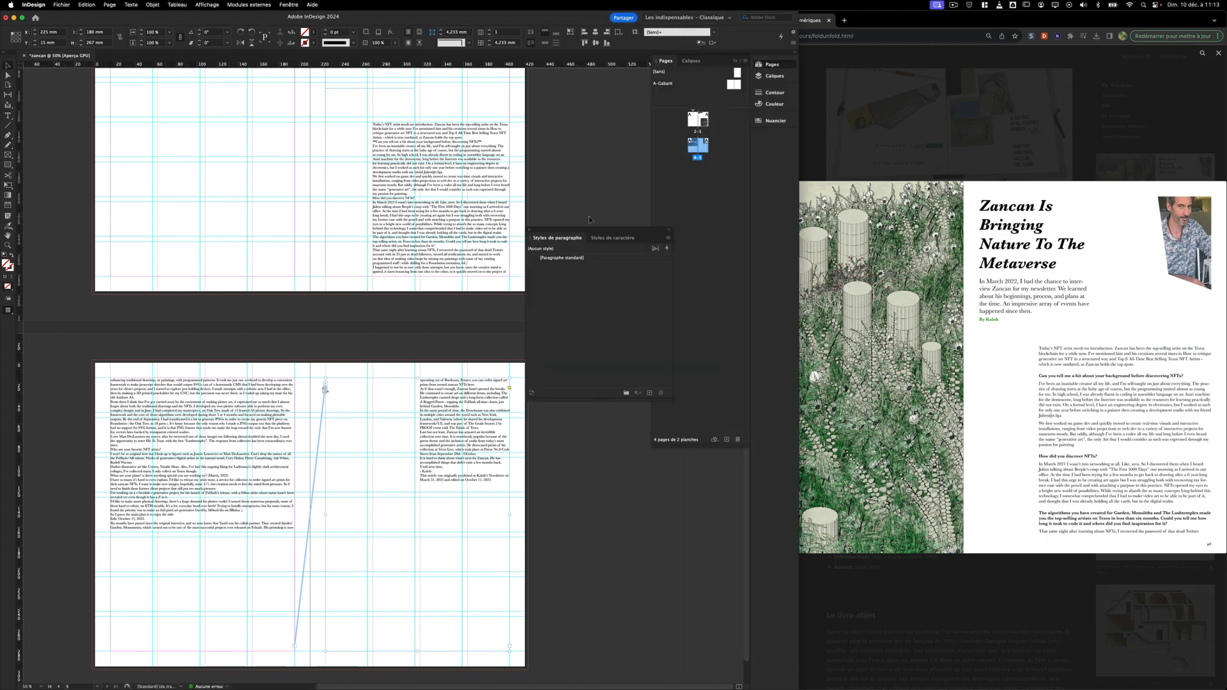
{"action": "left_click", "coordinate": [850, 130]}
{"action": "left_click", "coordinate": [850, 130]}
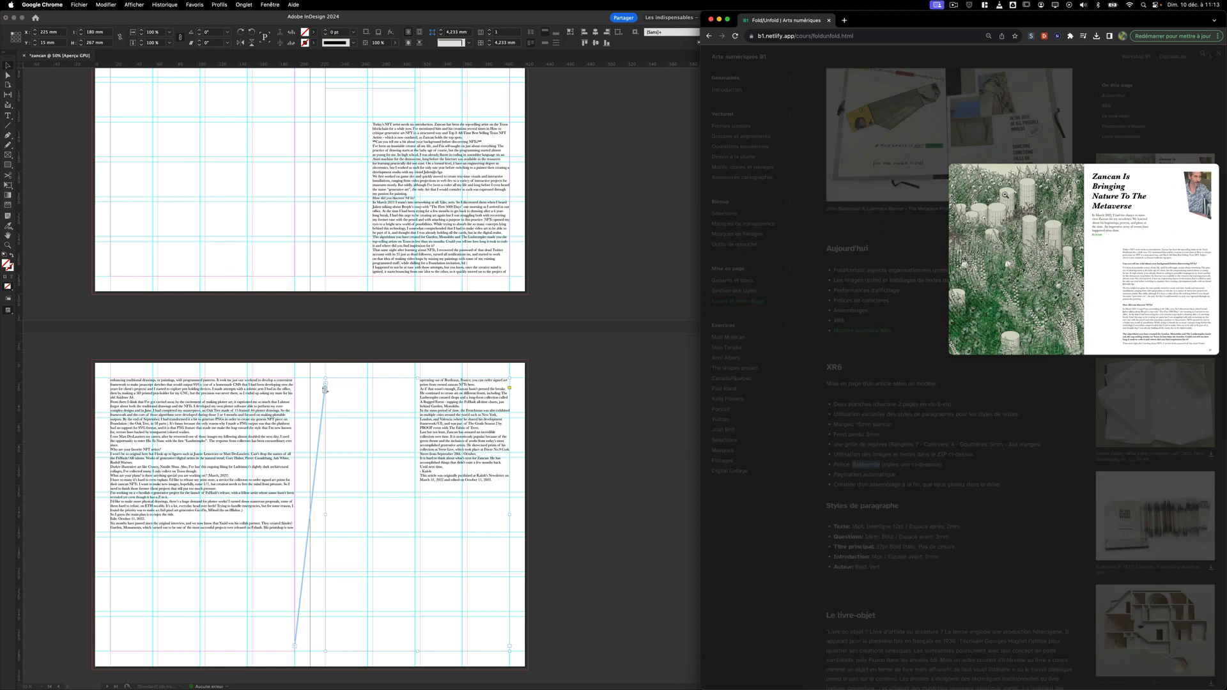
{"action": "left_click", "coordinate": [878, 445]}
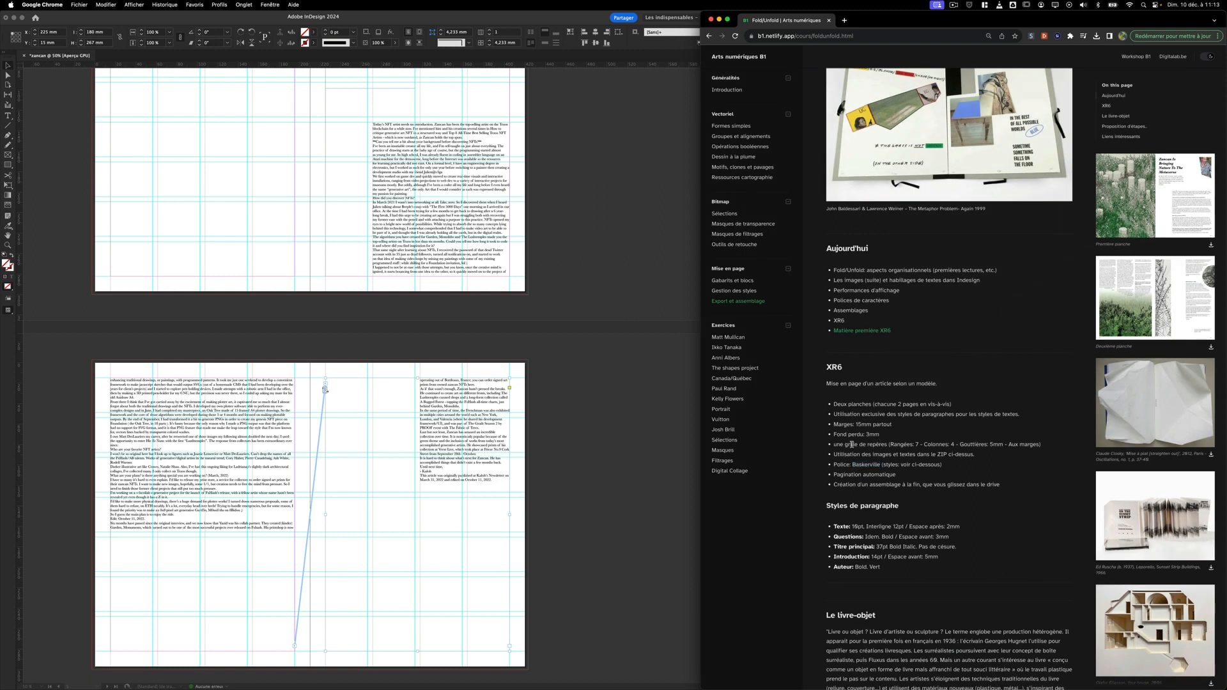
{"action": "left_click_drag", "start_coordinate": [840, 526], "coordinate": [960, 528]}
{"action": "left_click", "coordinate": [562, 201]}
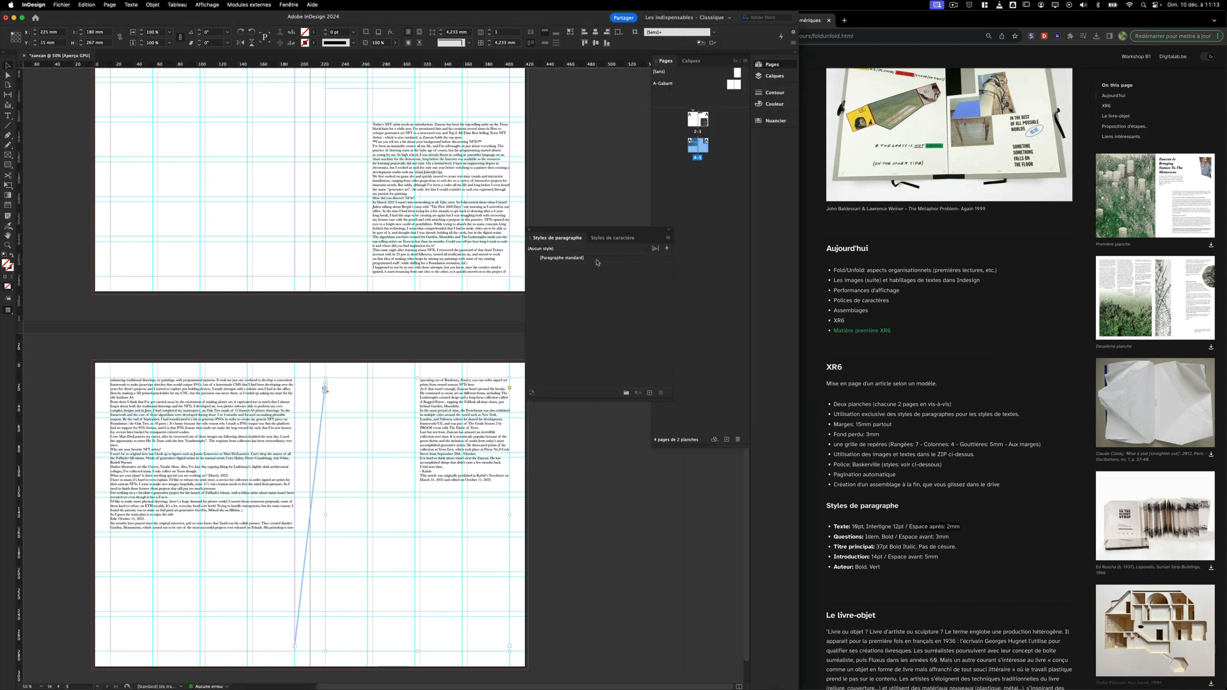
Set the space after of the [Paragraphe standard] style to 2 mm, compare the text with and without preview, and apply it.
{"action": "double_click", "coordinate": [633, 262]}
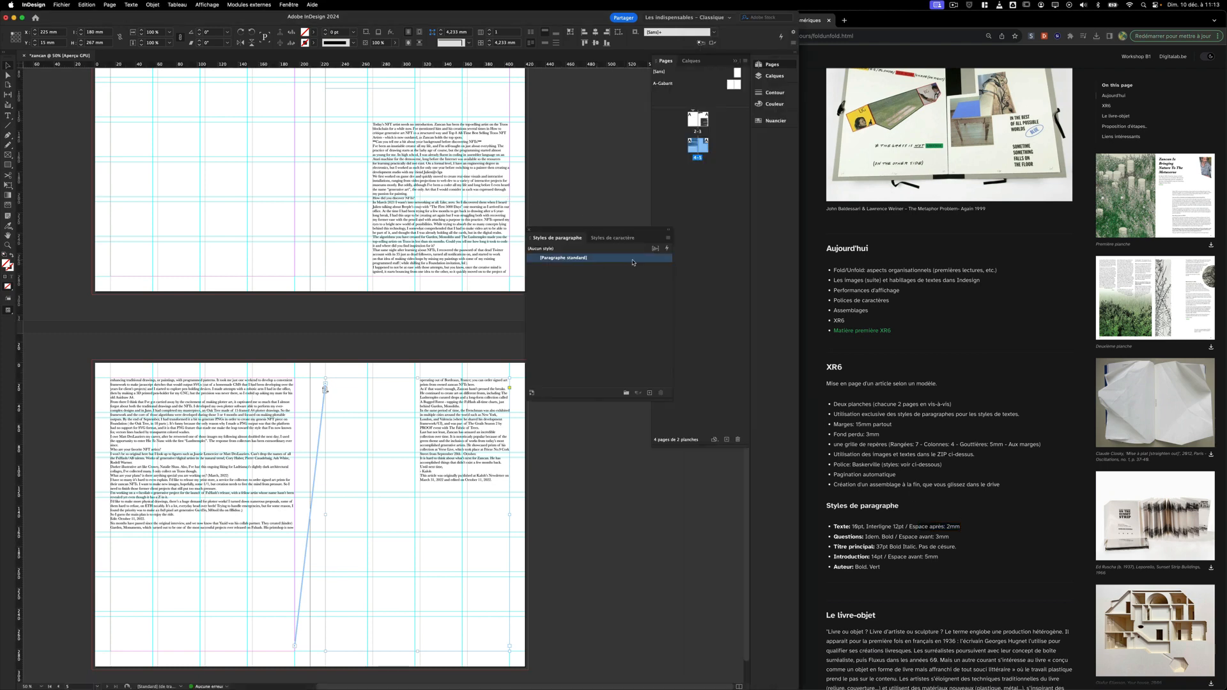
{"action": "left_click_drag", "start_coordinate": [573, 108], "coordinate": [691, 141]}
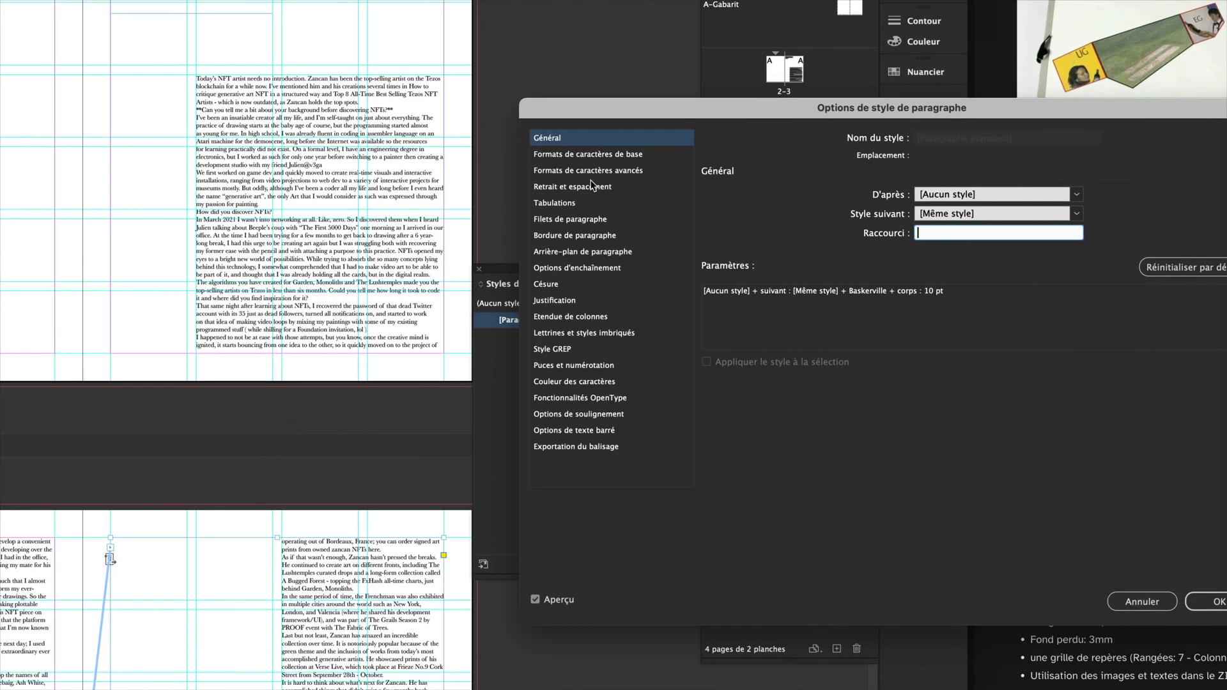
{"action": "left_click", "coordinate": [573, 186]}
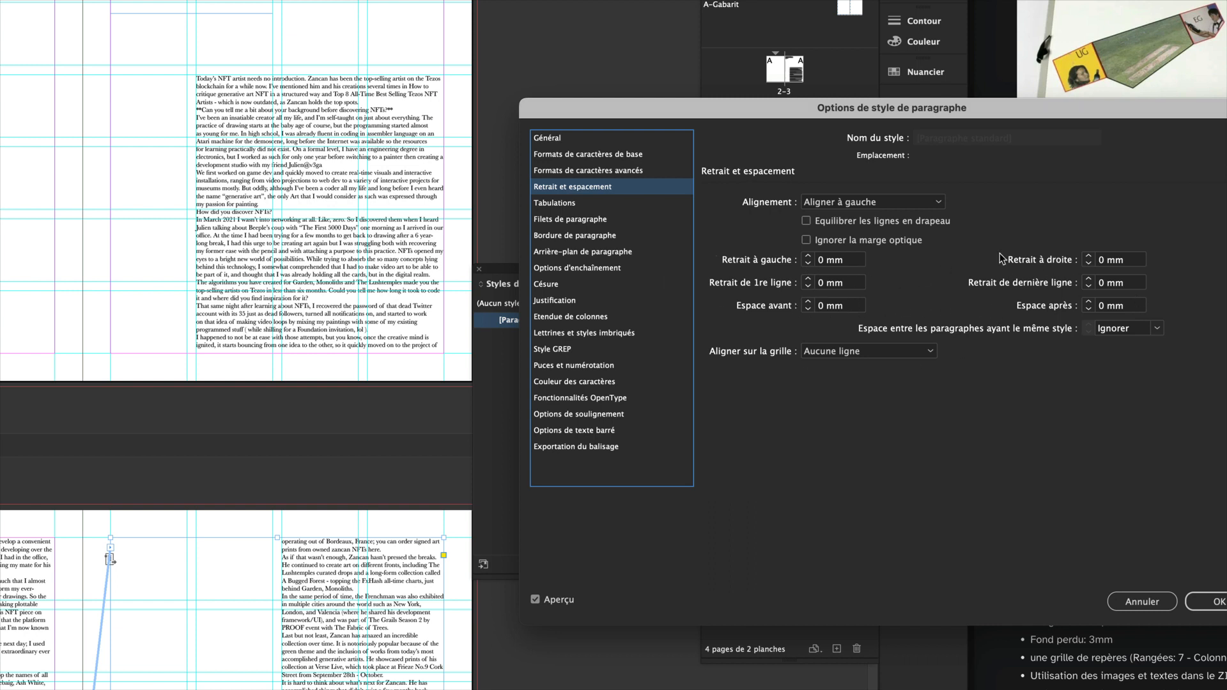
{"action": "left_click", "coordinate": [913, 203]}
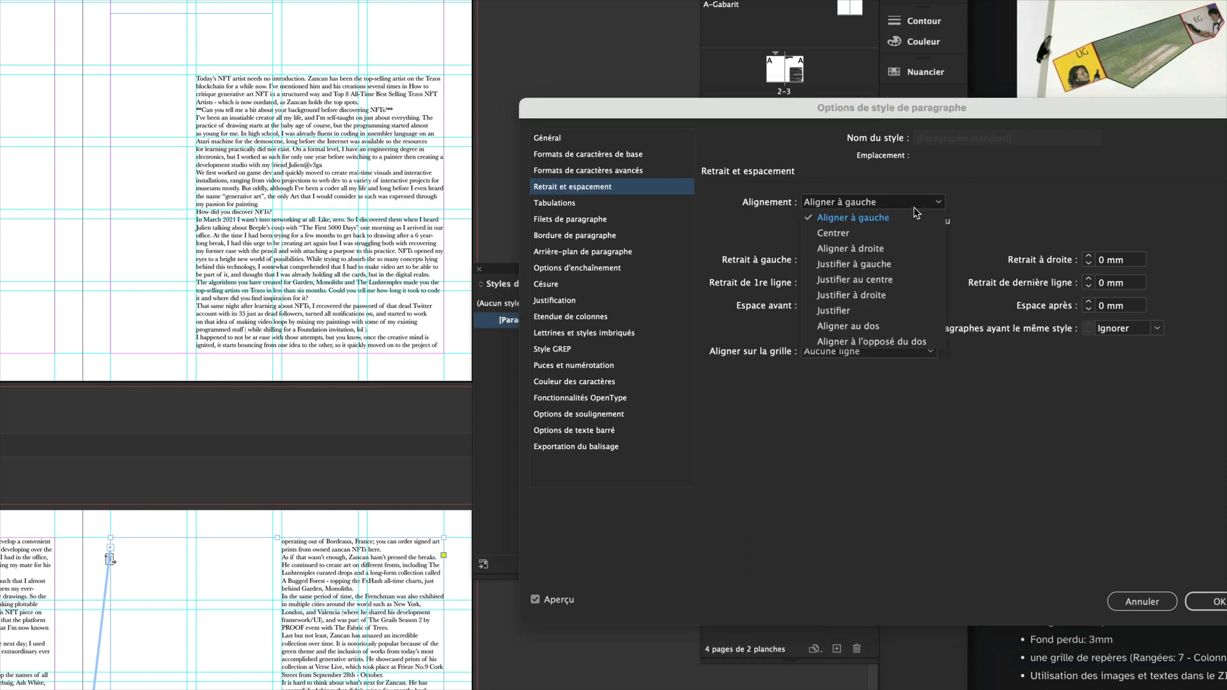
{"action": "left_click", "coordinate": [1040, 232]}
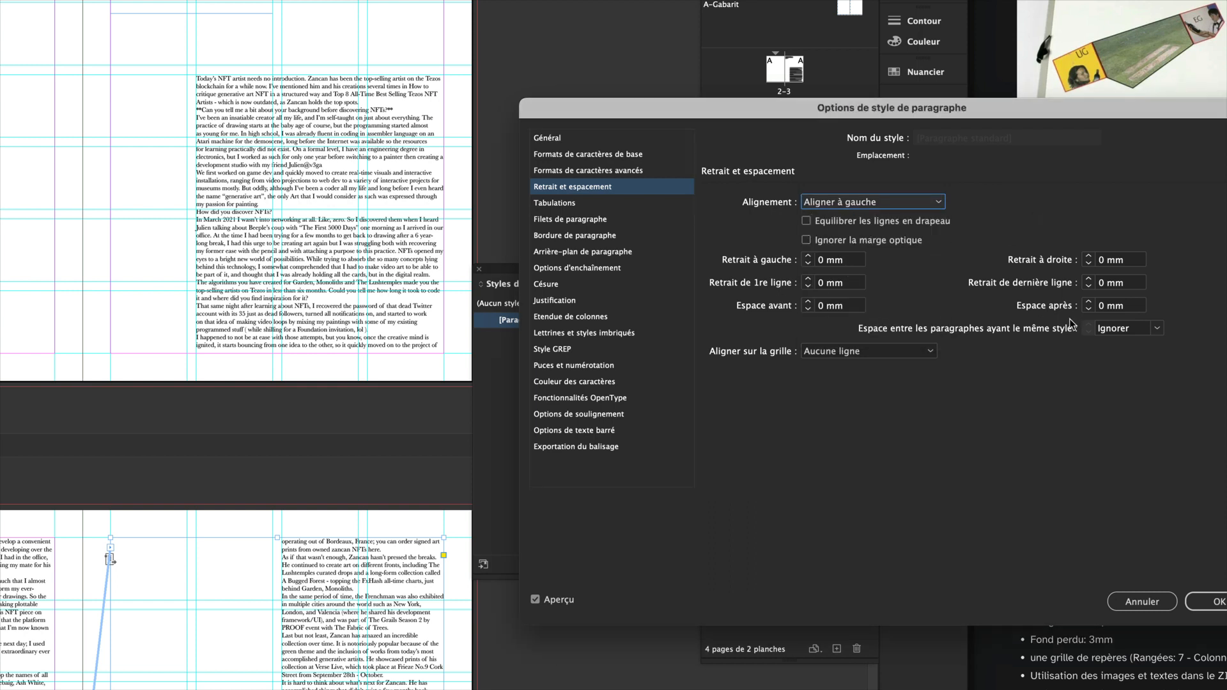
{"action": "left_click", "coordinate": [1087, 302]}
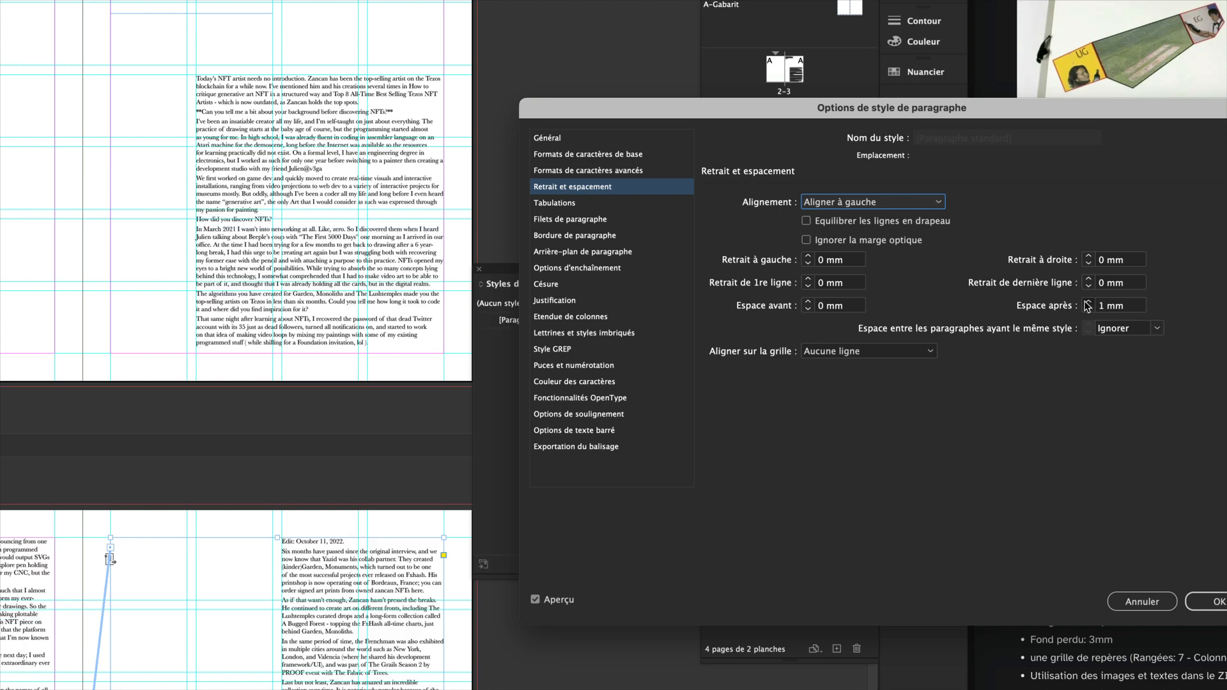
{"action": "left_click", "coordinate": [1087, 303]}
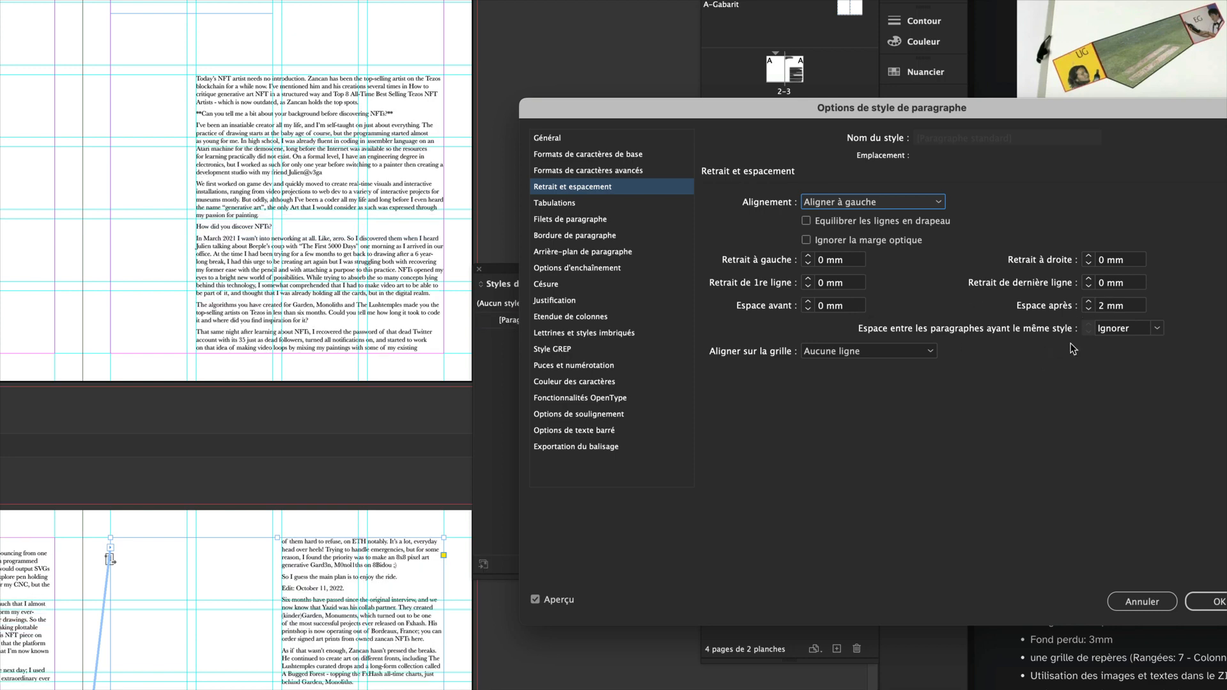
{"action": "left_click", "coordinate": [535, 600]}
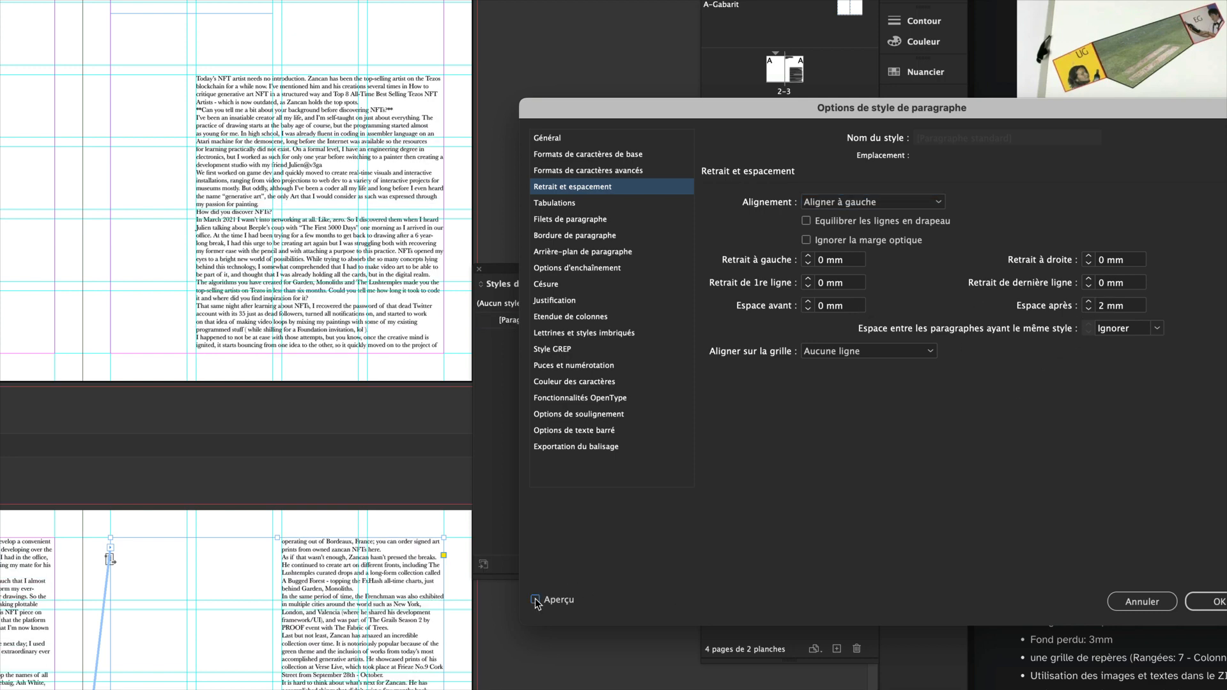
{"action": "left_click", "coordinate": [535, 599]}
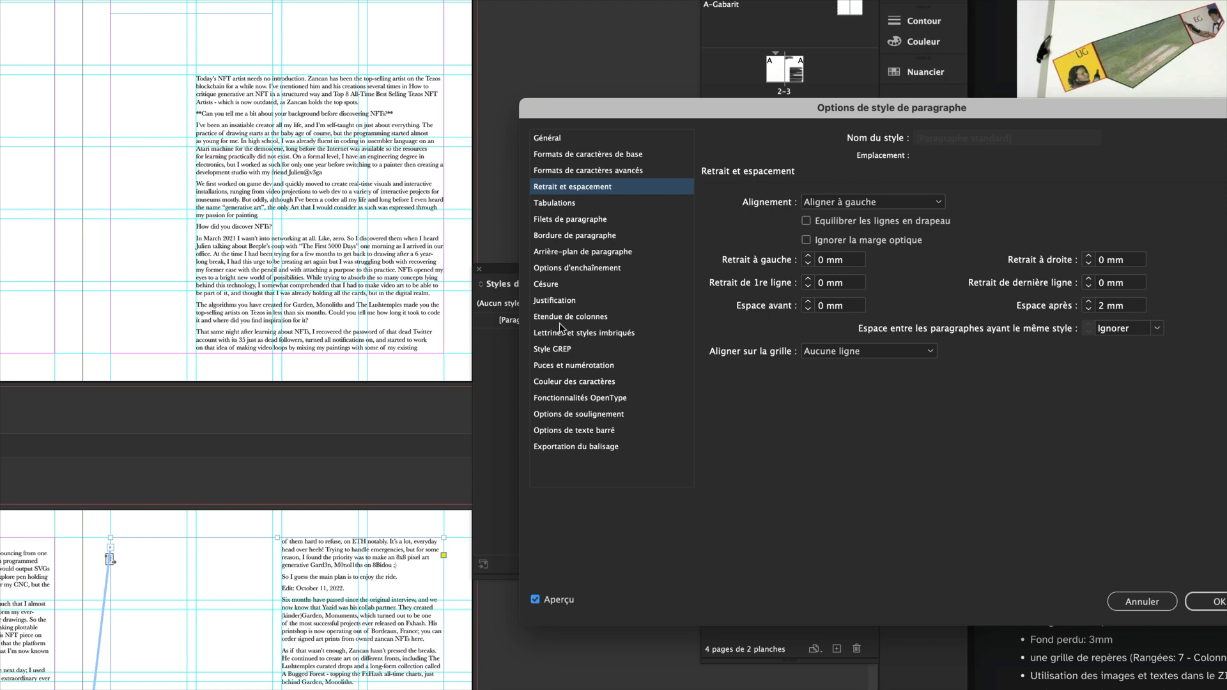
{"action": "left_click", "coordinate": [1196, 602]}
Remove the asterisks around the question "Can you tell me a bit about your background before discovering NFTs?" on page 3.
{"action": "double_click", "coordinate": [391, 114]}
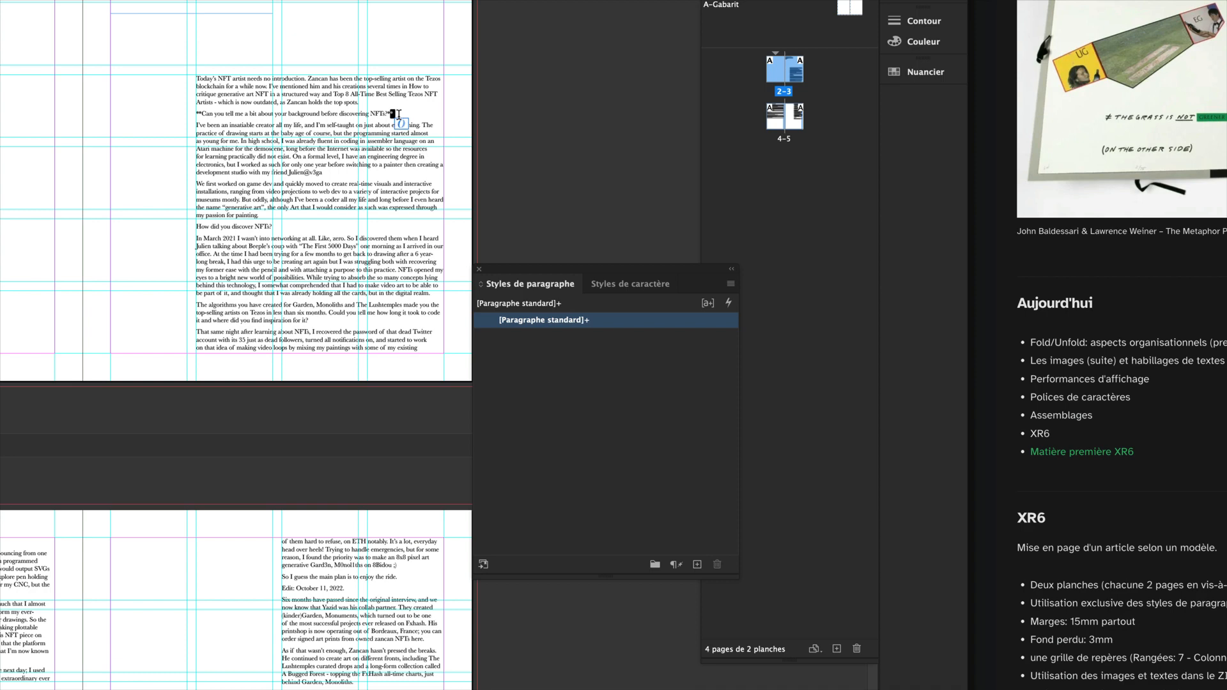
{"action": "key", "text": "Delete"}
{"action": "key", "text": "Return"}
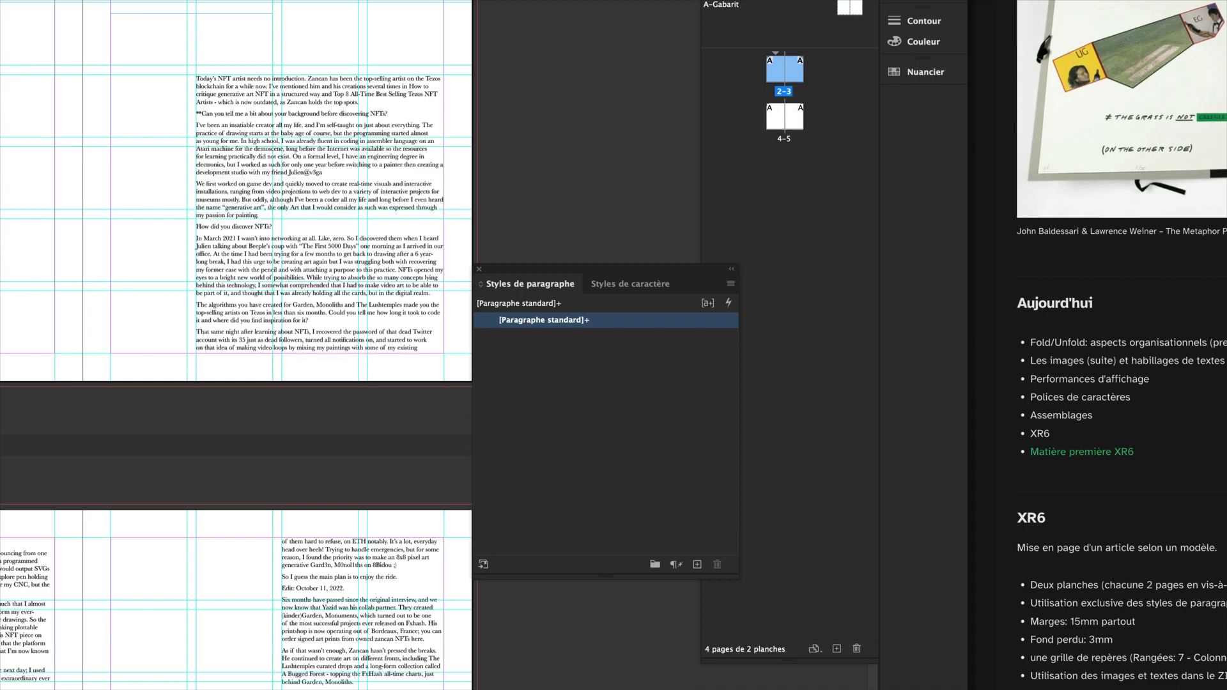
{"action": "key", "text": "BackSpace"}
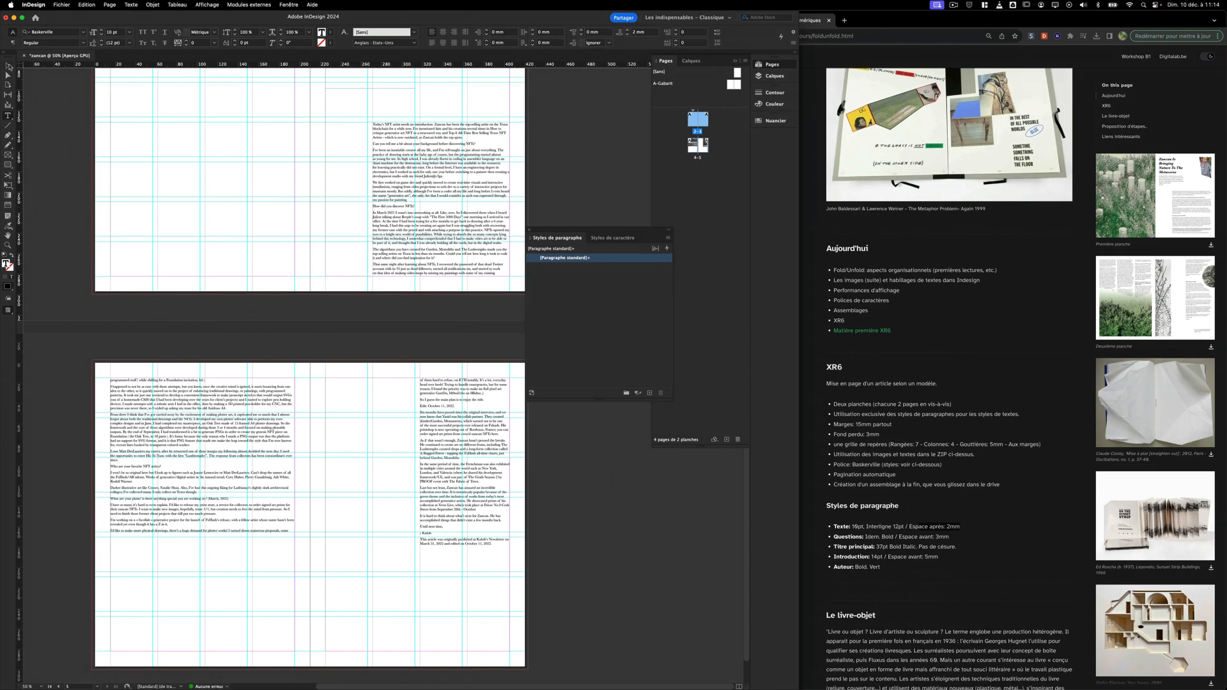
Create a new paragraph style named Question from the "Can you tell me a bit about your background before discovering NFTs?" paragraph.
{"action": "left_click", "coordinate": [9, 67]}
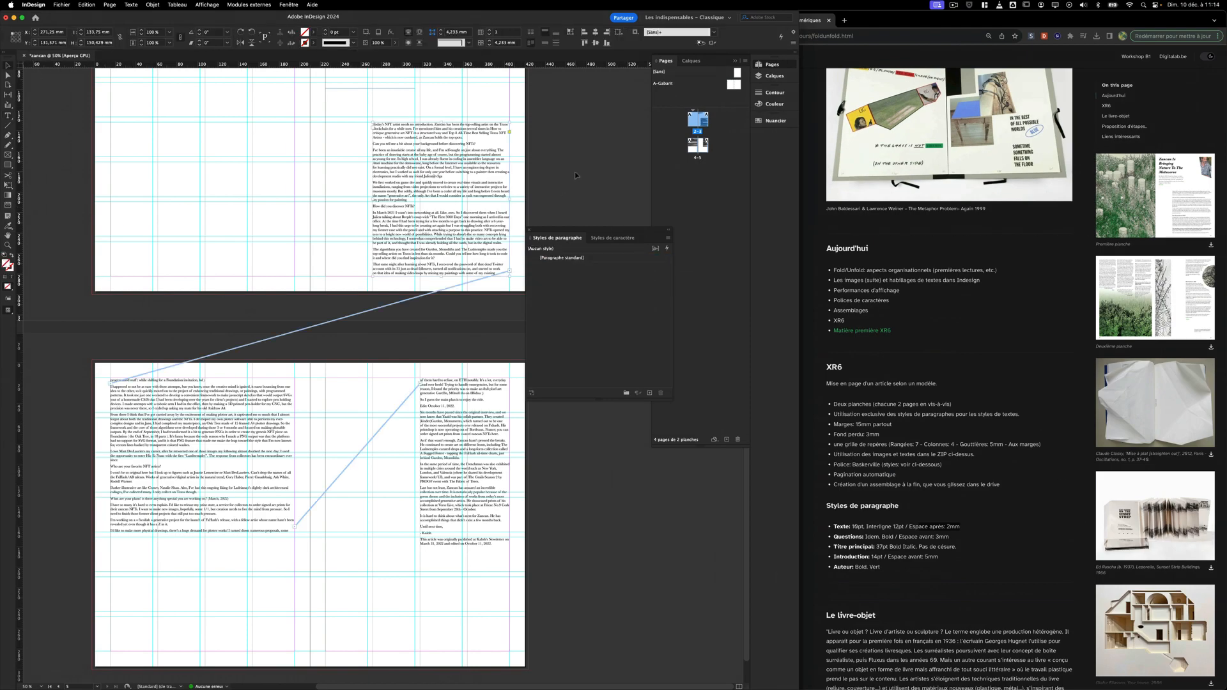
{"action": "left_click", "coordinate": [320, 134]}
{"action": "left_click", "coordinate": [433, 165]}
{"action": "double_click", "coordinate": [392, 145]}
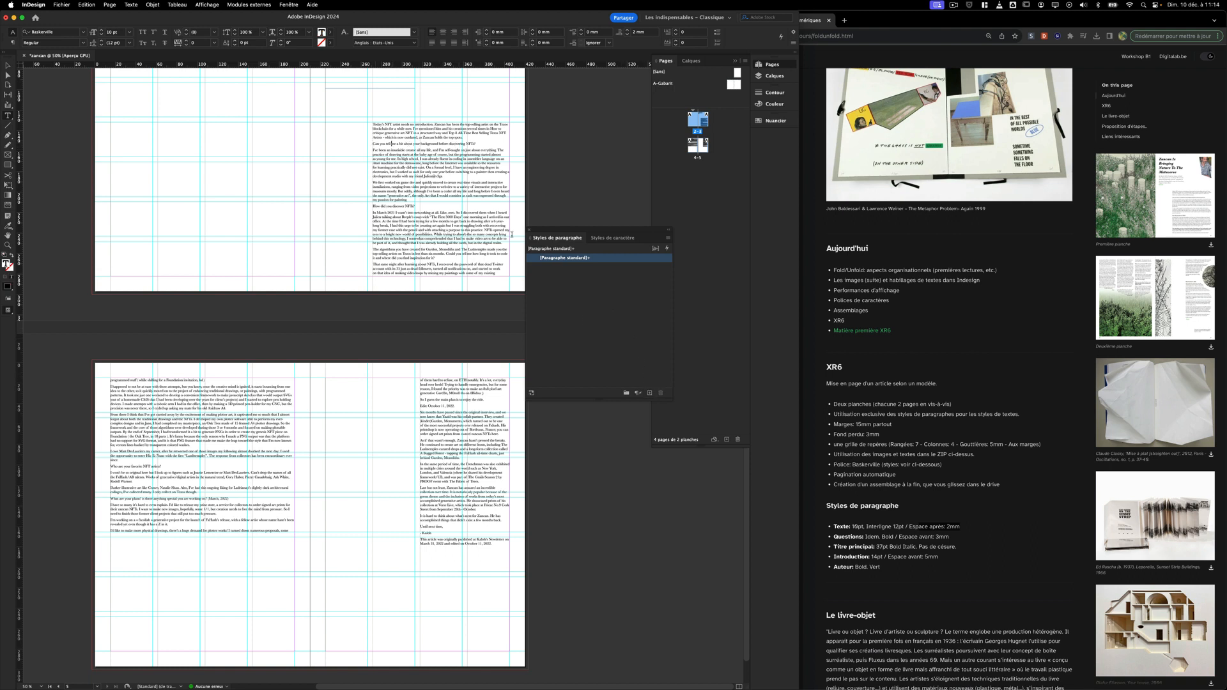
{"action": "left_click", "coordinate": [649, 393]}
{"action": "double_click", "coordinate": [602, 270]}
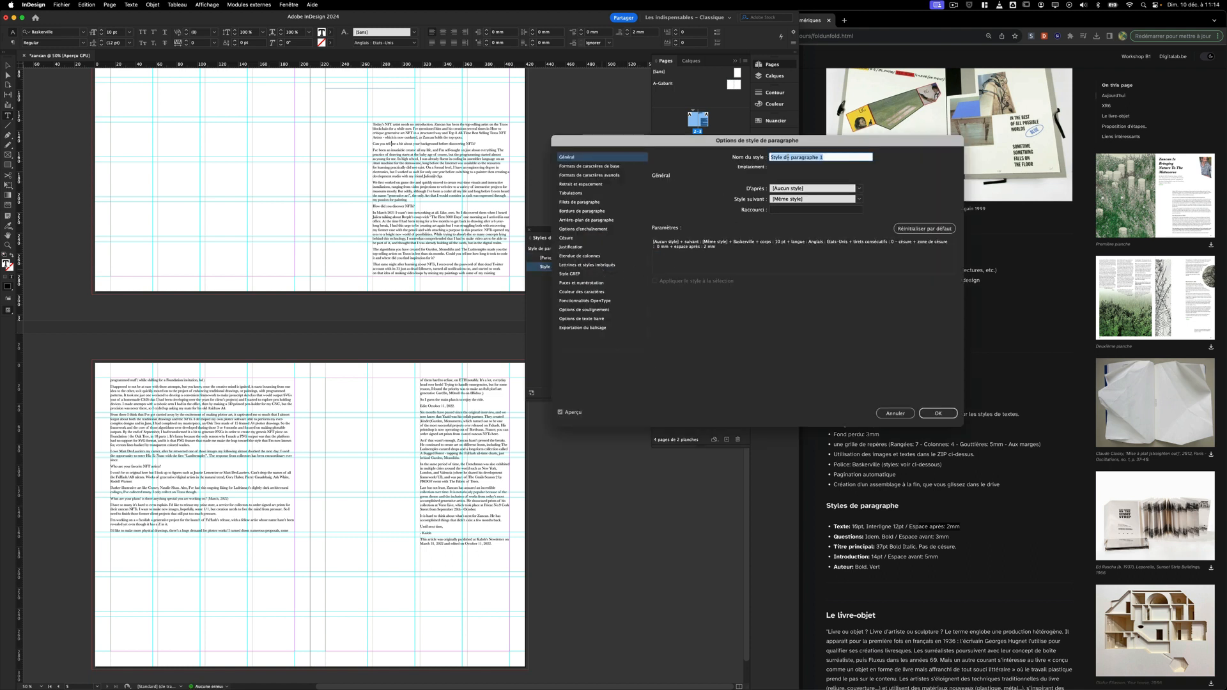
{"action": "type", "text": "Question"}
Set the Question style to Baskerville Bold with a space before of 3 mm and apply the style settings.
{"action": "left_click", "coordinate": [589, 166]}
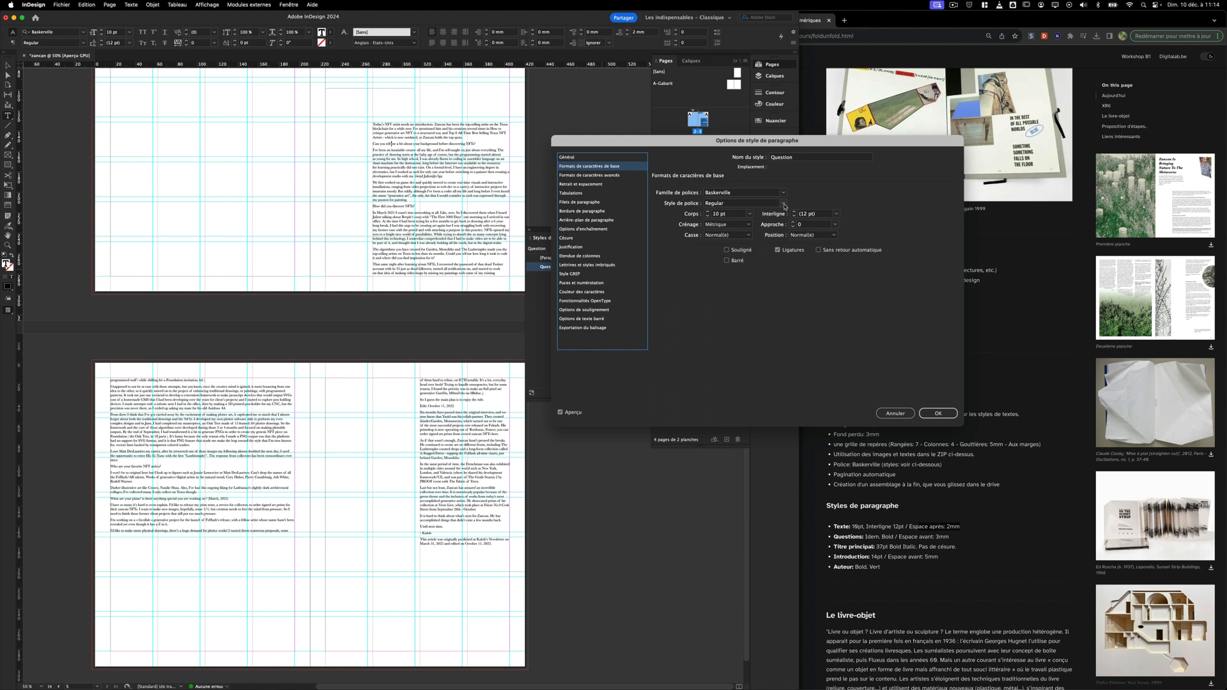
{"action": "left_click", "coordinate": [784, 203]}
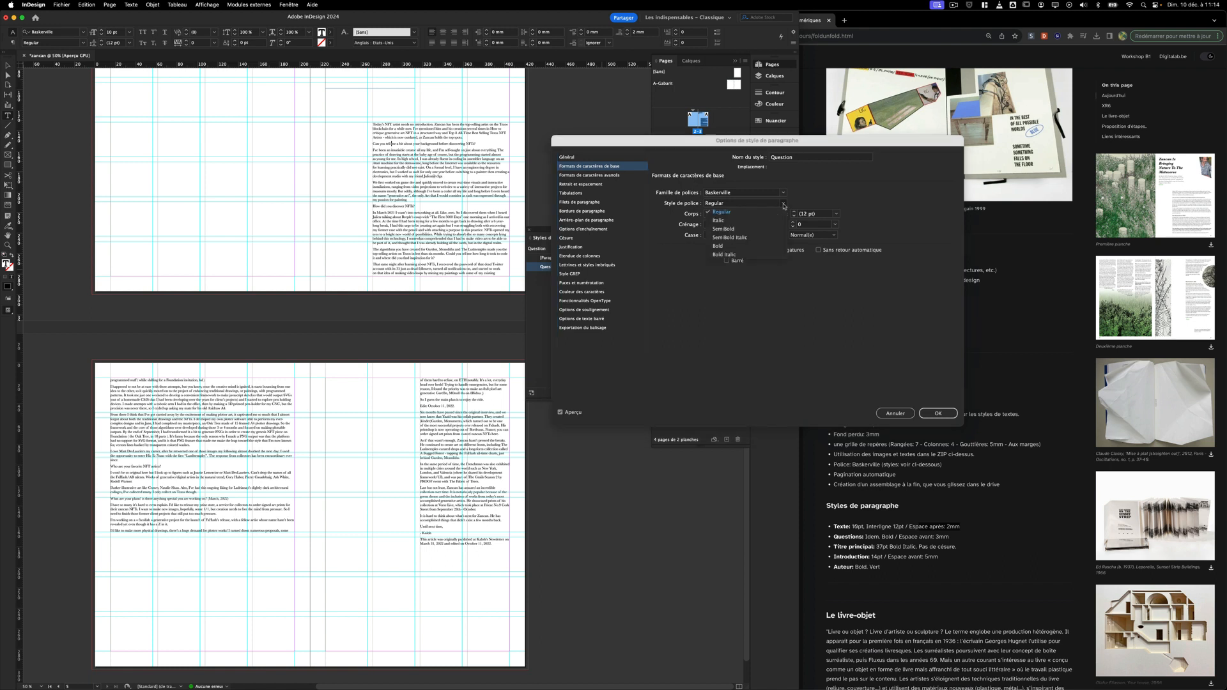
{"action": "left_click", "coordinate": [733, 245]}
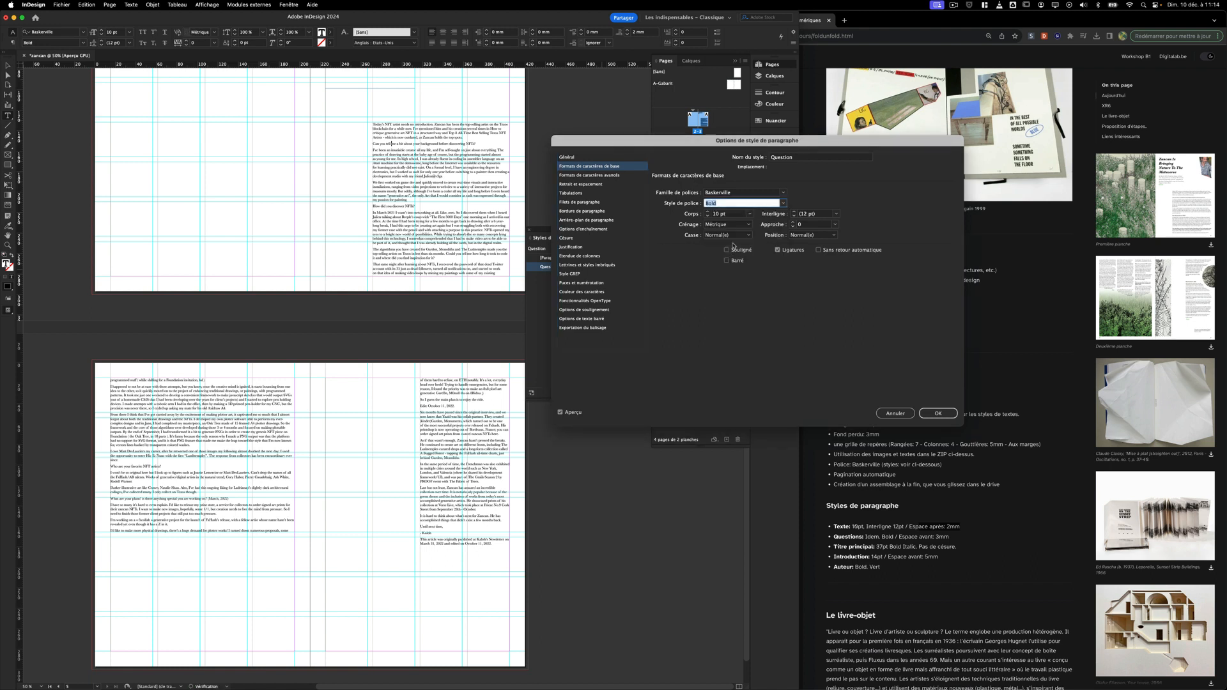
{"action": "left_click", "coordinate": [593, 184]}
{"action": "left_click", "coordinate": [711, 247]}
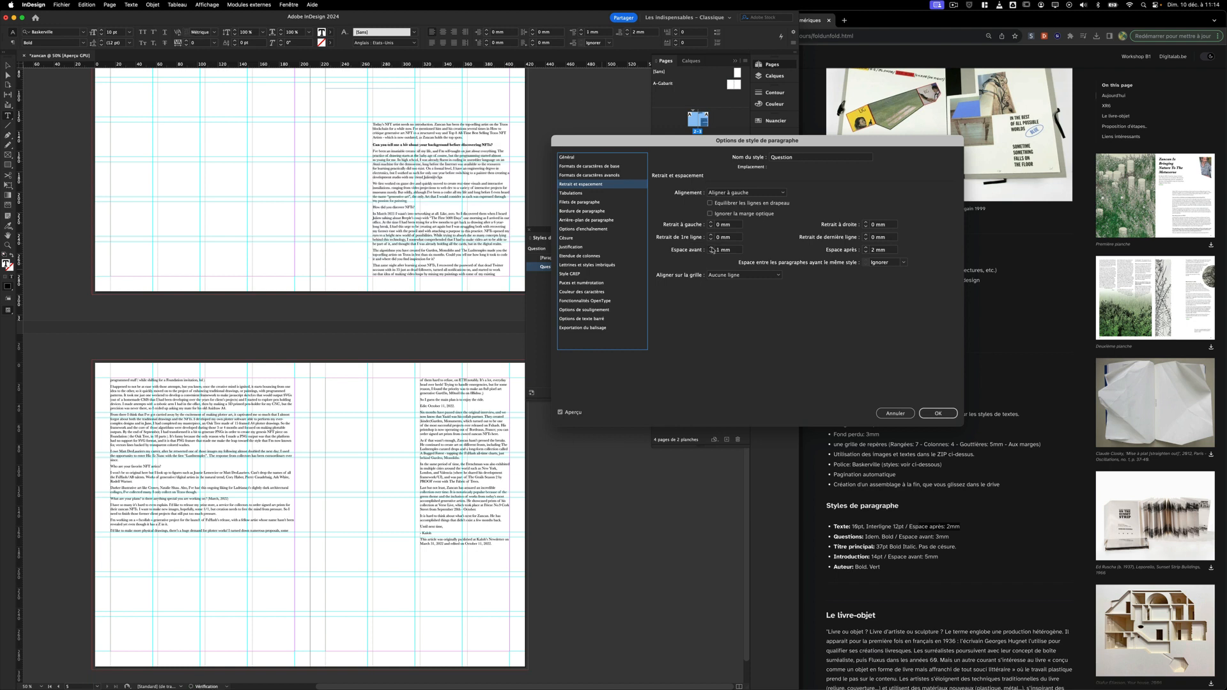
{"action": "left_click", "coordinate": [711, 248]}
{"action": "left_click", "coordinate": [711, 247]}
{"action": "left_click", "coordinate": [935, 412]}
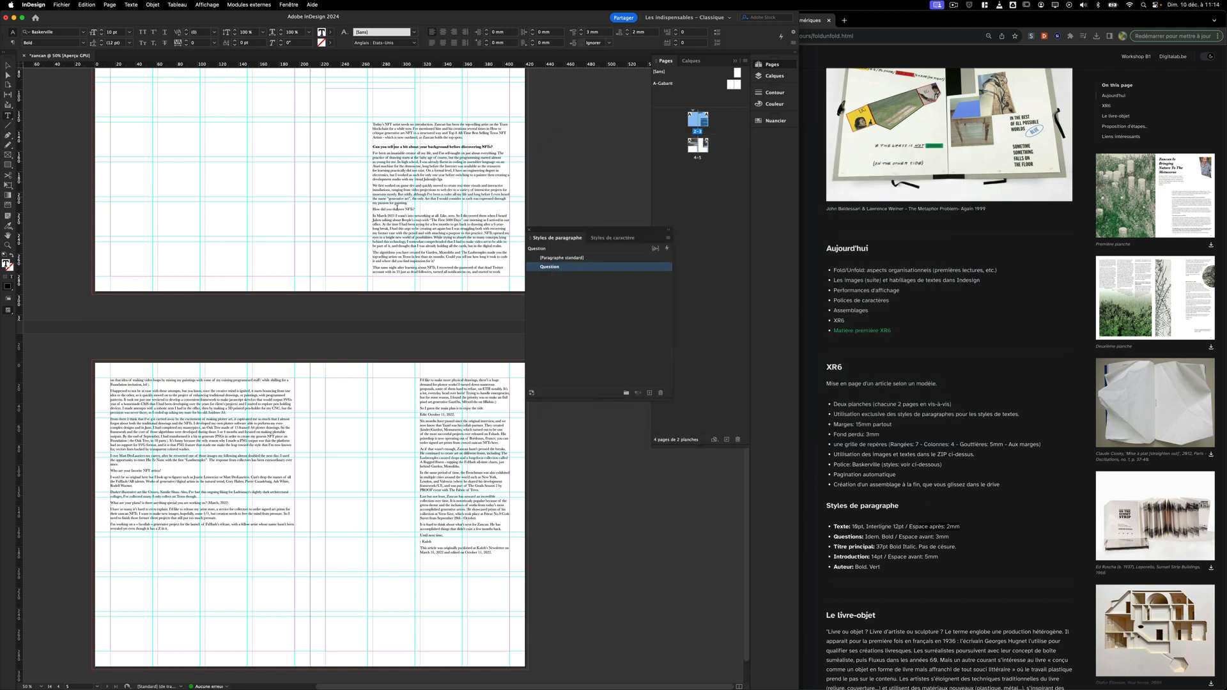
Apply the Question style to the NFT discovery question on page 3 and the favorite artists and plans questions on page 4.
{"action": "left_click", "coordinate": [399, 209]}
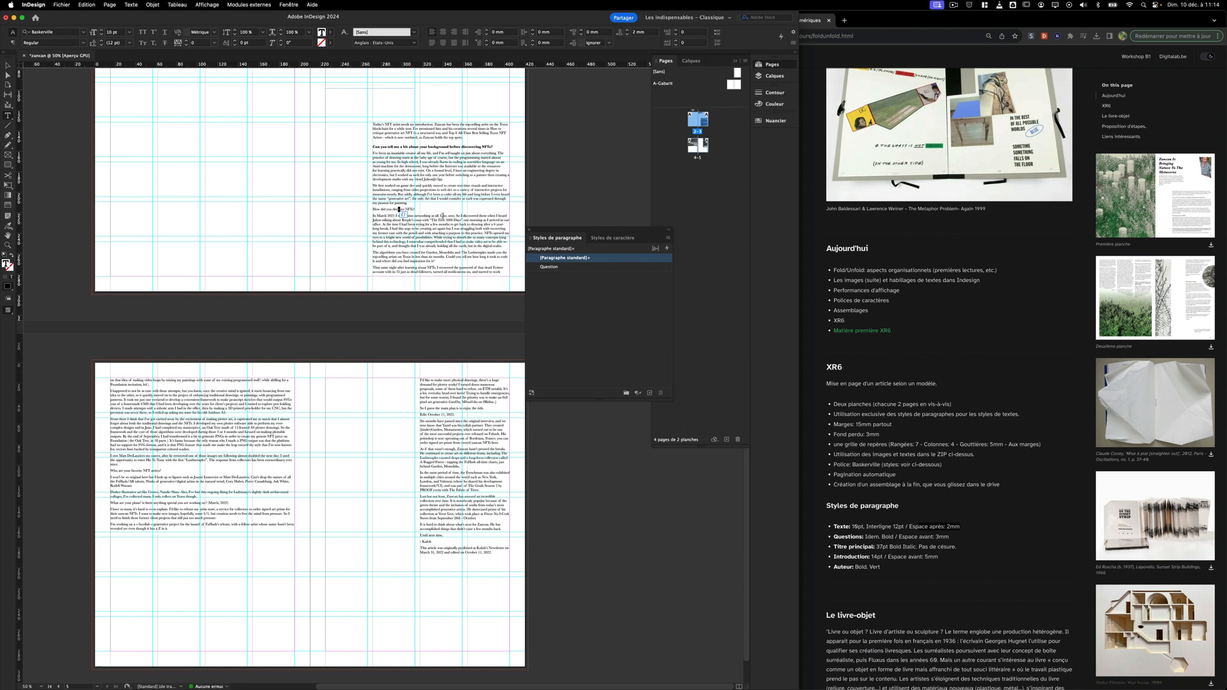
{"action": "left_click", "coordinate": [406, 211]}
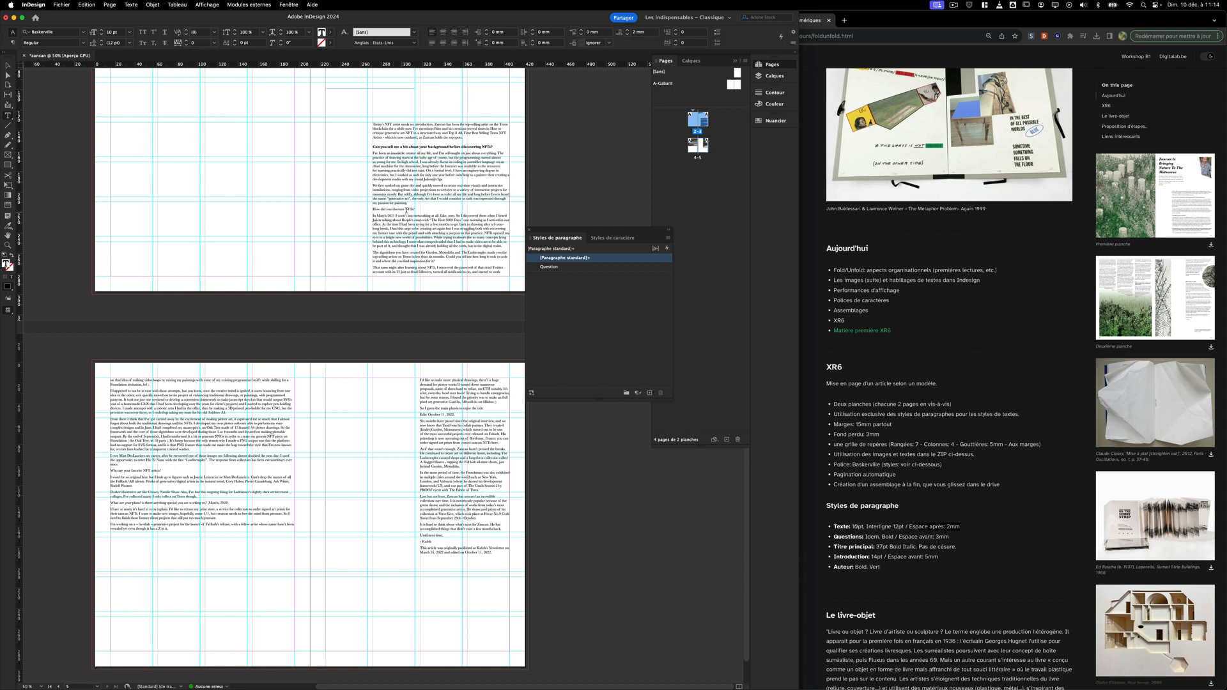
{"action": "left_click", "coordinate": [595, 267]}
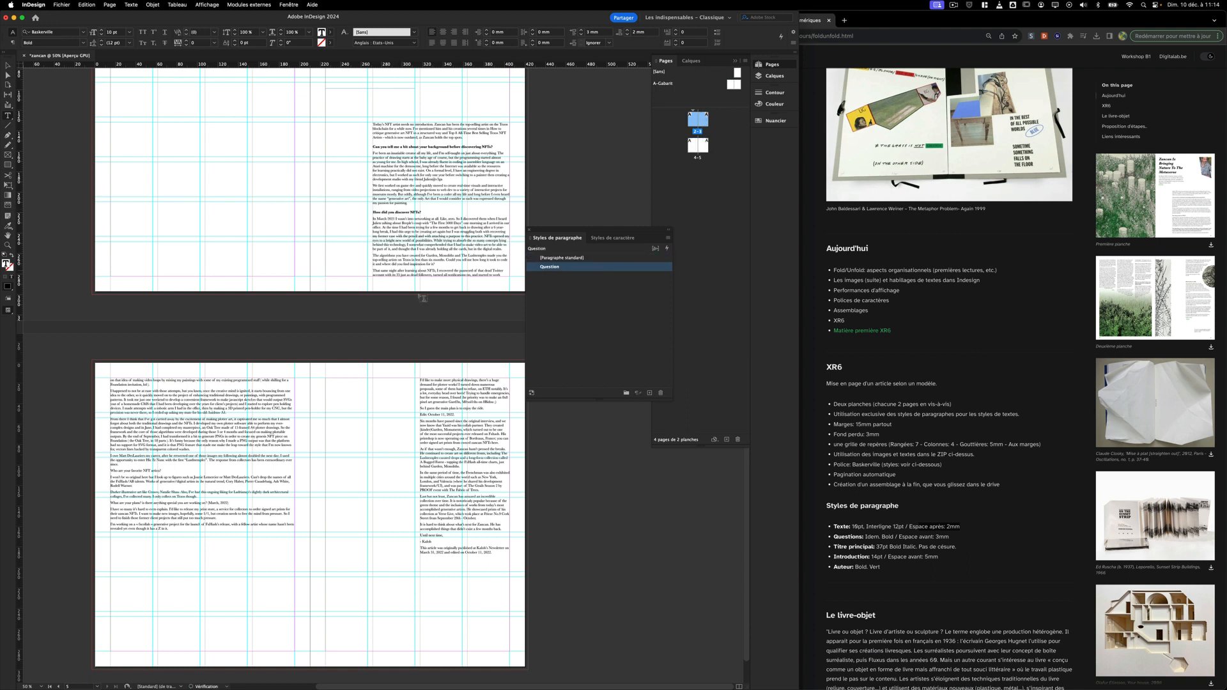
{"action": "left_click", "coordinate": [137, 470]}
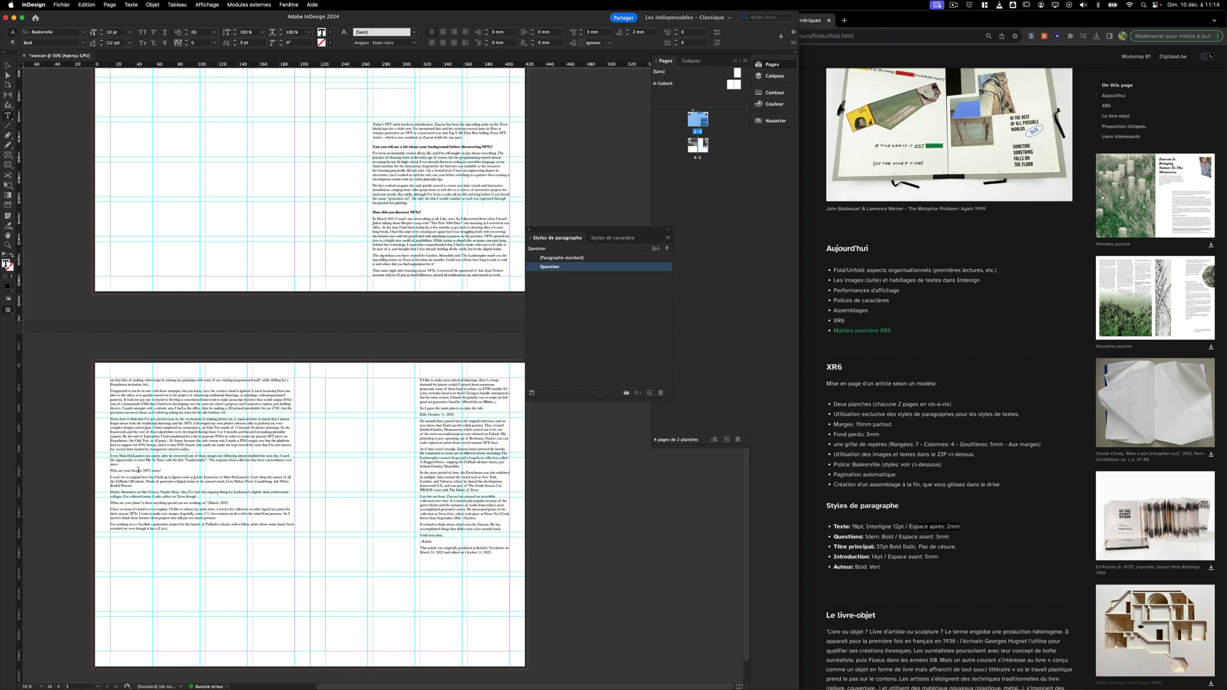
{"action": "left_click", "coordinate": [584, 266]}
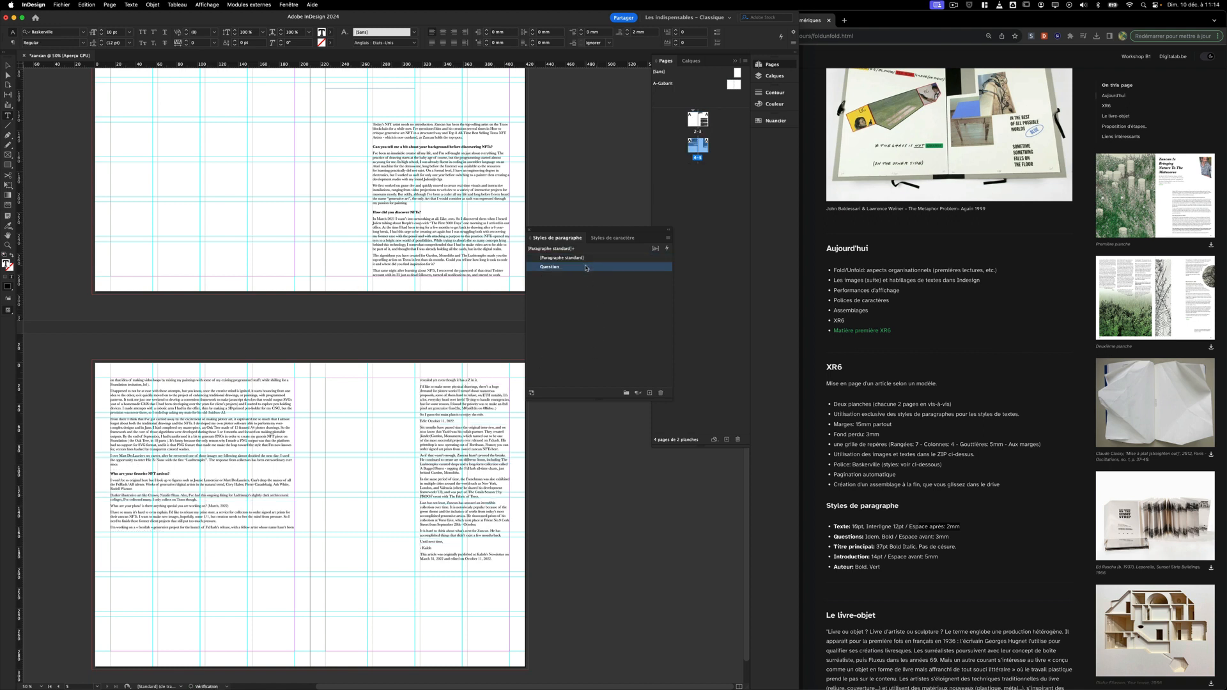
{"action": "left_click", "coordinate": [142, 505]}
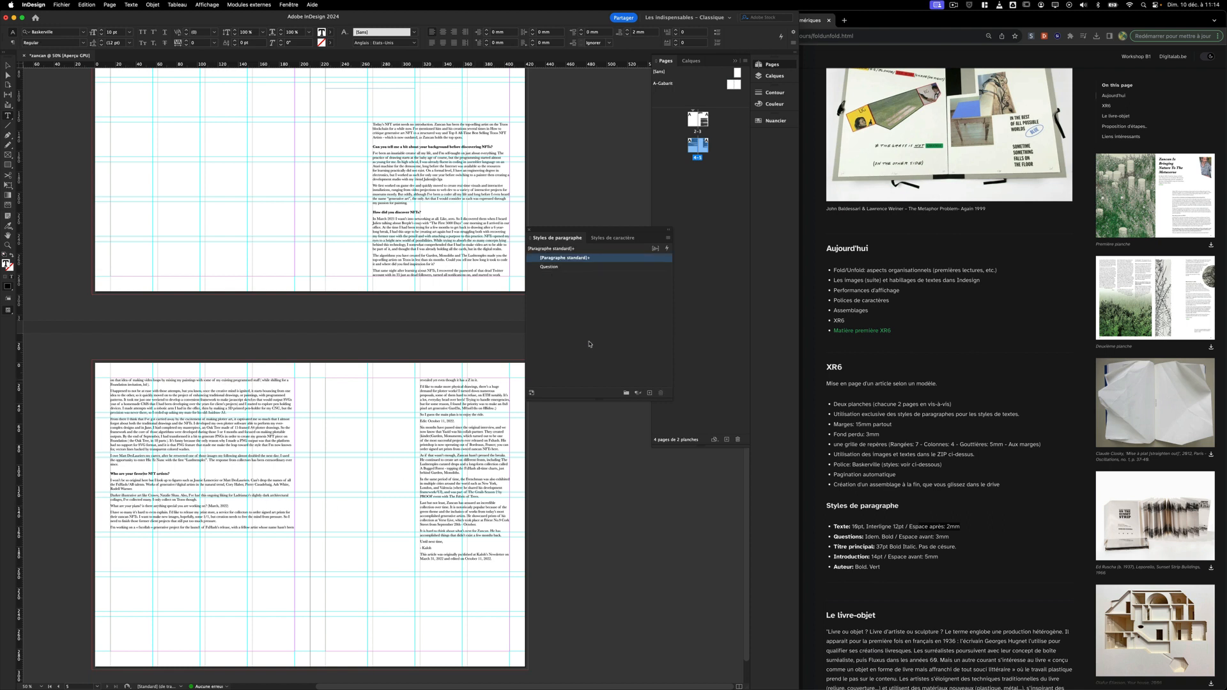
{"action": "left_click", "coordinate": [582, 268]}
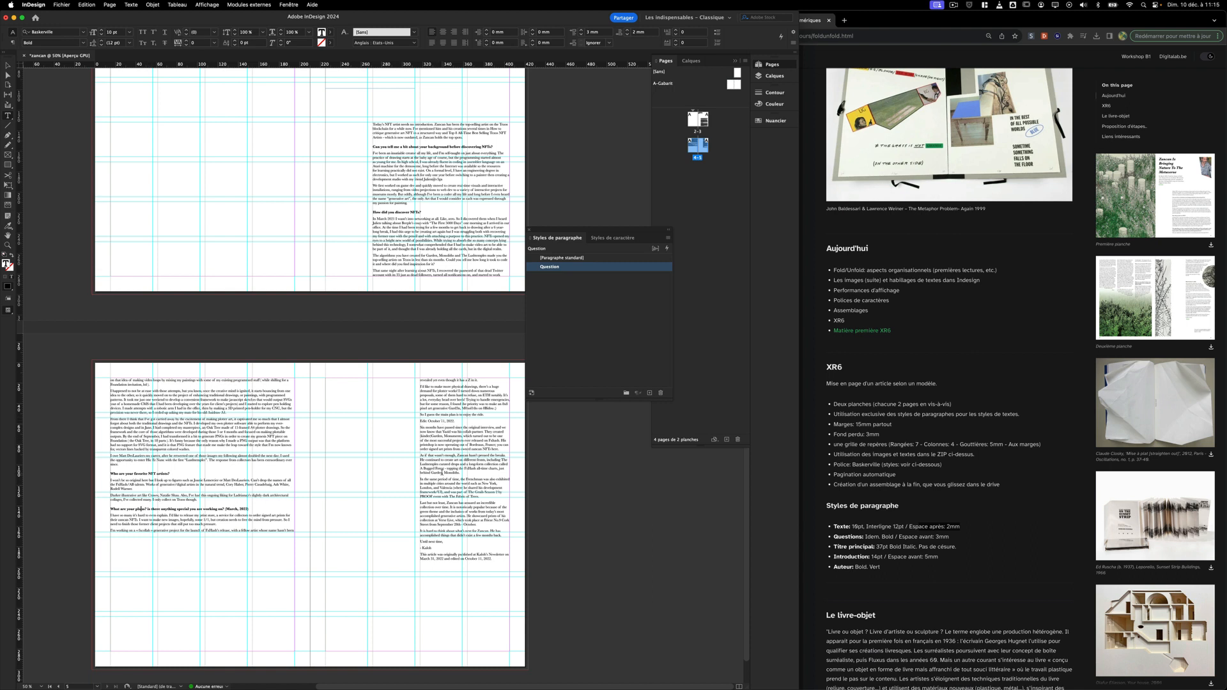
Preview the Question style with the red C=15 M=100 J=100 N=0 as character colour, and discard the change.
{"action": "left_click", "coordinate": [9, 66]}
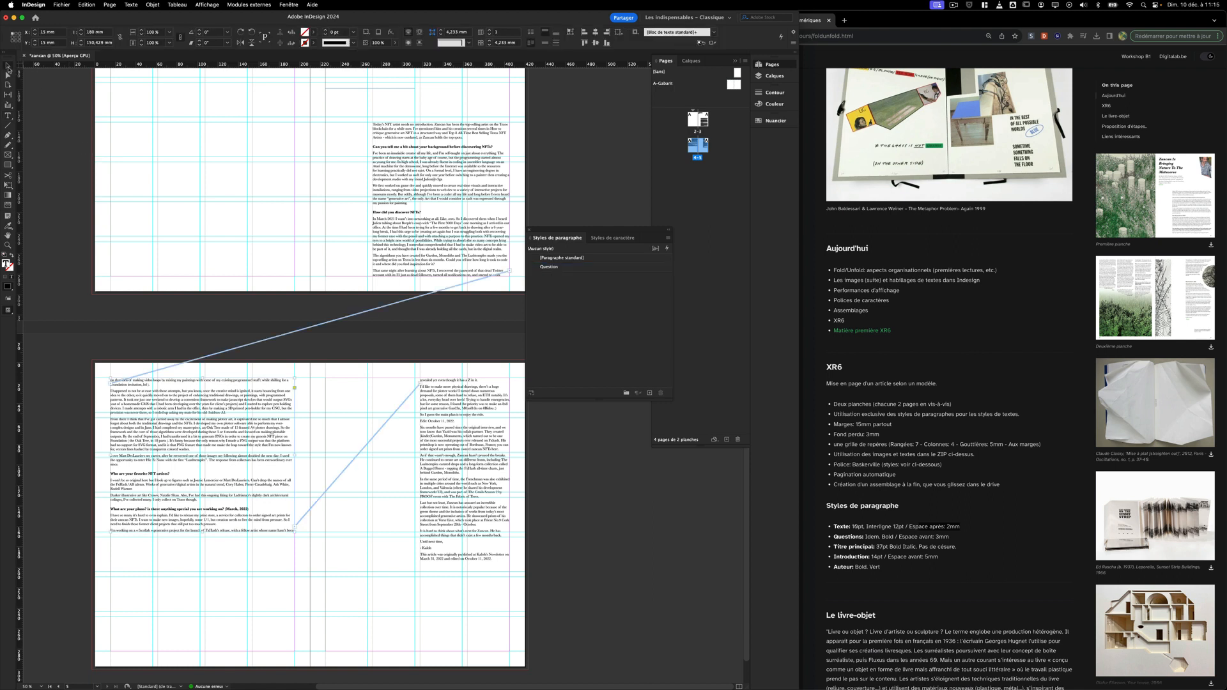
{"action": "left_click", "coordinate": [74, 481]}
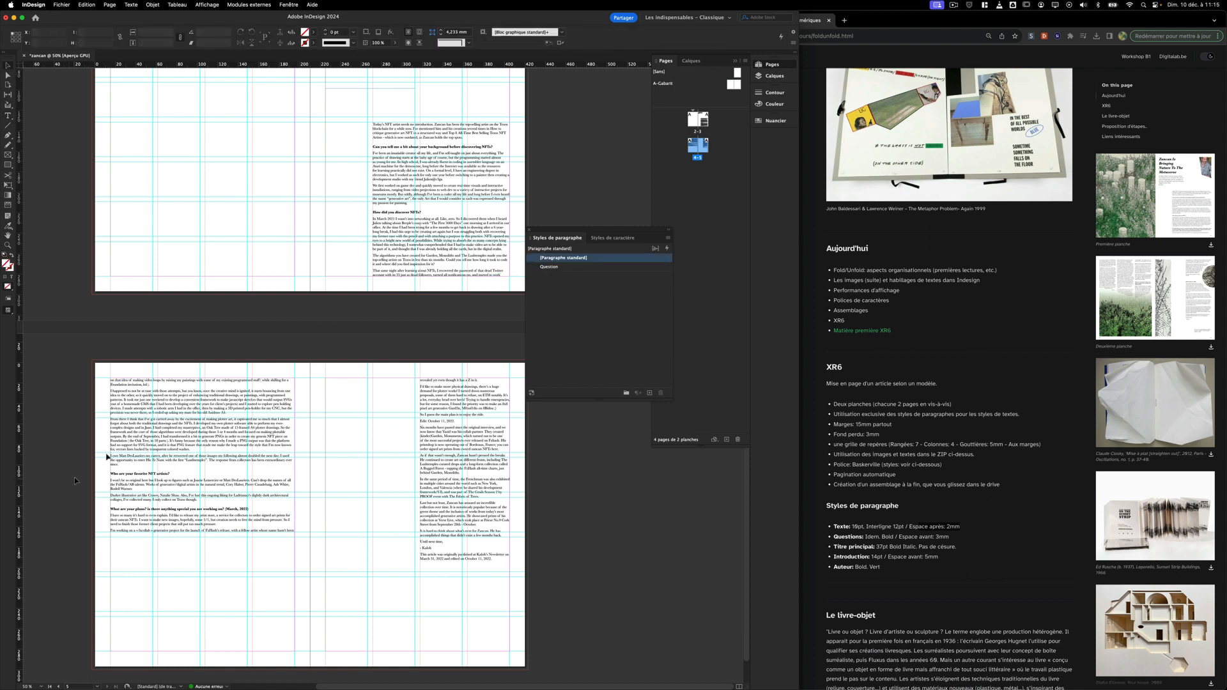
{"action": "double_click", "coordinate": [636, 268]}
{"action": "left_click", "coordinate": [578, 292]}
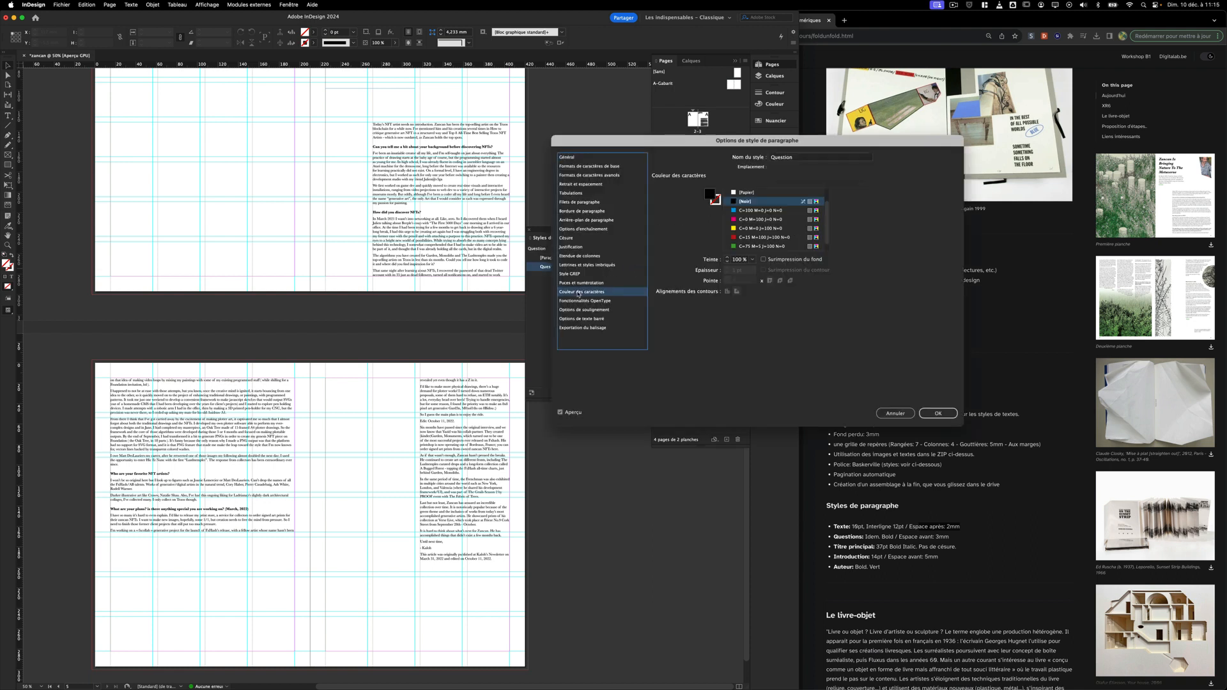
{"action": "left_click", "coordinate": [743, 239]}
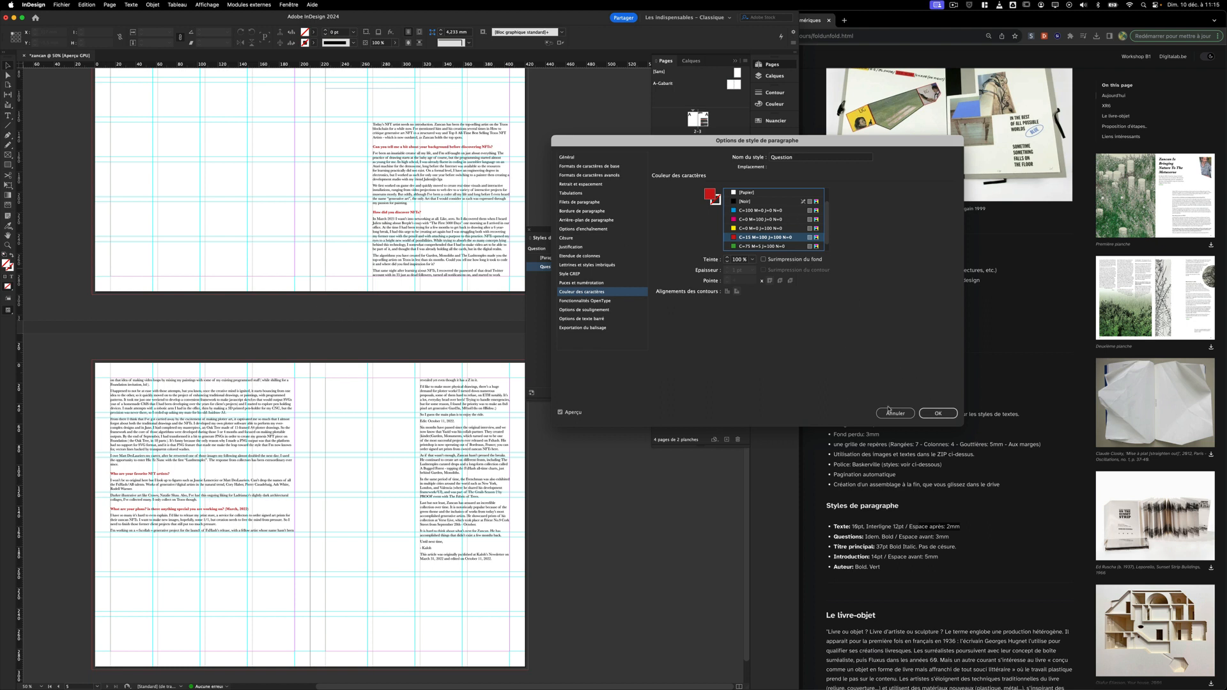
{"action": "left_click", "coordinate": [894, 413]}
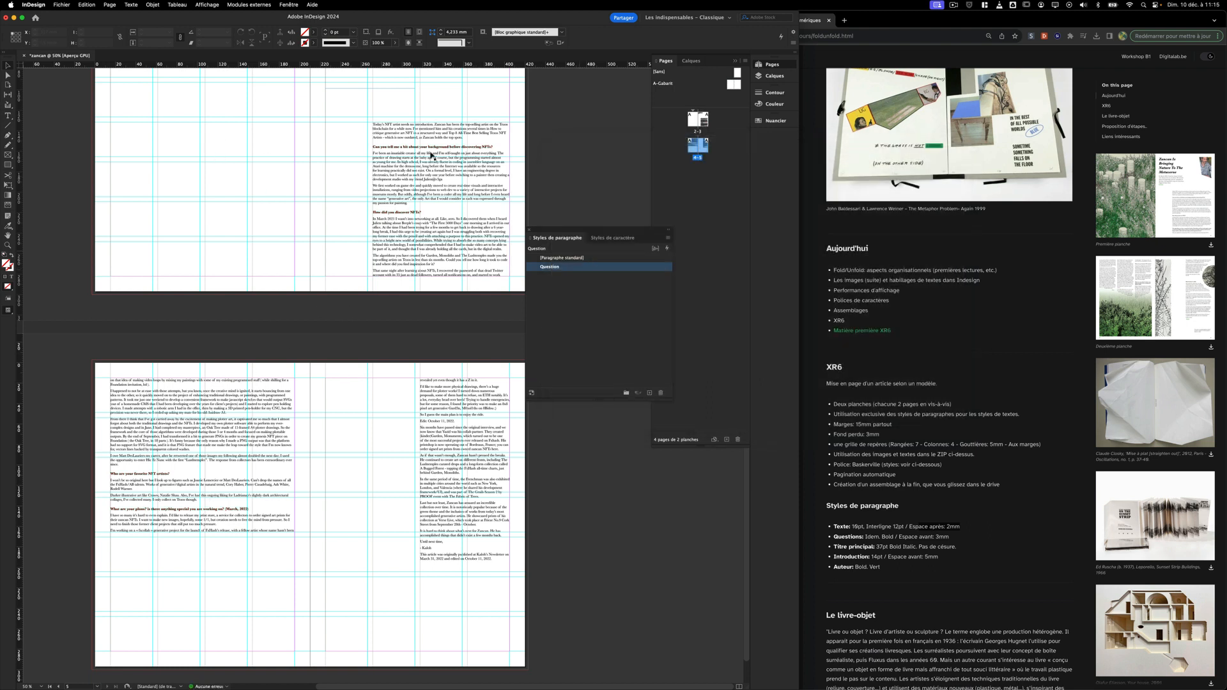
Create a new paragraph style named Titre from the article's title line on page 3.
{"action": "left_click", "coordinate": [589, 162]}
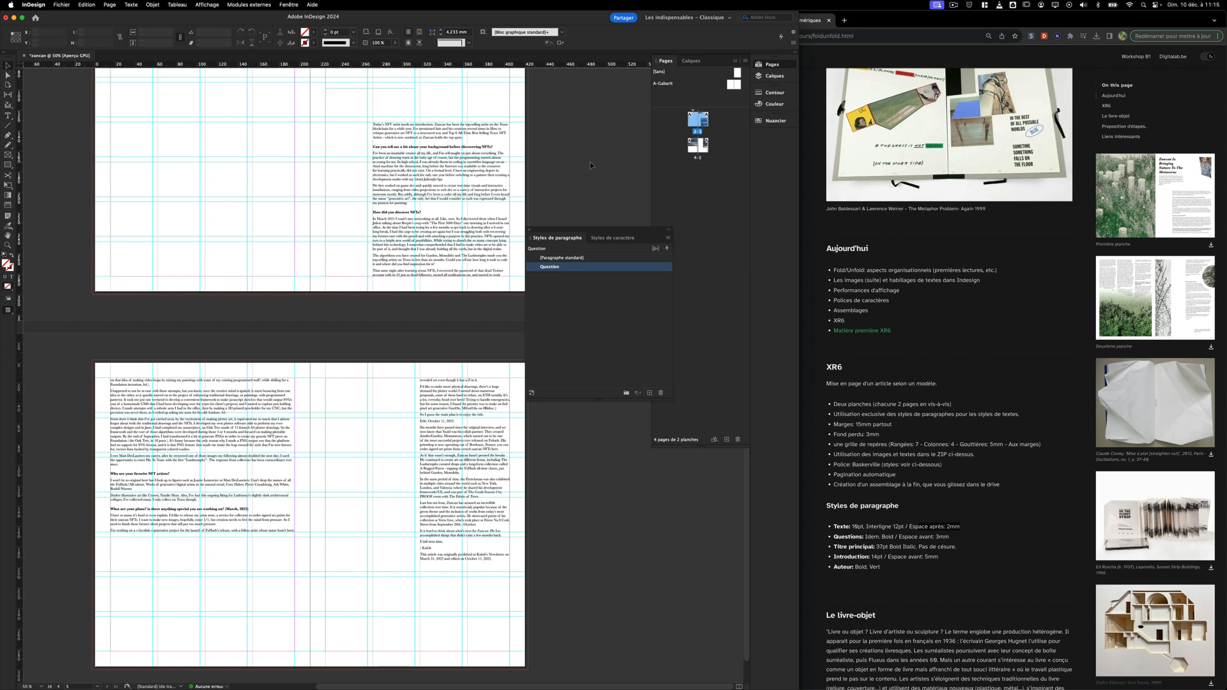
{"action": "scroll", "coordinate": [441, 246], "scroll_direction": "up", "scroll_amount": 4}
{"action": "double_click", "coordinate": [345, 155]}
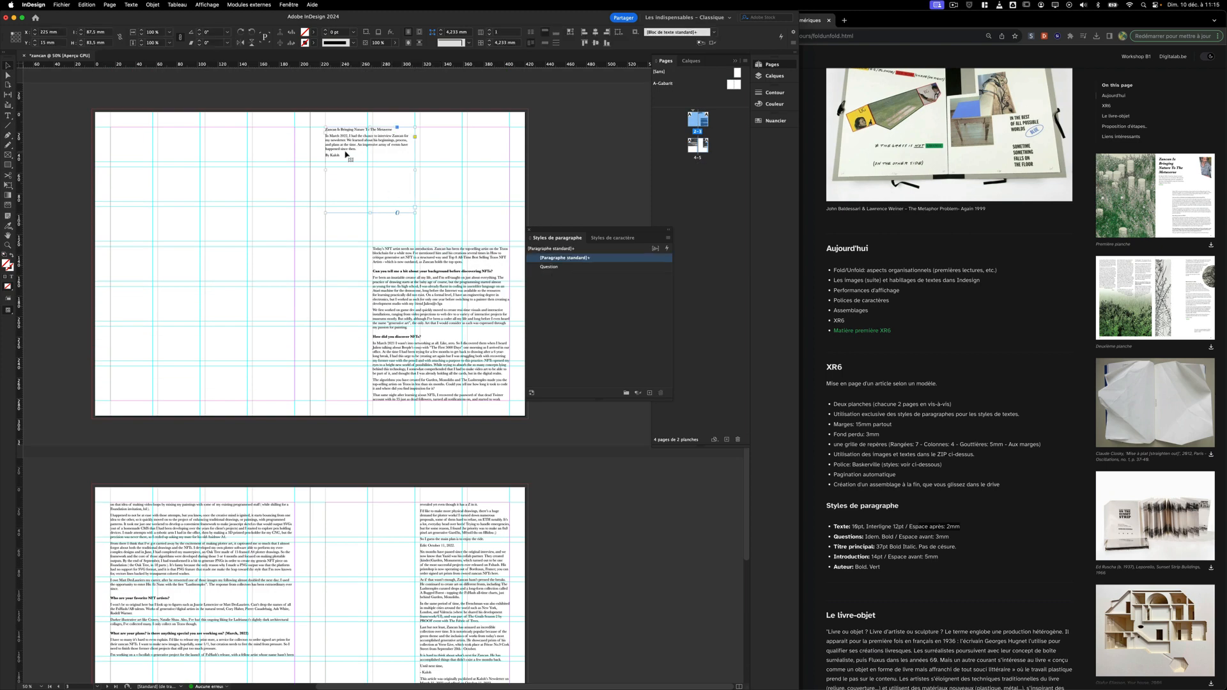
{"action": "left_click", "coordinate": [347, 129]}
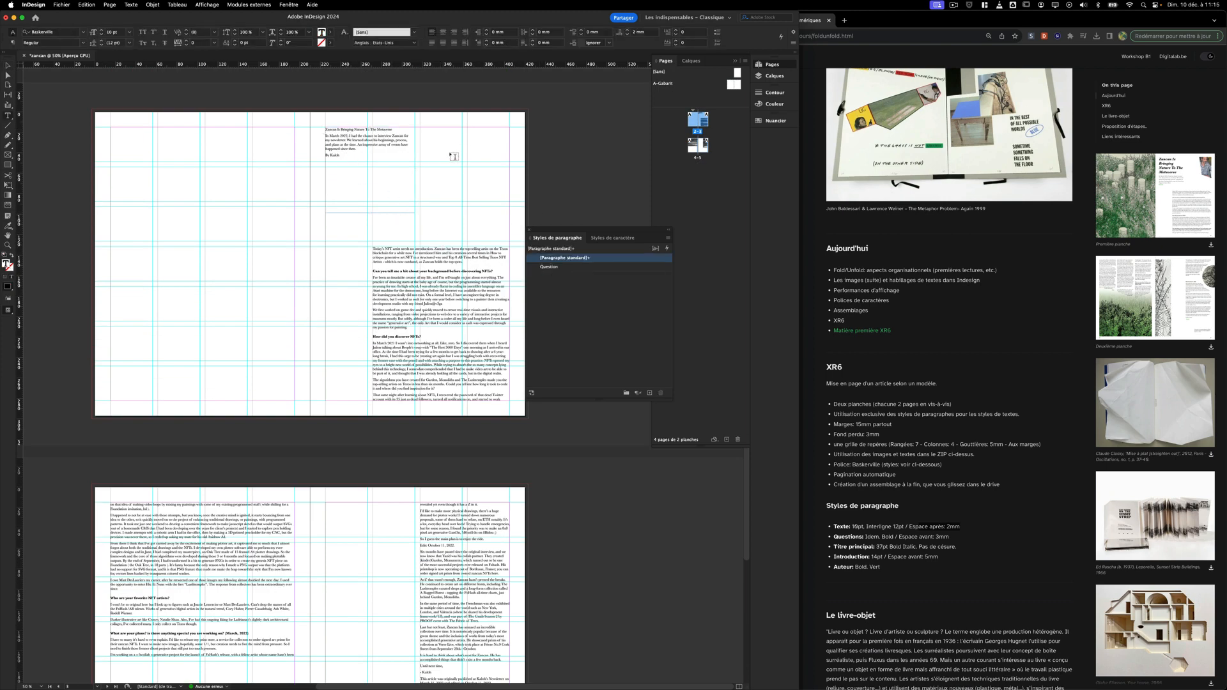
{"action": "left_click", "coordinate": [647, 392]}
{"action": "double_click", "coordinate": [560, 267]}
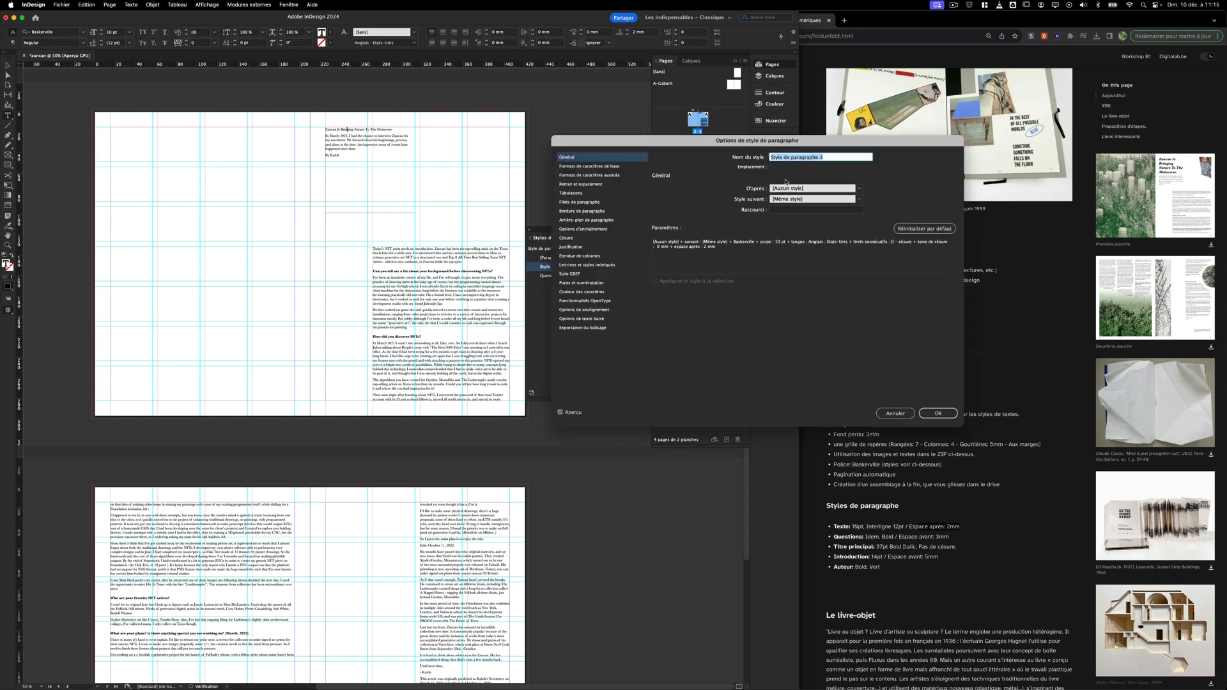
{"action": "type", "text": "Titre"}
Set the Titre style's font size to 37 pt and its font style to Bold Italic.
{"action": "left_click", "coordinate": [600, 166]}
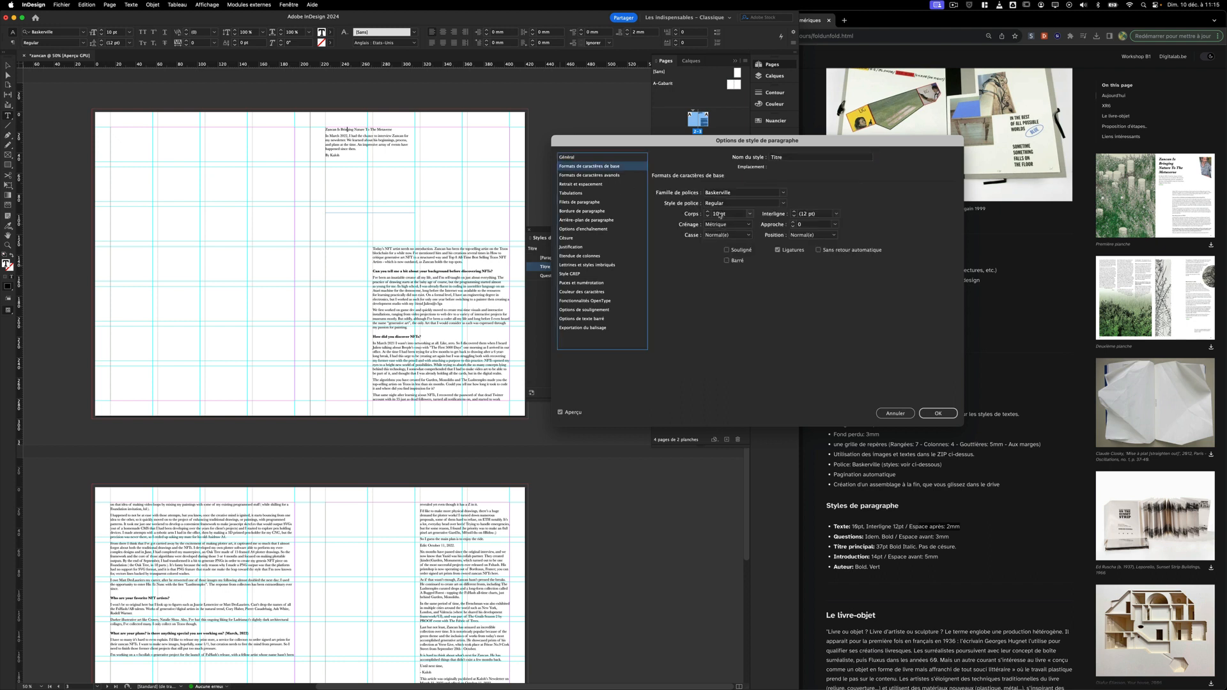
{"action": "left_click", "coordinate": [721, 215]}
{"action": "type", "text": "37"}
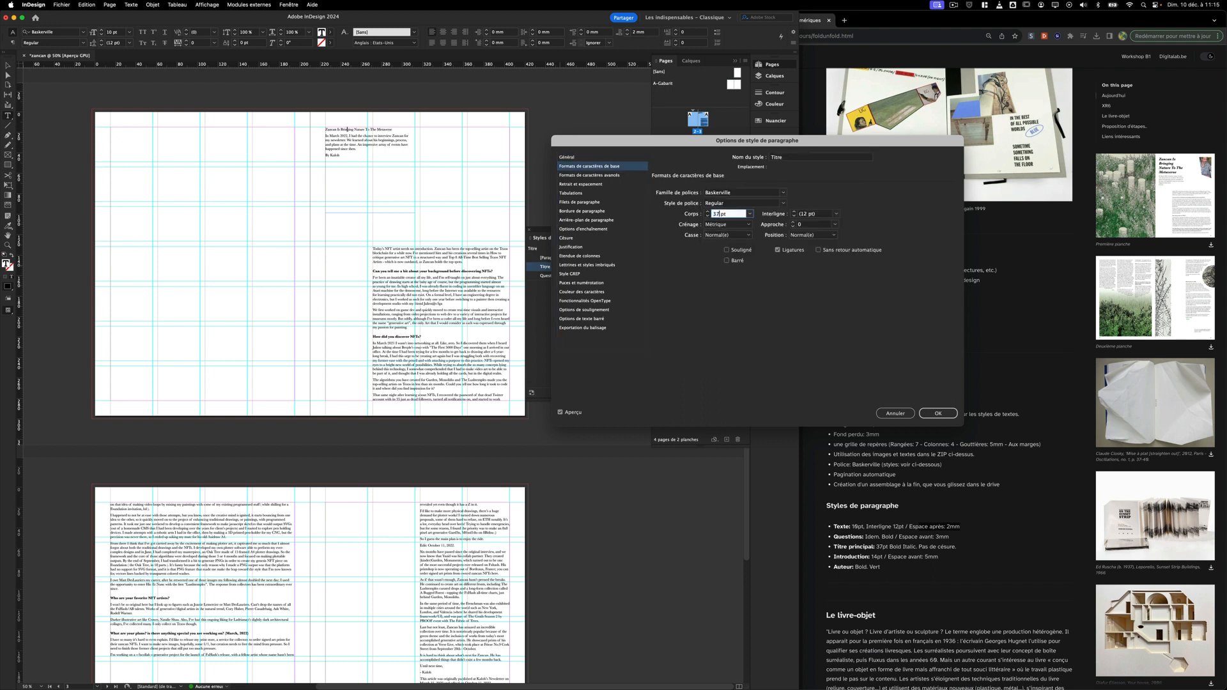
{"action": "left_click", "coordinate": [780, 204]}
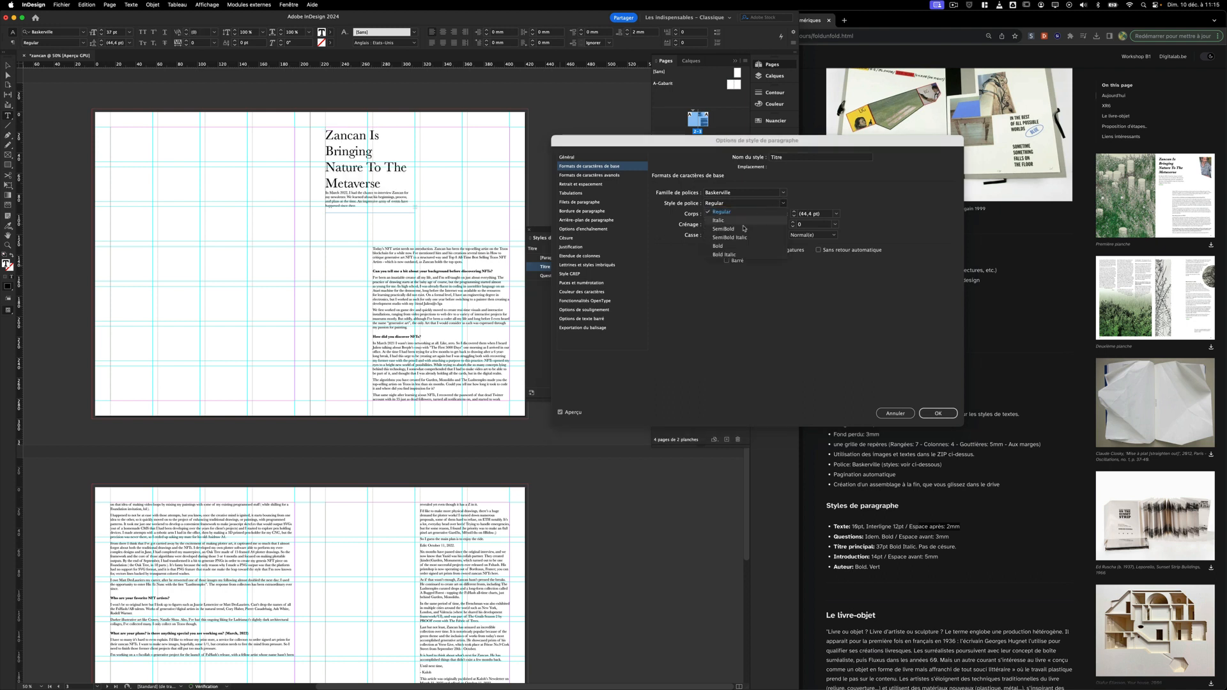
{"action": "left_click", "coordinate": [724, 254]}
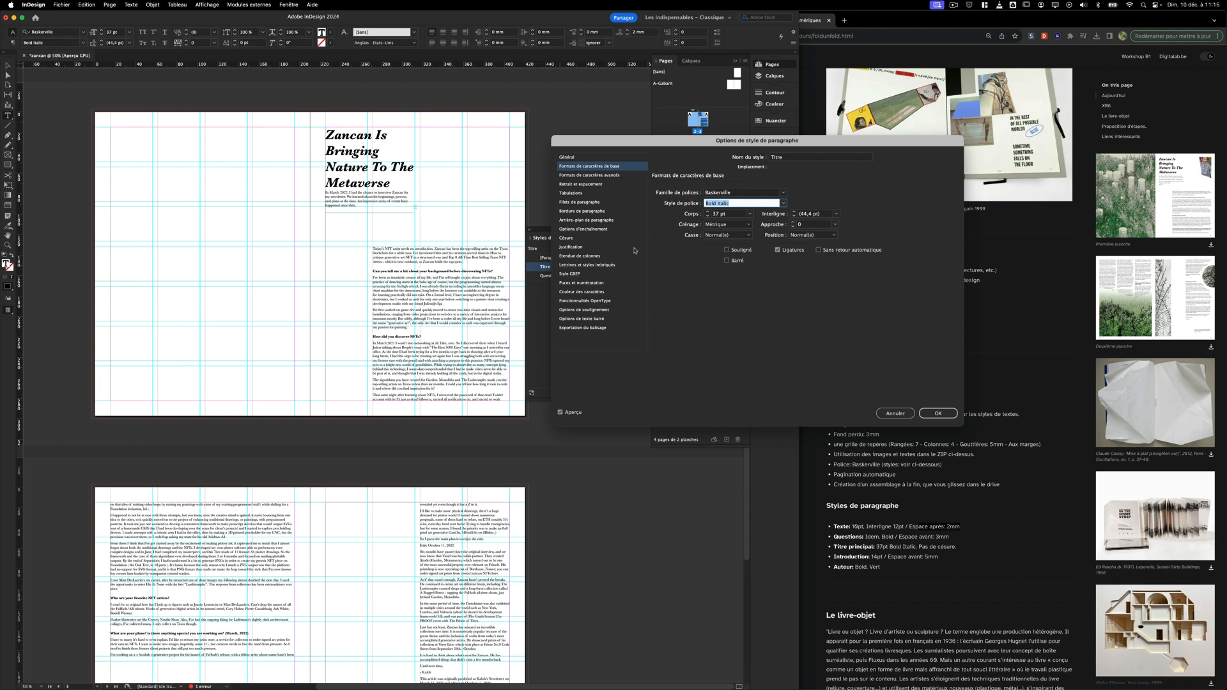
Compare the title with and without hyphenation, leave hyphenation off in the Titre style, and apply the style settings.
{"action": "left_click", "coordinate": [566, 239]}
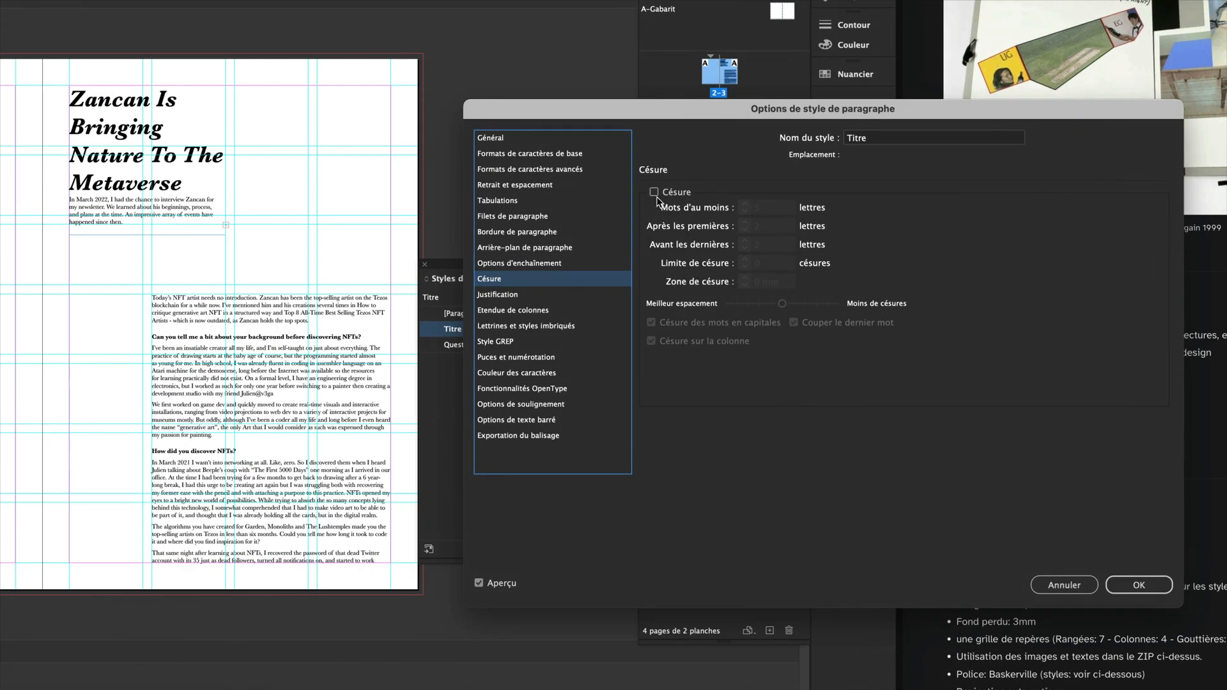
{"action": "left_click", "coordinate": [660, 188]}
{"action": "left_click", "coordinate": [654, 192]}
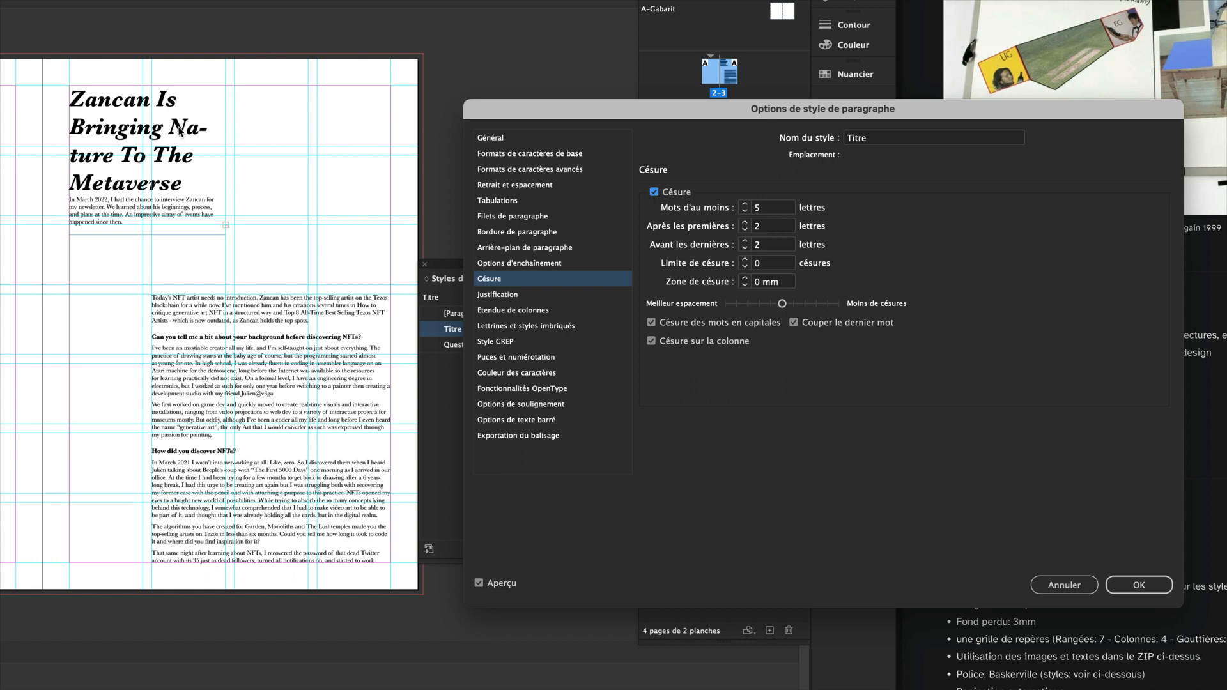
{"action": "left_click", "coordinate": [654, 192]}
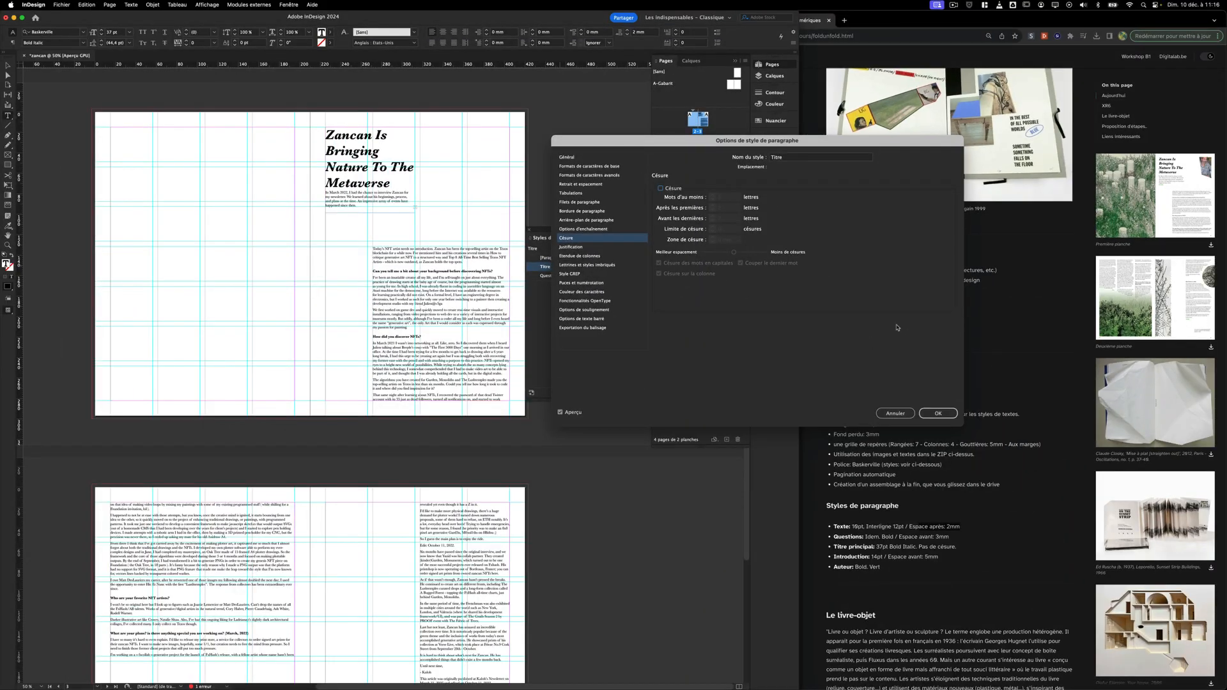
{"action": "left_click", "coordinate": [936, 414]}
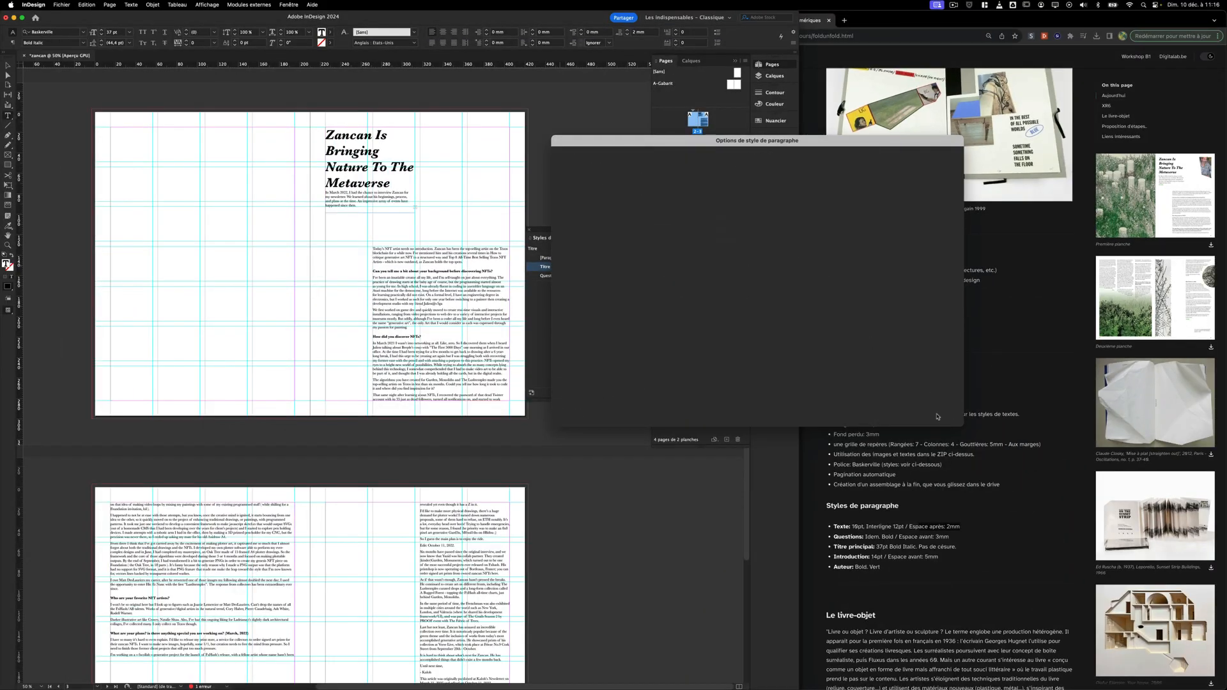
Create a new paragraph style named Introduction from the introductory paragraph below the article title.
{"action": "left_click", "coordinate": [353, 197]}
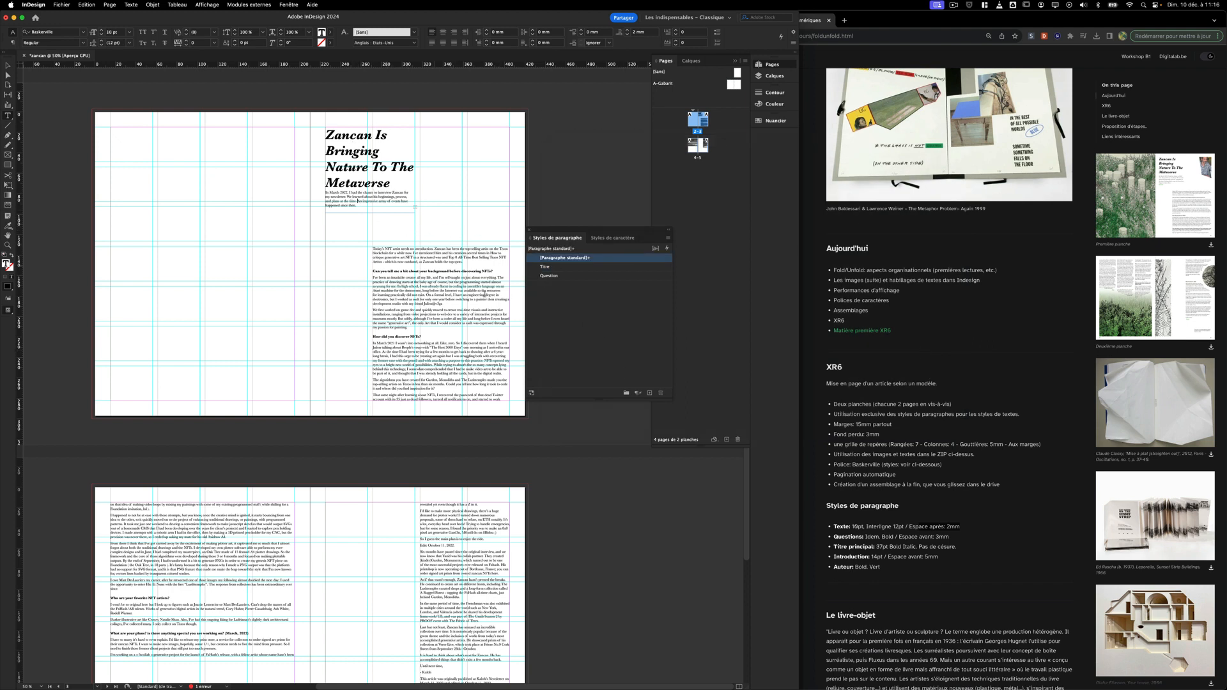
{"action": "left_click", "coordinate": [651, 393]}
{"action": "double_click", "coordinate": [603, 267]}
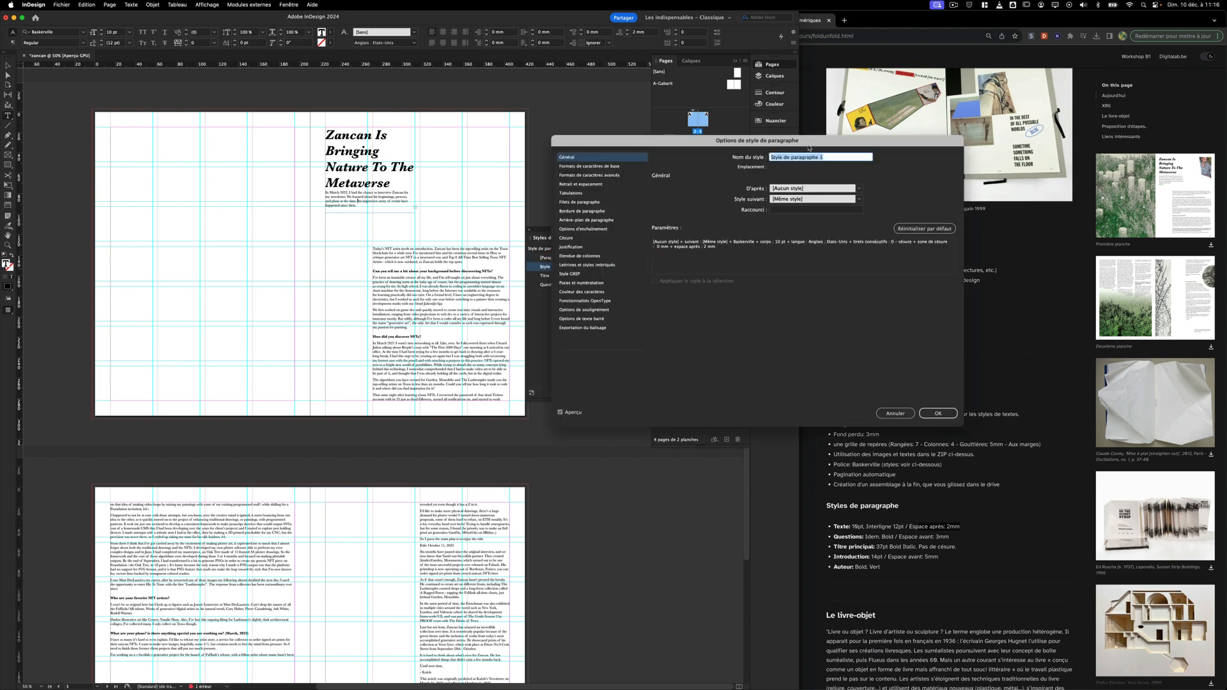
{"action": "type", "text": "Introduction"}
Set the Introduction style's font size to 14 pt.
{"action": "left_click", "coordinate": [607, 168]}
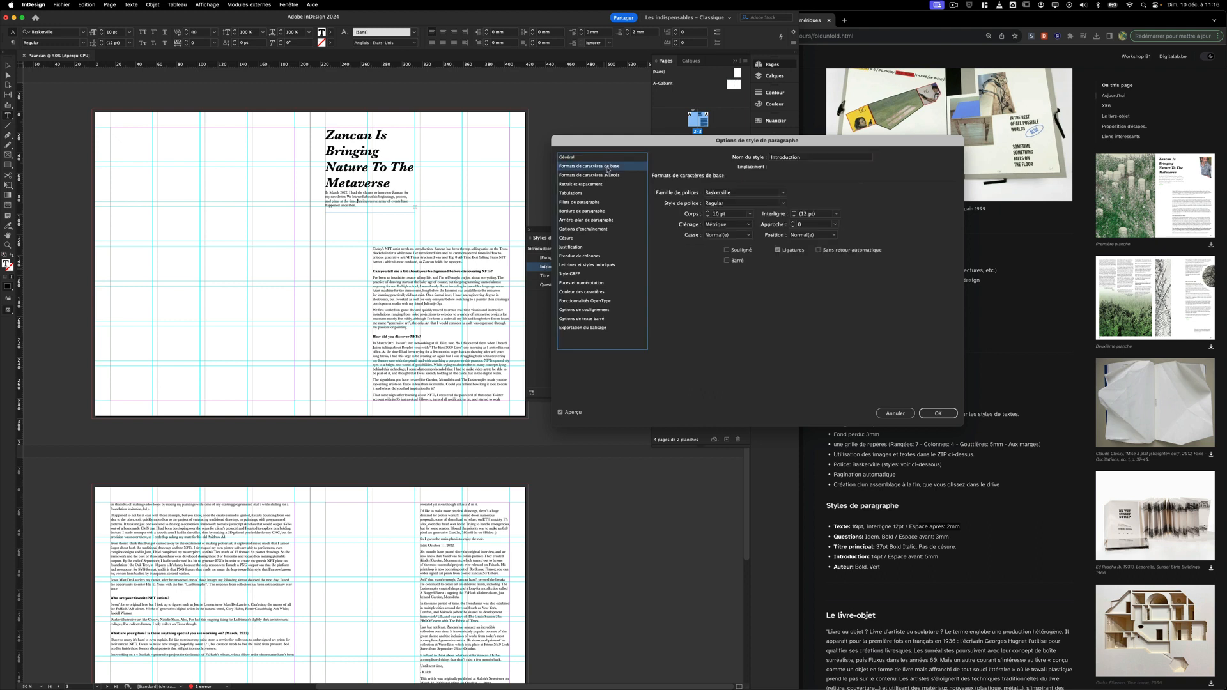
{"action": "left_click", "coordinate": [708, 212]}
{"action": "left_click", "coordinate": [708, 211]}
{"action": "left_click", "coordinate": [708, 211]}
{"action": "left_click", "coordinate": [708, 211]}
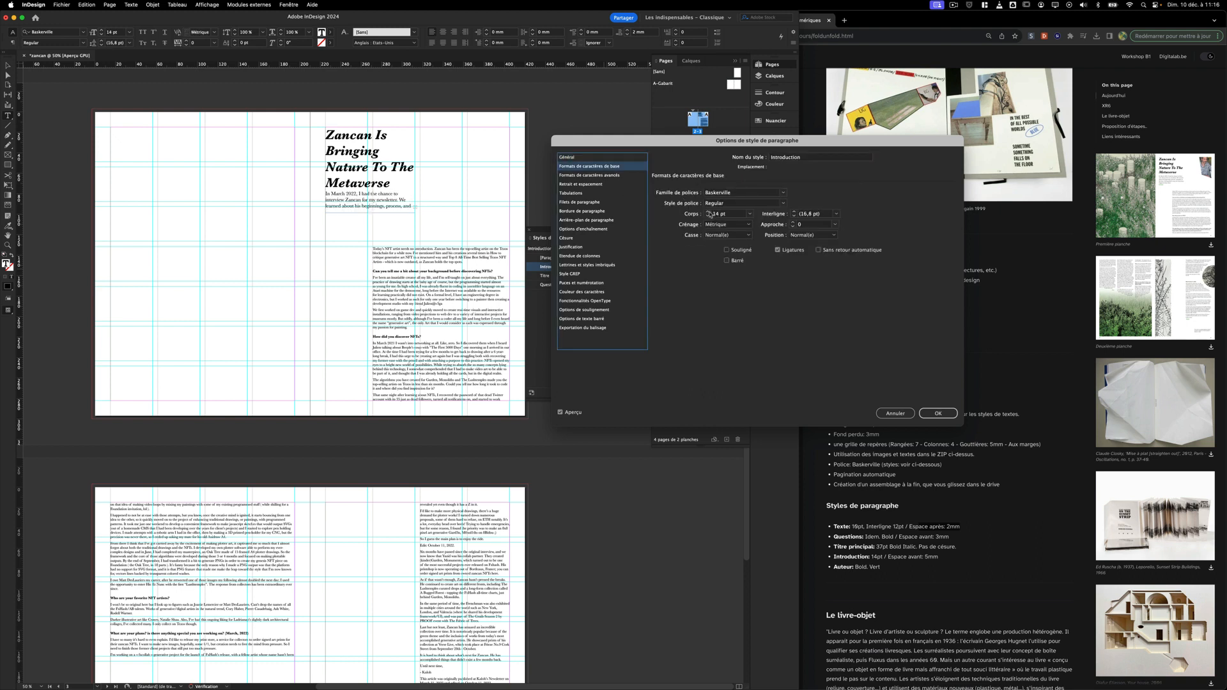
Set the Introduction style's space before to 5 mm and apply the style settings.
{"action": "left_click", "coordinate": [591, 185]}
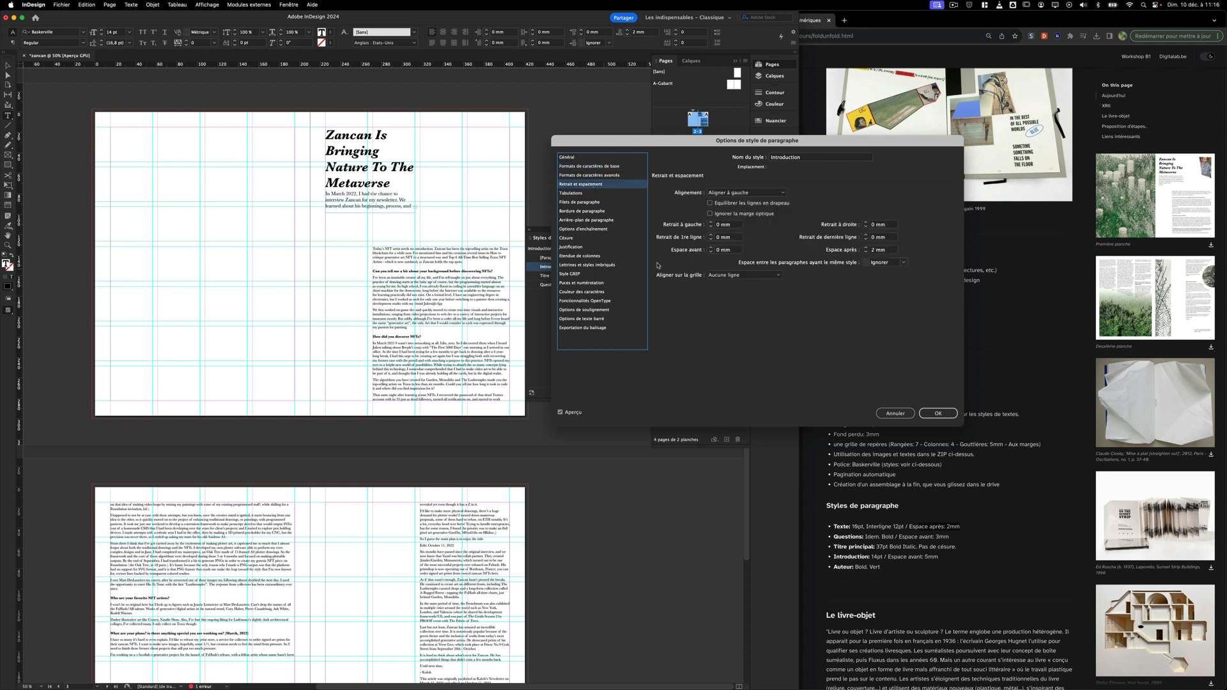
{"action": "left_click", "coordinate": [710, 247]}
{"action": "left_click", "coordinate": [710, 248]}
{"action": "left_click", "coordinate": [710, 248]}
{"action": "left_click", "coordinate": [710, 248]}
{"action": "left_click", "coordinate": [710, 248]}
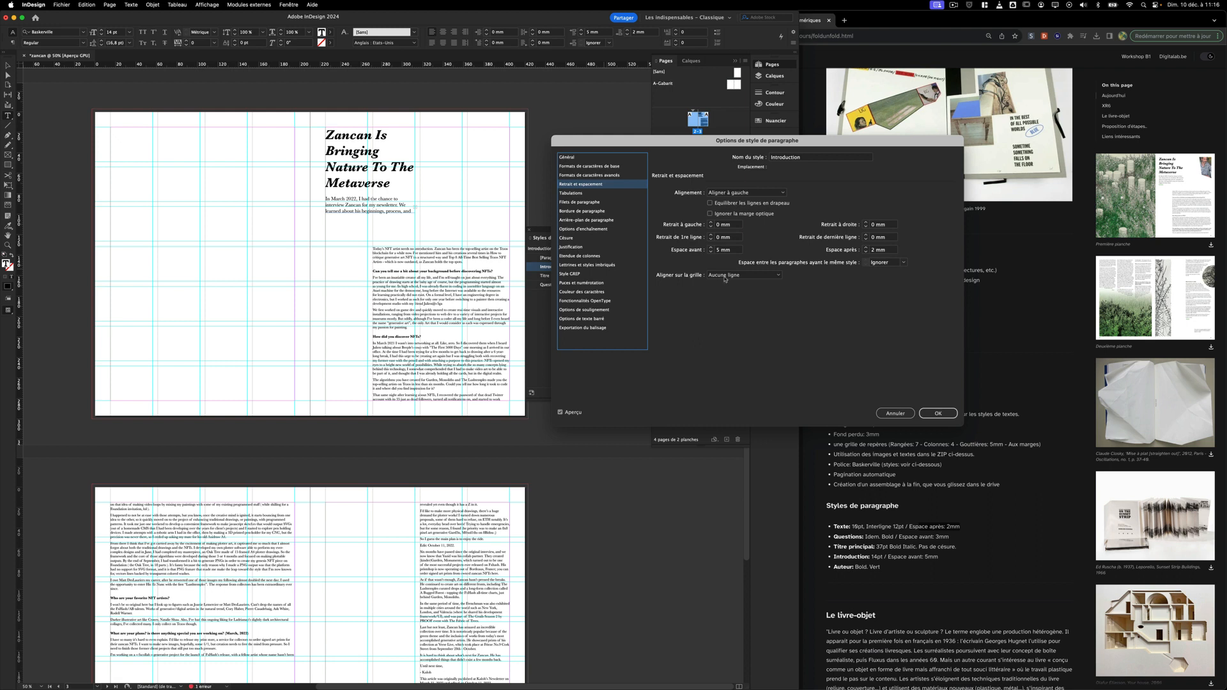
{"action": "left_click", "coordinate": [937, 414]}
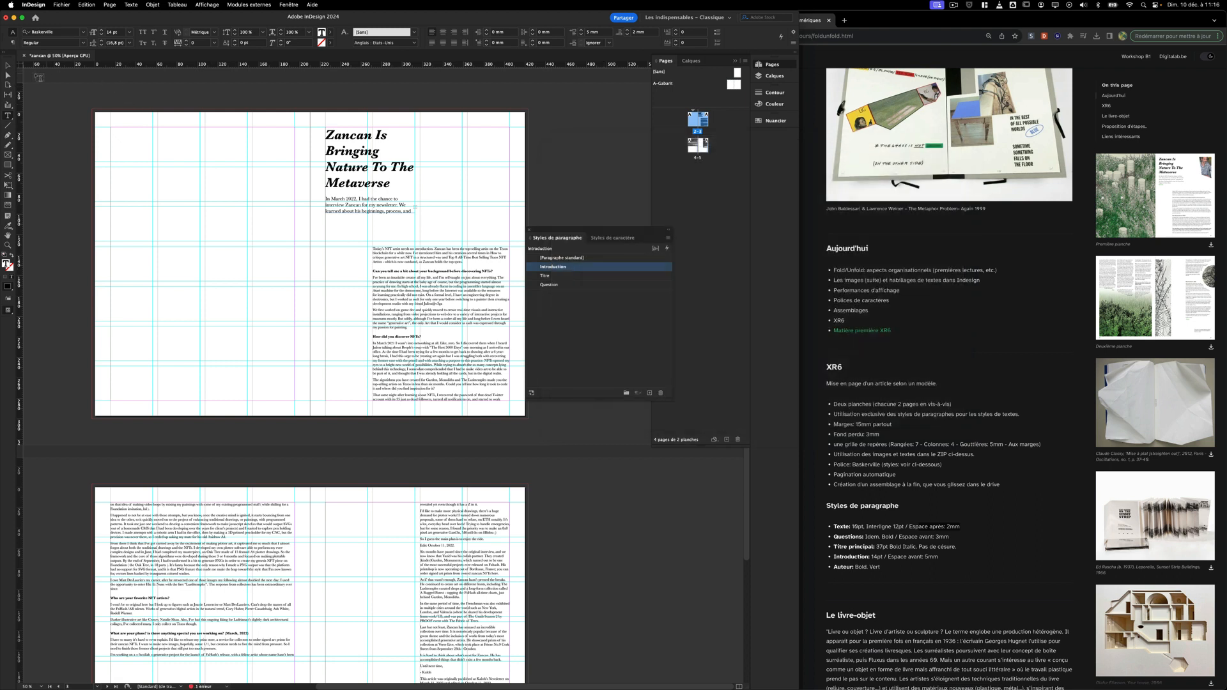
Extend the title and introduction text frame downward to about 112 mm high so the overset text fits, and deselect it.
{"action": "left_click", "coordinate": [9, 65]}
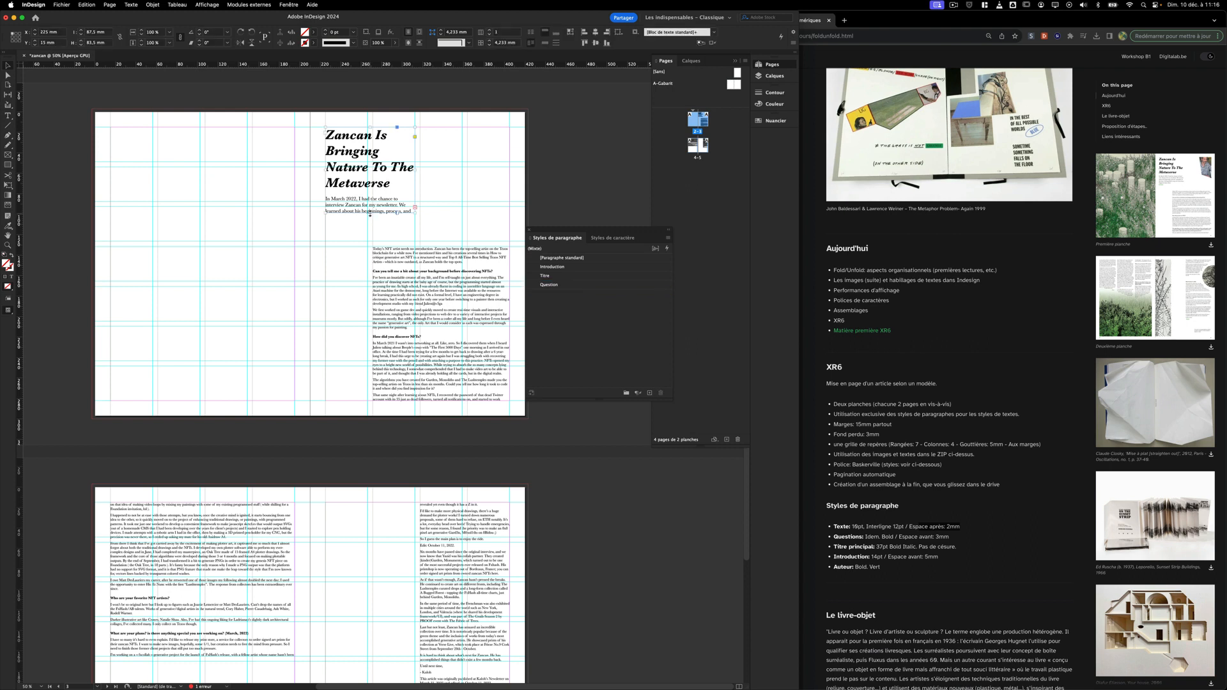
{"action": "left_click_drag", "start_coordinate": [370, 212], "coordinate": [369, 241]}
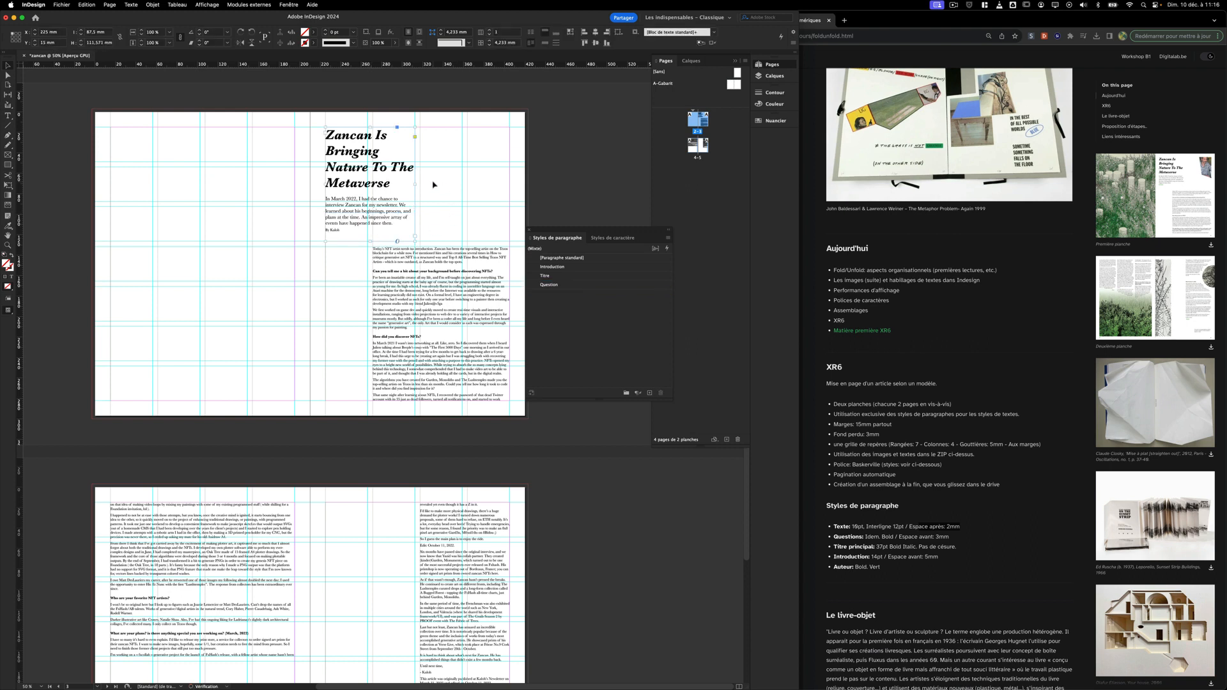
{"action": "left_click", "coordinate": [547, 190]}
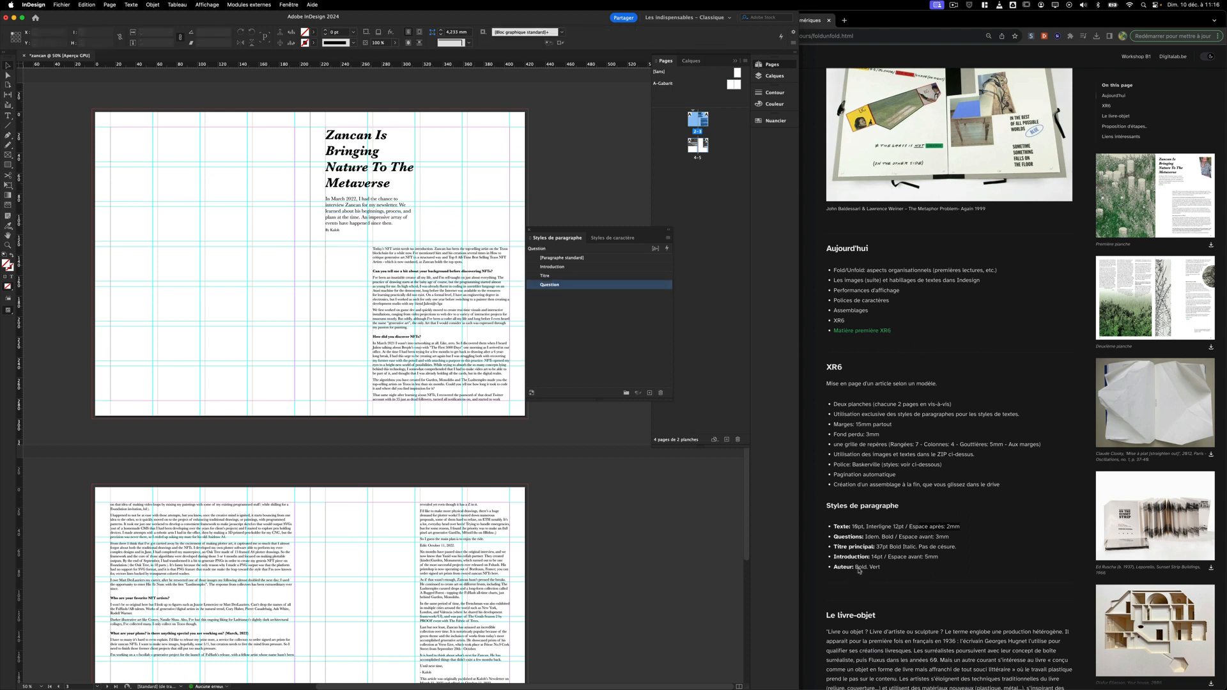
Create a new paragraph style from the author line below the introduction.
{"action": "left_click", "coordinate": [610, 258]}
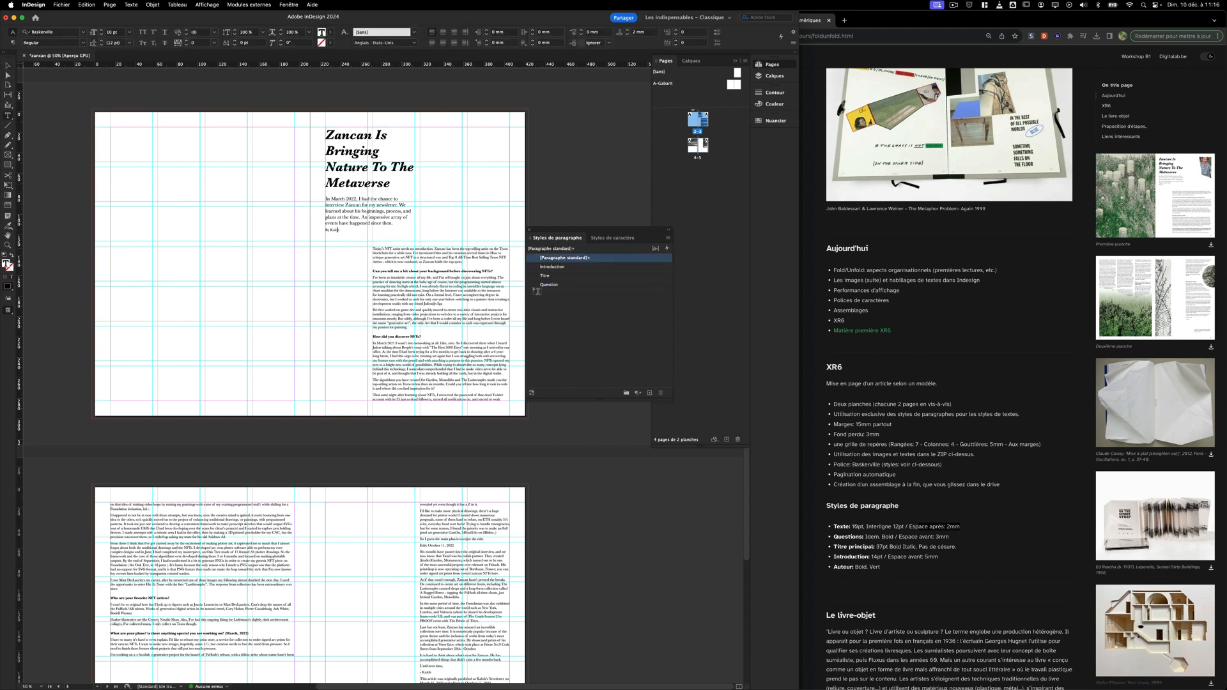
{"action": "left_click", "coordinate": [649, 392]}
{"action": "double_click", "coordinate": [574, 258]}
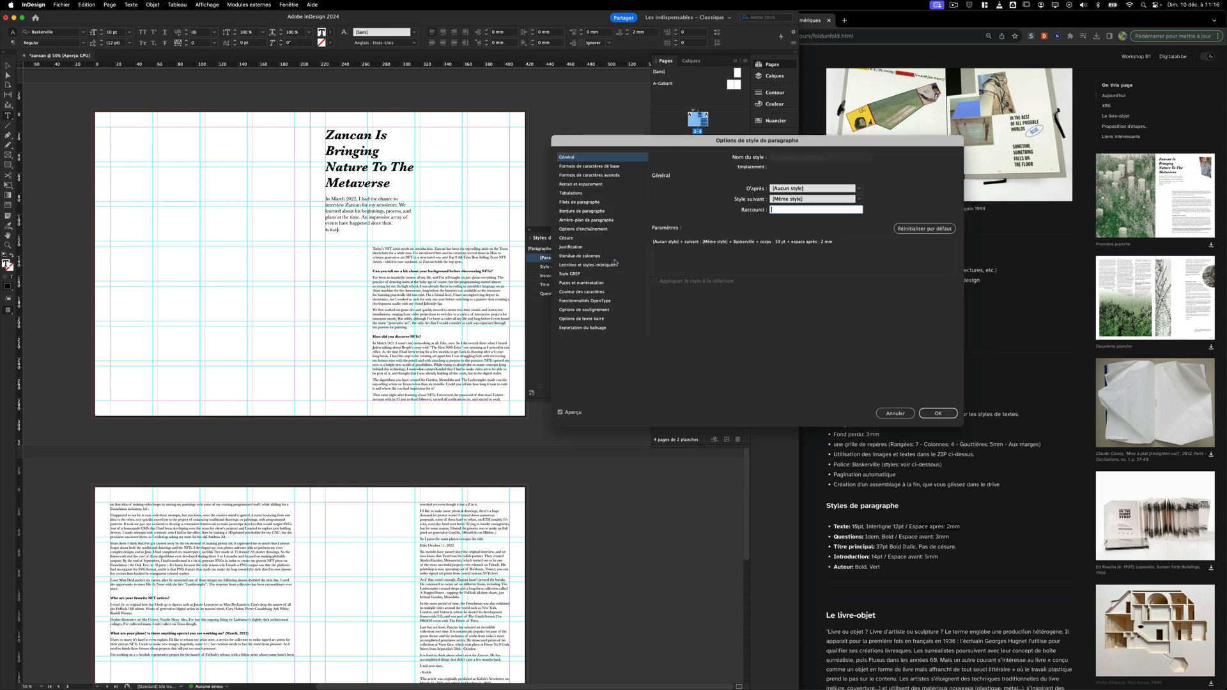
{"action": "left_click", "coordinate": [610, 167]}
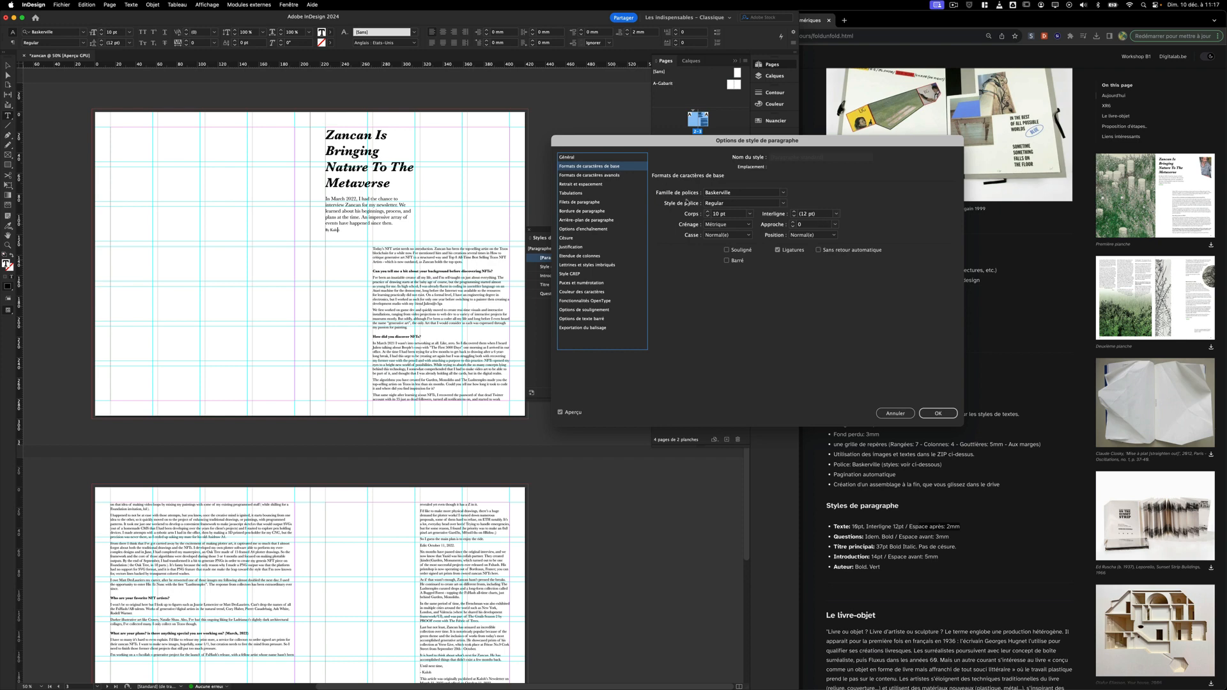
{"action": "left_click", "coordinate": [782, 205]}
{"action": "left_click", "coordinate": [722, 247]}
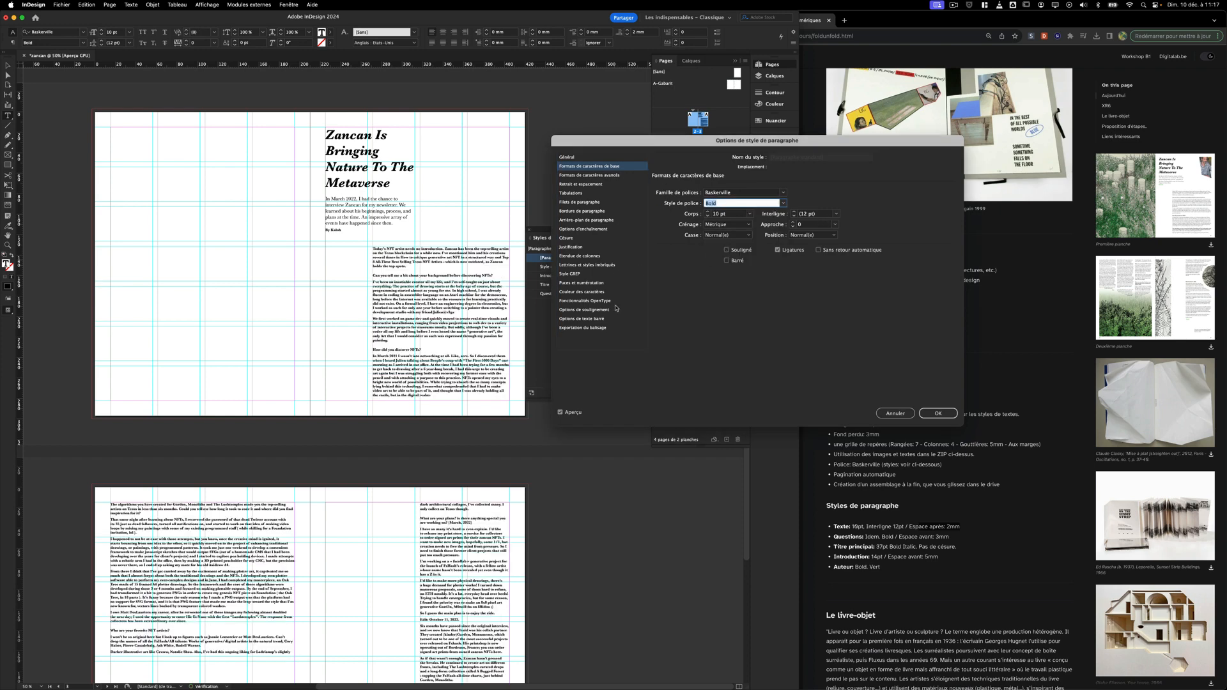
{"action": "left_click", "coordinate": [578, 291]}
{"action": "left_click", "coordinate": [751, 247]}
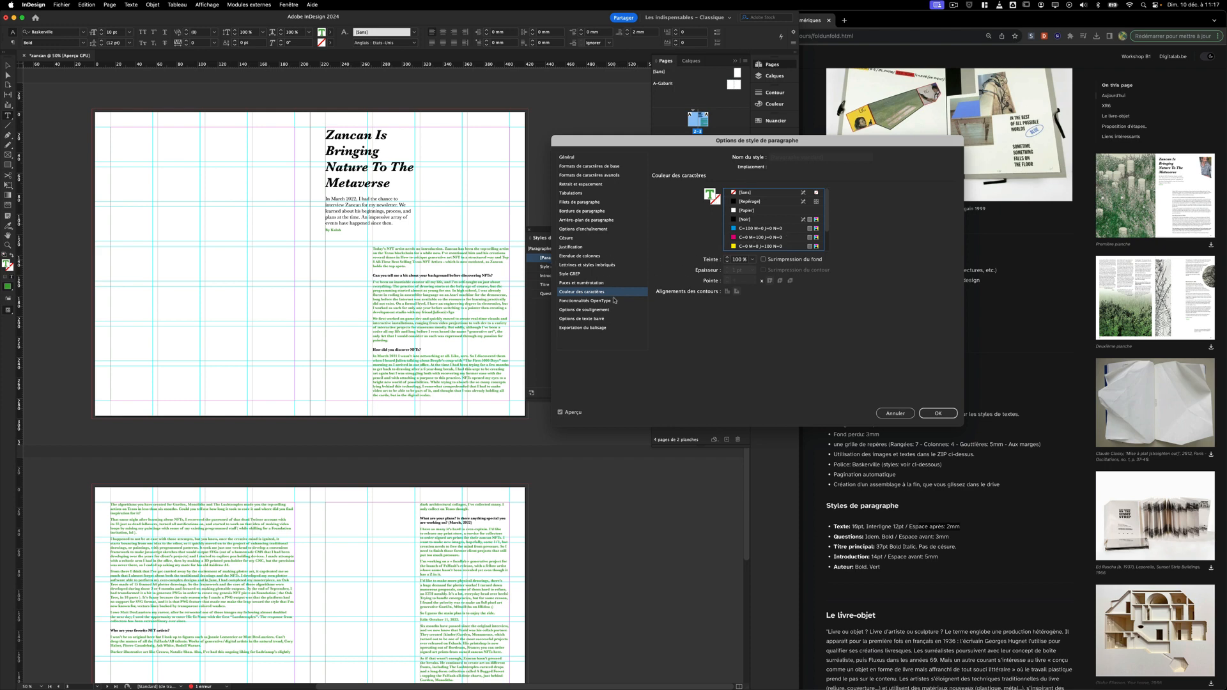
{"action": "left_click", "coordinate": [893, 414]}
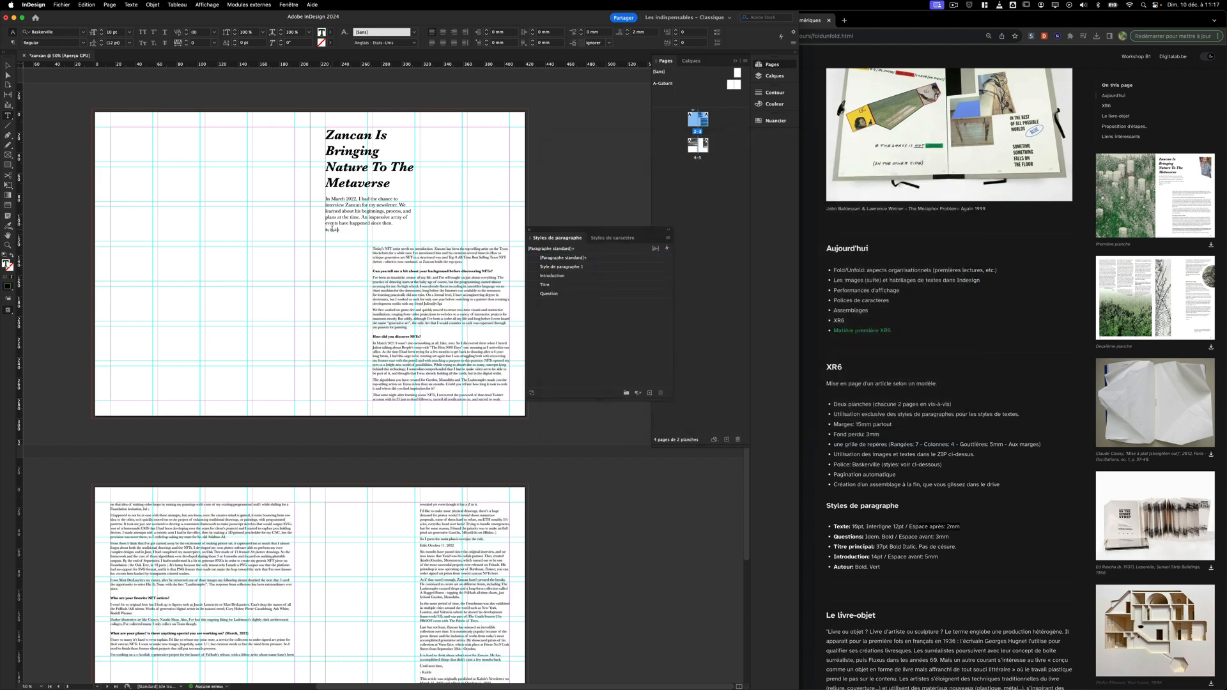
Apply the newly created paragraph style to the author line and rename the style auteur.
{"action": "left_click", "coordinate": [358, 237]}
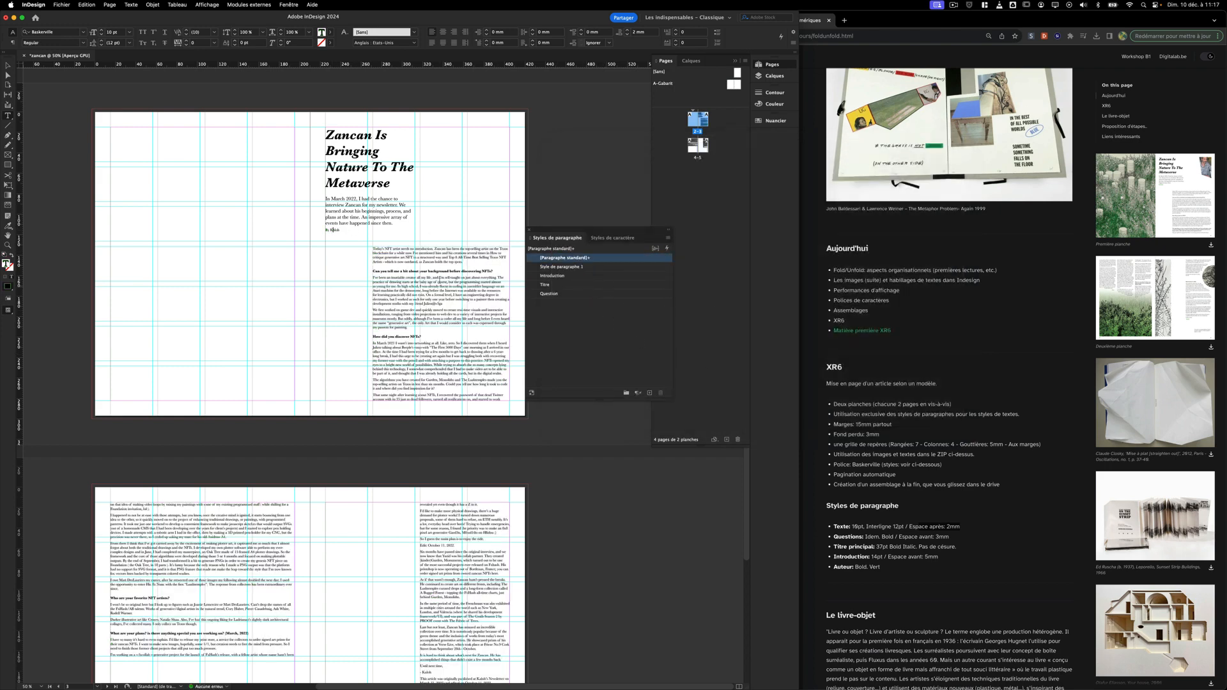
{"action": "left_click", "coordinate": [575, 267]}
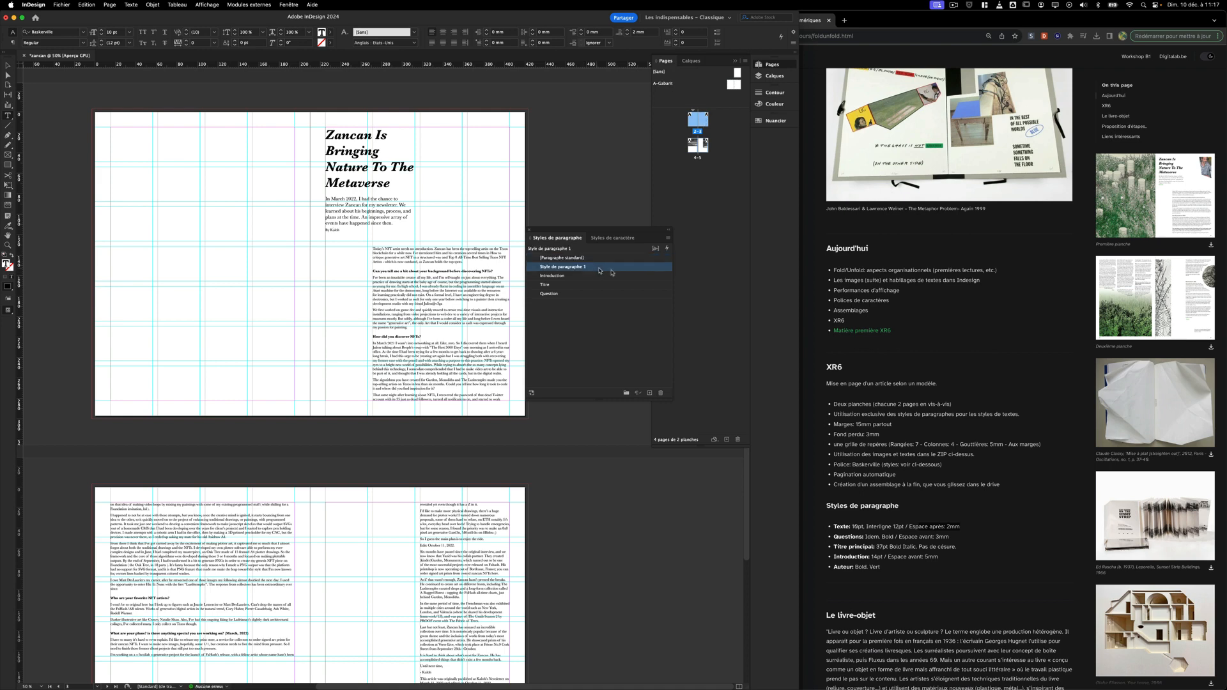
{"action": "double_click", "coordinate": [625, 270]}
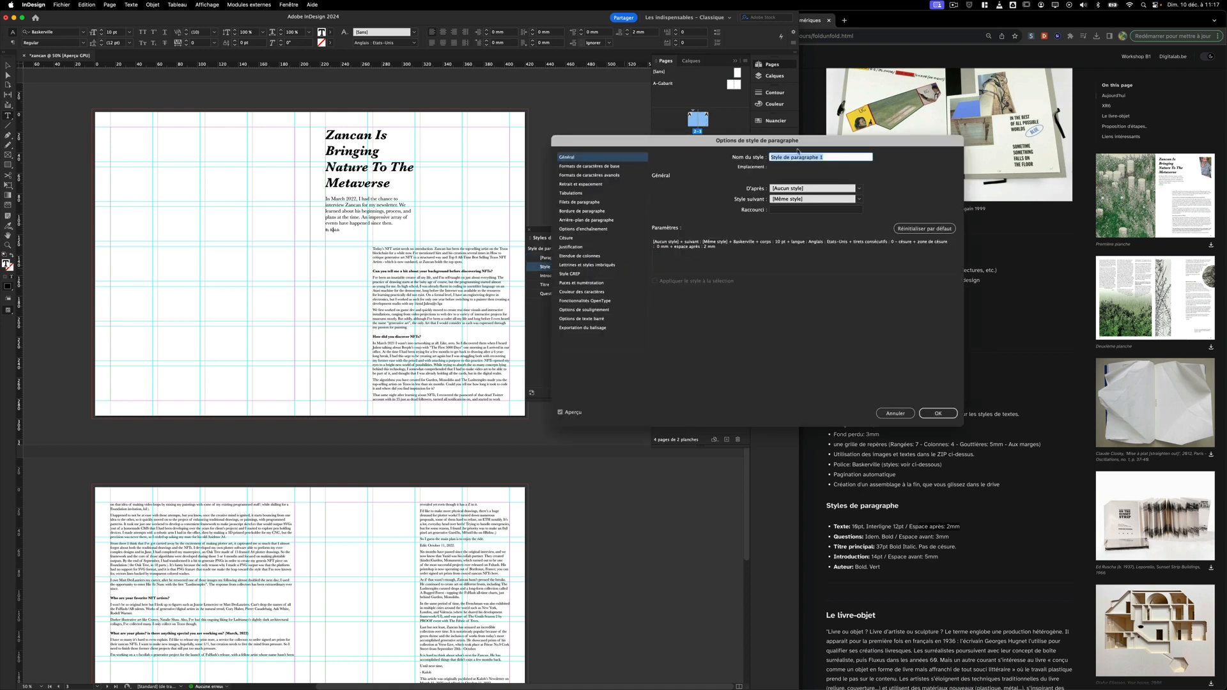
{"action": "type", "text": "auteur"}
Give the auteur style a Bold font style and the green C=75 M=5 J=100 N=0 character colour, and apply the settings.
{"action": "left_click", "coordinate": [590, 168]}
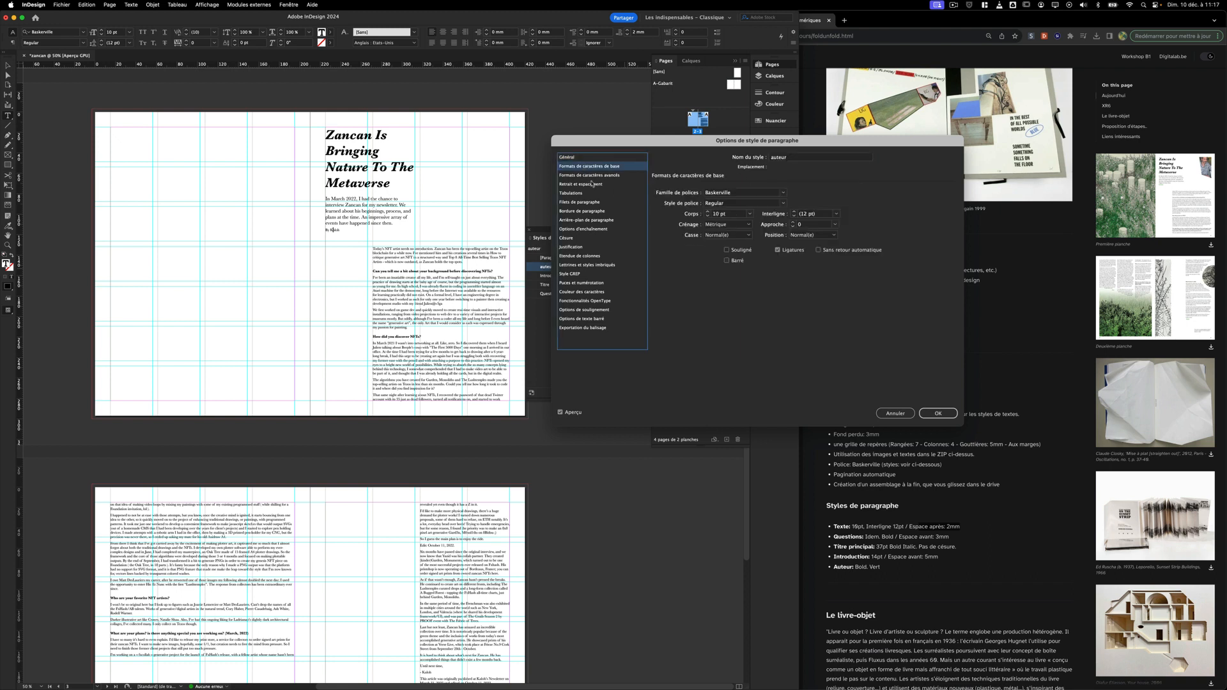
{"action": "left_click", "coordinate": [783, 203]}
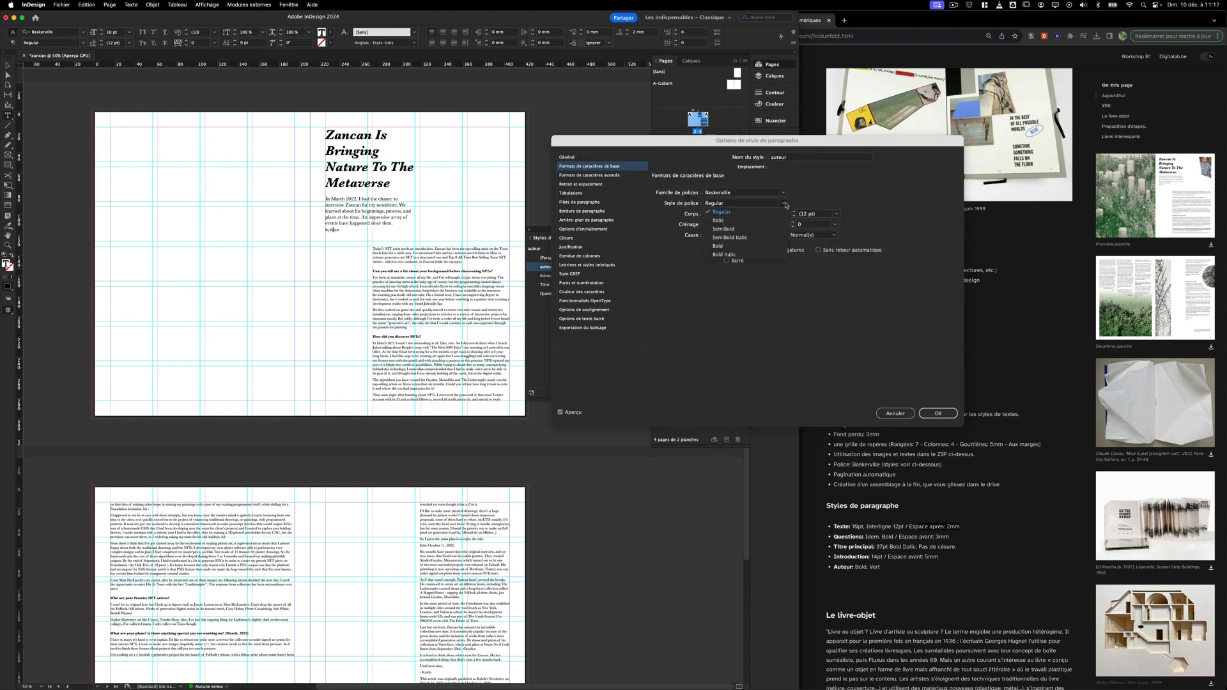
{"action": "left_click", "coordinate": [729, 248]}
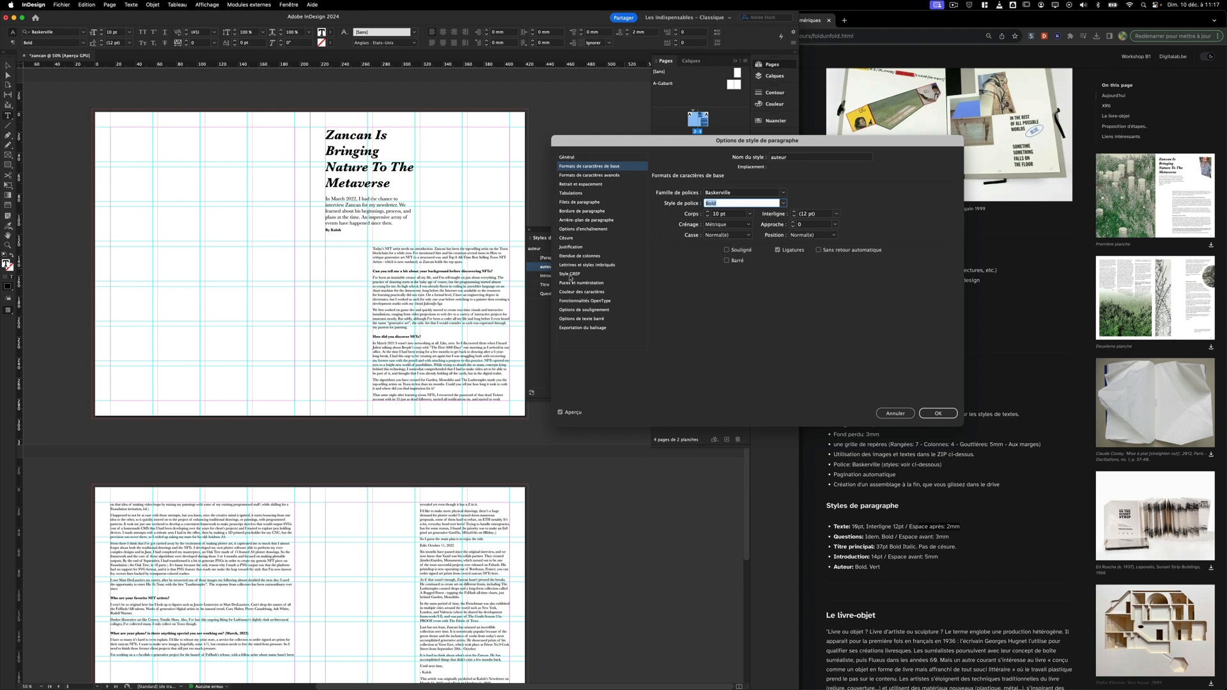
{"action": "left_click", "coordinate": [581, 292]}
{"action": "scroll", "coordinate": [744, 249], "scroll_direction": "down", "scroll_amount": 2}
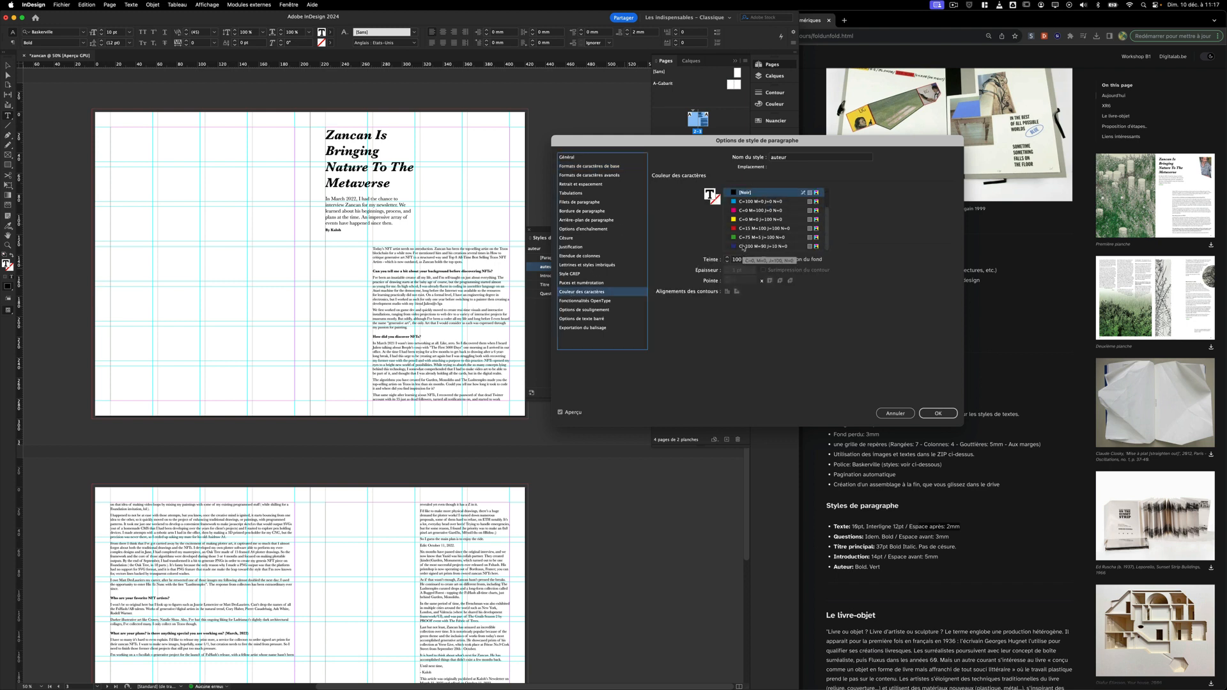
{"action": "left_click", "coordinate": [745, 239]}
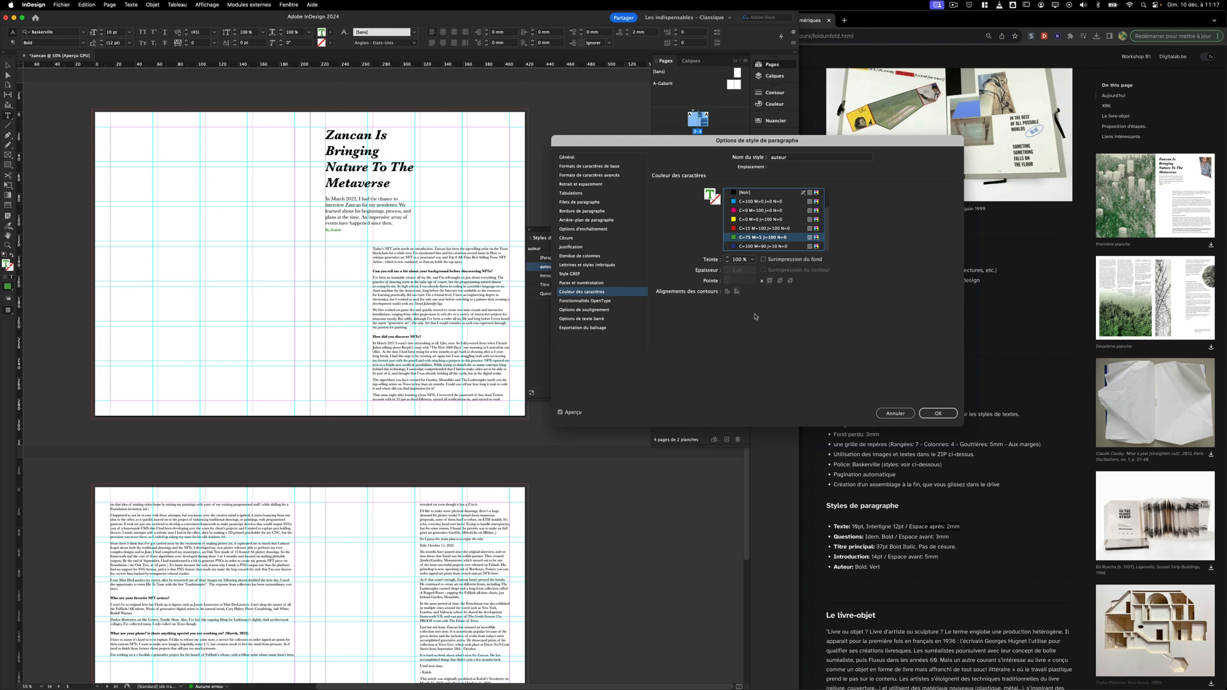
{"action": "left_click", "coordinate": [938, 413]}
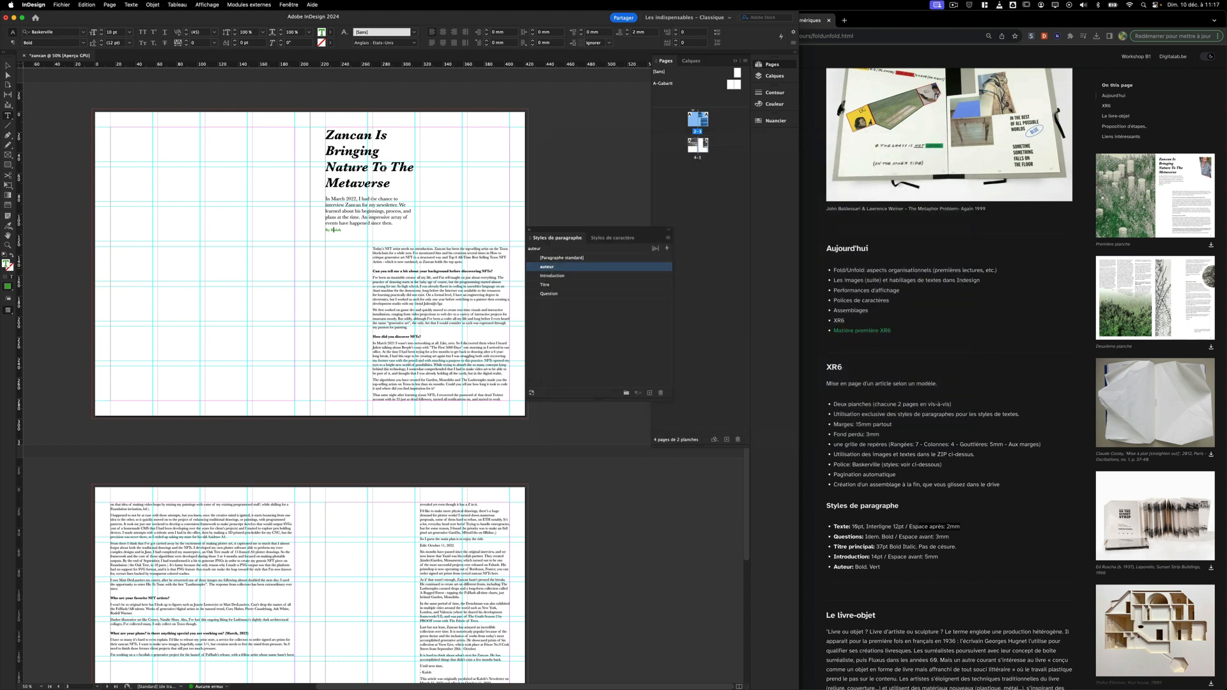
Review both spreads in preview mode without guides, and return to the view with guides.
{"action": "left_click", "coordinate": [7, 65]}
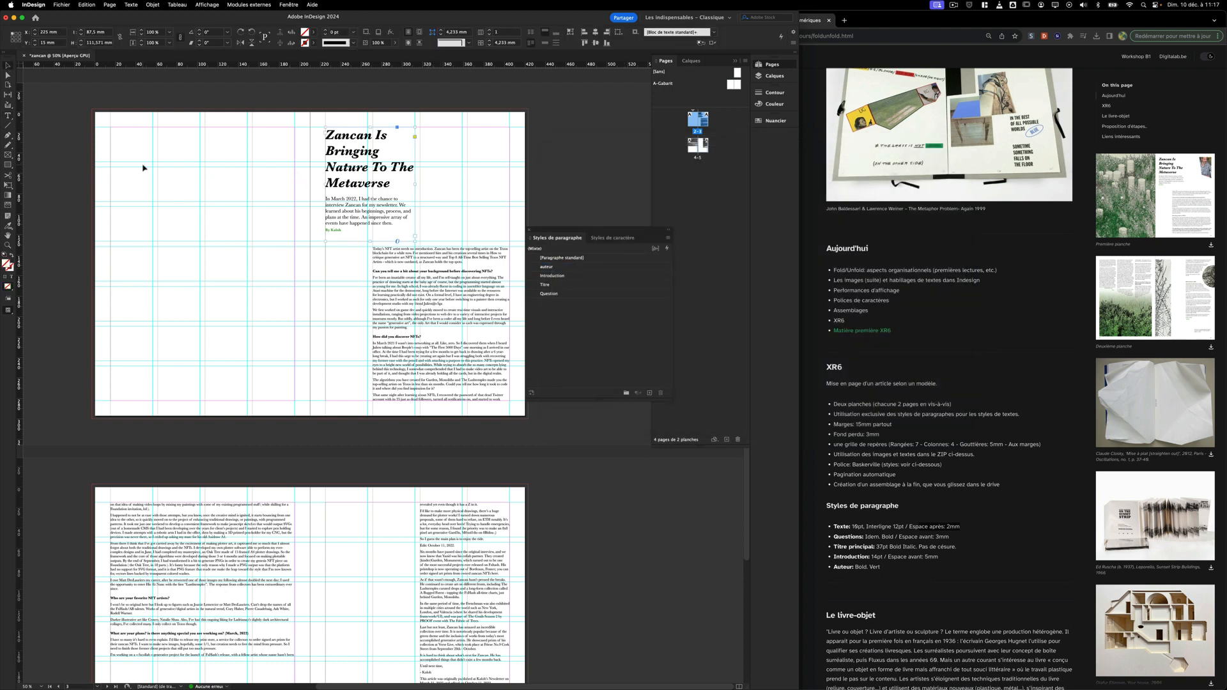
{"action": "left_click", "coordinate": [137, 154]}
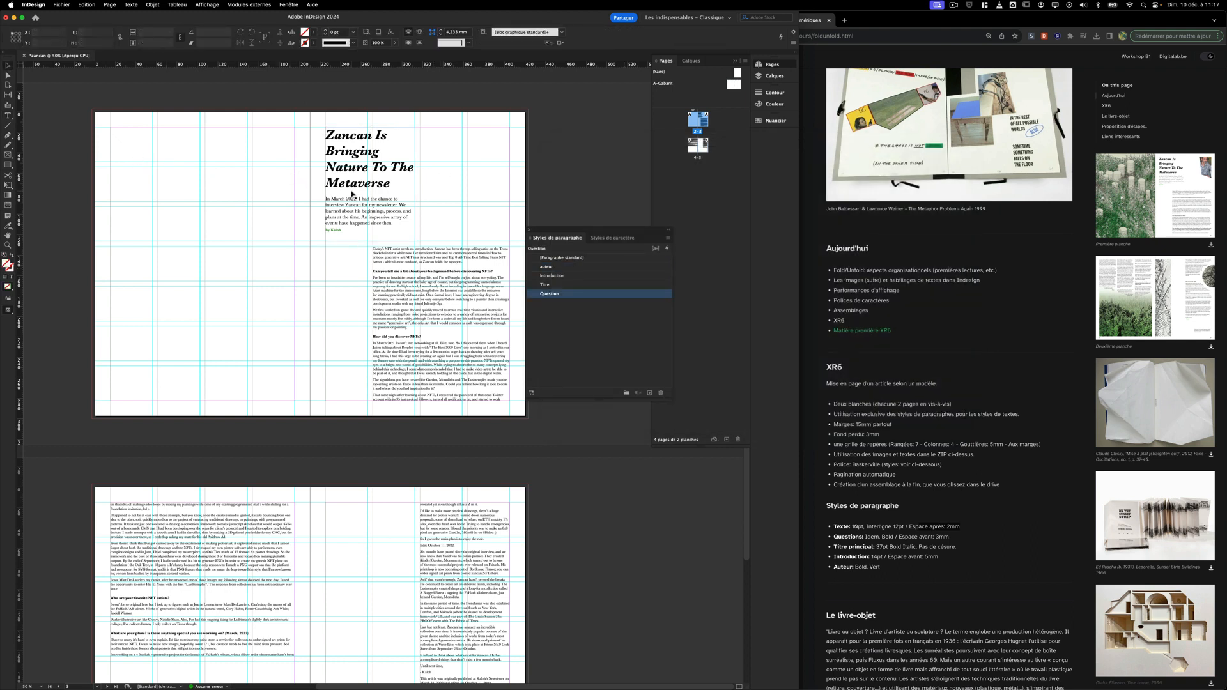
{"action": "key", "text": "w"}
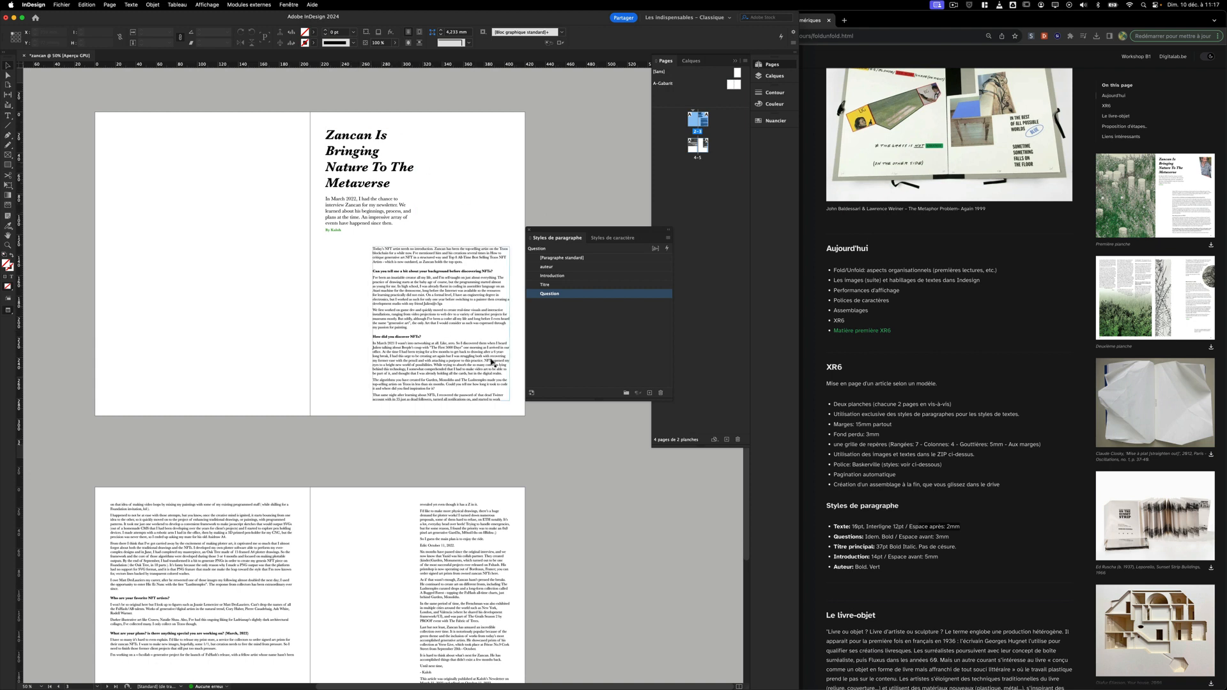
{"action": "scroll", "coordinate": [458, 338], "scroll_direction": "down", "scroll_amount": 3}
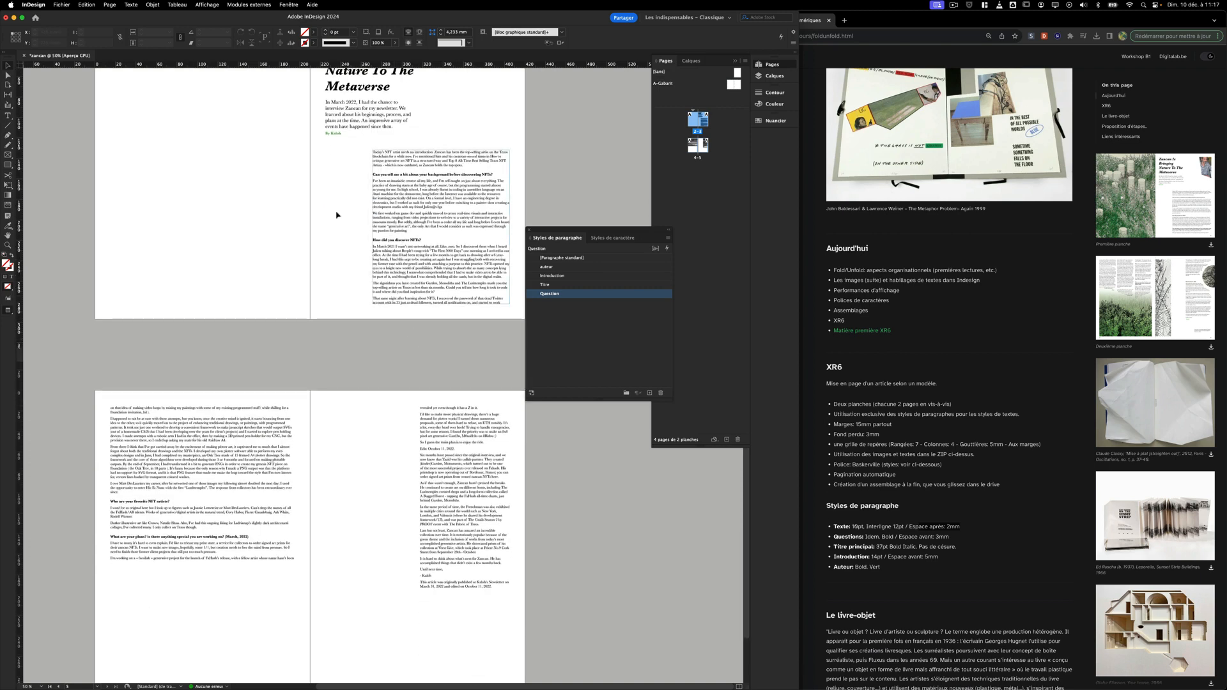
{"action": "scroll", "coordinate": [329, 269], "scroll_direction": "up", "scroll_amount": 3}
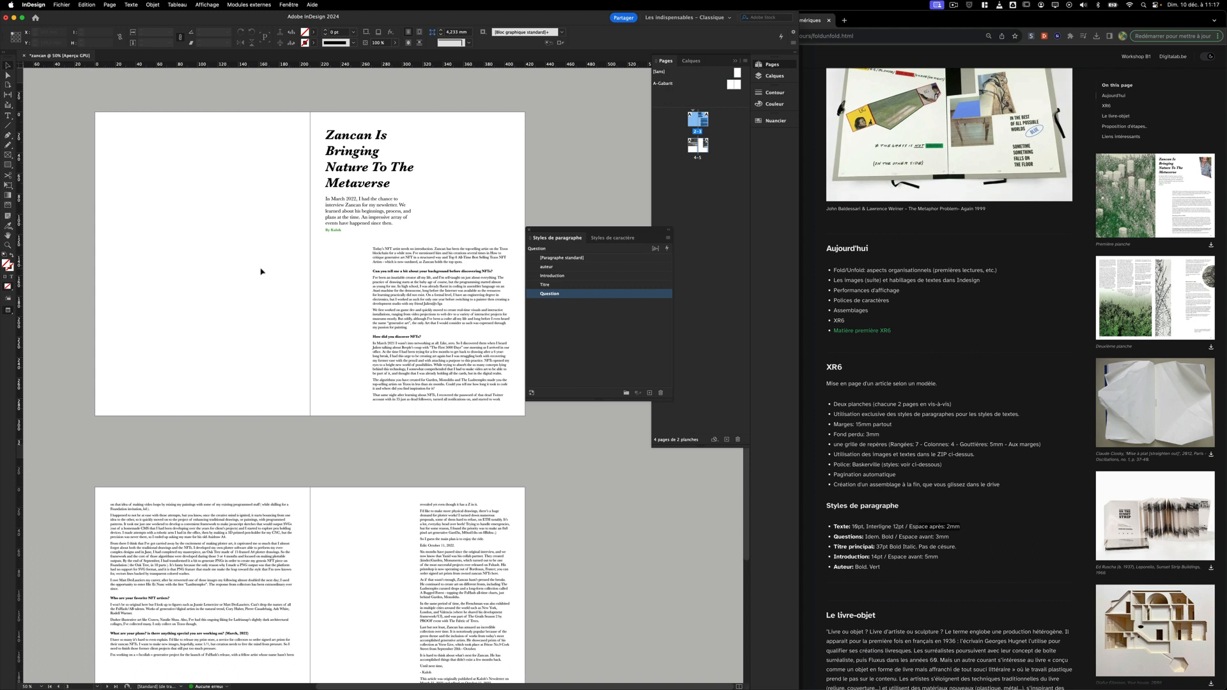
{"action": "key", "text": "w"}
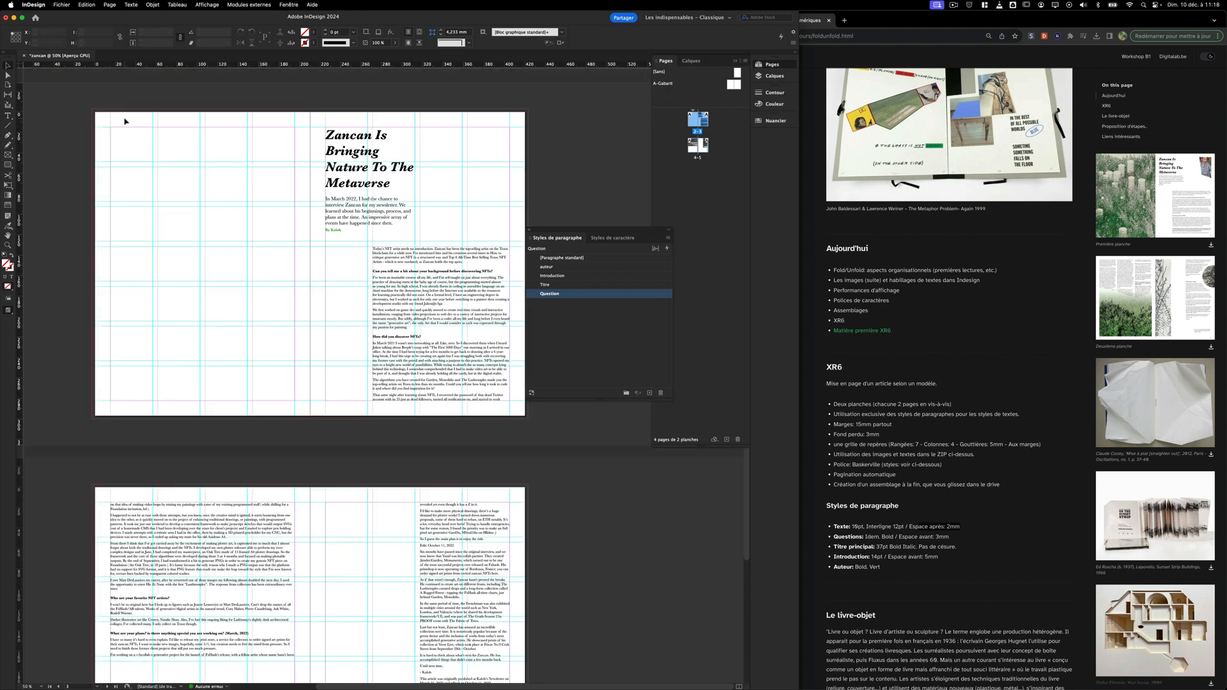
Place zancan00.png from the images folder on the first spread's left page, starting at the upper bleed corner, about 213 mm wide.
{"action": "left_click", "coordinate": [61, 4]}
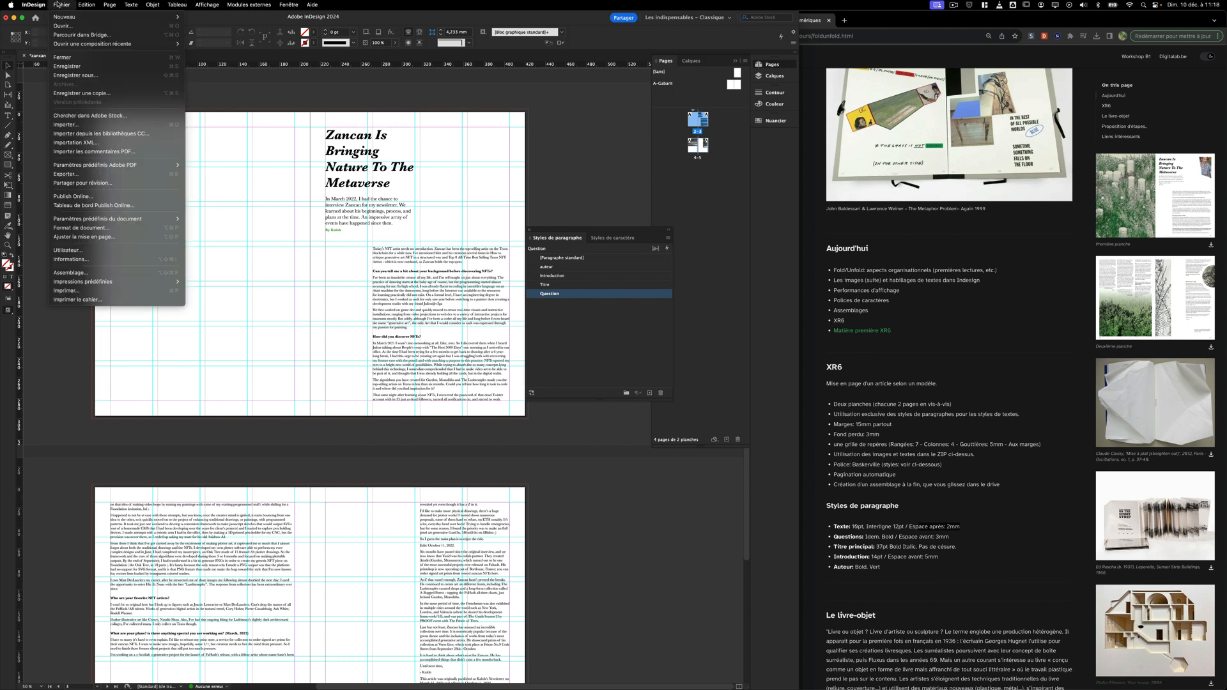
{"action": "left_click", "coordinate": [100, 126]}
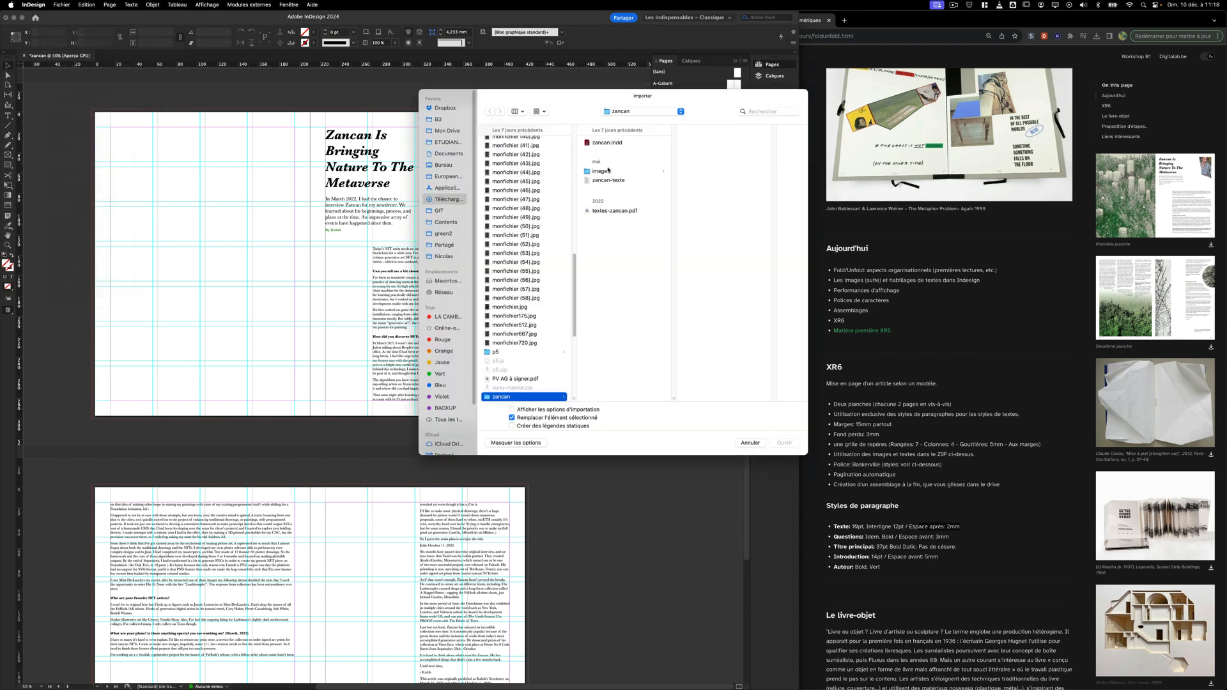
{"action": "left_click", "coordinate": [708, 152]}
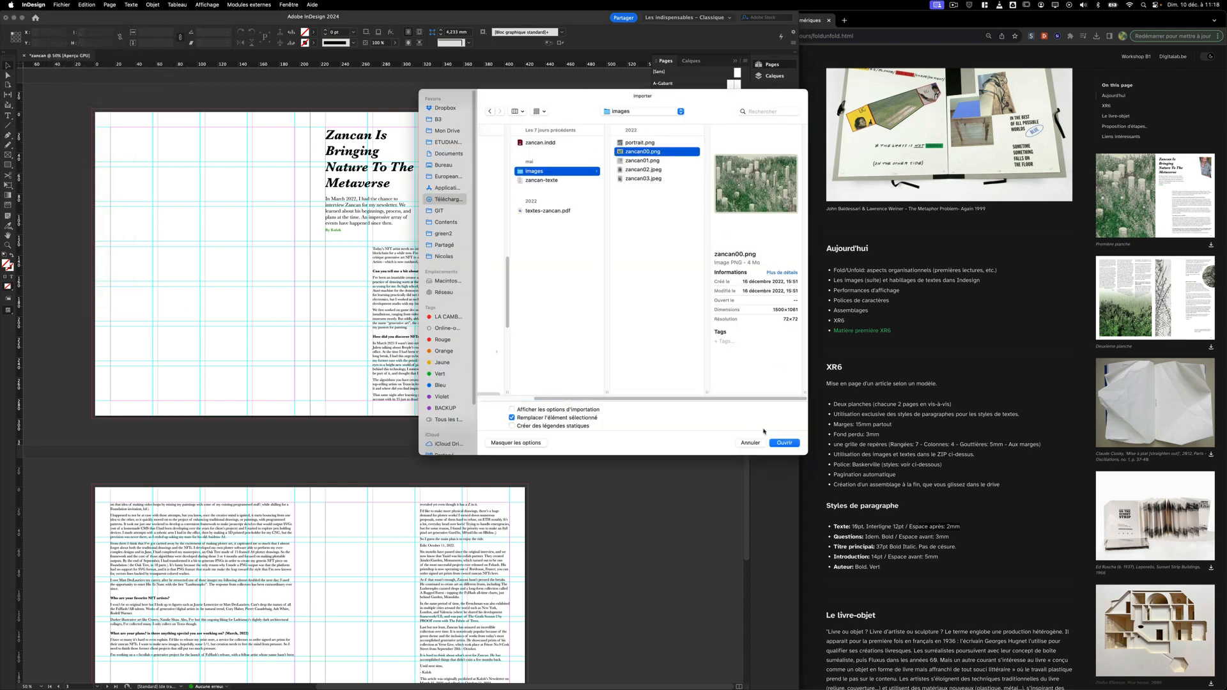
{"action": "left_click", "coordinate": [793, 445]}
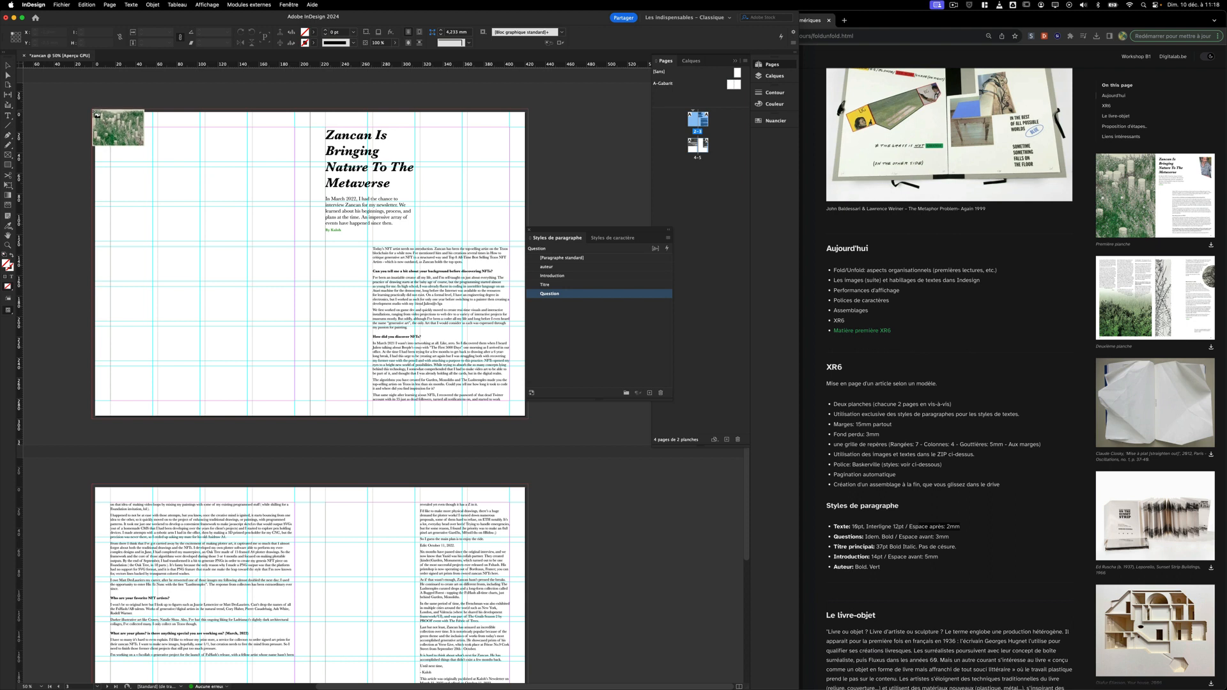
{"action": "left_click_drag", "start_coordinate": [97, 114], "coordinate": [310, 315]}
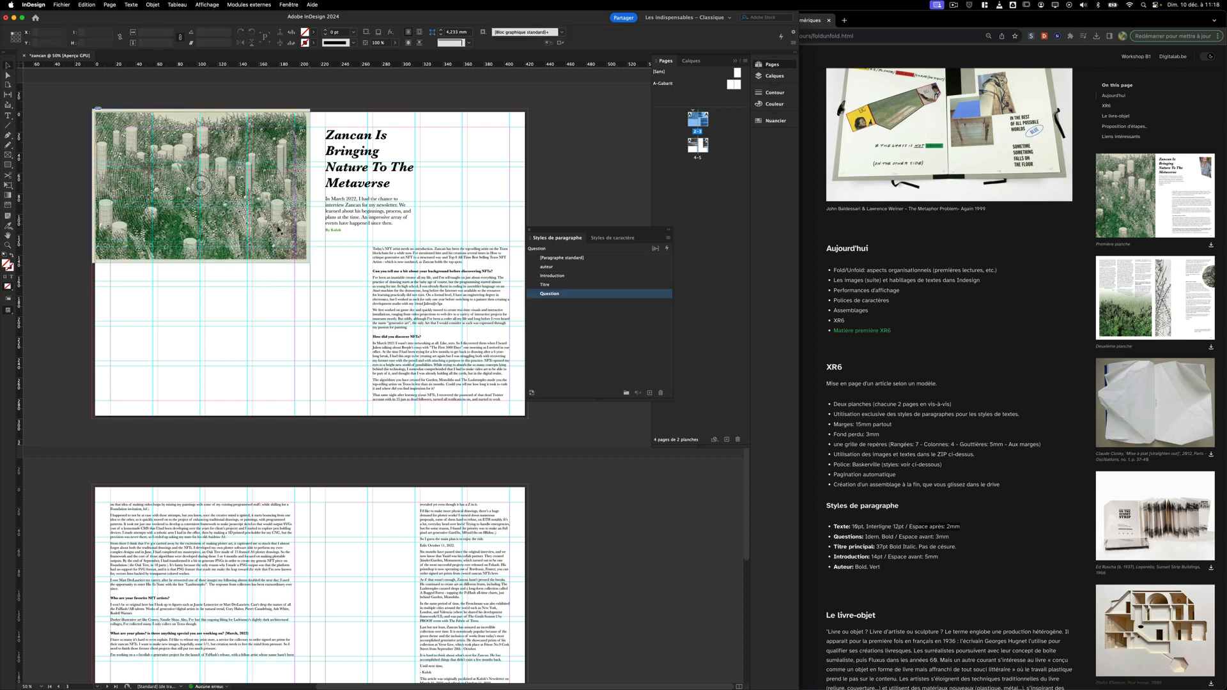
{"action": "left_click", "coordinate": [225, 232]}
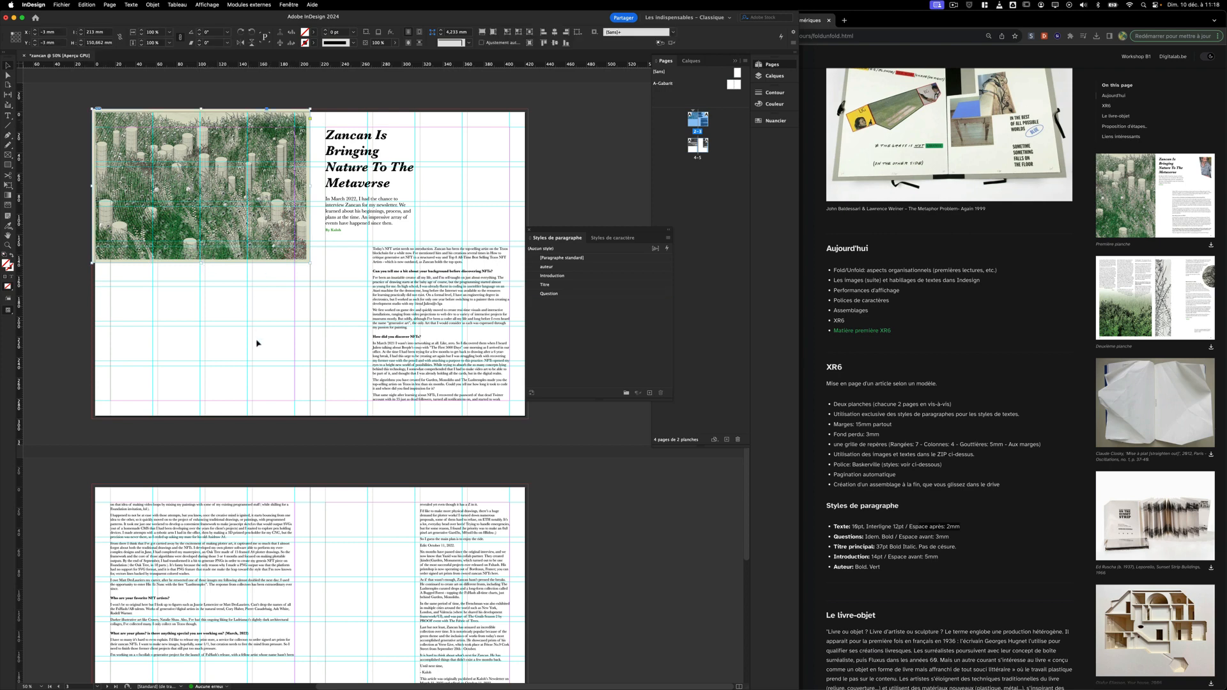
{"action": "left_click", "coordinate": [224, 340]}
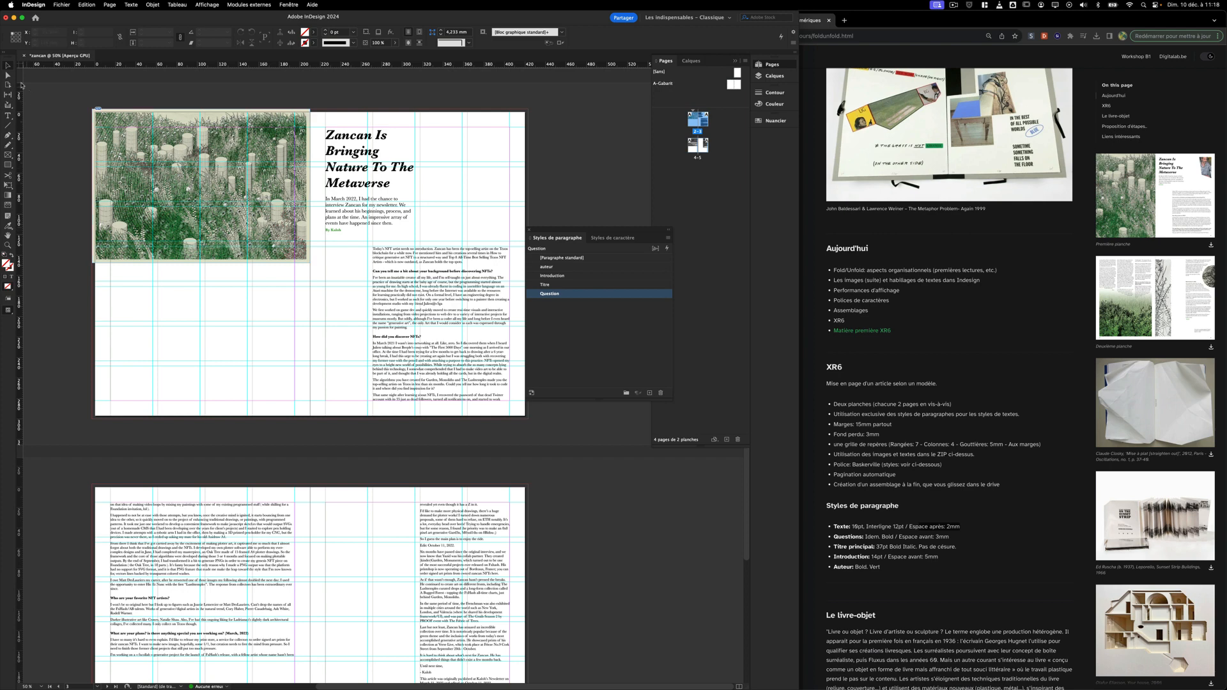
{"action": "left_click", "coordinate": [219, 225]}
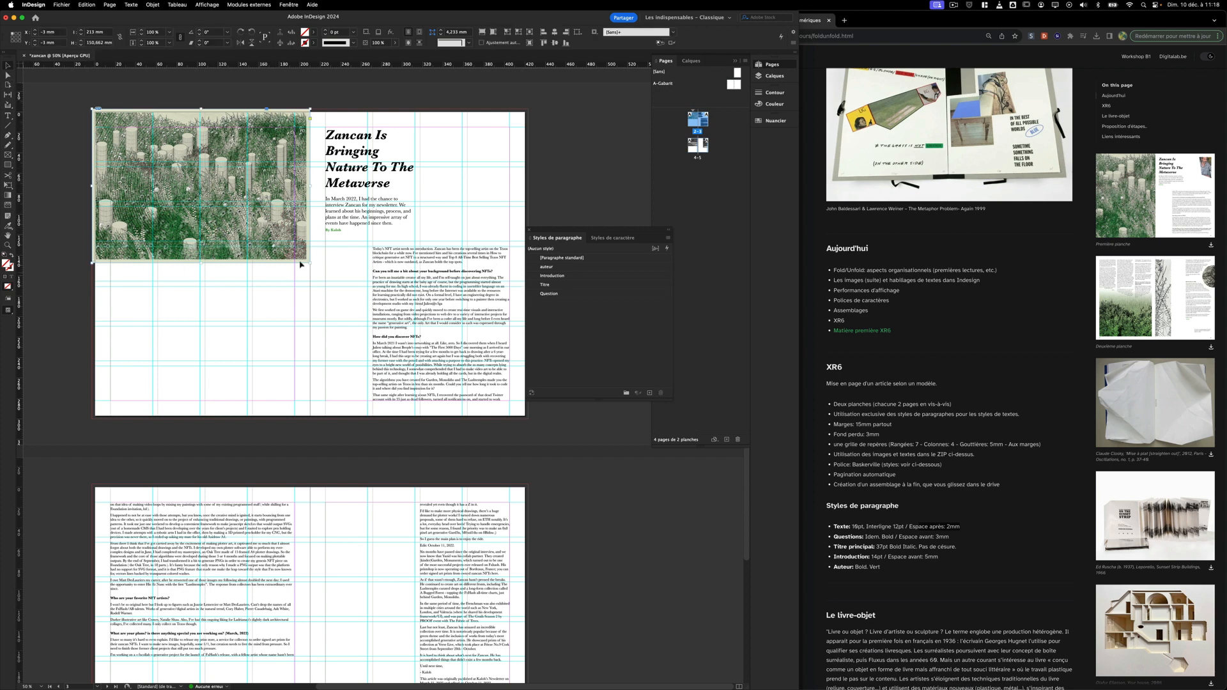
{"action": "left_click", "coordinate": [198, 185]}
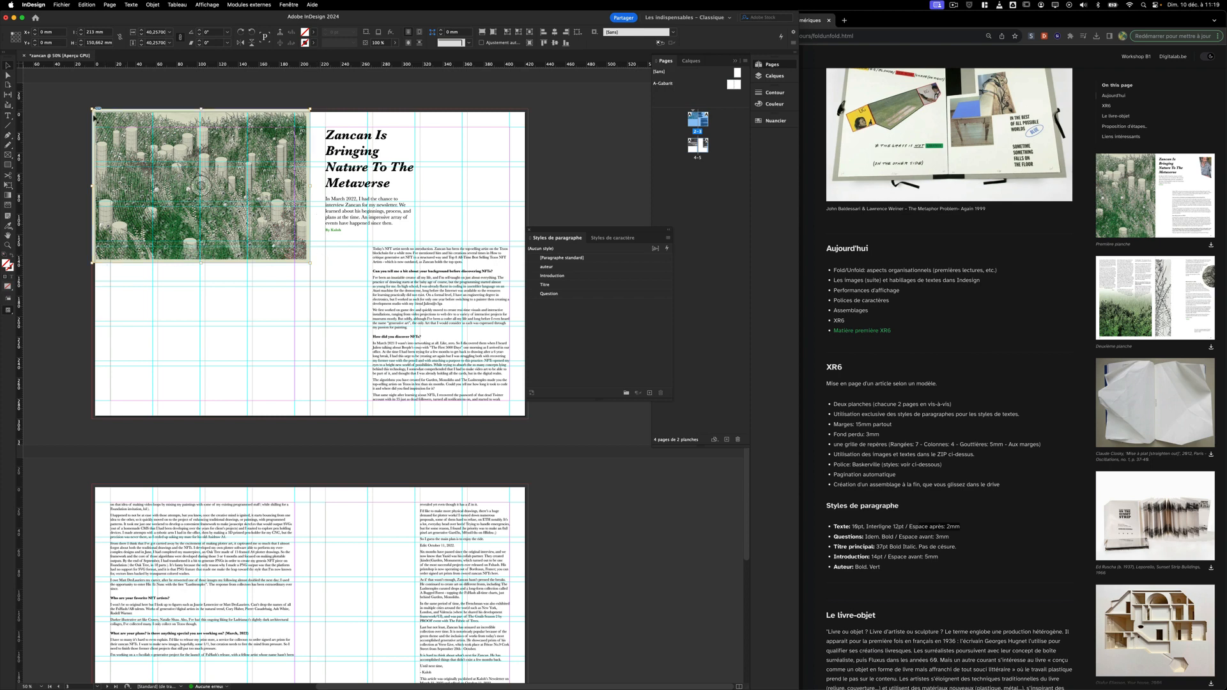
{"action": "left_click", "coordinate": [236, 340]}
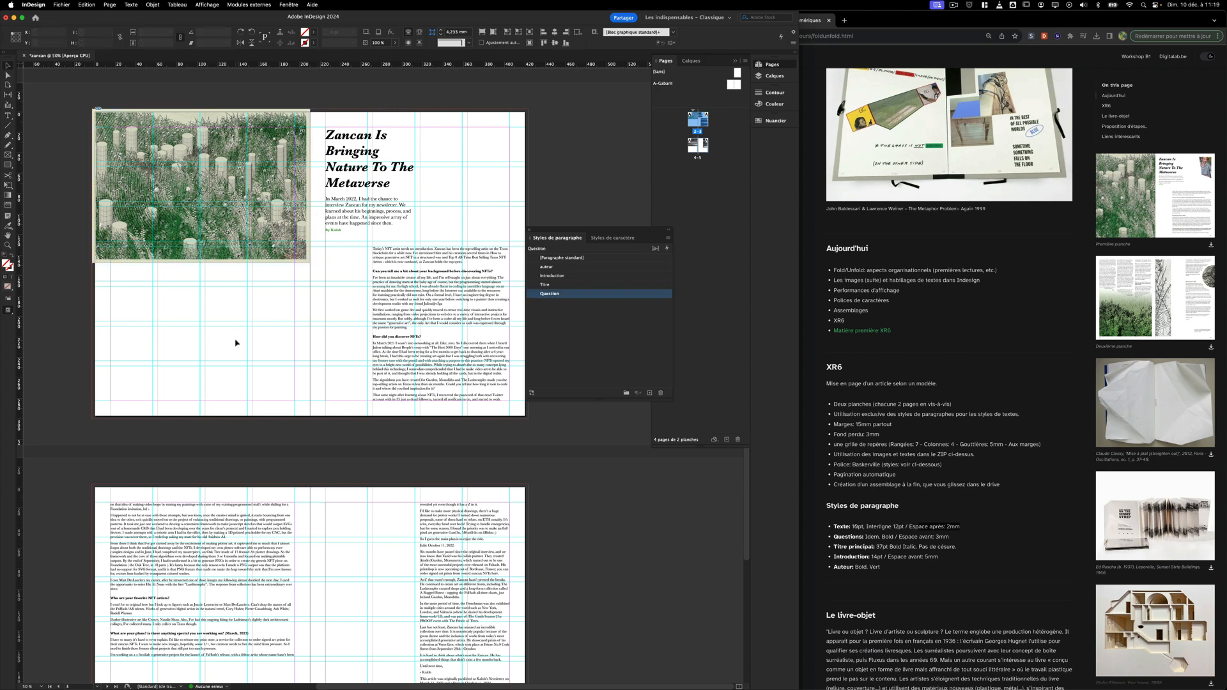
Try extending the placed image's frame down to the lower bleed line of the left page, and undo it.
{"action": "left_click", "coordinate": [225, 253]}
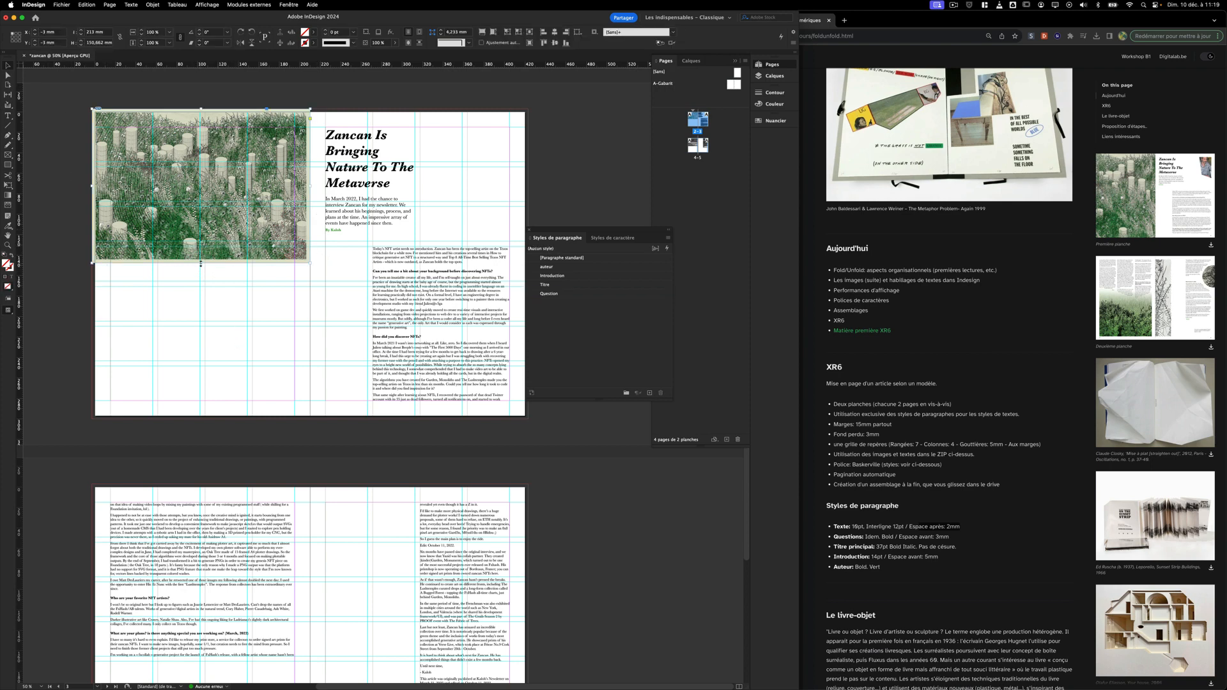
{"action": "left_click_drag", "start_coordinate": [201, 262], "coordinate": [198, 421]}
{"action": "key", "text": "super+z"}
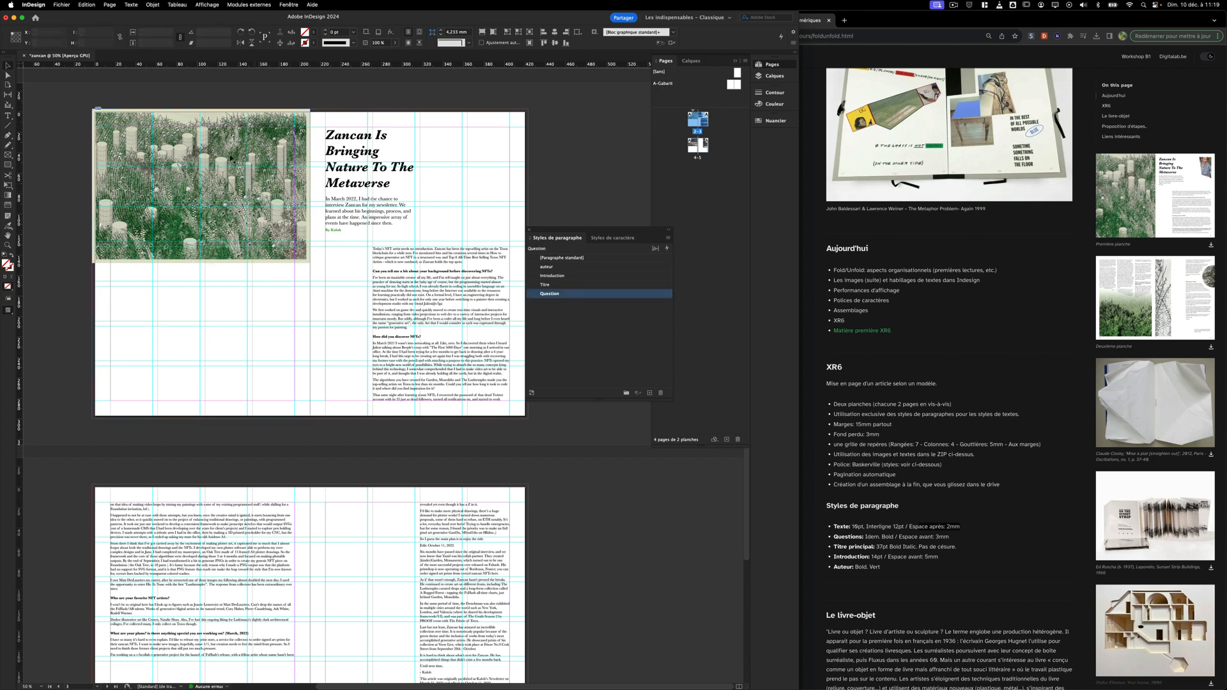
Enlarge the image content inside its frame to about 235.5 mm wide.
{"action": "left_click", "coordinate": [206, 268]}
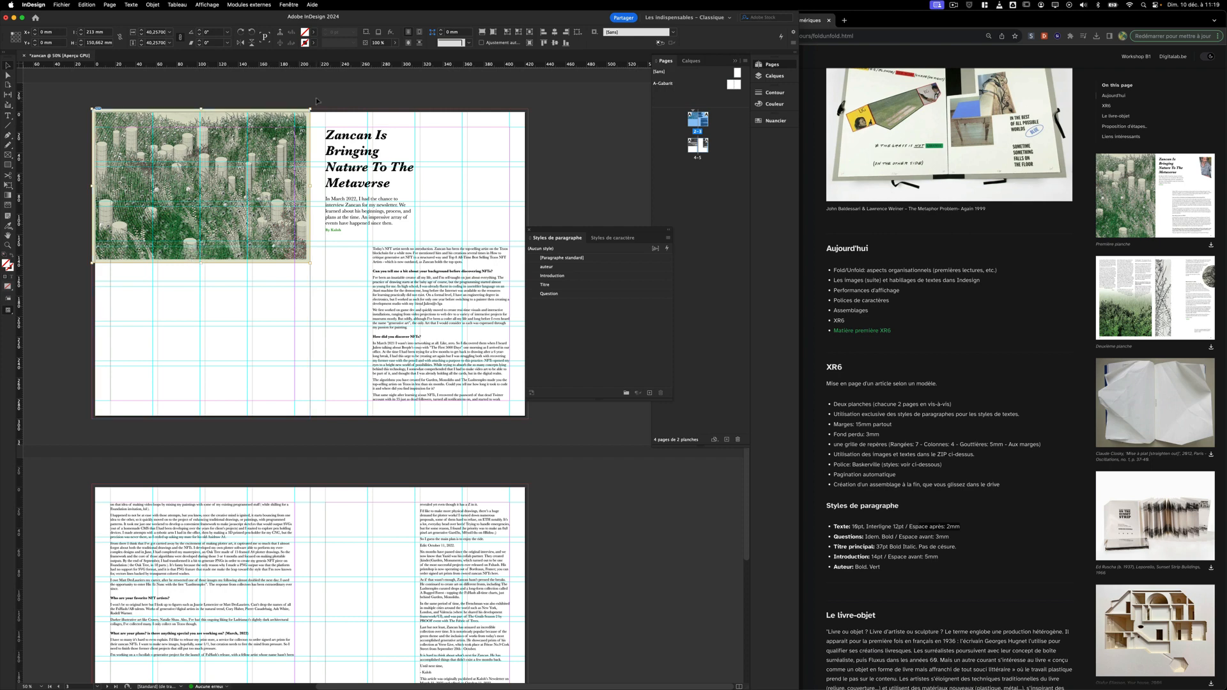
{"action": "left_click_drag", "start_coordinate": [333, 98], "coordinate": [333, 98]}
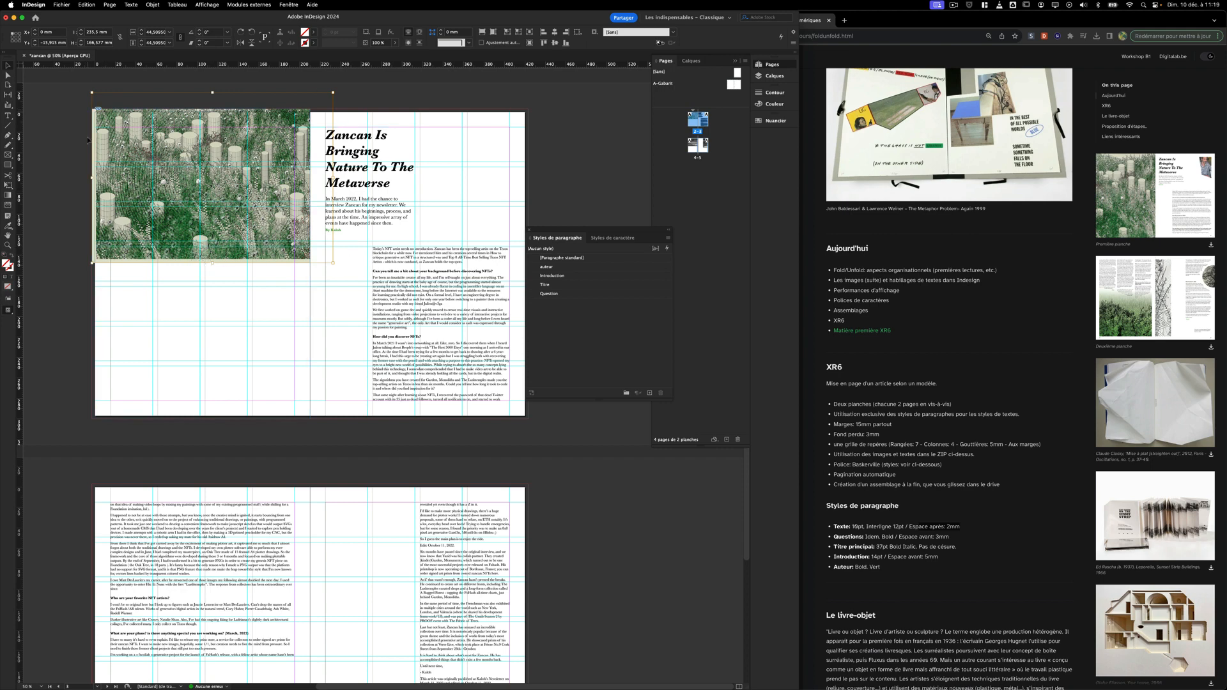
{"action": "left_click", "coordinate": [118, 310]}
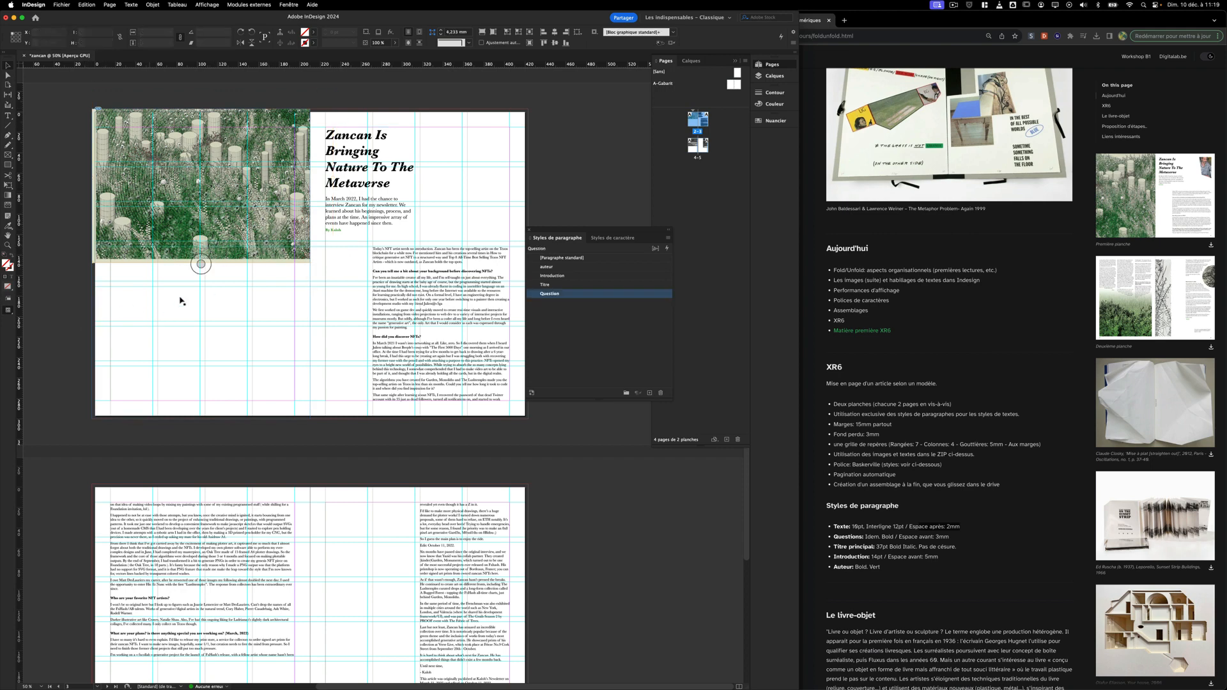
Extend the image frame to the page's lower bleed line, 303 mm high, and fill the frame proportionally with the image.
{"action": "left_click", "coordinate": [200, 264]}
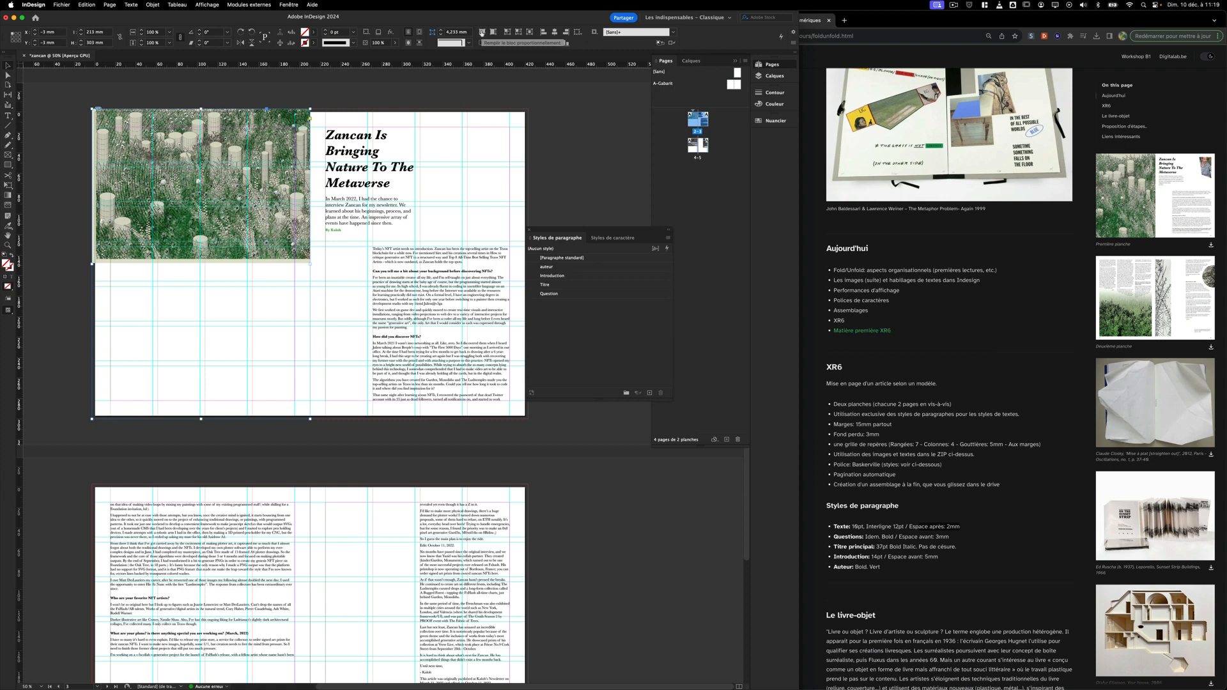
{"action": "left_click", "coordinate": [482, 32]}
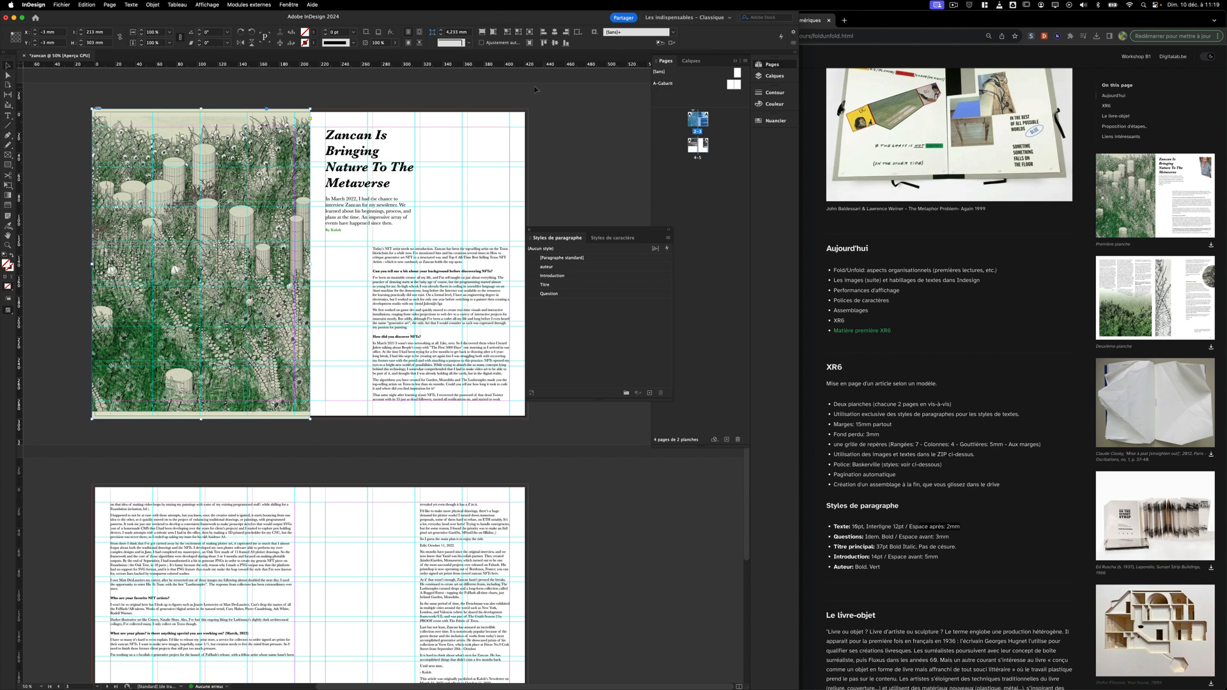
{"action": "right_click", "coordinate": [177, 181]}
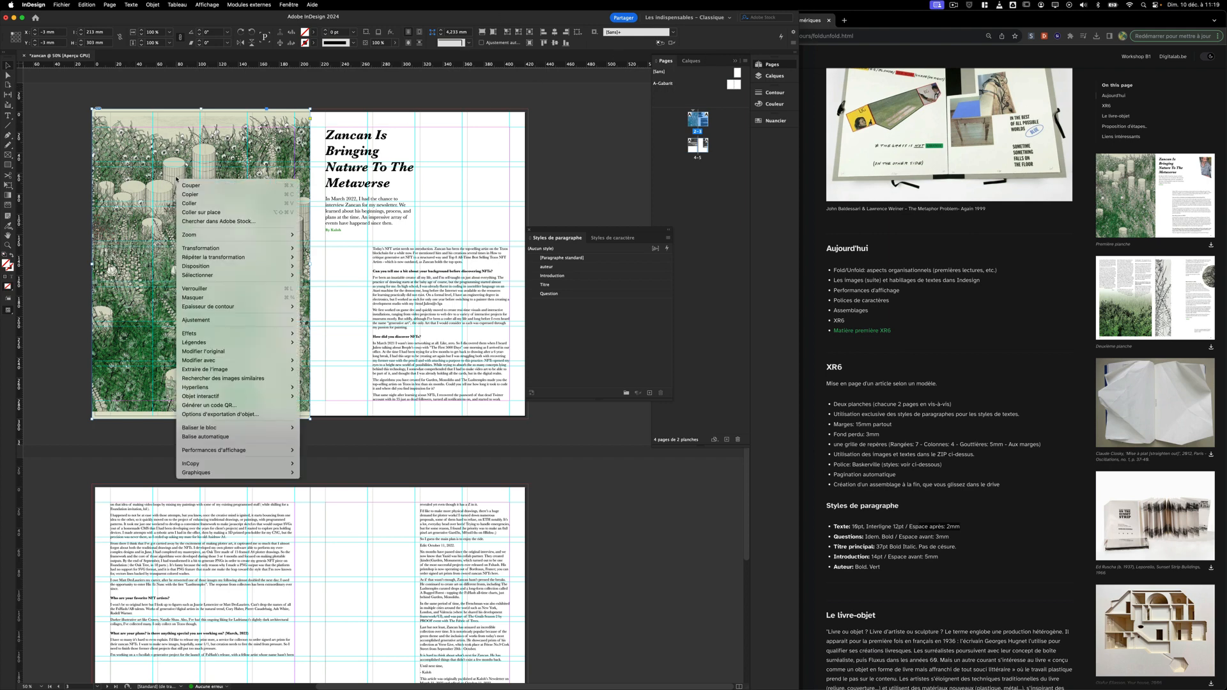
{"action": "mouse_move", "coordinate": [222, 322]}
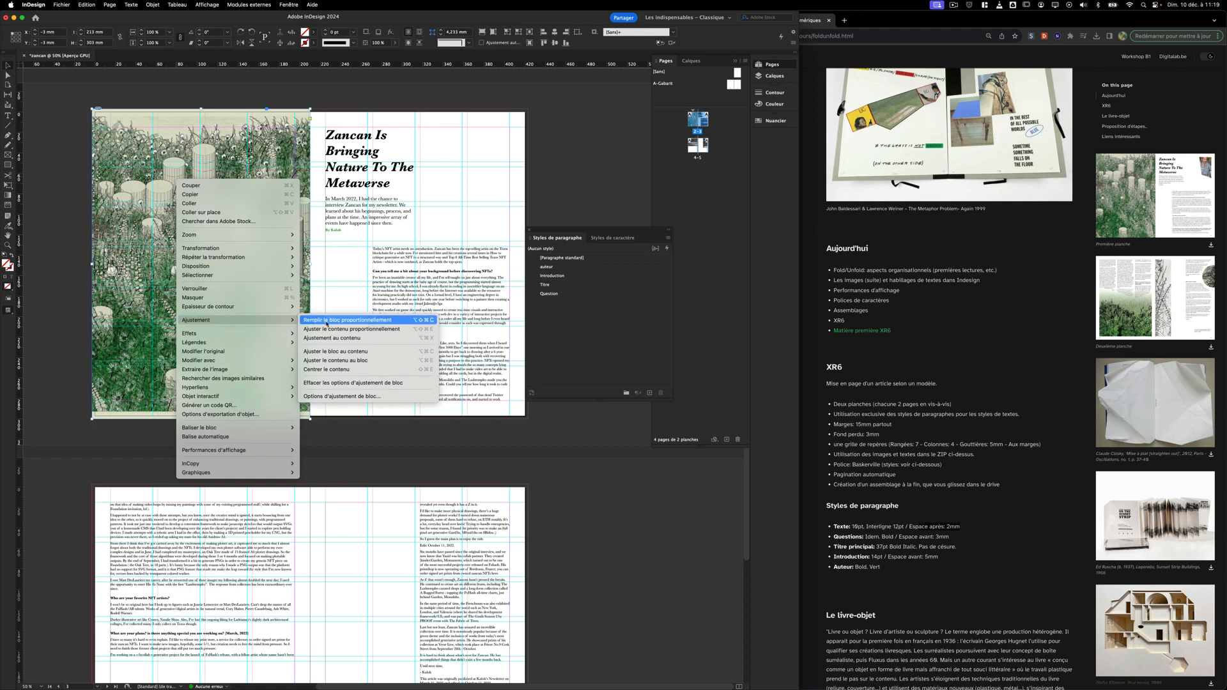
{"action": "left_click", "coordinate": [305, 320]}
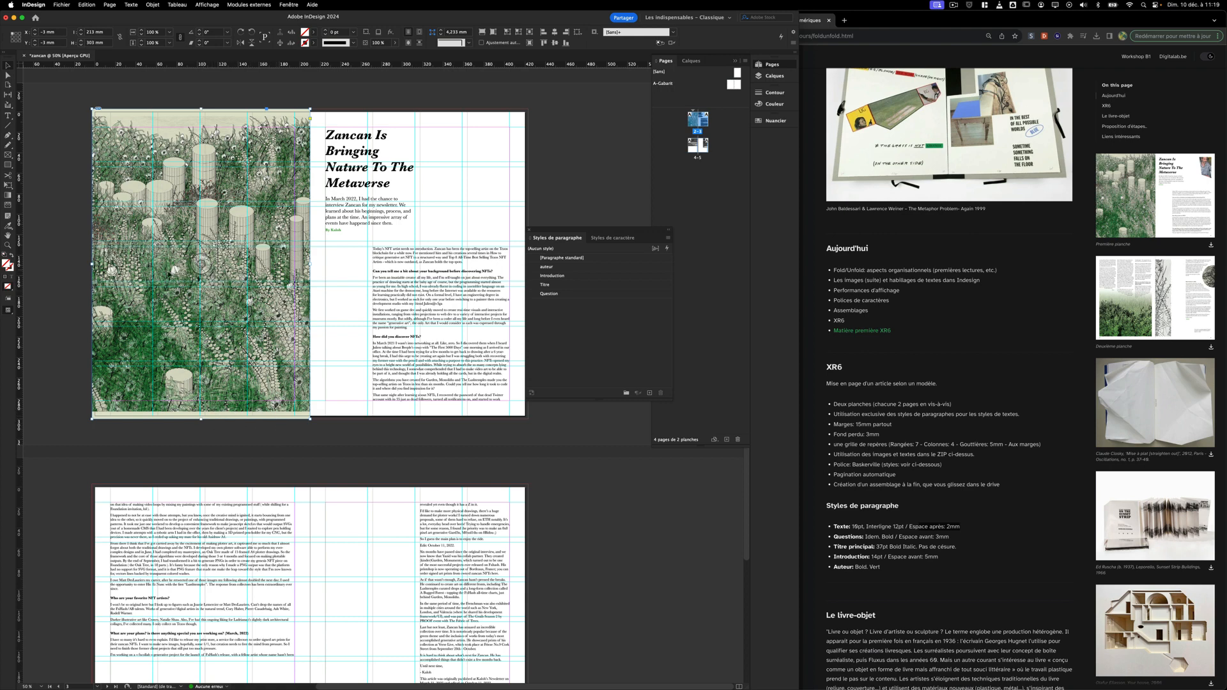
Enlarge the image content within the full-page frame to about 456 mm wide, and check the spread in preview mode.
{"action": "left_click", "coordinate": [81, 273]}
{"action": "left_click", "coordinate": [206, 268]}
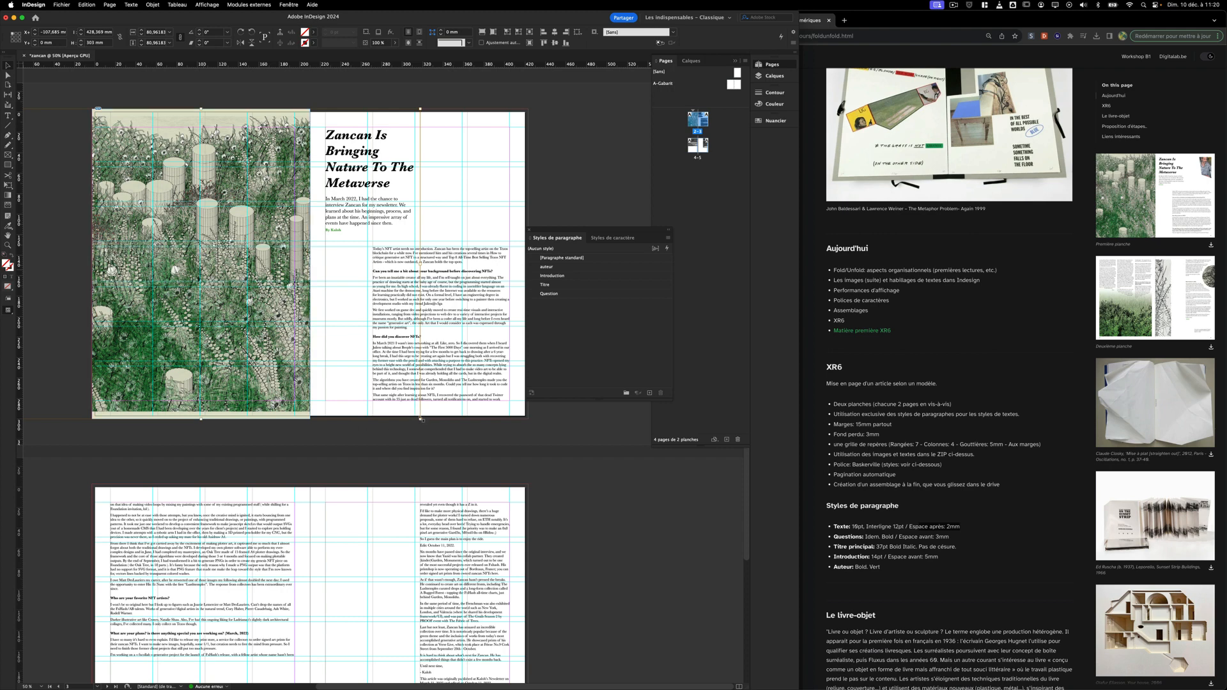
{"action": "left_click_drag", "start_coordinate": [420, 420], "coordinate": [434, 430]}
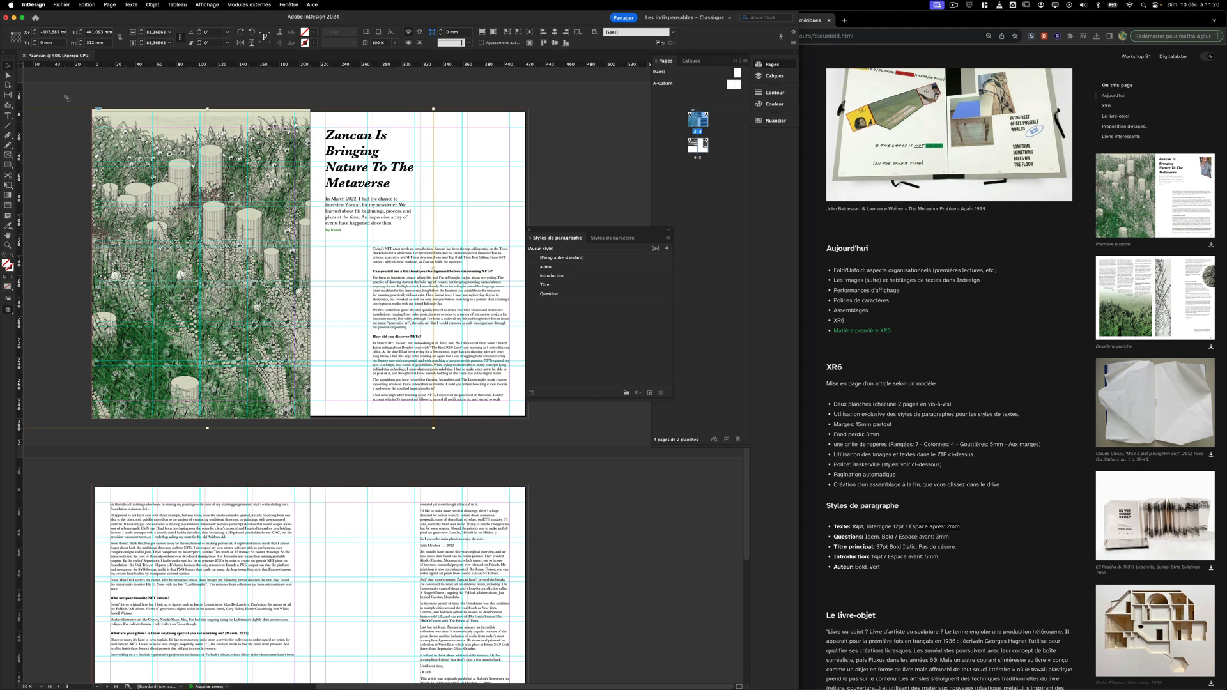
{"action": "left_click_drag", "start_coordinate": [435, 108], "coordinate": [449, 98]}
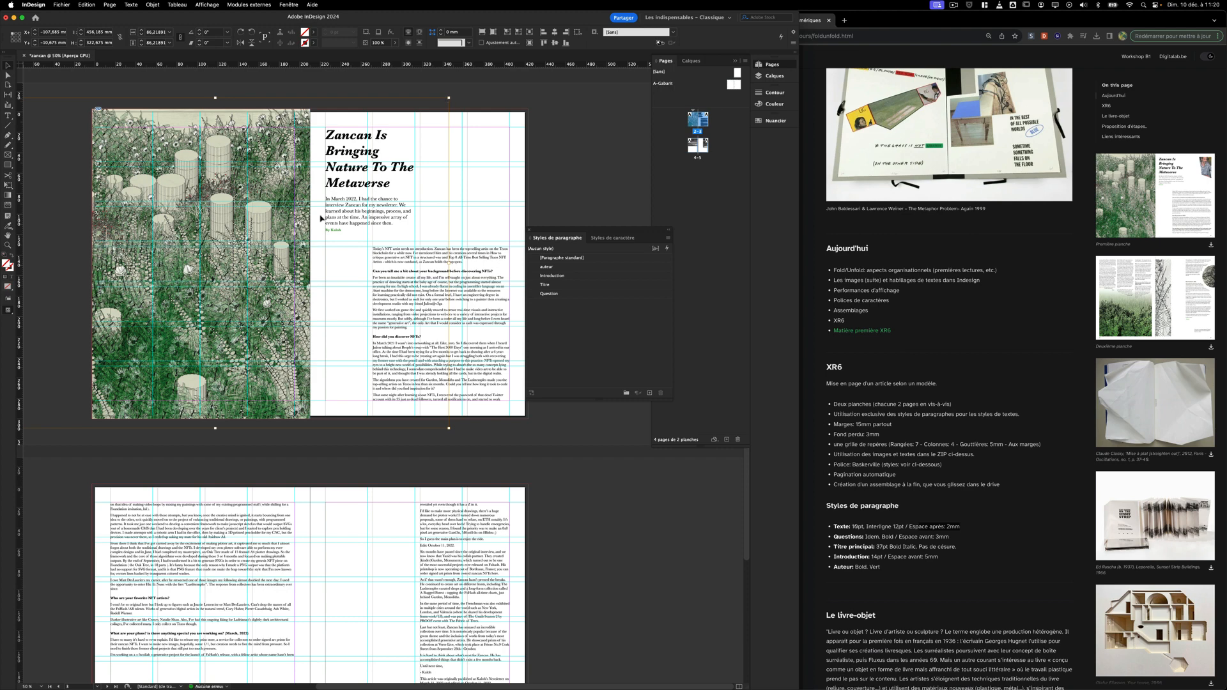
{"action": "left_click", "coordinate": [542, 152]}
{"action": "key", "text": "w"}
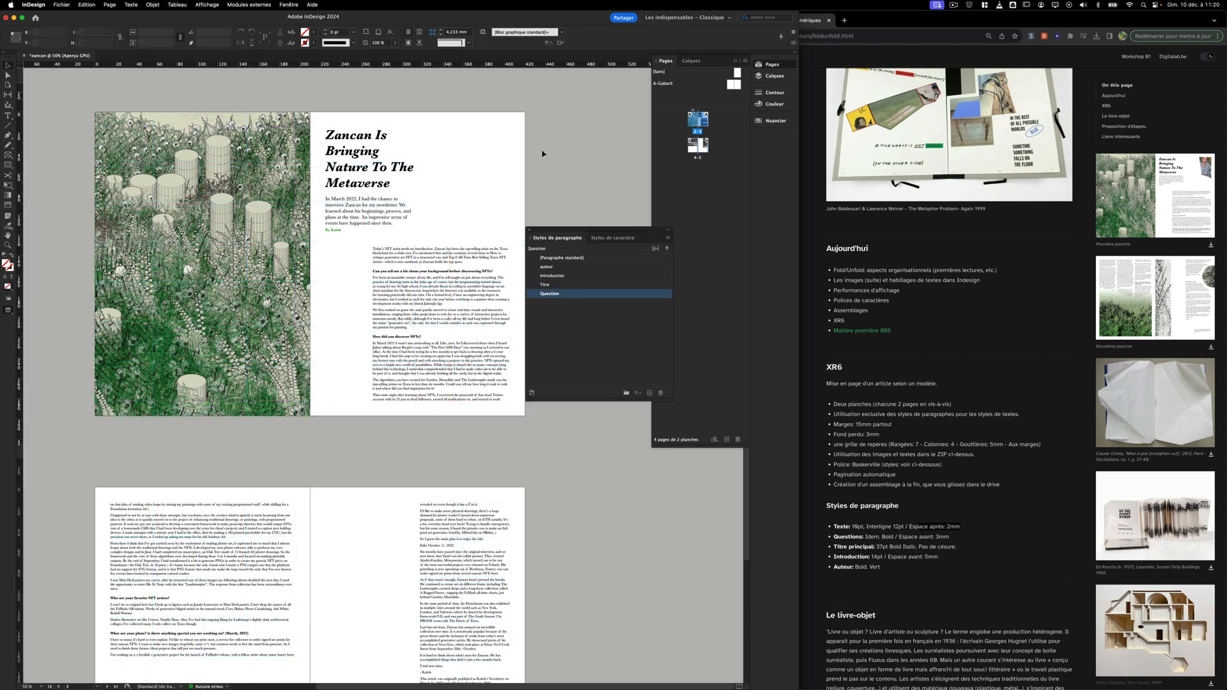
{"action": "key", "text": "w"}
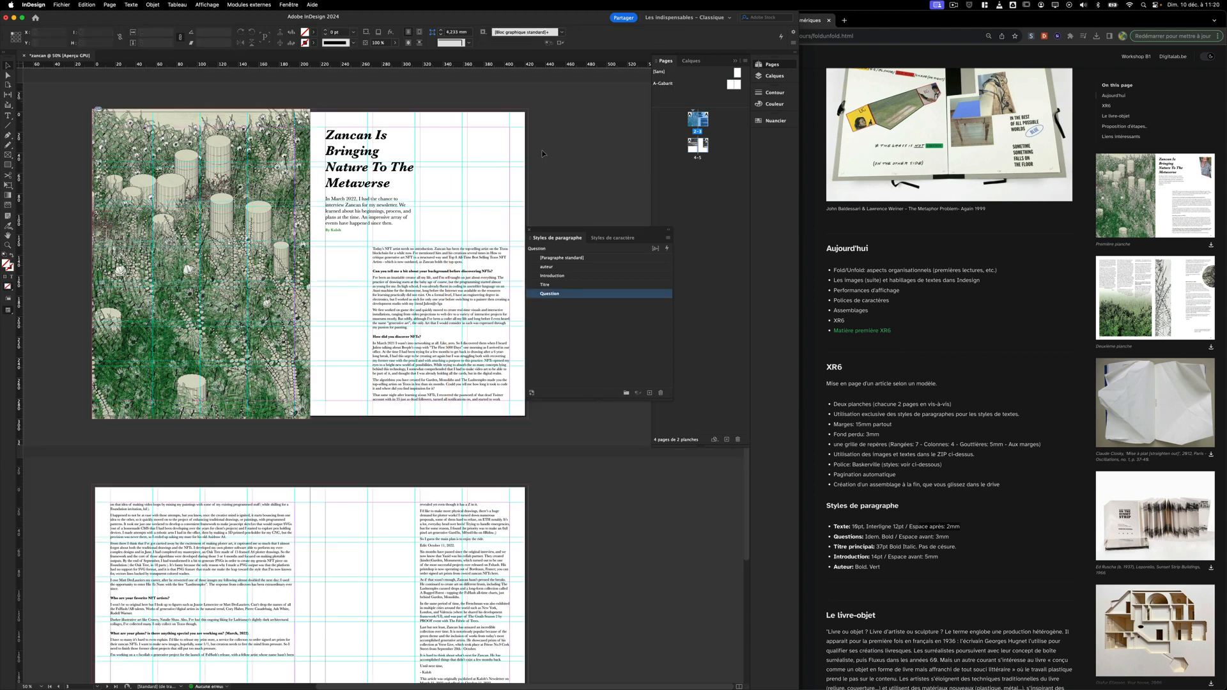
Save the document under the new name zancandoc in the Téléchargements folder.
{"action": "key", "text": "super+shift+s"}
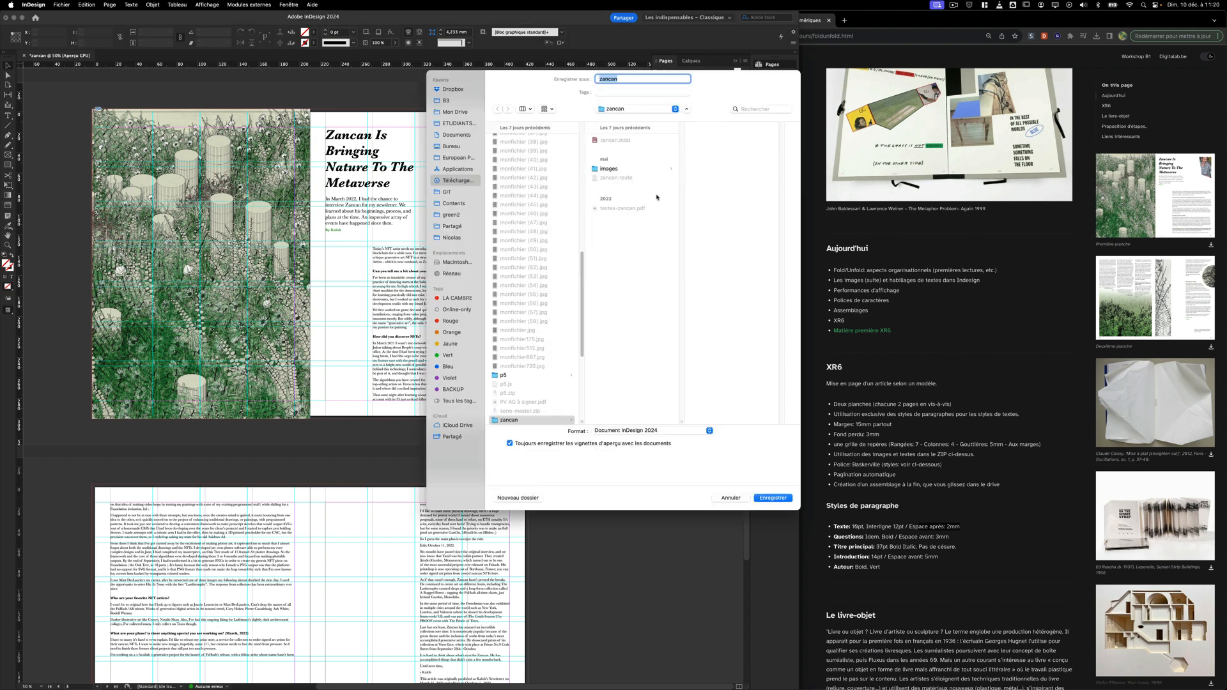
{"action": "left_click", "coordinate": [452, 146]}
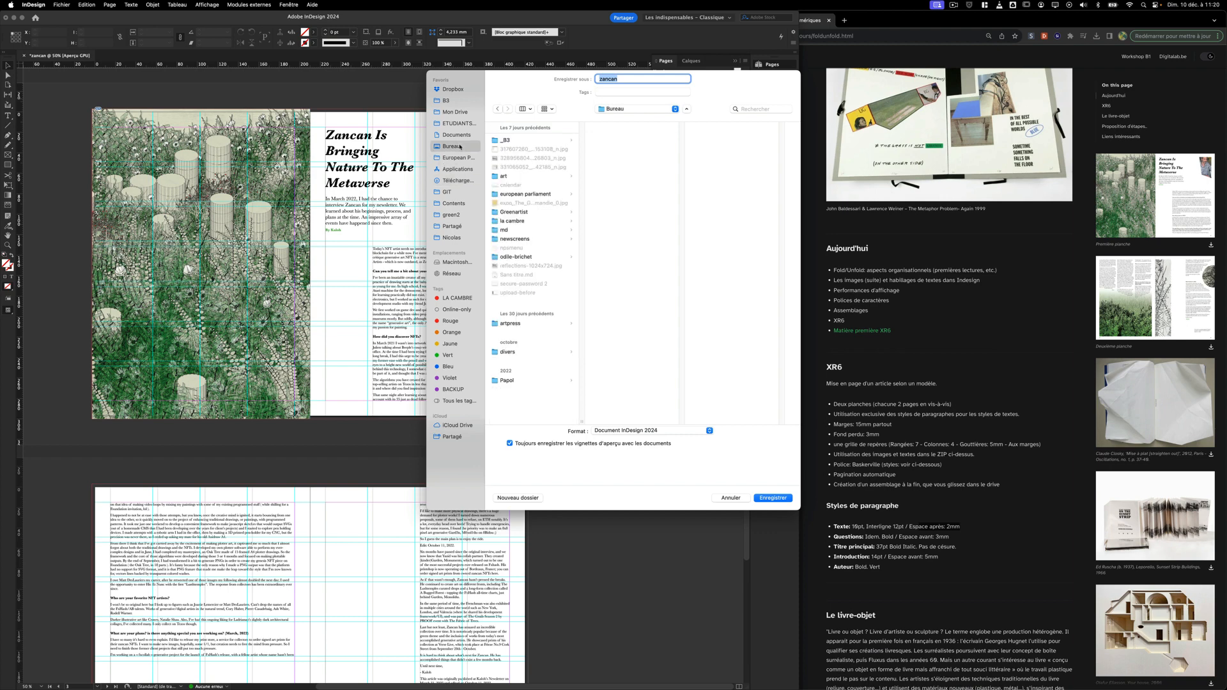
{"action": "left_click", "coordinate": [458, 181]}
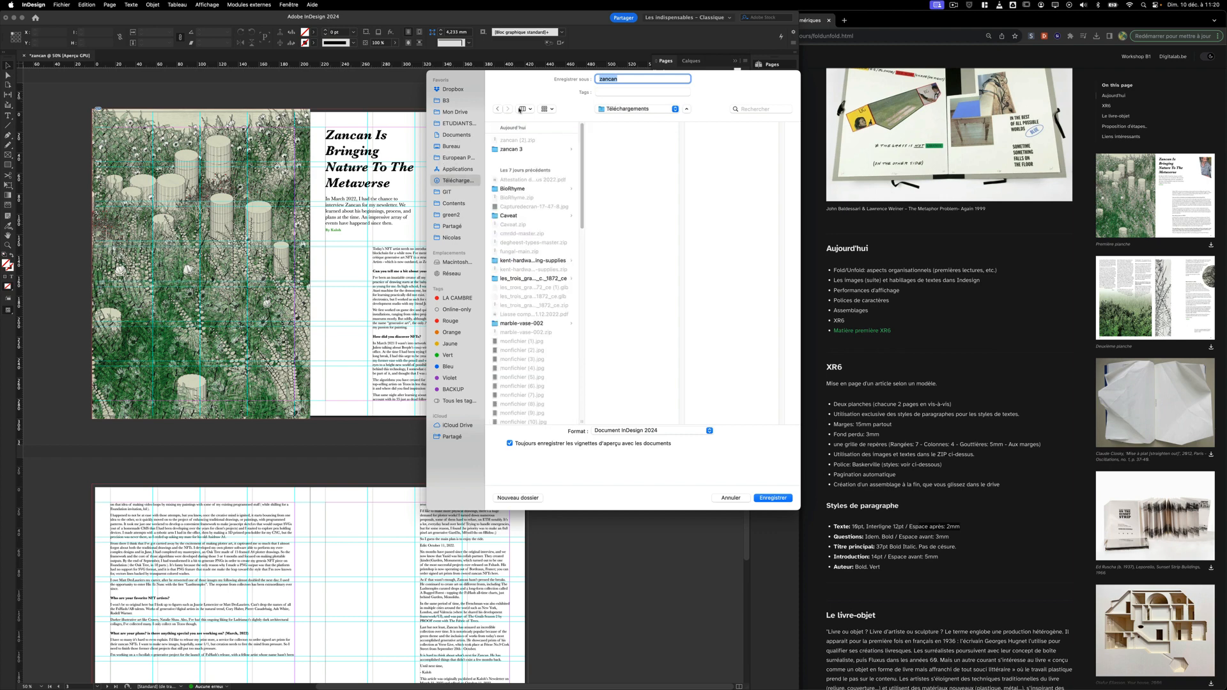
{"action": "left_click", "coordinate": [631, 80]}
{"action": "left_click", "coordinate": [782, 498]}
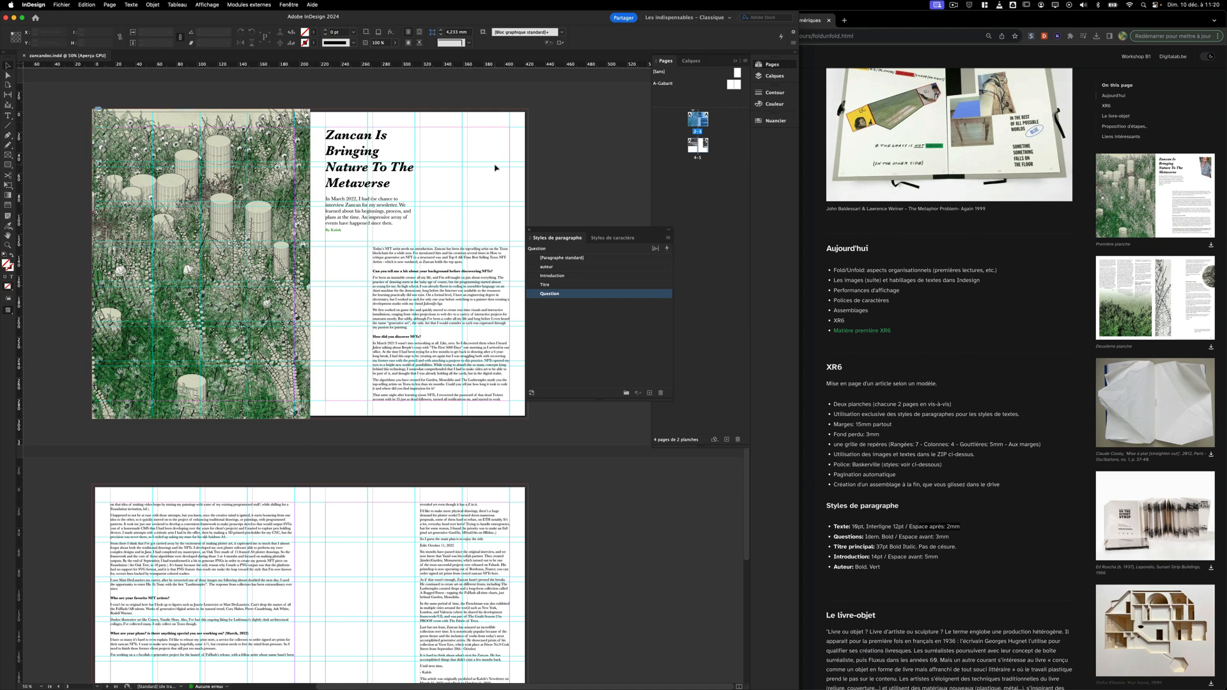
Switch to Chrome, enlarge the model image of the first spread for reference, and return to InDesign.
{"action": "left_click", "coordinate": [1142, 285]}
{"action": "left_click", "coordinate": [1157, 198]}
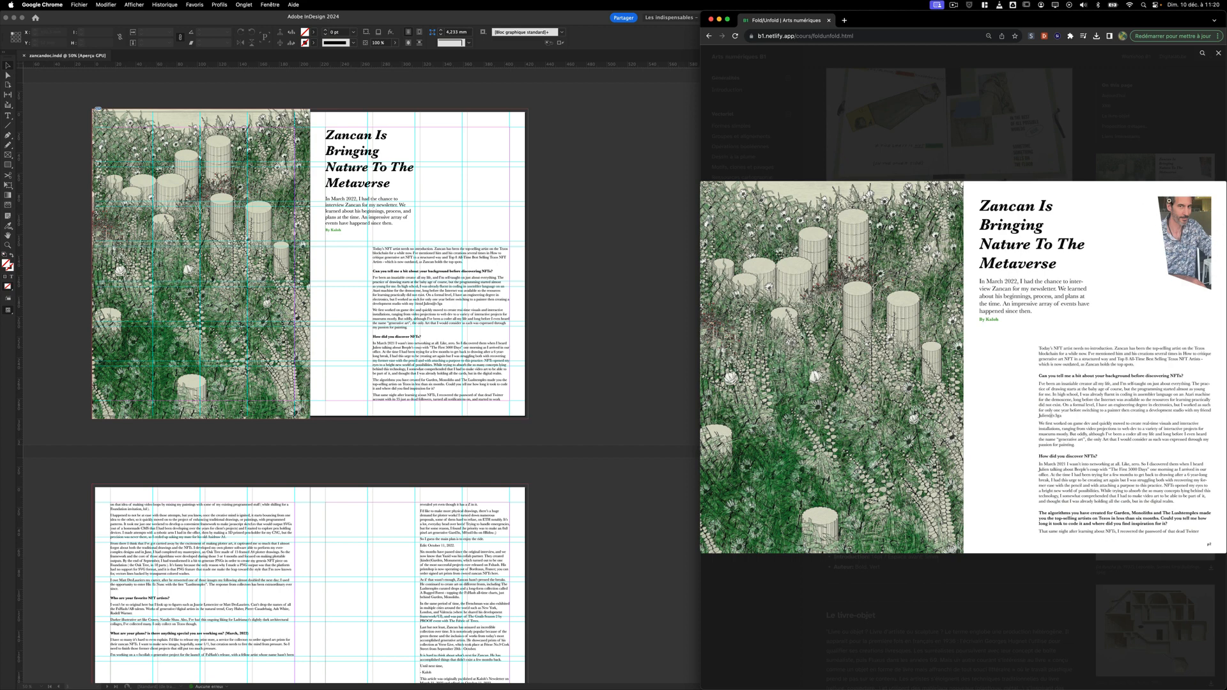
{"action": "left_click", "coordinate": [479, 149]}
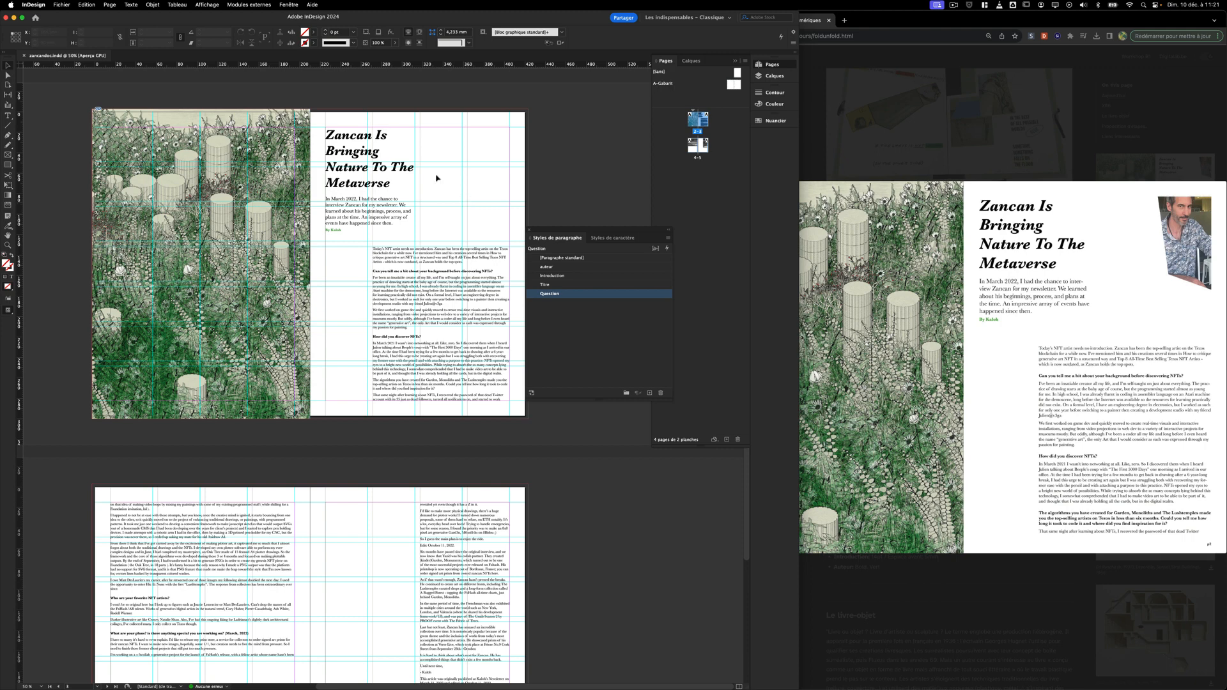
Try reshaping the full-page image frame by moving its upper inner corner point inward with Direct Selection, and undo it.
{"action": "left_click", "coordinate": [8, 76]}
{"action": "left_click", "coordinate": [309, 110]}
{"action": "left_click_drag", "start_coordinate": [309, 110], "coordinate": [279, 191]}
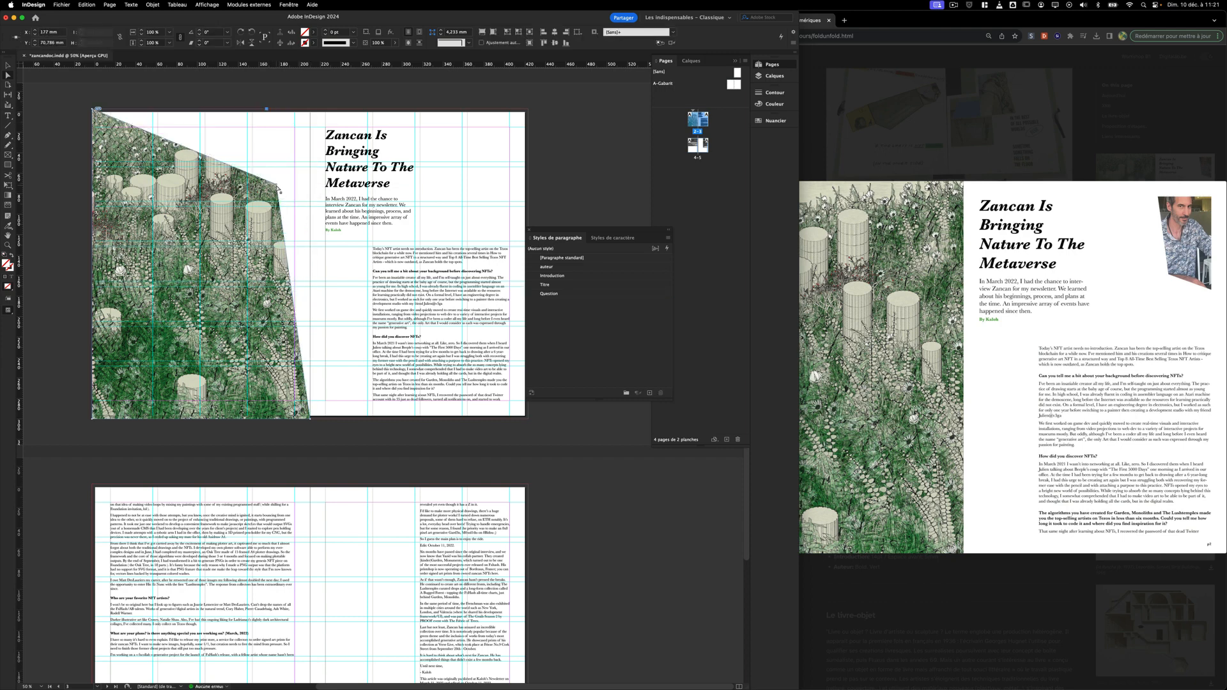
{"action": "key", "text": "super+z"}
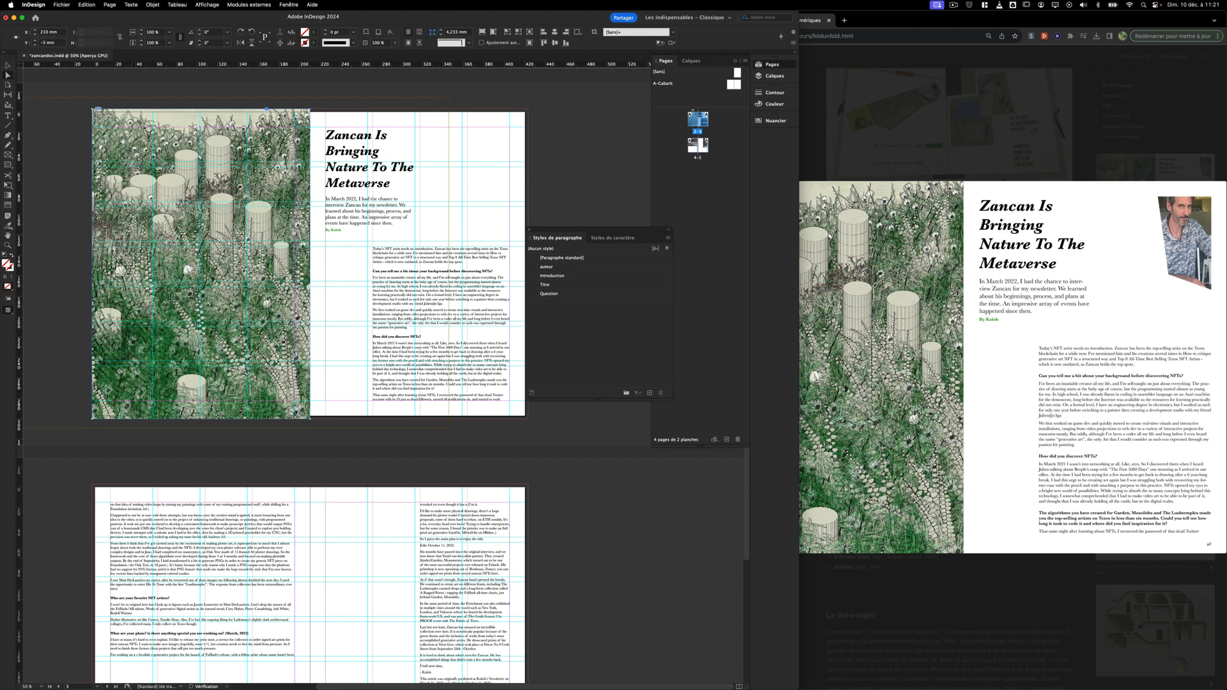
{"action": "left_click", "coordinate": [76, 178]}
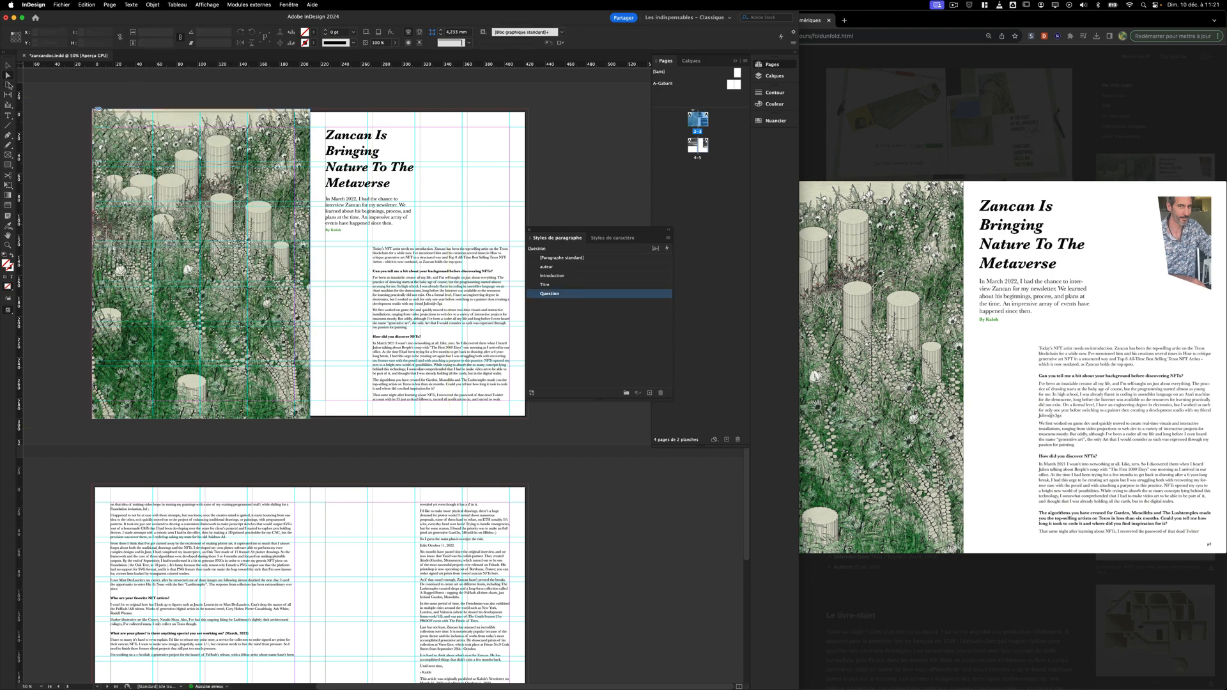
Take up the Pen tool for drawing in the empty area beside the title on the first spread's right page.
{"action": "left_click", "coordinate": [8, 136]}
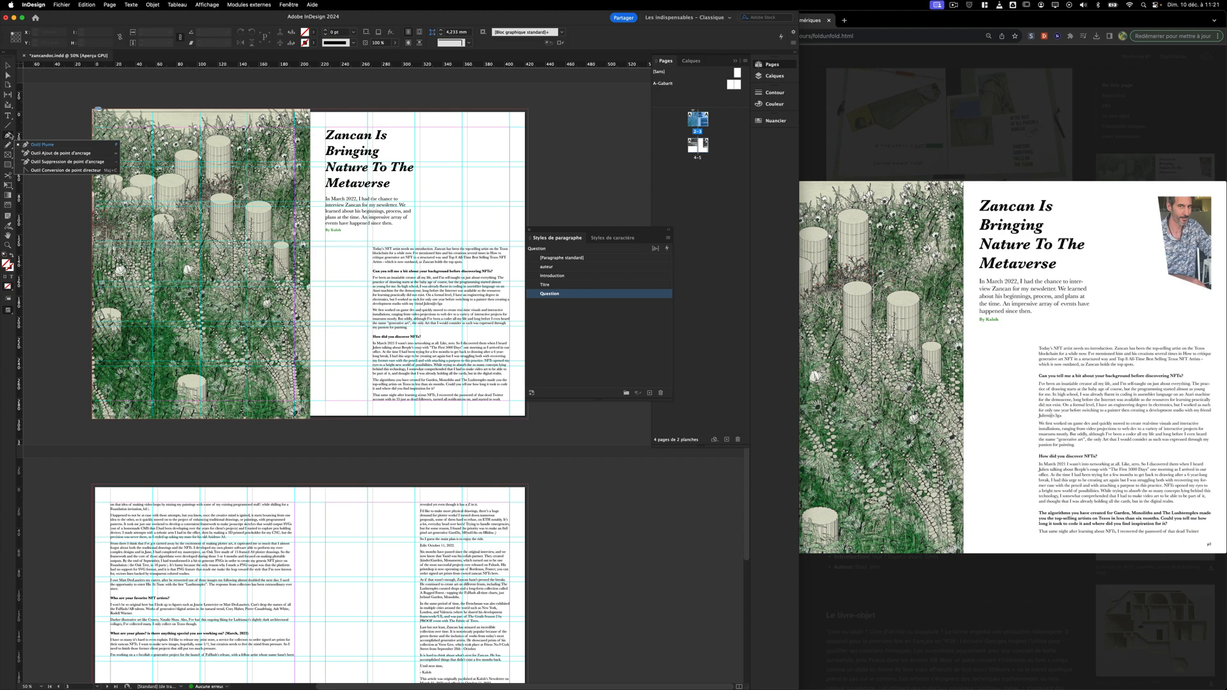
{"action": "left_click", "coordinate": [9, 136]}
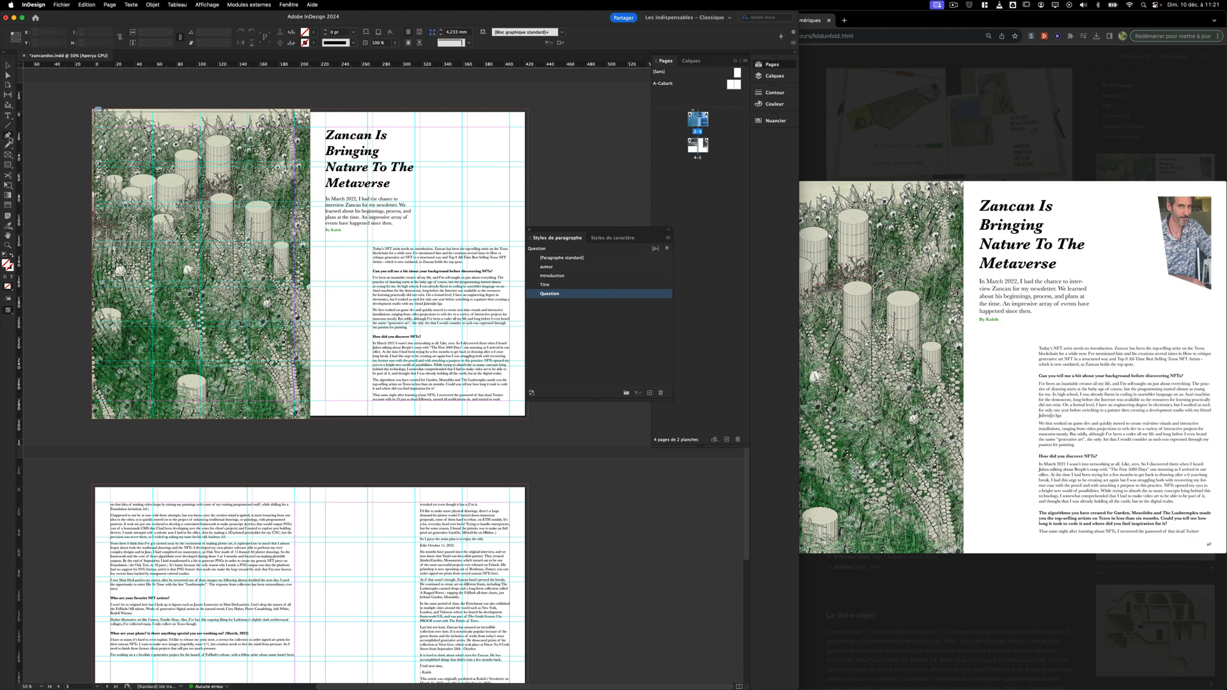
{"action": "key", "text": "super+equal"}
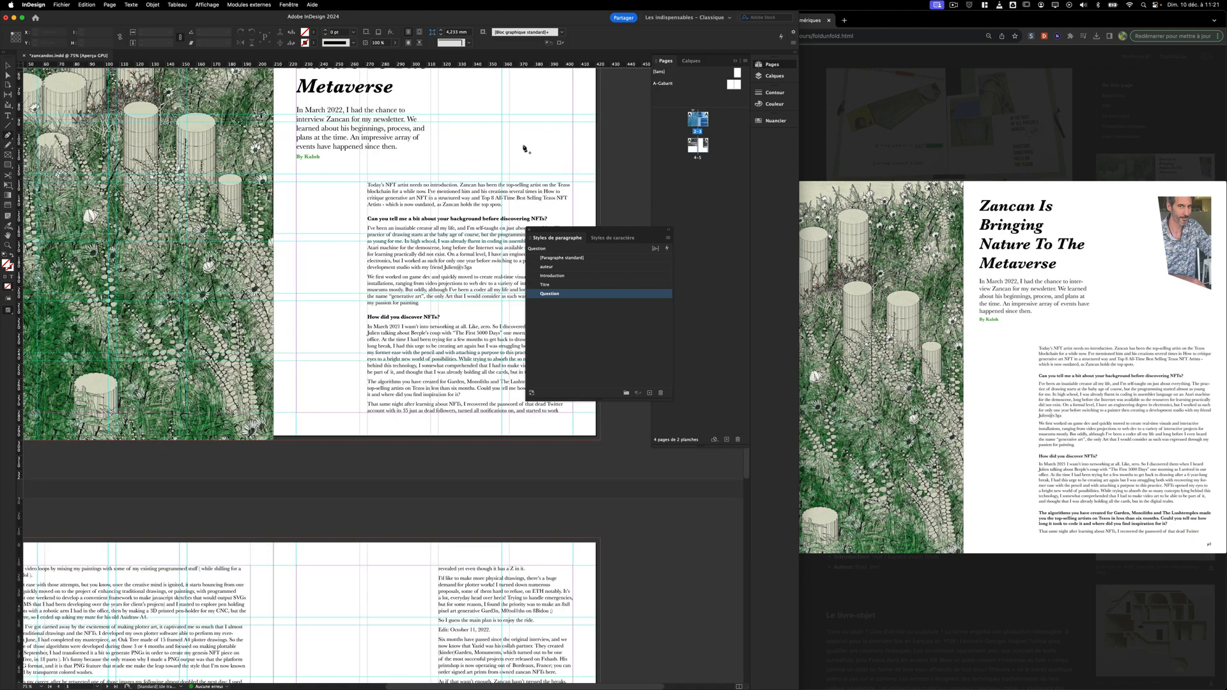
{"action": "scroll", "coordinate": [510, 134], "scroll_direction": "up", "scroll_amount": 4}
{"action": "scroll", "coordinate": [510, 134], "scroll_direction": "right", "scroll_amount": 4}
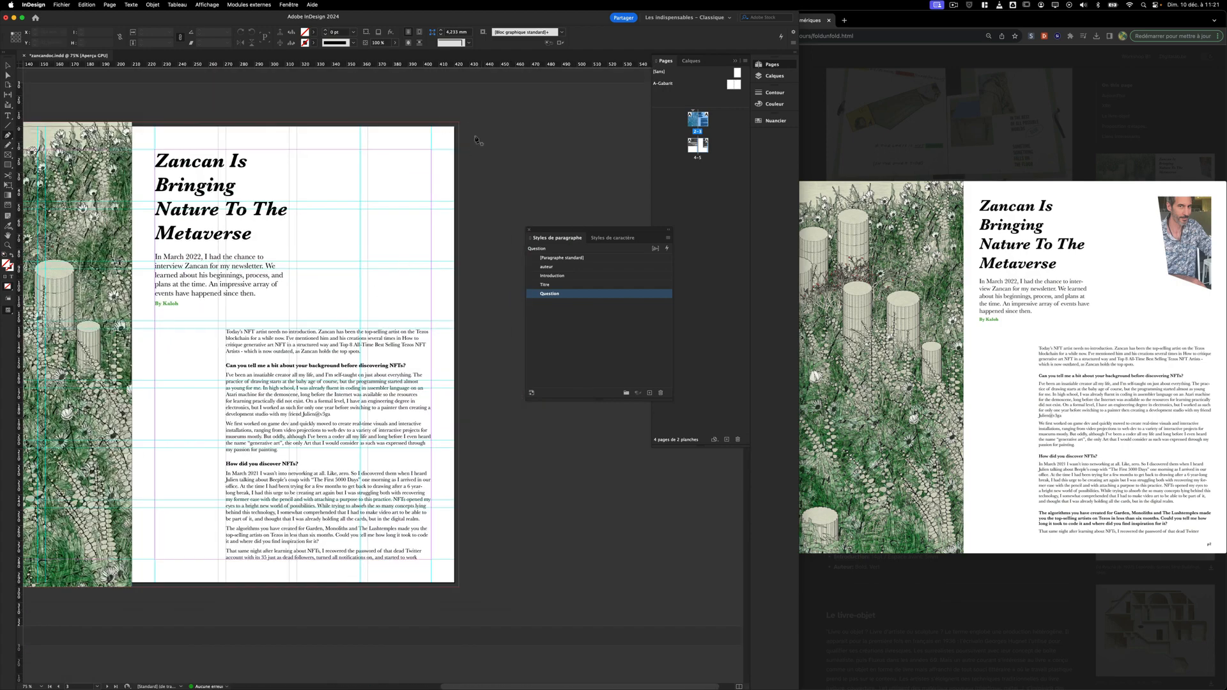
Draw a closed, irregular four-sided frame about 41 × 73 mm with the Pen tool in the upper-right corner of page 3.
{"action": "left_click", "coordinate": [433, 154]}
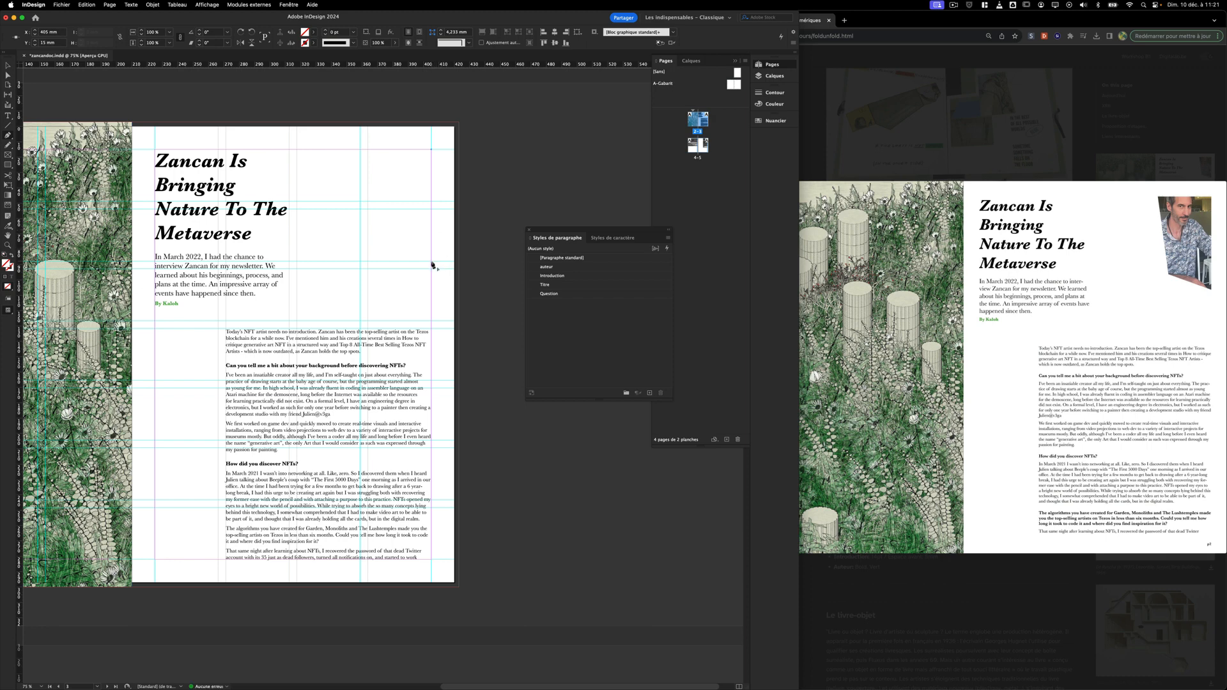
{"action": "left_click", "coordinate": [431, 261]}
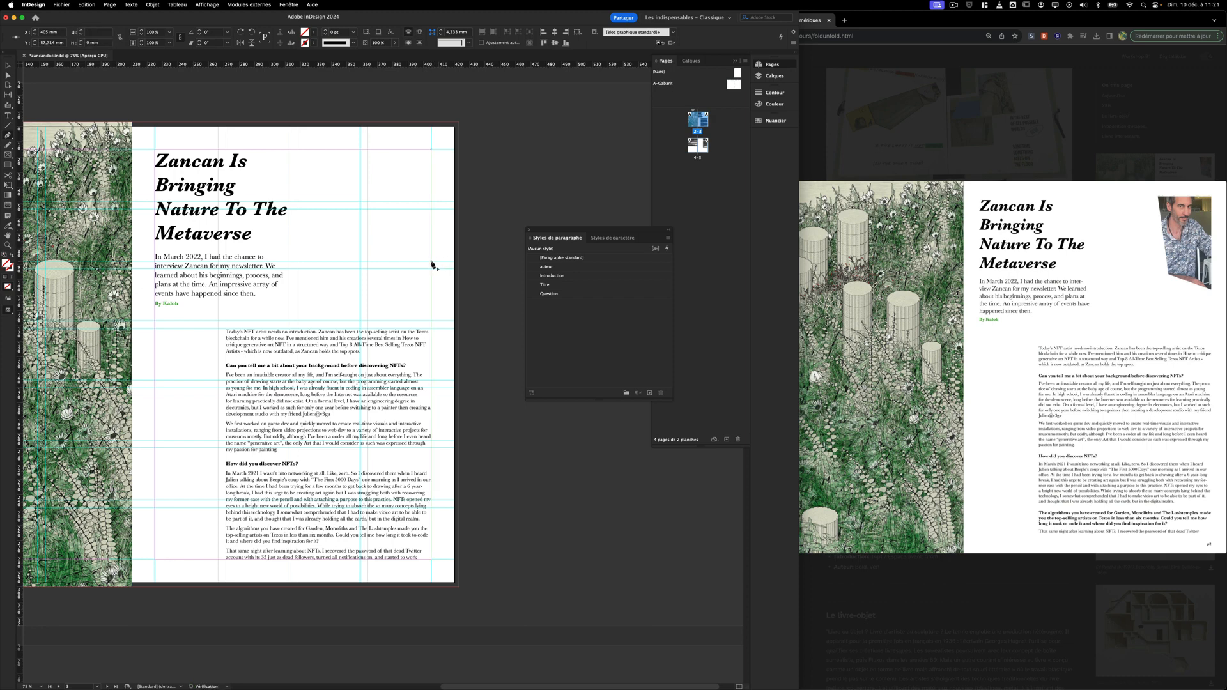
{"action": "left_click", "coordinate": [380, 243]}
{"action": "left_click", "coordinate": [368, 150]}
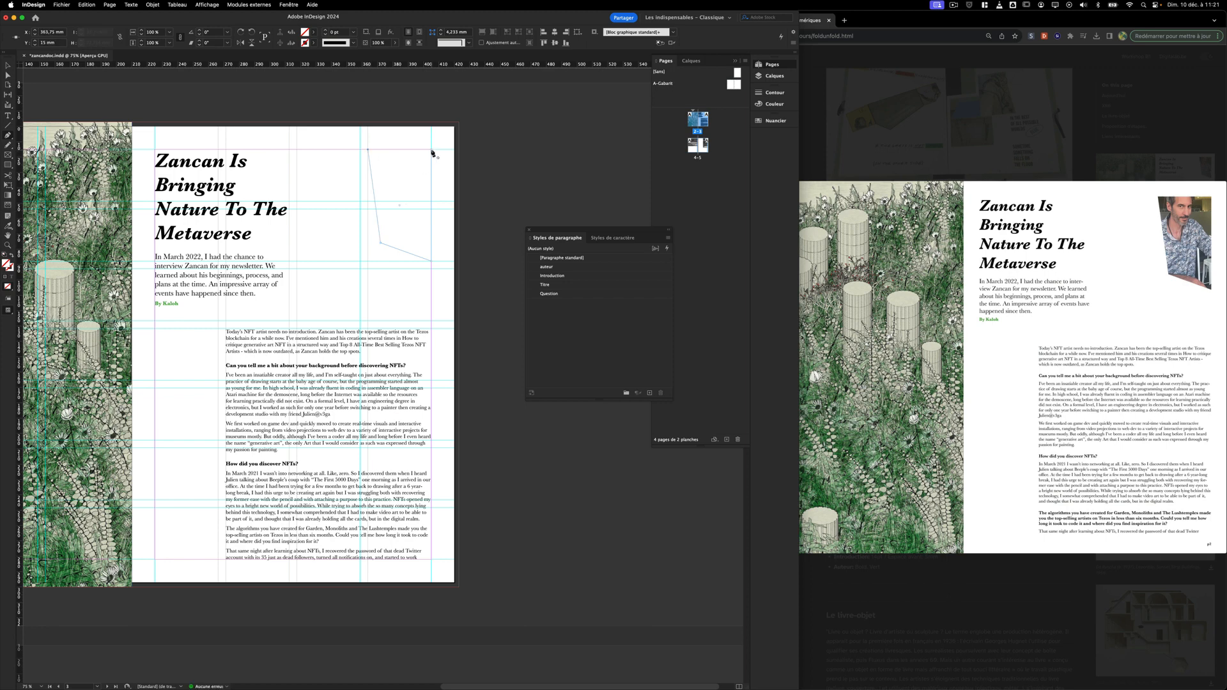
{"action": "left_click", "coordinate": [431, 150]}
Place portrait.png from the images folder into the four-sided frame beside the title.
{"action": "key", "text": "v"}
{"action": "left_click", "coordinate": [53, 5]}
{"action": "left_click", "coordinate": [83, 124]}
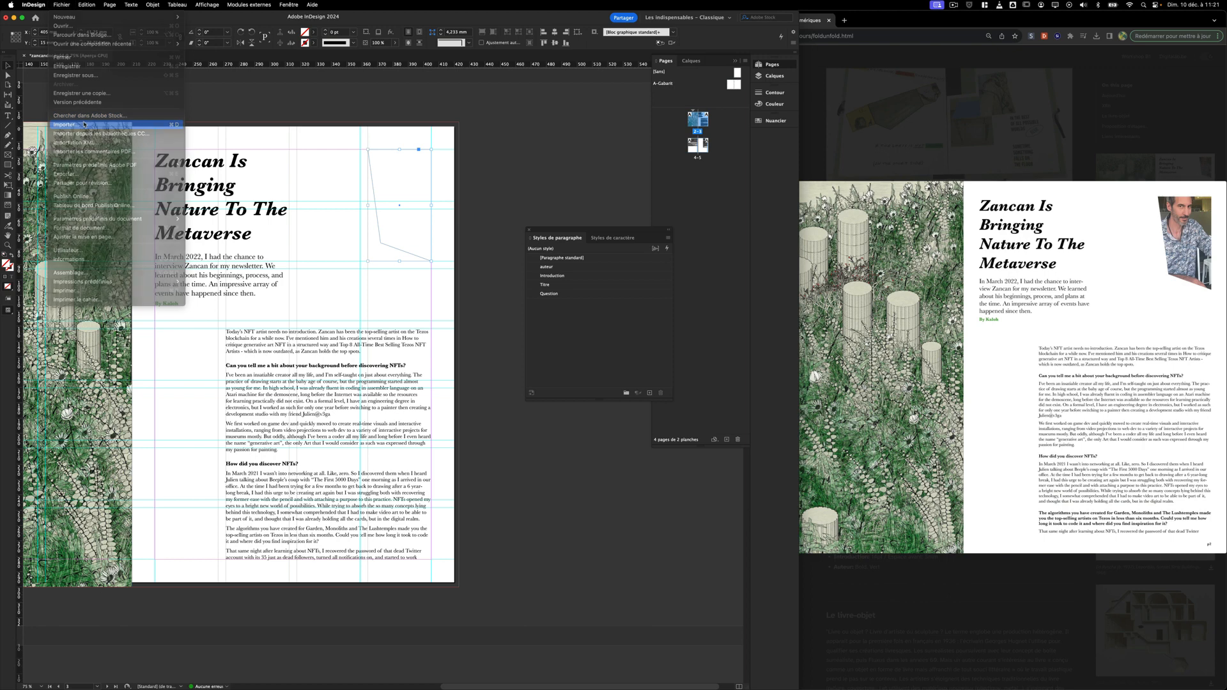
{"action": "left_click", "coordinate": [701, 152]}
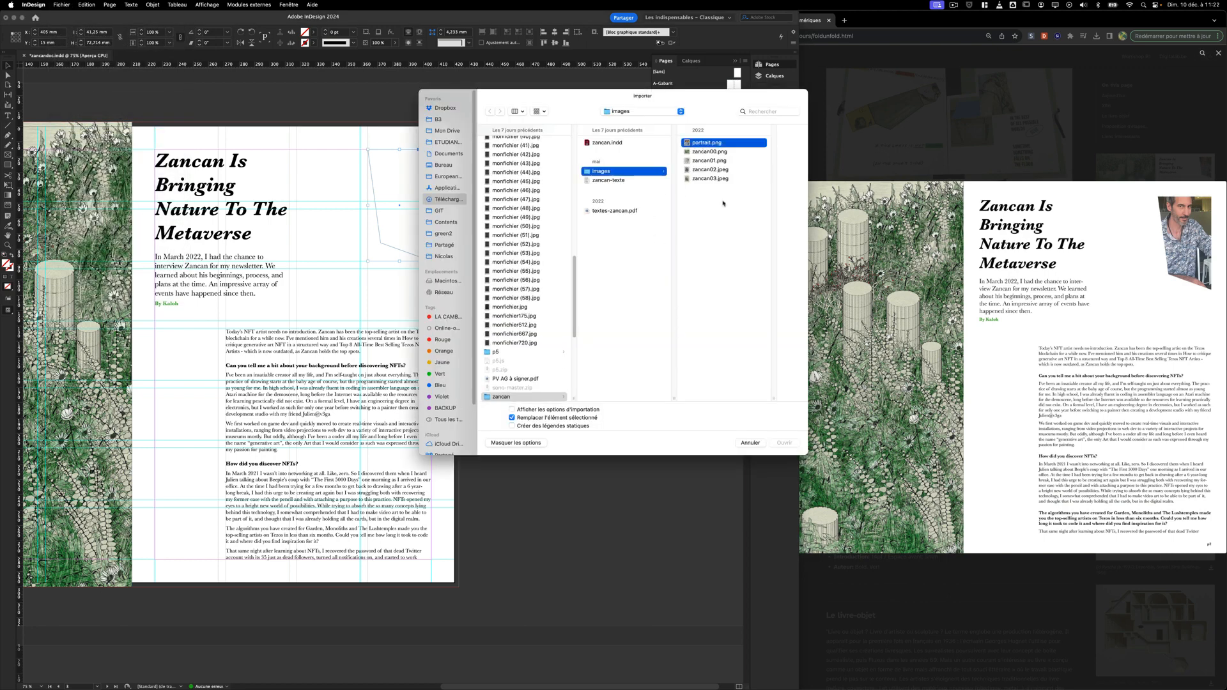
{"action": "left_click", "coordinate": [784, 443]}
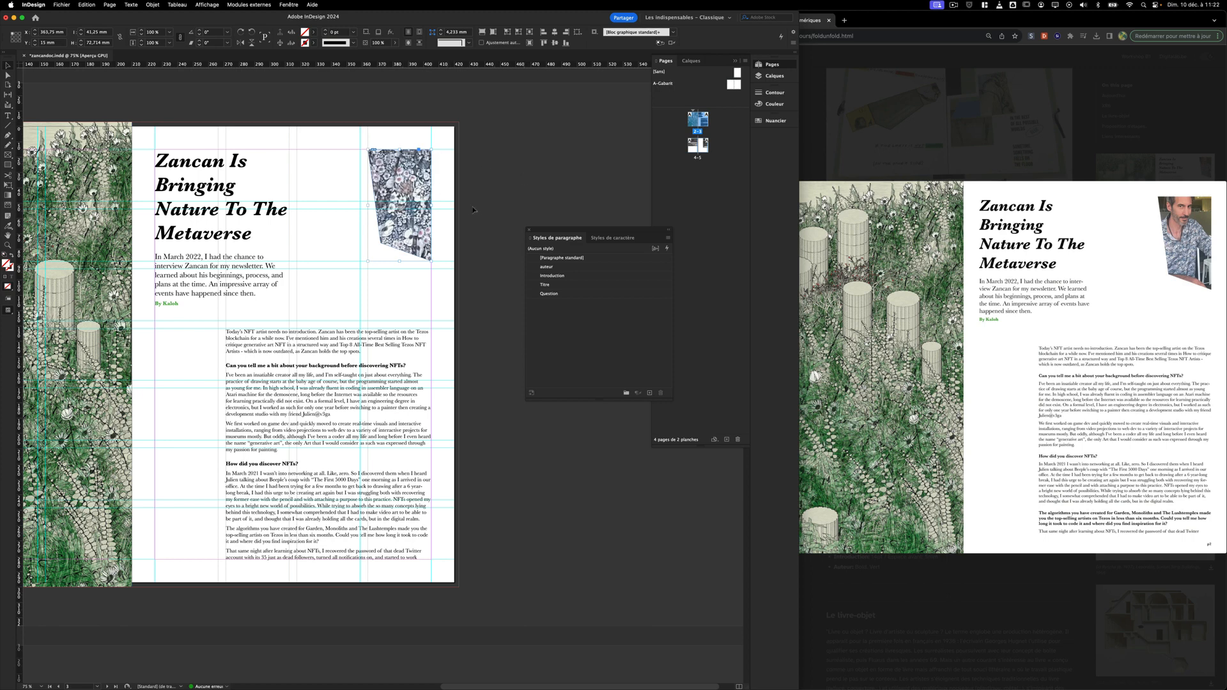
Select the portrait's frame rather than its oversized image and fill the frame proportionally.
{"action": "key", "text": "super+minus"}
{"action": "key", "text": "super+minus"}
{"action": "key", "text": "super+minus"}
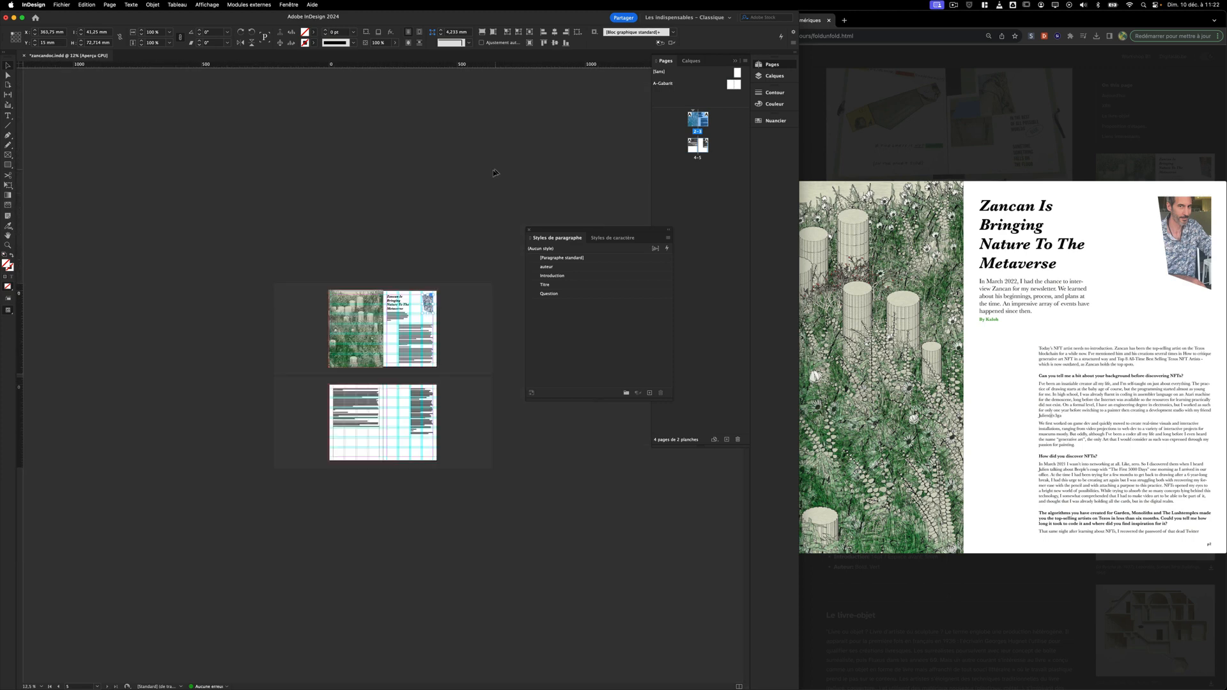
{"action": "left_click", "coordinate": [433, 308]}
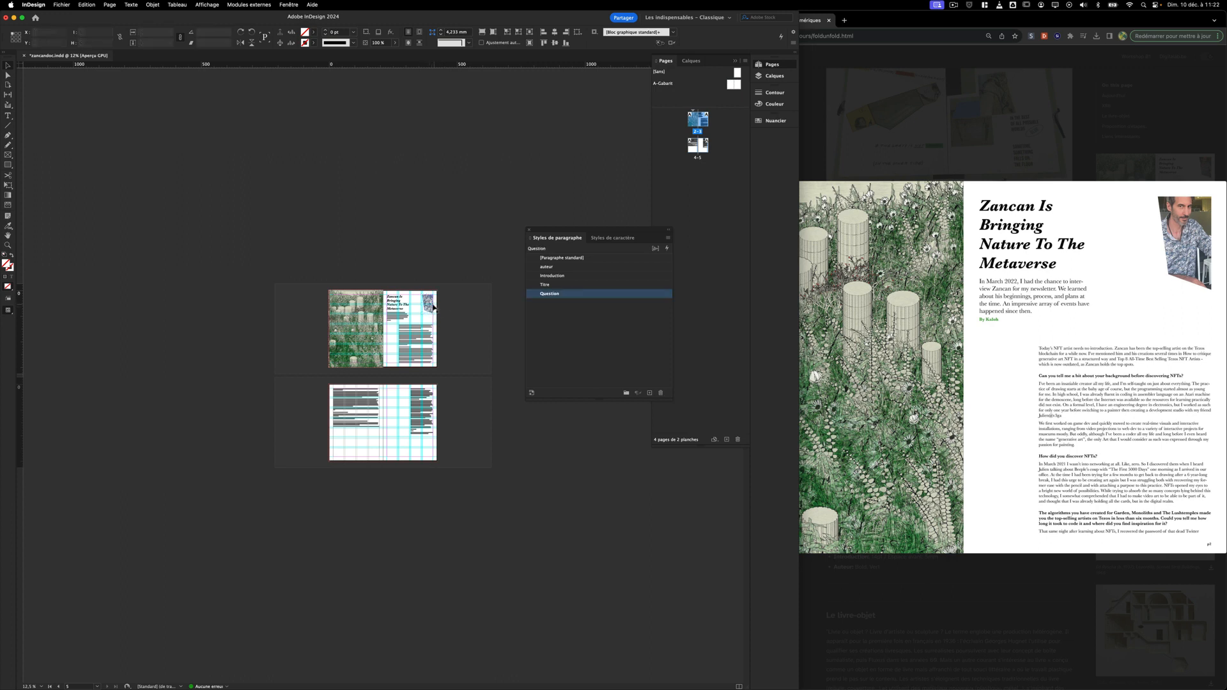
{"action": "key", "text": "super+equal"}
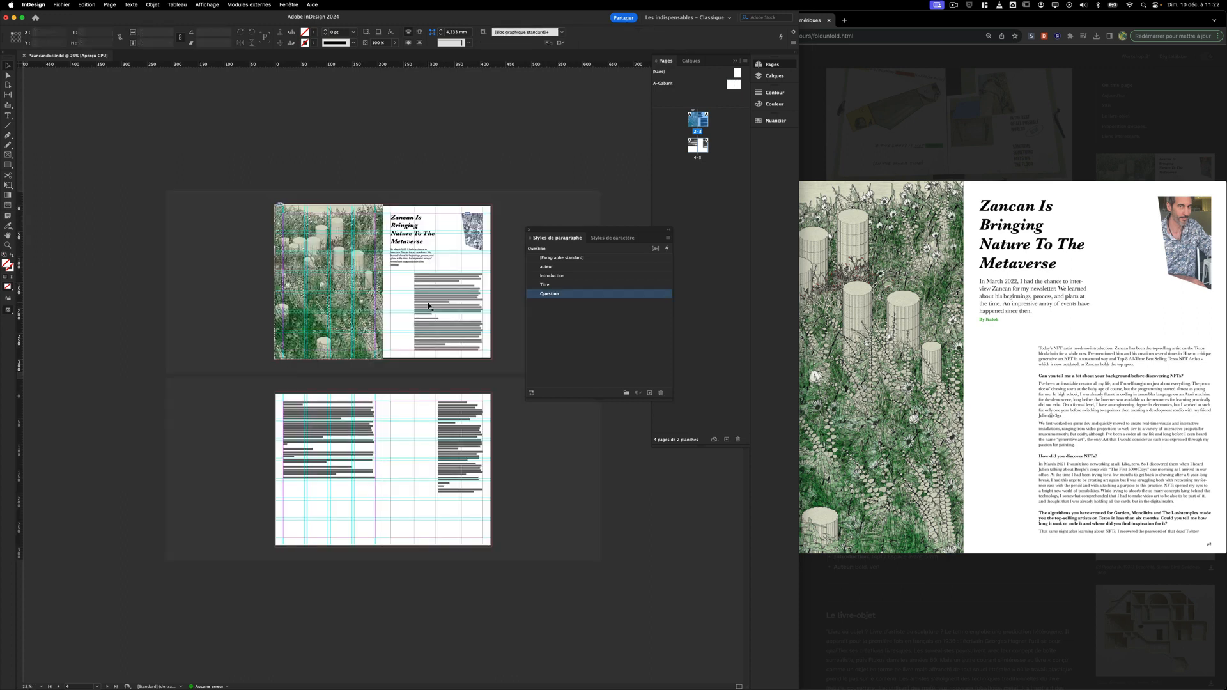
{"action": "left_click", "coordinate": [472, 232]}
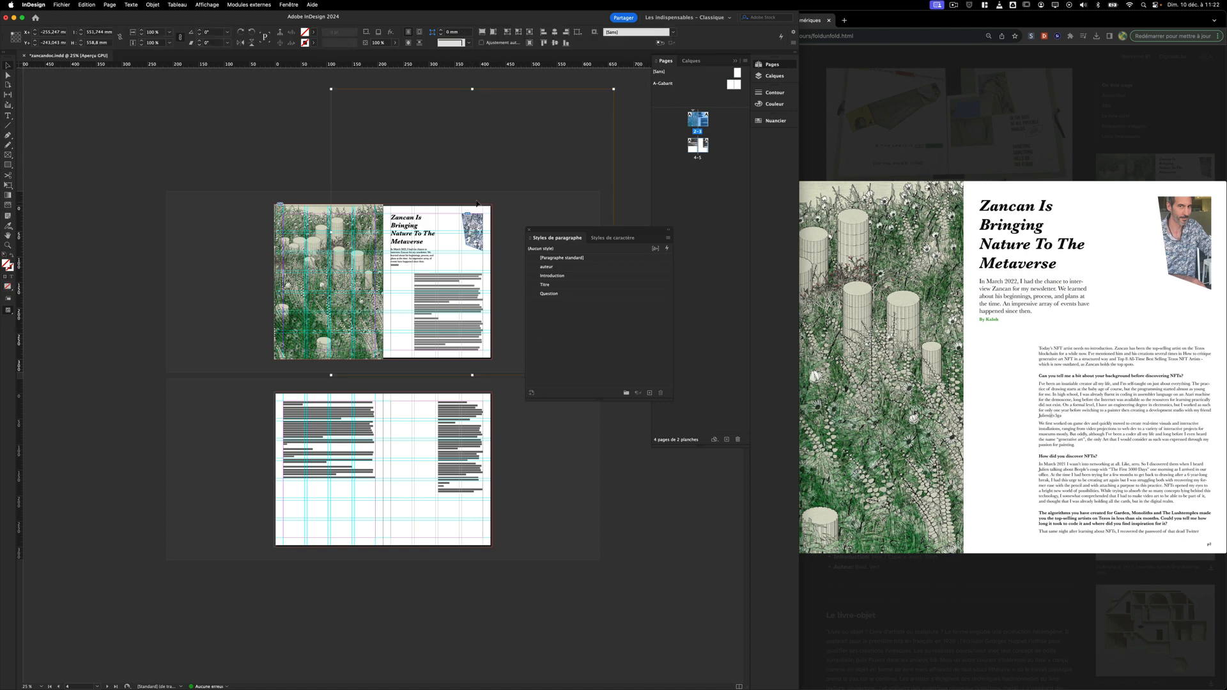
{"action": "left_click", "coordinate": [307, 166]}
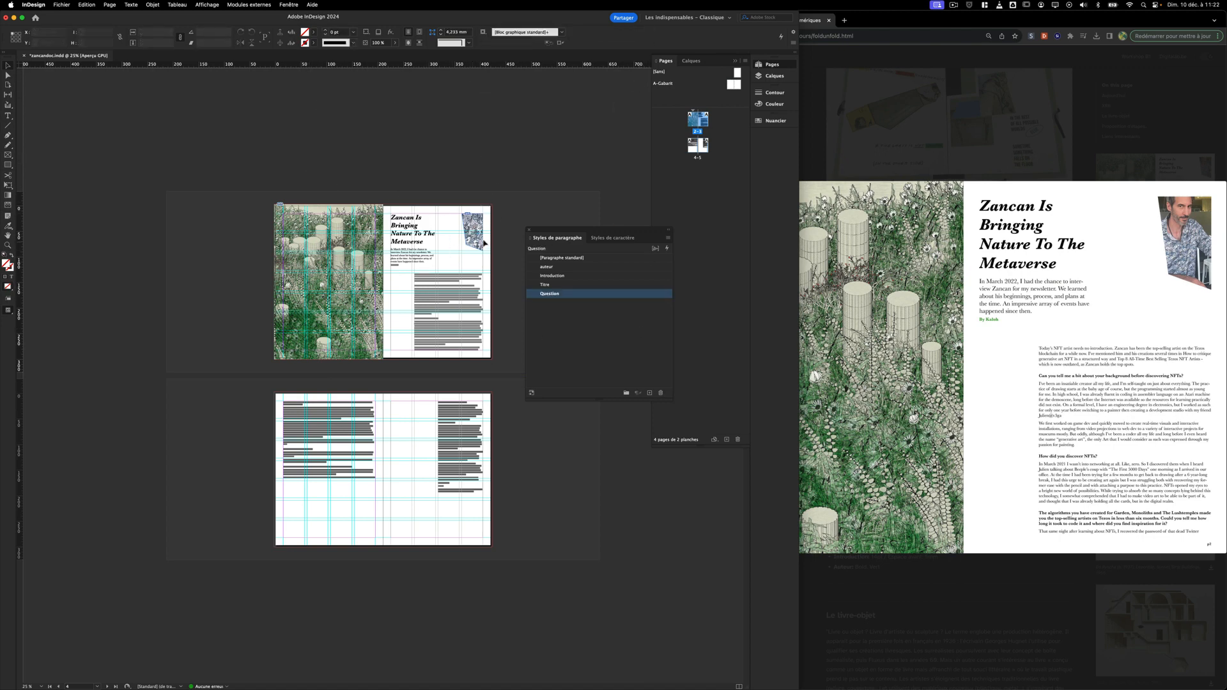
{"action": "left_click", "coordinate": [472, 223]}
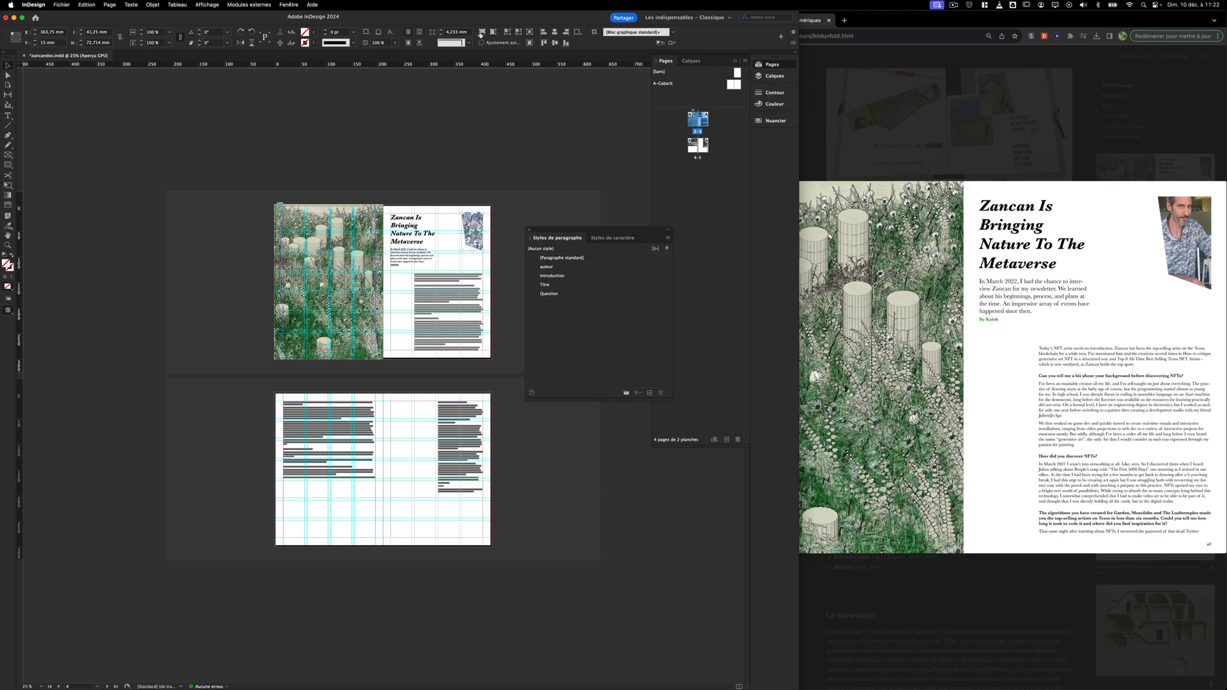
{"action": "left_click", "coordinate": [482, 33]}
{"action": "key", "text": "super+equal"}
{"action": "key", "text": "super+equal"}
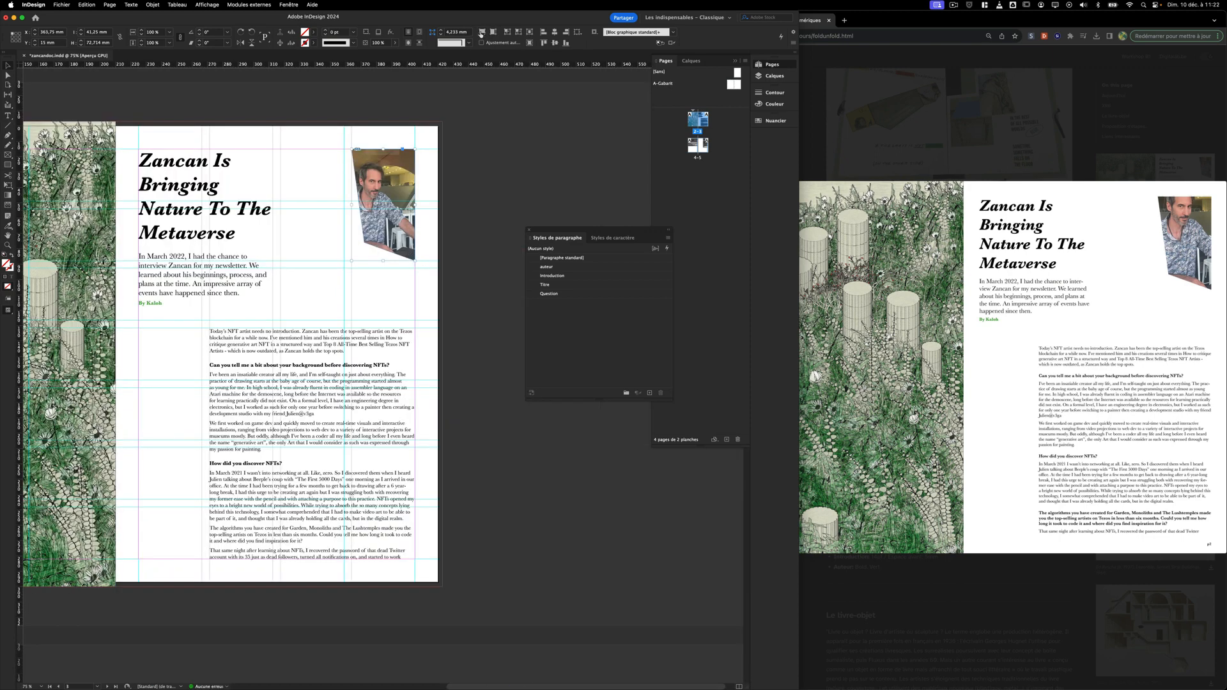
Scale the portrait image to about 18 % inside its frame and nudge it down so the face shows.
{"action": "left_click", "coordinate": [384, 205]}
{"action": "left_click_drag", "start_coordinate": [439, 149], "coordinate": [476, 111]}
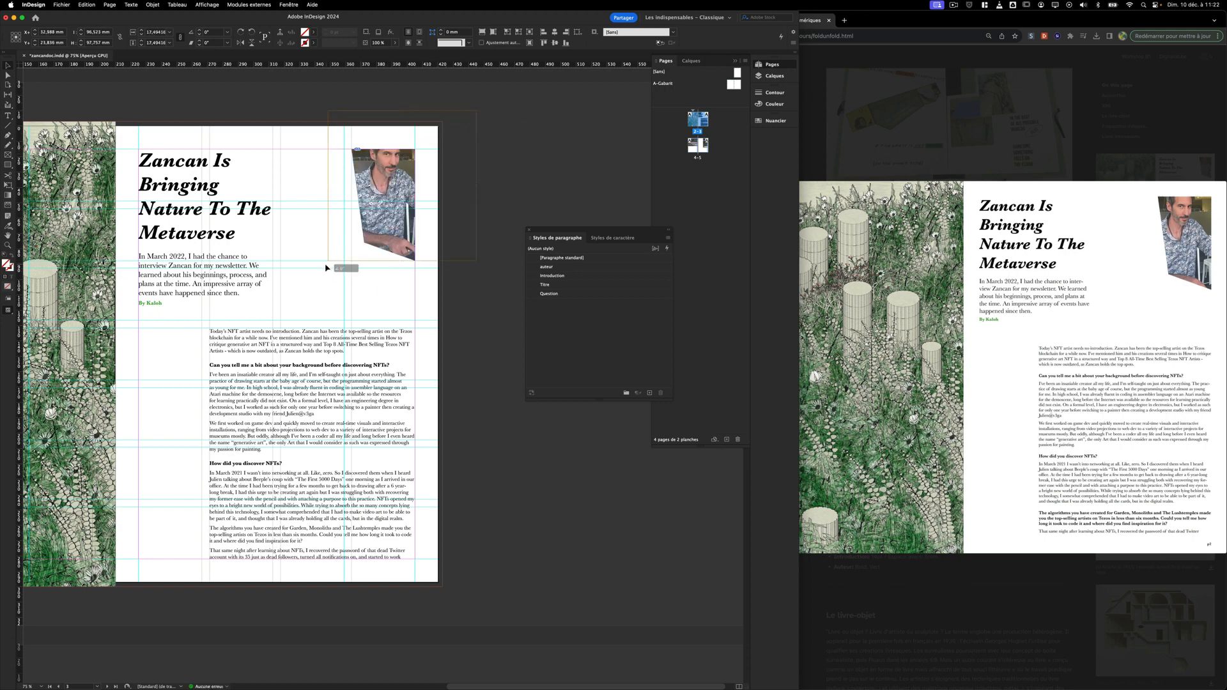
{"action": "left_click_drag", "start_coordinate": [326, 260], "coordinate": [322, 266]}
{"action": "key", "text": "Down"}
{"action": "key", "text": "Down"}
{"action": "key", "text": "Down"}
{"action": "key", "text": "Down"}
{"action": "key", "text": "Down"}
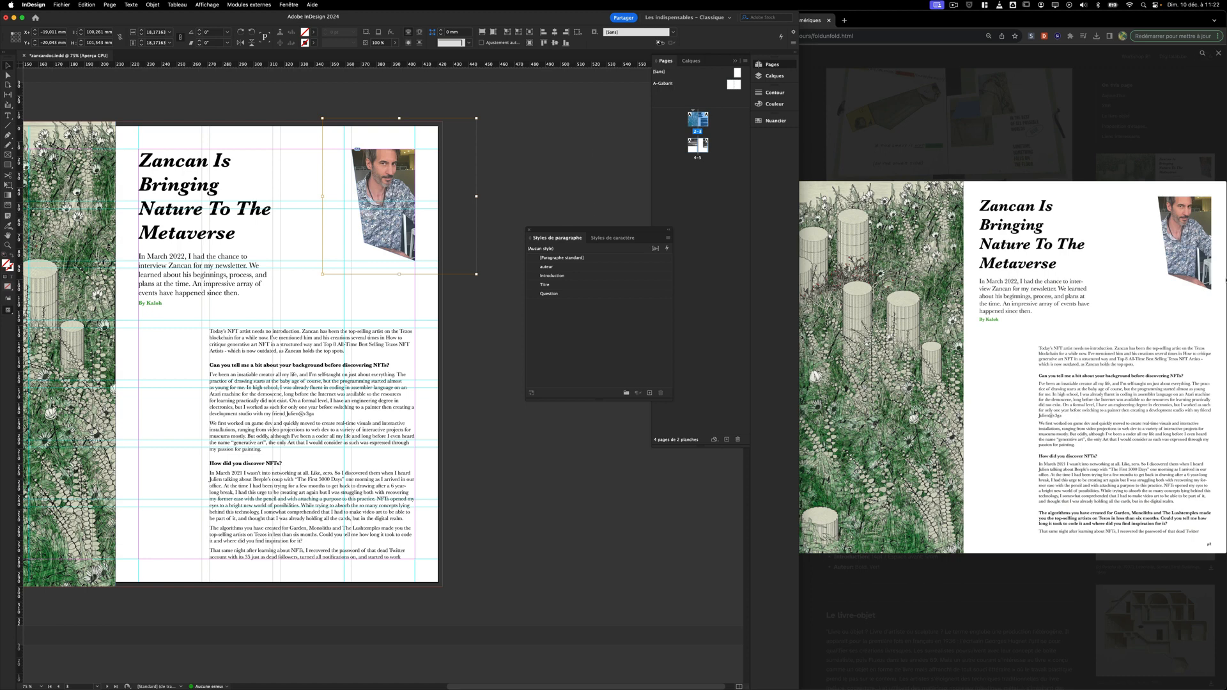
{"action": "left_click", "coordinate": [465, 73]}
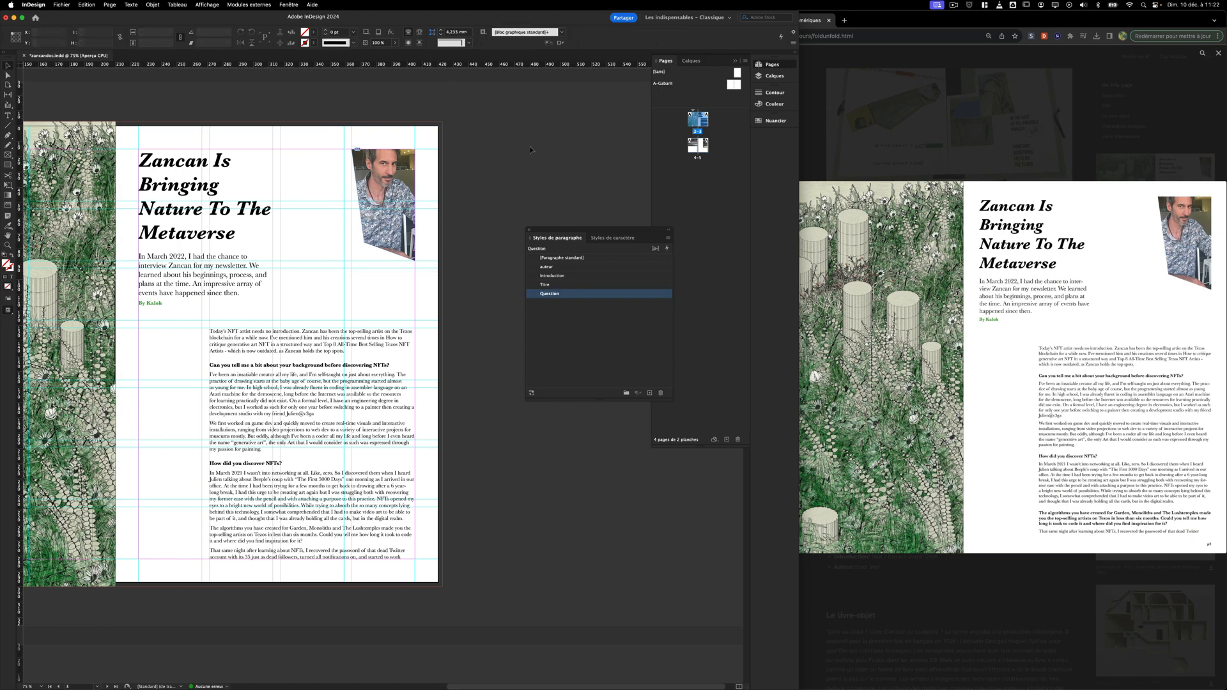
Switch to Chrome and examine the next spread of the reference layout in the image gallery.
{"action": "key", "text": "super+minus"}
{"action": "scroll", "coordinate": [363, 198], "scroll_direction": "down", "scroll_amount": 5}
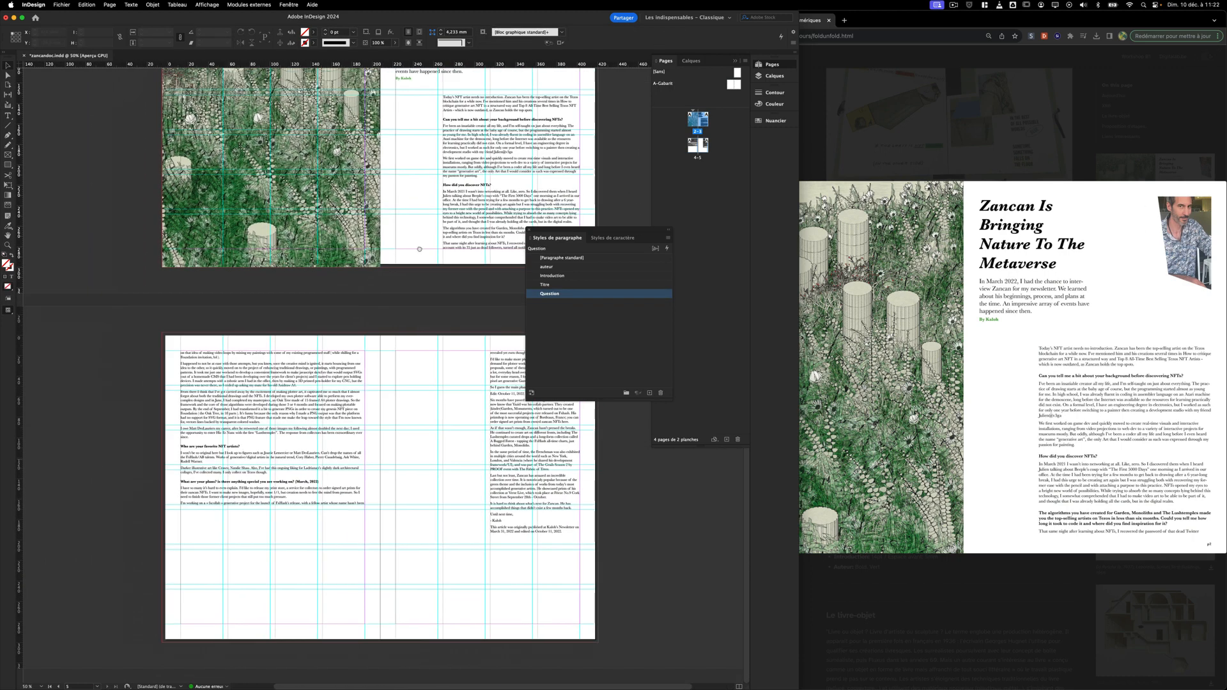
{"action": "left_click", "coordinate": [1008, 574]}
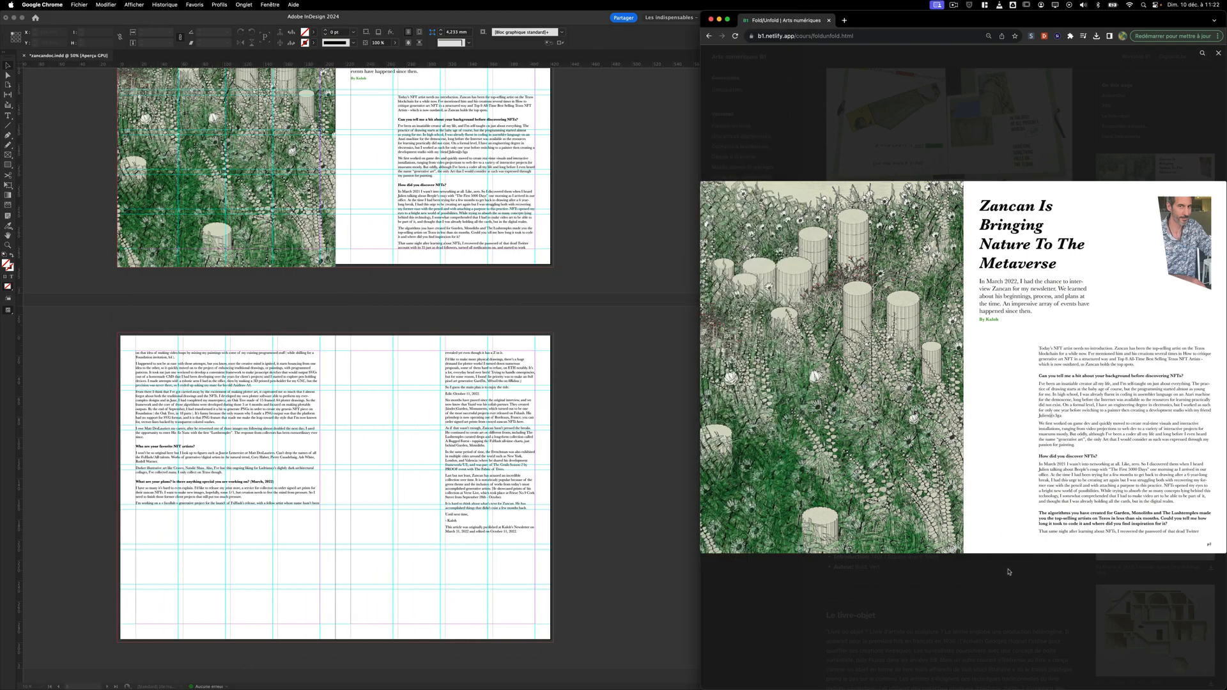
{"action": "left_click", "coordinate": [1008, 573]}
{"action": "left_click", "coordinate": [1177, 300]}
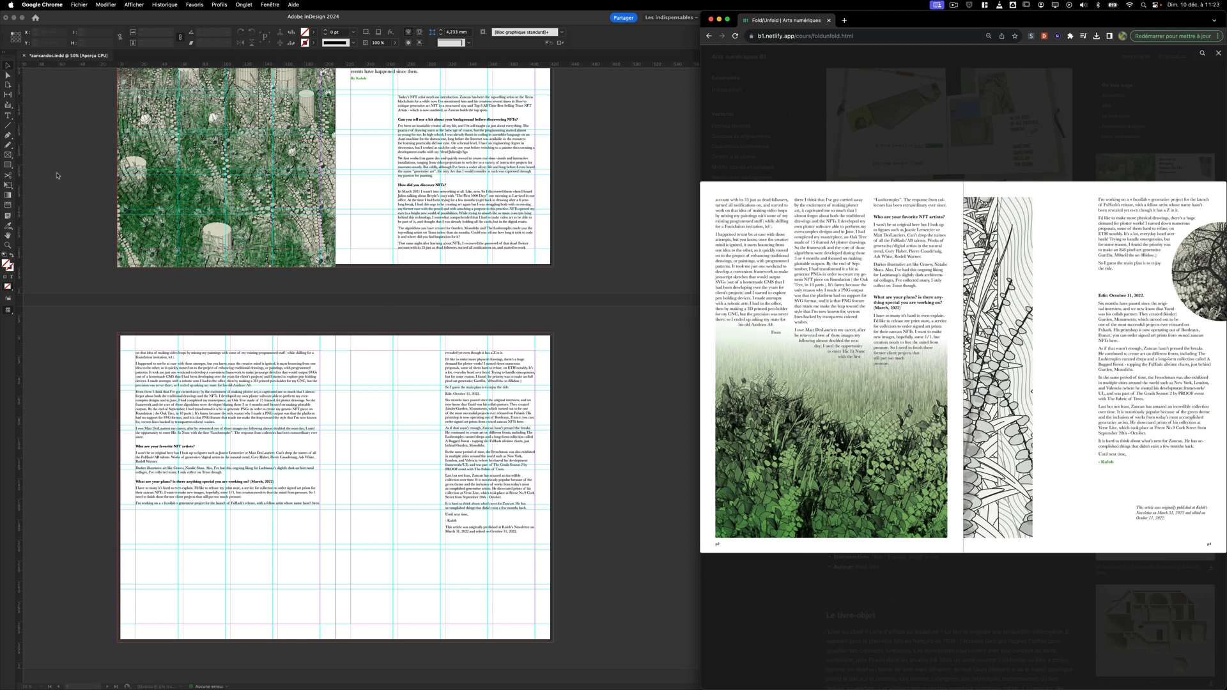
Back in InDesign, draw a rectangular frame about 41 × 267 mm in page 5's first column and a circular frame about 94 mm wide below the text.
{"action": "left_click", "coordinate": [310, 439]}
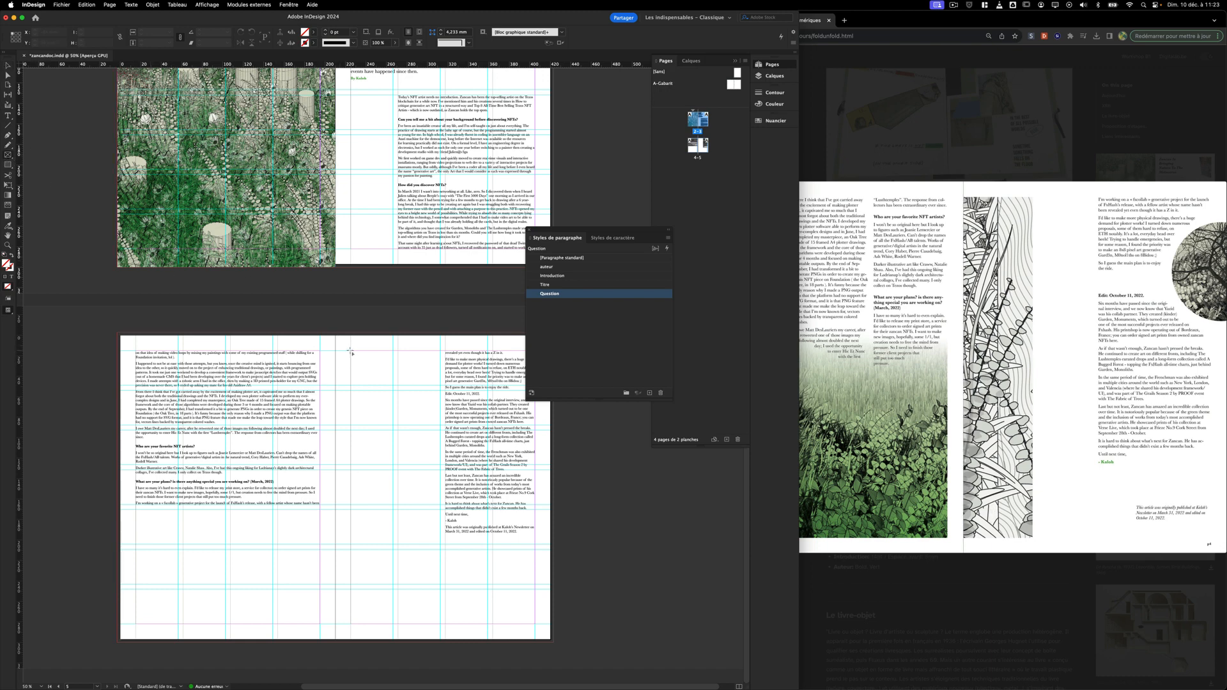
{"action": "left_click_drag", "start_coordinate": [350, 352], "coordinate": [394, 625]}
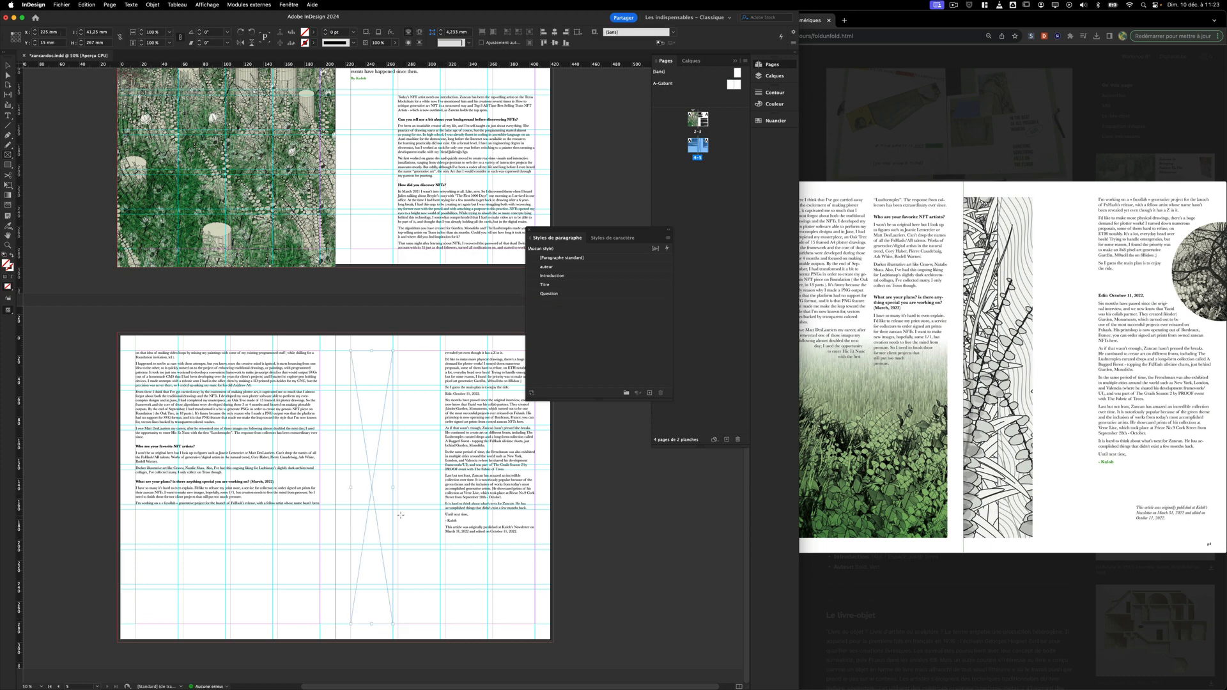
{"action": "left_click", "coordinate": [8, 155]}
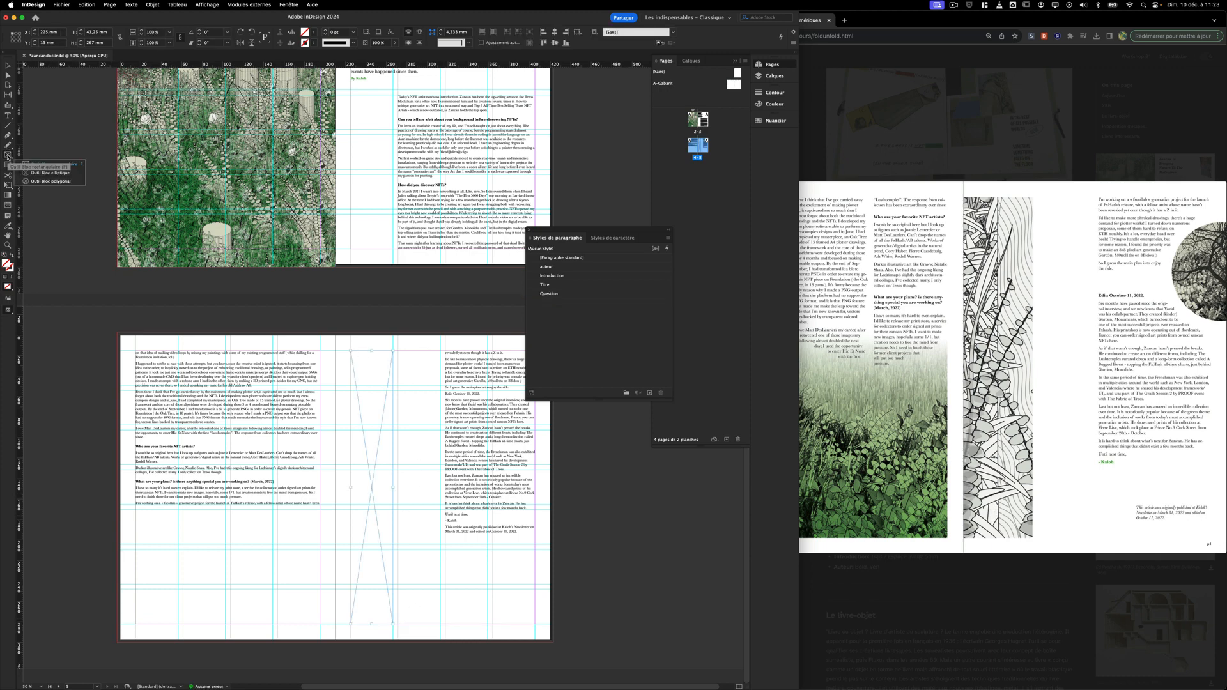
{"action": "left_click", "coordinate": [43, 173]}
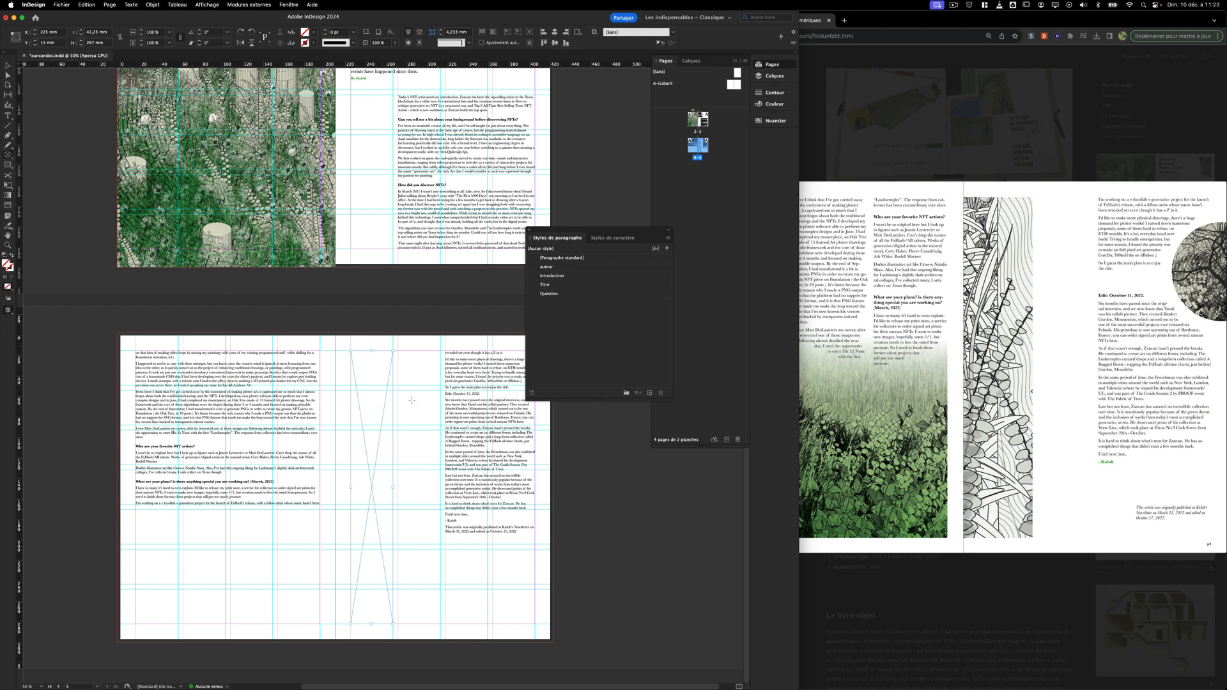
{"action": "left_click_drag", "start_coordinate": [470, 435], "coordinate": [583, 528]}
{"action": "left_click", "coordinate": [8, 65]}
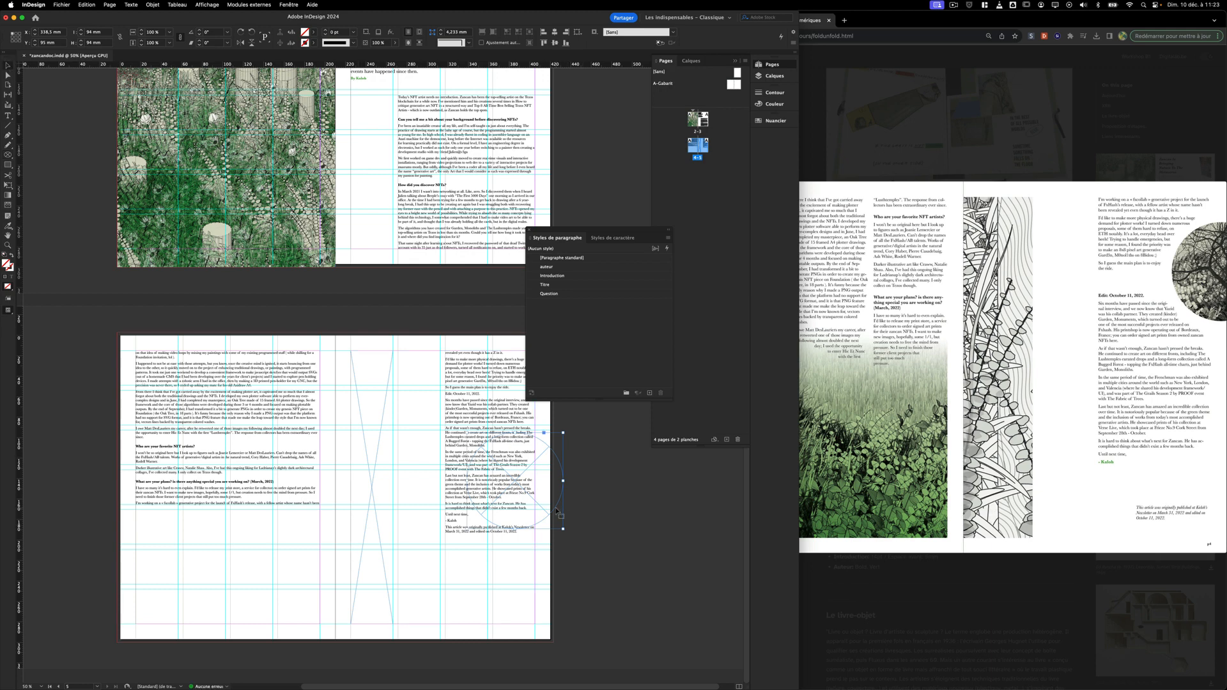
{"action": "left_click_drag", "start_coordinate": [555, 511], "coordinate": [505, 620]}
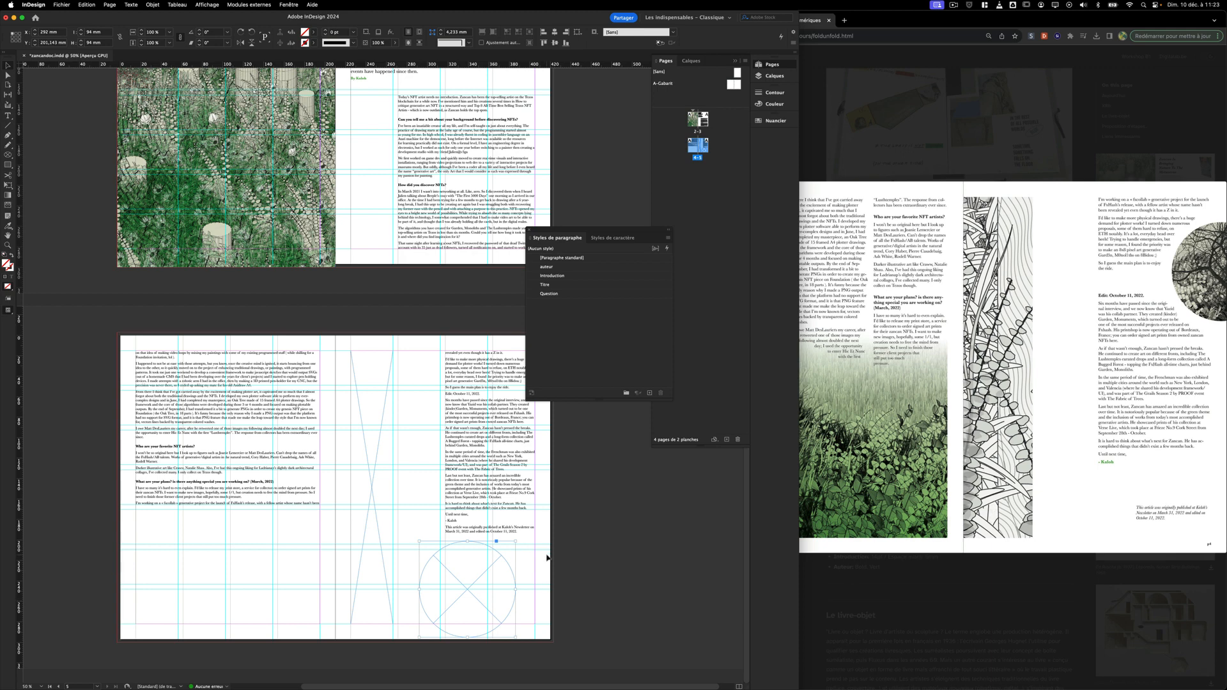
{"action": "left_click", "coordinate": [419, 374]}
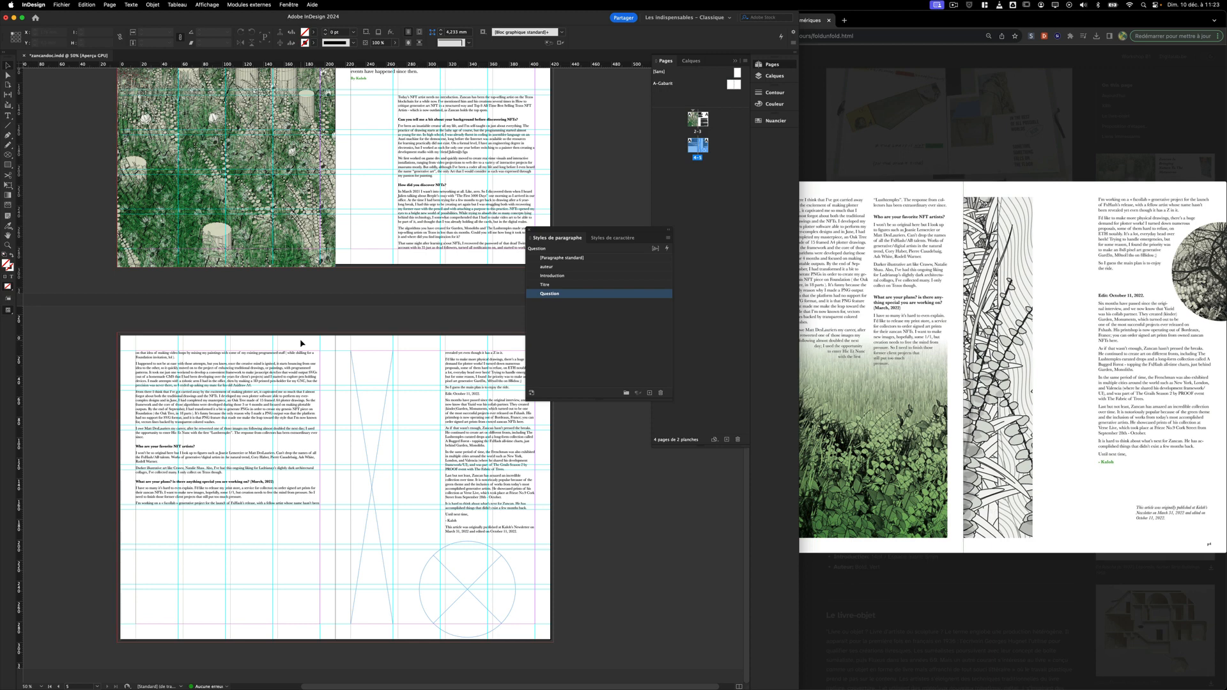
Import zancan01.png and zancan02.jpeg together from the images folder, loading them on the cursor for placement.
{"action": "left_click", "coordinate": [66, 4]}
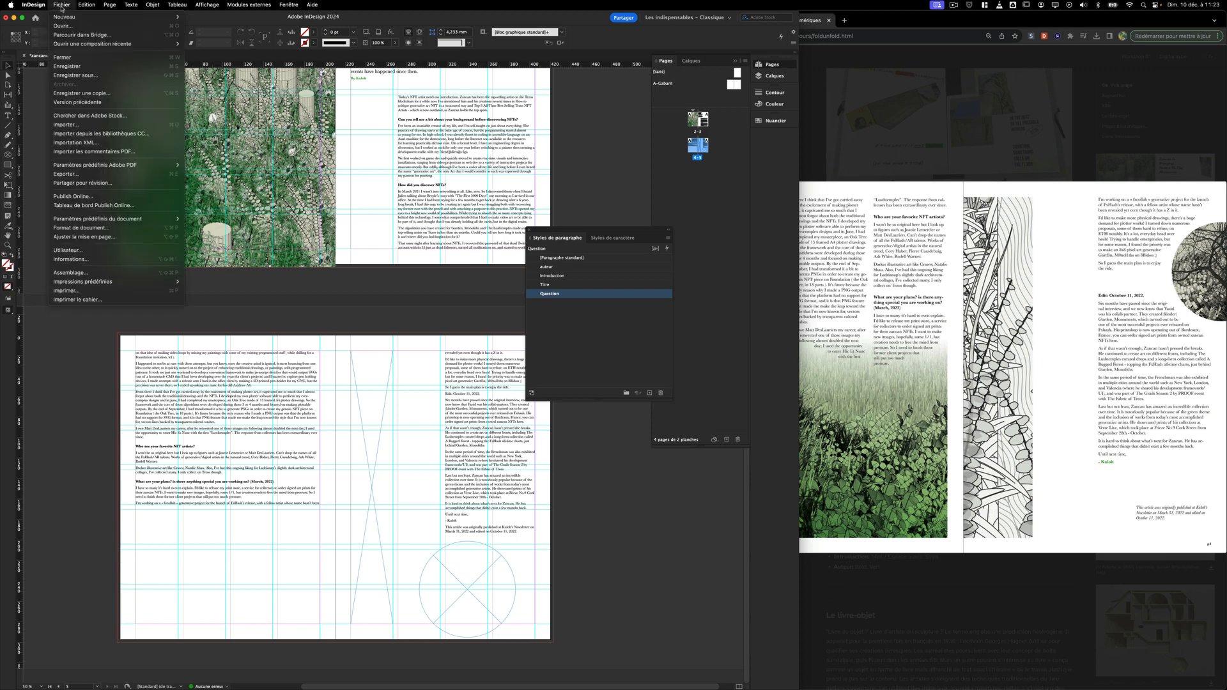
{"action": "left_click", "coordinate": [91, 125]}
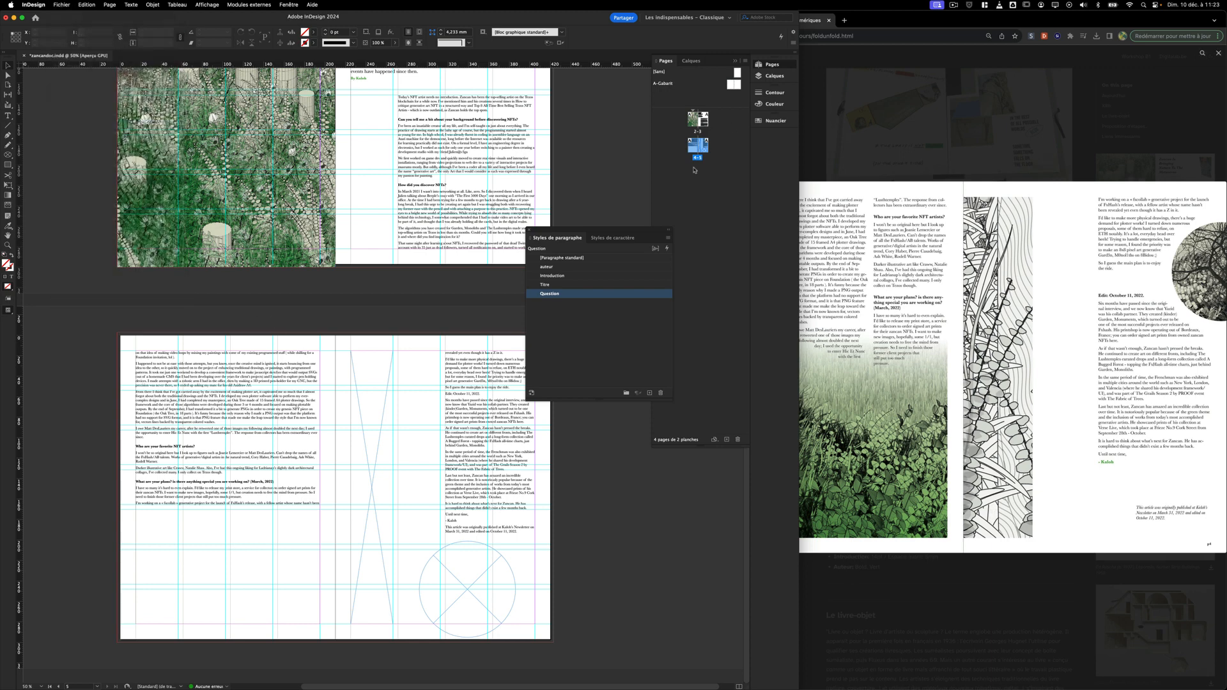
{"action": "left_click", "coordinate": [703, 160]}
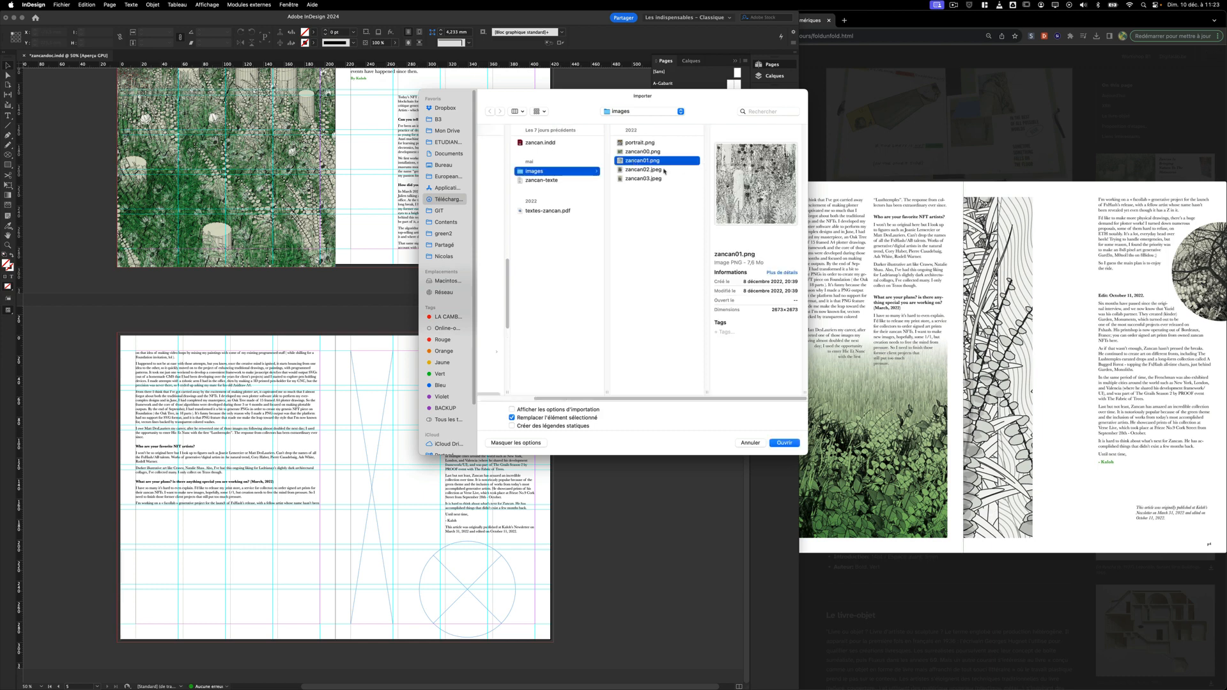
{"action": "left_click", "coordinate": [643, 178], "text": "super"}
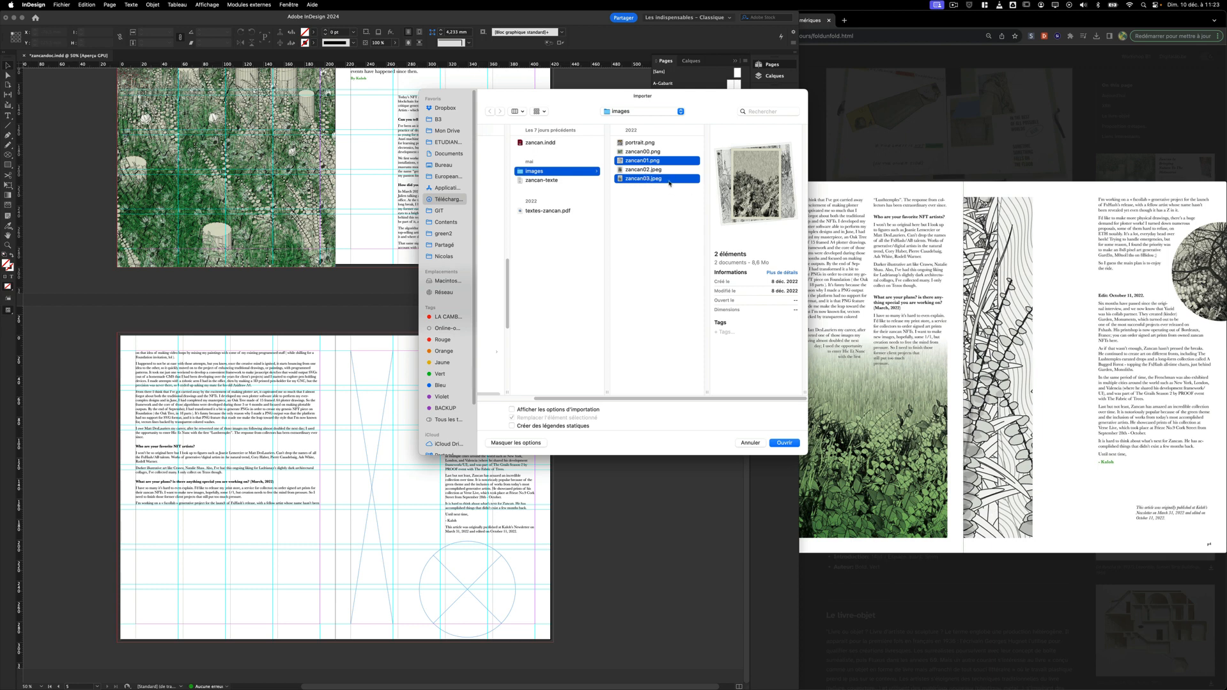
{"action": "left_click", "coordinate": [657, 170], "text": "super"}
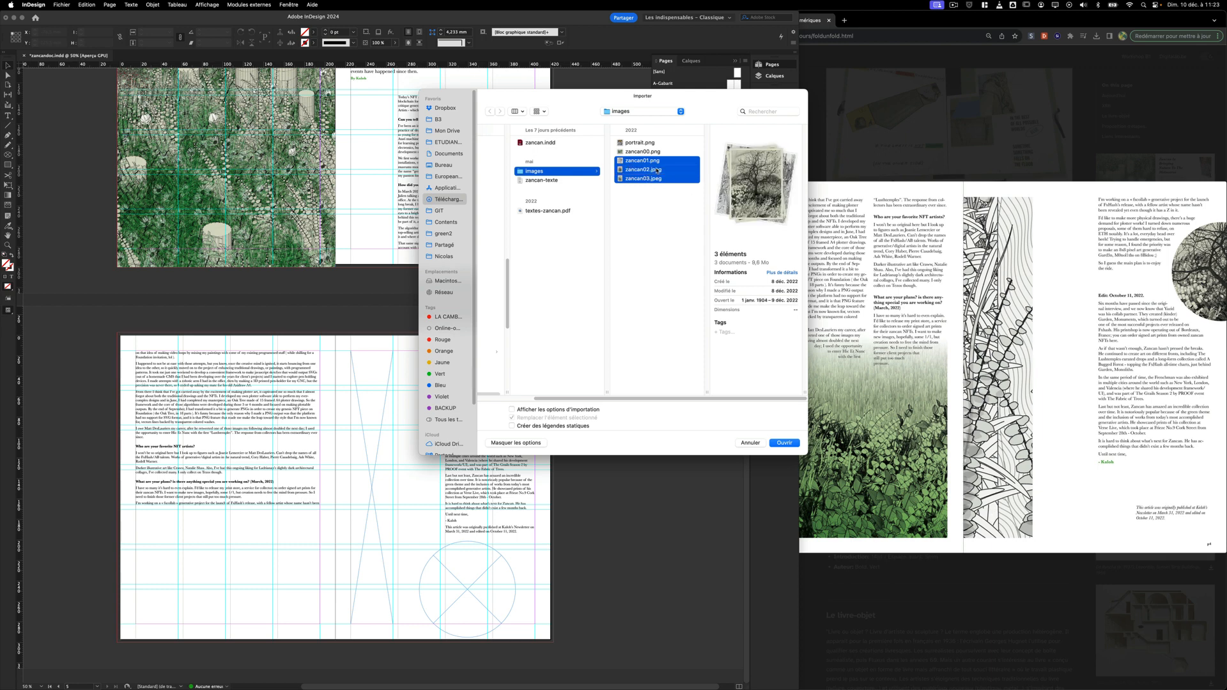
{"action": "left_click", "coordinate": [648, 179], "text": "super"}
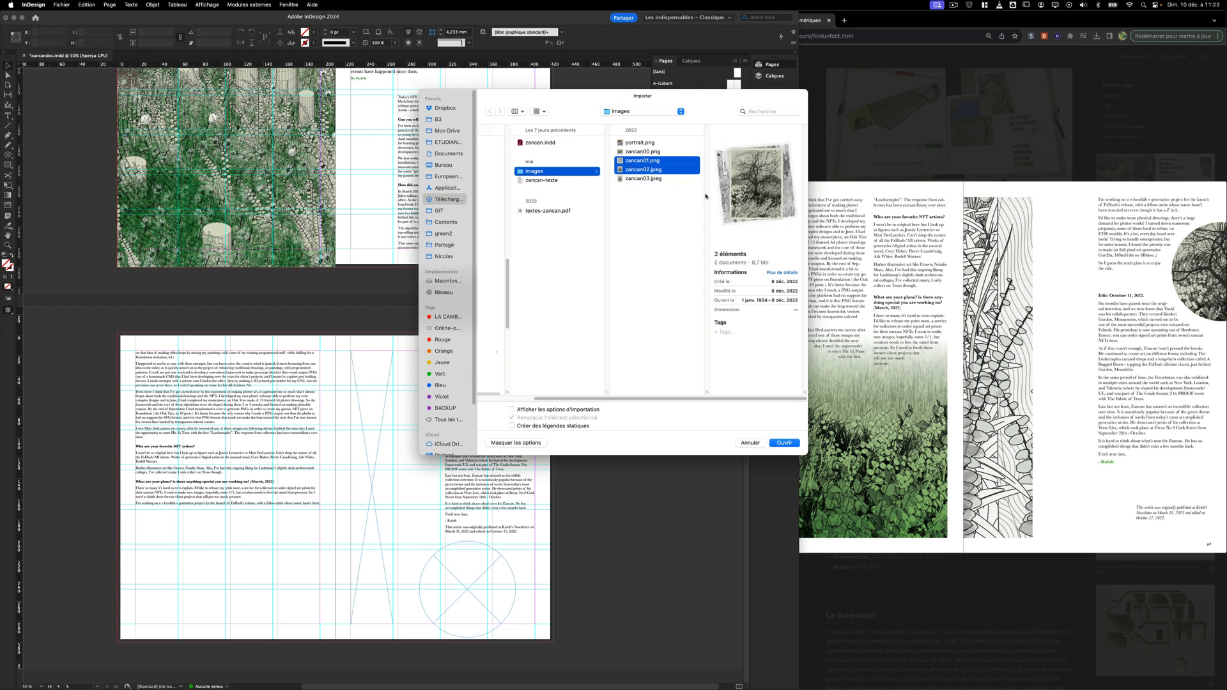
{"action": "left_click", "coordinate": [645, 169], "text": "super"}
{"action": "left_click", "coordinate": [646, 179], "text": "super"}
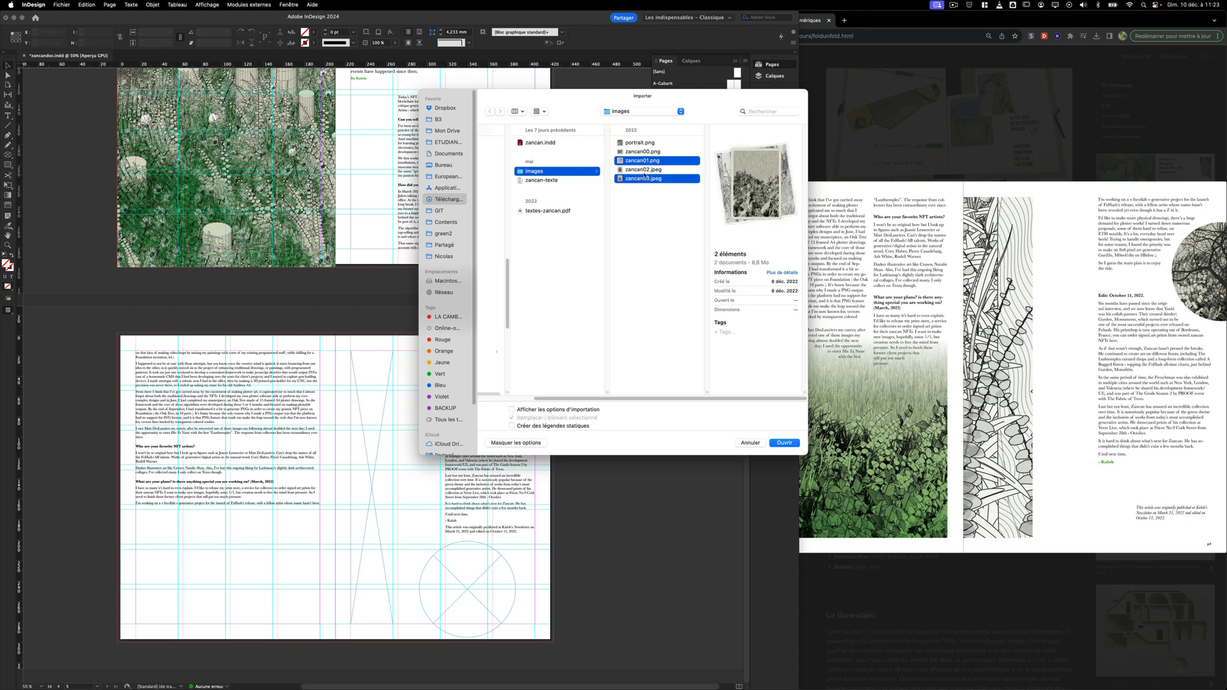
{"action": "left_click", "coordinate": [644, 172], "text": "super"}
{"action": "left_click", "coordinate": [646, 177], "text": "super"}
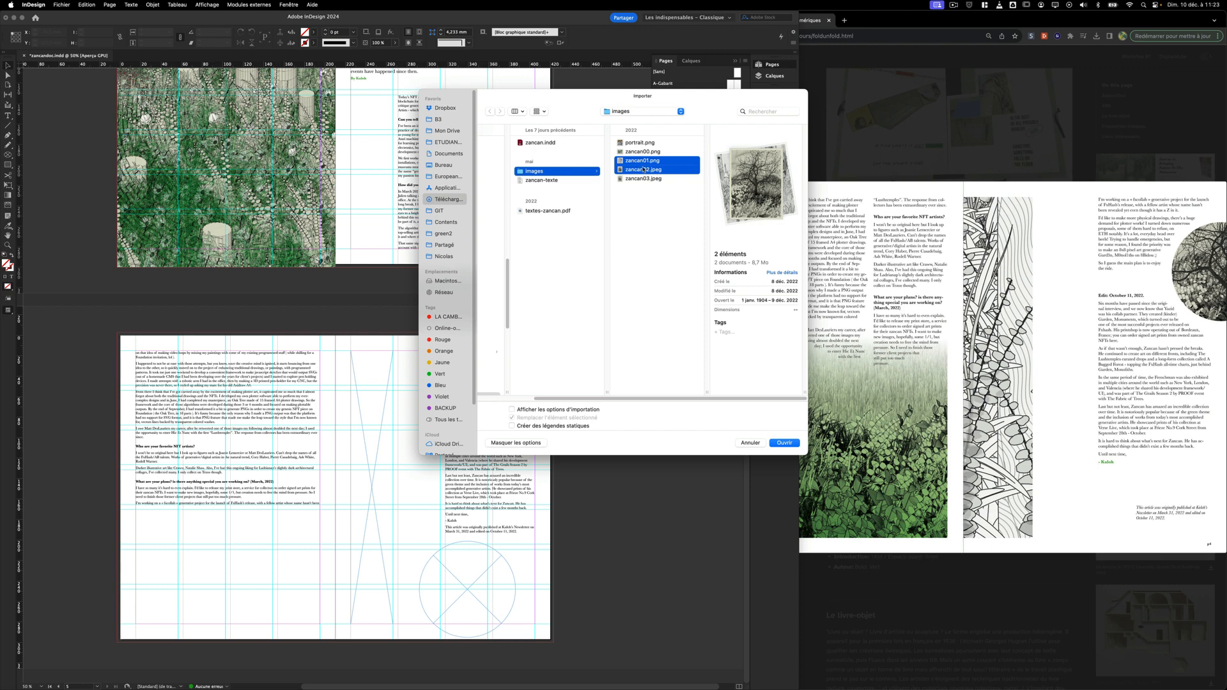
{"action": "left_click", "coordinate": [784, 442]}
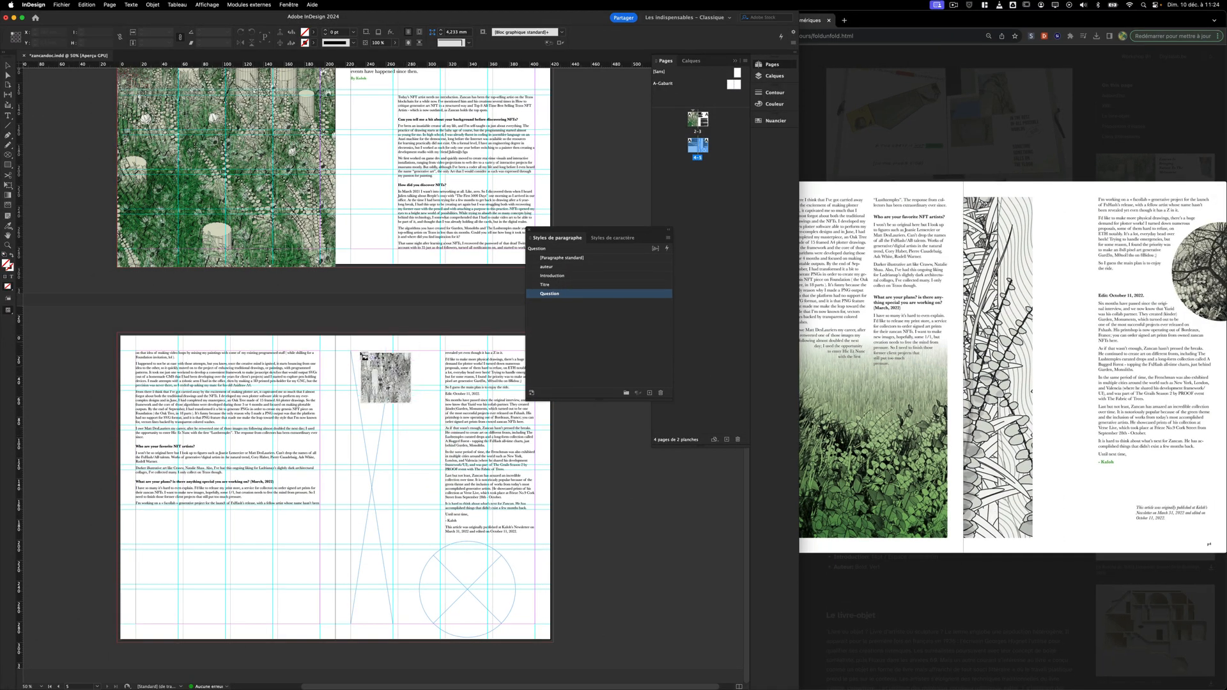
Place the line drawing in the tall rectangular frame and the tree image in the circular frame, fitting the tree image to fill the circle.
{"action": "left_click", "coordinate": [359, 387]}
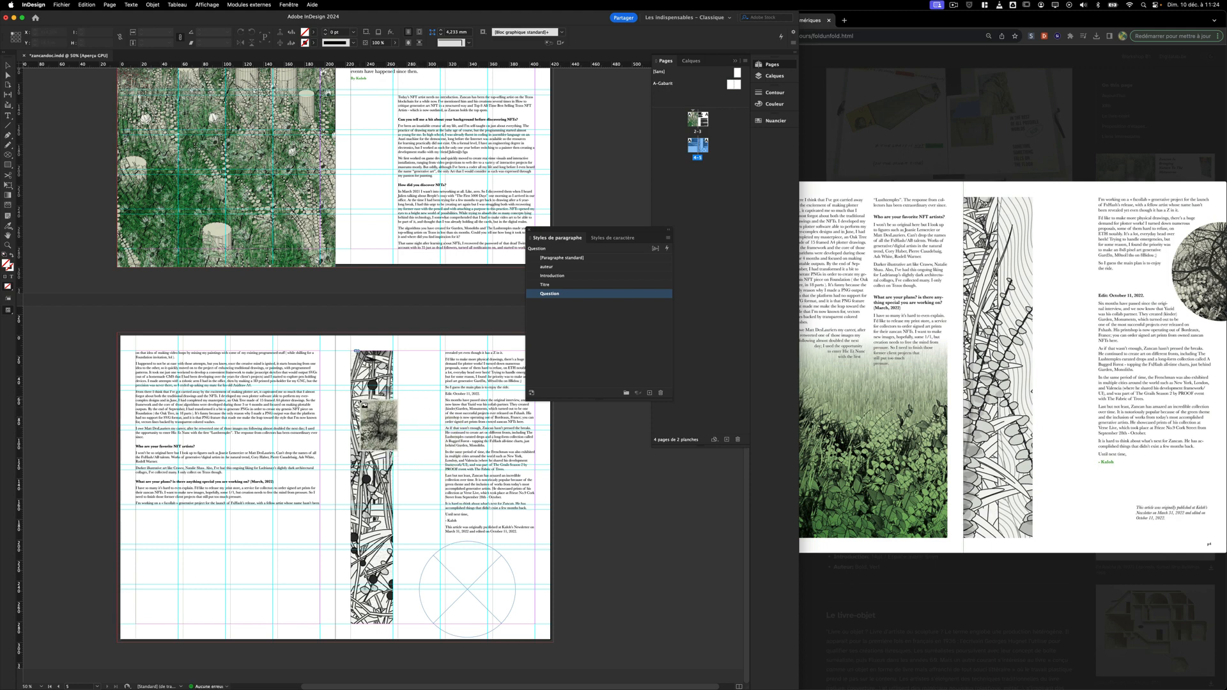
{"action": "left_click", "coordinate": [453, 575]}
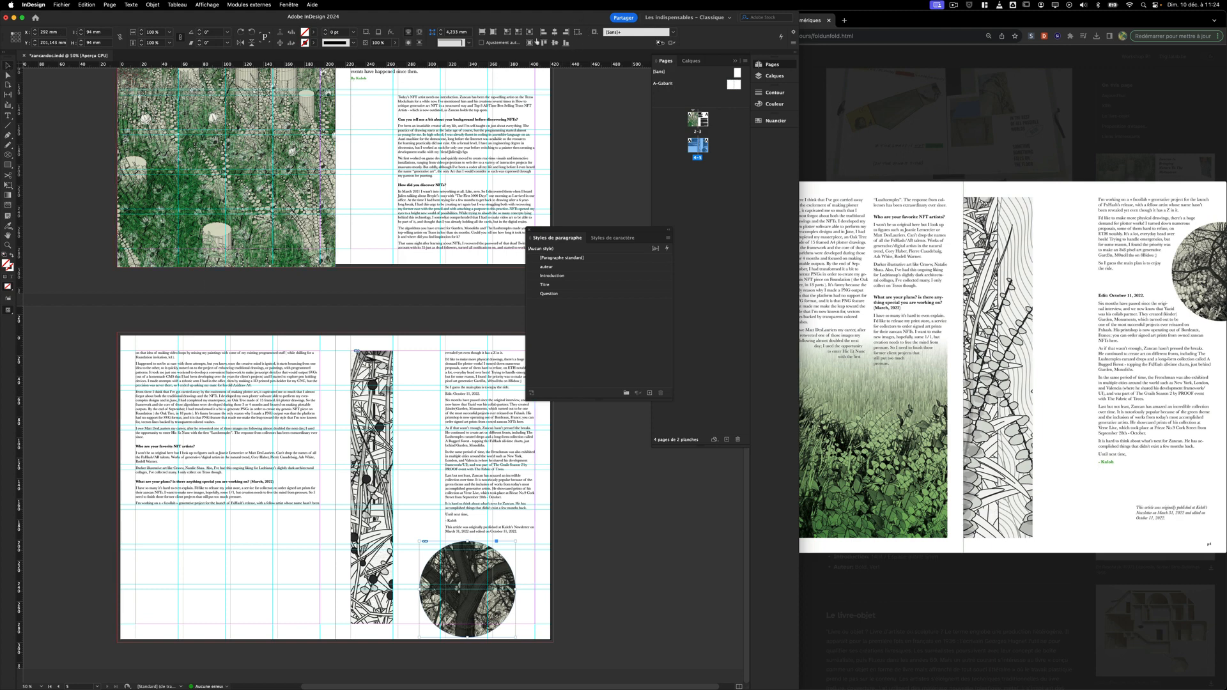
{"action": "left_click", "coordinate": [482, 32]}
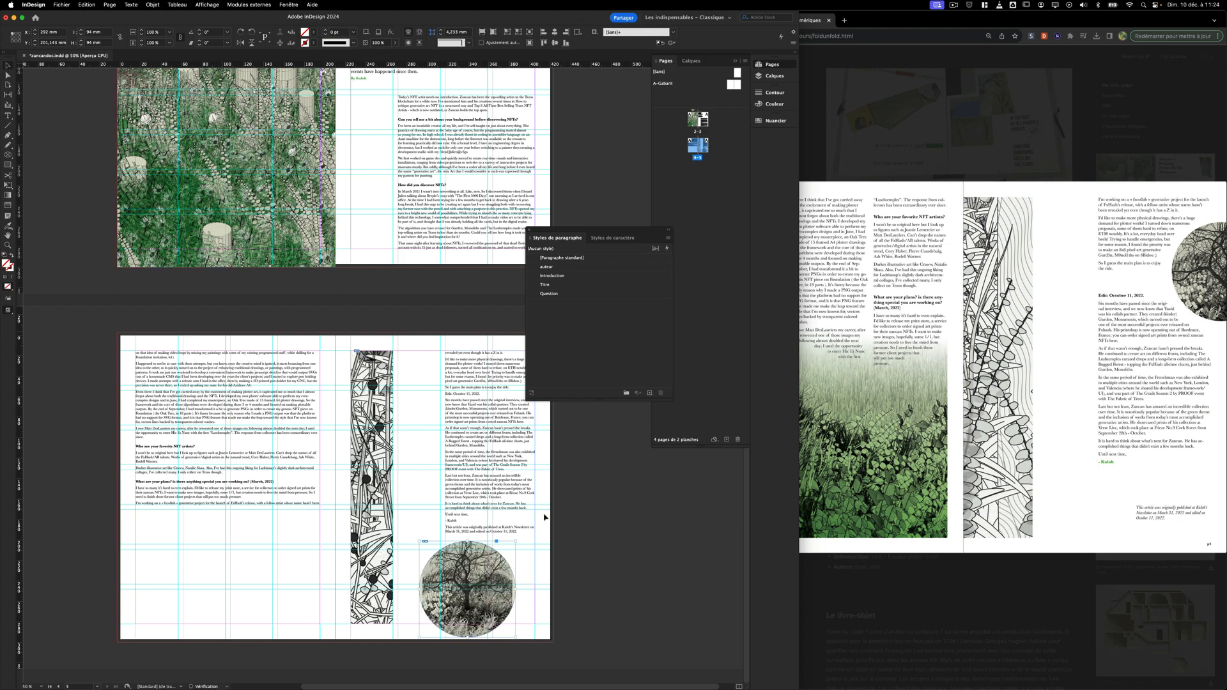
Enlarge the tree image to about 25 % inside the circular frame and shift it so the tree sits centred in the circle.
{"action": "left_click", "coordinate": [468, 589]}
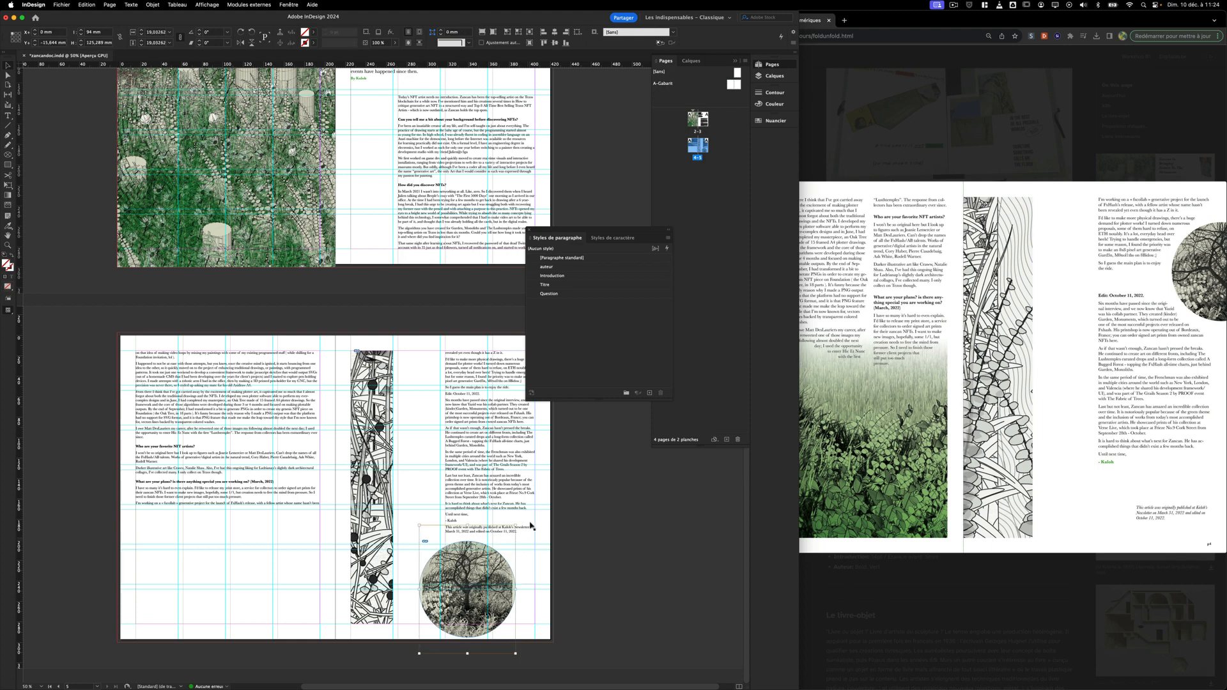
{"action": "left_click_drag", "start_coordinate": [516, 525], "coordinate": [543, 488]}
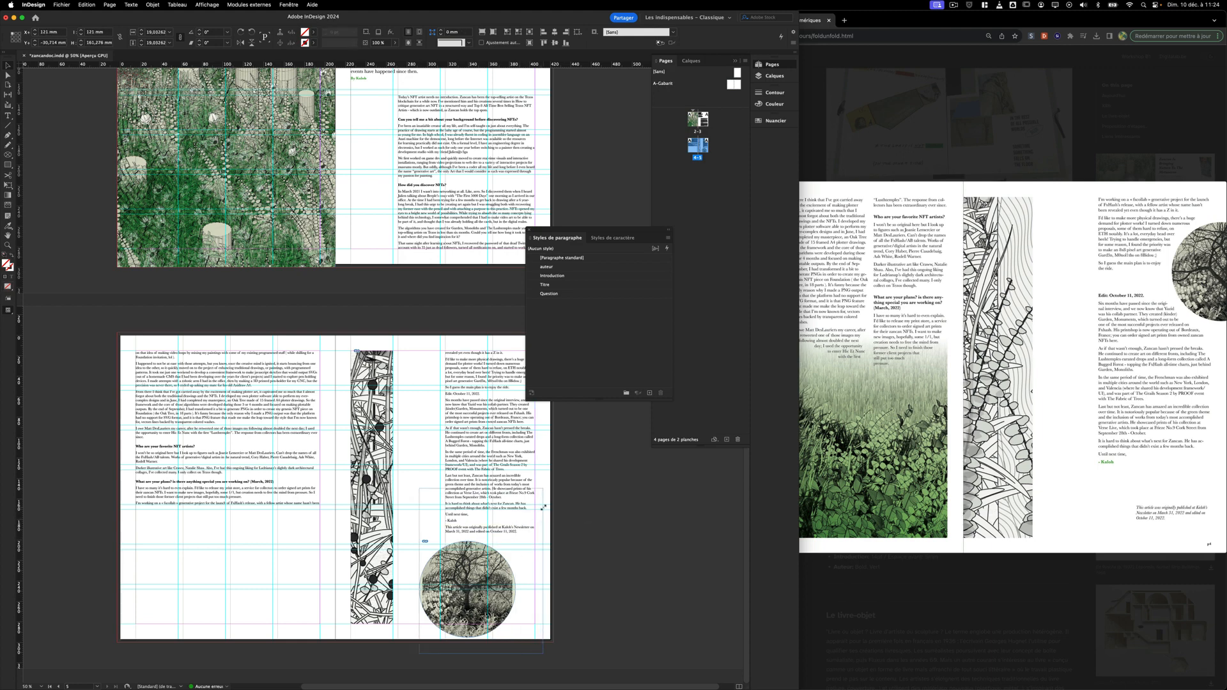
{"action": "key", "text": "Down"}
{"action": "key", "text": "Down"}
{"action": "key", "text": "Down"}
{"action": "key", "text": "Down"}
{"action": "key", "text": "Down"}
{"action": "key", "text": "Down"}
{"action": "key", "text": "Down"}
{"action": "key", "text": "Down"}
{"action": "key", "text": "Down"}
{"action": "key", "text": "Down"}
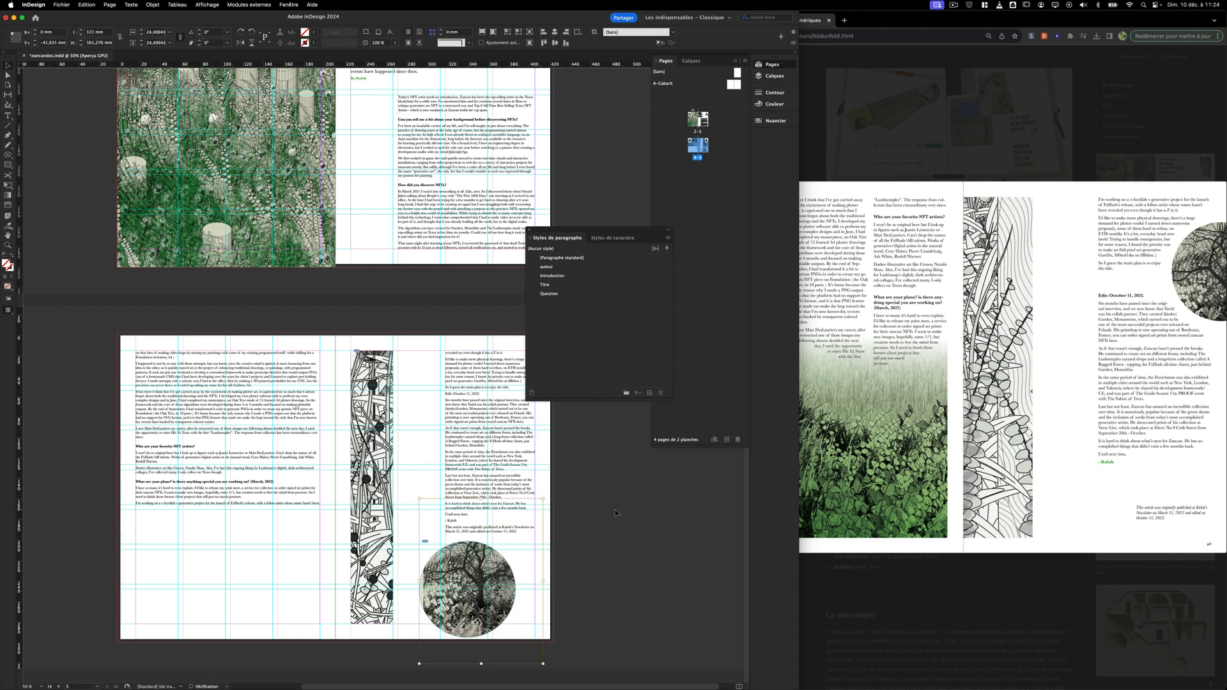
{"action": "key", "text": "Left"}
{"action": "key", "text": "Left"}
{"action": "key", "text": "Left"}
{"action": "key", "text": "Left"}
{"action": "key", "text": "Left"}
{"action": "key", "text": "Left"}
{"action": "key", "text": "Left"}
{"action": "key", "text": "Left"}
{"action": "key", "text": "Left"}
{"action": "key", "text": "Left"}
{"action": "key", "text": "Left"}
{"action": "key", "text": "Left"}
{"action": "key", "text": "Left"}
{"action": "key", "text": "Left"}
{"action": "key", "text": "Left"}
{"action": "key", "text": "shift+Down"}
{"action": "key", "text": "shift+Down"}
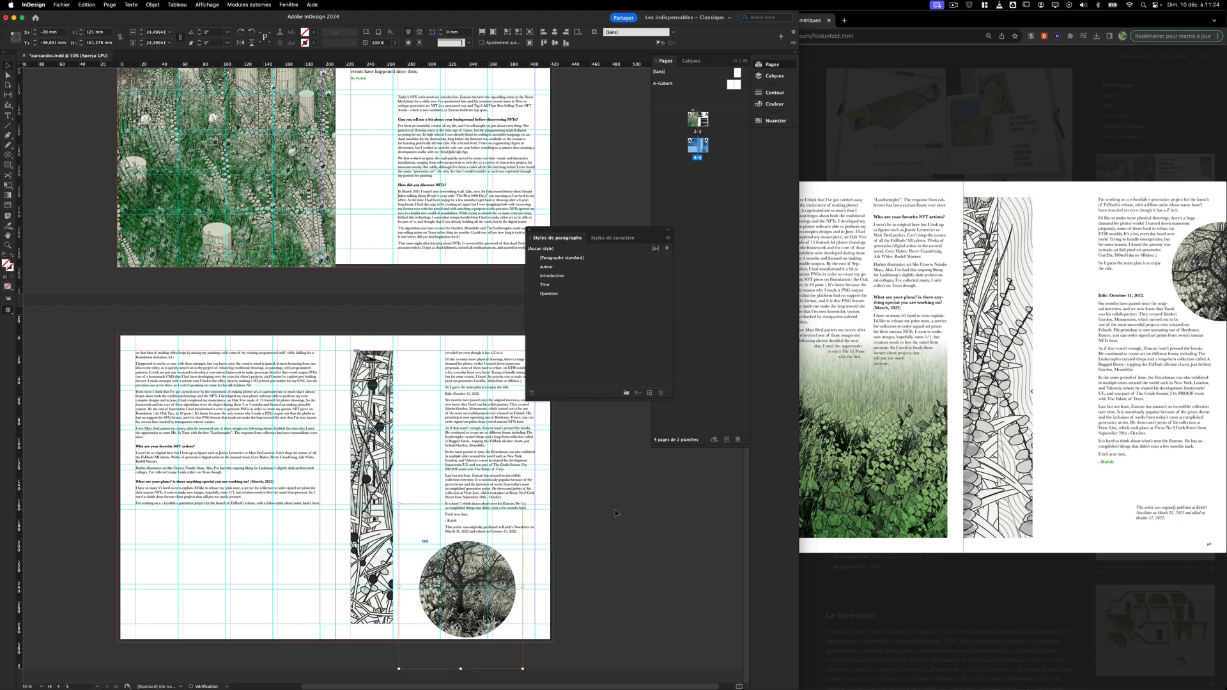
{"action": "key", "text": "shift+Right"}
{"action": "key", "text": "Left"}
{"action": "key", "text": "Left"}
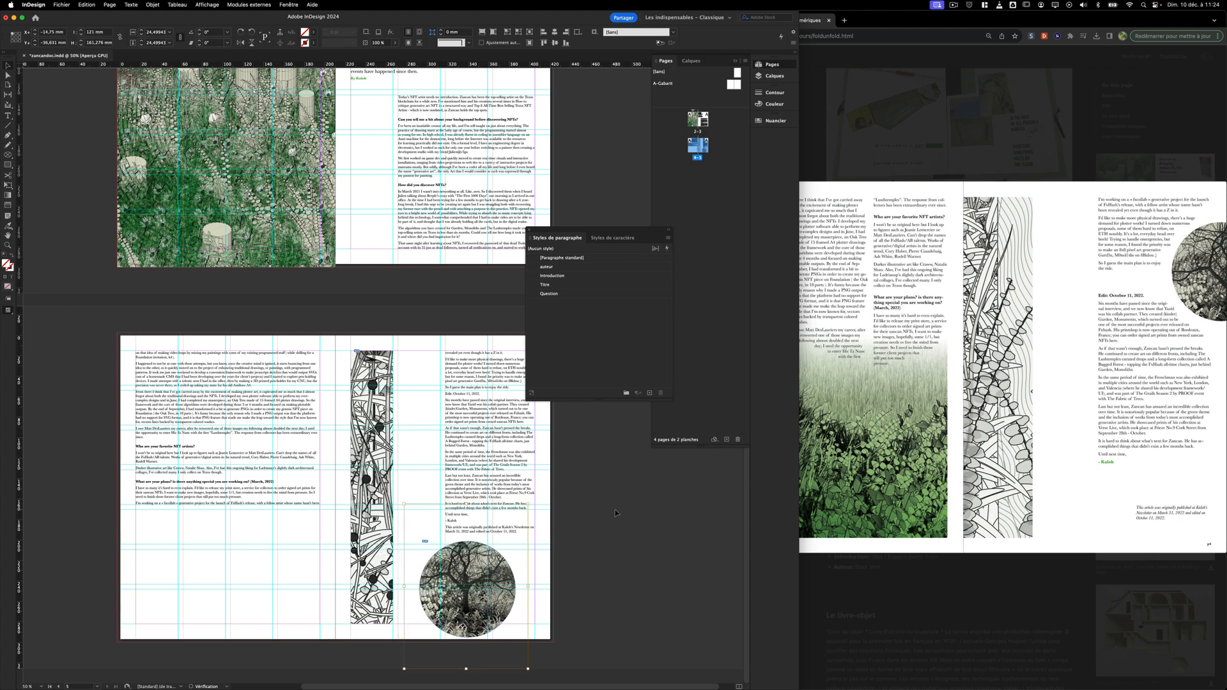
{"action": "left_click", "coordinate": [573, 543]}
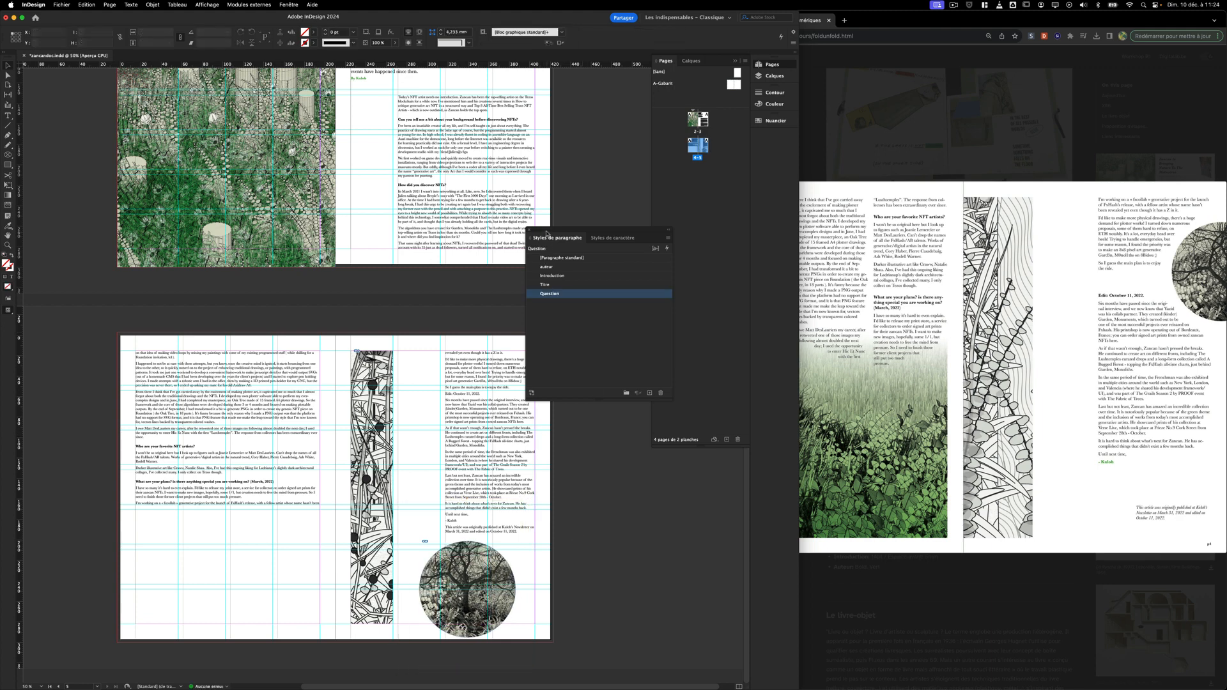
Move the paragraph styles panel clear of page 5 and reposition the circular tree image over the page's outer edge, beside the upper text.
{"action": "left_click_drag", "start_coordinate": [548, 234], "coordinate": [570, 102]}
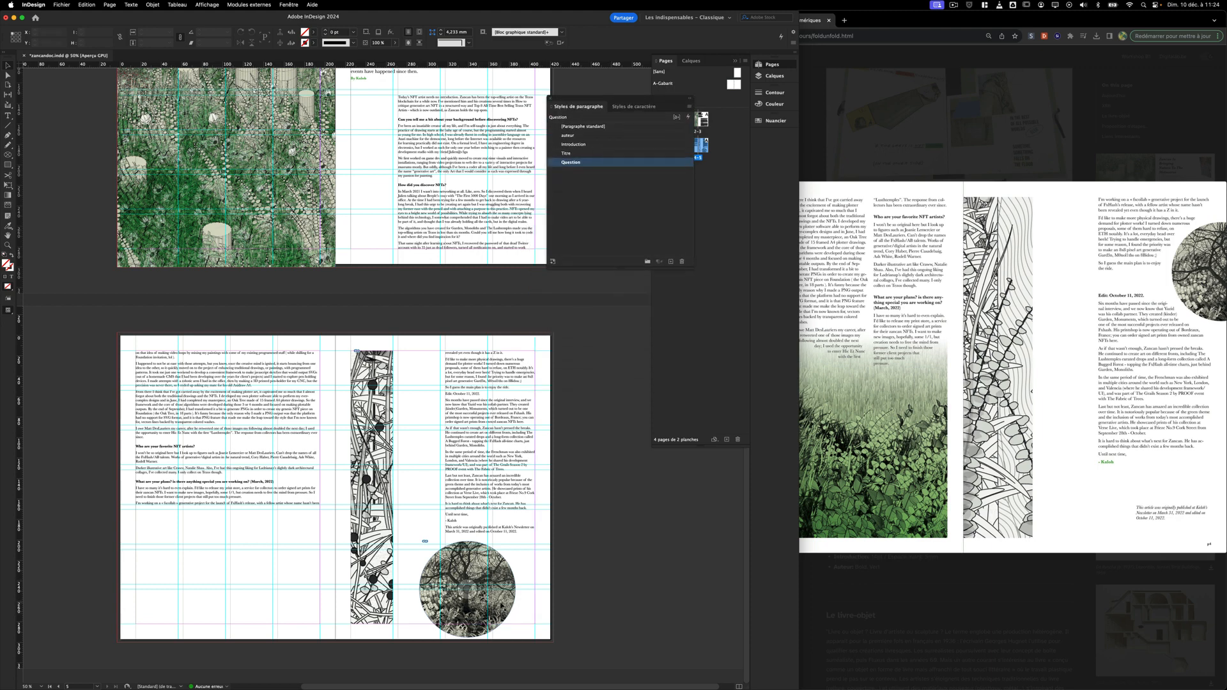
{"action": "left_click_drag", "start_coordinate": [500, 605], "coordinate": [566, 439]}
{"action": "left_click", "coordinate": [530, 350]}
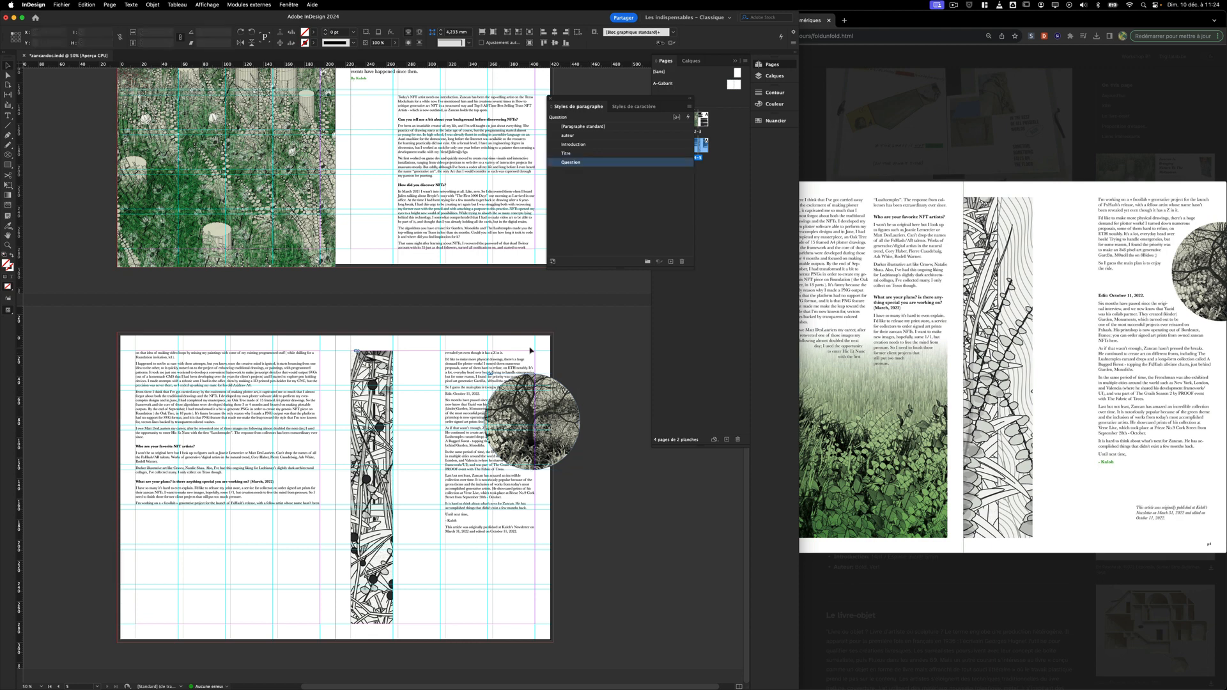
Scale the line drawing to about 77 % inside the tall rectangular frame.
{"action": "left_click", "coordinate": [378, 516]}
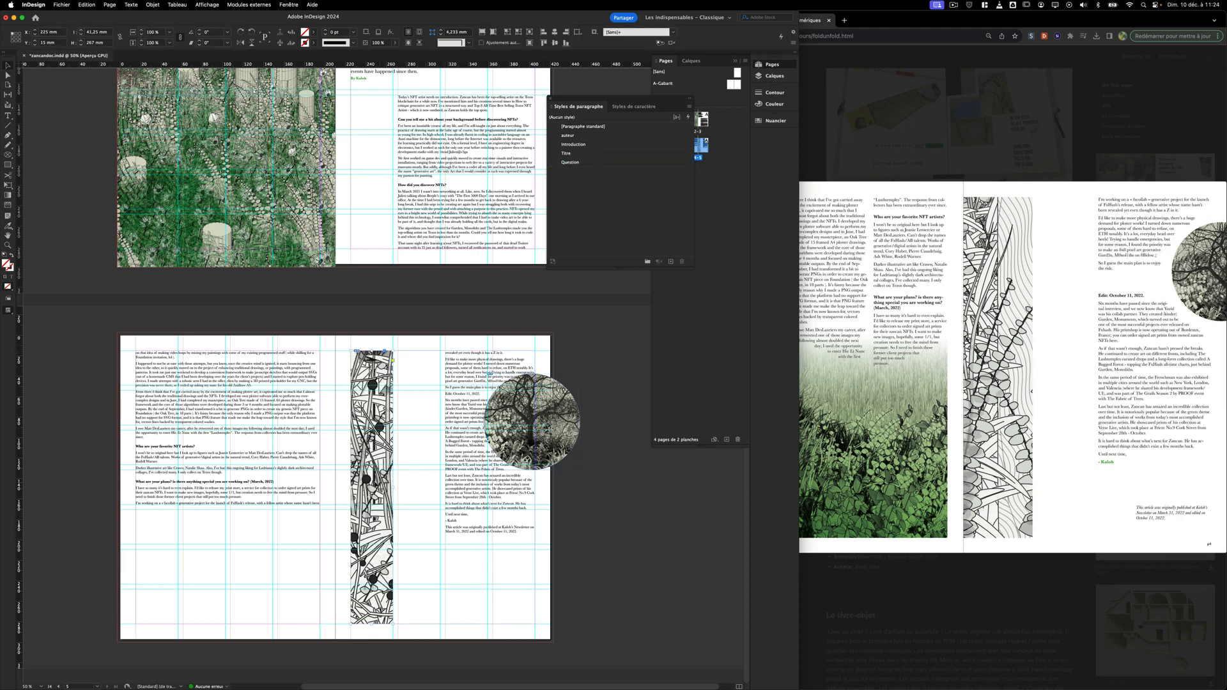
{"action": "left_click", "coordinate": [372, 487]}
{"action": "key", "text": "super+minus"}
{"action": "key", "text": "super+minus"}
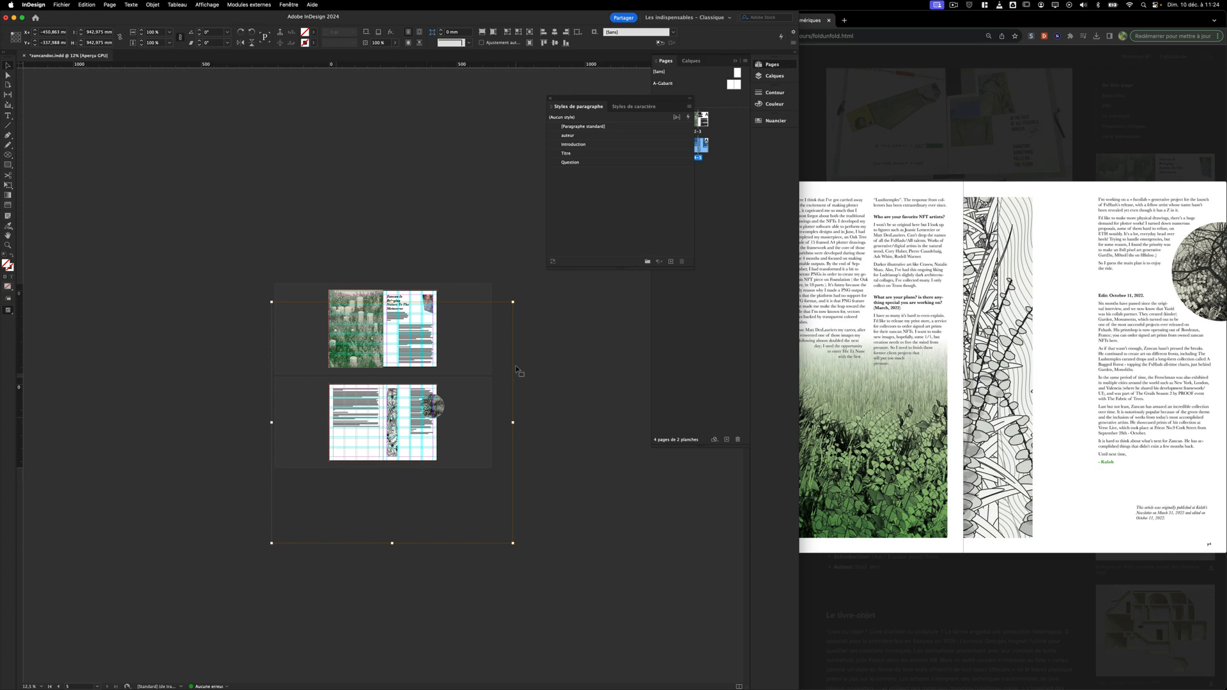
{"action": "key", "text": "super+equal"}
{"action": "key", "text": "super+equal"}
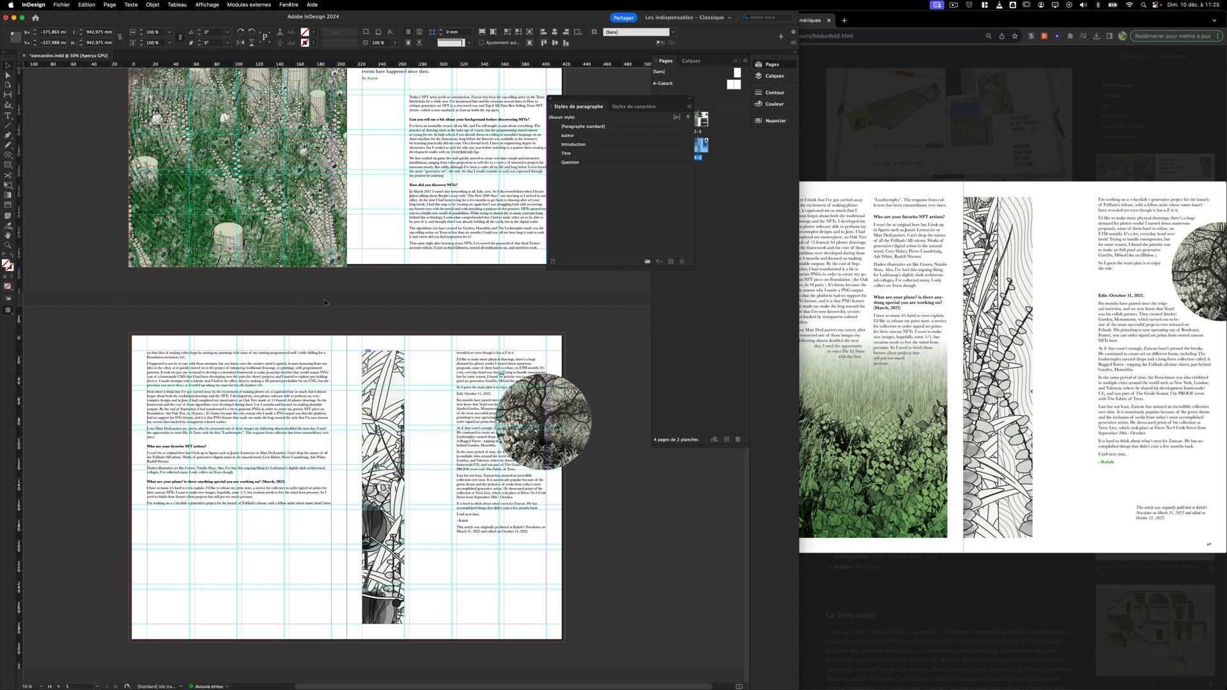
{"action": "key", "text": "super+minus"}
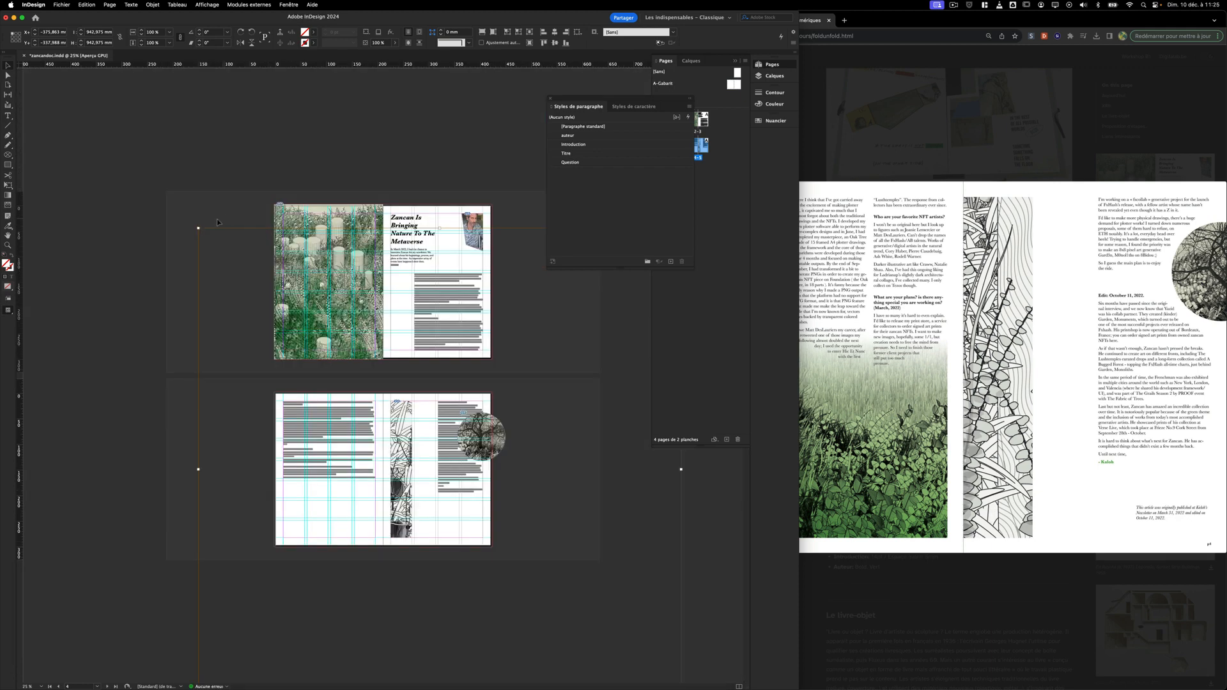
{"action": "left_click_drag", "start_coordinate": [199, 229], "coordinate": [311, 341]}
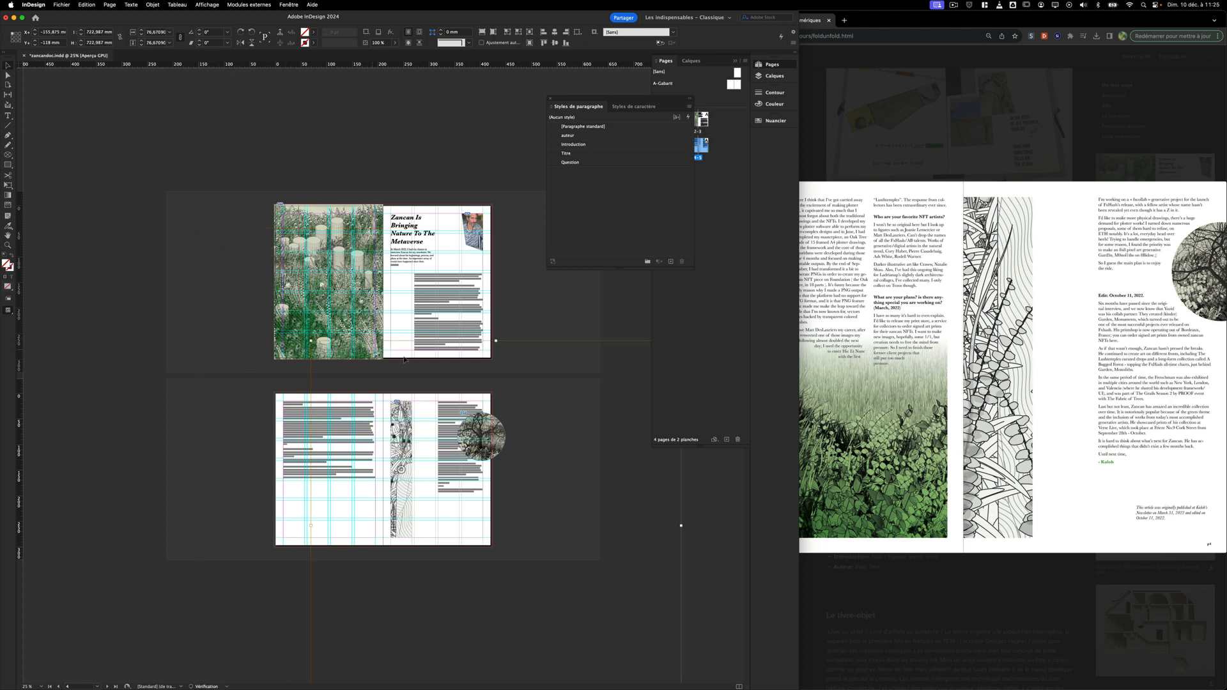
Shift the line drawing about 230 mm to the left inside its tall frame to show a different part of the illustration.
{"action": "key", "text": "Left"}
{"action": "key", "text": "Left"}
{"action": "key", "text": "Left"}
{"action": "key", "text": "Left"}
{"action": "key", "text": "Left"}
{"action": "key", "text": "Left"}
{"action": "key", "text": "Left"}
{"action": "key", "text": "Left"}
{"action": "key", "text": "Left"}
{"action": "key", "text": "Left"}
{"action": "key", "text": "Left"}
{"action": "key", "text": "Left"}
{"action": "key", "text": "Left"}
{"action": "key", "text": "Left"}
{"action": "key", "text": "Left"}
{"action": "key", "text": "Left"}
{"action": "key", "text": "Left"}
{"action": "key", "text": "Left"}
{"action": "key", "text": "Left"}
{"action": "key", "text": "Left"}
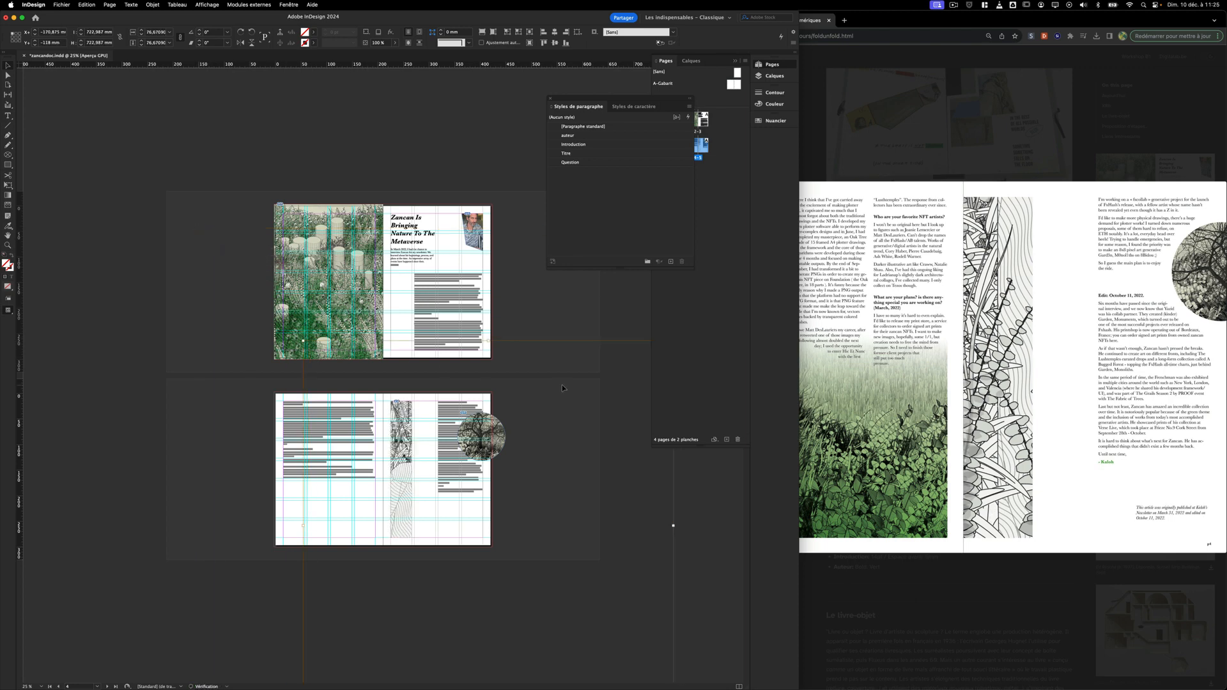
{"action": "key", "text": "Left"}
{"action": "key", "text": "Left"}
{"action": "key", "text": "Left"}
{"action": "key", "text": "Left"}
{"action": "key", "text": "Left"}
{"action": "key", "text": "Left"}
{"action": "key", "text": "Left"}
{"action": "key", "text": "Left"}
{"action": "key", "text": "Left"}
{"action": "key", "text": "Left"}
{"action": "key", "text": "Left"}
{"action": "key", "text": "Left"}
{"action": "key", "text": "Left"}
{"action": "key", "text": "Left"}
{"action": "key", "text": "Left"}
{"action": "key", "text": "Left"}
{"action": "key", "text": "Left"}
{"action": "key", "text": "Left"}
{"action": "key", "text": "Left"}
{"action": "key", "text": "Left"}
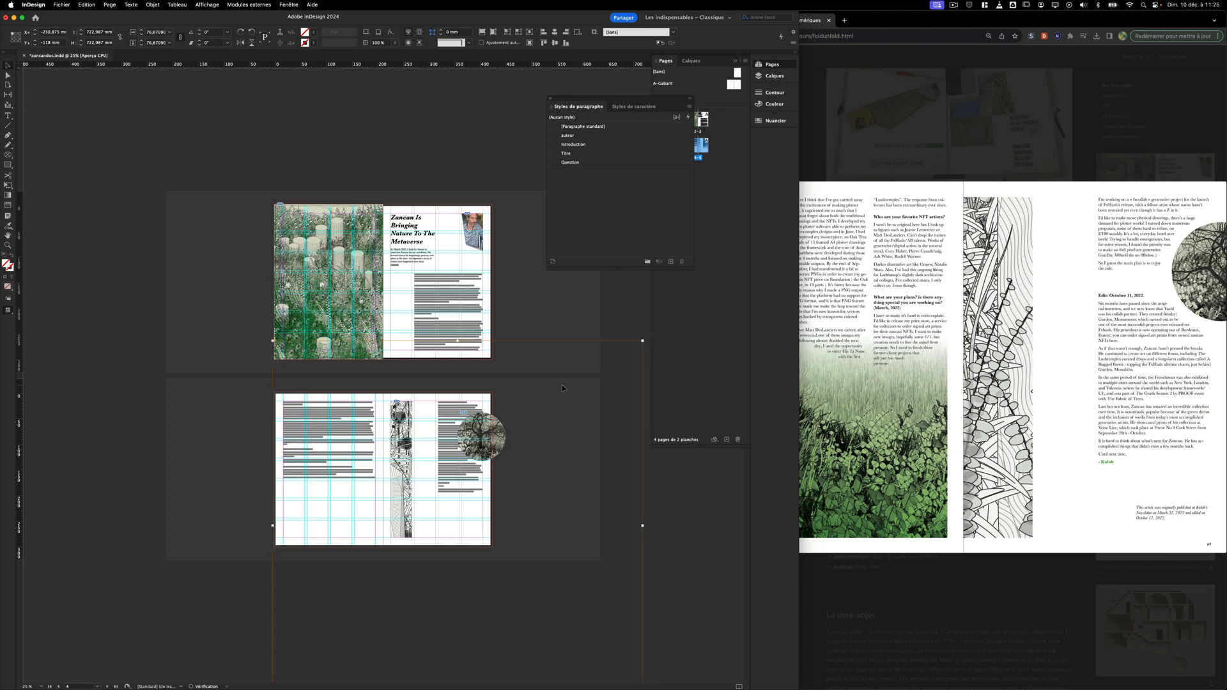
{"action": "key", "text": "Left"}
{"action": "key", "text": "Left"}
{"action": "key", "text": "Left"}
{"action": "key", "text": "Left"}
{"action": "key", "text": "Left"}
{"action": "key", "text": "Left"}
{"action": "key", "text": "Left"}
{"action": "key", "text": "Left"}
{"action": "key", "text": "Left"}
{"action": "key", "text": "Left"}
{"action": "key", "text": "Left"}
{"action": "key", "text": "Left"}
{"action": "key", "text": "Left"}
{"action": "key", "text": "Left"}
{"action": "key", "text": "Left"}
{"action": "key", "text": "Left"}
{"action": "key", "text": "Left"}
{"action": "key", "text": "Left"}
{"action": "key", "text": "Left"}
{"action": "key", "text": "Left"}
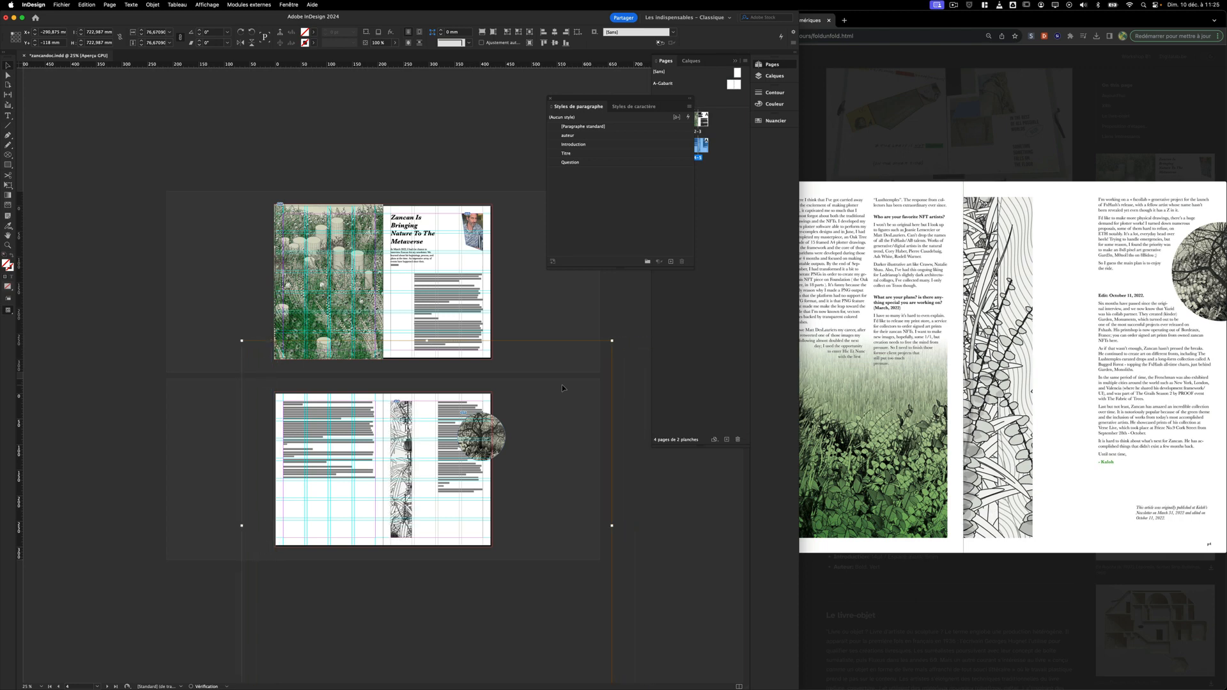
{"action": "key", "text": "Left"}
{"action": "key", "text": "Left"}
{"action": "key", "text": "Left"}
{"action": "key", "text": "Left"}
{"action": "key", "text": "Left"}
{"action": "key", "text": "Left"}
{"action": "key", "text": "Left"}
{"action": "key", "text": "Left"}
{"action": "key", "text": "Left"}
{"action": "key", "text": "Left"}
{"action": "key", "text": "Left"}
{"action": "key", "text": "Left"}
{"action": "key", "text": "Left"}
{"action": "key", "text": "Left"}
{"action": "key", "text": "Left"}
{"action": "key", "text": "Left"}
{"action": "key", "text": "Left"}
{"action": "key", "text": "Left"}
{"action": "key", "text": "Left"}
{"action": "key", "text": "Left"}
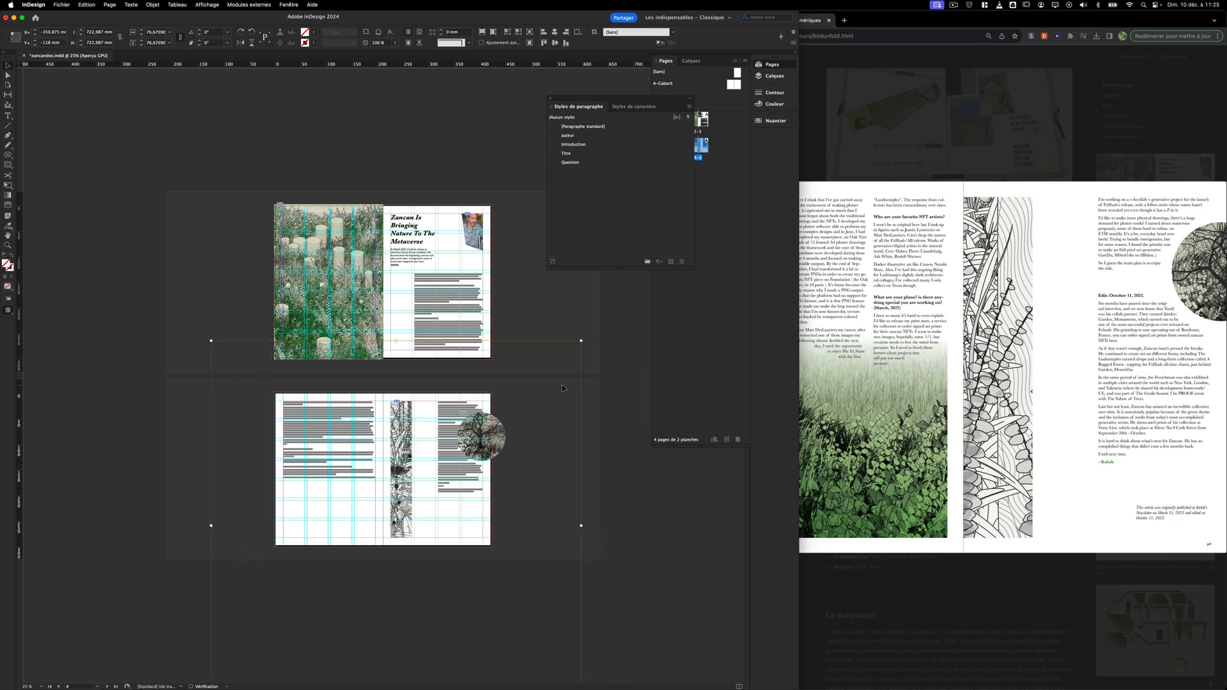
{"action": "key", "text": "Left"}
{"action": "key", "text": "Left"}
{"action": "key", "text": "Left"}
{"action": "key", "text": "Left"}
{"action": "key", "text": "Left"}
{"action": "key", "text": "Left"}
{"action": "key", "text": "Left"}
{"action": "key", "text": "Left"}
{"action": "key", "text": "Left"}
{"action": "key", "text": "Left"}
{"action": "key", "text": "Left"}
{"action": "key", "text": "Left"}
{"action": "key", "text": "Left"}
{"action": "key", "text": "Left"}
{"action": "key", "text": "Left"}
{"action": "key", "text": "Left"}
{"action": "key", "text": "Left"}
{"action": "key", "text": "Left"}
{"action": "key", "text": "Left"}
{"action": "key", "text": "Left"}
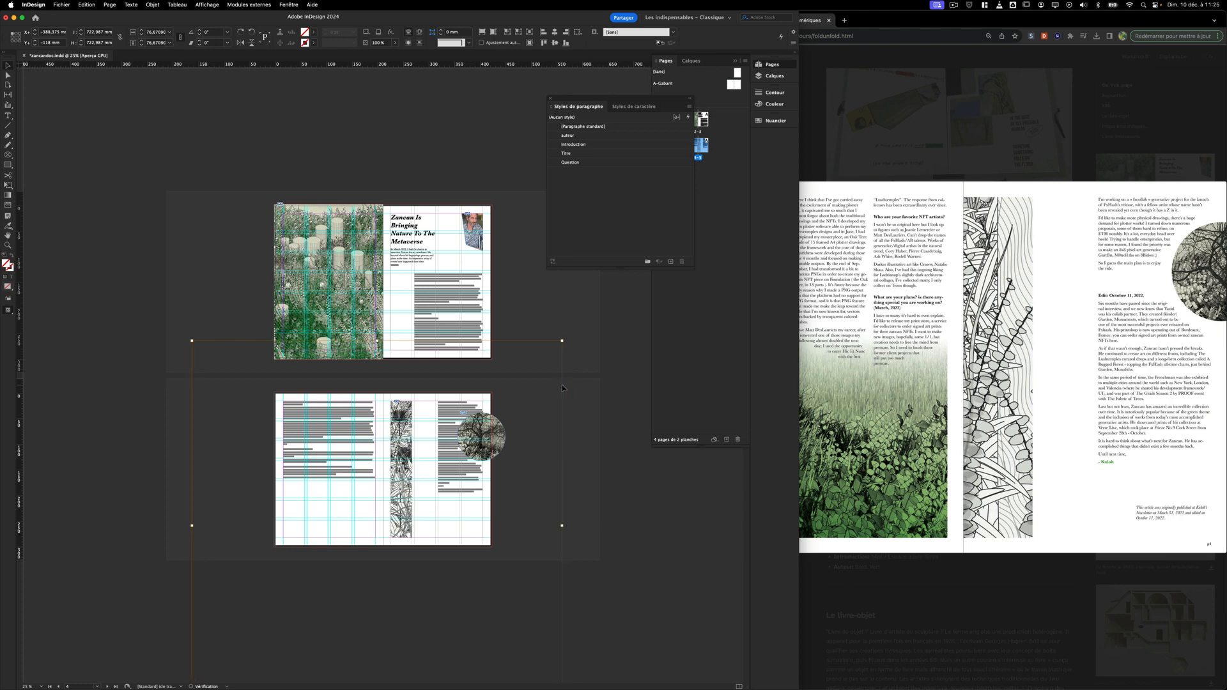
Shift the line drawing about 50 mm further left inside its tall frame on page 5, keeping the frame in place.
{"action": "key", "text": "Left"}
{"action": "key", "text": "Left"}
{"action": "key", "text": "Left"}
{"action": "key", "text": "Left"}
{"action": "key", "text": "Left"}
{"action": "key", "text": "Left"}
{"action": "key", "text": "Left"}
{"action": "key", "text": "Left"}
{"action": "key", "text": "Left"}
{"action": "key", "text": "Left"}
{"action": "key", "text": "Left"}
{"action": "key", "text": "Left"}
{"action": "key", "text": "Left"}
{"action": "key", "text": "Left"}
{"action": "key", "text": "Left"}
{"action": "key", "text": "Left"}
{"action": "key", "text": "Left"}
{"action": "key", "text": "Left"}
{"action": "key", "text": "Left"}
{"action": "key", "text": "Left"}
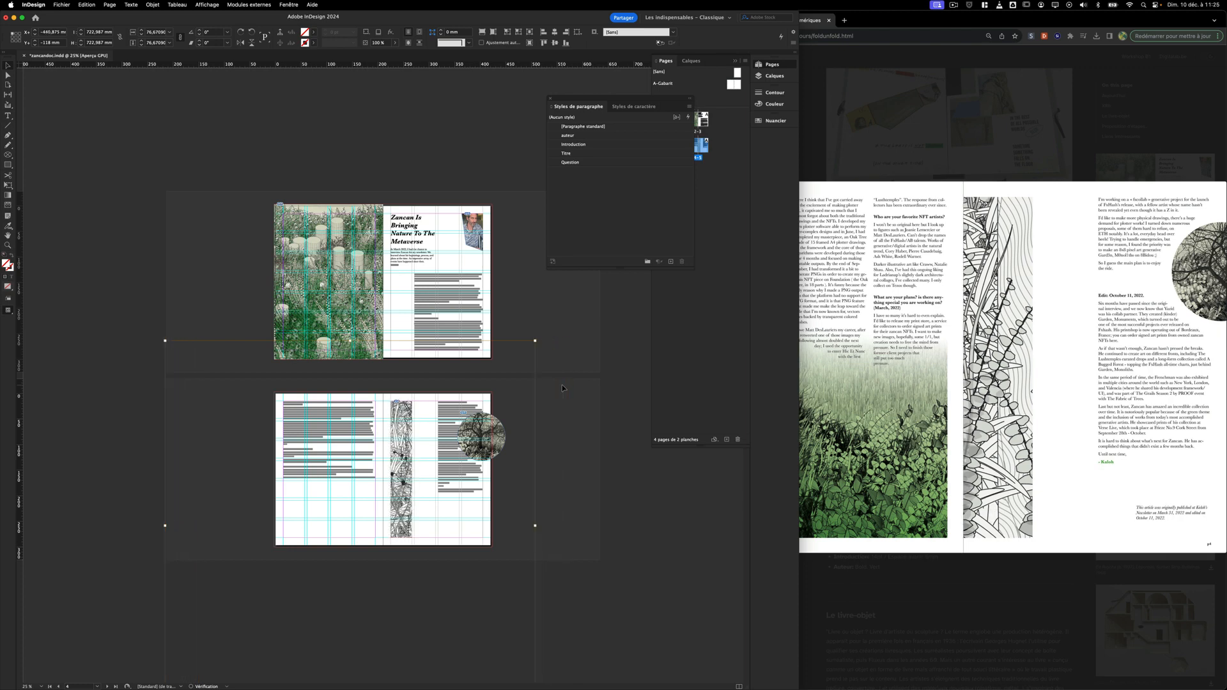
{"action": "left_click", "coordinate": [581, 420]}
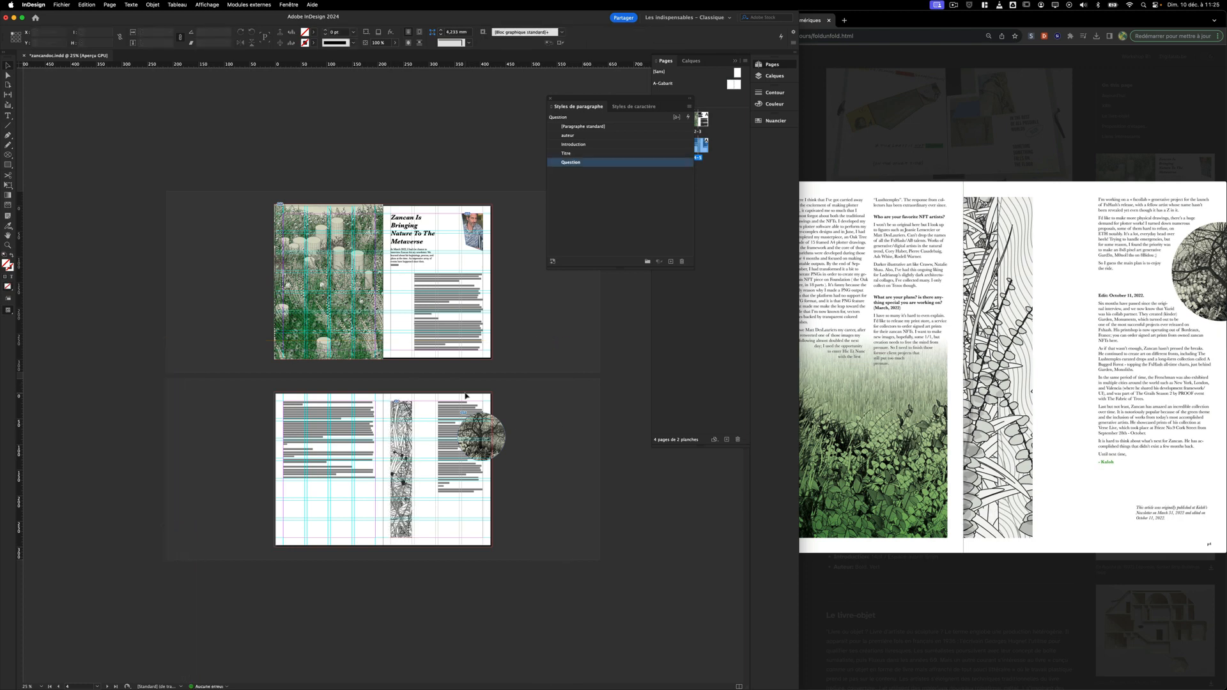
Compare the text block and line drawing on pages 4 and 5 with the reference spread.
{"action": "key", "text": "super+plus"}
{"action": "key", "text": "super+plus"}
{"action": "scroll", "coordinate": [439, 433], "scroll_direction": "down", "scroll_amount": 3}
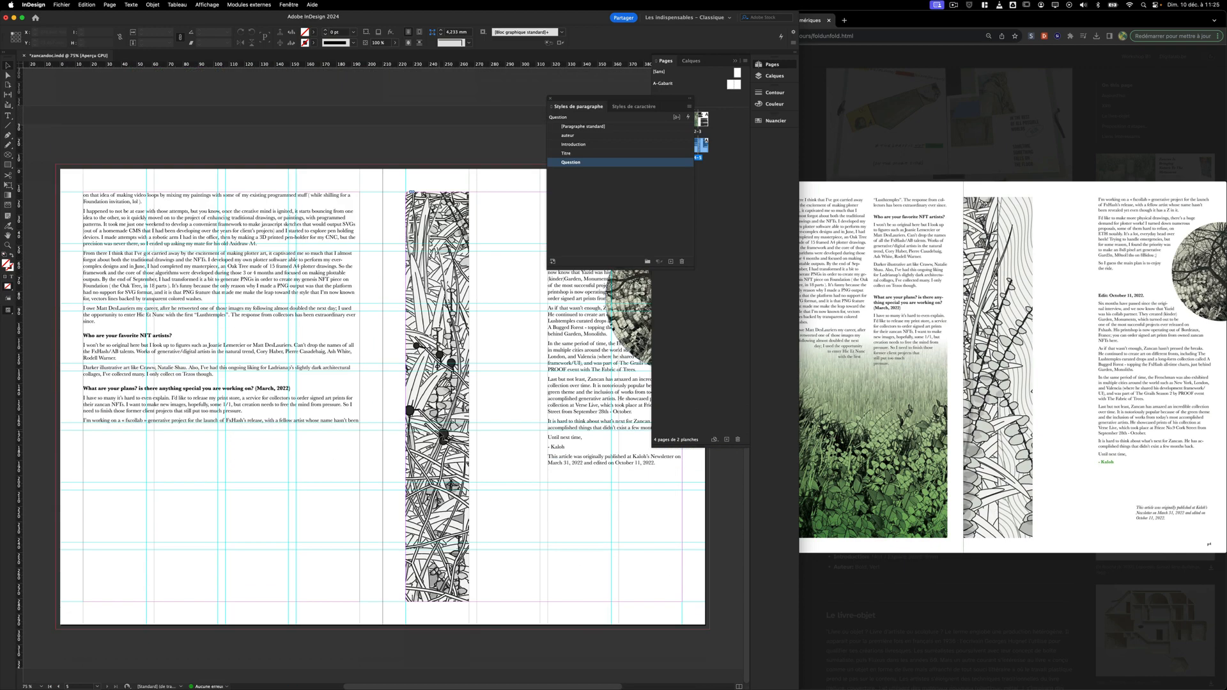
{"action": "left_click", "coordinate": [457, 470]}
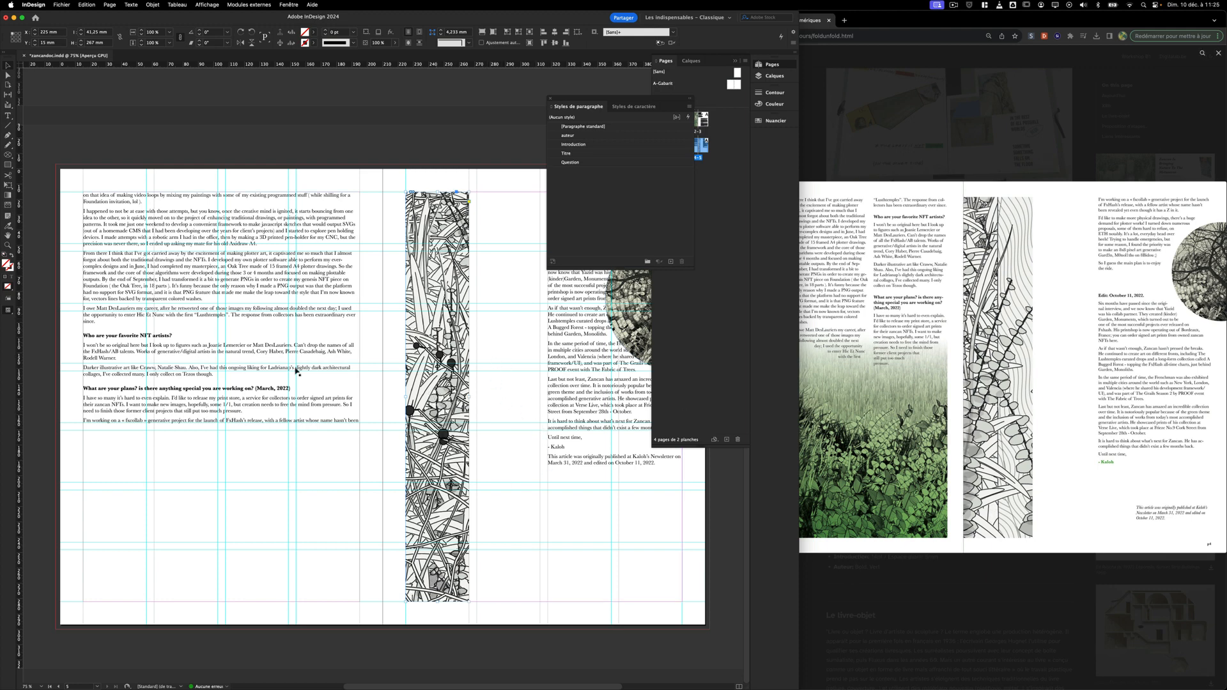
{"action": "left_click", "coordinate": [267, 409]}
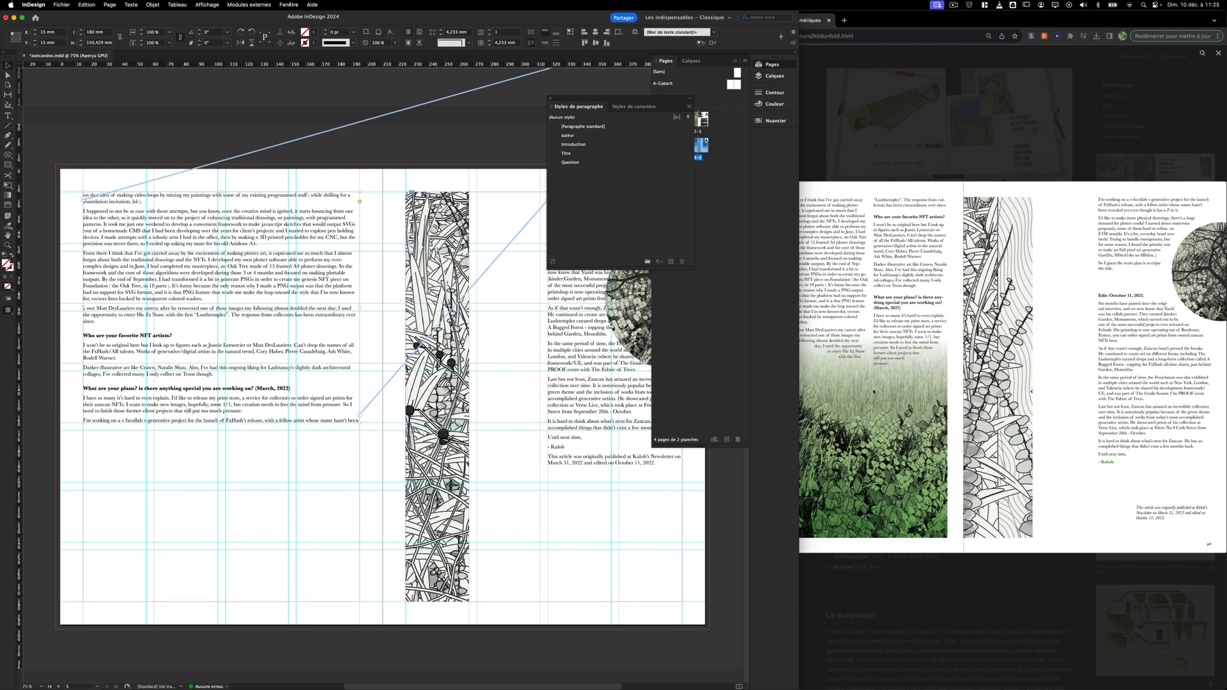
{"action": "left_click", "coordinate": [889, 388]}
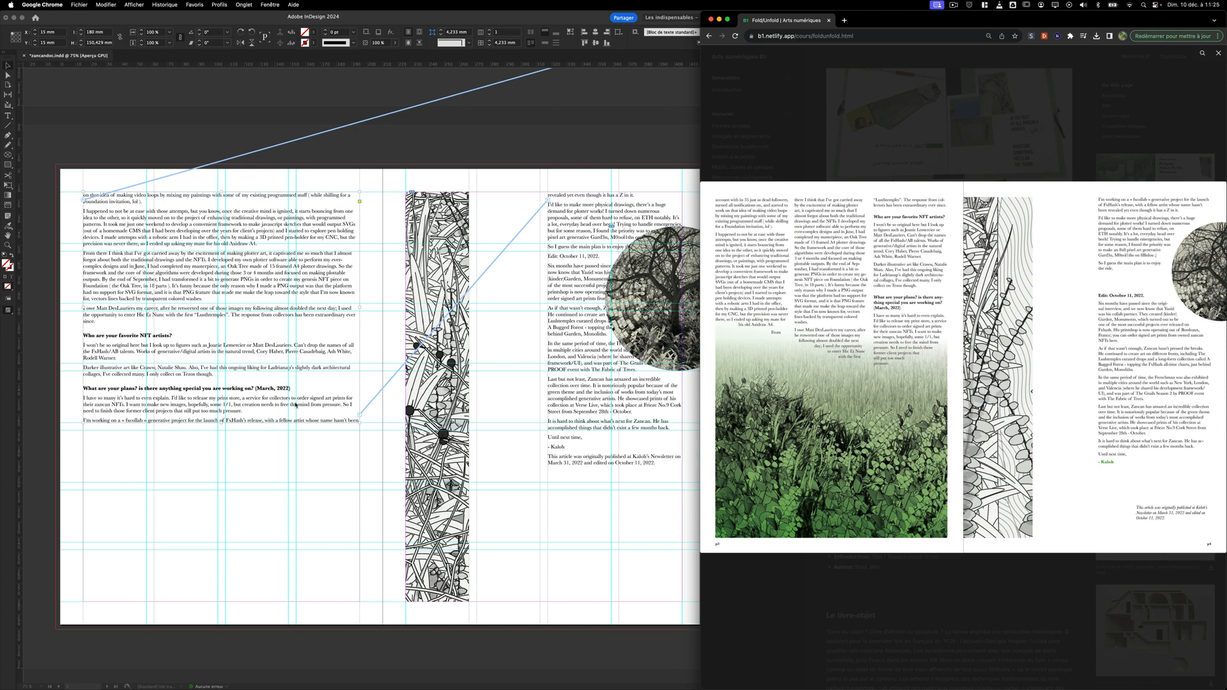
{"action": "left_click", "coordinate": [134, 357]}
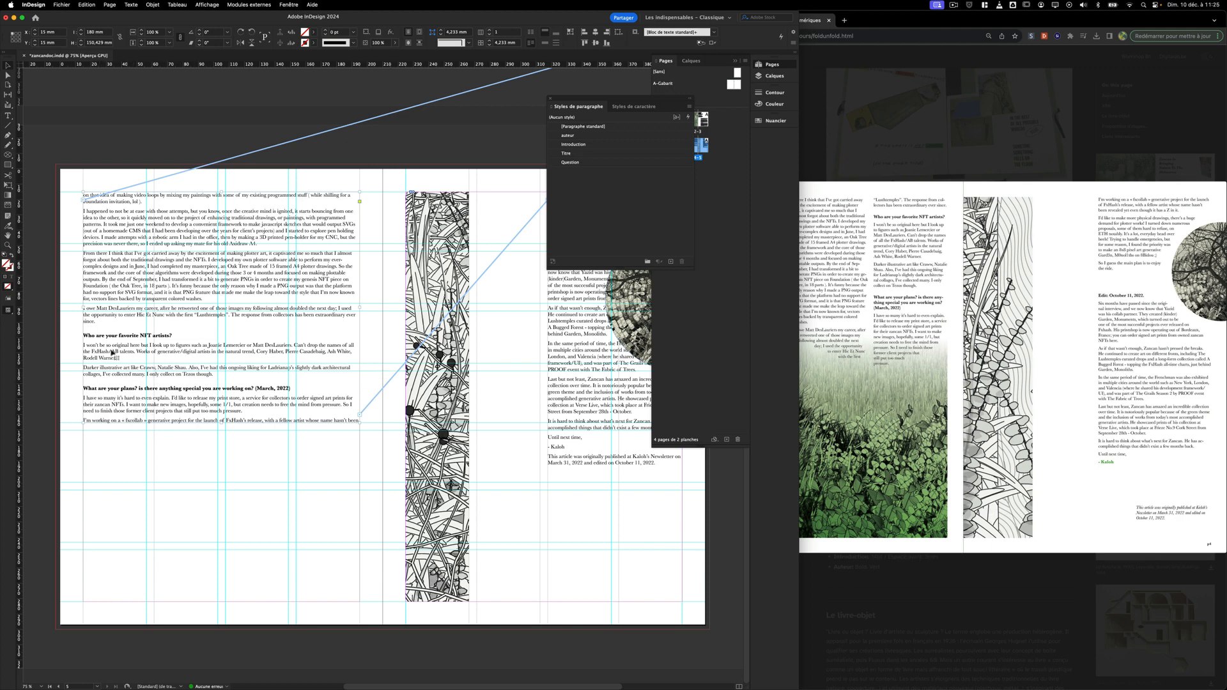
Raise the lower-left anchor point of page 4's text frame to a Y position of about 133 mm.
{"action": "left_click", "coordinate": [9, 75]}
{"action": "left_click", "coordinate": [102, 445]}
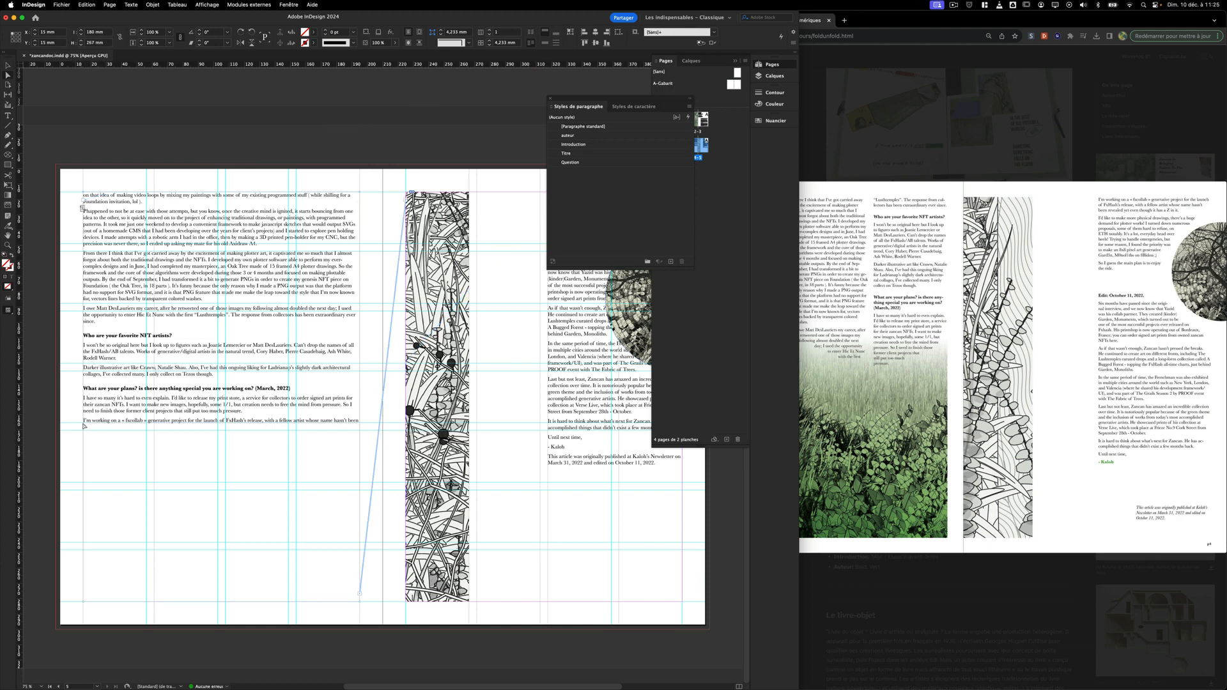
{"action": "left_click", "coordinate": [141, 422]}
{"action": "key", "text": "super+z"}
{"action": "key", "text": "super+1"}
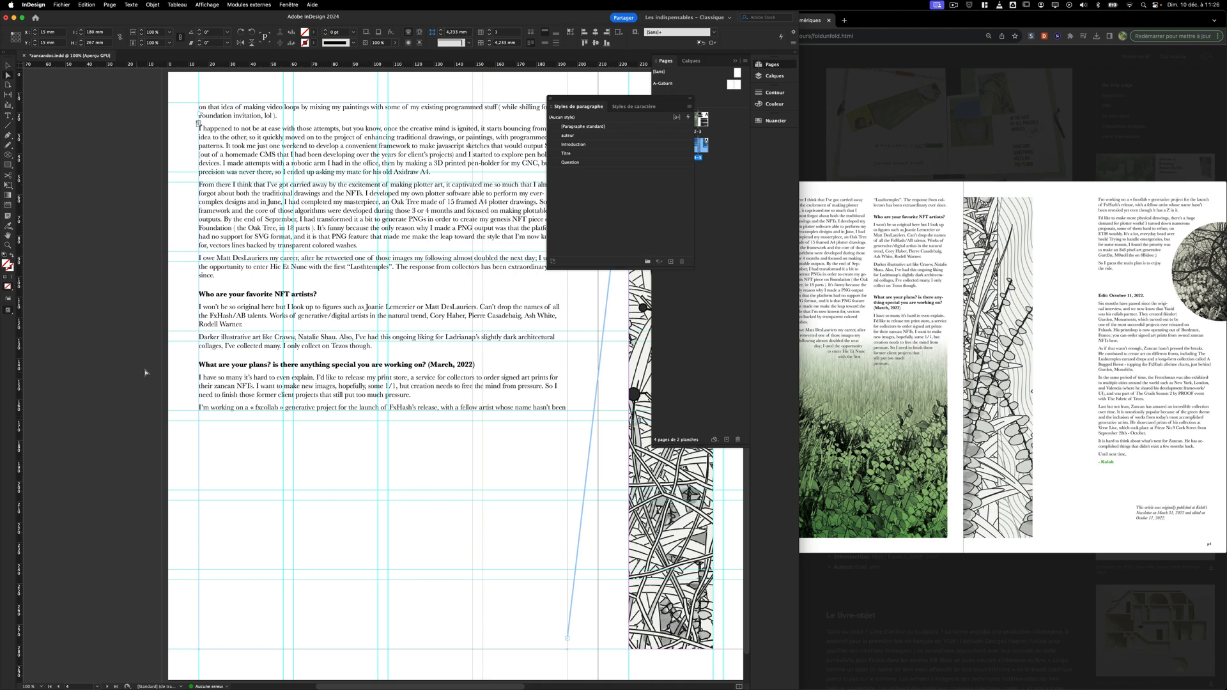
{"action": "scroll", "coordinate": [252, 419], "scroll_direction": "right", "scroll_amount": 3}
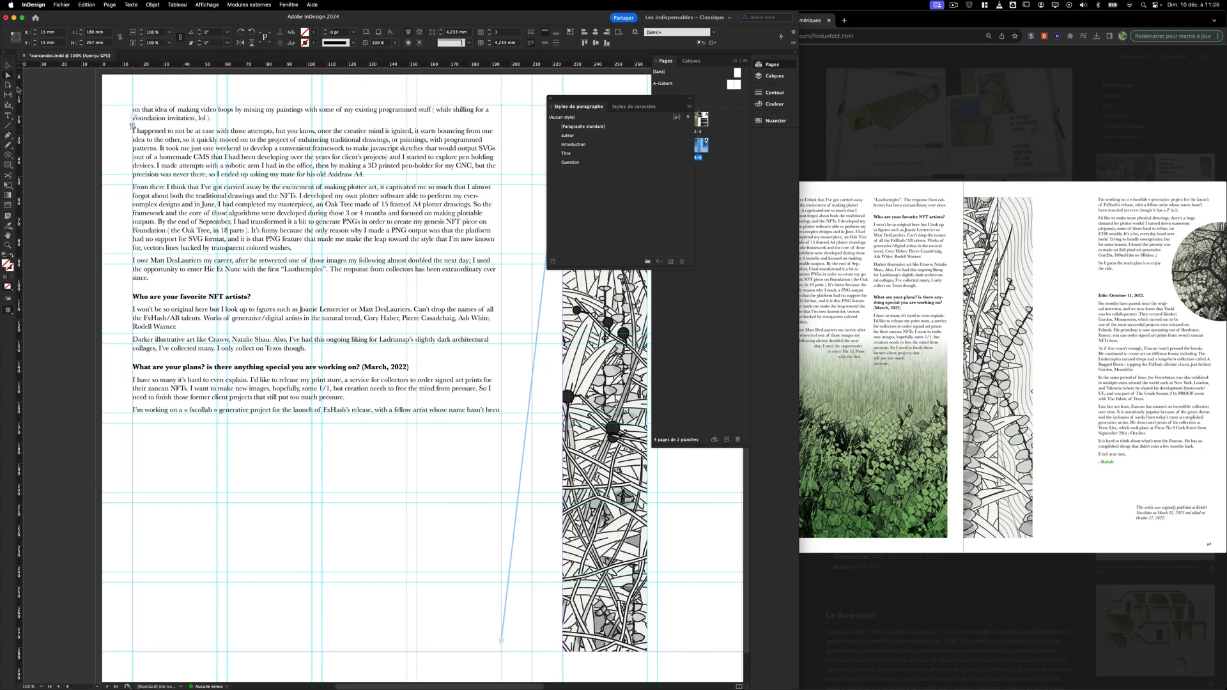
{"action": "left_click", "coordinate": [150, 375]}
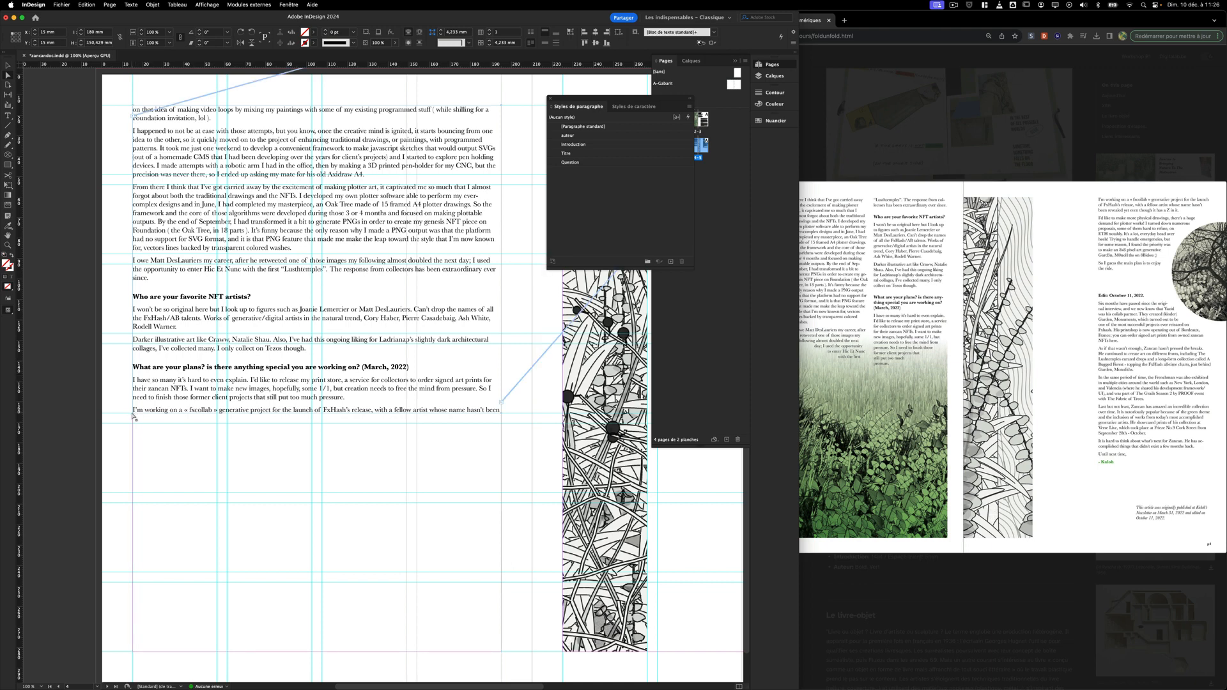
{"action": "left_click_drag", "start_coordinate": [133, 413], "coordinate": [133, 414]}
{"action": "key", "text": "shift+Up"}
{"action": "key", "text": "shift+Up"}
{"action": "key", "text": "shift+Up"}
{"action": "key", "text": "shift+Up"}
{"action": "key", "text": "shift+Up"}
{"action": "key", "text": "shift+Up"}
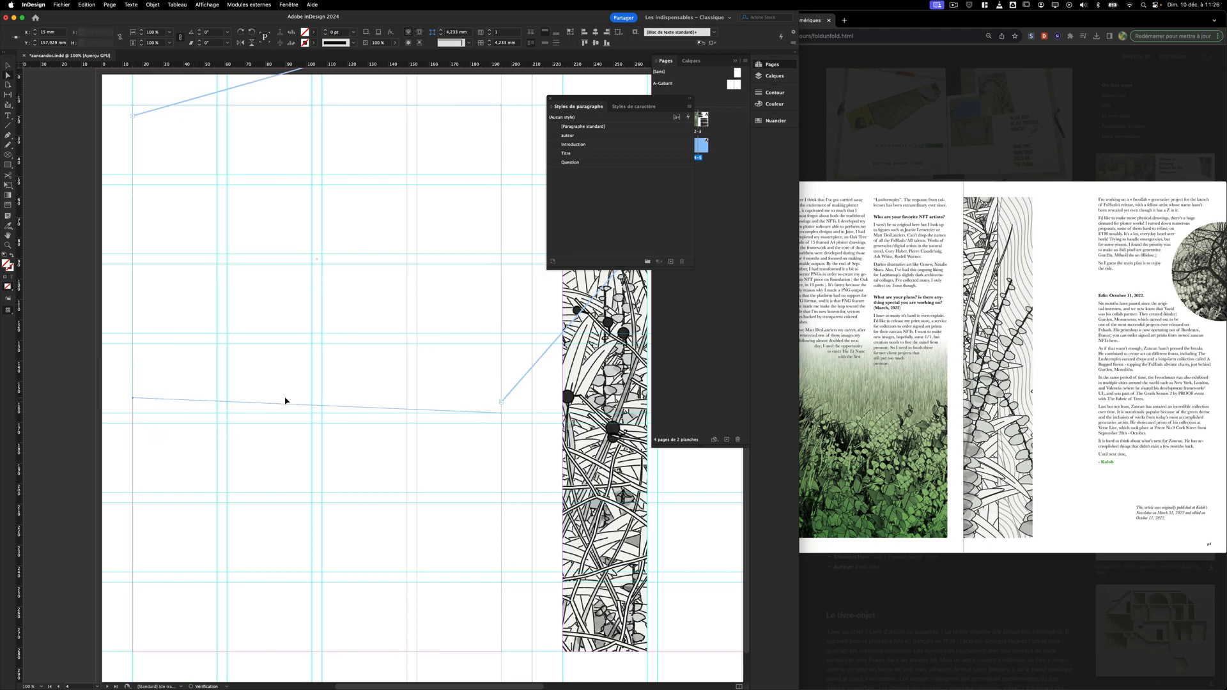
{"action": "key", "text": "shift+Up"}
{"action": "key", "text": "shift+Up"}
{"action": "key", "text": "shift+Up"}
{"action": "key", "text": "shift+Up"}
{"action": "key", "text": "shift+Up"}
{"action": "key", "text": "shift+Up"}
{"action": "key", "text": "shift+Up"}
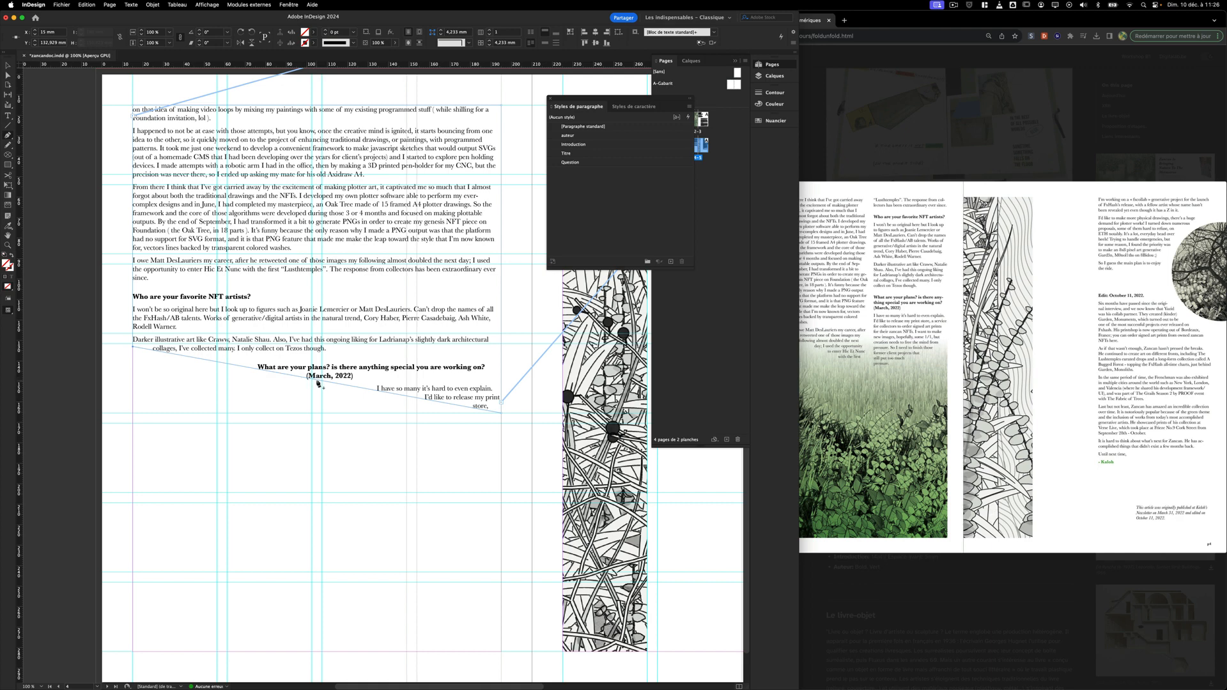
Add an anchor point midway along the text frame's slanted lower edge and convert it into a smooth curve.
{"action": "left_click", "coordinate": [318, 384]}
{"action": "left_click", "coordinate": [8, 135]}
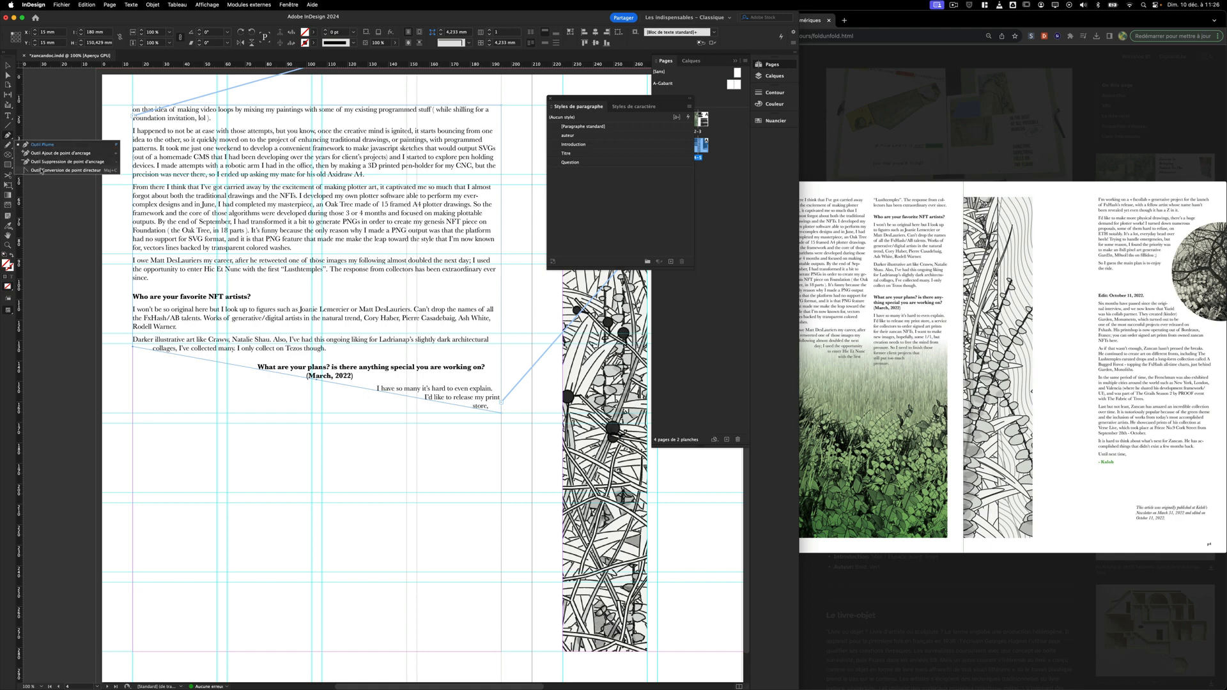
{"action": "left_click", "coordinate": [83, 172]}
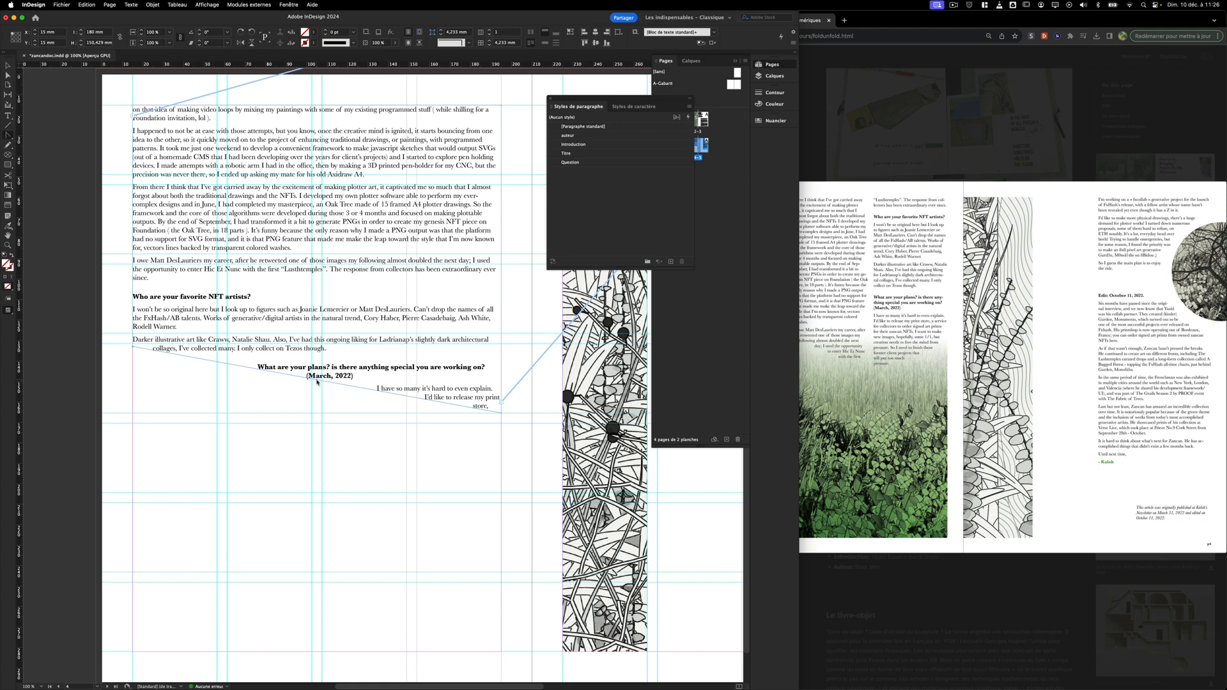
{"action": "left_click_drag", "start_coordinate": [317, 382], "coordinate": [412, 380]}
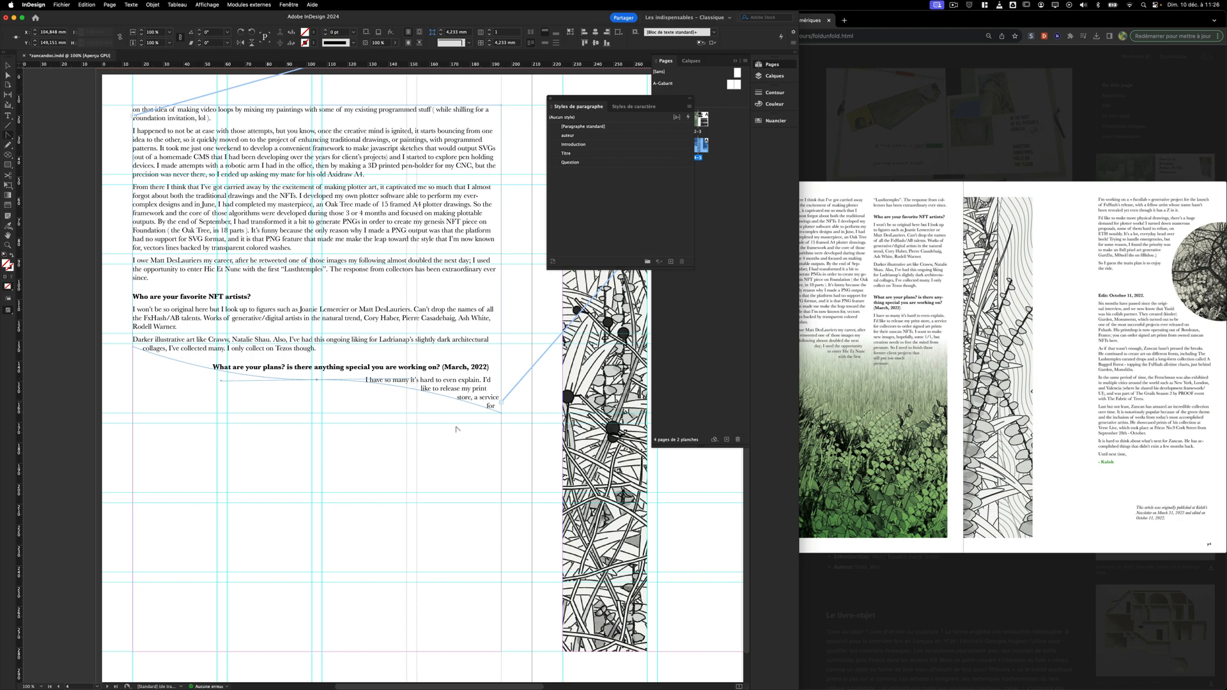
Raise the lower-right anchor point of the curved text frame to a Y position of about 128 mm.
{"action": "left_click", "coordinate": [7, 75]}
{"action": "left_click", "coordinate": [502, 414]}
{"action": "key", "text": "shift+Up"}
{"action": "key", "text": "shift+Up"}
{"action": "key", "text": "shift+Up"}
{"action": "key", "text": "shift+Up"}
{"action": "key", "text": "shift+Up"}
{"action": "key", "text": "shift+Up"}
{"action": "key", "text": "shift+Up"}
{"action": "key", "text": "shift+Up"}
{"action": "key", "text": "shift+Up"}
{"action": "key", "text": "shift+Up"}
{"action": "key", "text": "shift+Up"}
{"action": "key", "text": "shift+Up"}
{"action": "key", "text": "shift+Up"}
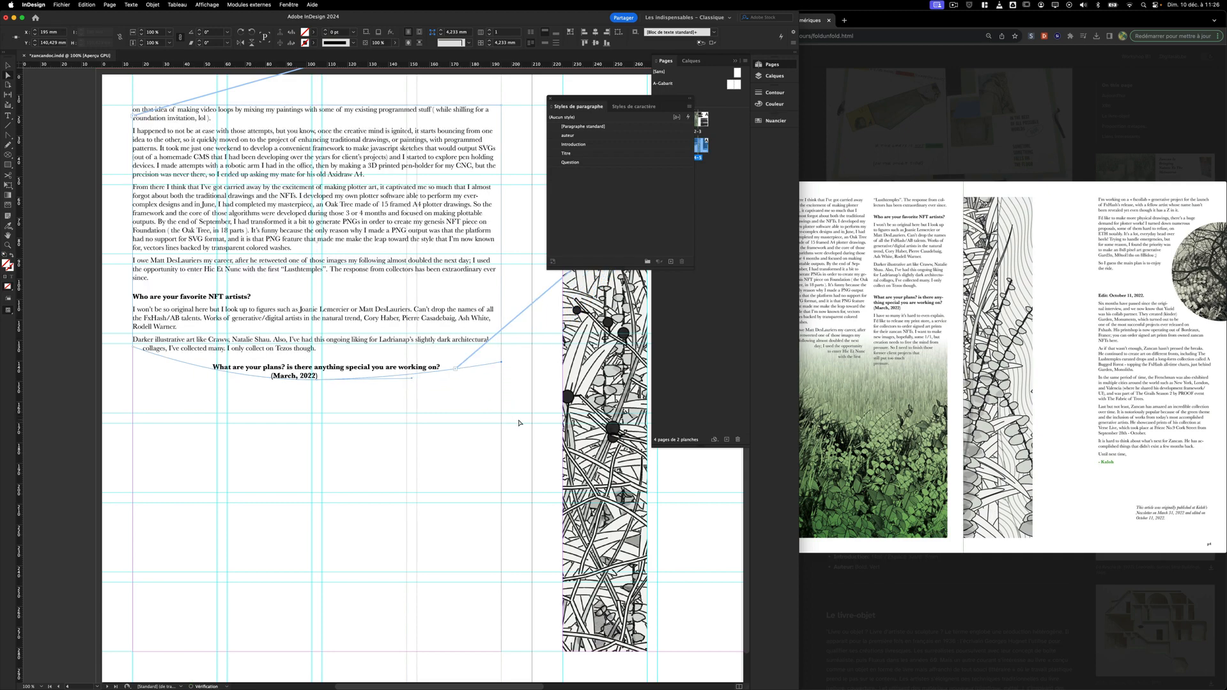
{"action": "key", "text": "shift+Up"}
{"action": "key", "text": "shift+Up"}
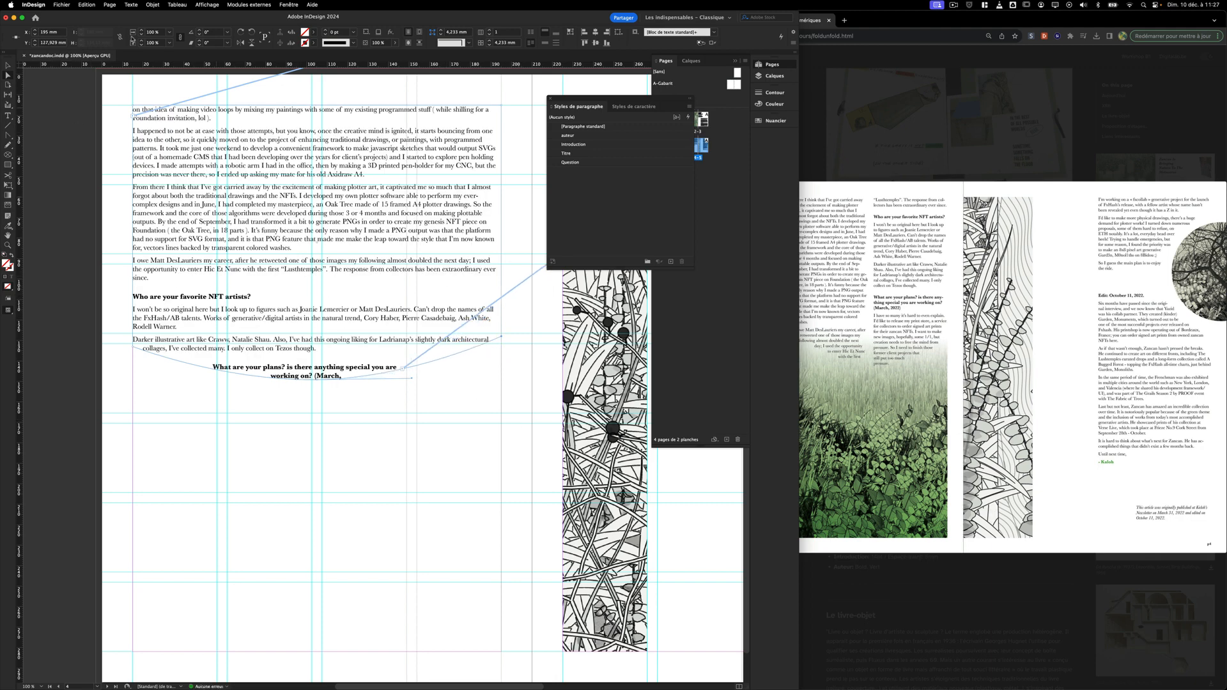
Divide the curved text frame on page 4 into three columns with a 5 mm gutter.
{"action": "left_click", "coordinate": [7, 65]}
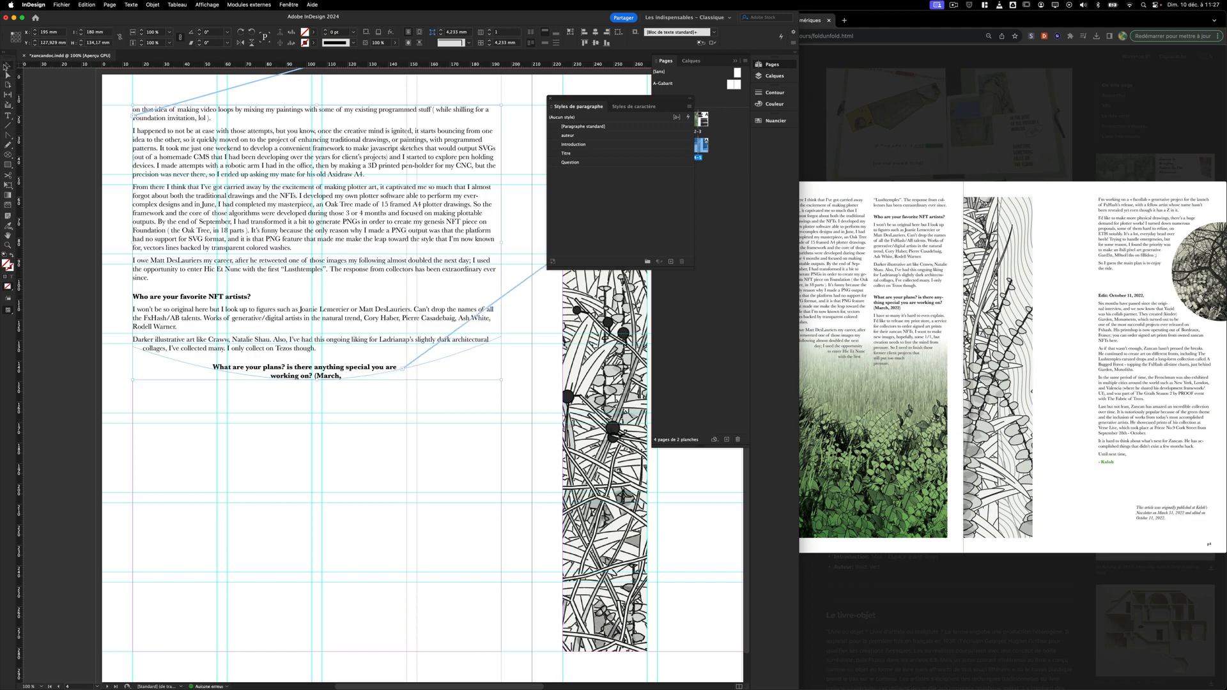
{"action": "left_click", "coordinate": [432, 459]}
{"action": "left_click", "coordinate": [310, 380]}
{"action": "left_click", "coordinate": [464, 402]}
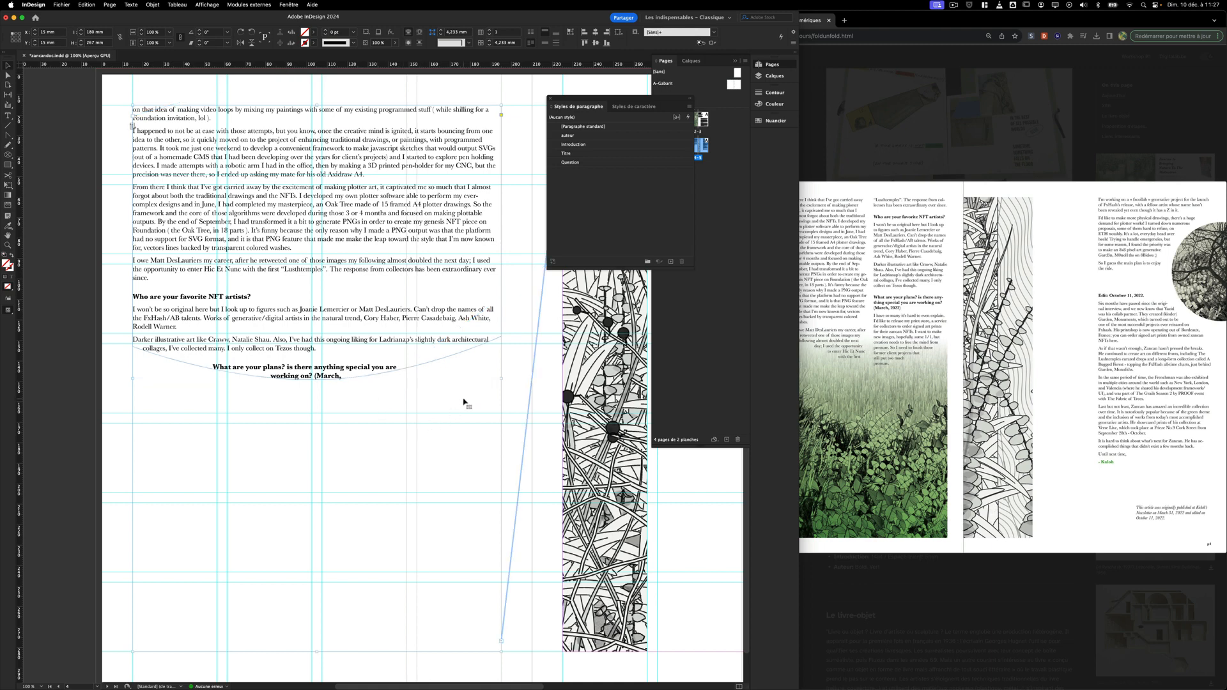
{"action": "left_click", "coordinate": [113, 283]}
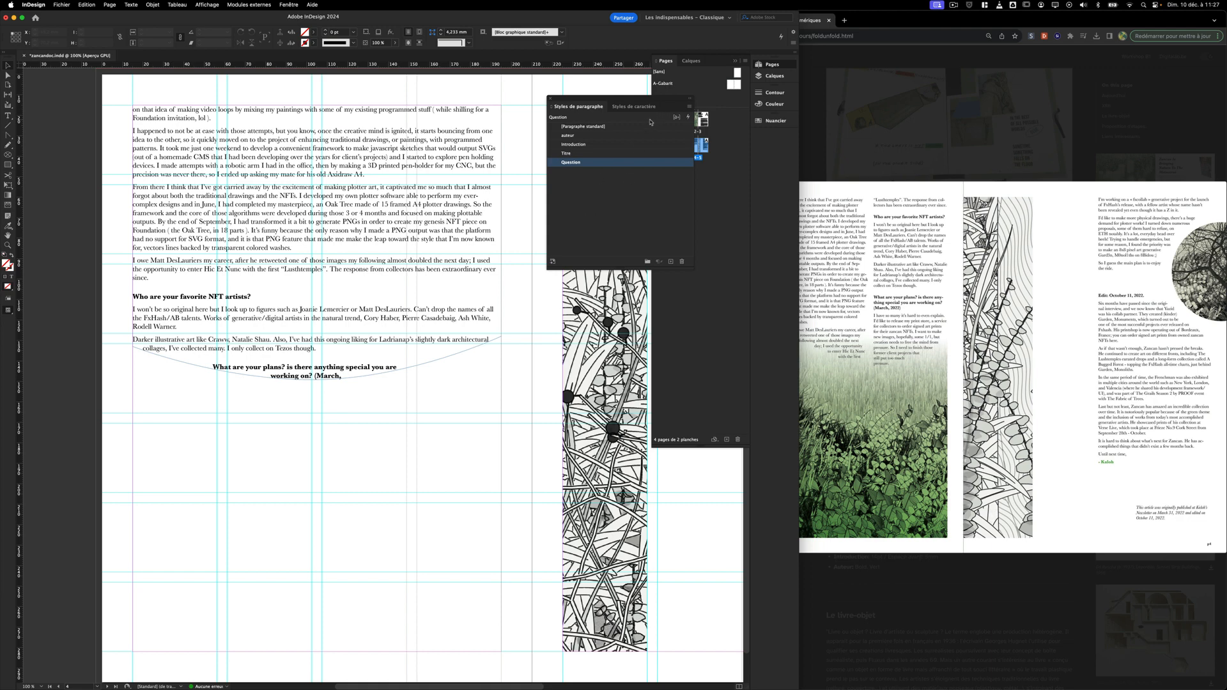
{"action": "left_click", "coordinate": [165, 161]}
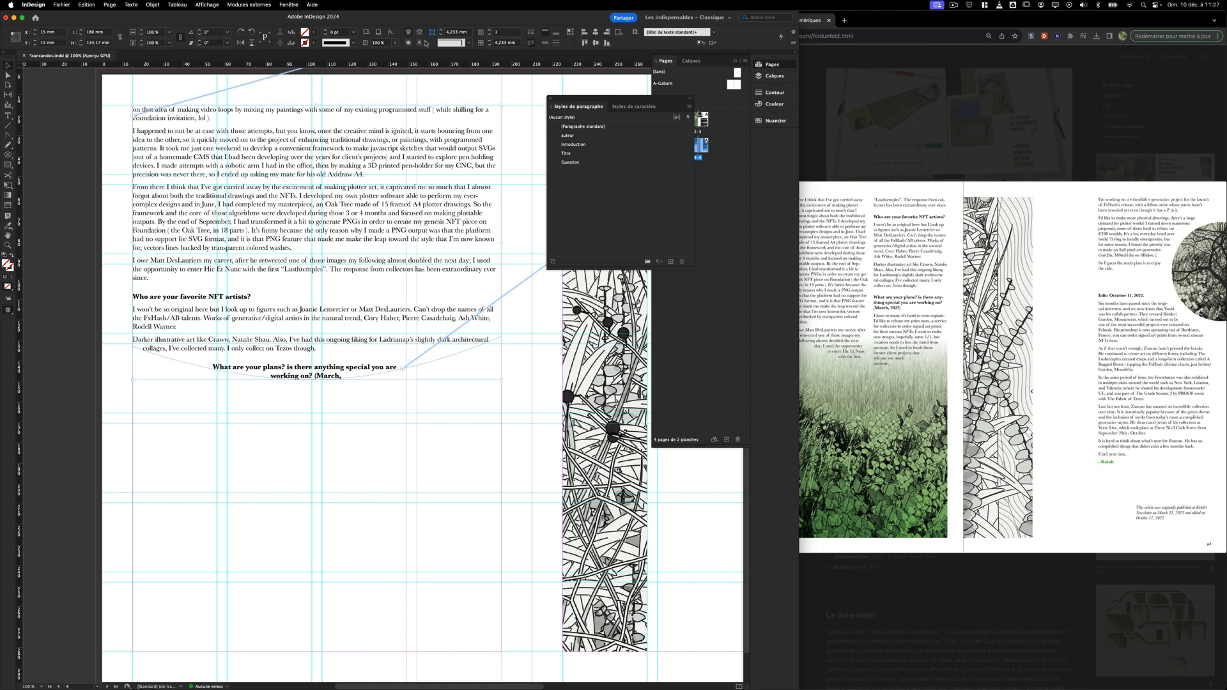
{"action": "left_click", "coordinate": [489, 30]}
{"action": "left_click", "coordinate": [489, 30]}
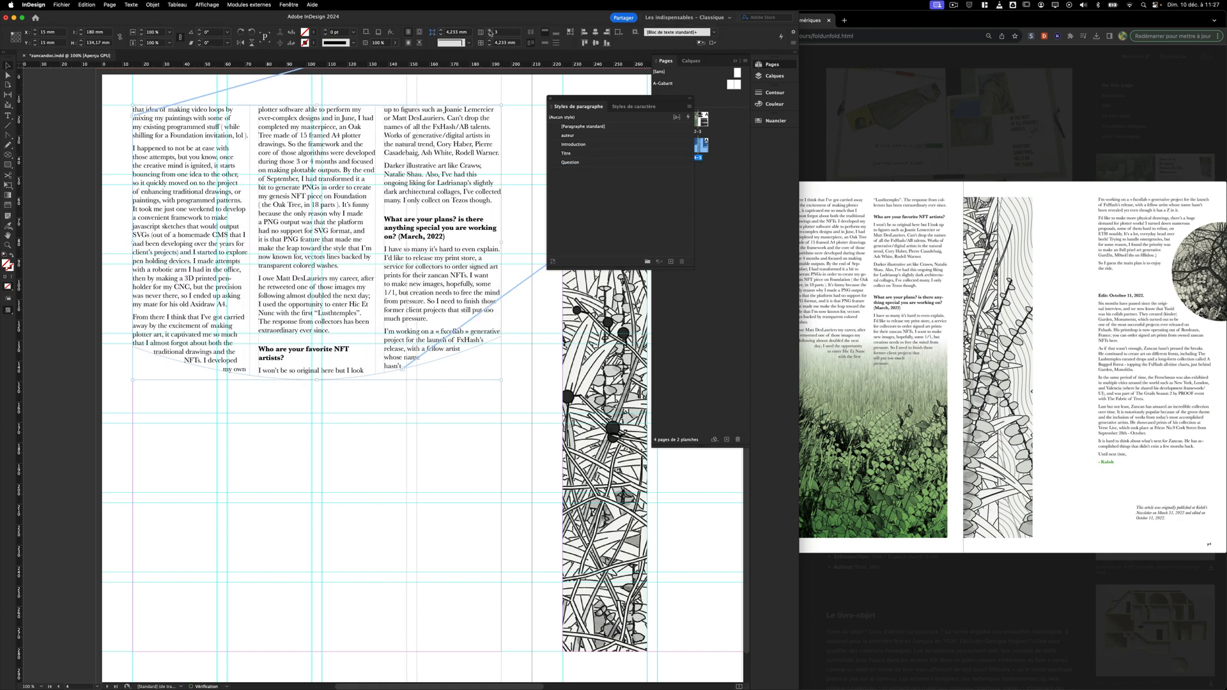
{"action": "left_click", "coordinate": [499, 43]}
{"action": "type", "text": "5"}
{"action": "key", "text": "Return"}
{"action": "left_click", "coordinate": [507, 33]}
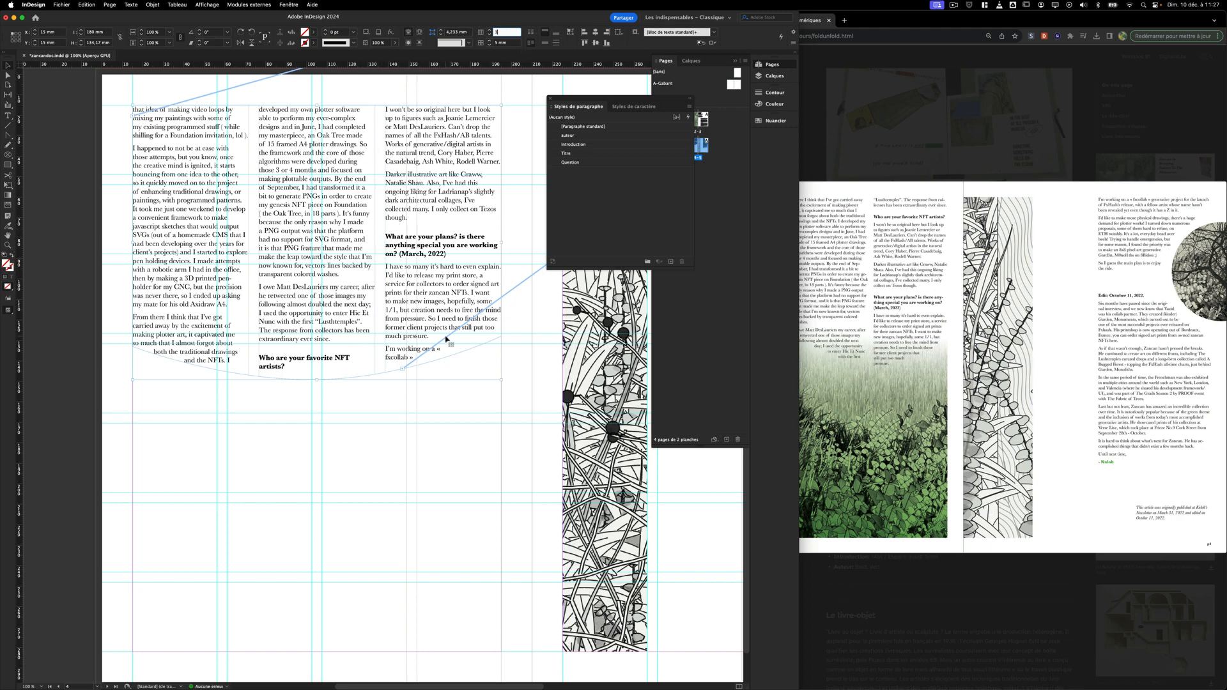
Preview the spread without guides and reduce the curved text frame's height to about 125 mm.
{"action": "left_click", "coordinate": [479, 406]}
{"action": "key", "text": "w"}
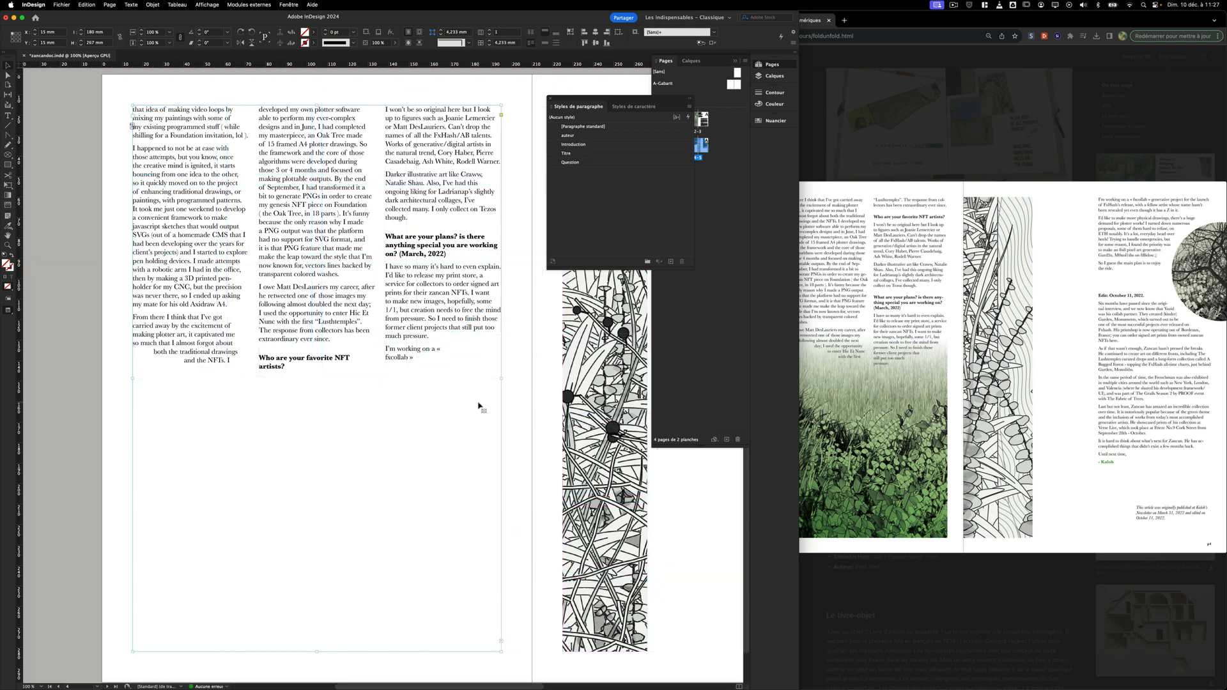
{"action": "left_click", "coordinate": [342, 336]}
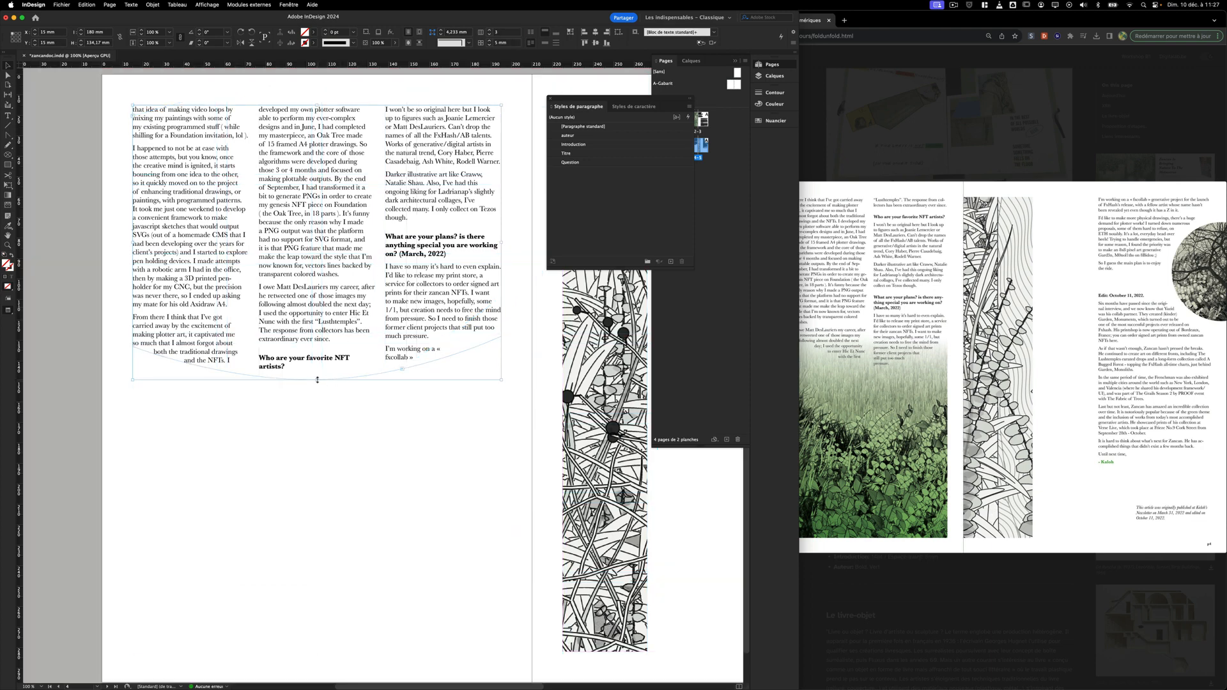
{"action": "left_click_drag", "start_coordinate": [316, 379], "coordinate": [318, 362]}
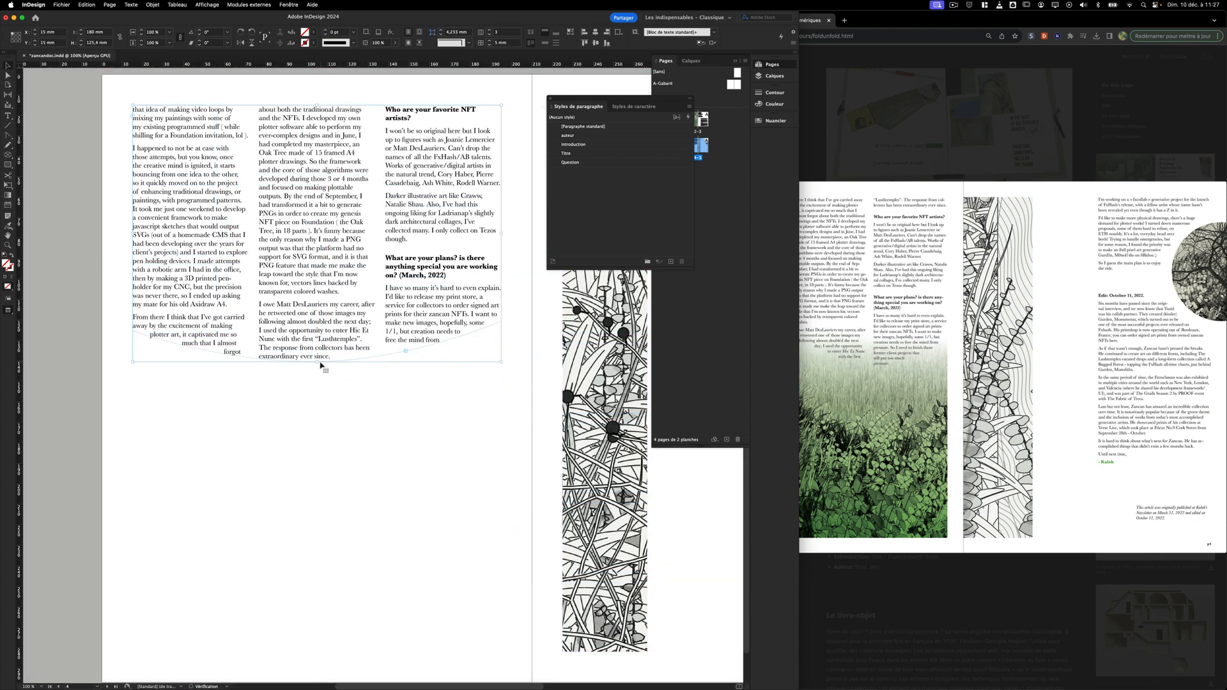
{"action": "left_click", "coordinate": [262, 92]}
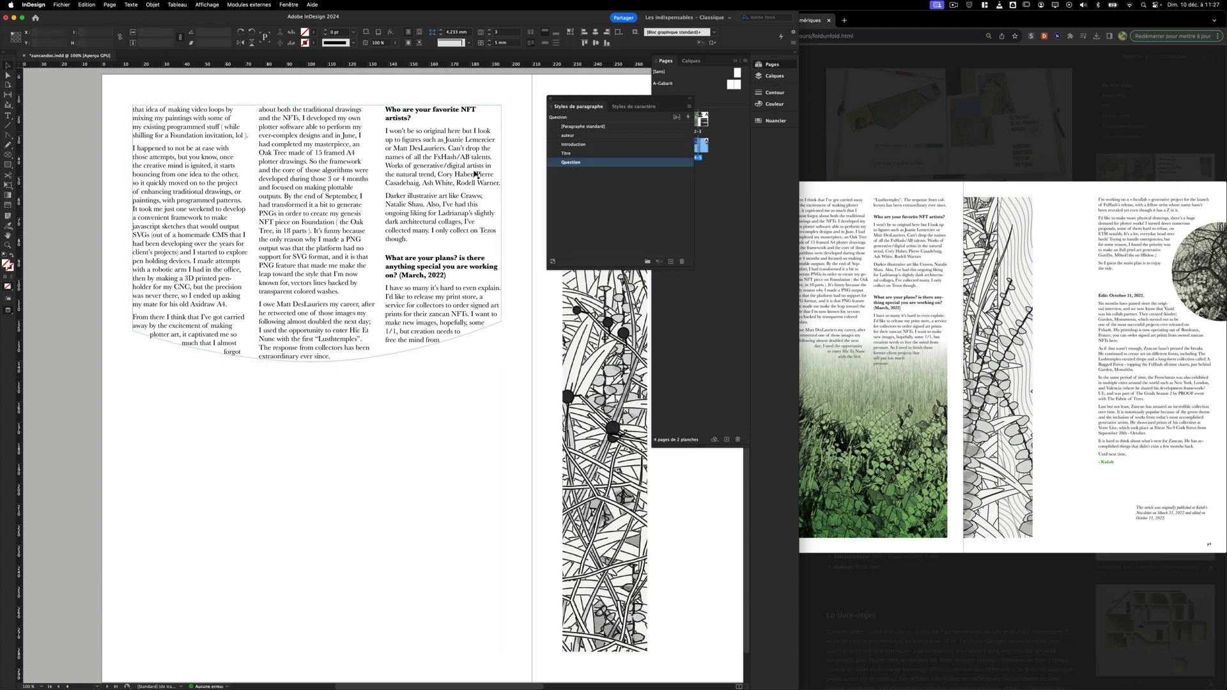
Delete the empty full-height text frames behind the content on pages 4 and 5, and show the guides again.
{"action": "key", "text": "super+minus"}
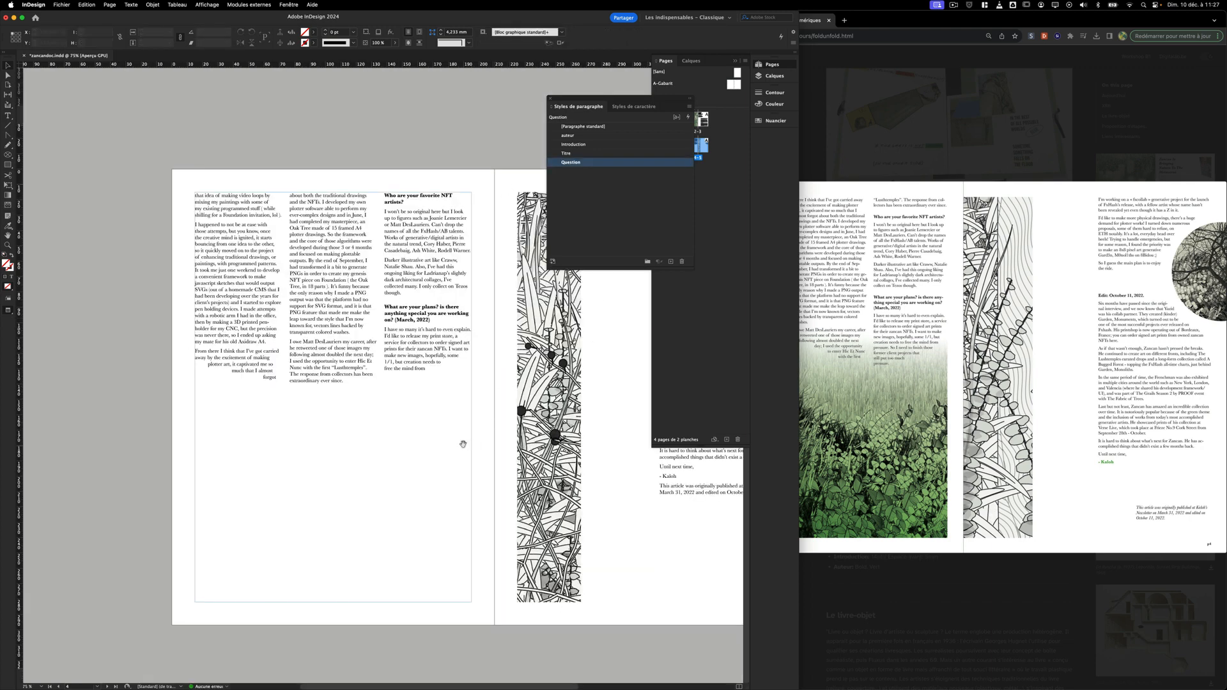
{"action": "scroll", "coordinate": [466, 444], "scroll_direction": "right", "scroll_amount": 5}
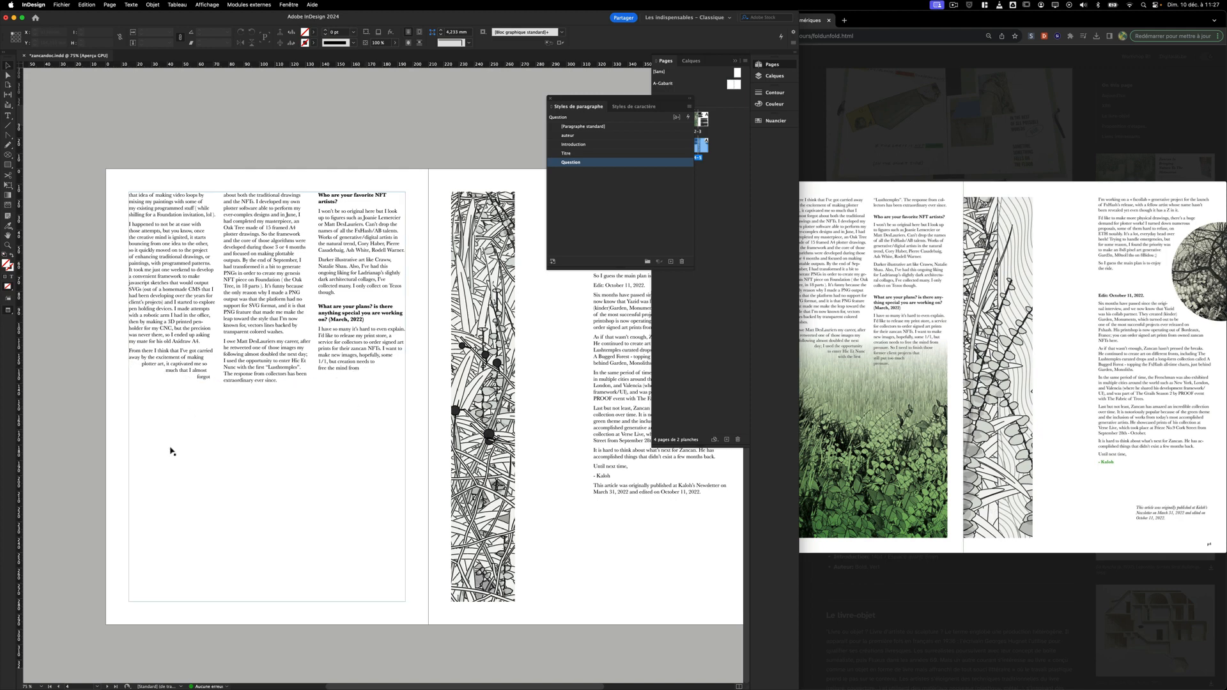
{"action": "left_click", "coordinate": [192, 599]}
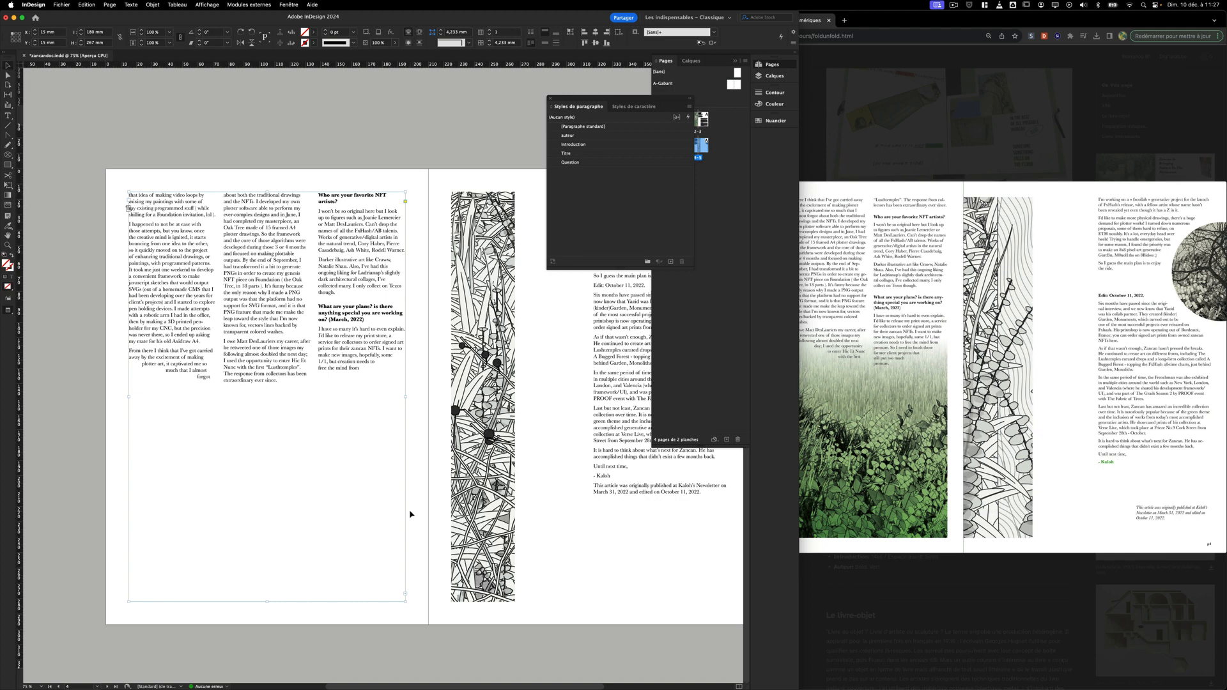
{"action": "key", "text": "BackSpace"}
{"action": "left_click", "coordinate": [686, 368]}
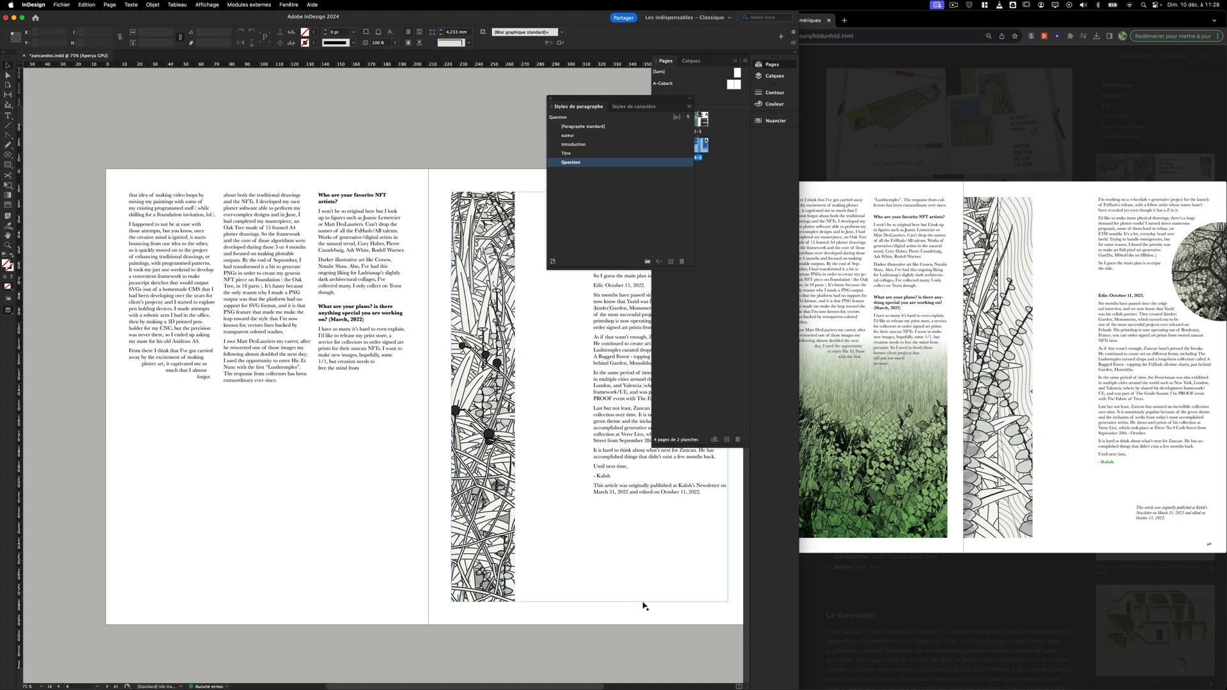
{"action": "left_click", "coordinate": [655, 602]}
{"action": "key", "text": "BackSpace"}
{"action": "left_click_drag", "start_coordinate": [581, 605], "coordinate": [574, 551]}
{"action": "key", "text": "w"}
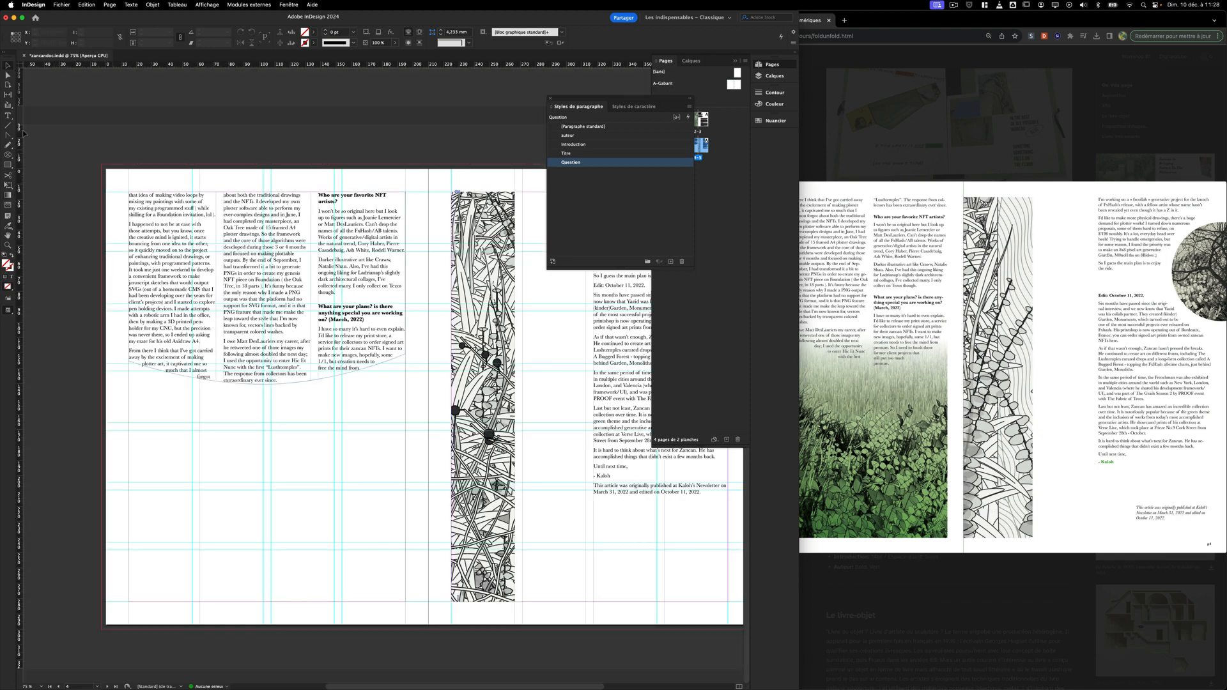
Place zancan03.jpeg over page 4 out to the bleed edges, about 213 × 301 mm.
{"action": "left_click", "coordinate": [57, 5]}
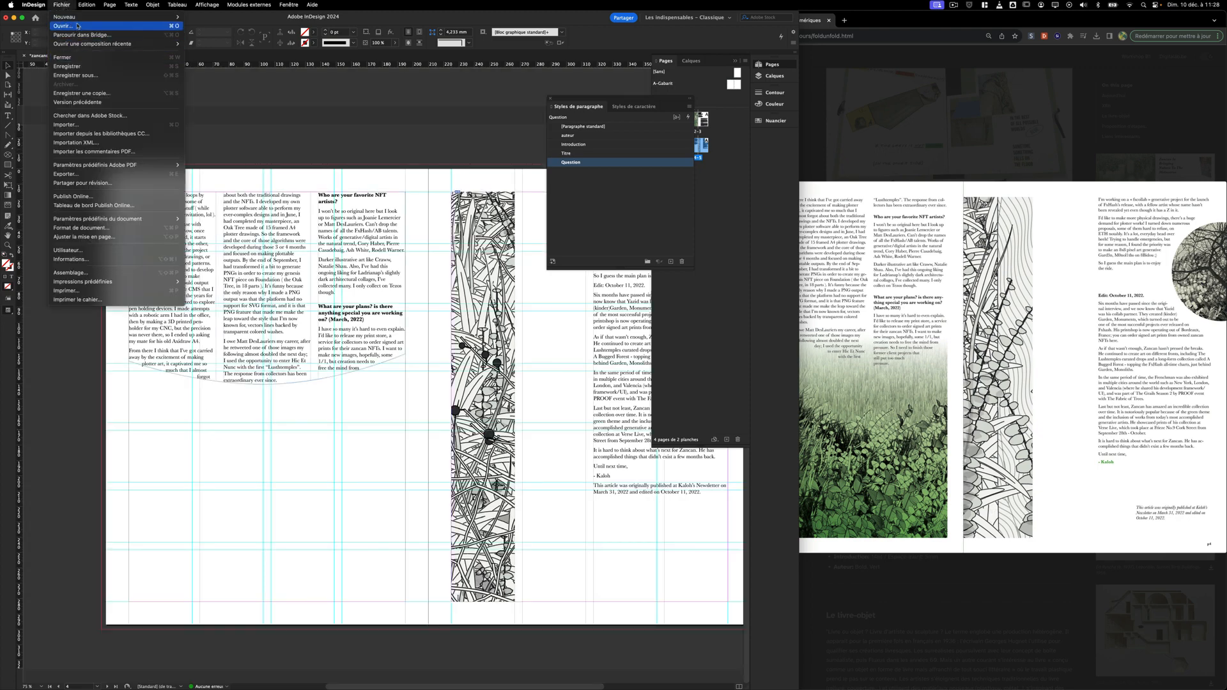
{"action": "left_click", "coordinate": [76, 125]}
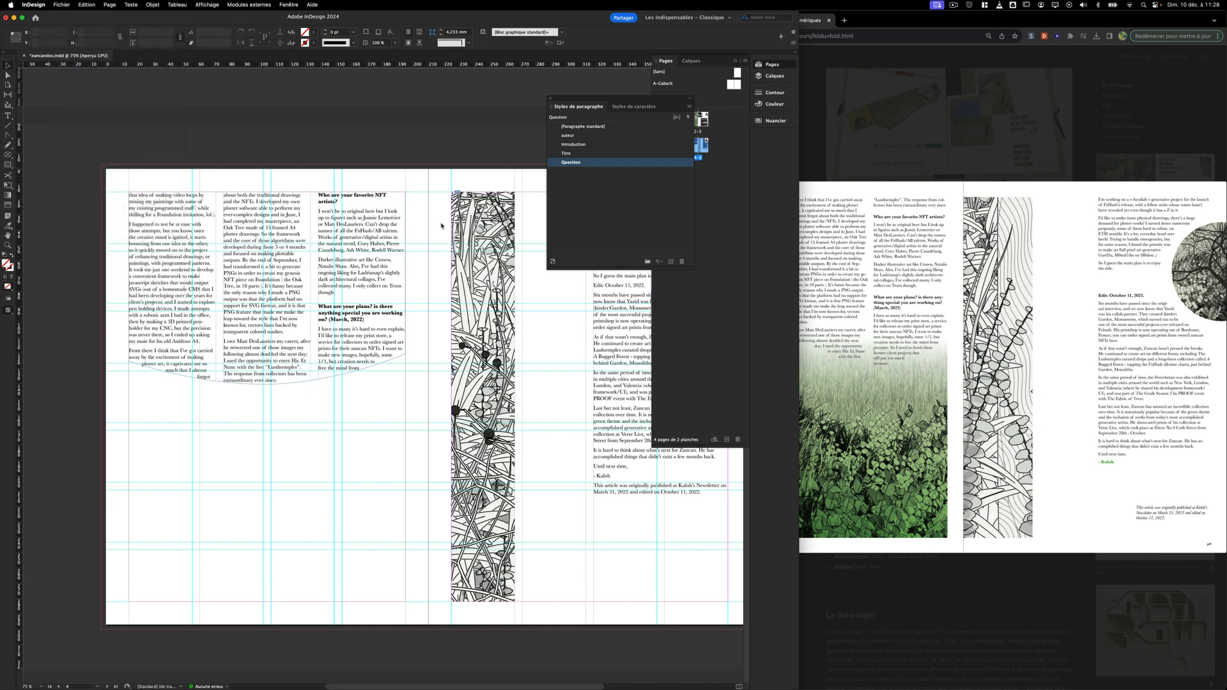
{"action": "left_click", "coordinate": [708, 152]}
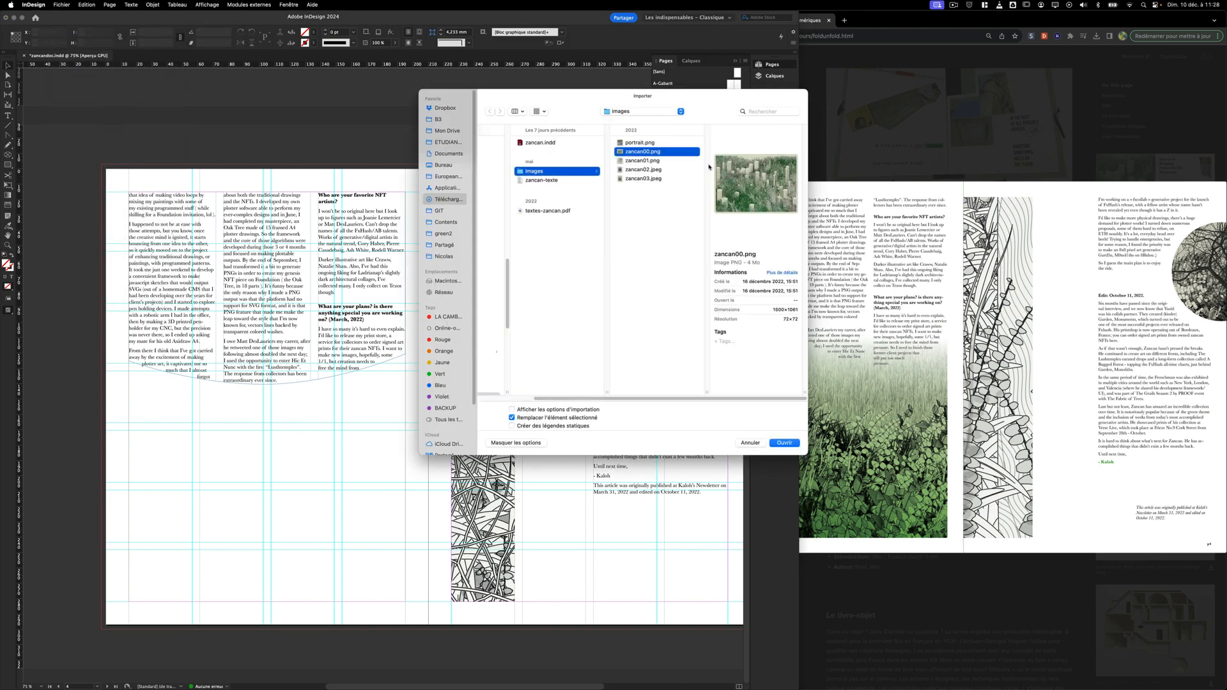
{"action": "left_click", "coordinate": [650, 161]}
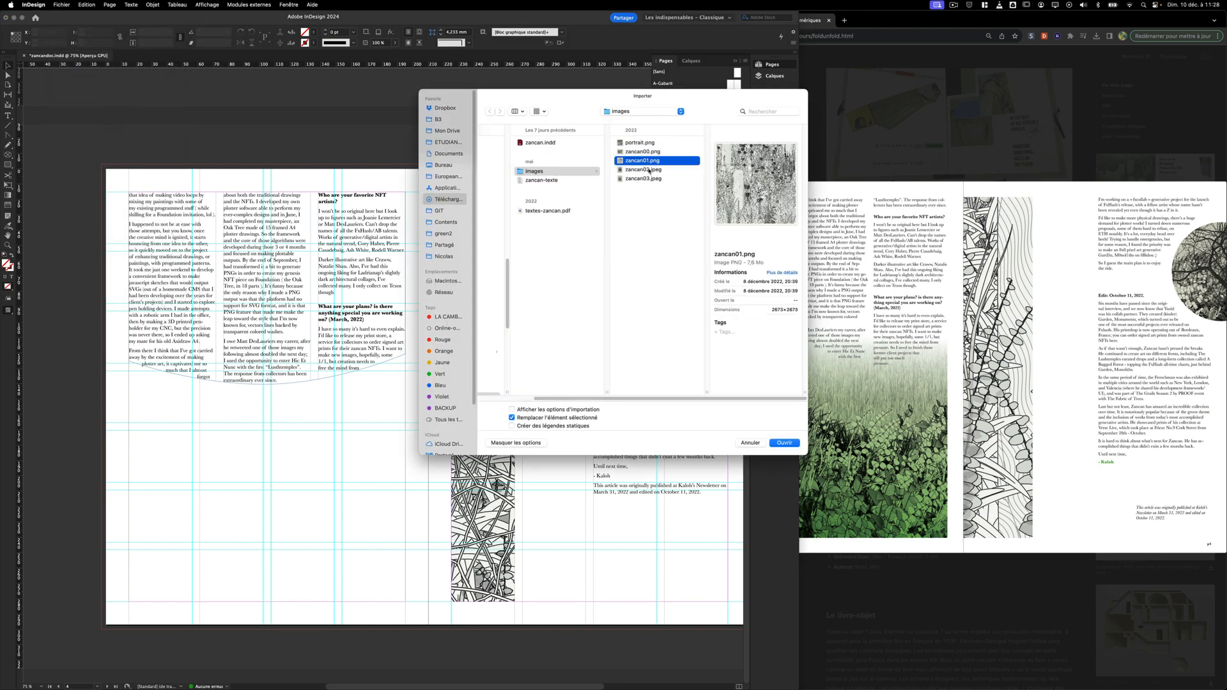
{"action": "left_click", "coordinate": [650, 169]}
{"action": "left_click", "coordinate": [646, 179]}
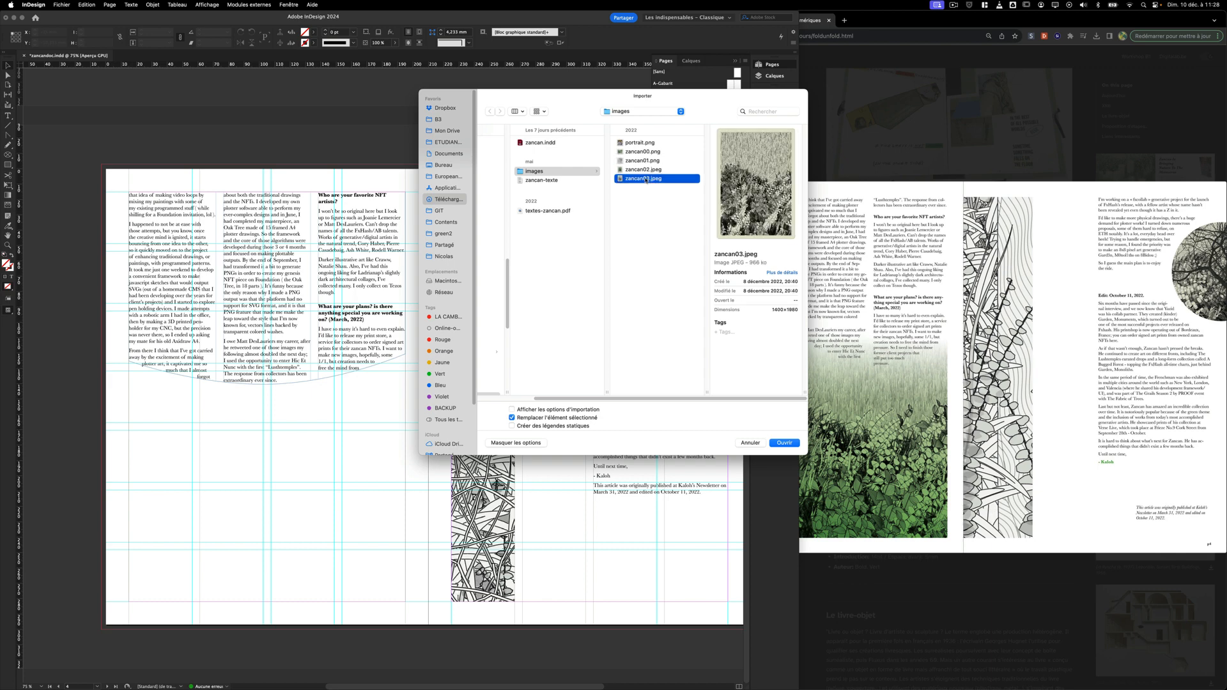
{"action": "left_click", "coordinate": [784, 442]}
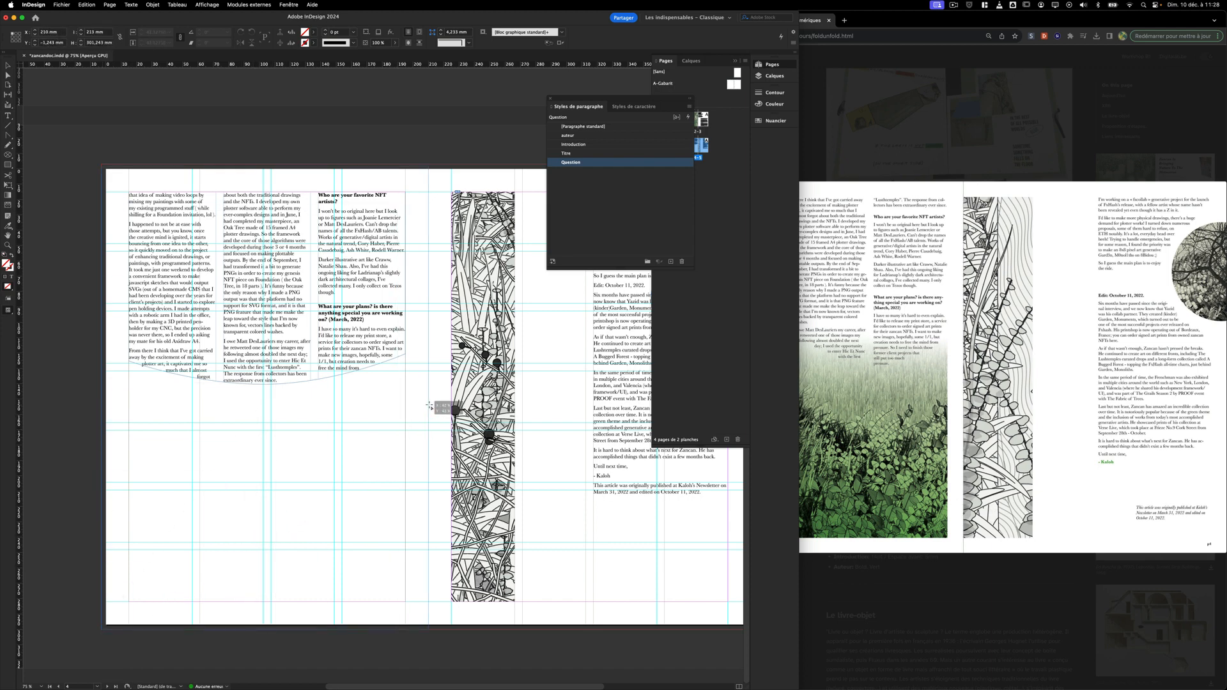
{"action": "left_click_drag", "start_coordinate": [429, 405], "coordinate": [428, 405]}
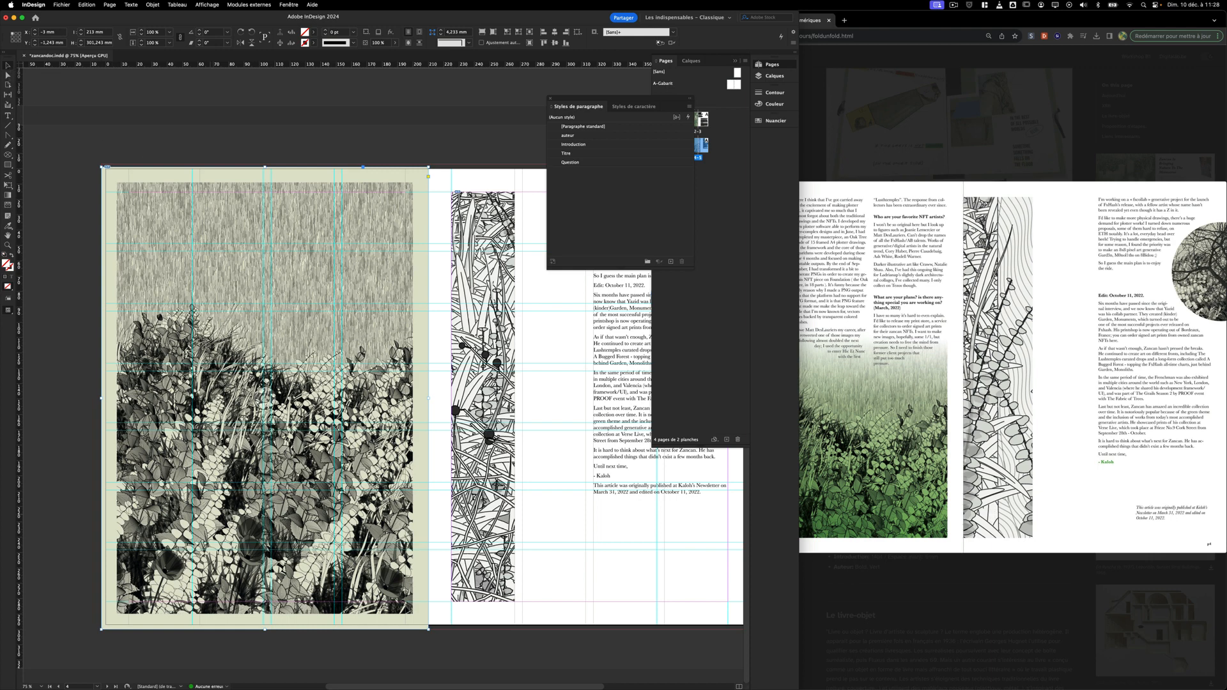
{"action": "key", "text": "super+shift+a"}
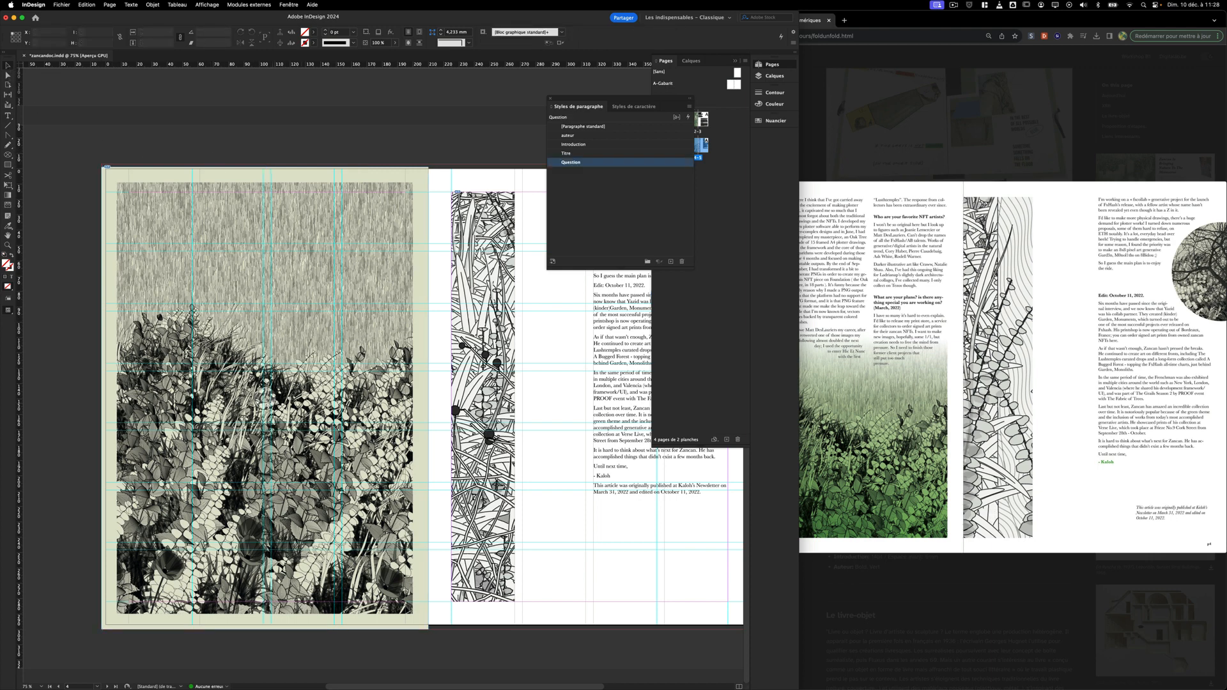
Shift the placed image's content down inside its frame to a Y position of about 77.5 mm.
{"action": "left_click", "coordinate": [272, 401]}
{"action": "key", "text": "shift+Down"}
{"action": "key", "text": "shift+Down"}
{"action": "key", "text": "shift+Down"}
{"action": "key", "text": "shift+Down"}
{"action": "key", "text": "shift+Down"}
{"action": "key", "text": "shift+Down"}
{"action": "key", "text": "shift+Down"}
{"action": "key", "text": "shift+Down"}
{"action": "key", "text": "shift+Down"}
{"action": "key", "text": "shift+Down"}
{"action": "key", "text": "shift+Down"}
{"action": "key", "text": "shift+Down"}
{"action": "key", "text": "shift+Down"}
{"action": "key", "text": "shift+Down"}
{"action": "key", "text": "shift+Down"}
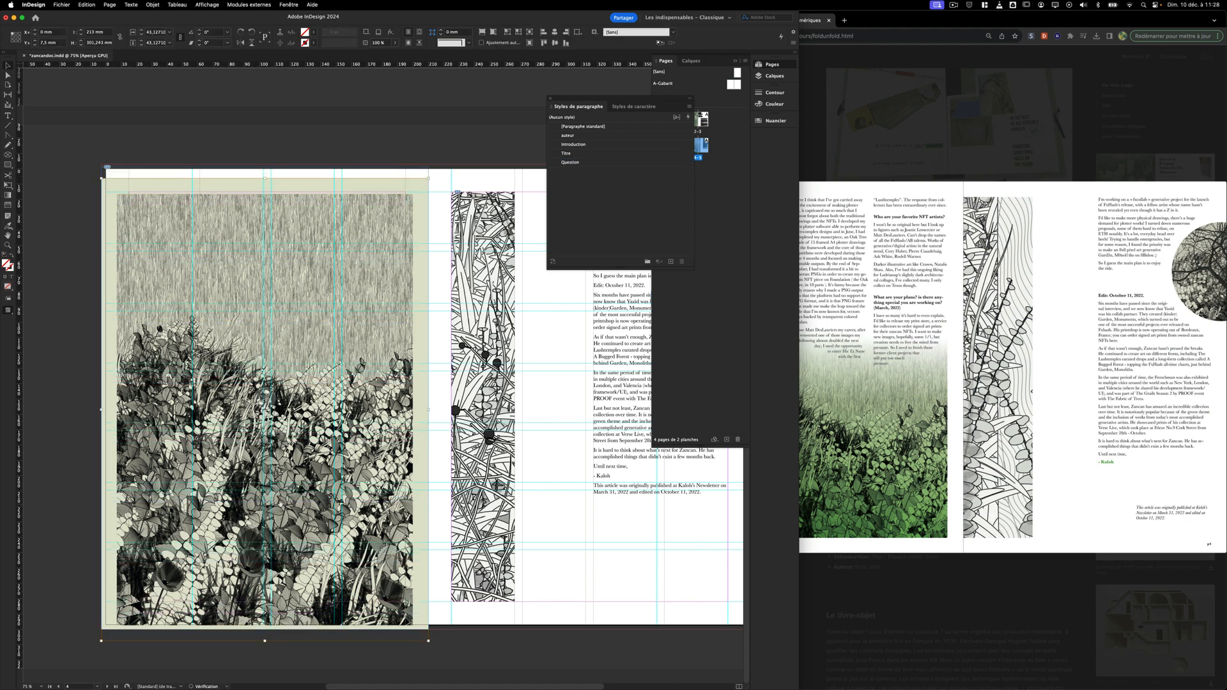
{"action": "key", "text": "shift+Down"}
{"action": "key", "text": "shift+Down"}
{"action": "key", "text": "shift+Down"}
{"action": "key", "text": "shift+Down"}
{"action": "key", "text": "shift+Down"}
{"action": "key", "text": "shift+Down"}
{"action": "key", "text": "shift+Down"}
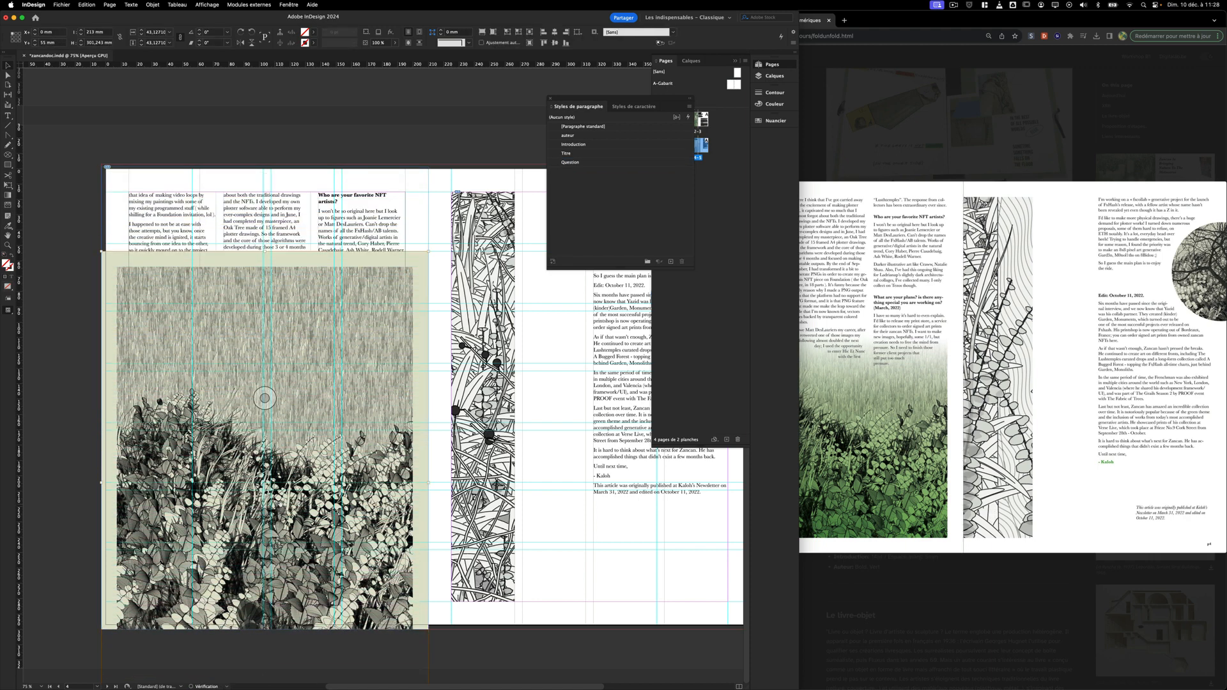
{"action": "key", "text": "shift+Down"}
{"action": "key", "text": "shift+Down"}
{"action": "key", "text": "shift+Down"}
{"action": "key", "text": "shift+Down"}
{"action": "key", "text": "shift+Down"}
{"action": "key", "text": "shift+Down"}
{"action": "key", "text": "shift+Down"}
{"action": "key", "text": "shift+Down"}
{"action": "key", "text": "shift+Down"}
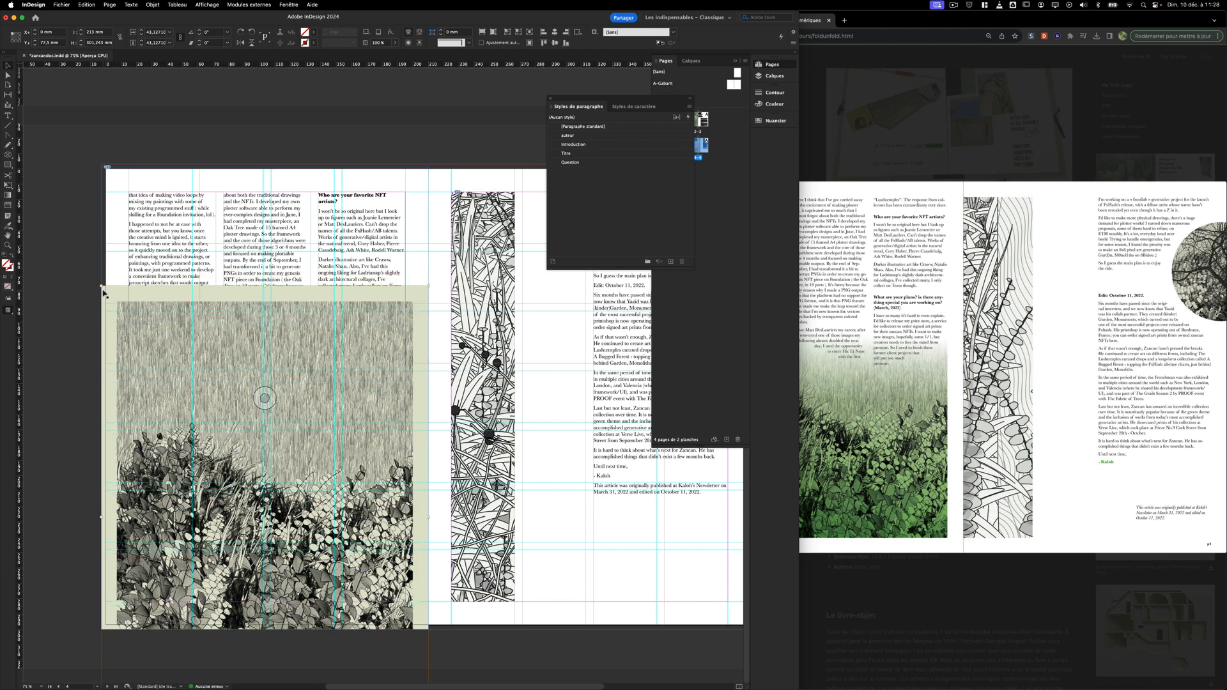
Enlarge the image content inside its frame to about 258 mm wide and shift it down to a Y position of about 70 mm.
{"action": "left_click_drag", "start_coordinate": [101, 286], "coordinate": [79, 255]}
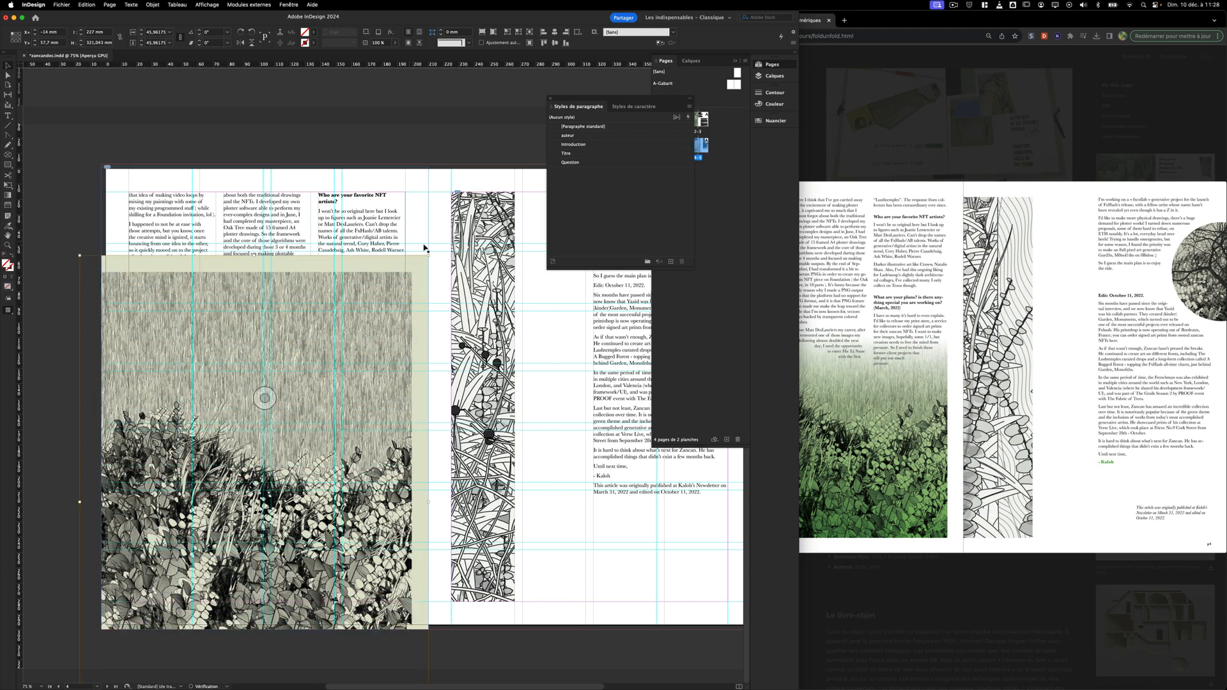
{"action": "left_click_drag", "start_coordinate": [428, 256], "coordinate": [447, 251]}
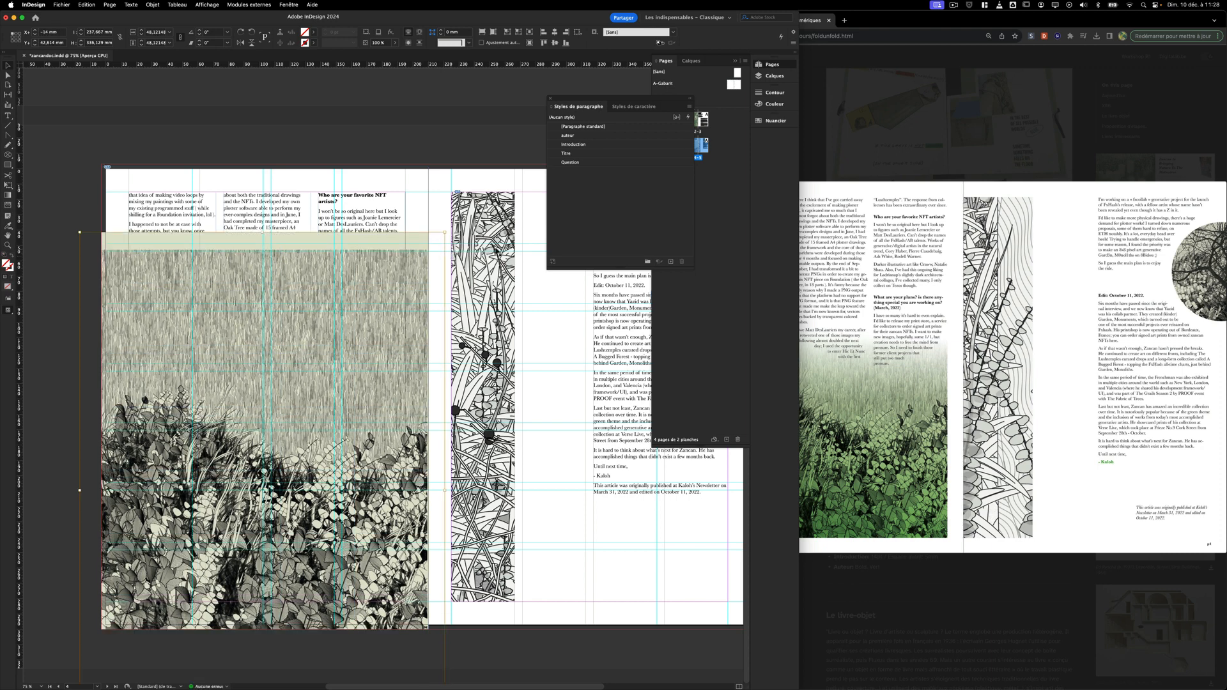
{"action": "key", "text": "shift+Down"}
{"action": "key", "text": "shift+Down"}
{"action": "key", "text": "shift+Down"}
{"action": "key", "text": "shift+Down"}
{"action": "key", "text": "shift+Down"}
{"action": "key", "text": "shift+Down"}
{"action": "key", "text": "shift+Down"}
{"action": "key", "text": "shift+Down"}
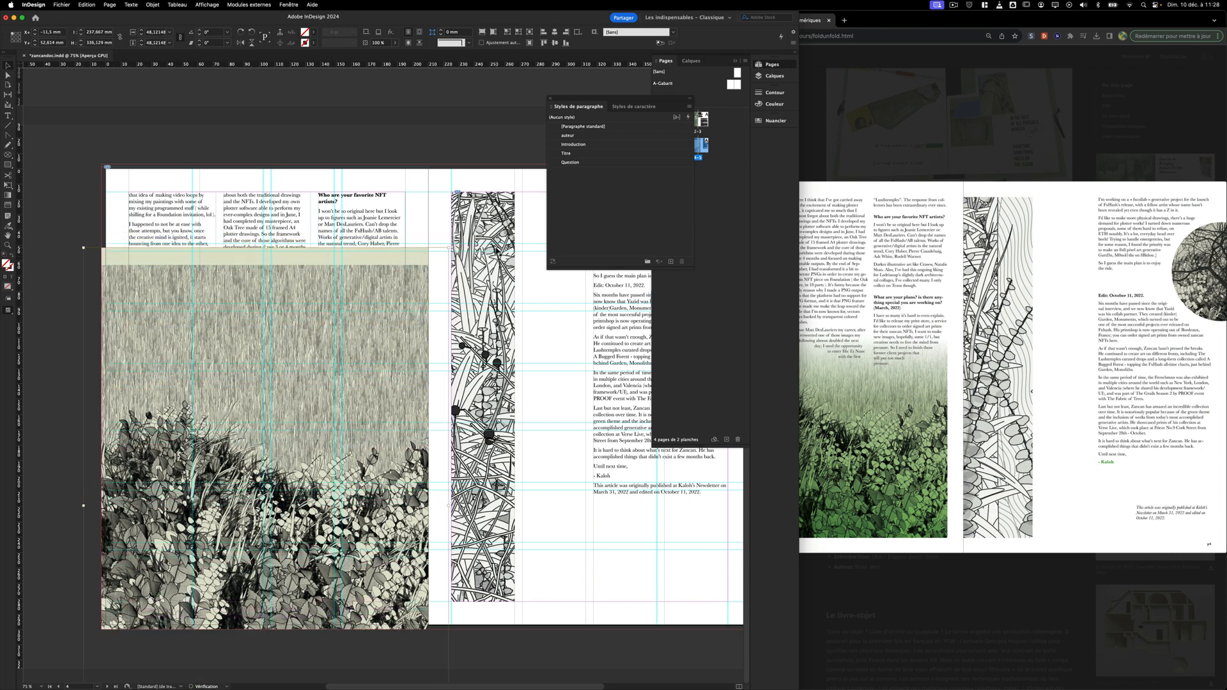
{"action": "key", "text": "shift+Down"}
{"action": "key", "text": "shift+Down"}
{"action": "key", "text": "shift+Down"}
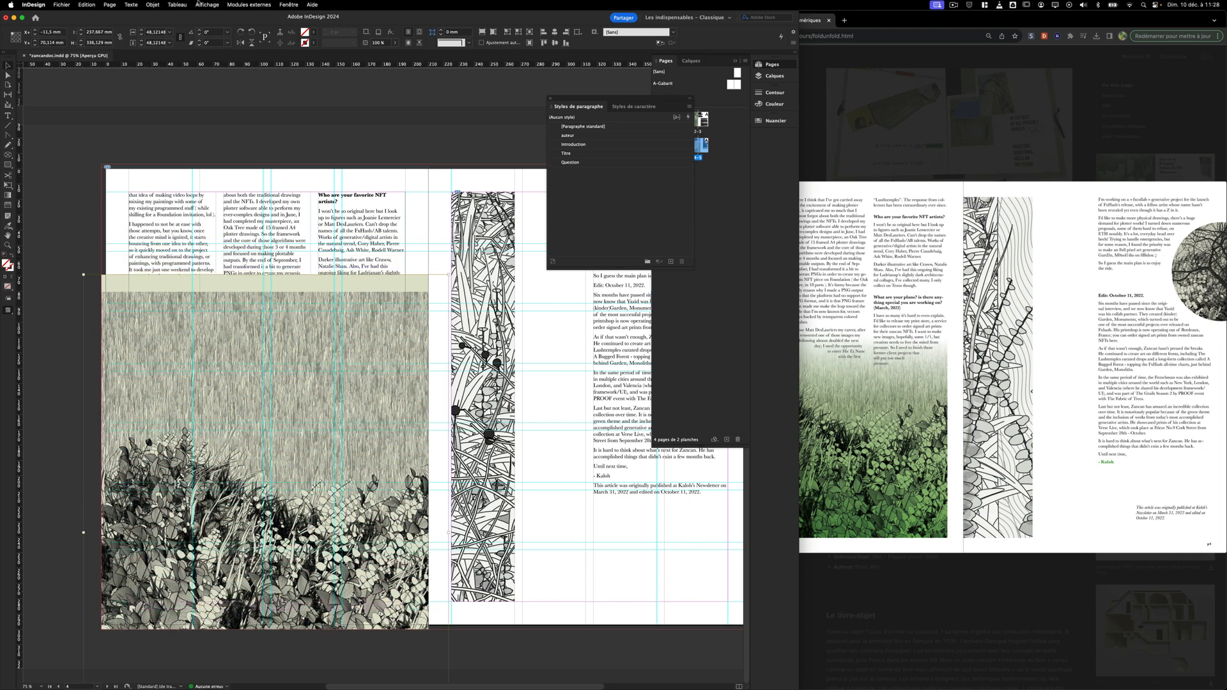
{"action": "left_click", "coordinate": [82, 163]}
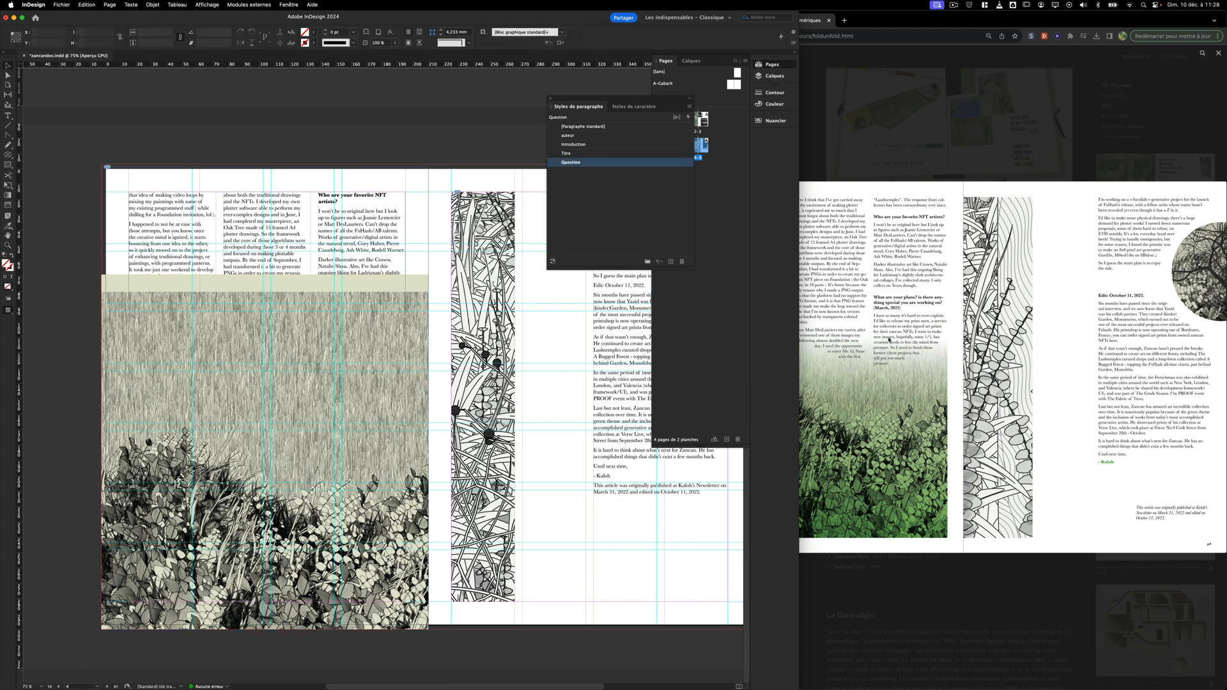
Crop the top of the page 4 image frame to a Y position of about 126.6 mm, just below the text.
{"action": "left_click", "coordinate": [312, 454]}
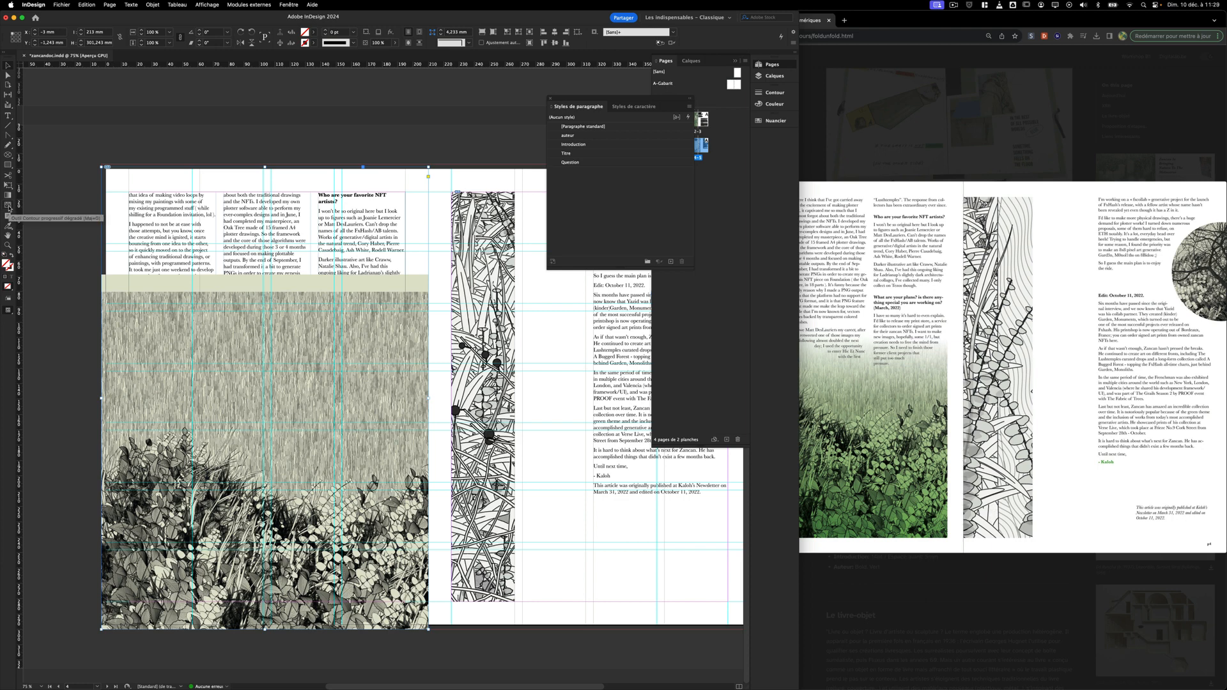
{"action": "left_click", "coordinate": [77, 343]}
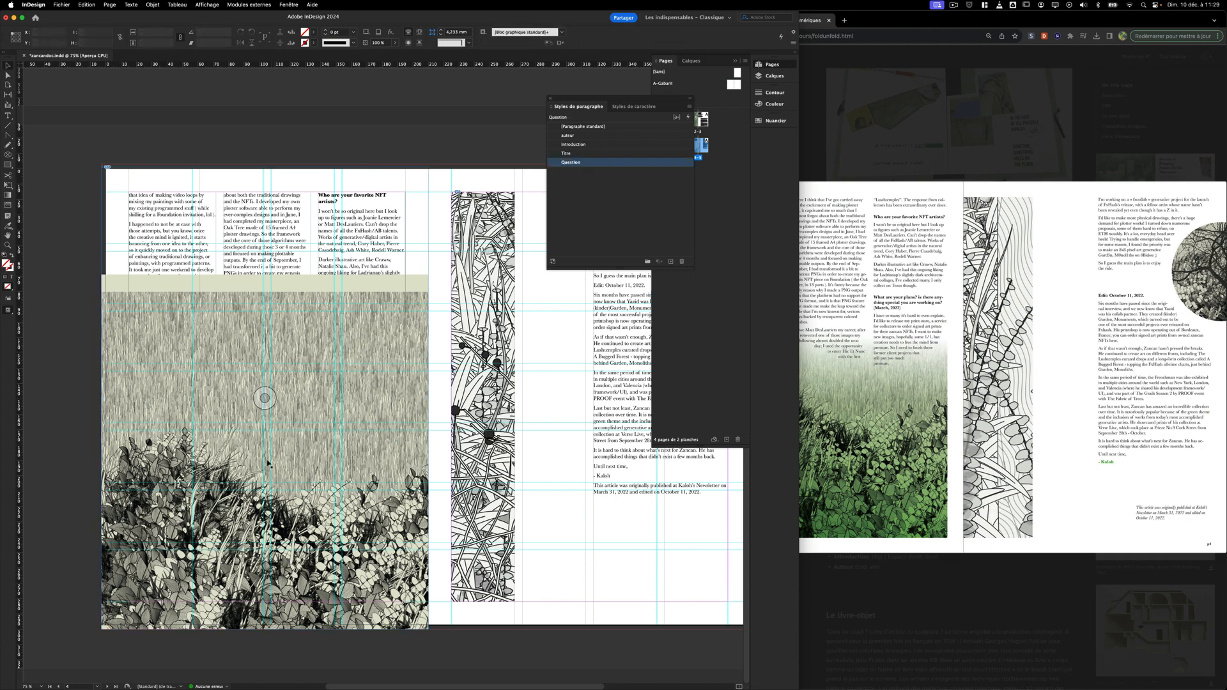
{"action": "left_click", "coordinate": [286, 467]}
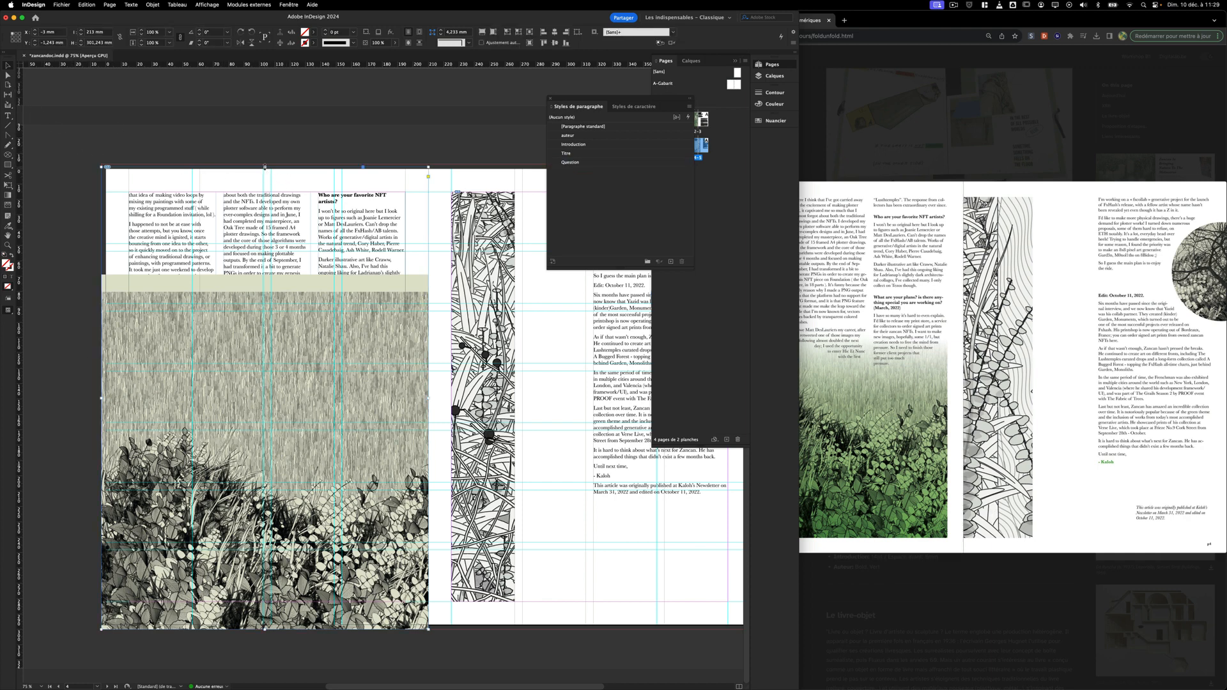
{"action": "left_click_drag", "start_coordinate": [265, 167], "coordinate": [270, 364]}
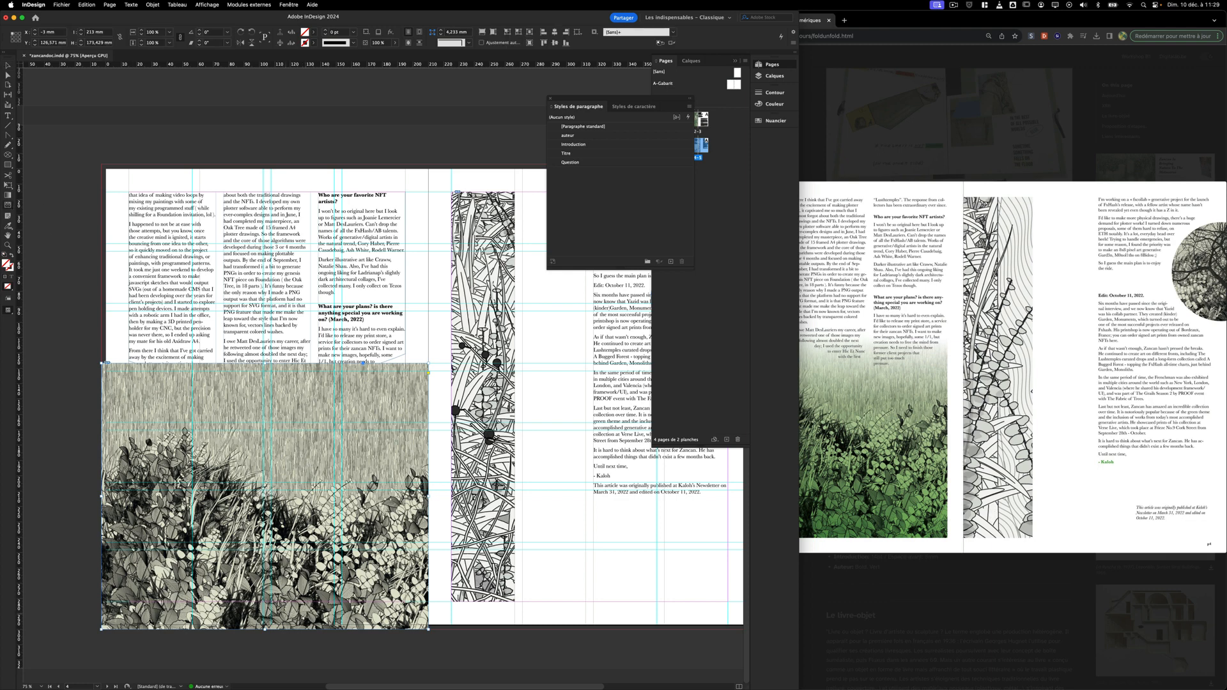
Fade the upper part of the page 4 image to transparent with a vertical Gradient Feather and preview the spread without guides.
{"action": "left_click_drag", "start_coordinate": [287, 613], "coordinate": [286, 371]}
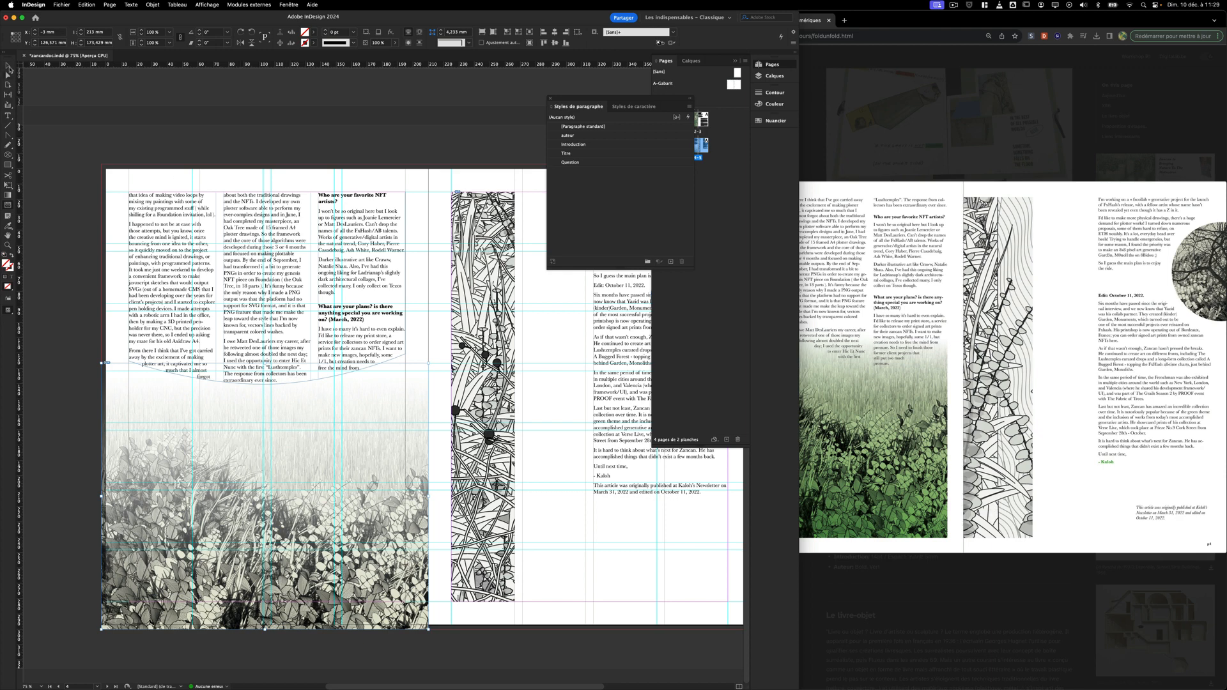
{"action": "left_click", "coordinate": [76, 338]}
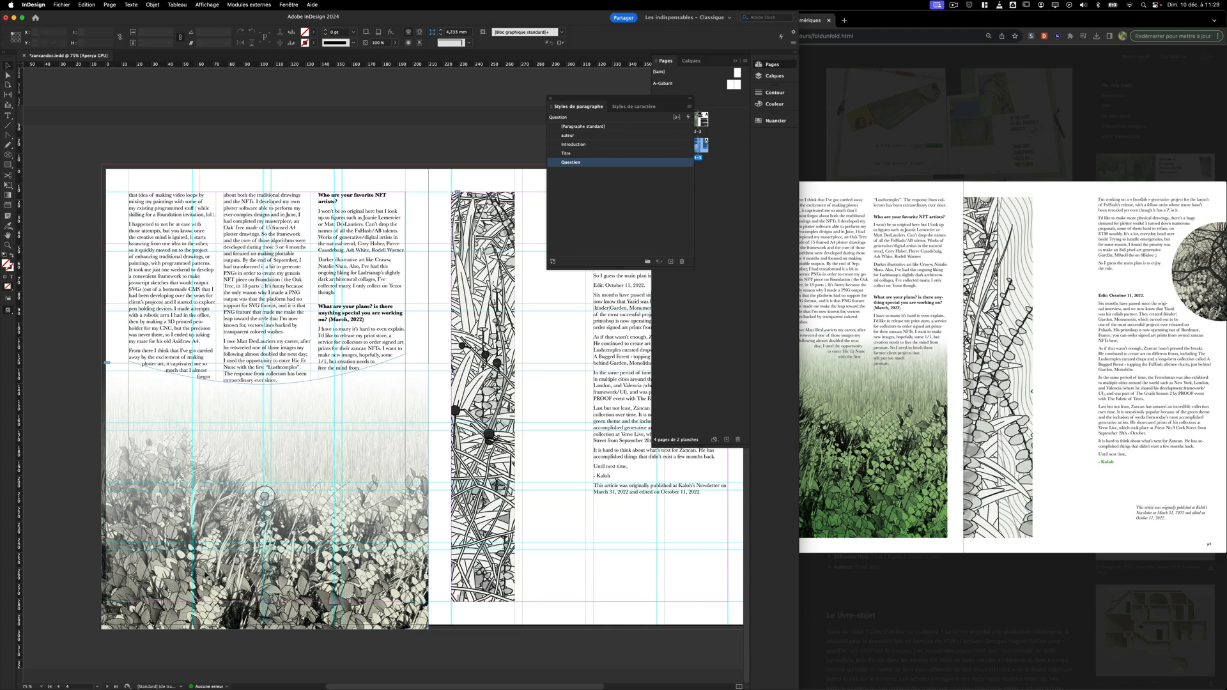
{"action": "left_click", "coordinate": [315, 599]}
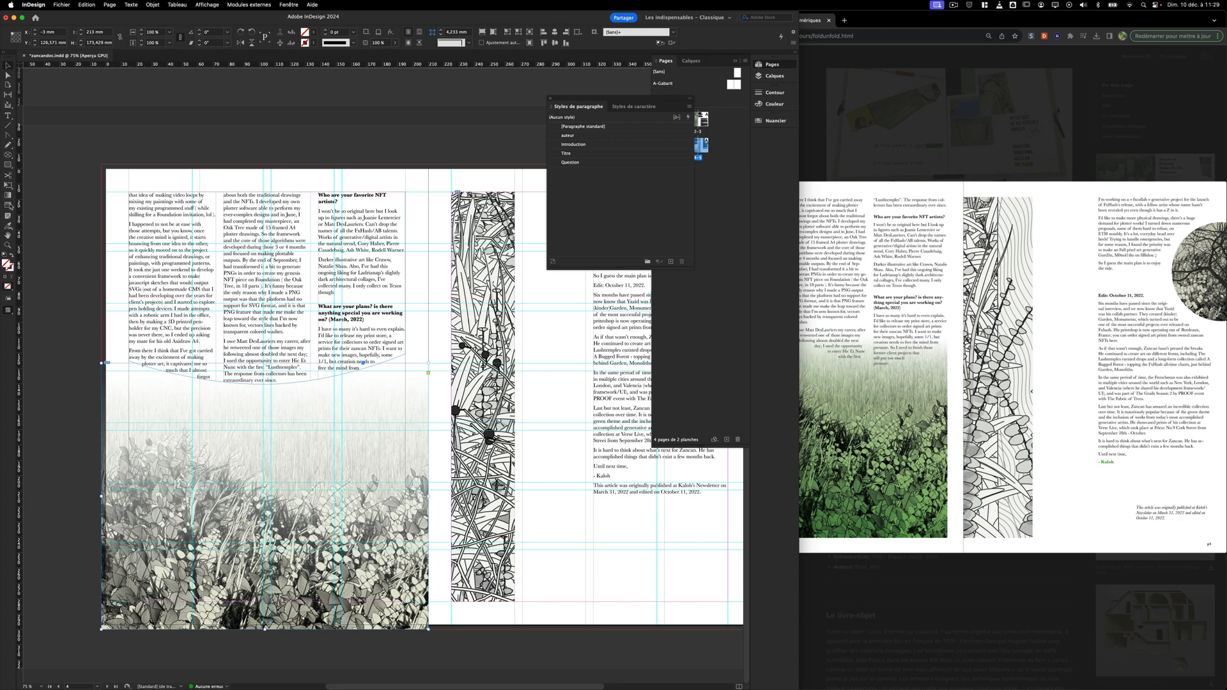
{"action": "left_click_drag", "start_coordinate": [286, 506], "coordinate": [287, 373]}
{"action": "left_click", "coordinate": [8, 65]}
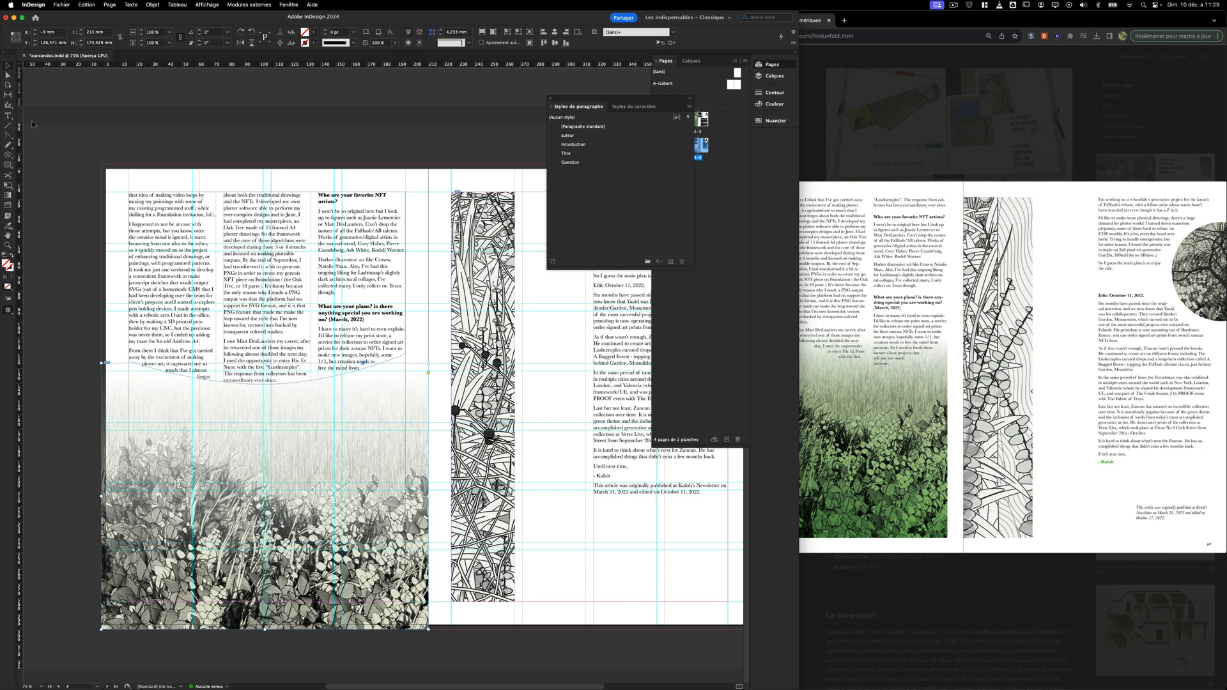
{"action": "left_click", "coordinate": [57, 266]}
{"action": "key", "text": "w"}
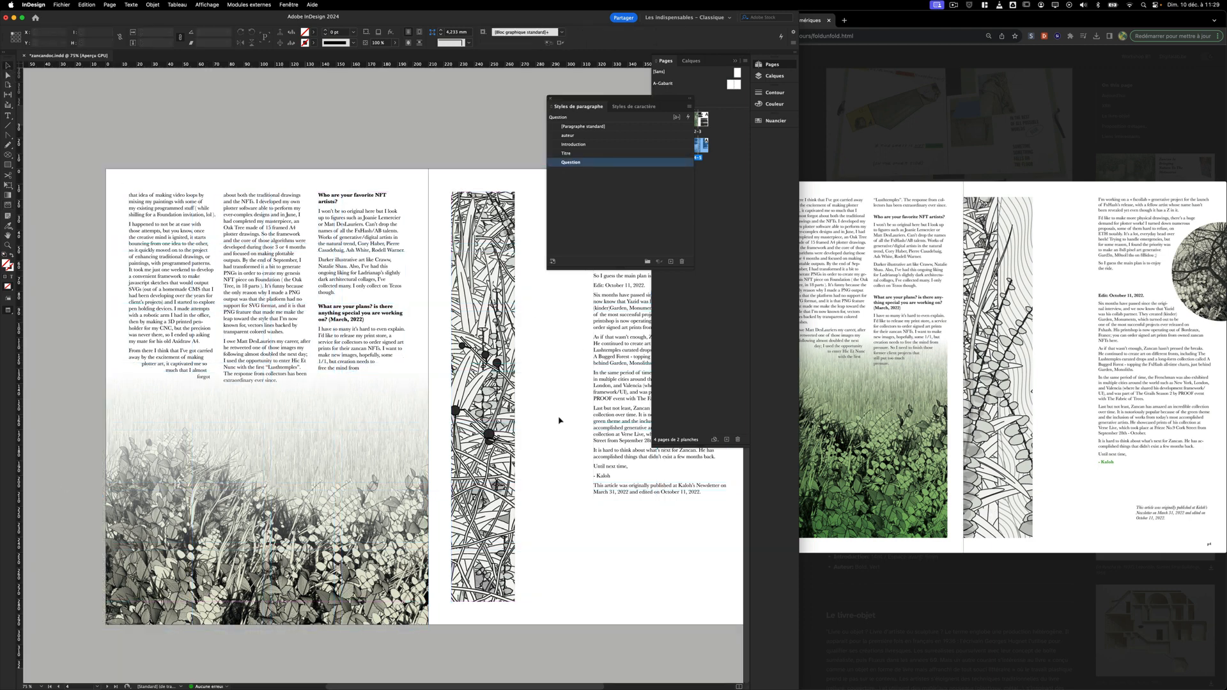
{"action": "key", "text": "w"}
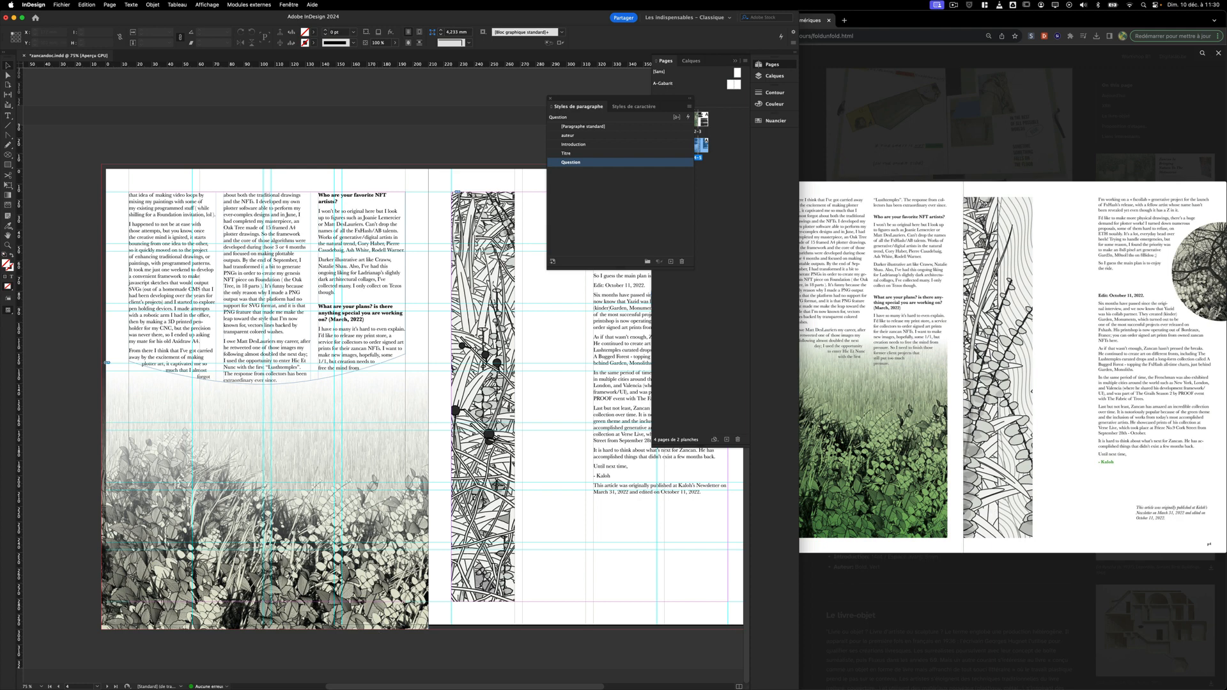
Crop the faded image frame to page 4's left, right and bottom margins, about 180 × 155 mm, and preview it.
{"action": "left_click", "coordinate": [947, 498]}
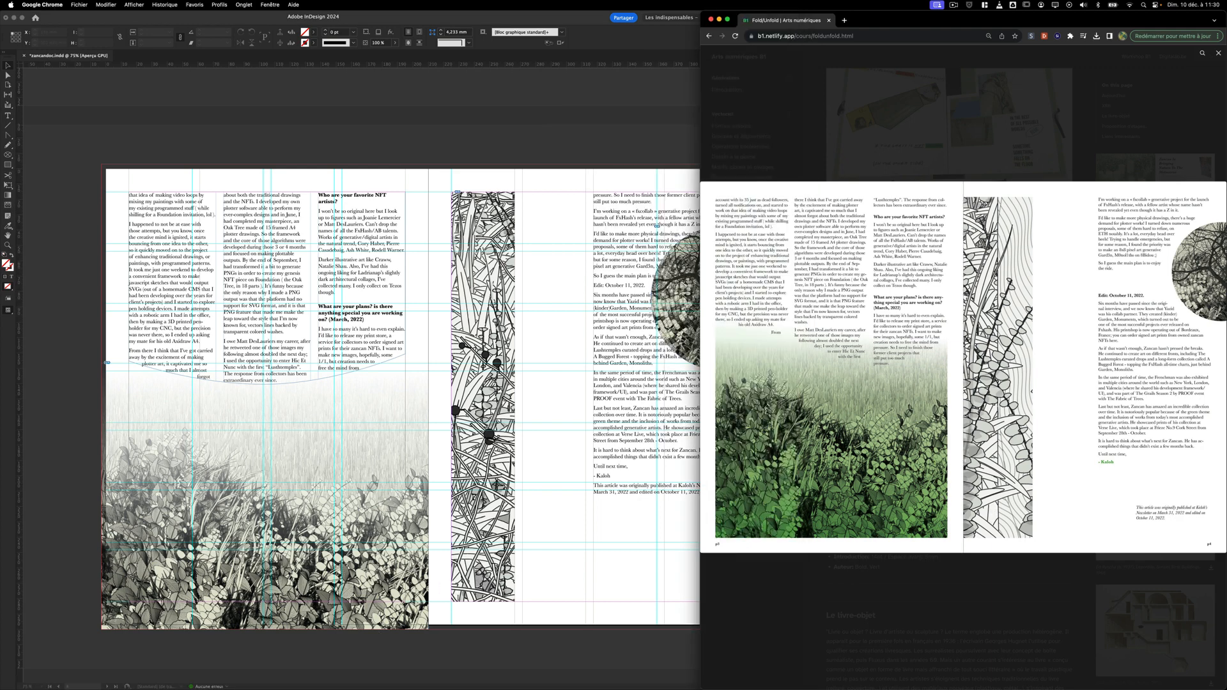
{"action": "left_click", "coordinate": [265, 496]}
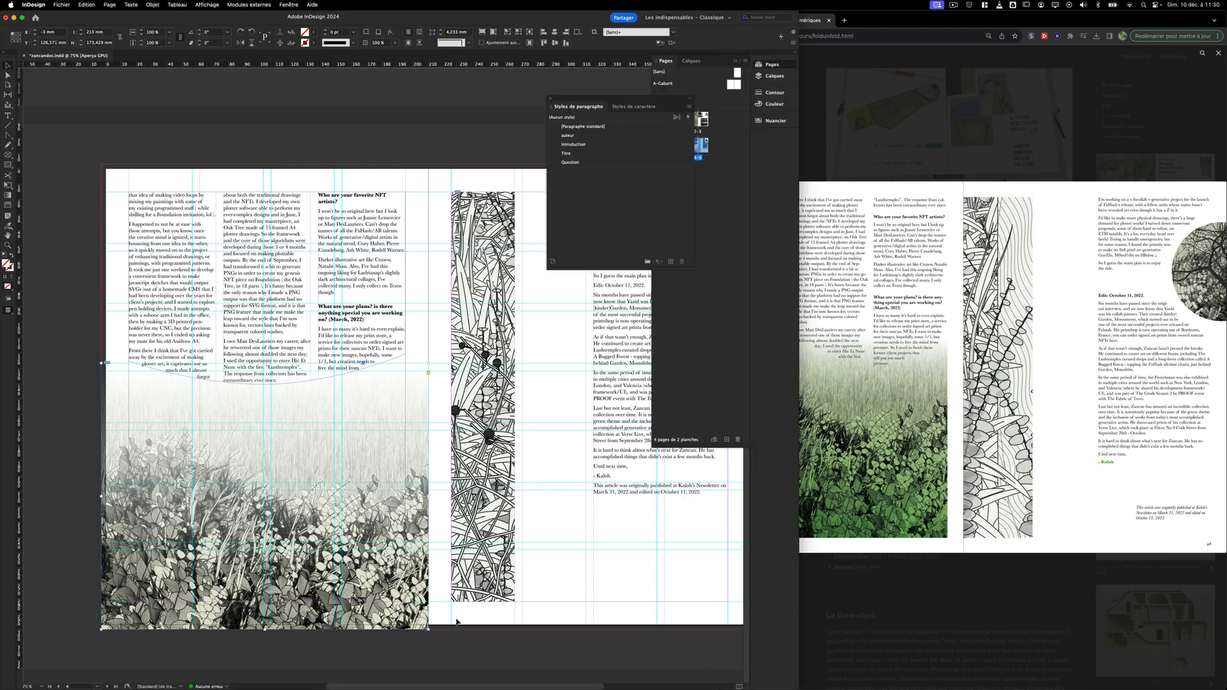
{"action": "left_click_drag", "start_coordinate": [428, 629], "coordinate": [405, 601]}
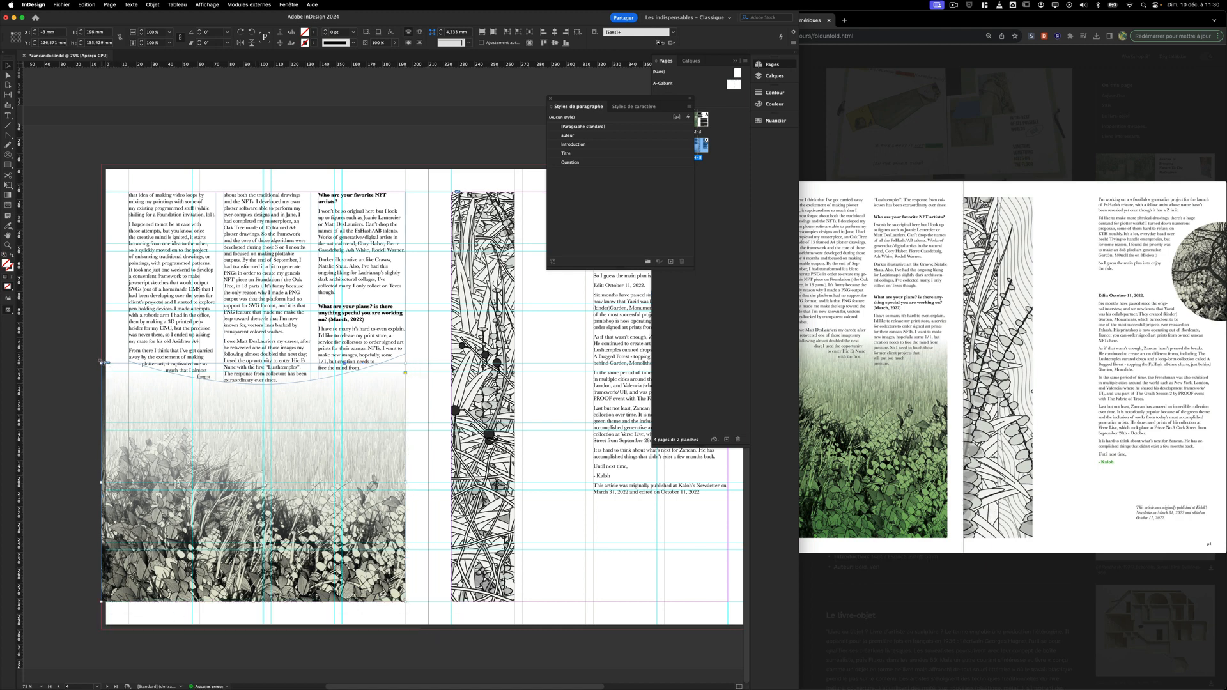
{"action": "left_click_drag", "start_coordinate": [101, 482], "coordinate": [129, 482]}
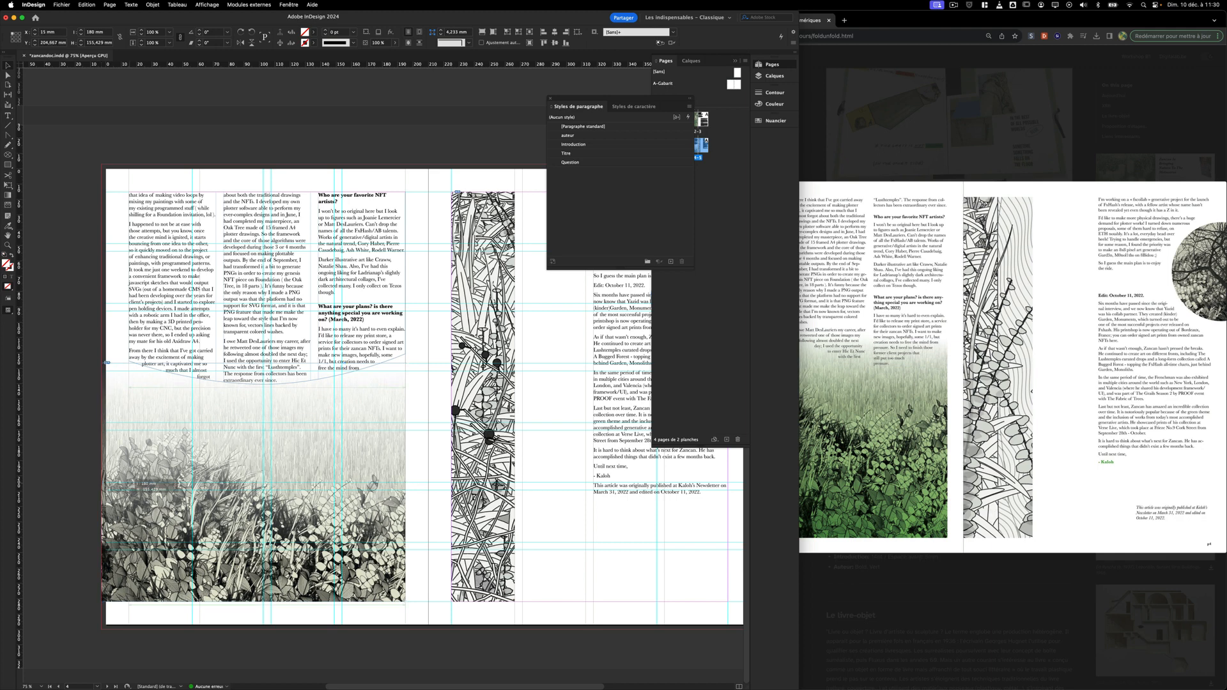
{"action": "key", "text": "super+shift+a"}
{"action": "key", "text": "w"}
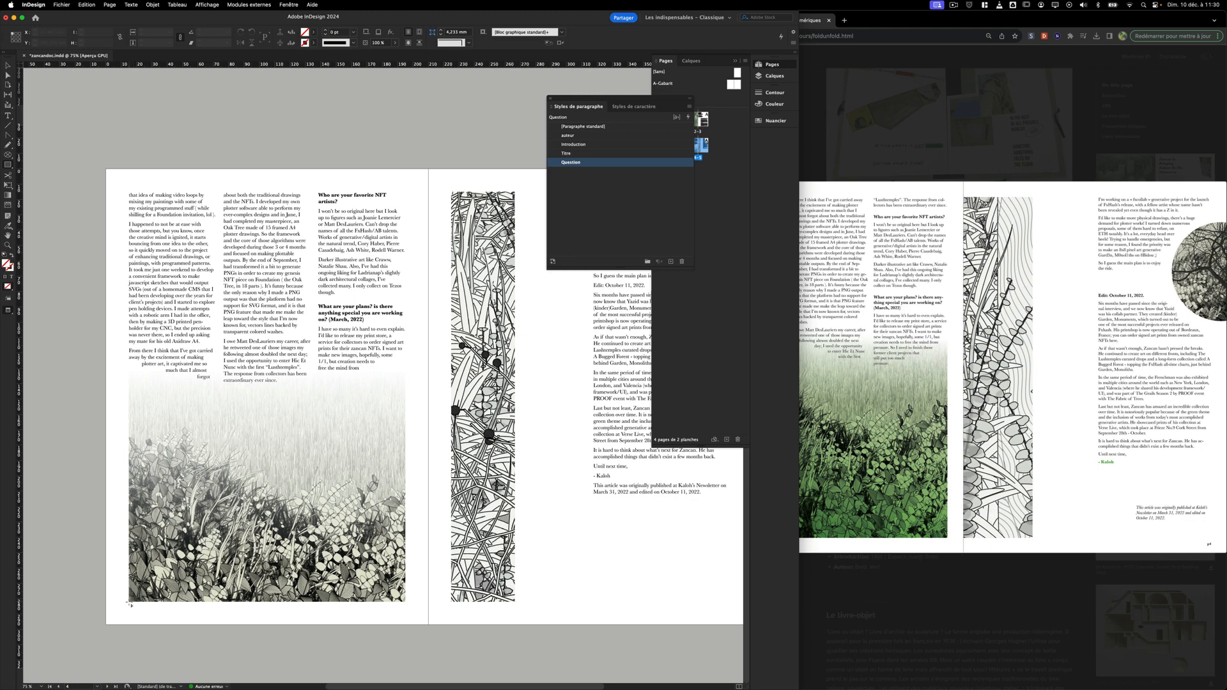
Draw a rectangle of about 180 × 161 mm over the faded image and fill it with the green C=75 M=5 J=100 N=0.
{"action": "left_click_drag", "start_coordinate": [128, 602], "coordinate": [406, 355]}
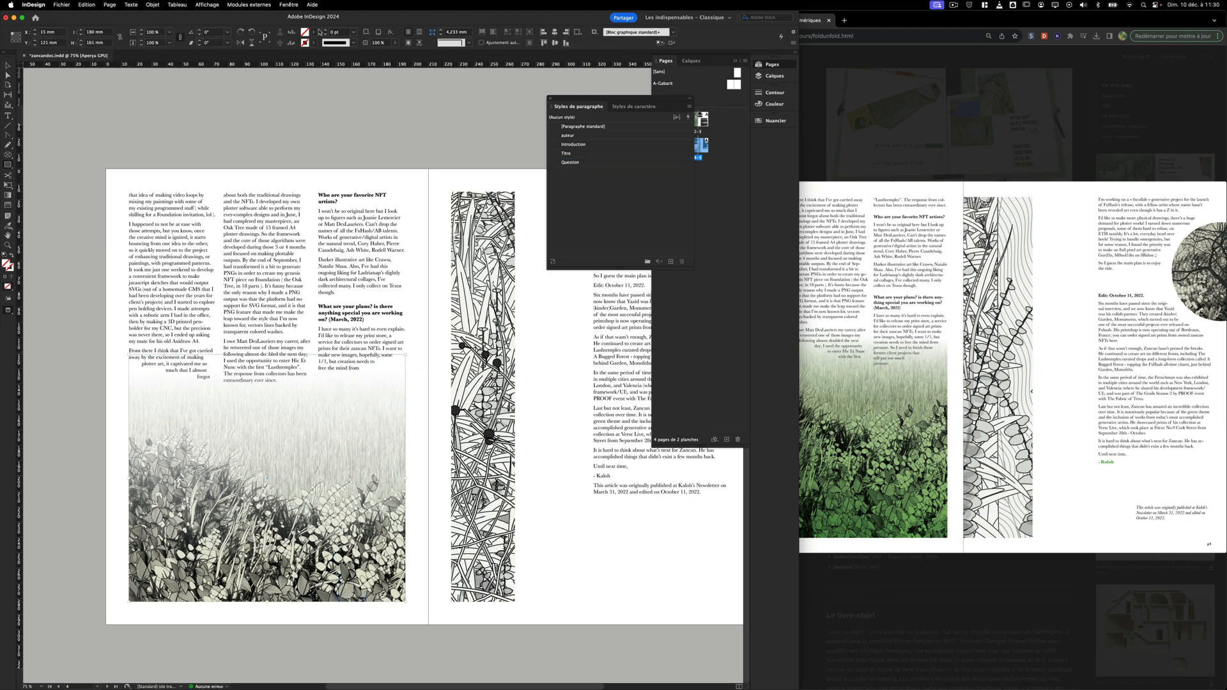
{"action": "left_click", "coordinate": [313, 32]}
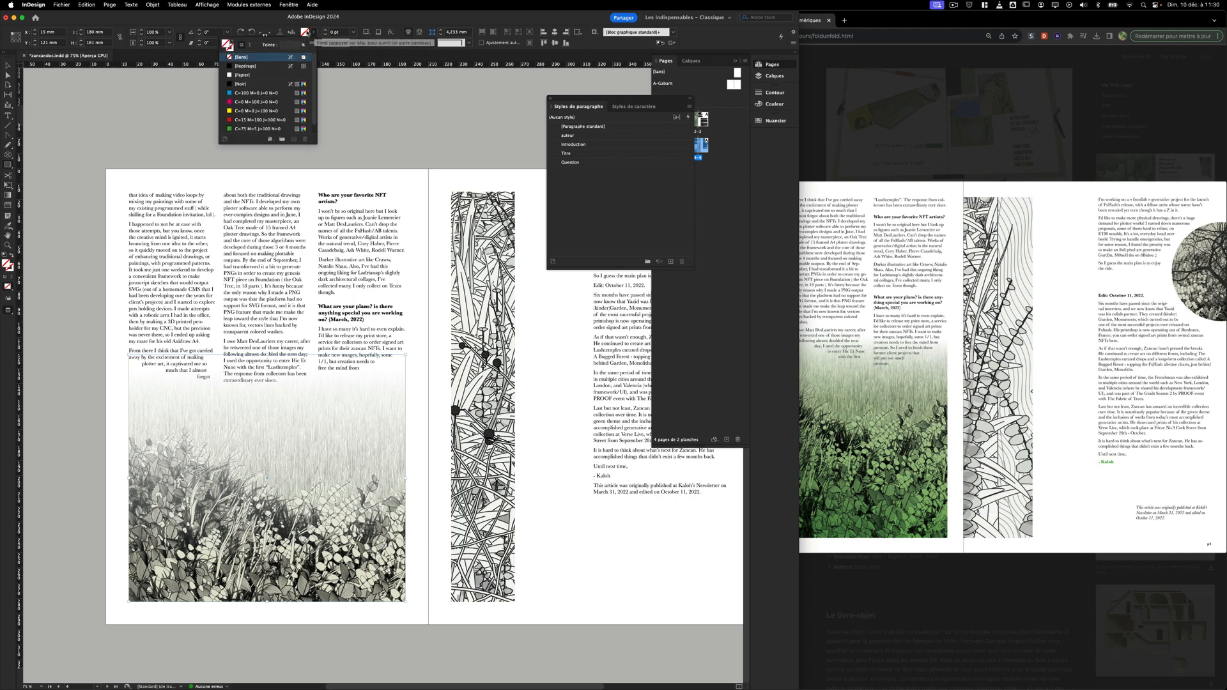
{"action": "left_click", "coordinate": [249, 129]}
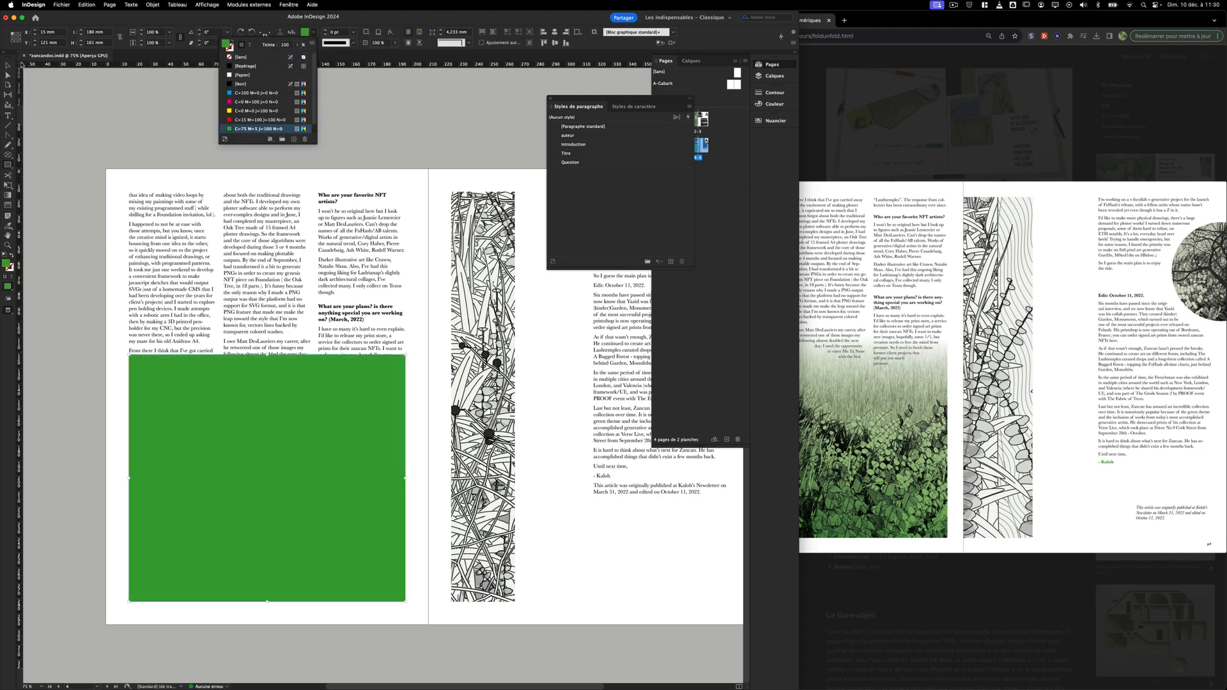
{"action": "left_click", "coordinate": [7, 65]}
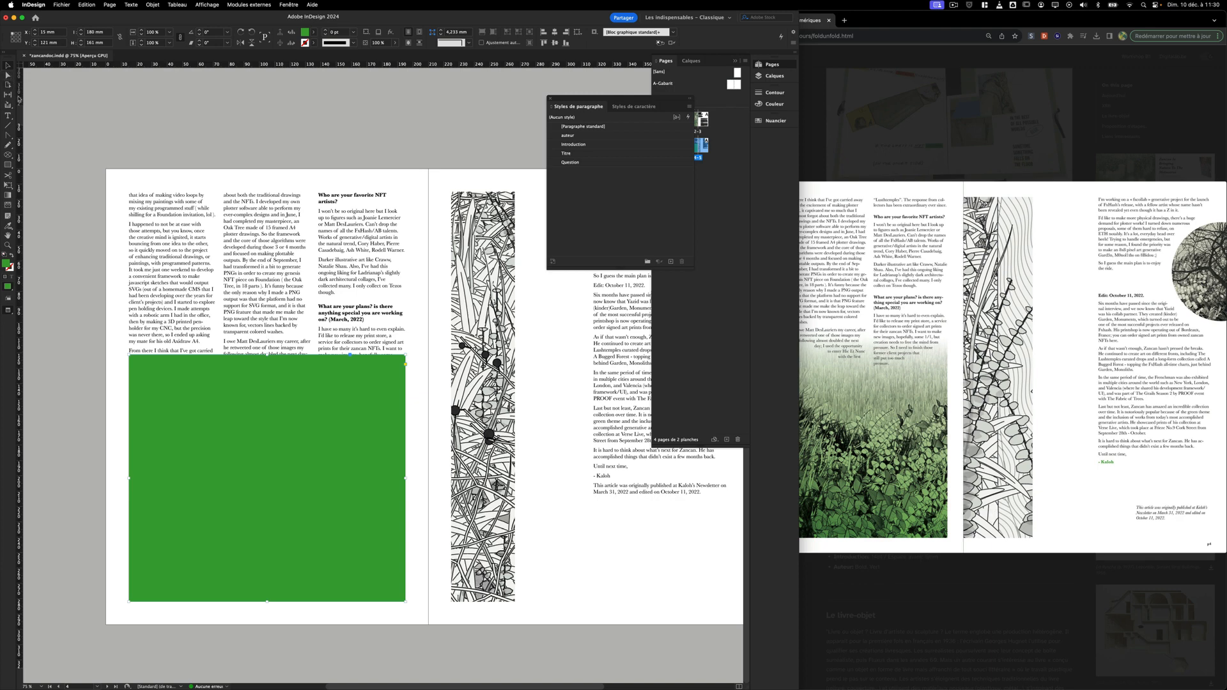
Fade the upper part of the green rectangle on page 4 to transparent with a vertical Gradient Feather ending just below the text.
{"action": "left_click", "coordinate": [7, 205]}
{"action": "left_click_drag", "start_coordinate": [266, 593], "coordinate": [268, 387]}
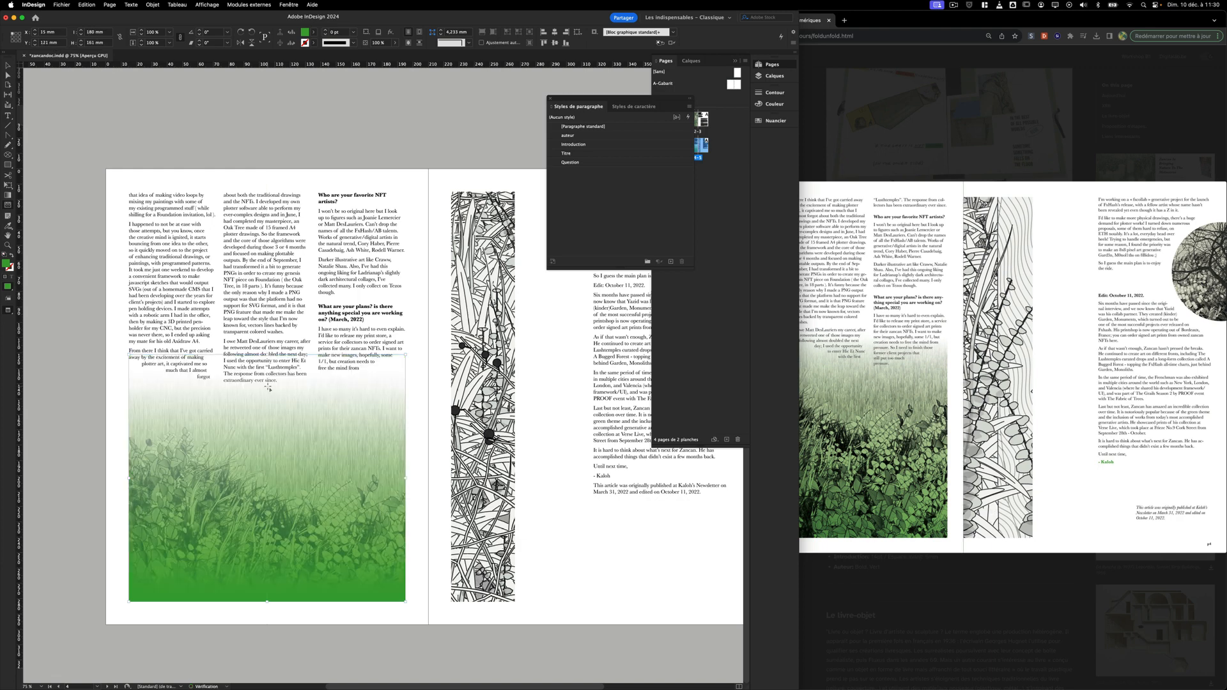
{"action": "left_click", "coordinate": [8, 65]}
{"action": "left_click", "coordinate": [58, 110]}
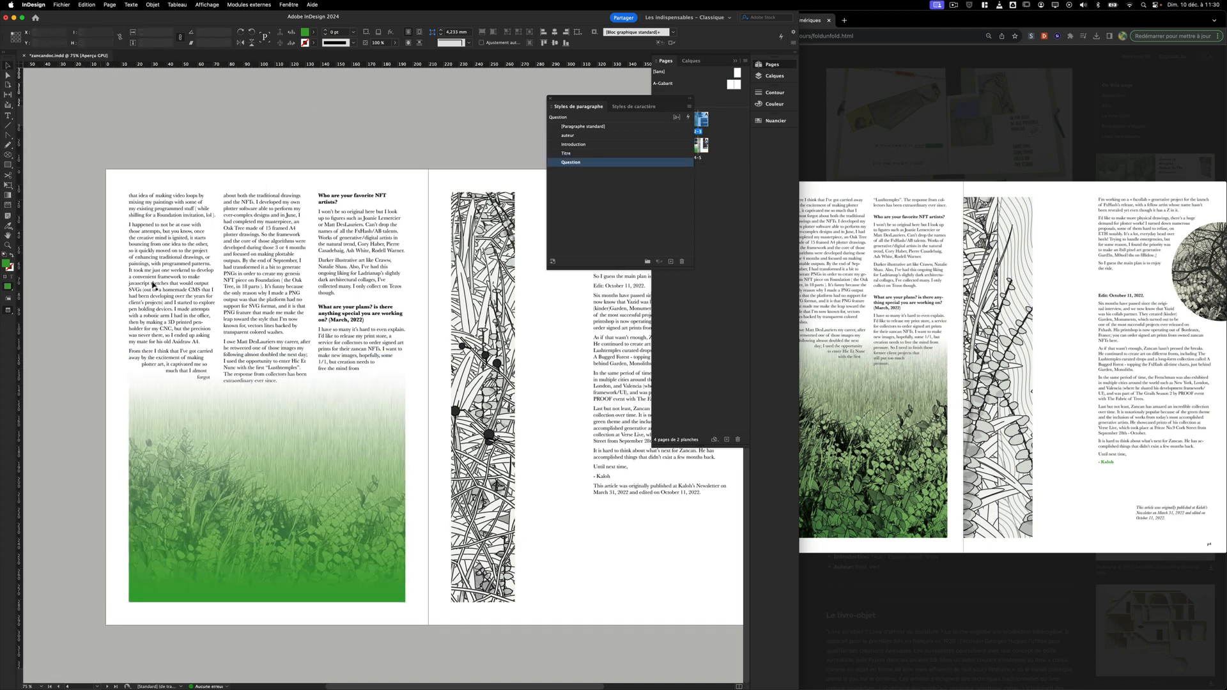
Set the green rectangle's blending mode to Multiply (Produit) so it tints the page 4 image.
{"action": "left_click", "coordinate": [276, 580]}
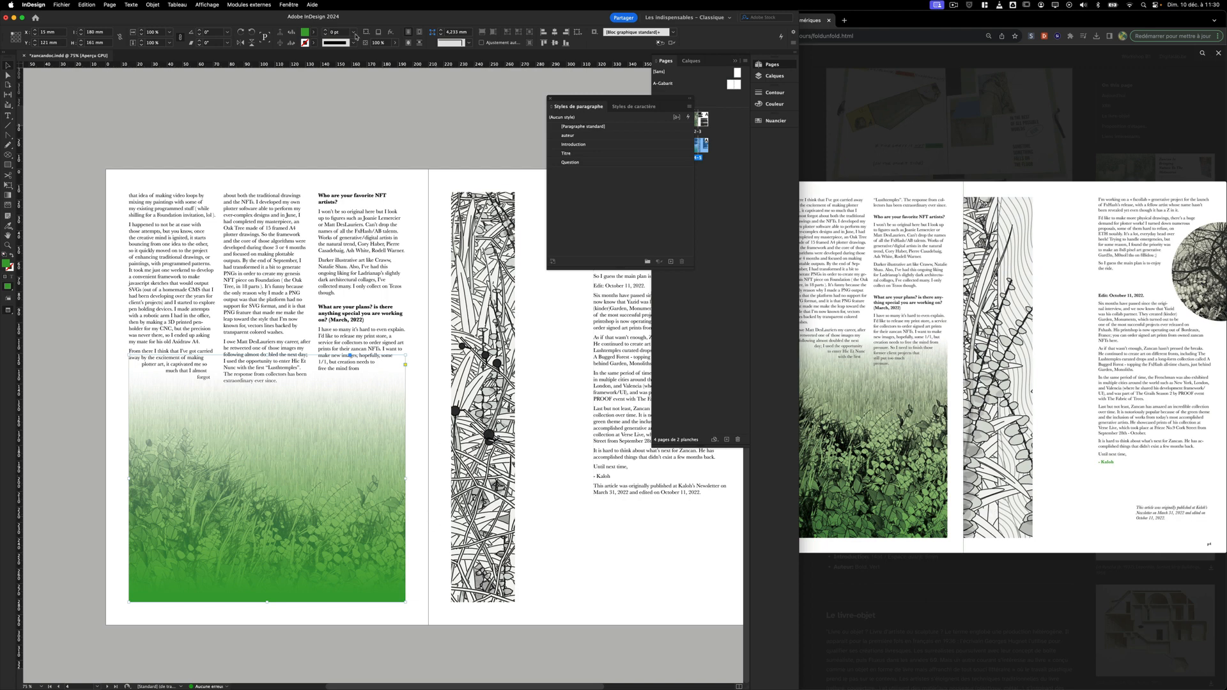
{"action": "left_click", "coordinate": [290, 5]}
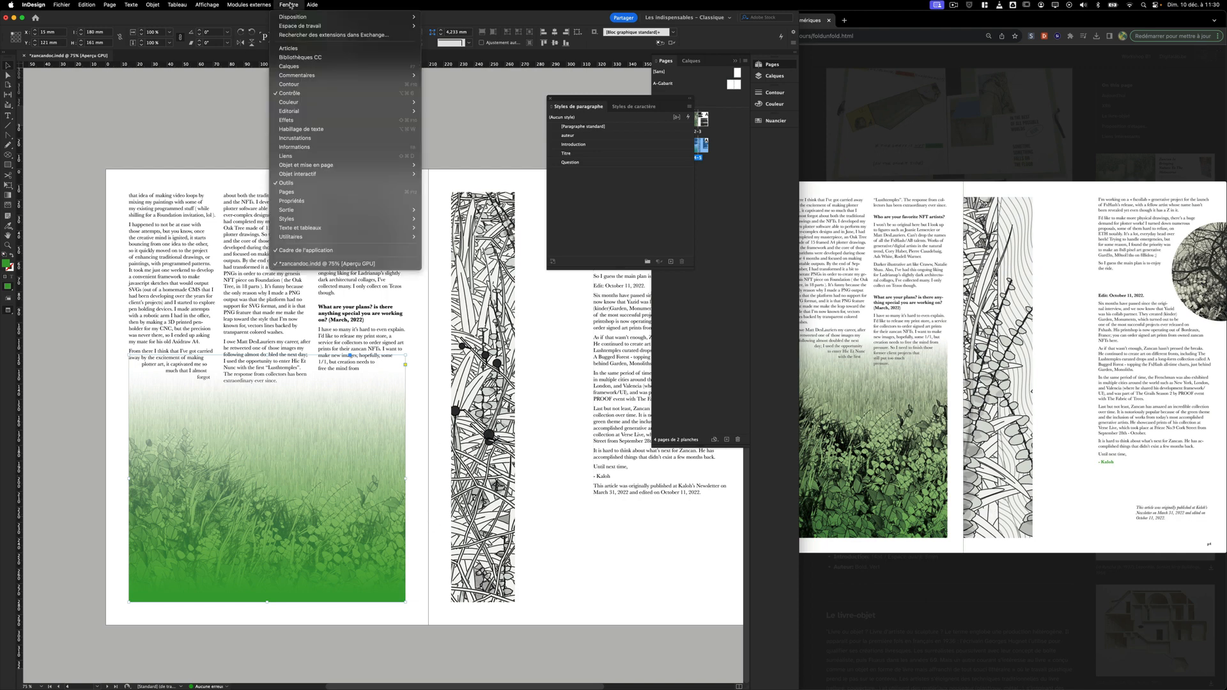
{"action": "left_click", "coordinate": [306, 121]}
{"action": "left_click_drag", "start_coordinate": [519, 130], "coordinate": [456, 238]}
{"action": "left_click", "coordinate": [471, 257]}
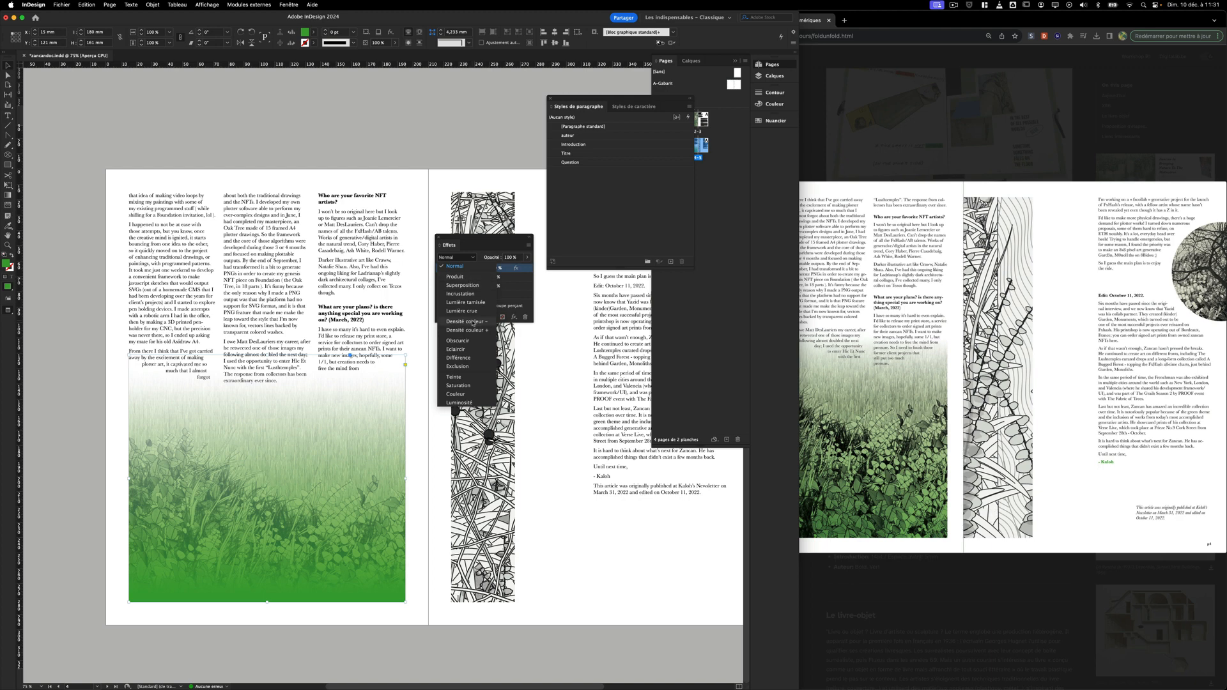
{"action": "left_click", "coordinate": [470, 278]}
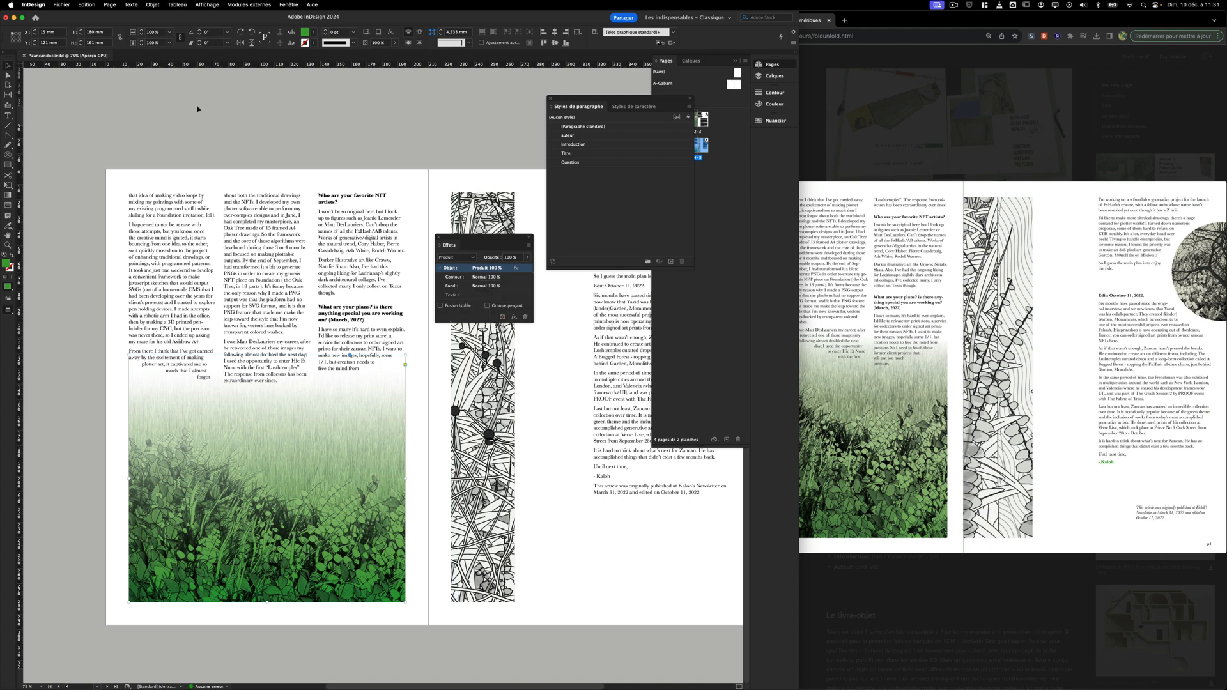
{"action": "left_click", "coordinate": [205, 140]}
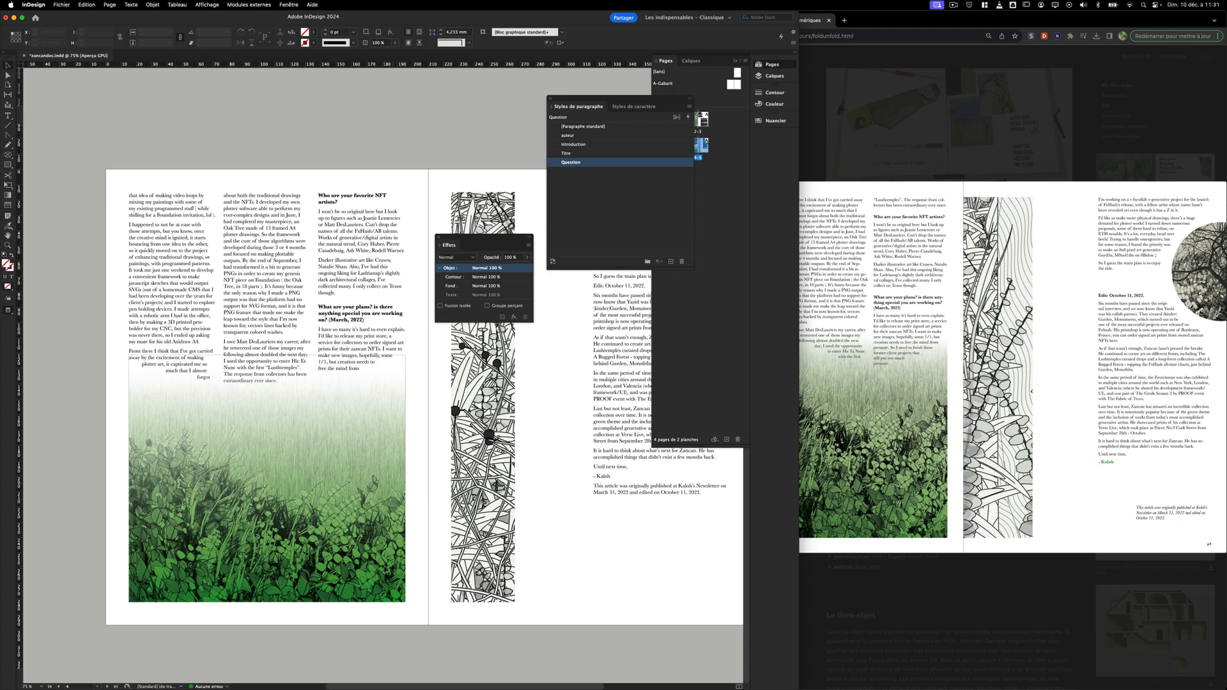
Lower the opacity of the green rectangle over the page 4 image to soften its tint.
{"action": "left_click", "coordinate": [350, 356]}
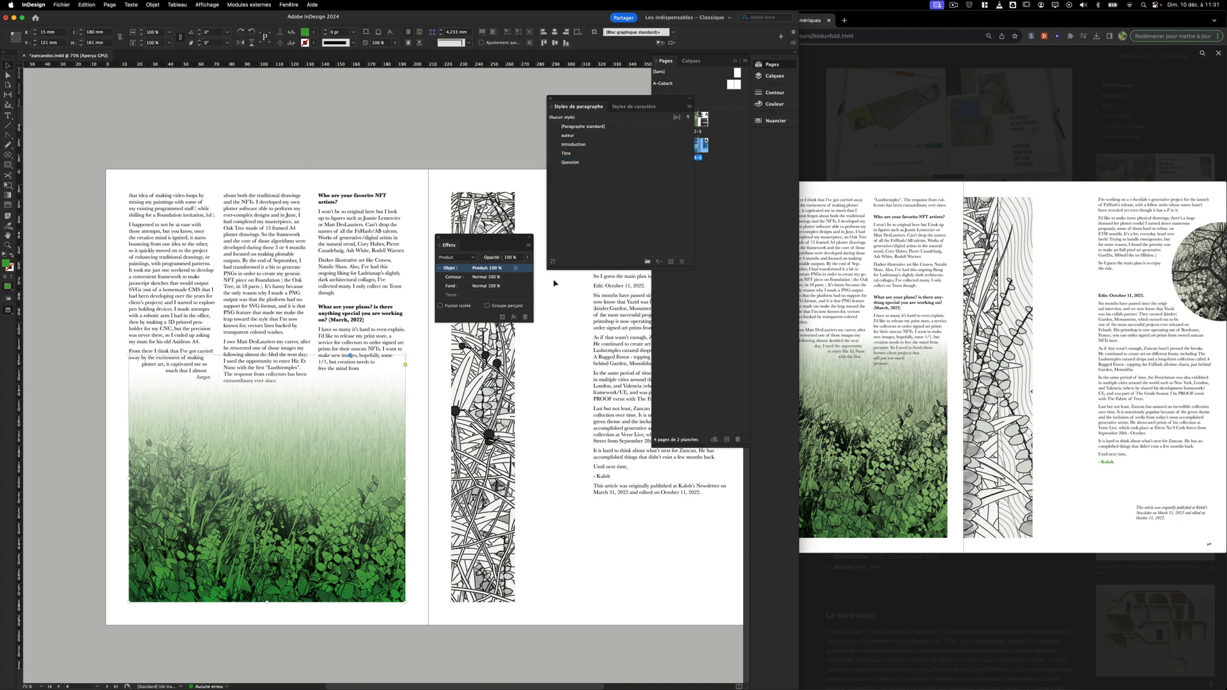
{"action": "left_click_drag", "start_coordinate": [527, 257], "coordinate": [506, 270]}
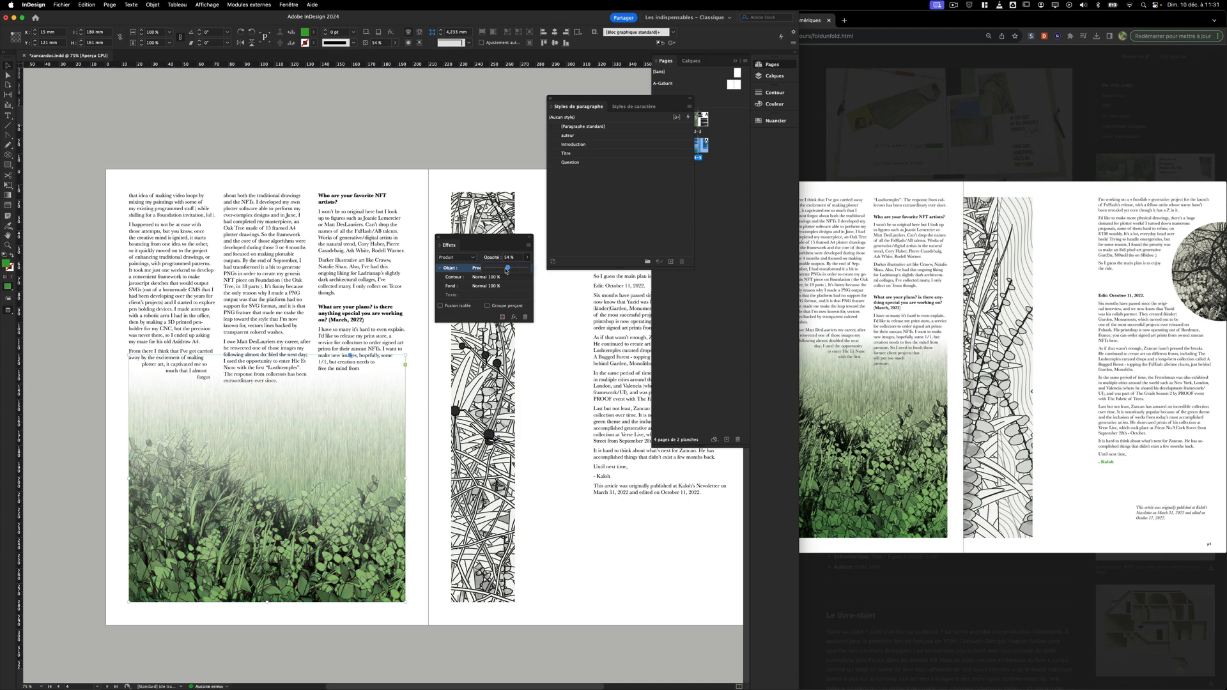
{"action": "left_click", "coordinate": [516, 269]}
{"action": "left_click", "coordinate": [96, 416]}
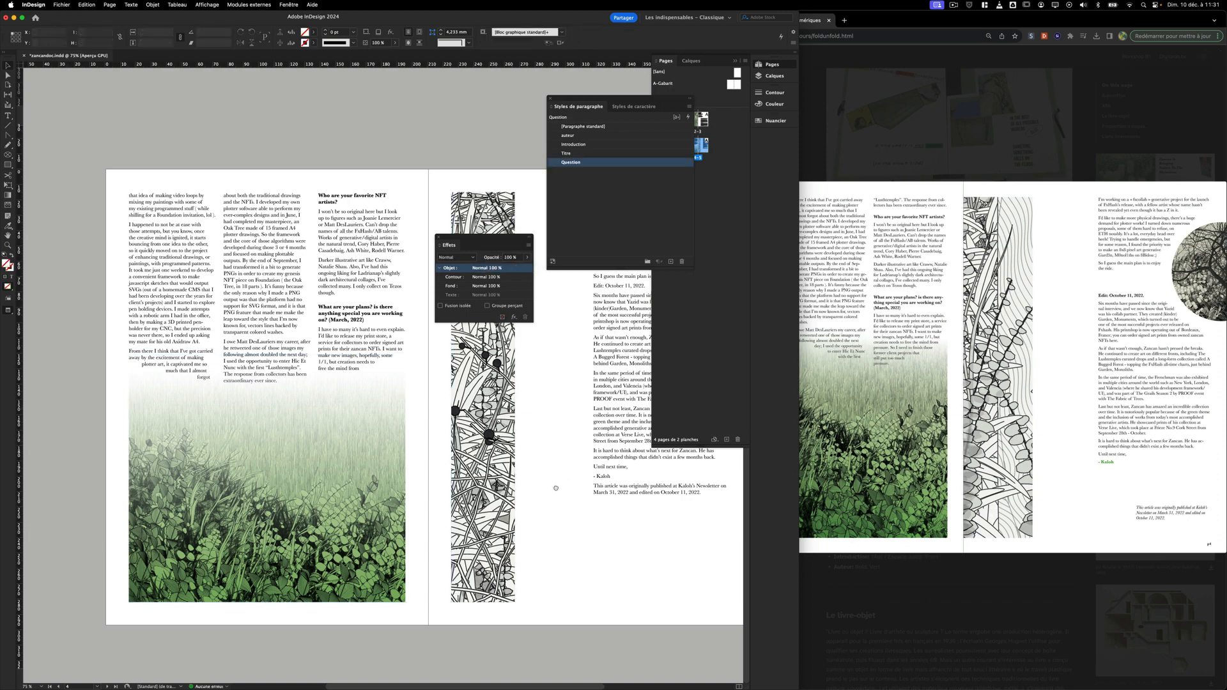
Shift the circular tree image across page 5's right edge to about X 363.75 mm, Y 40.76 mm.
{"action": "scroll", "coordinate": [373, 540], "scroll_direction": "right", "scroll_amount": 5}
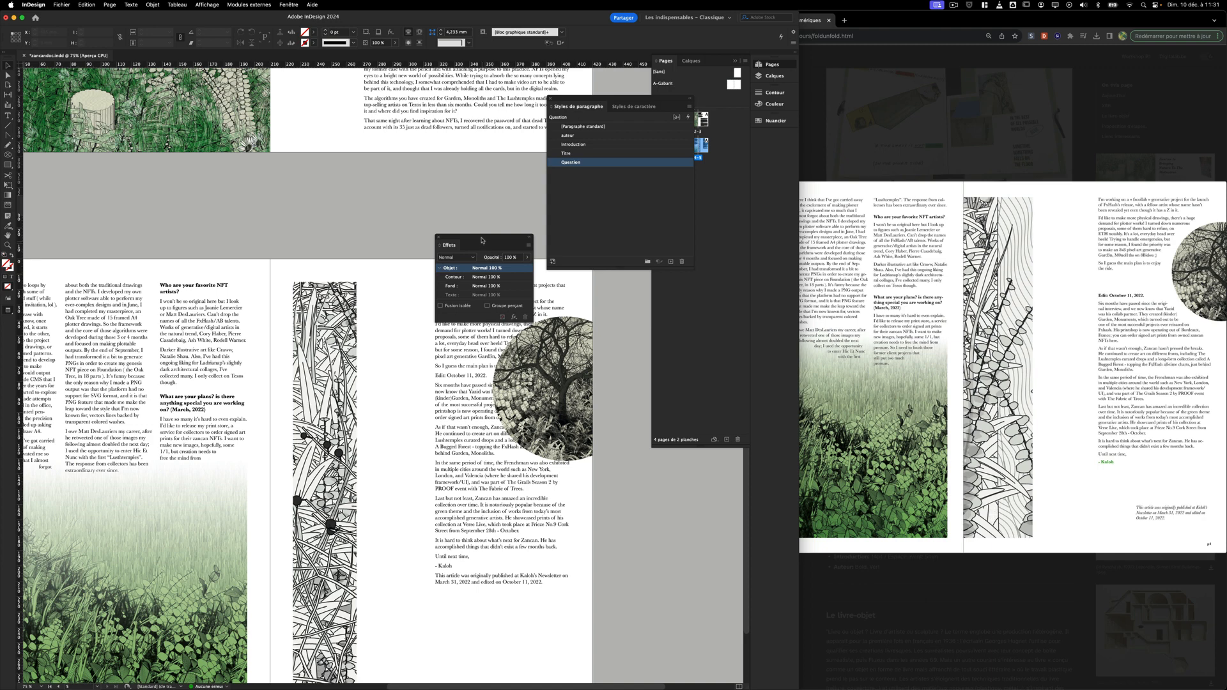
{"action": "left_click_drag", "start_coordinate": [483, 238], "coordinate": [301, 244]}
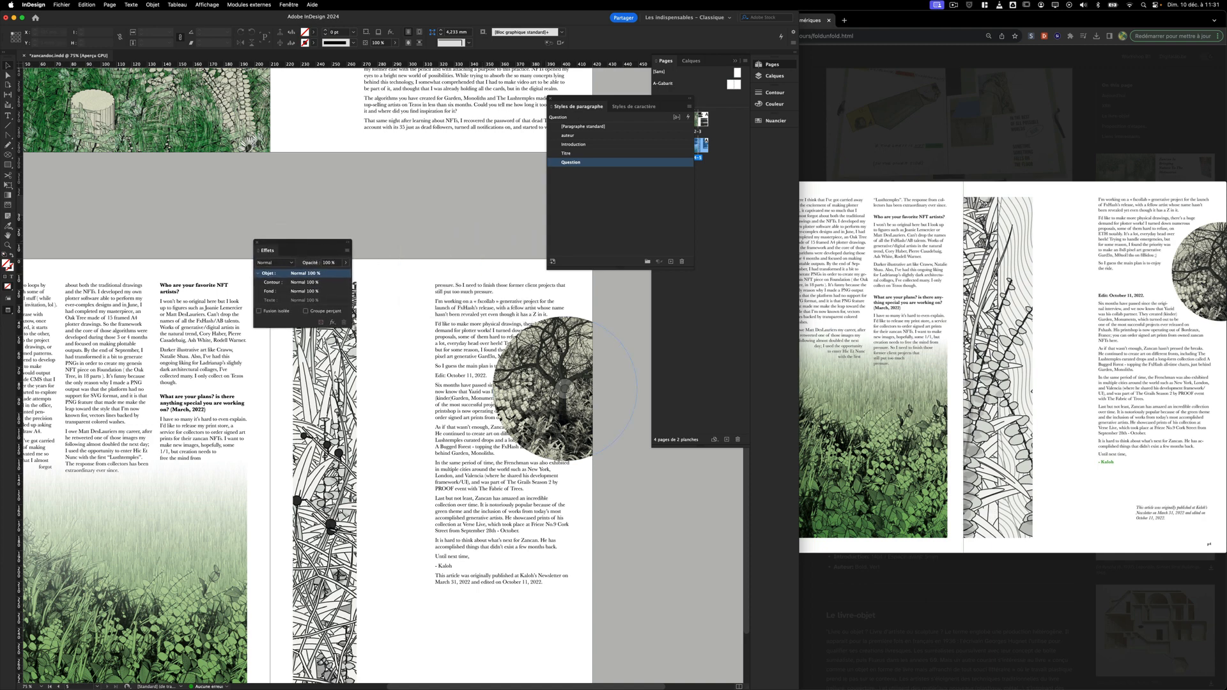
{"action": "left_click", "coordinate": [525, 349]}
{"action": "mouse_move", "coordinate": [493, 317]}
{"action": "left_mouse_down"}
{"action": "mouse_move", "coordinate": [508, 331]}
{"action": "mouse_move", "coordinate": [499, 318]}
{"action": "left_mouse_up"}
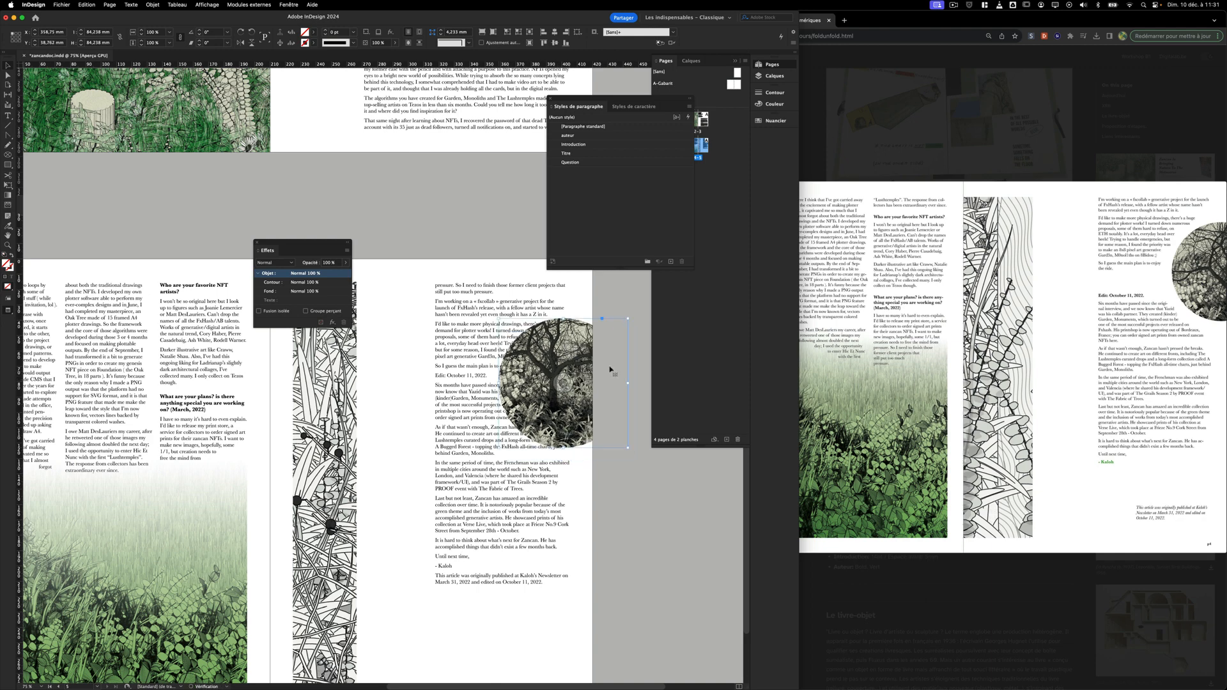
{"action": "left_click_drag", "start_coordinate": [546, 369], "coordinate": [554, 373]}
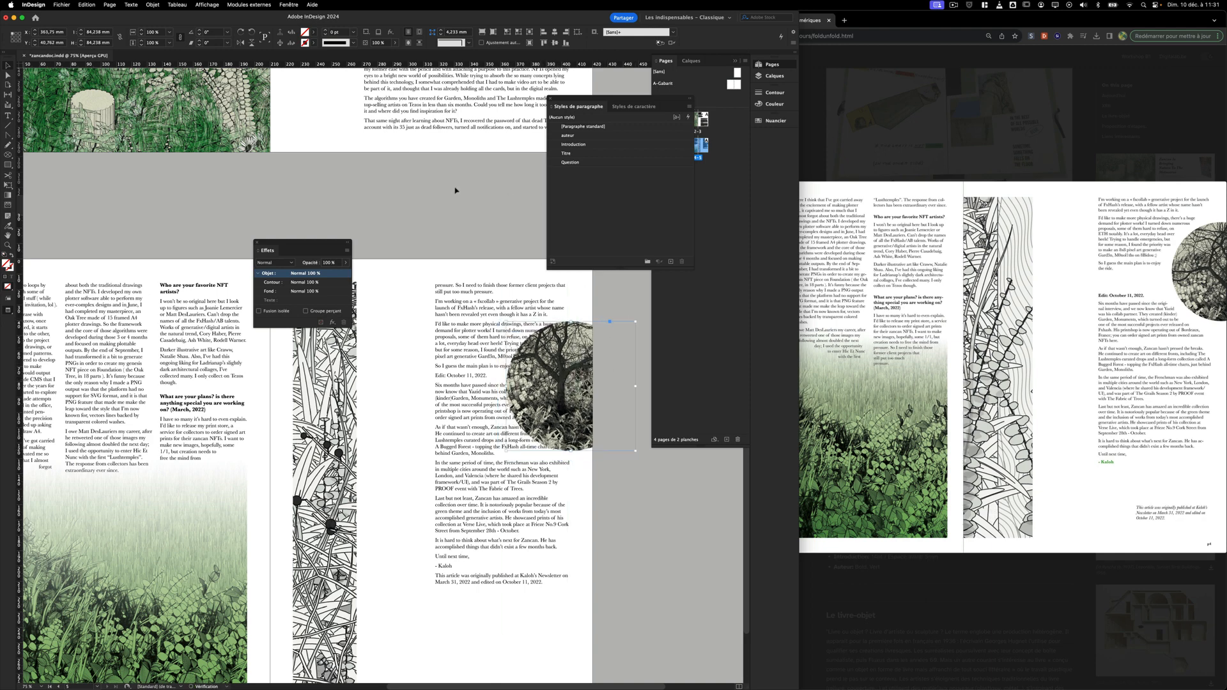
{"action": "left_click", "coordinate": [610, 298]}
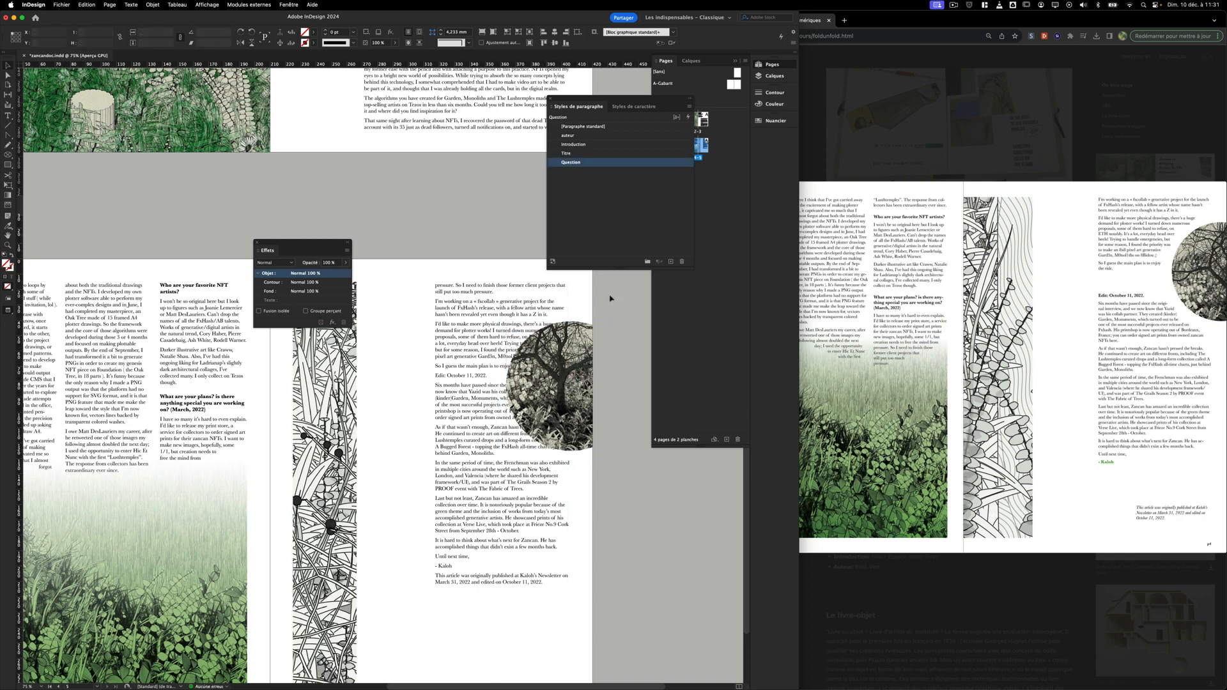
Wrap the page 5 text around the circular tree image's object shape.
{"action": "left_click", "coordinate": [289, 4]}
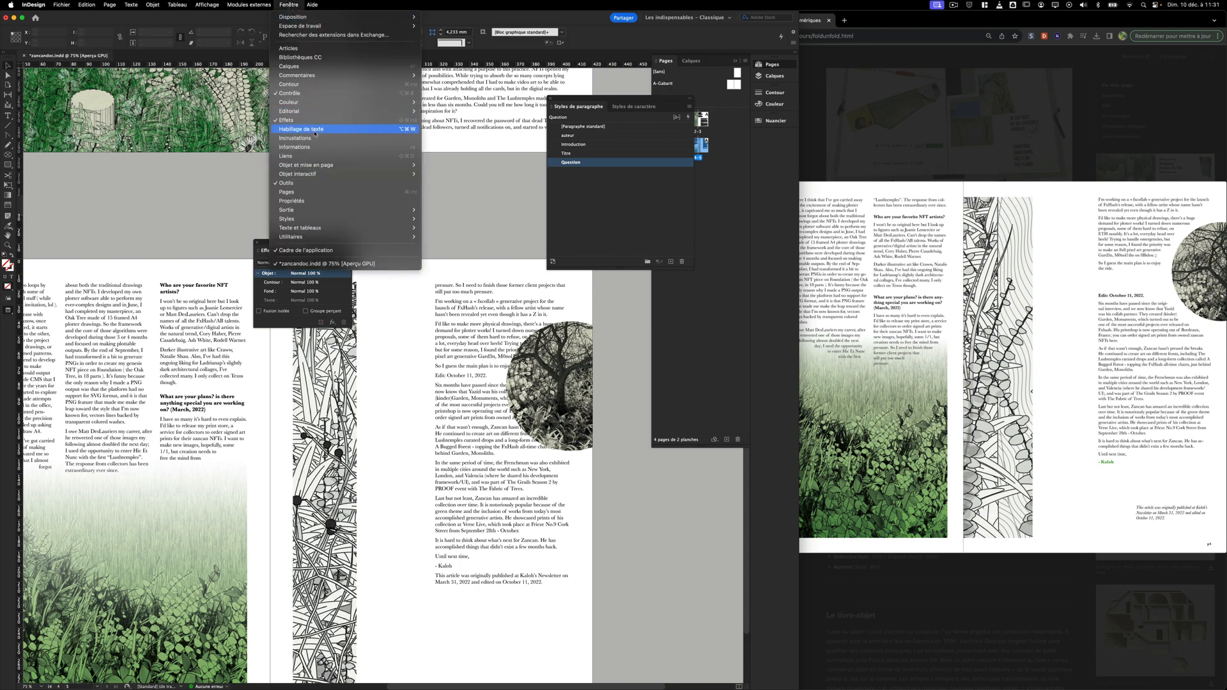
{"action": "left_click", "coordinate": [314, 131]}
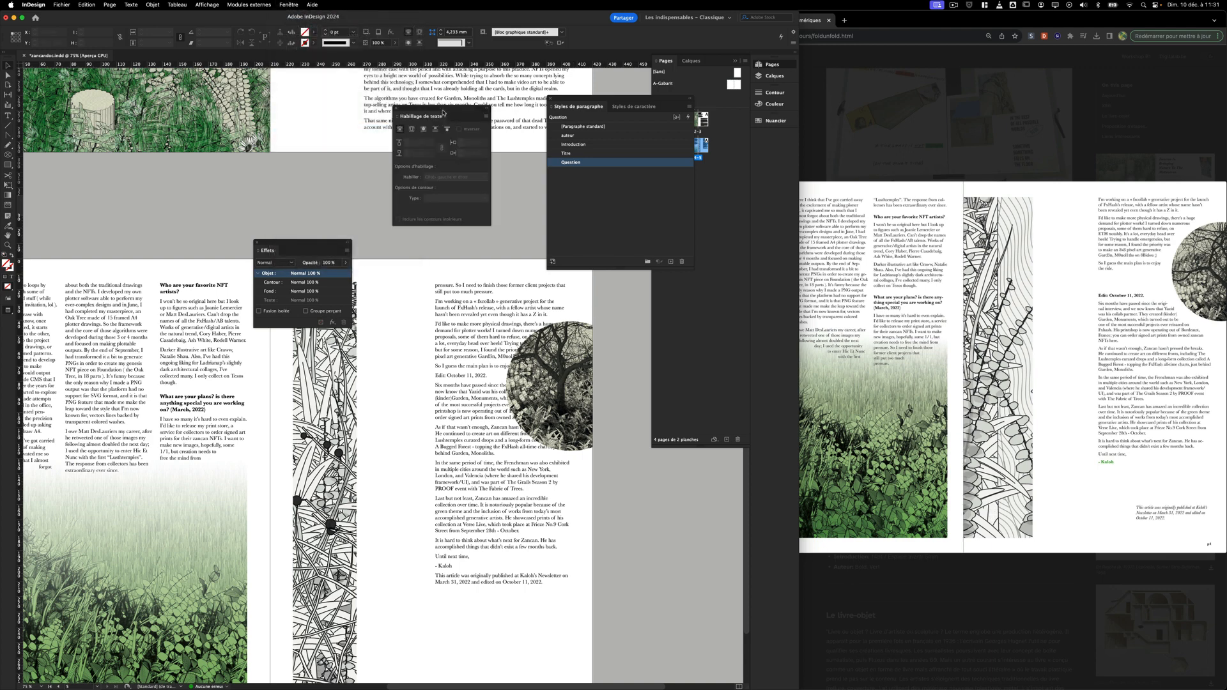
{"action": "left_click_drag", "start_coordinate": [440, 117], "coordinate": [417, 152]}
{"action": "left_click", "coordinate": [537, 354]}
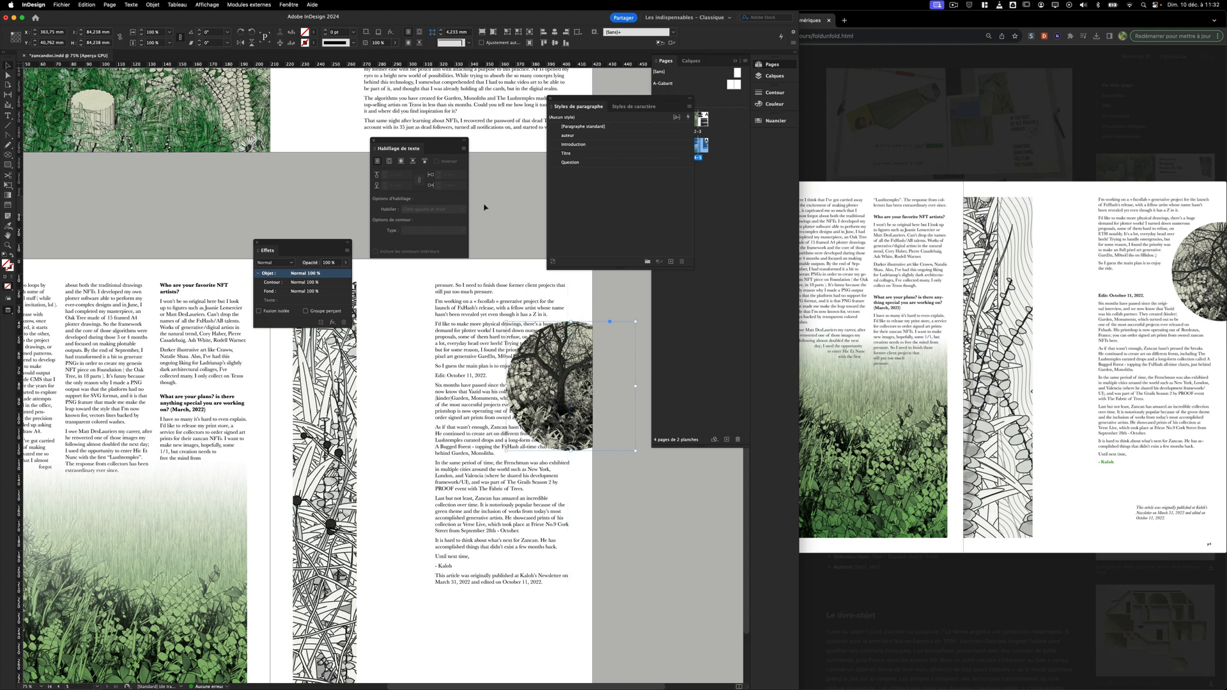
{"action": "left_click", "coordinate": [389, 162]}
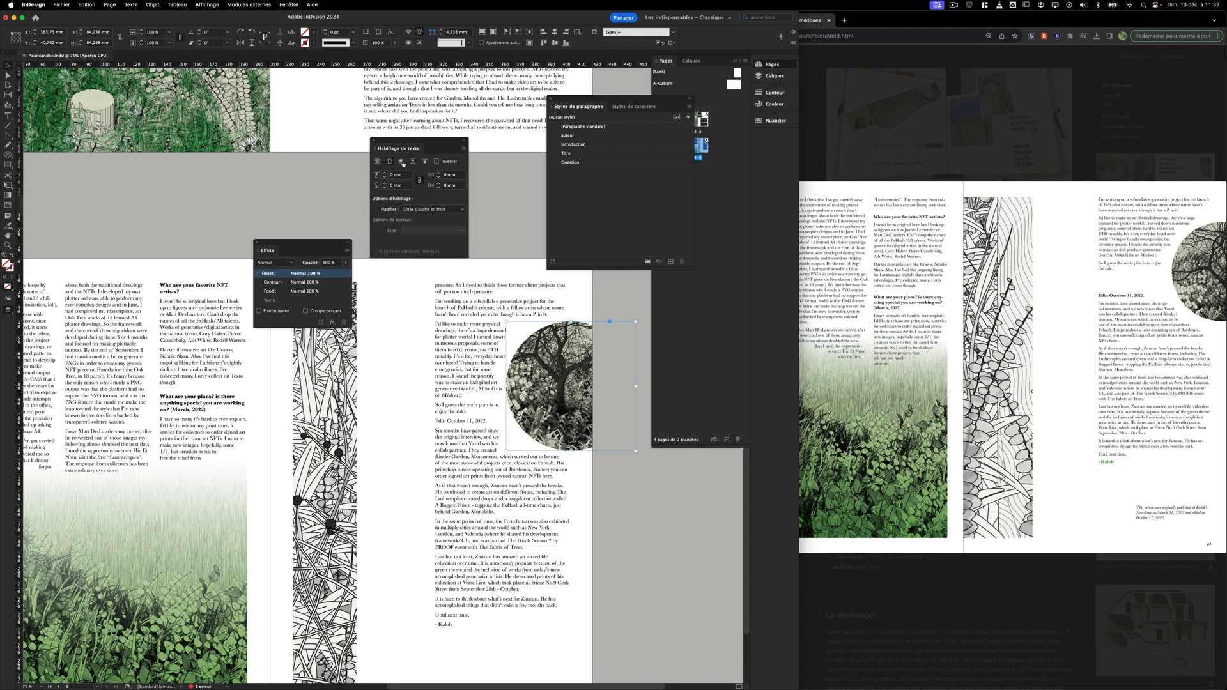
{"action": "left_click", "coordinate": [402, 162]}
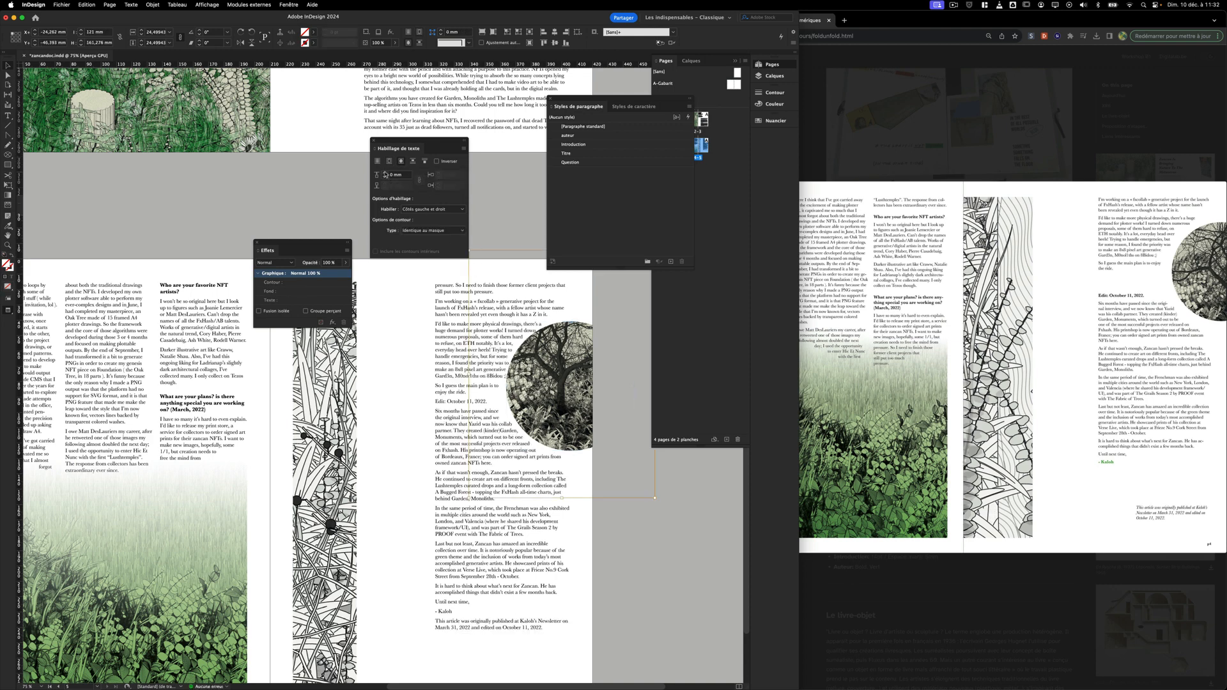
Set the text wrap offset around the circular image to 4 mm.
{"action": "left_click", "coordinate": [385, 174]}
{"action": "left_click", "coordinate": [385, 174]}
{"action": "left_click", "coordinate": [386, 174]}
{"action": "left_click", "coordinate": [386, 174]}
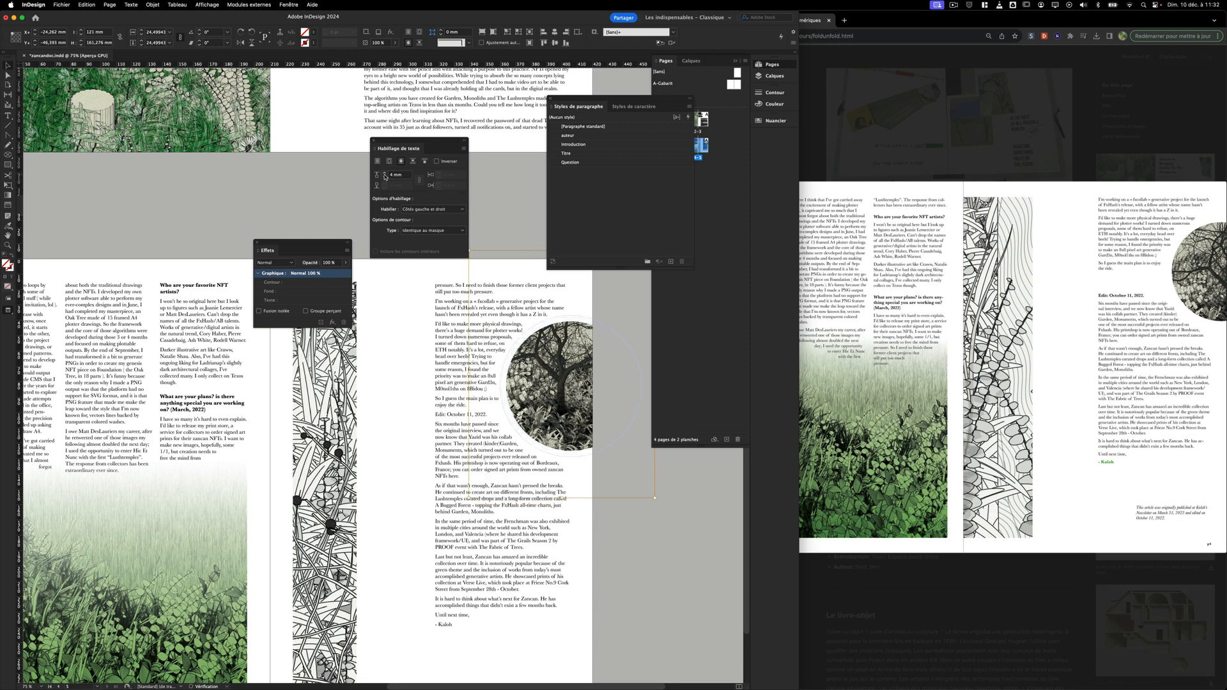
{"action": "left_click", "coordinate": [652, 576]}
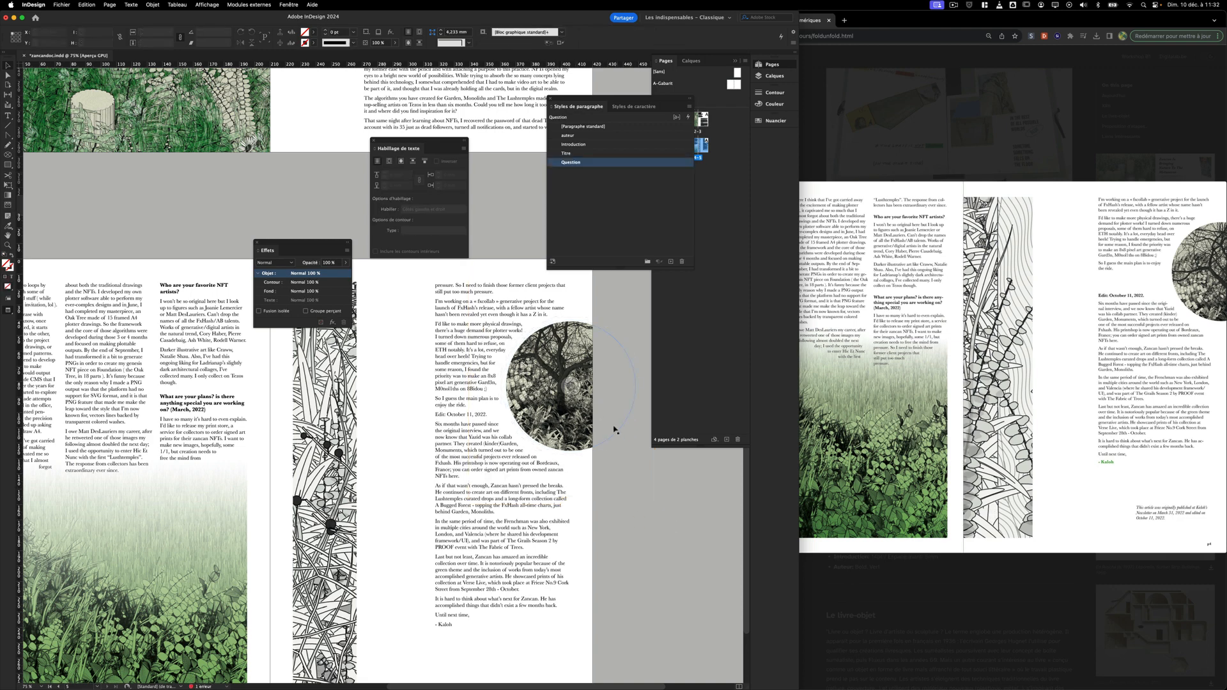
Test the wrap by moving the circular image over the lower text, and reposition it at page 5's right edge, about X 361.25 mm, Y 36.76 mm.
{"action": "left_click_drag", "start_coordinate": [601, 383], "coordinate": [510, 568]}
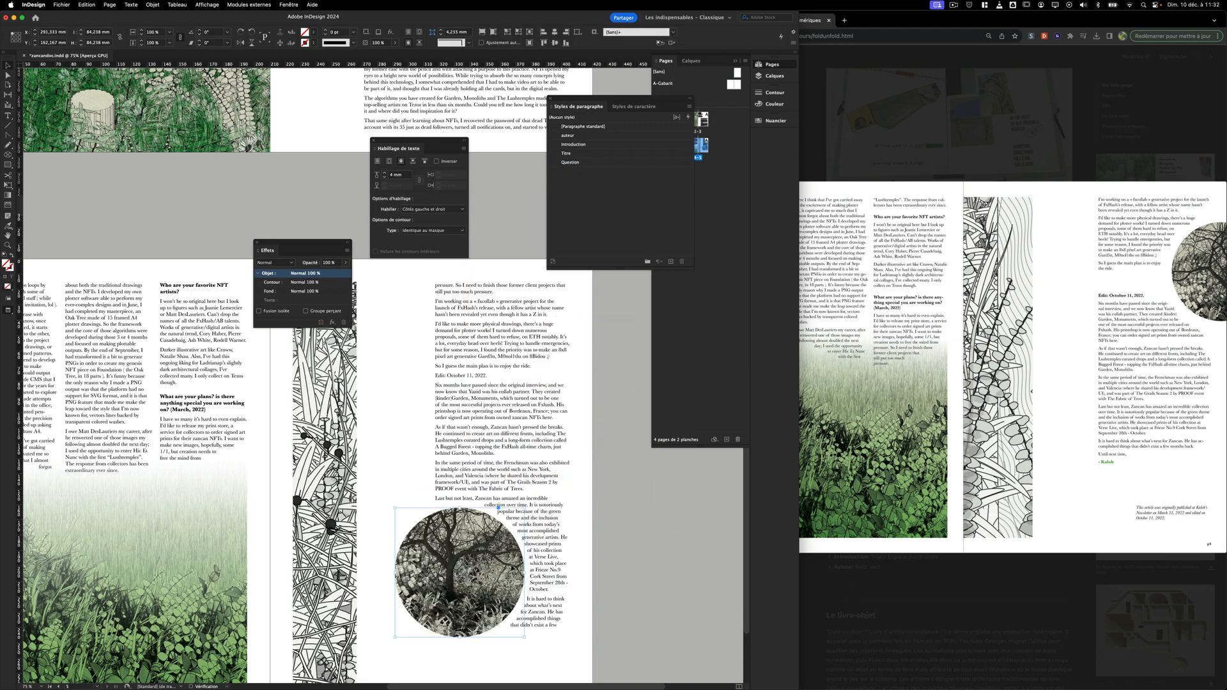
{"action": "left_click_drag", "start_coordinate": [422, 607], "coordinate": [538, 411]}
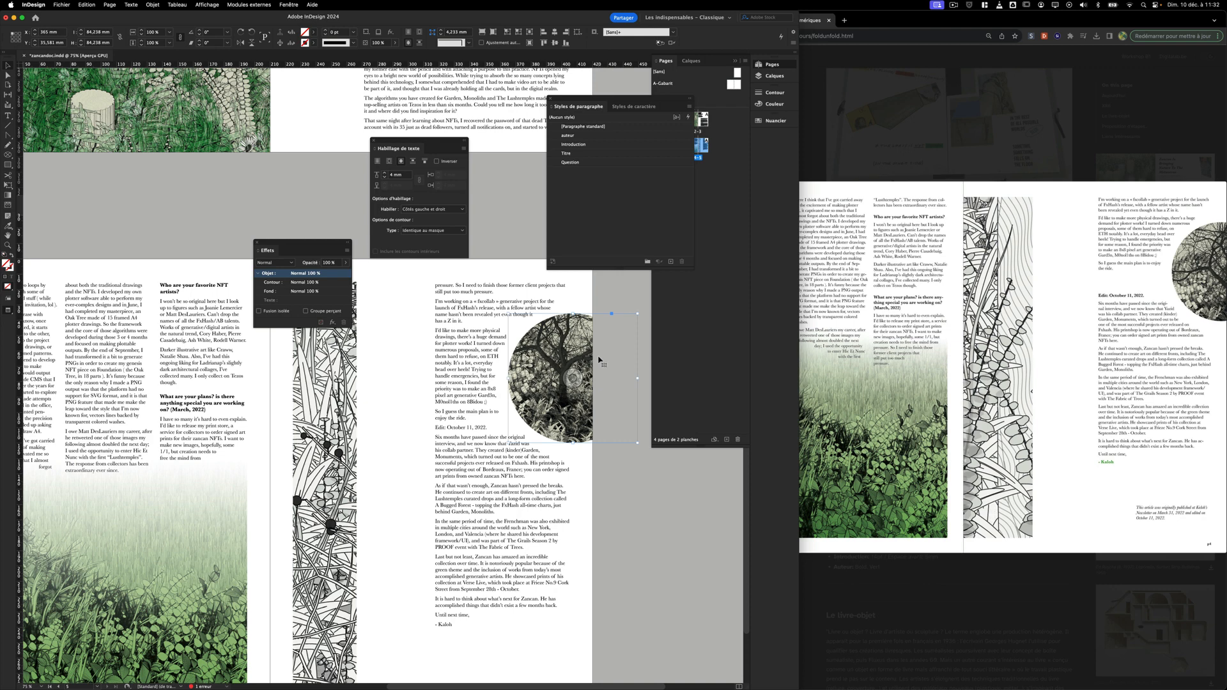
{"action": "key", "text": "shift+super+a"}
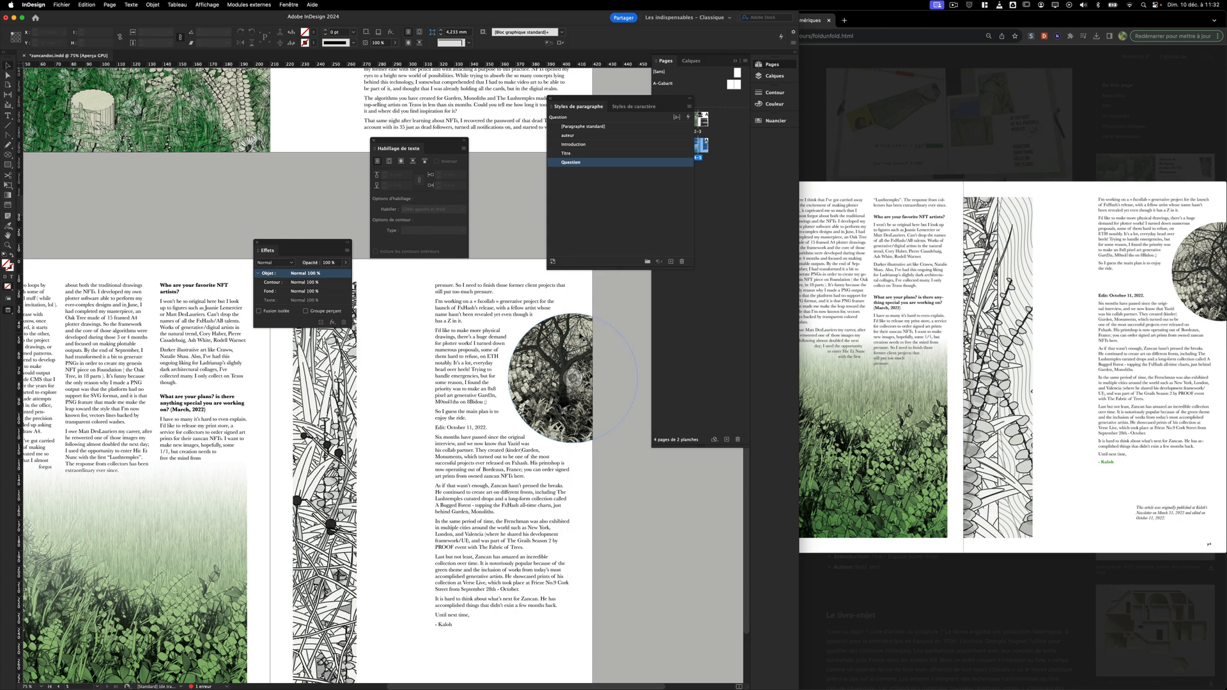
{"action": "left_click", "coordinate": [573, 337]}
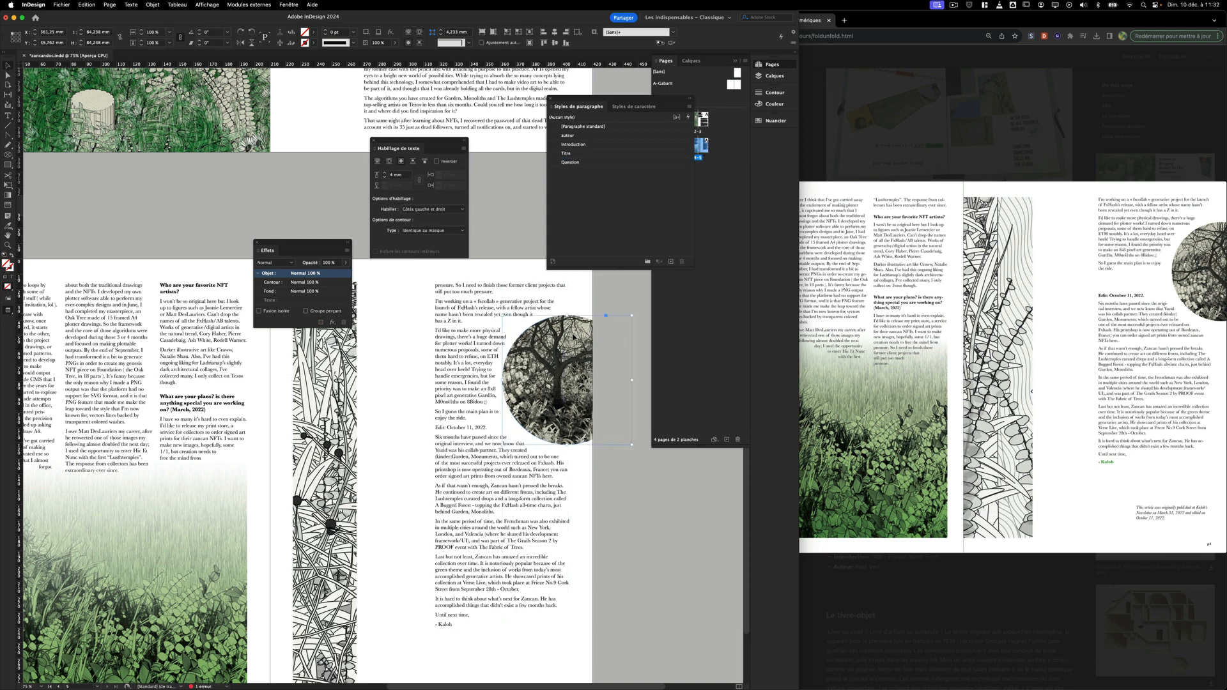
{"action": "left_click", "coordinate": [392, 301]}
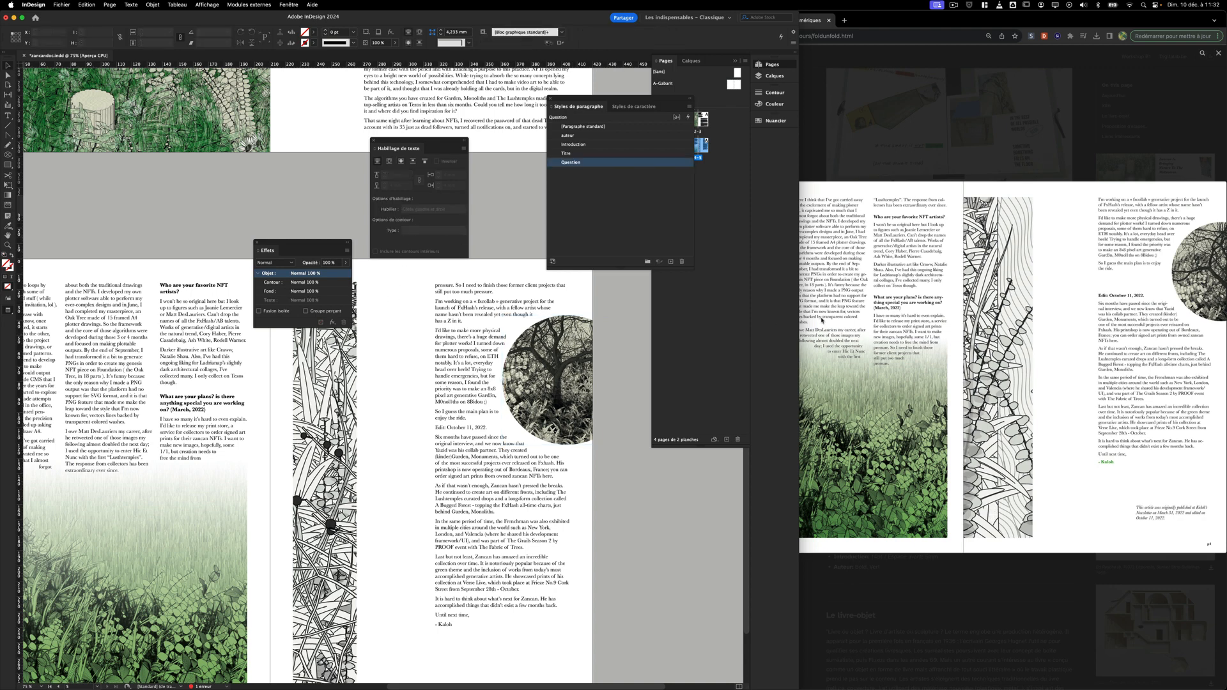
Apply the auteur paragraph style to the signature line closing the page 5 text.
{"action": "double_click", "coordinate": [445, 625]}
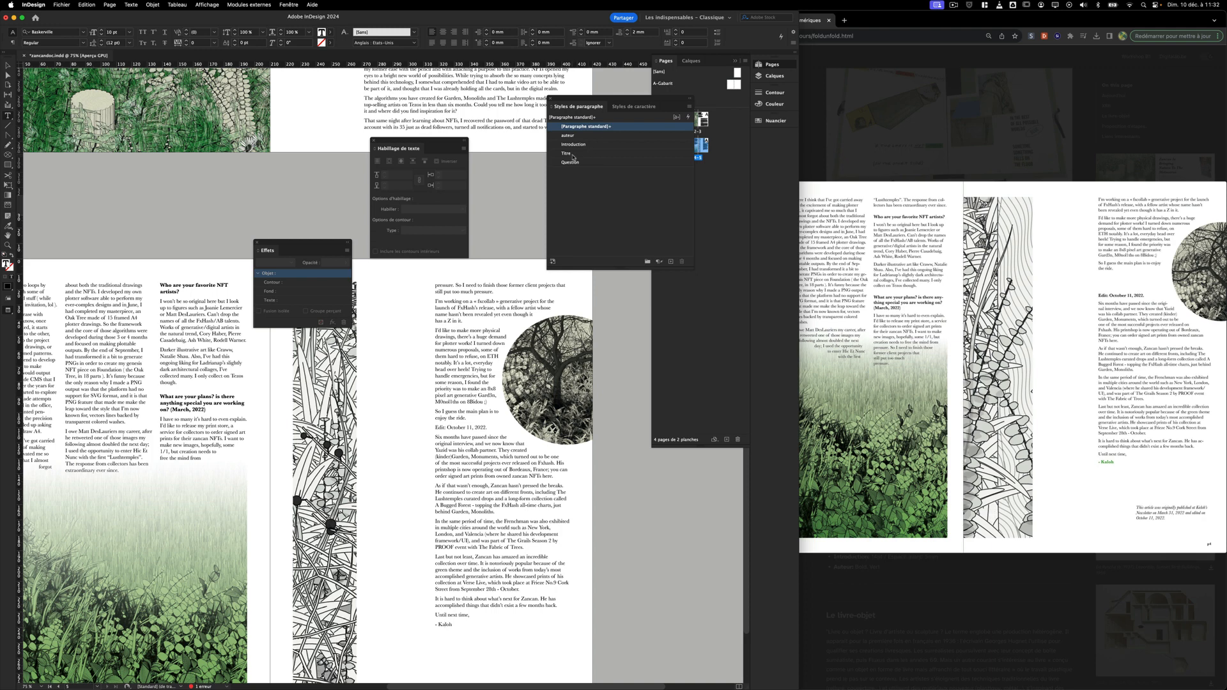
{"action": "left_click", "coordinate": [573, 135]}
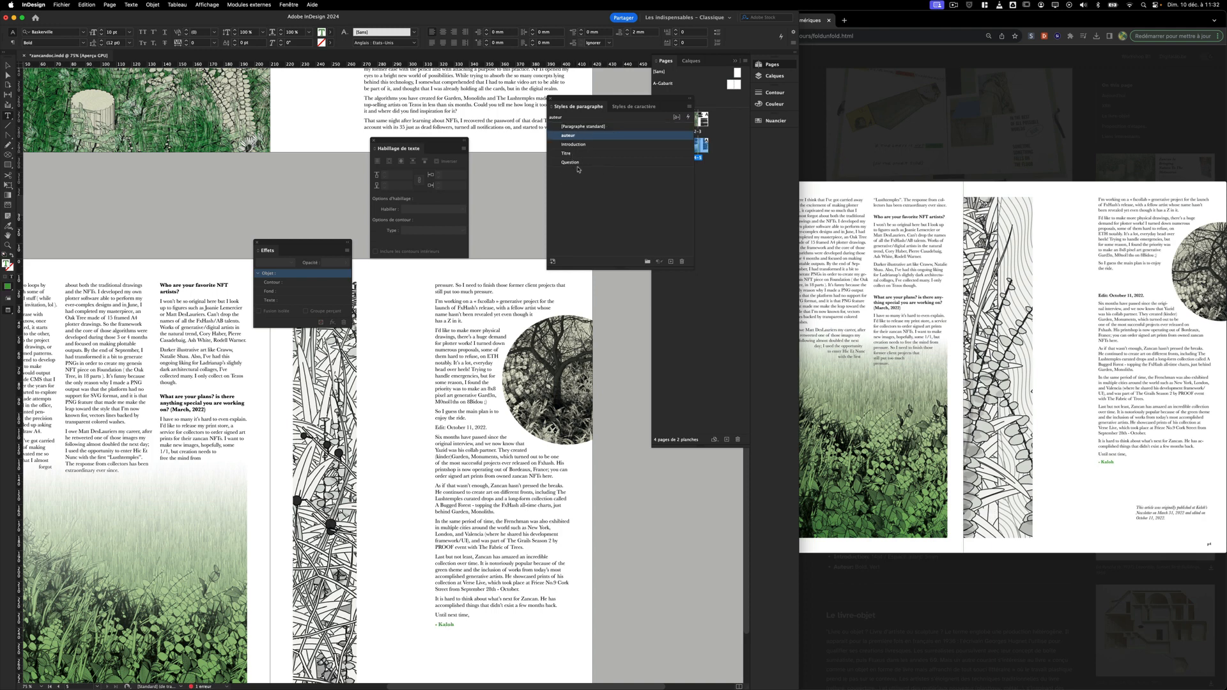
{"action": "left_click", "coordinate": [8, 66]}
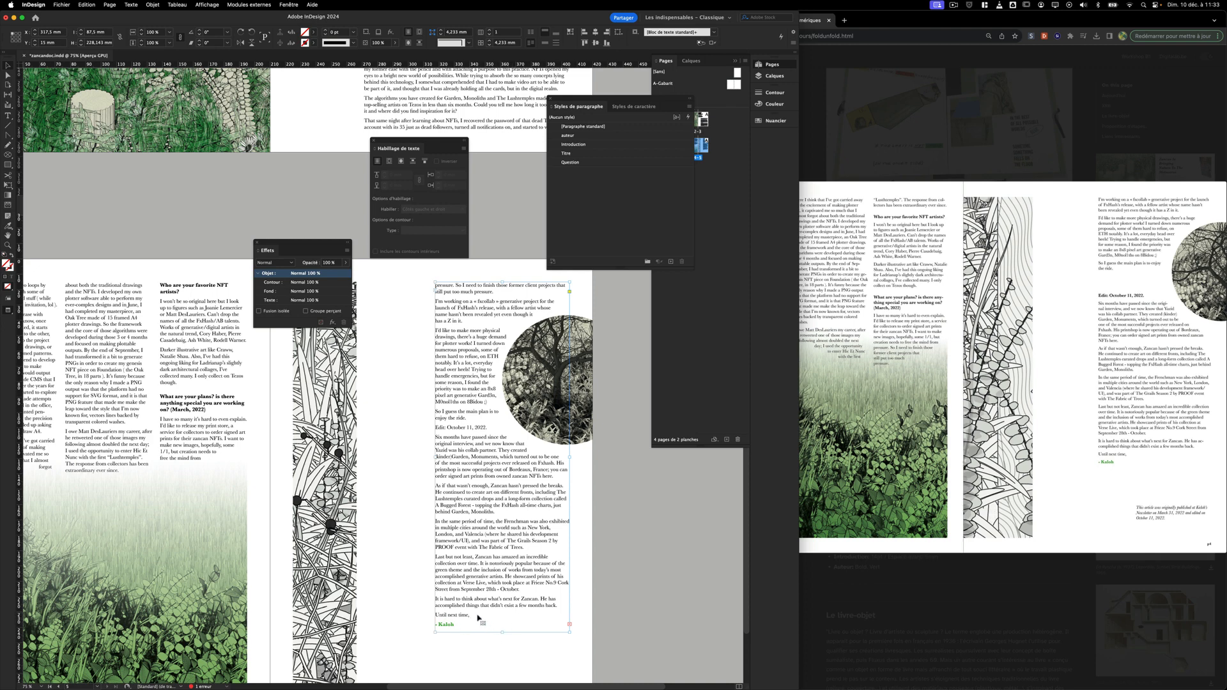
Lengthen the page 5 text frame to reach the final publication note, and copy and delete the note with its leftover blank line.
{"action": "left_click_drag", "start_coordinate": [502, 632], "coordinate": [427, 637]}
{"action": "key", "text": "super+c"}
{"action": "double_click", "coordinate": [503, 641]}
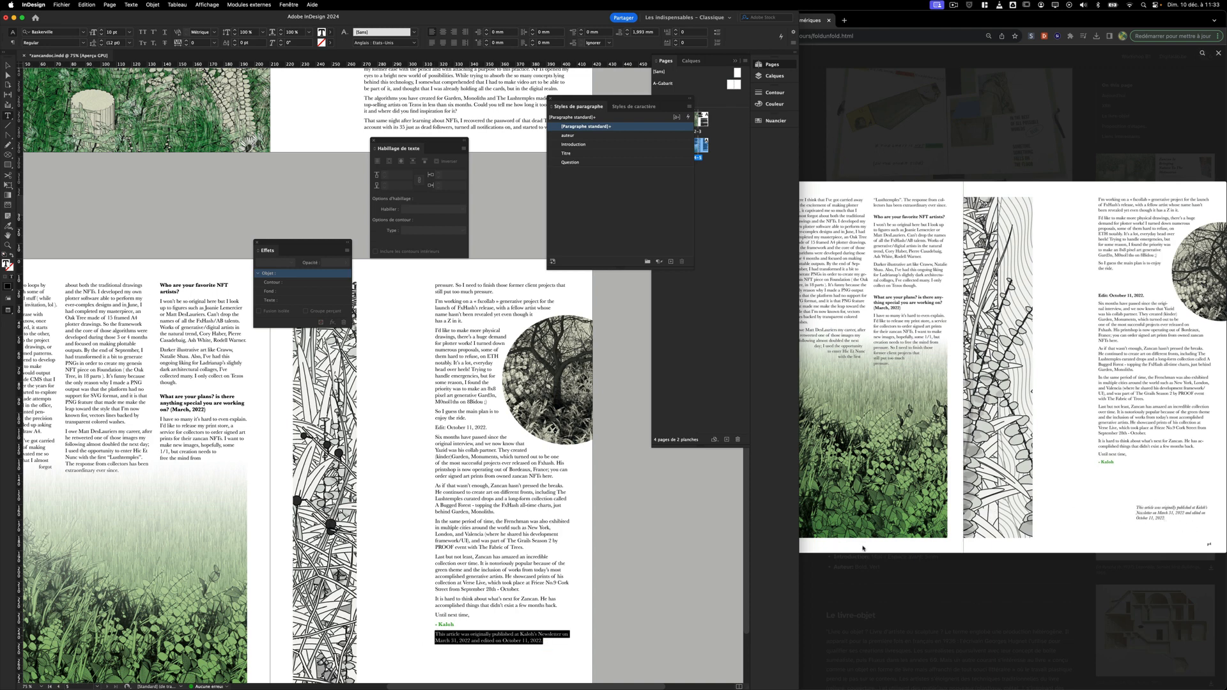
{"action": "key", "text": "BackSpace"}
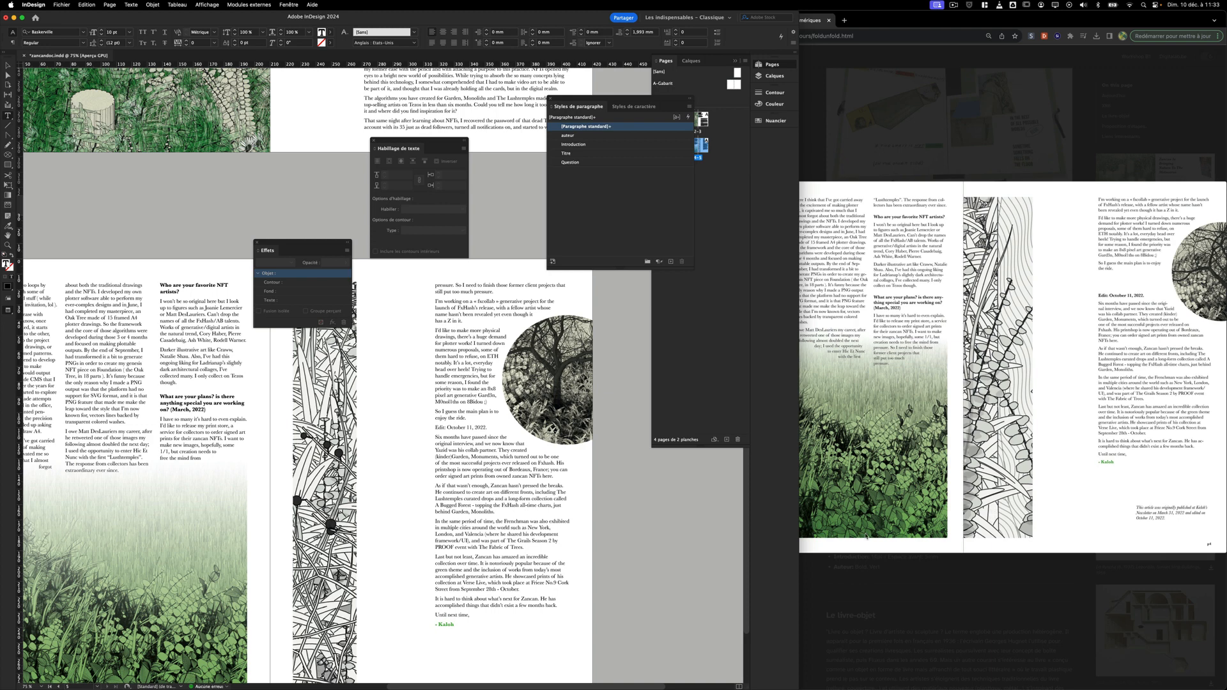
{"action": "key", "text": "BackSpace"}
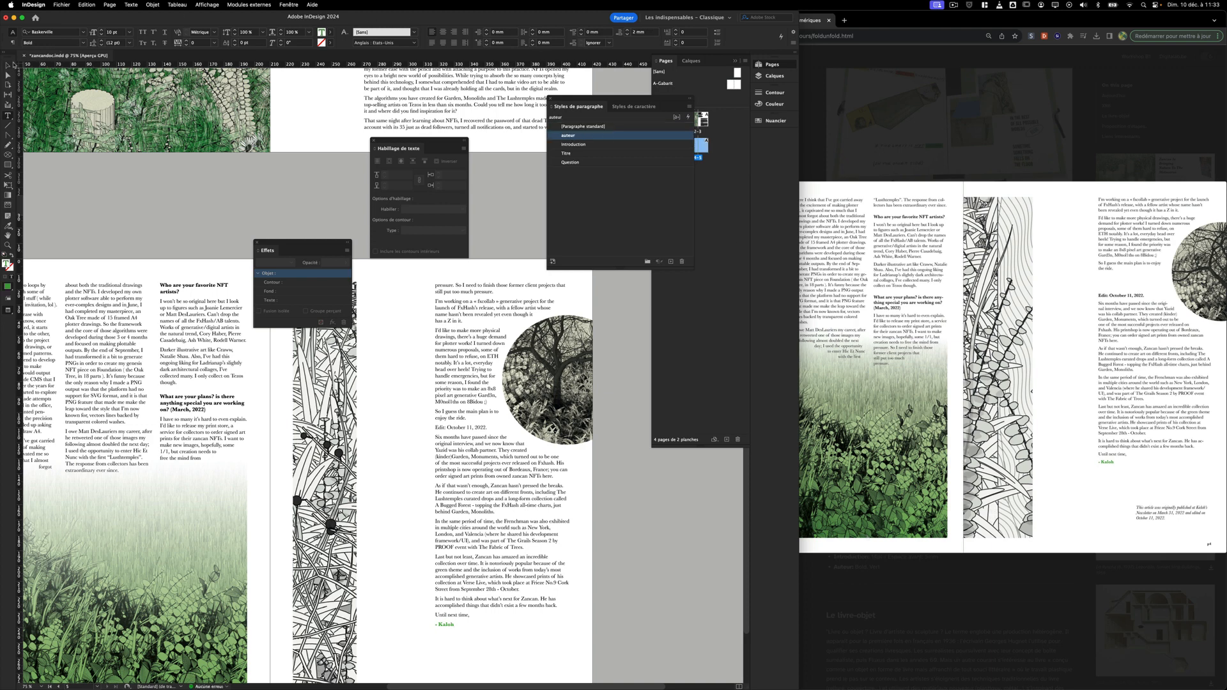
Shorten the page 5 text frame to a height of about 231 mm, ending just below the signature.
{"action": "left_click", "coordinate": [12, 65]}
{"action": "scroll", "coordinate": [383, 415], "scroll_direction": "down", "scroll_amount": 2}
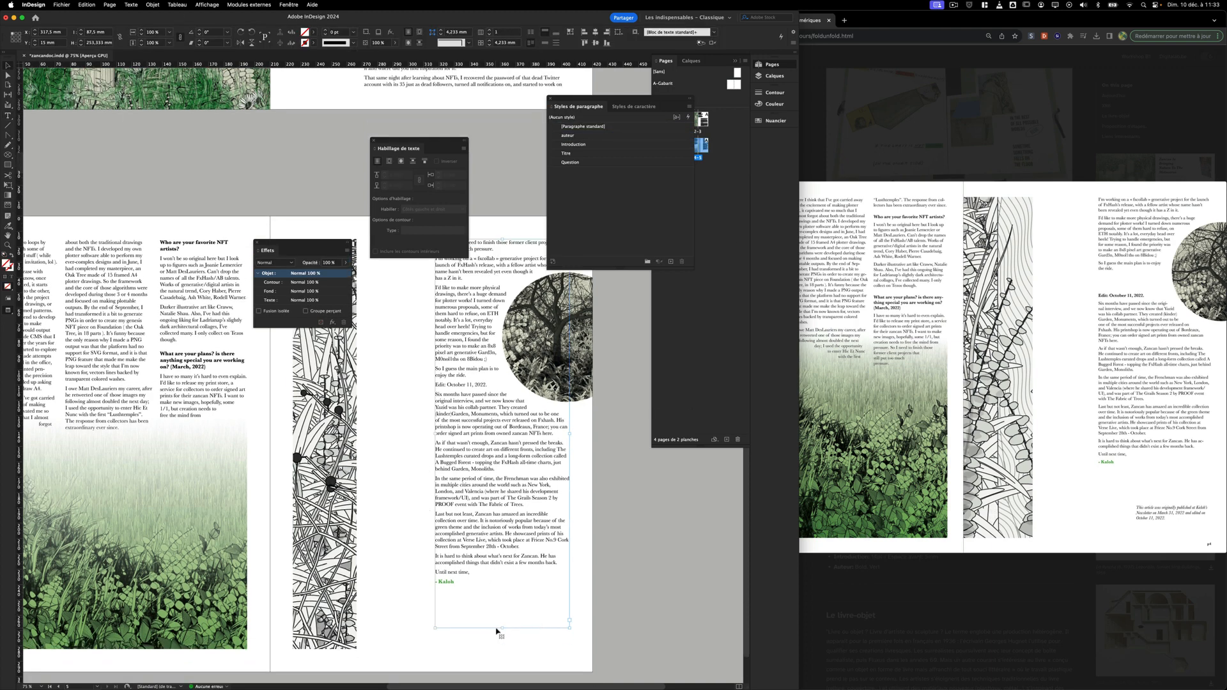
{"action": "left_click_drag", "start_coordinate": [501, 627], "coordinate": [501, 592]}
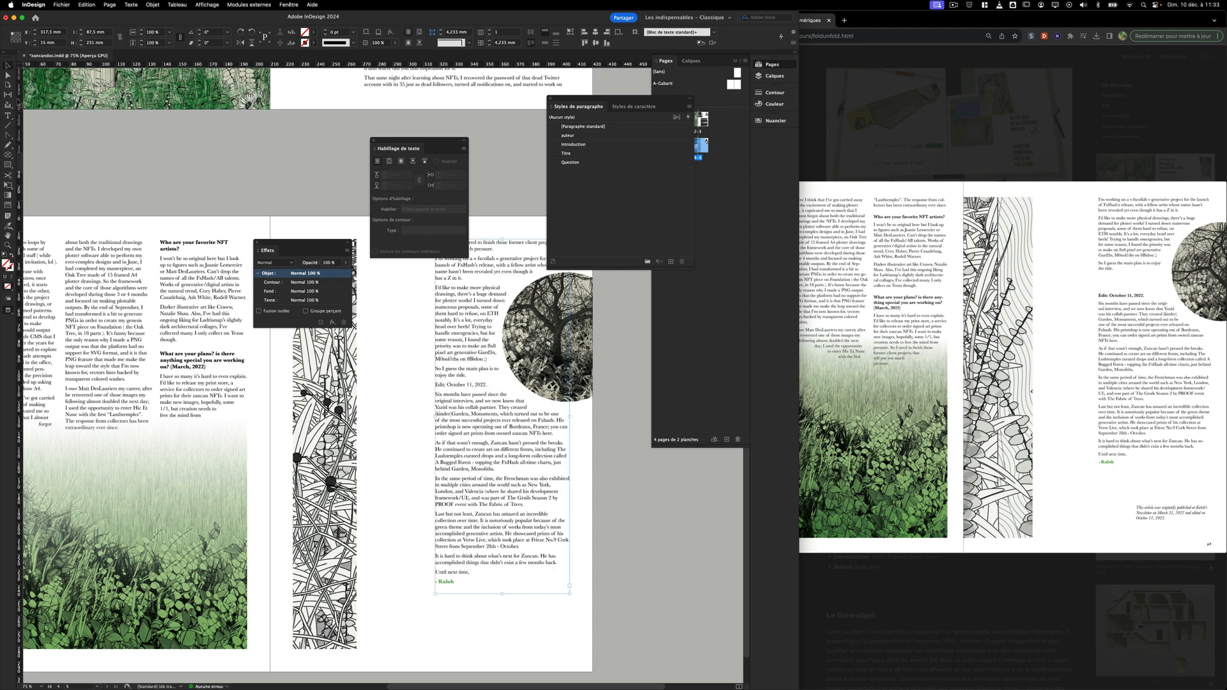
Draw a text frame about 60 × 22 mm below the page 5 signature and paste the copied publication note into it.
{"action": "left_click", "coordinate": [8, 116]}
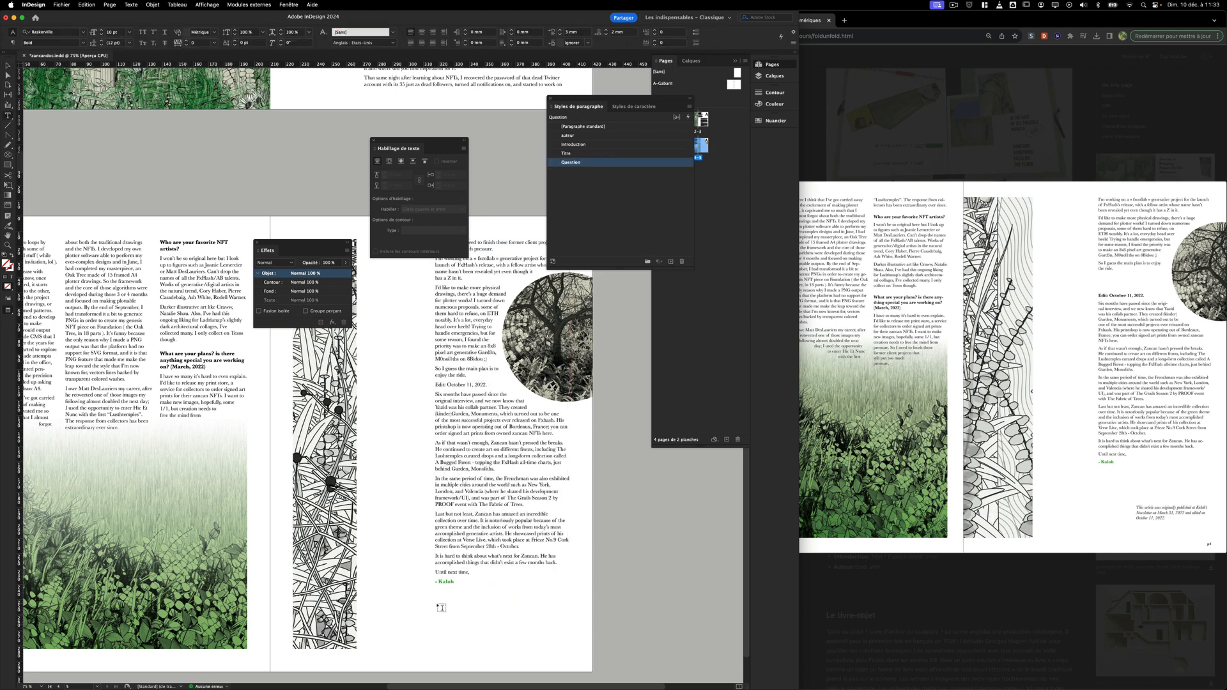
{"action": "left_click_drag", "start_coordinate": [437, 606], "coordinate": [533, 639]}
{"action": "key", "text": "super+v"}
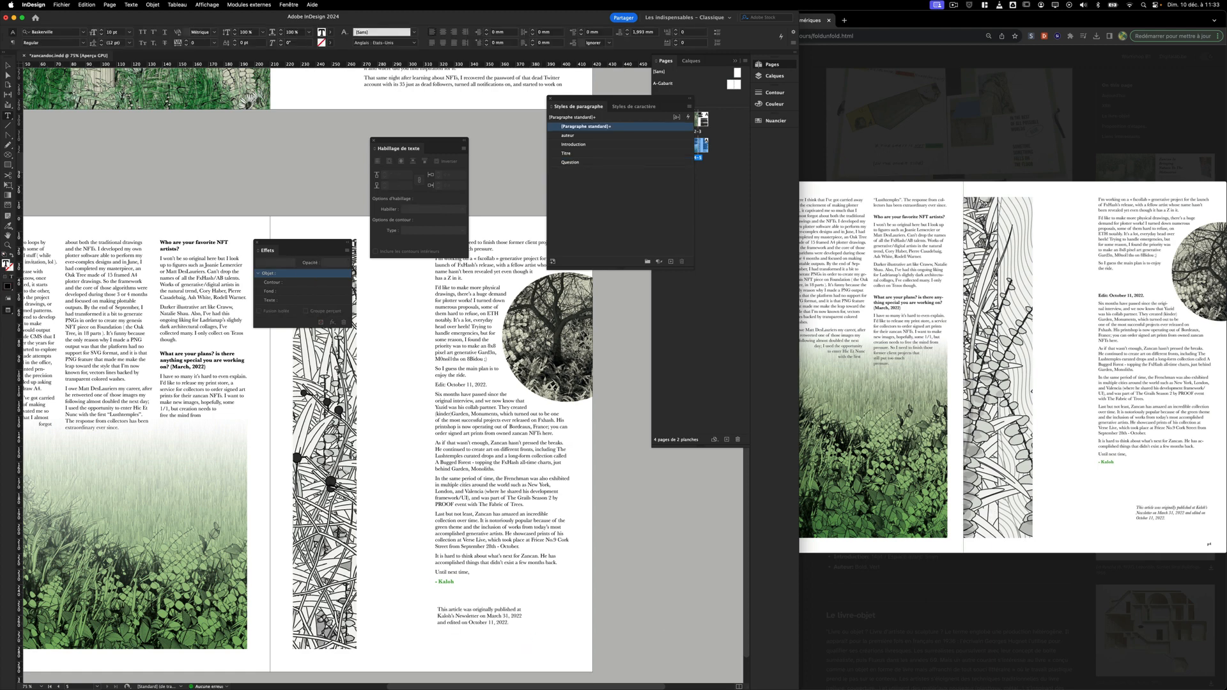
{"action": "key", "text": "Escape"}
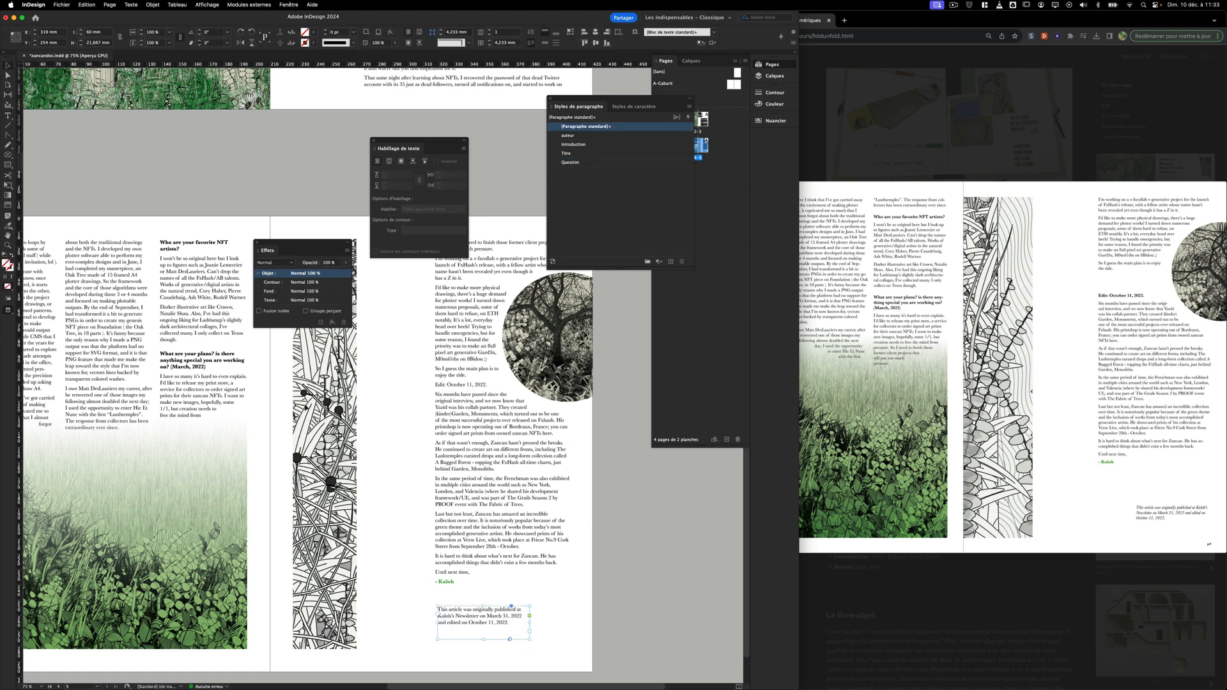
Create an articleinfo paragraph style from the publication note and set its font style to Italic.
{"action": "left_click", "coordinate": [671, 261]}
{"action": "double_click", "coordinate": [595, 135]}
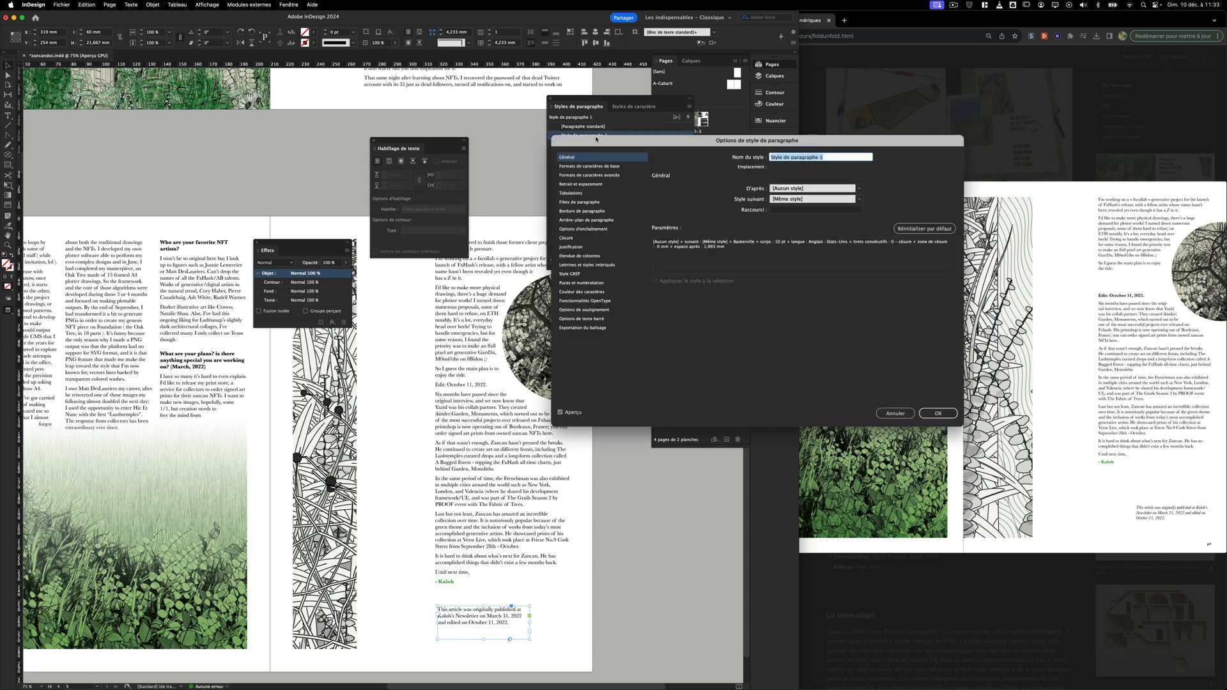
{"action": "type", "text": "articleinfo"}
{"action": "left_click", "coordinate": [584, 167]}
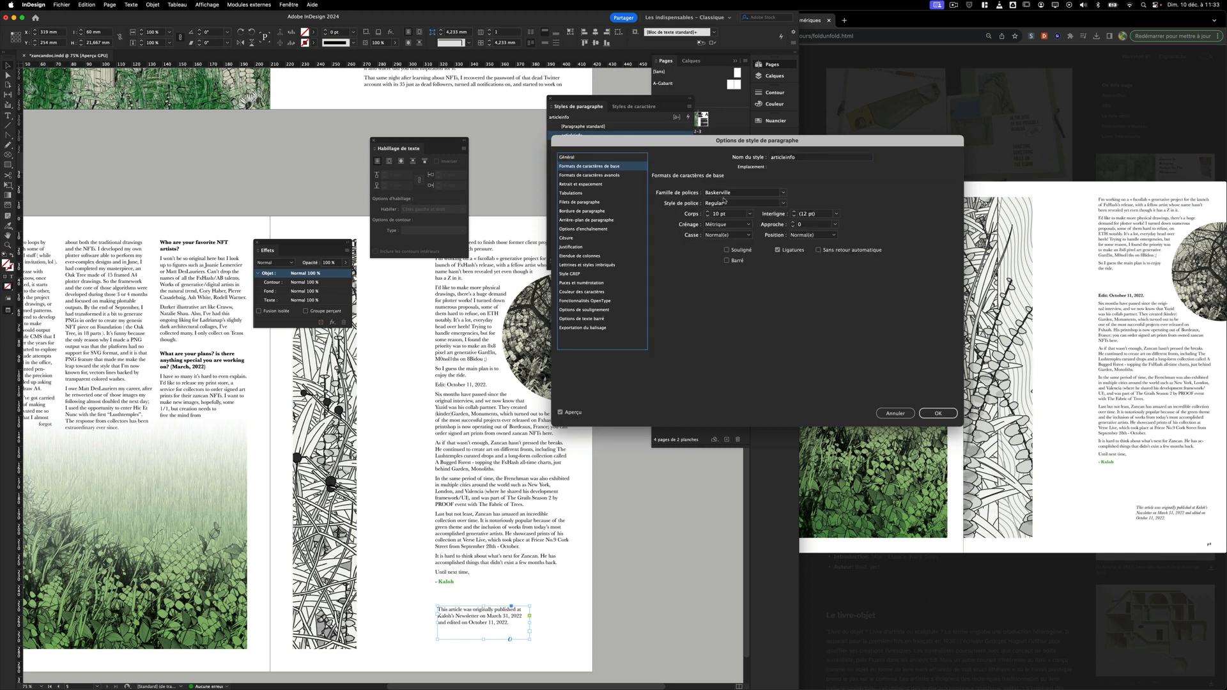
{"action": "left_click", "coordinate": [784, 204]}
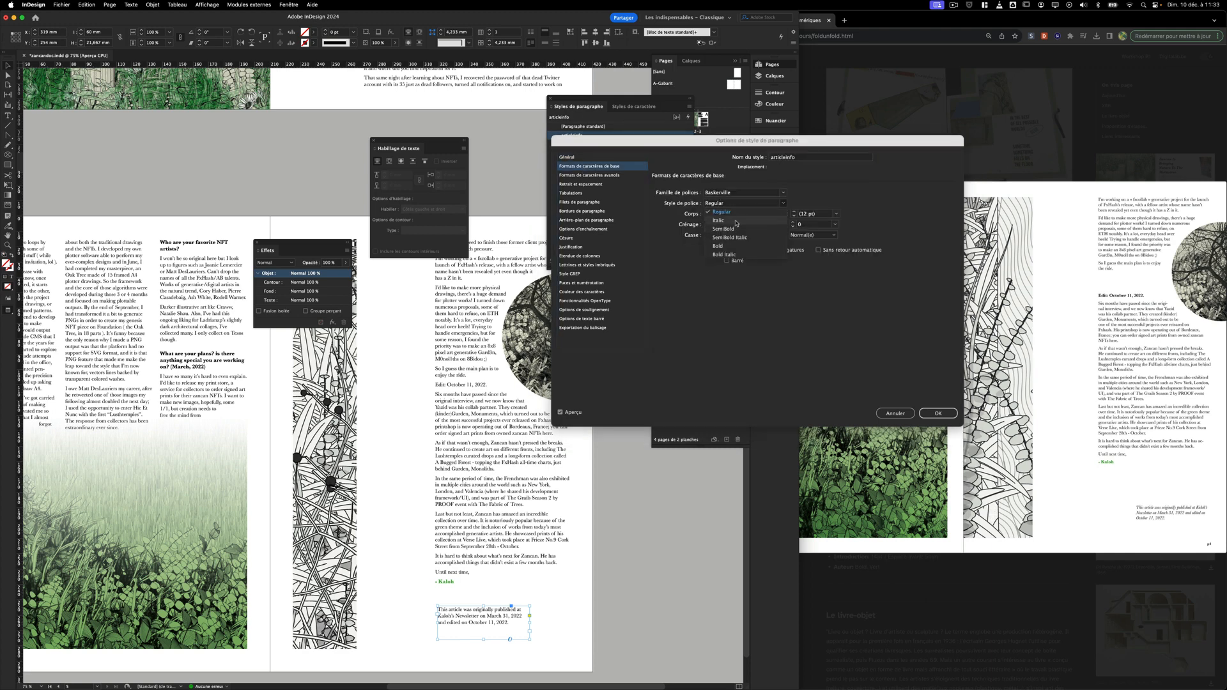
{"action": "left_click", "coordinate": [737, 223]}
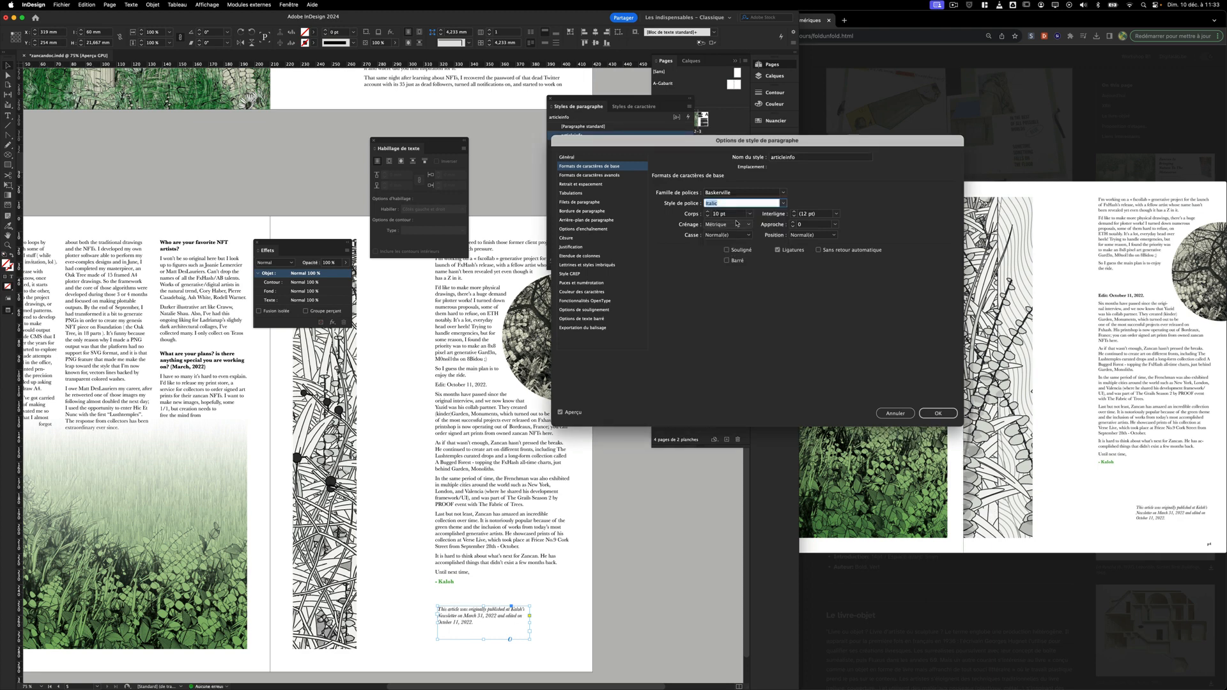
{"action": "left_click", "coordinate": [937, 414]}
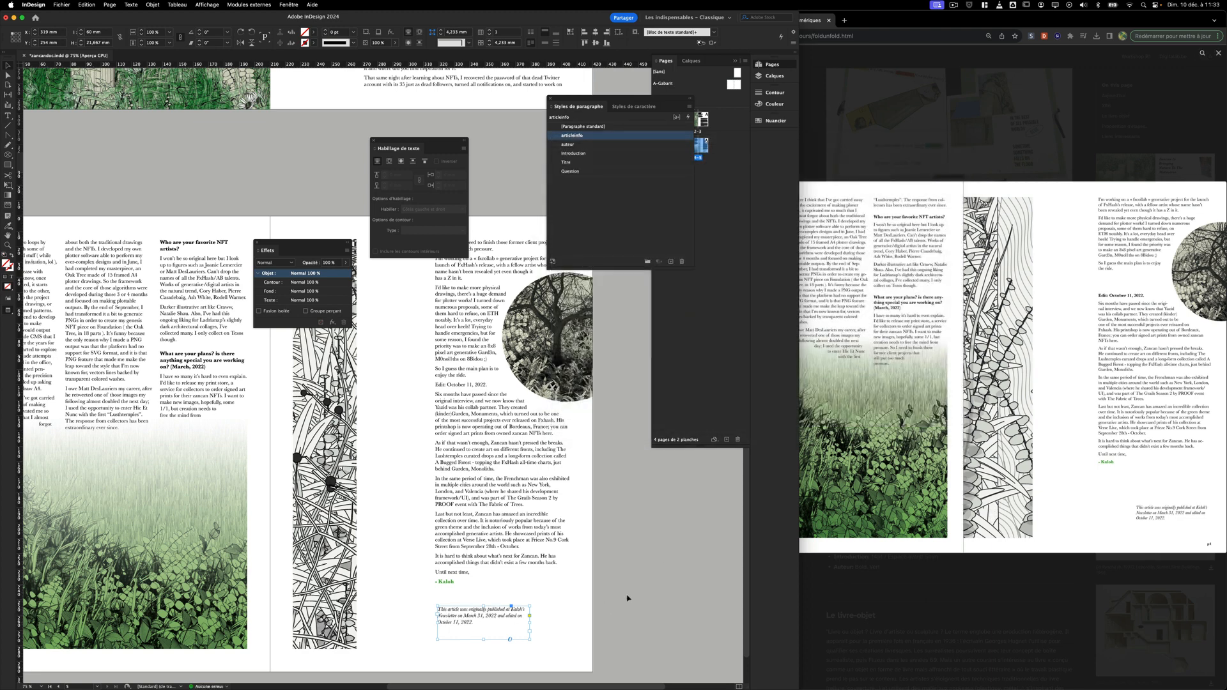
Fit the note frame to about 54 mm wide against page 5's lower-right margin, trim its top edge slightly, and hide the guides.
{"action": "left_click_drag", "start_coordinate": [495, 614], "coordinate": [488, 639]}
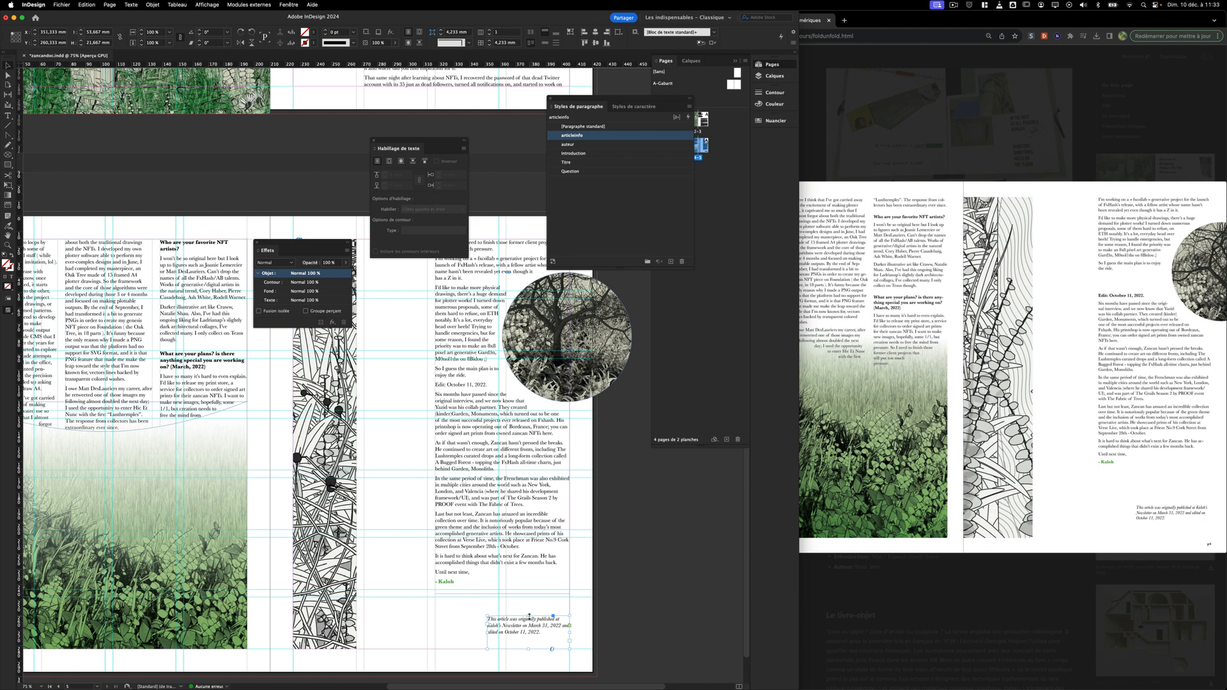
{"action": "left_click_drag", "start_coordinate": [528, 617], "coordinate": [528, 621]}
{"action": "left_click", "coordinate": [467, 612]}
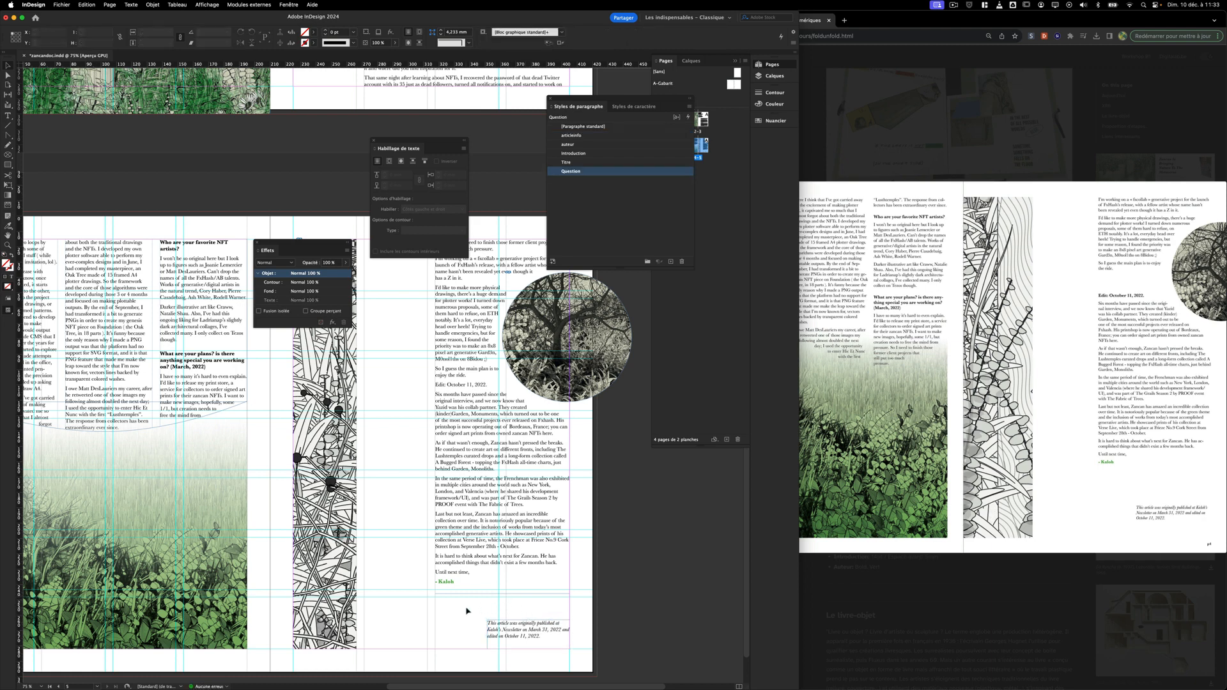
{"action": "key", "text": "w"}
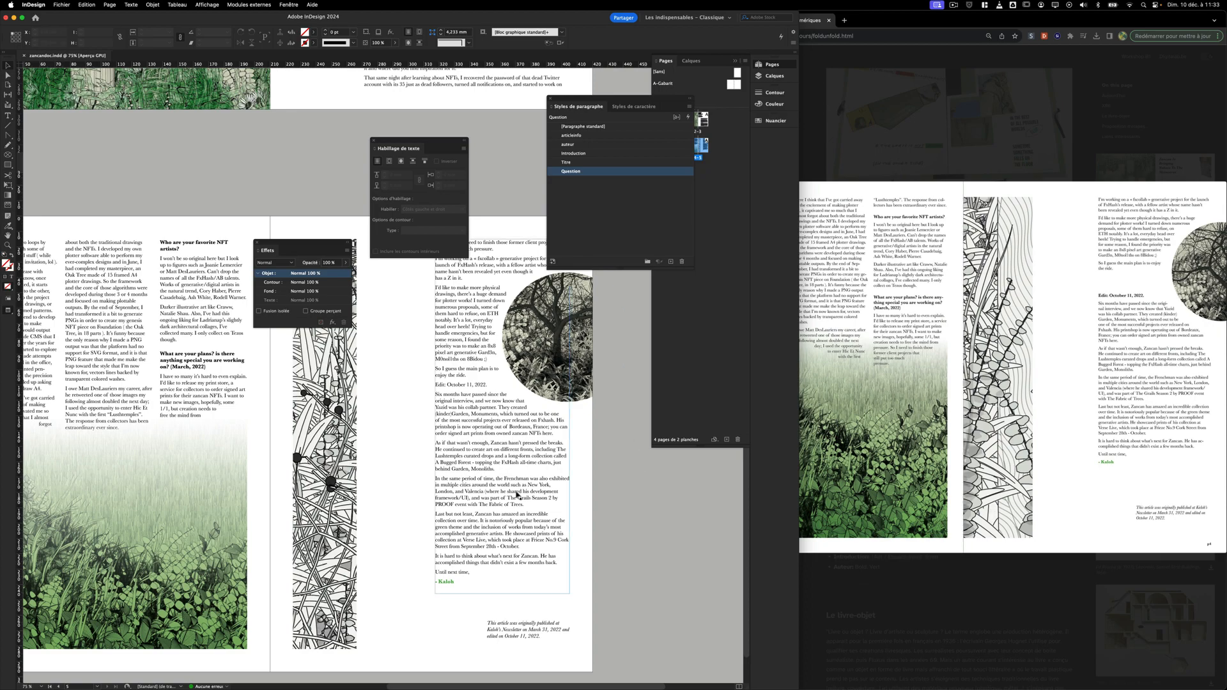
Apply the Question paragraph style to the "Edit: October 11, 2022." line on page 5.
{"action": "scroll", "coordinate": [412, 556], "scroll_direction": "left", "scroll_amount": 2}
{"action": "scroll", "coordinate": [412, 555], "scroll_direction": "up", "scroll_amount": 6}
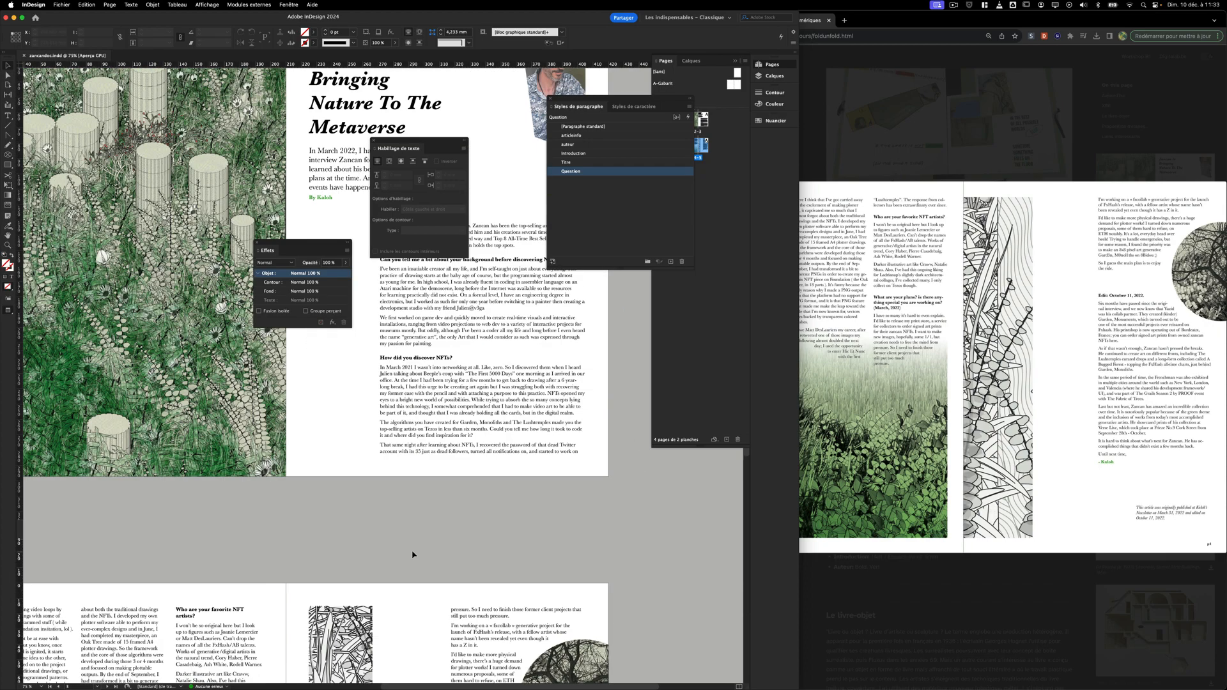
{"action": "scroll", "coordinate": [412, 555], "scroll_direction": "down", "scroll_amount": 7}
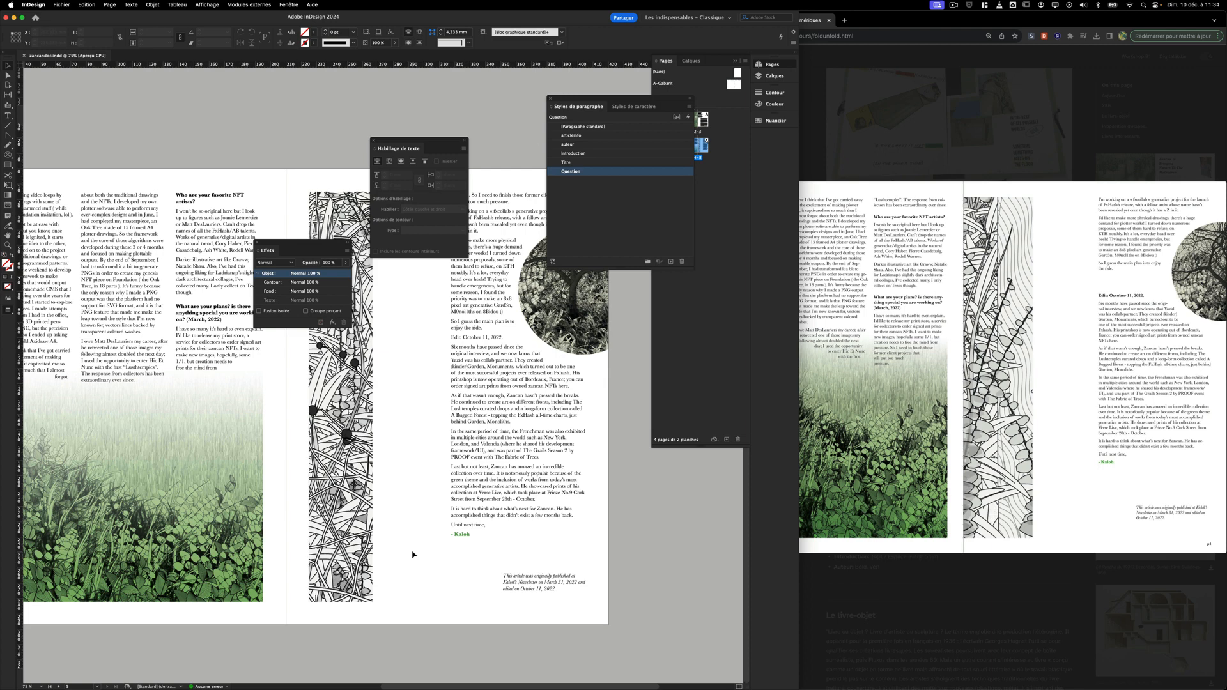
{"action": "double_click", "coordinate": [471, 340]}
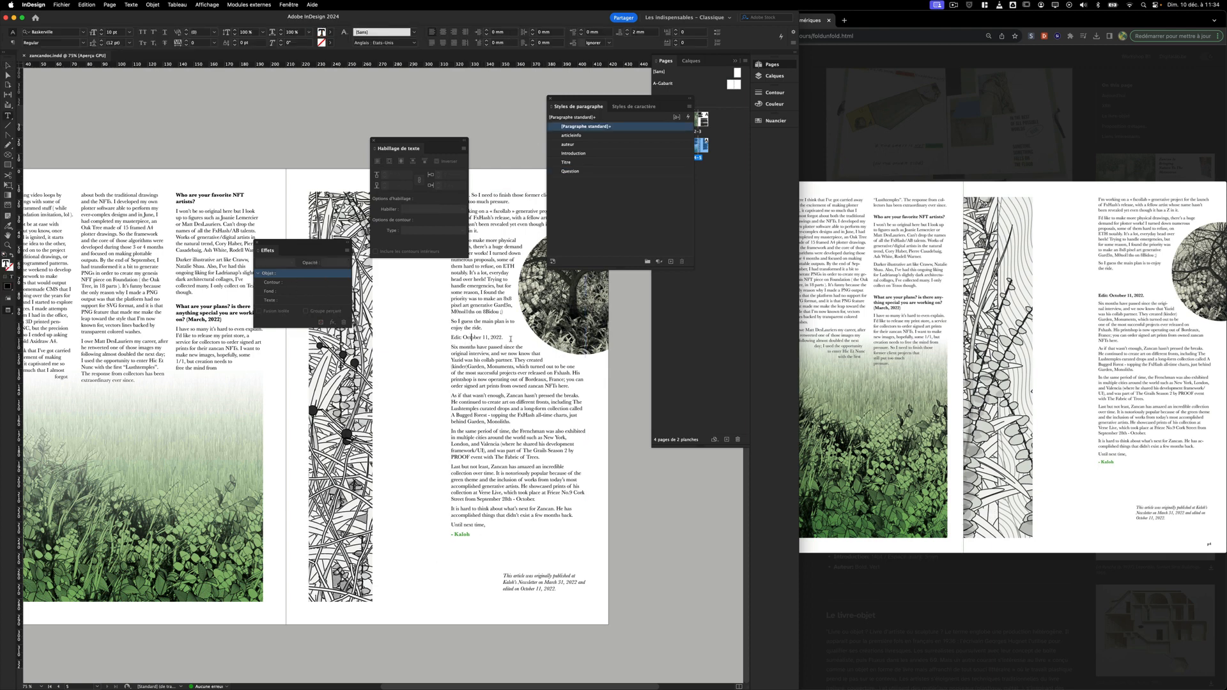
{"action": "left_click", "coordinate": [581, 171]}
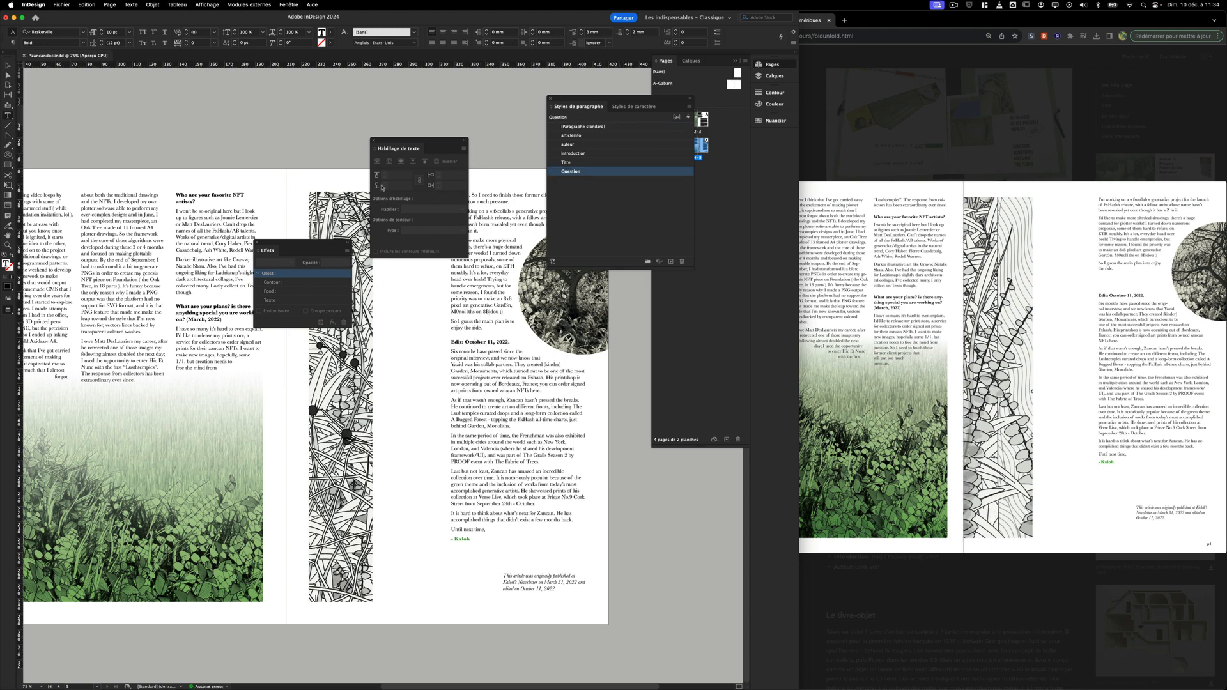
{"action": "left_click", "coordinate": [8, 65]}
{"action": "left_click", "coordinate": [358, 384]}
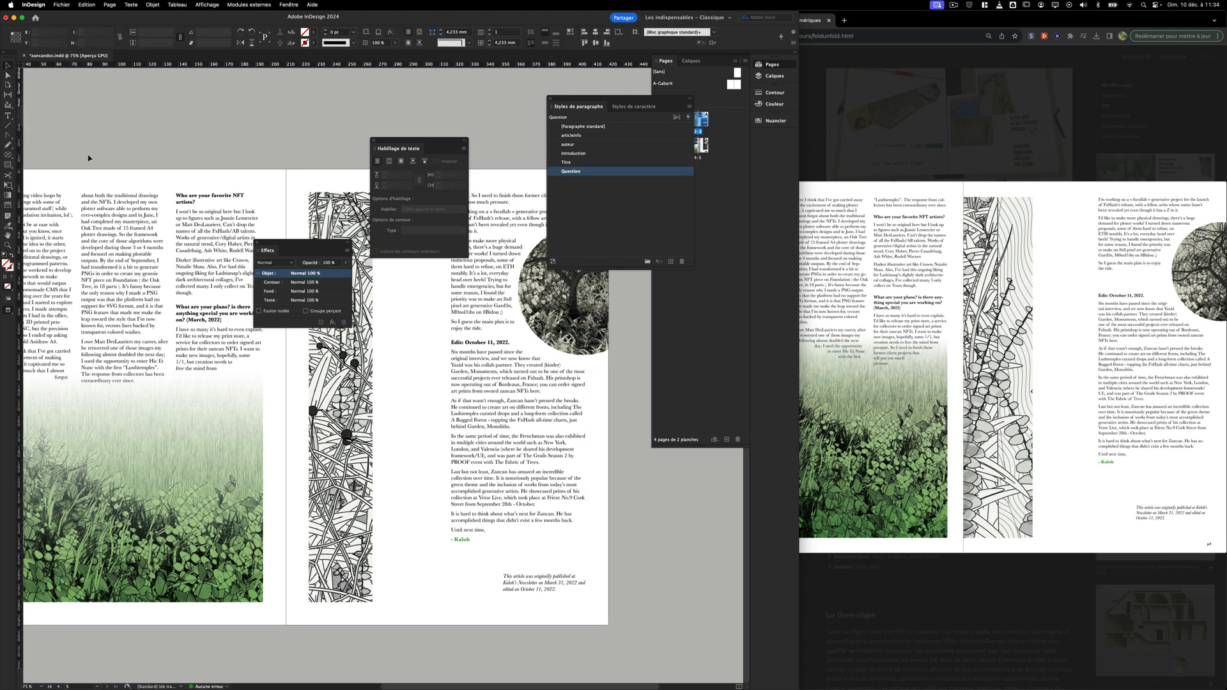
Move the paragraph styles panel clear of the page list and open the A-Gabarit parent spread for editing.
{"action": "scroll", "coordinate": [380, 378], "scroll_direction": "up", "scroll_amount": 1}
{"action": "scroll", "coordinate": [380, 378], "scroll_direction": "right", "scroll_amount": 1}
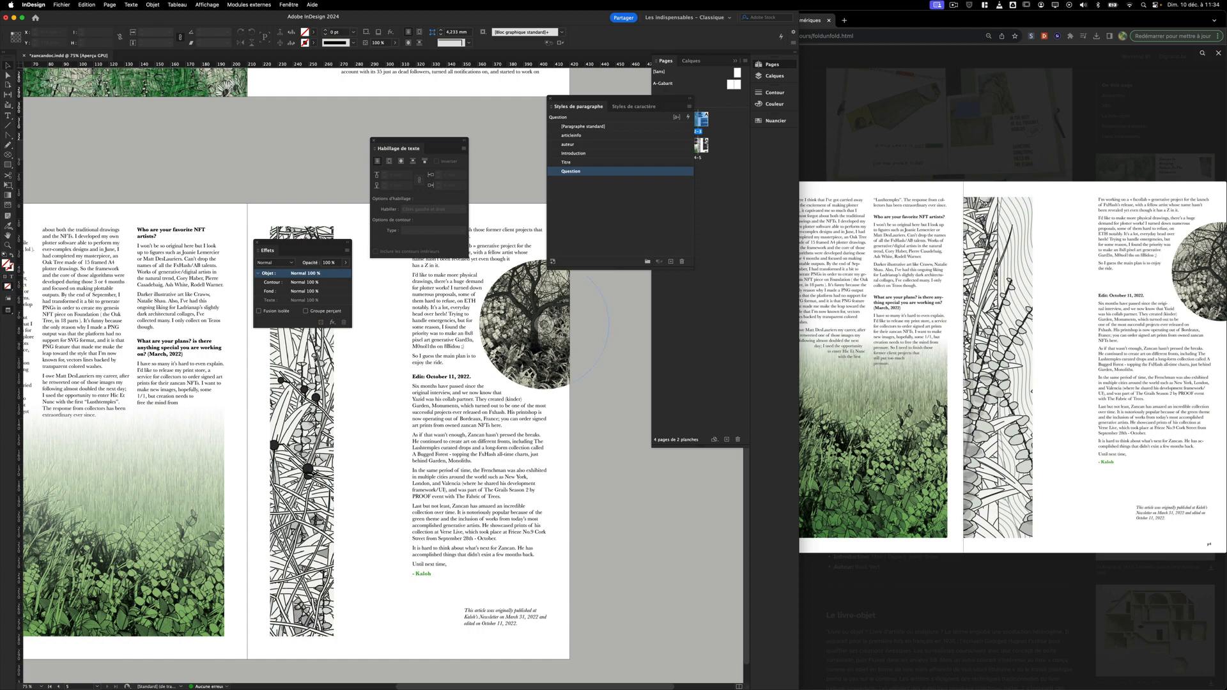
{"action": "scroll", "coordinate": [501, 155], "scroll_direction": "up", "scroll_amount": 5}
{"action": "scroll", "coordinate": [501, 155], "scroll_direction": "left", "scroll_amount": 2}
{"action": "left_click_drag", "start_coordinate": [562, 390], "coordinate": [575, 407]}
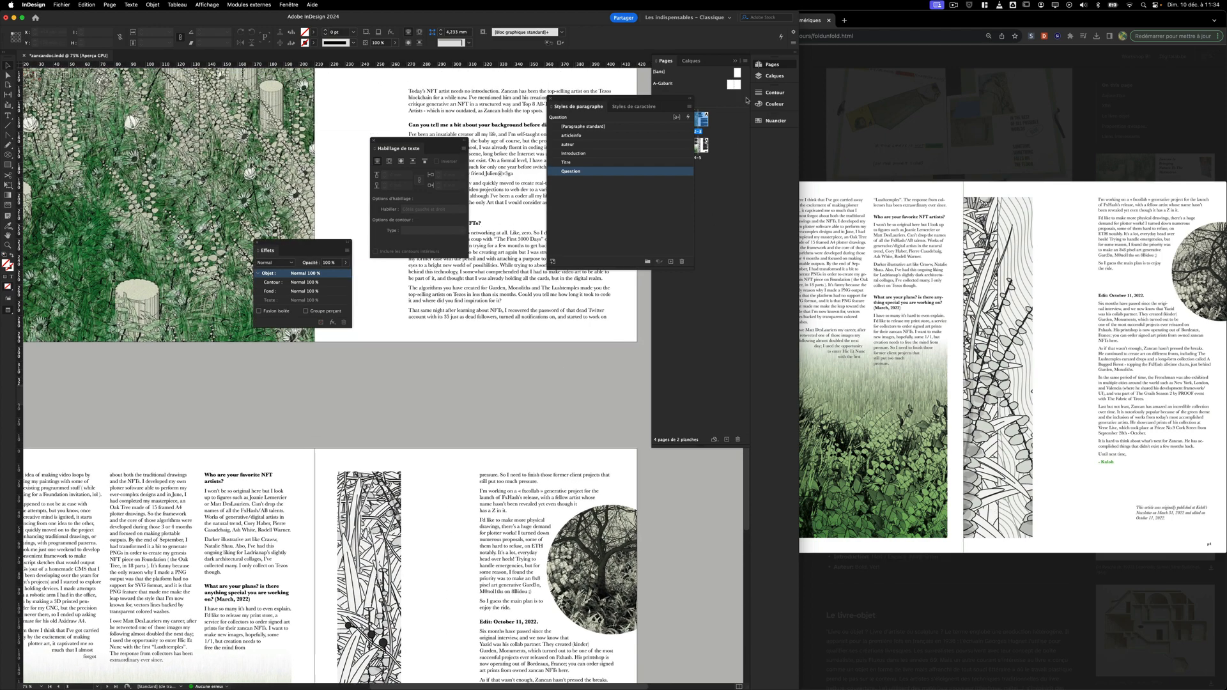
{"action": "left_click_drag", "start_coordinate": [643, 100], "coordinate": [669, 383]}
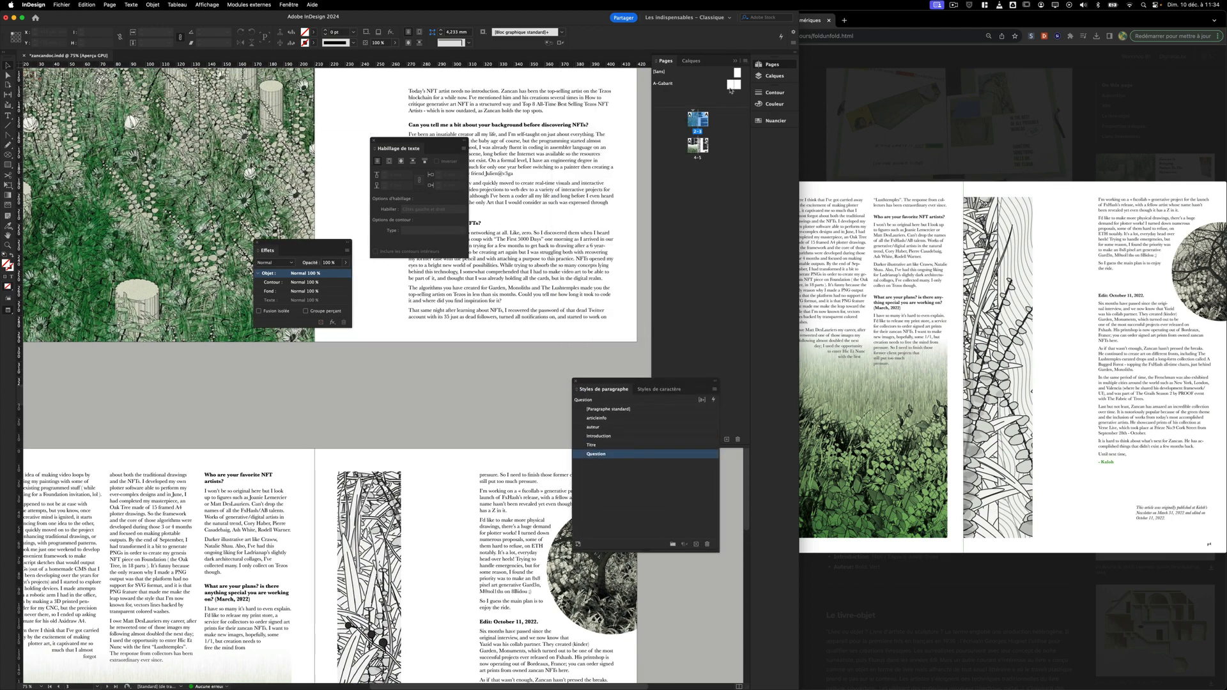
{"action": "double_click", "coordinate": [732, 85]}
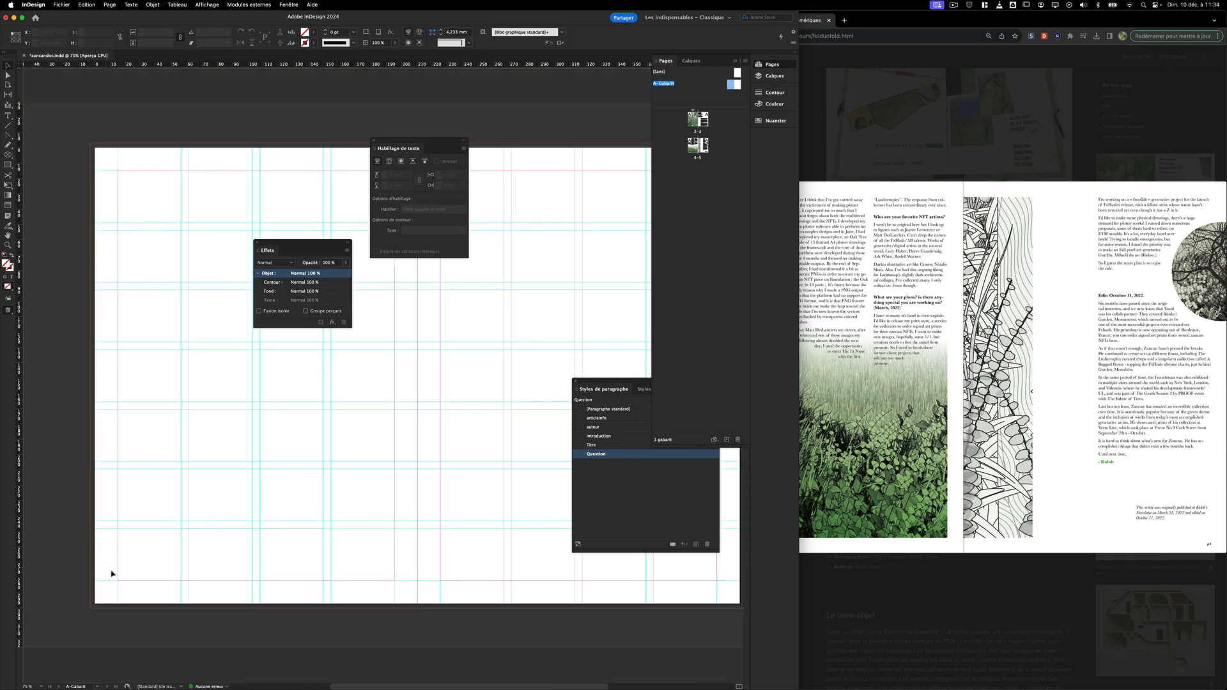
Draw a small text frame below the left page's bottom margin on A-Gabarit, containing "p" followed by the current page number marker.
{"action": "left_click", "coordinate": [9, 116]}
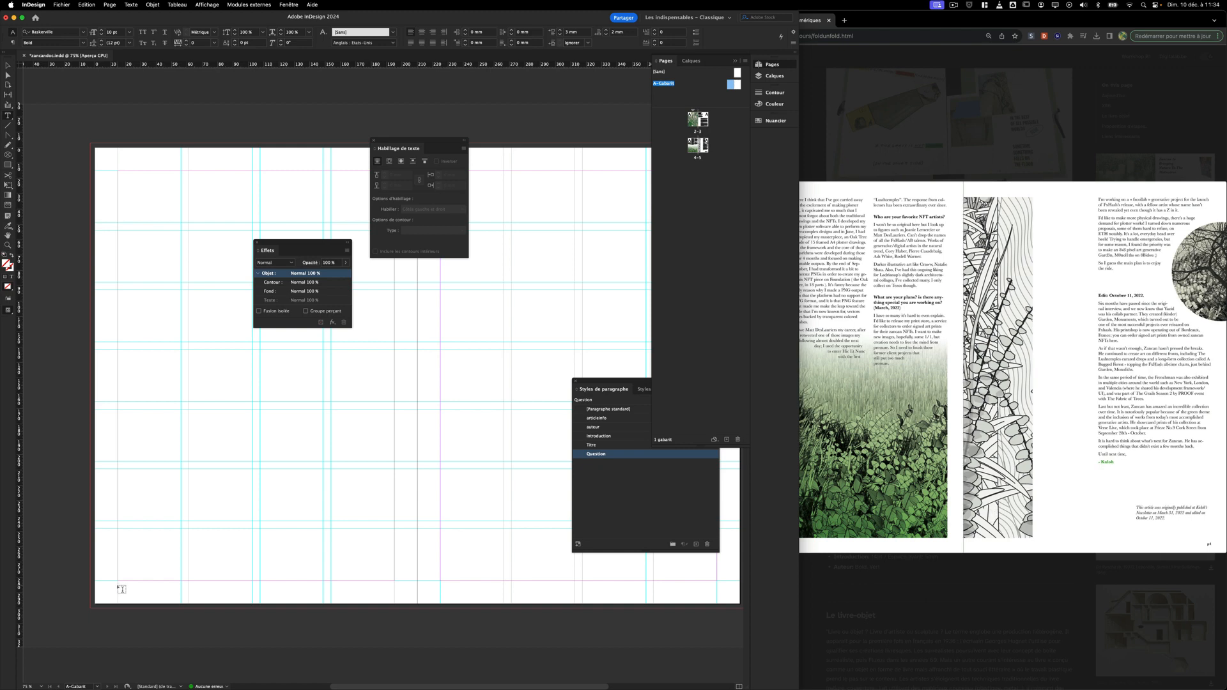
{"action": "left_click_drag", "start_coordinate": [118, 585], "coordinate": [152, 599]}
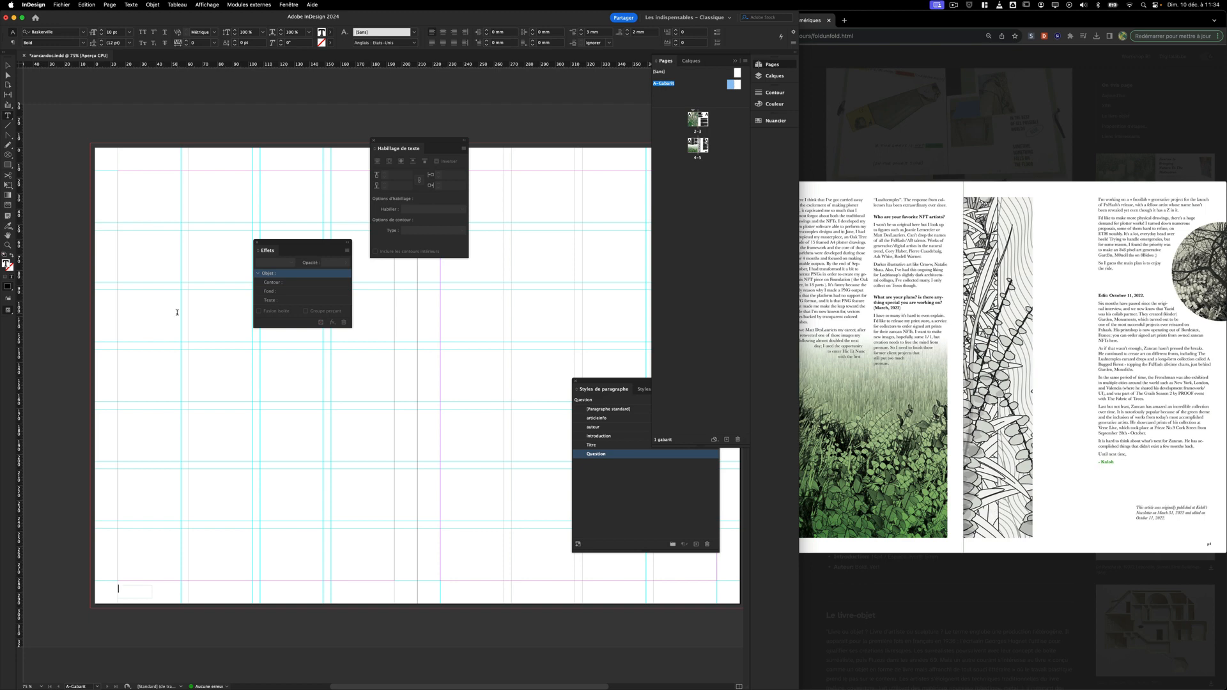
{"action": "type", "text": "P"}
{"action": "left_click", "coordinate": [138, 5]}
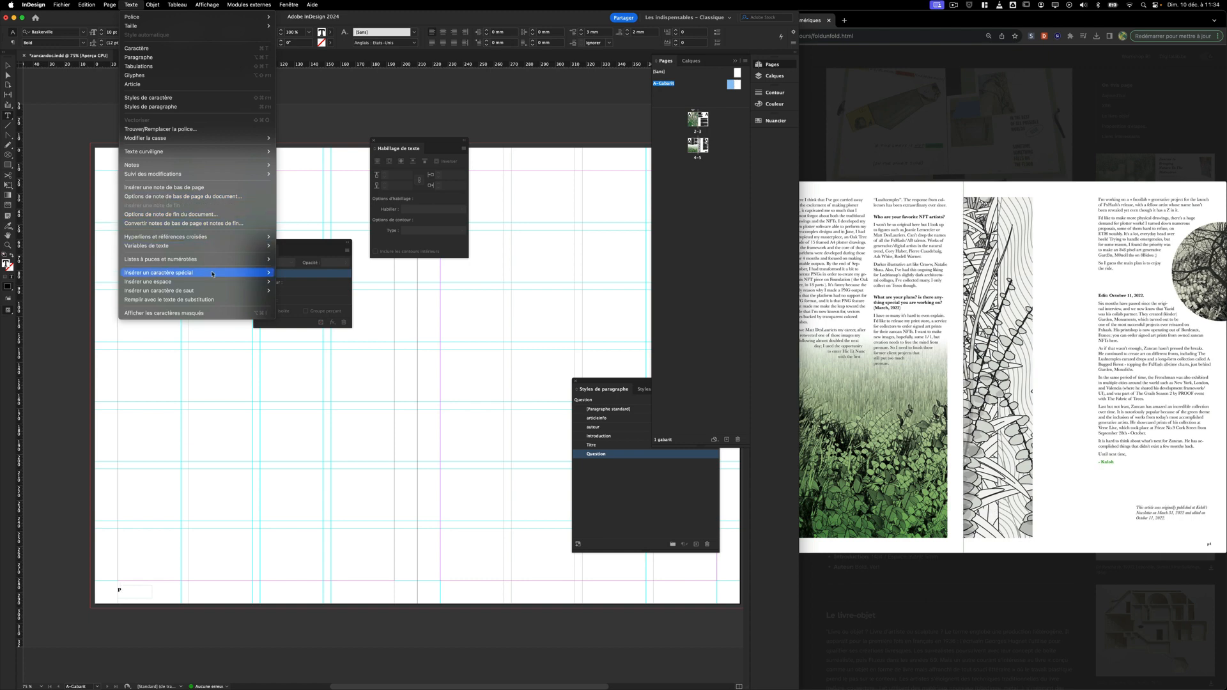
{"action": "mouse_move", "coordinate": [212, 274]}
{"action": "mouse_move", "coordinate": [304, 282]}
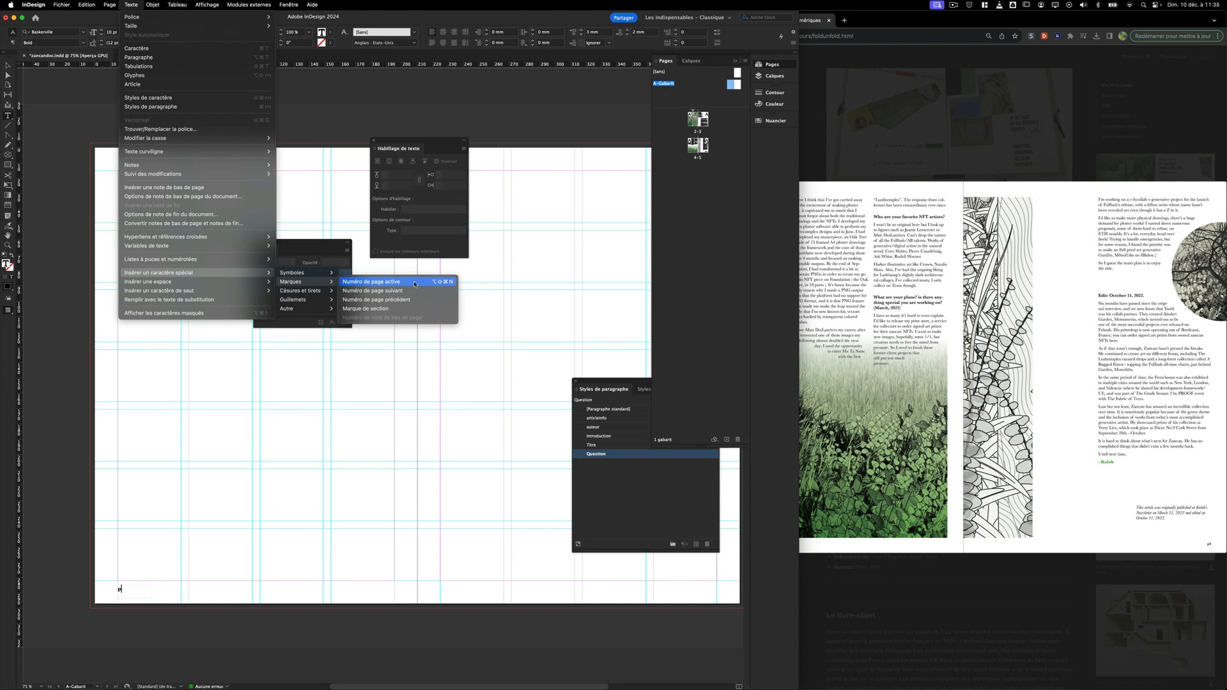
{"action": "left_click", "coordinate": [415, 281]}
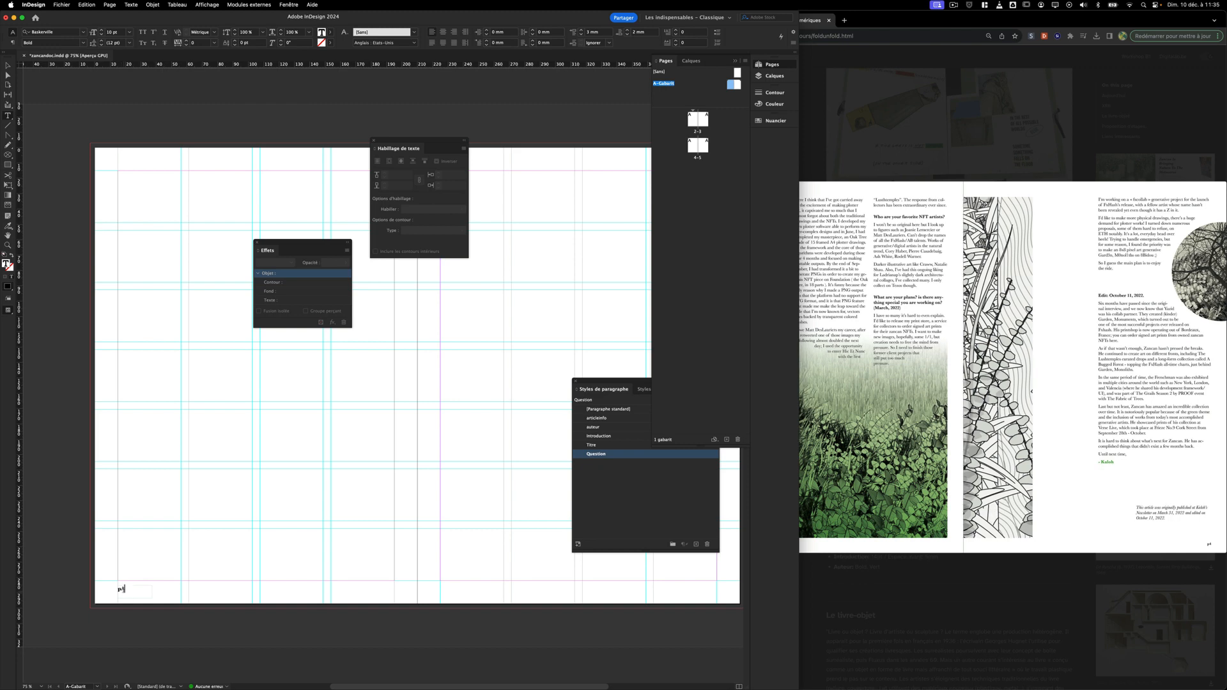
{"action": "key", "text": "Escape"}
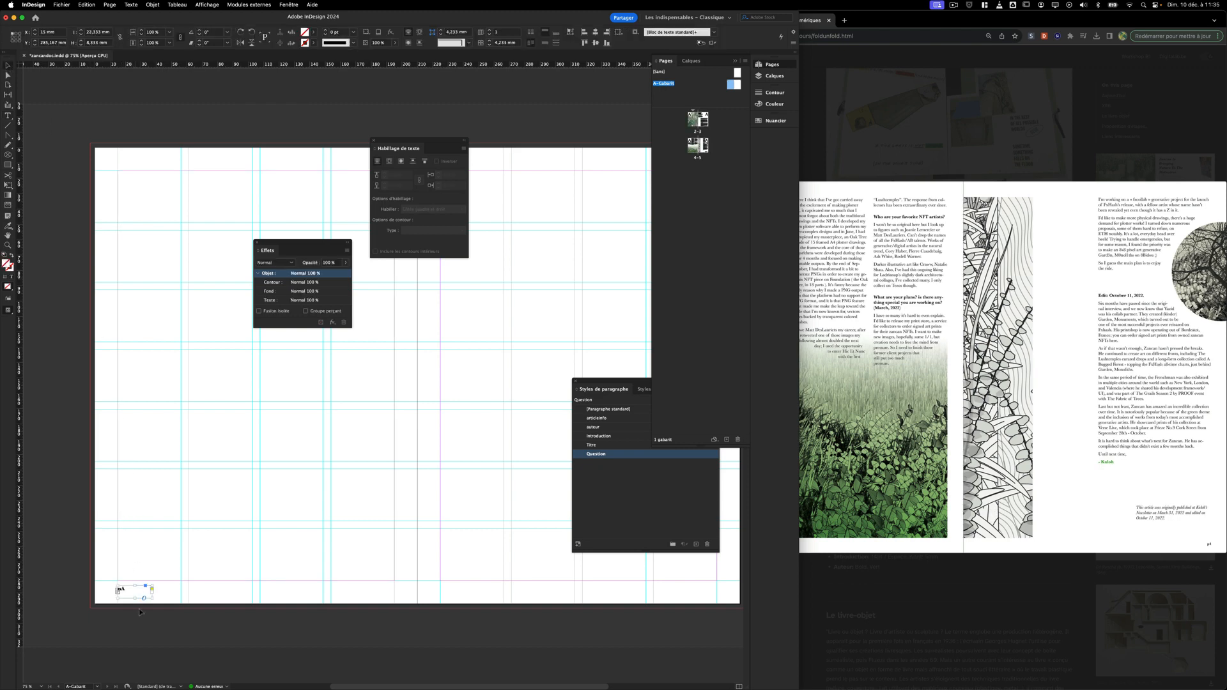
Lower the page-number frame slightly and duplicate it to the right page's bottom corner, ending at the outer margin.
{"action": "left_click", "coordinate": [185, 592]}
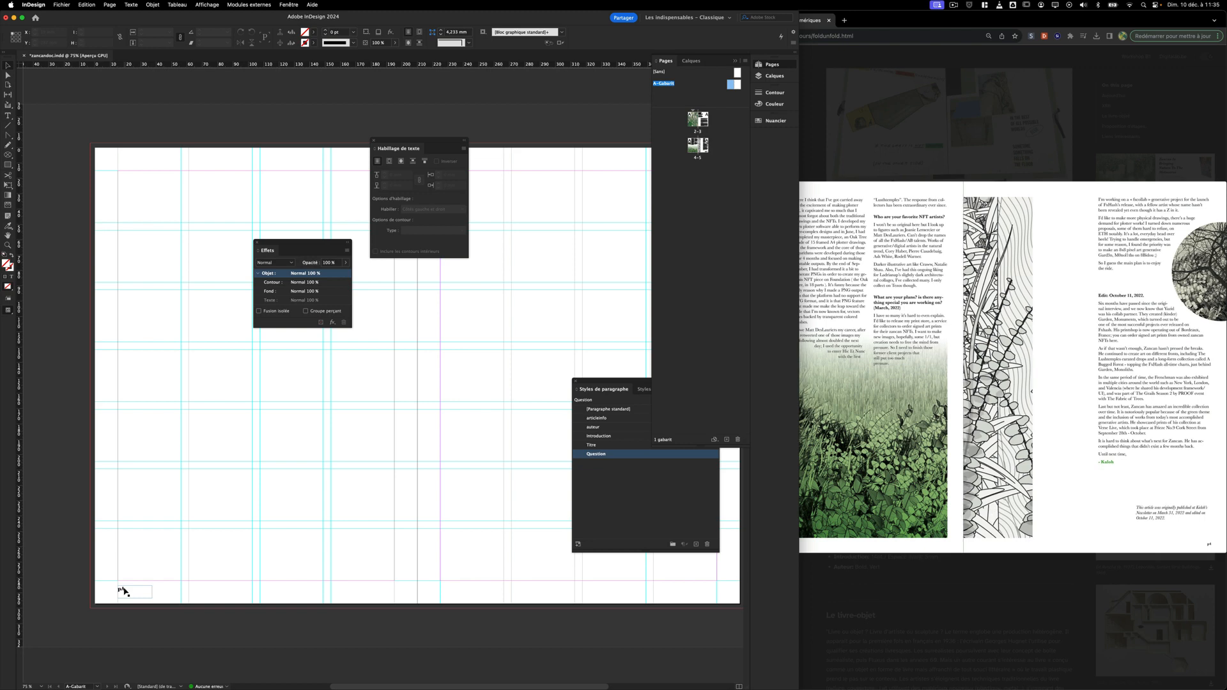
{"action": "left_click", "coordinate": [123, 592]}
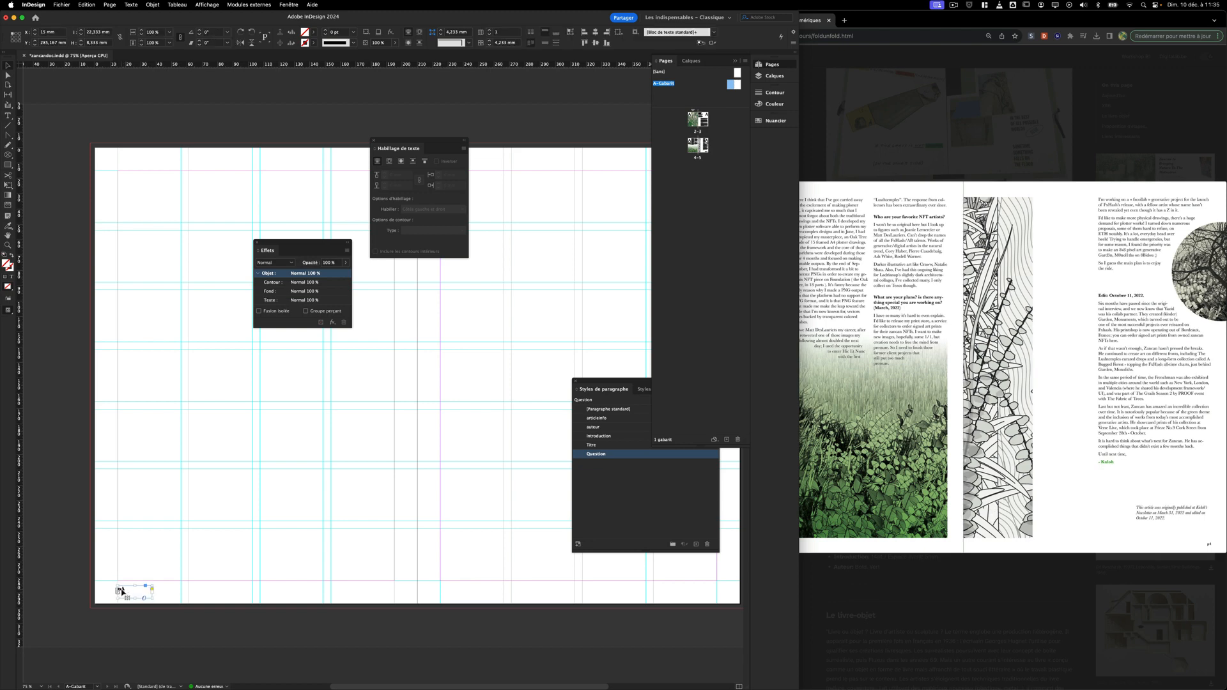
{"action": "left_click_drag", "start_coordinate": [123, 591], "coordinate": [125, 598]}
{"action": "left_click", "coordinate": [165, 589]}
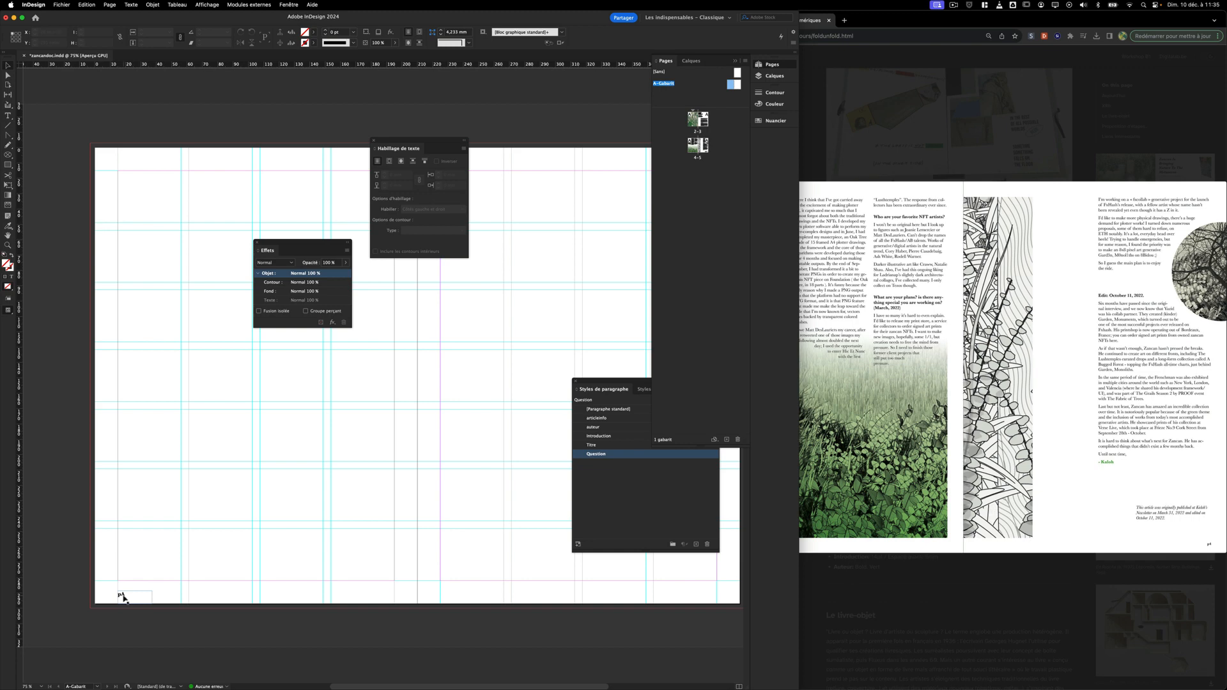
{"action": "left_click_drag", "start_coordinate": [124, 598], "coordinate": [688, 599]}
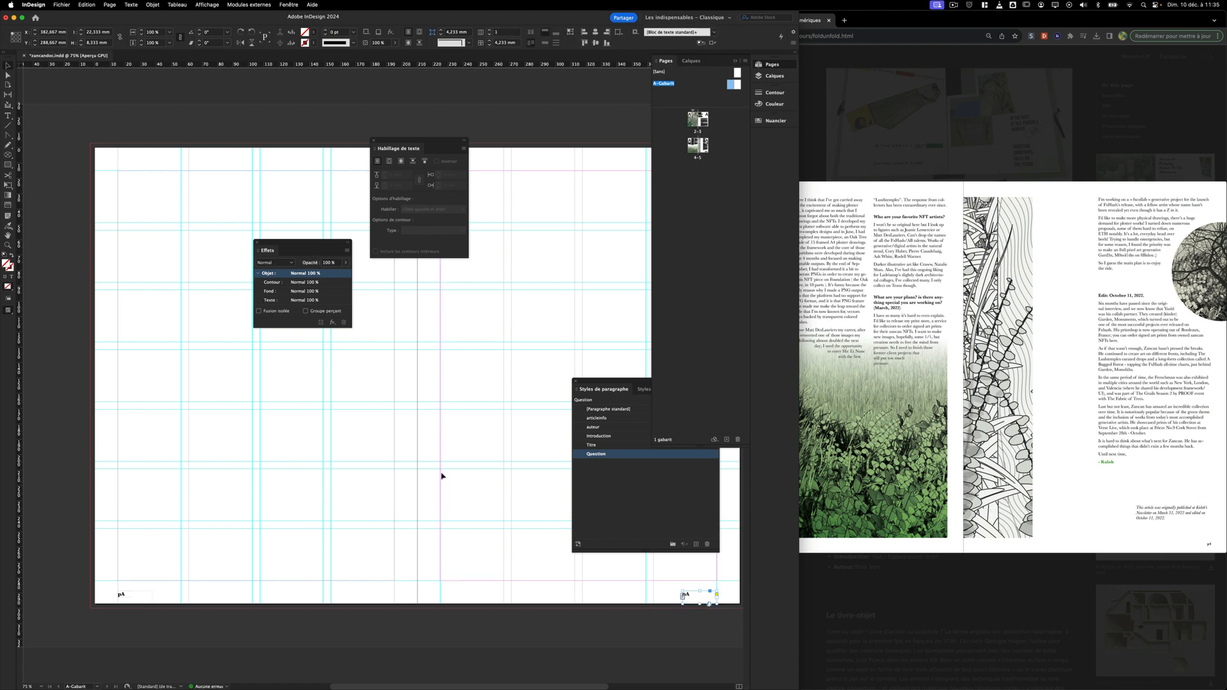
With the right page-number frame selected, create a paragraph style named pagination based on Question.
{"action": "left_click", "coordinate": [672, 502]}
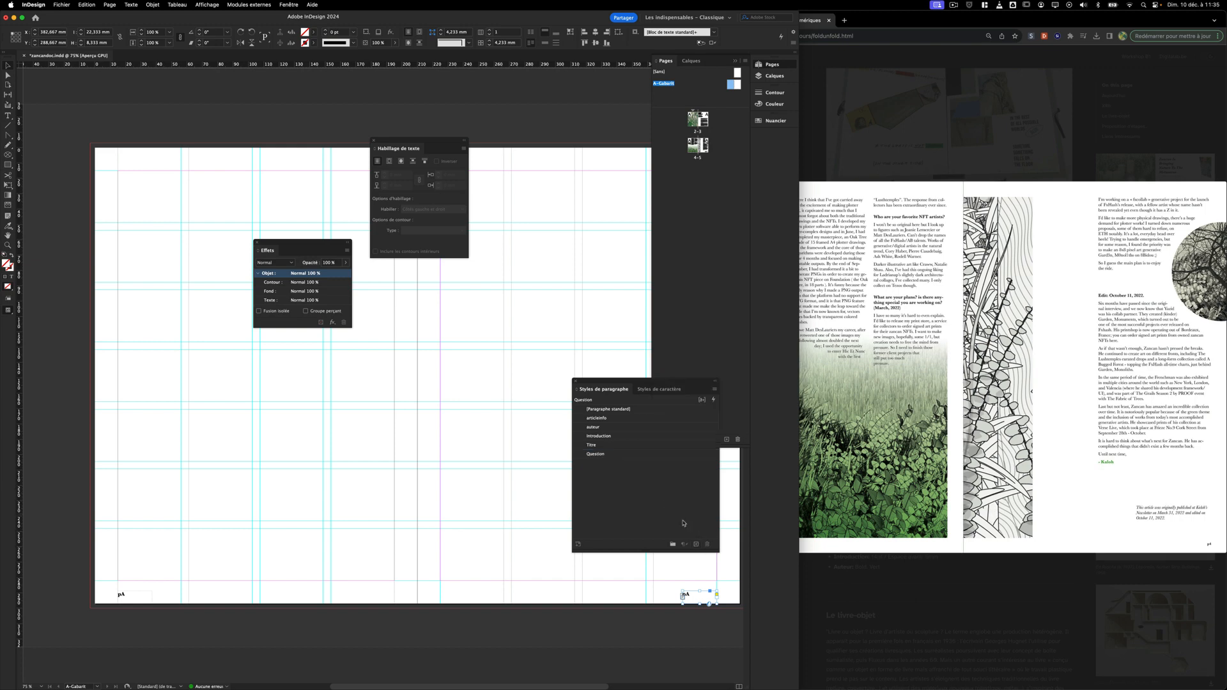
{"action": "left_click", "coordinate": [697, 544]}
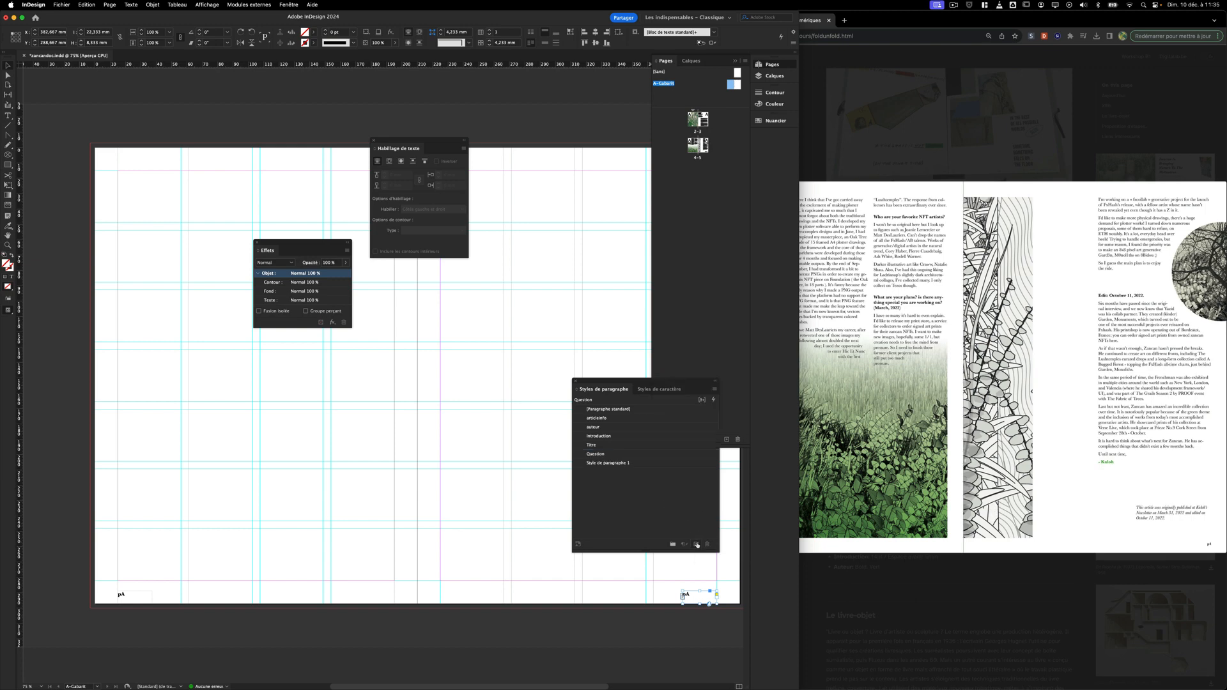
{"action": "double_click", "coordinate": [616, 462]}
{"action": "type", "text": "pagination"}
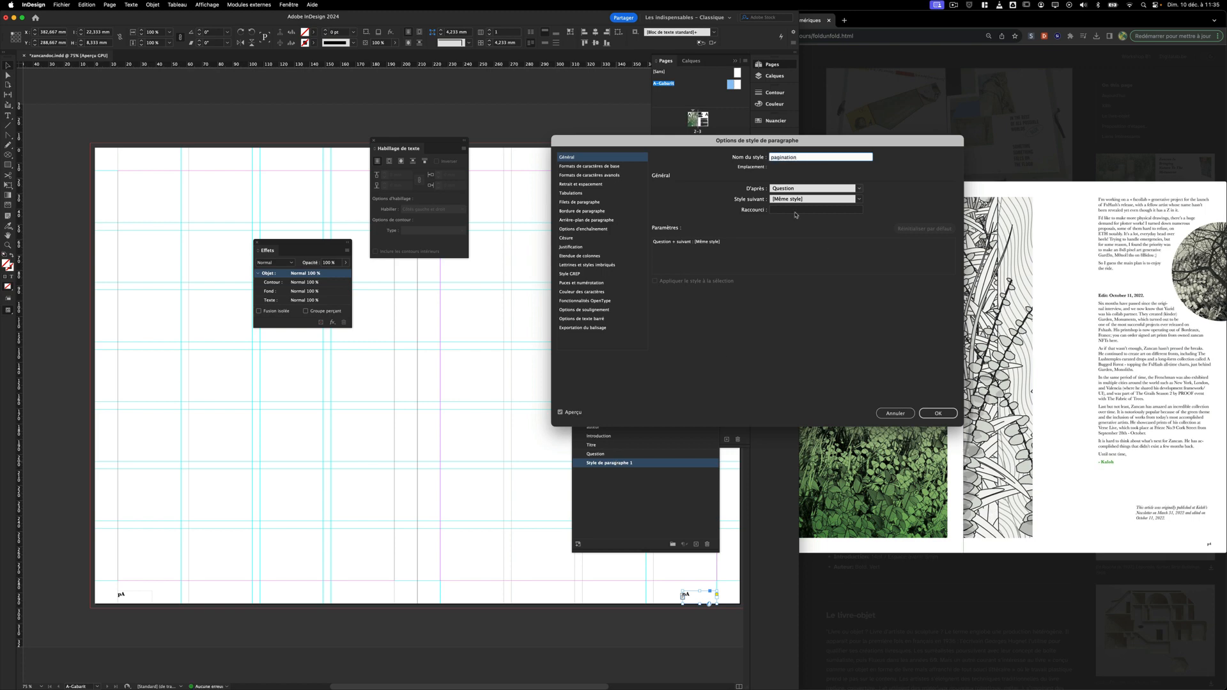
{"action": "key", "text": "Return"}
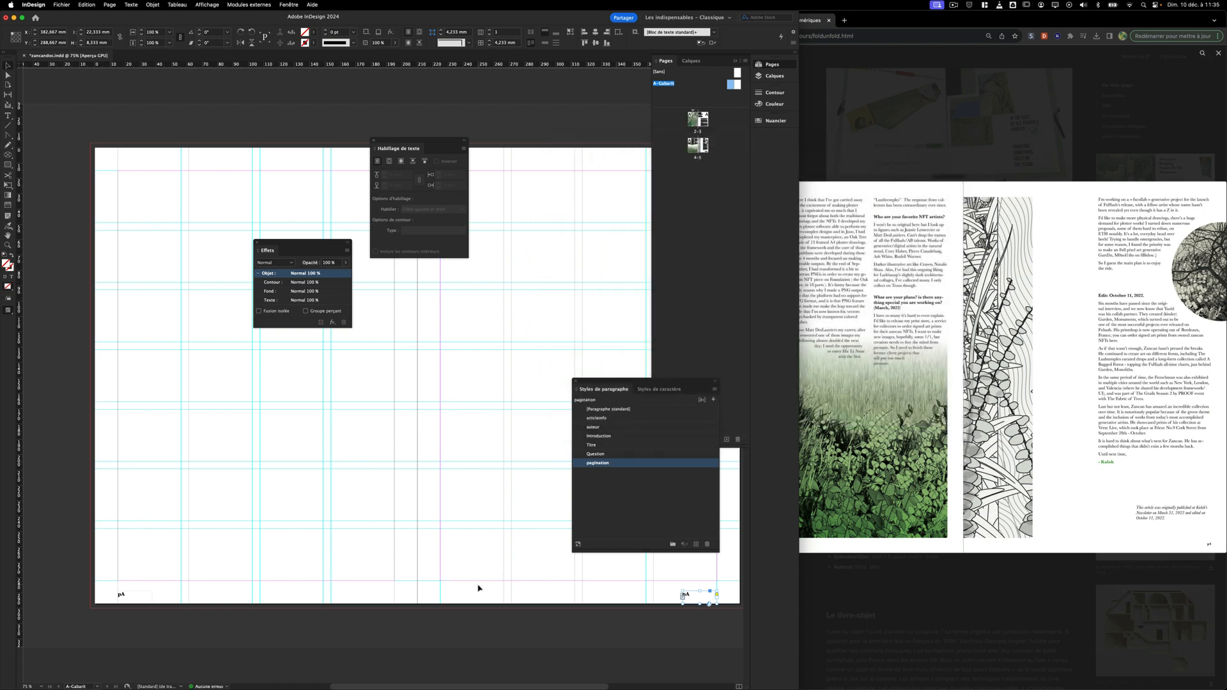
Apply the pagination paragraph style to the page-number text on the left page of A-Gabarit.
{"action": "left_click", "coordinate": [206, 582]}
{"action": "double_click", "coordinate": [123, 594]}
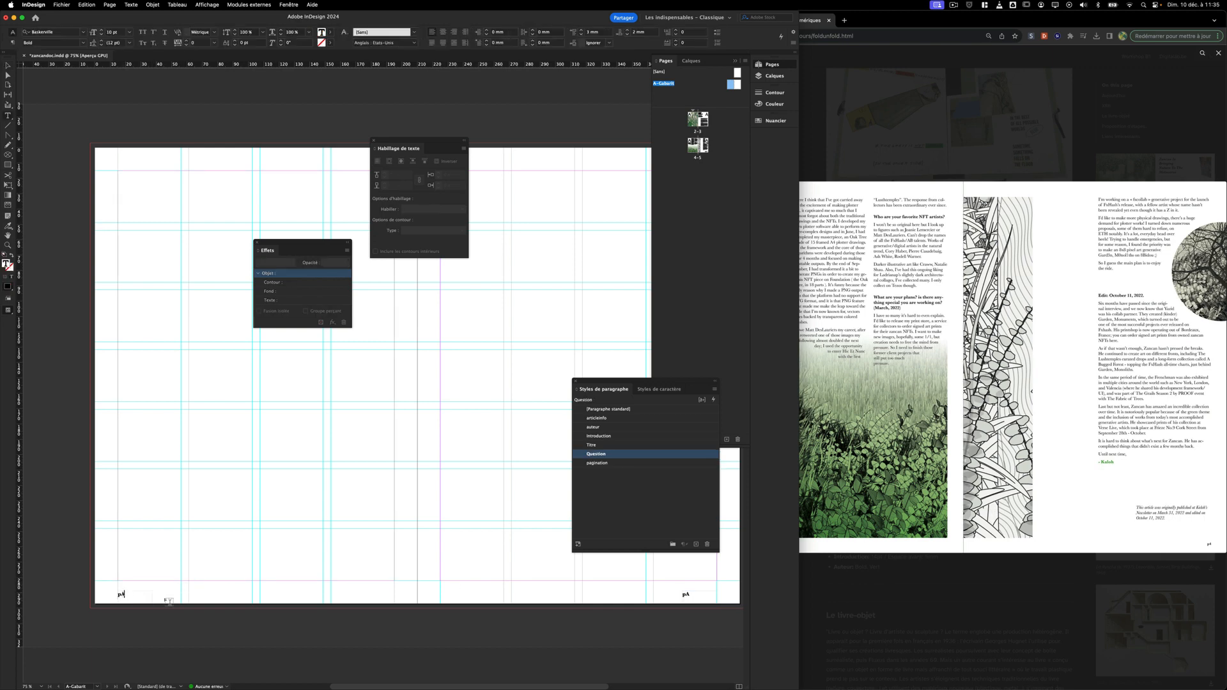
{"action": "left_click", "coordinate": [620, 463]}
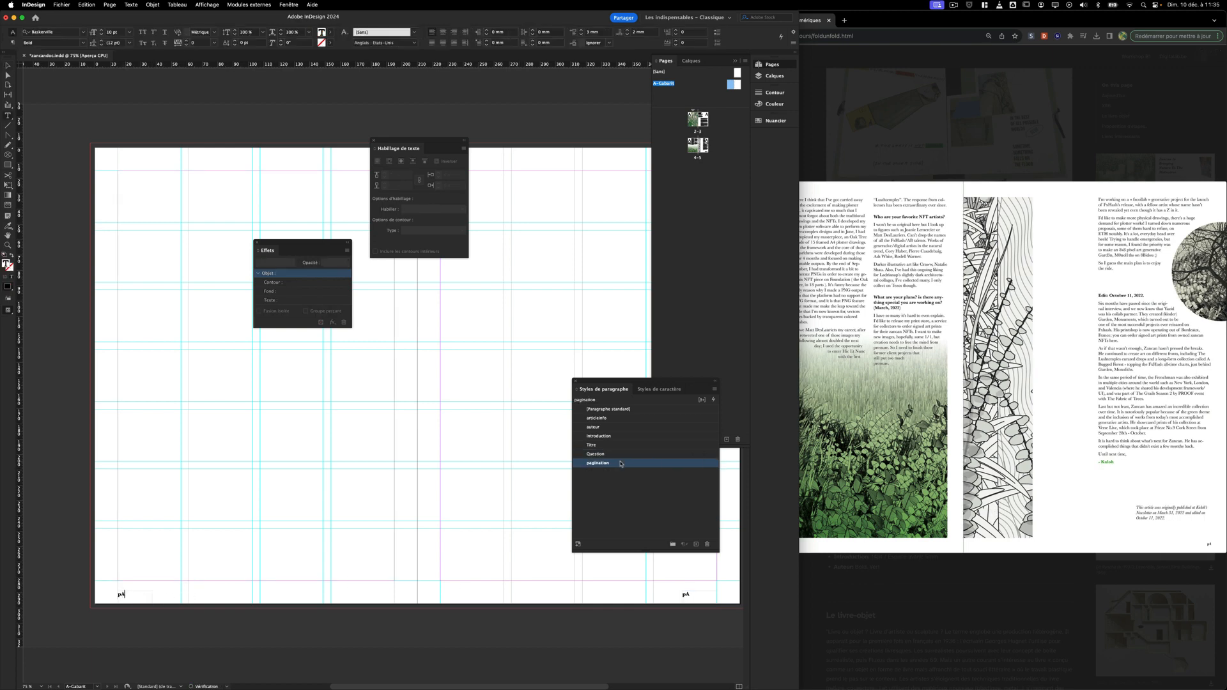
{"action": "left_click", "coordinate": [6, 66]}
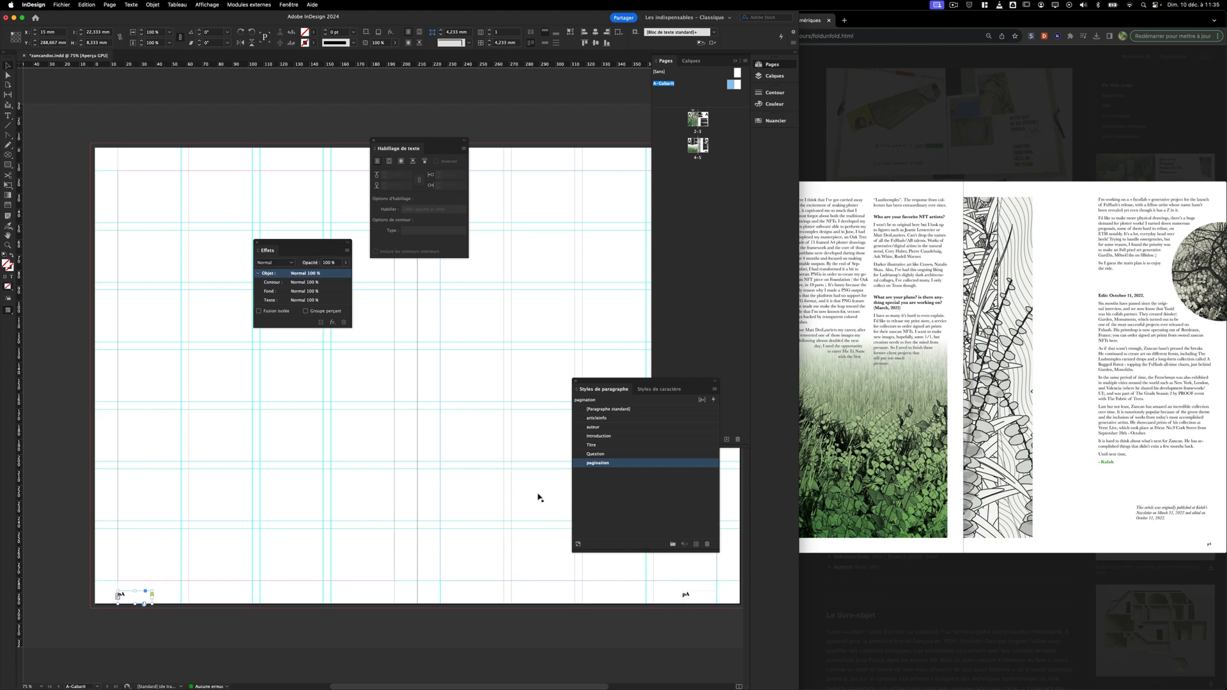
{"action": "left_click", "coordinate": [537, 540]}
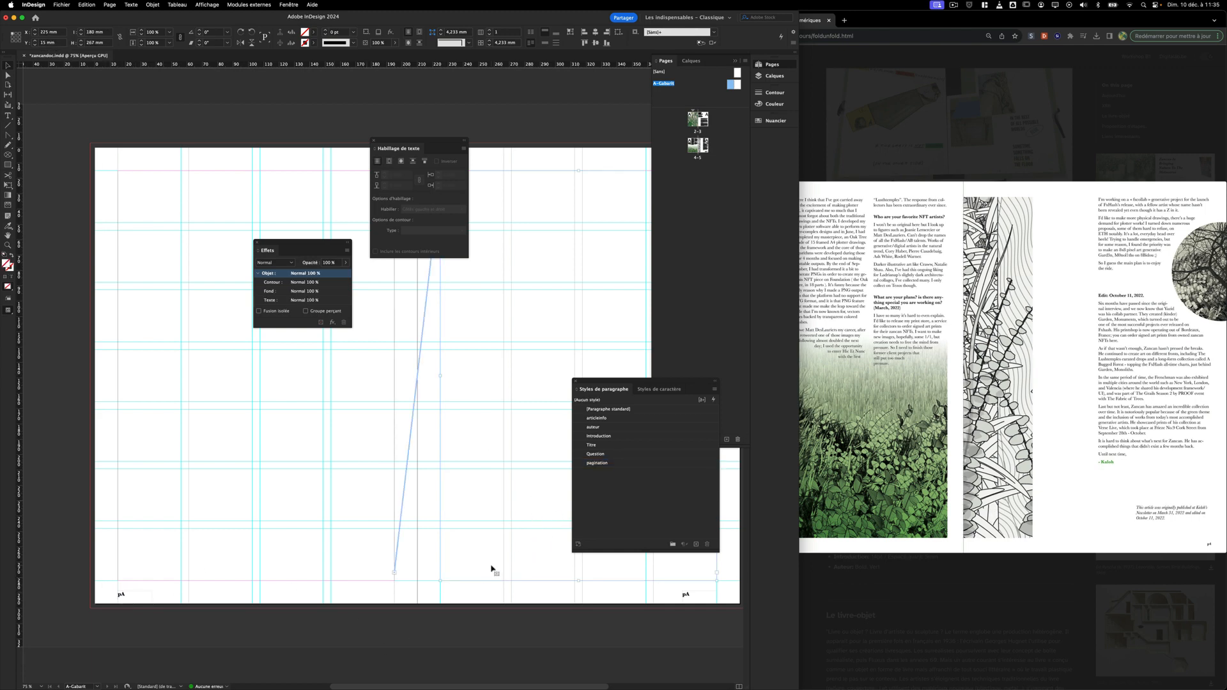
{"action": "left_click", "coordinate": [236, 550]}
With nothing selected, set the pagination style's alignment to "Aligner à l'opposé du dos" so the numbers align away from the spine.
{"action": "left_click", "coordinate": [135, 598]}
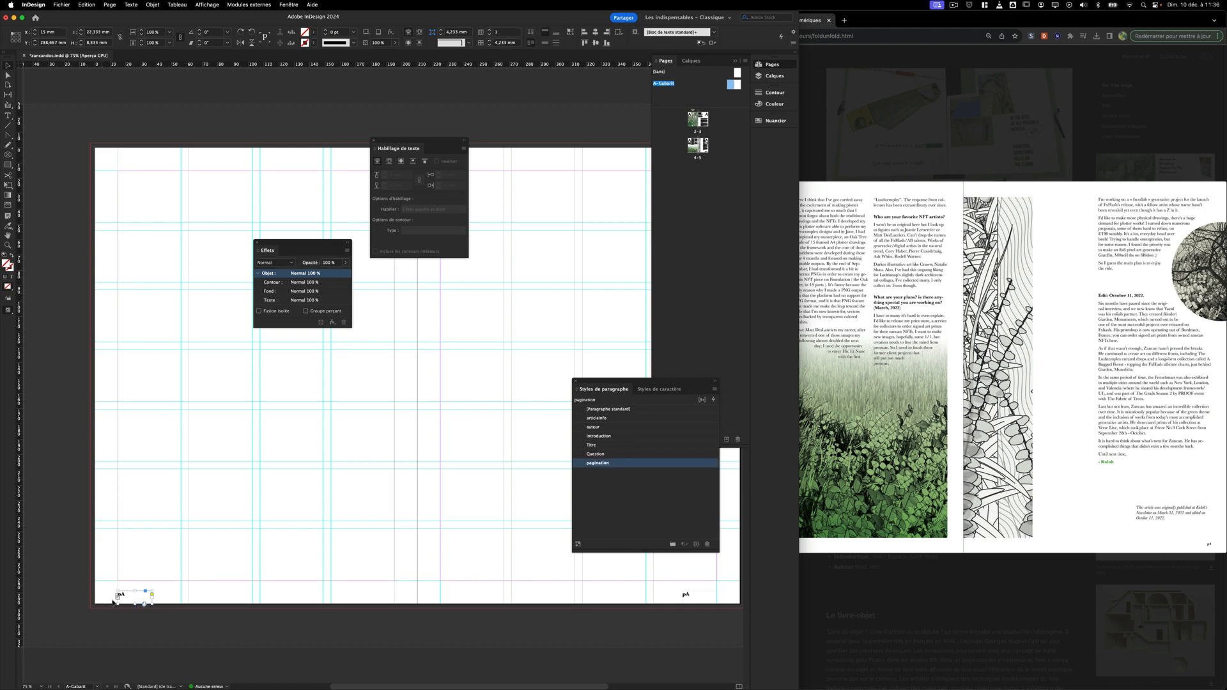
{"action": "left_click", "coordinate": [658, 600]}
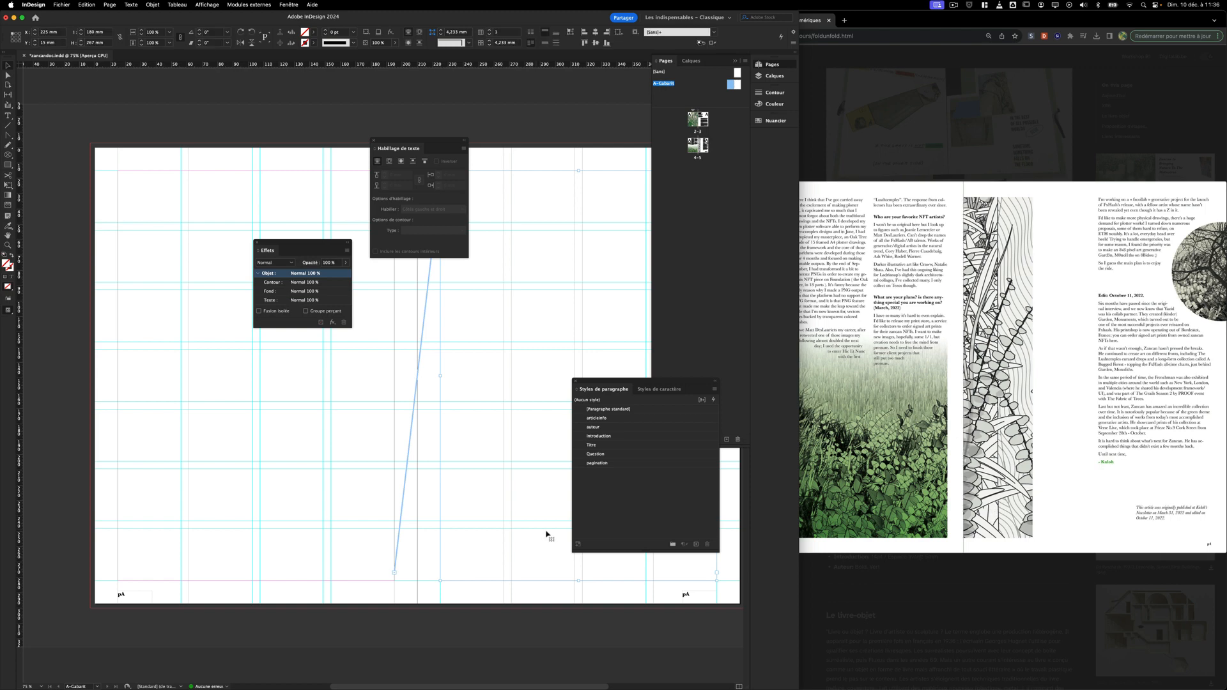
{"action": "left_click", "coordinate": [479, 588]}
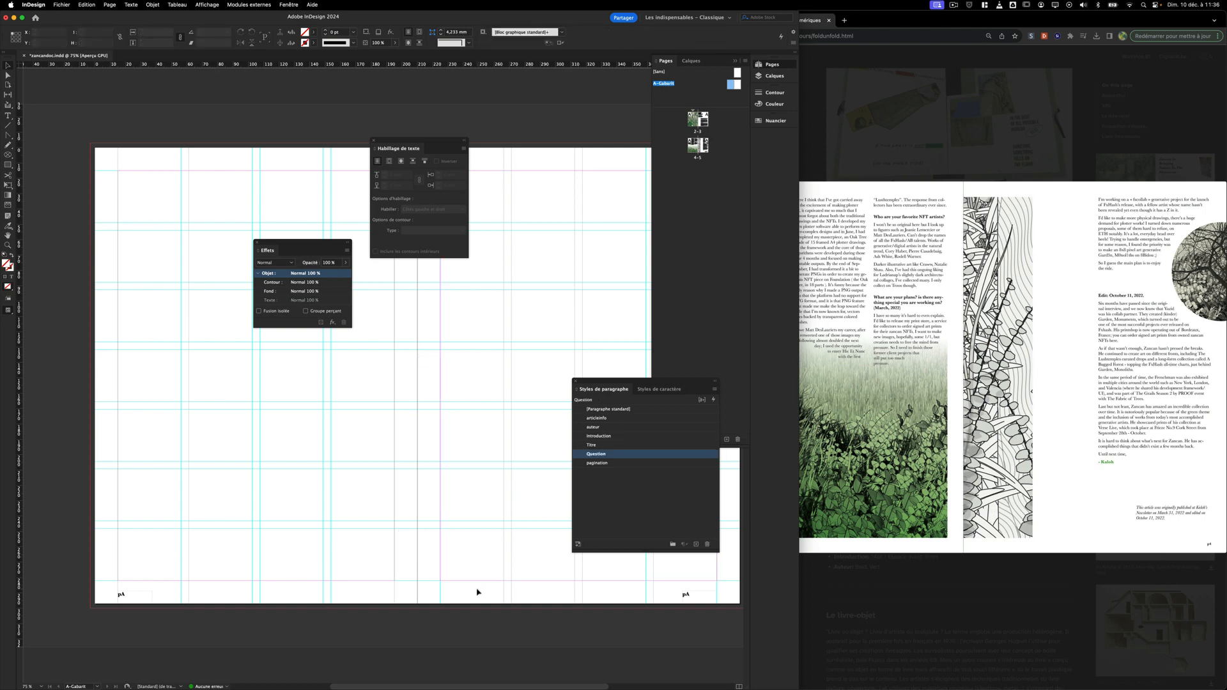
{"action": "double_click", "coordinate": [660, 463]}
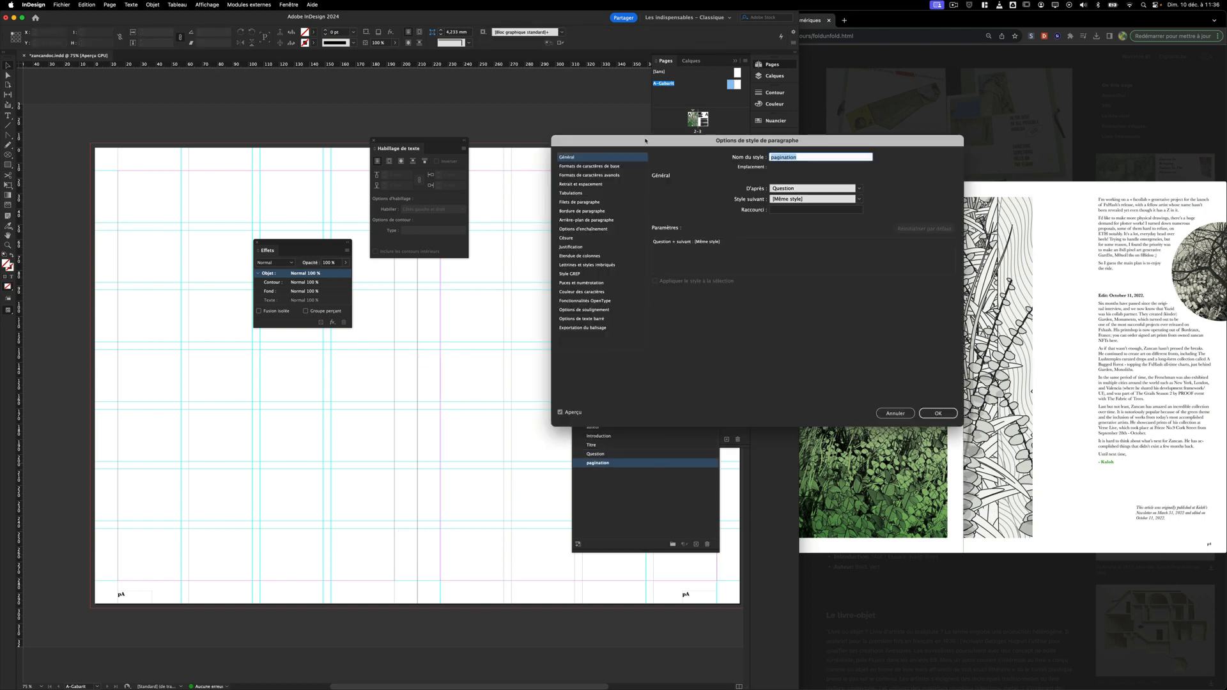
{"action": "left_click_drag", "start_coordinate": [645, 140], "coordinate": [540, 146]}
{"action": "left_click", "coordinate": [482, 181]}
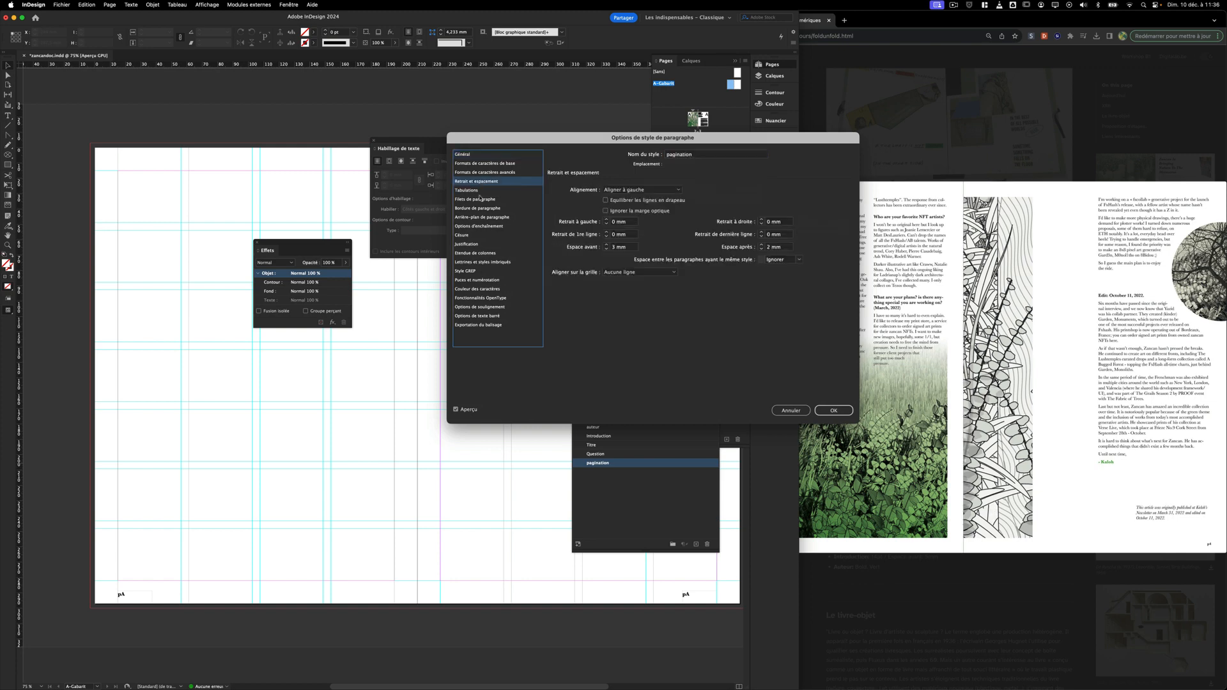
{"action": "left_click", "coordinate": [676, 191]}
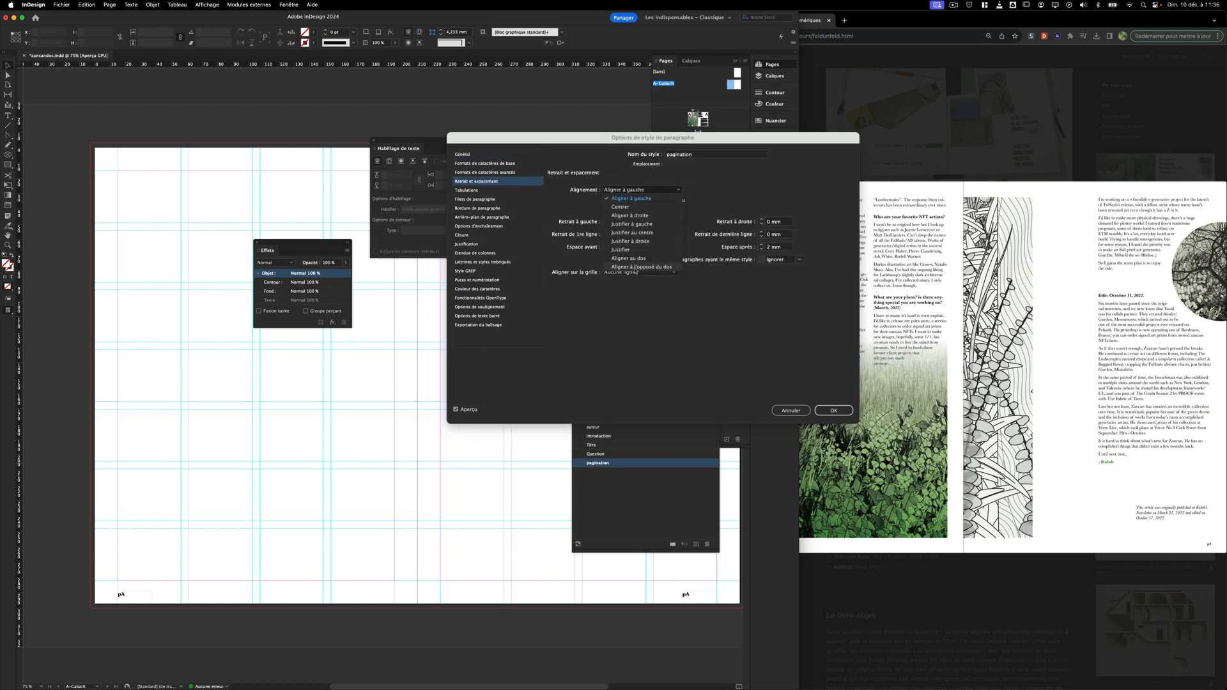
{"action": "left_click", "coordinate": [649, 267]}
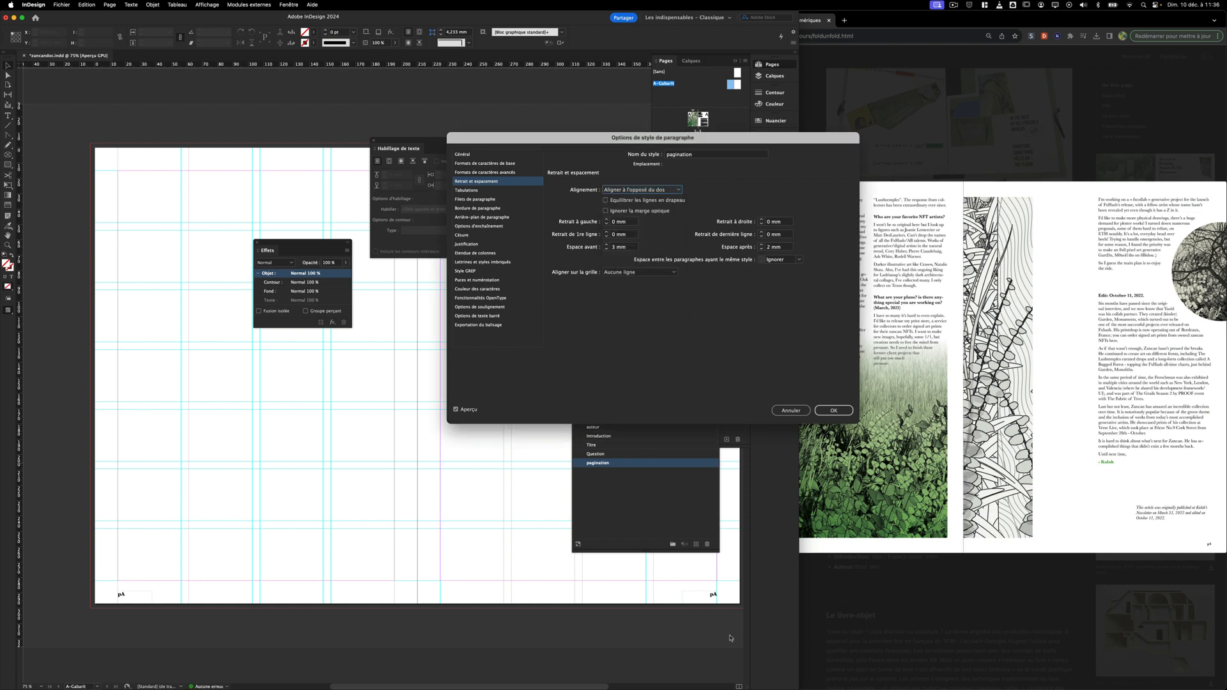
{"action": "left_click", "coordinate": [834, 414]}
{"action": "left_click", "coordinate": [833, 412]}
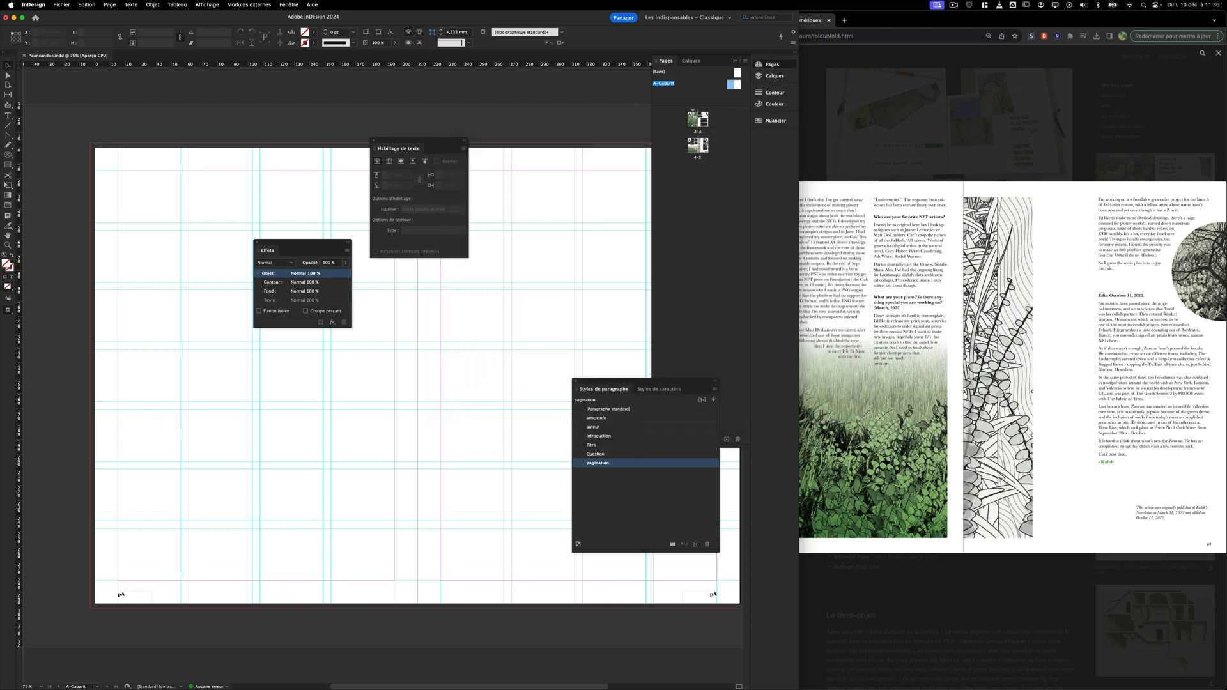
Check the page numbers at the foot of spreads 2-3 and 4-5.
{"action": "double_click", "coordinate": [698, 121]}
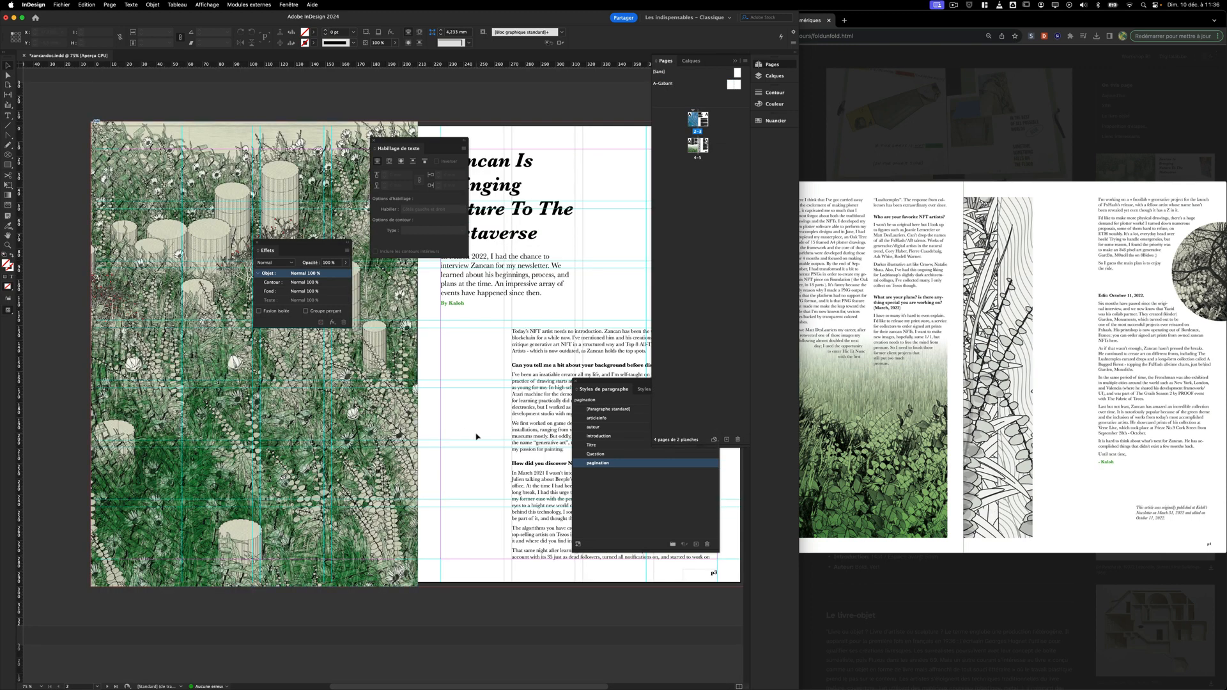
{"action": "double_click", "coordinate": [699, 149]}
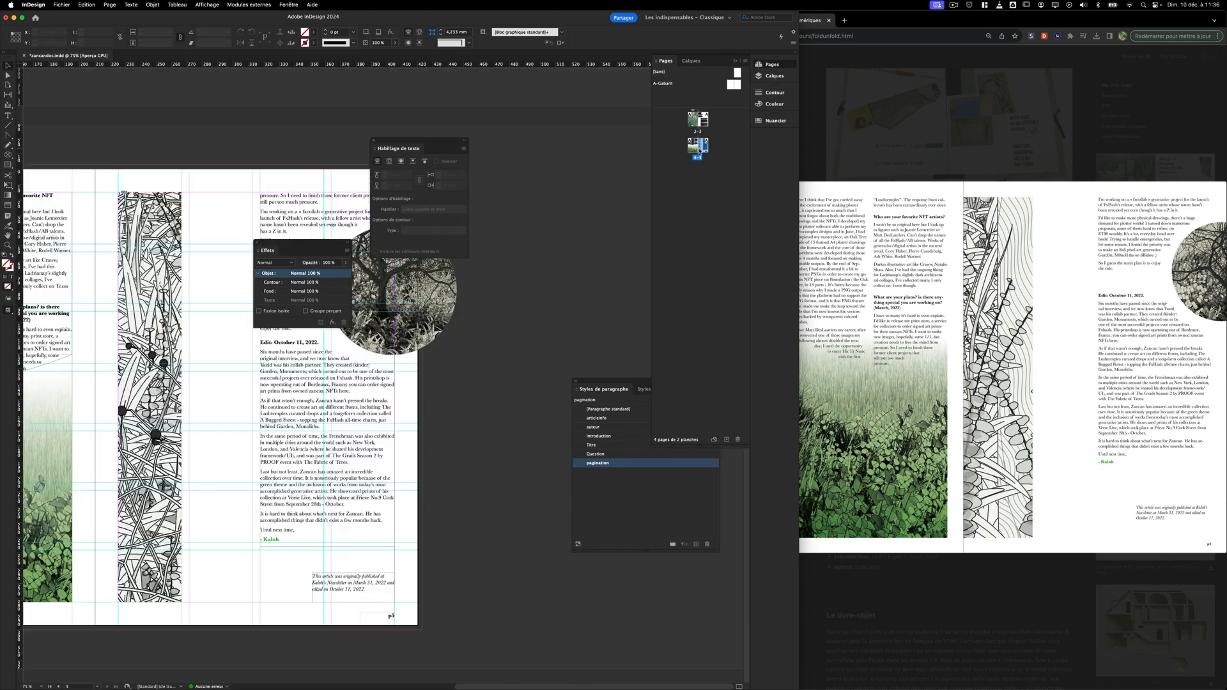
{"action": "scroll", "coordinate": [362, 580], "scroll_direction": "left", "scroll_amount": 3}
{"action": "scroll", "coordinate": [362, 579], "scroll_direction": "left", "scroll_amount": 2}
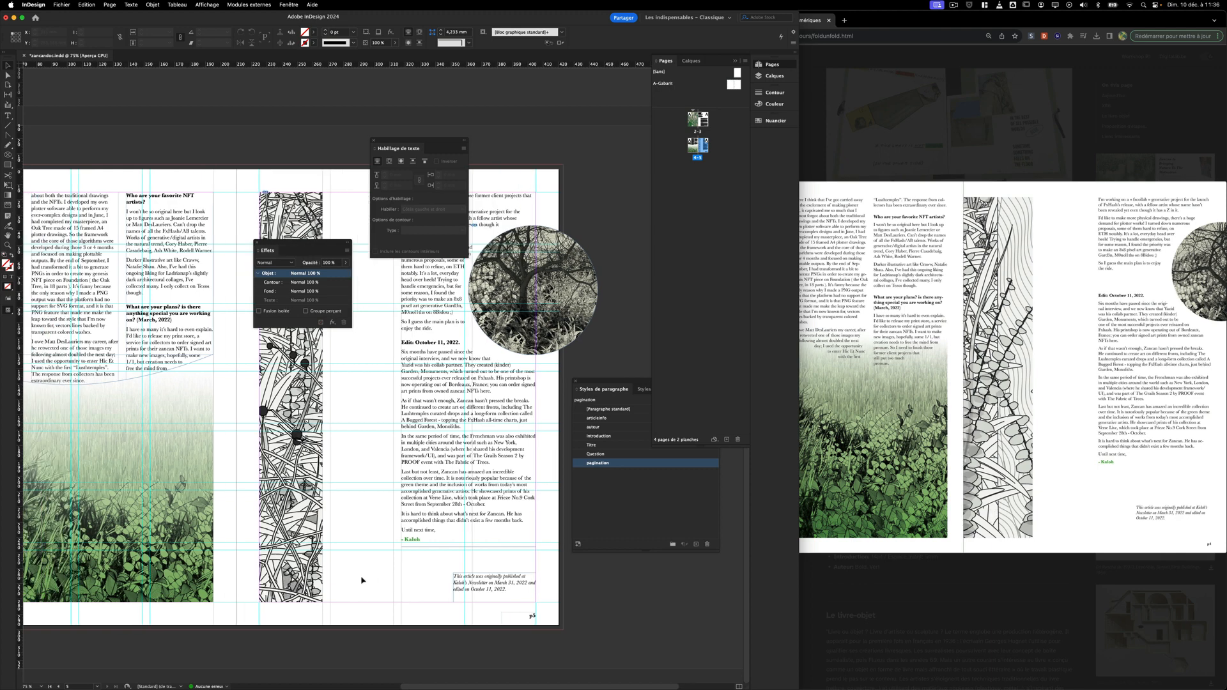
{"action": "scroll", "coordinate": [362, 580], "scroll_direction": "left", "scroll_amount": 5}
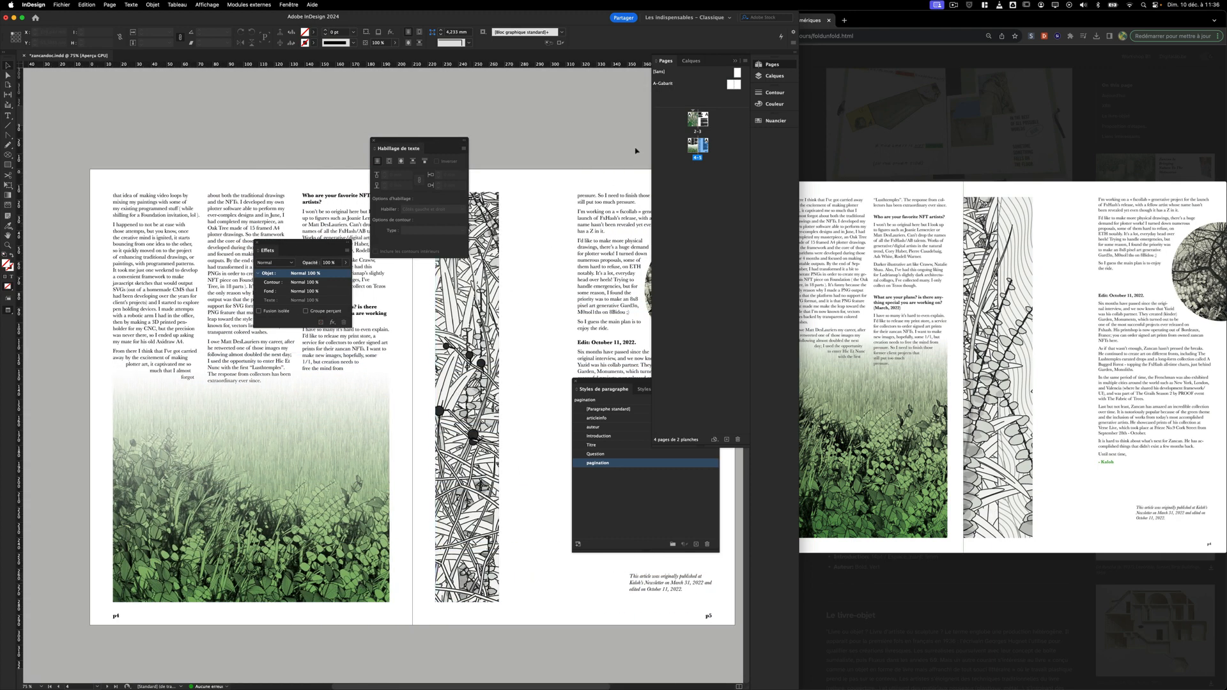
On the A-Gabarit parent spread, select both page-number frames together and nudge them slightly upward.
{"action": "left_click", "coordinate": [732, 87]}
{"action": "double_click", "coordinate": [734, 85]}
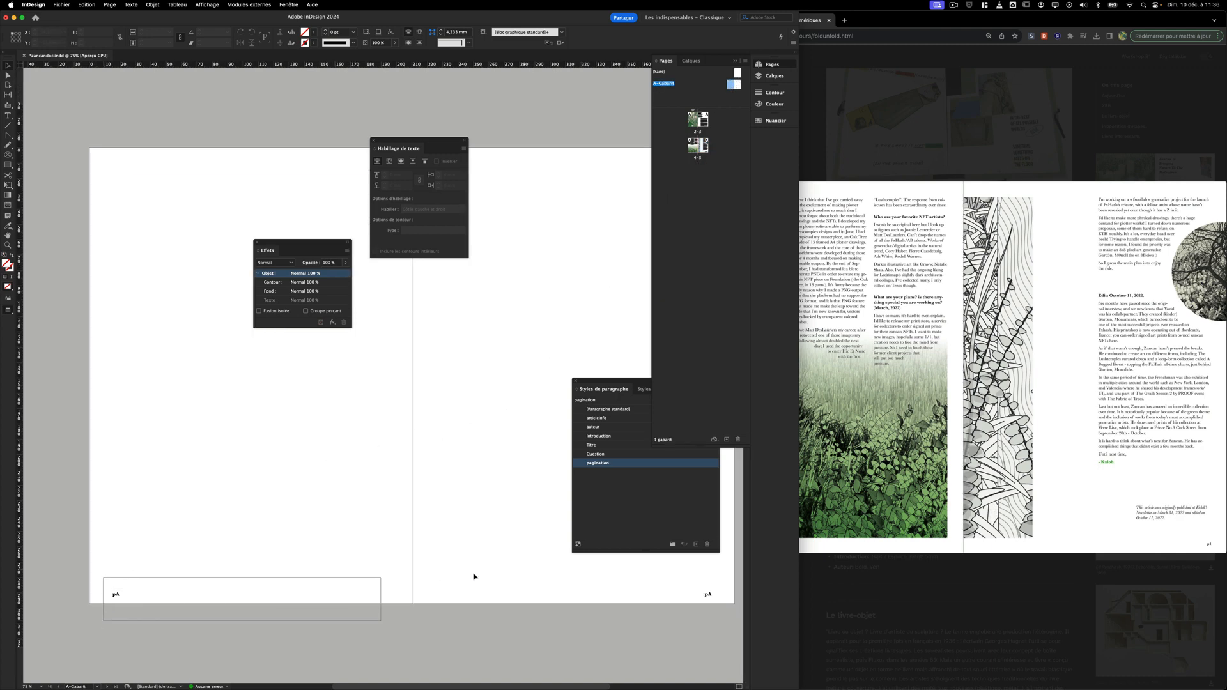
{"action": "left_click_drag", "start_coordinate": [473, 577], "coordinate": [737, 579]}
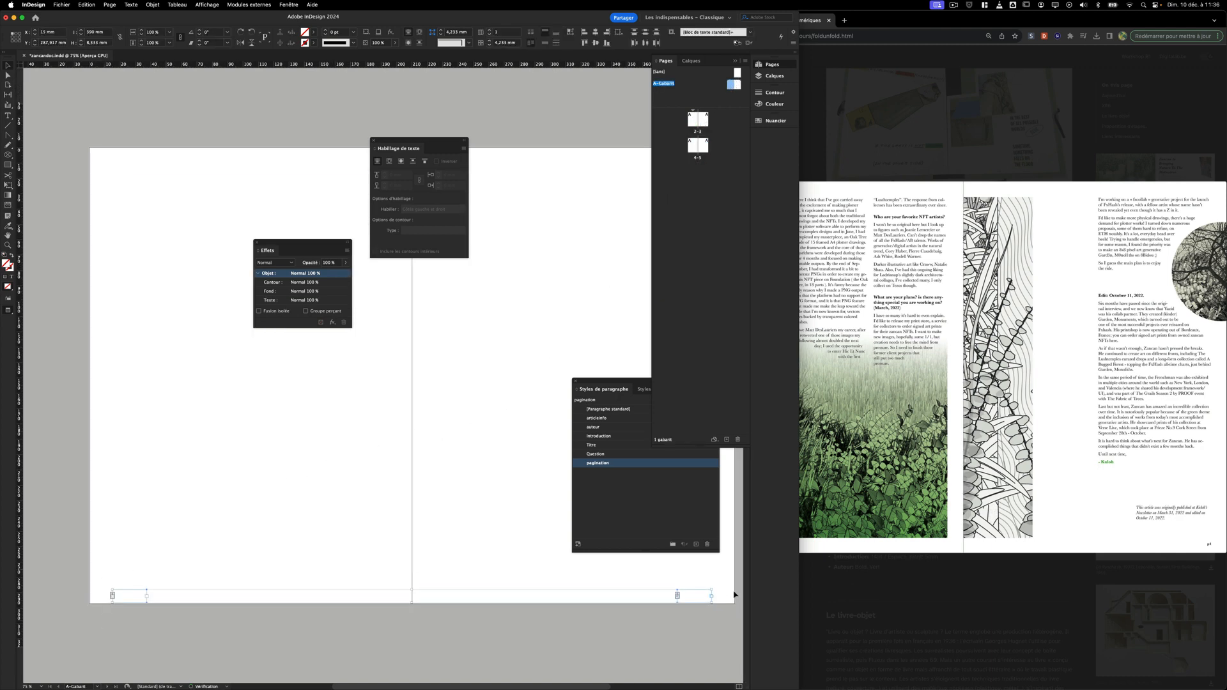
{"action": "left_click", "coordinate": [80, 456]}
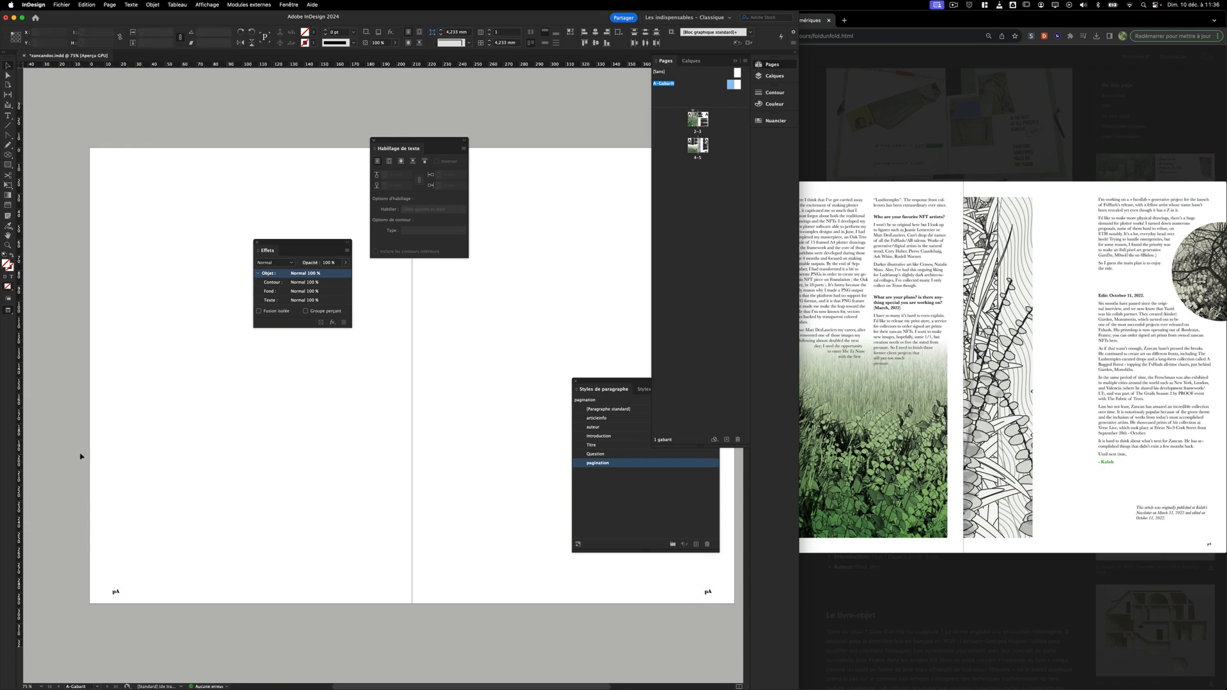
{"action": "left_click", "coordinate": [119, 458]}
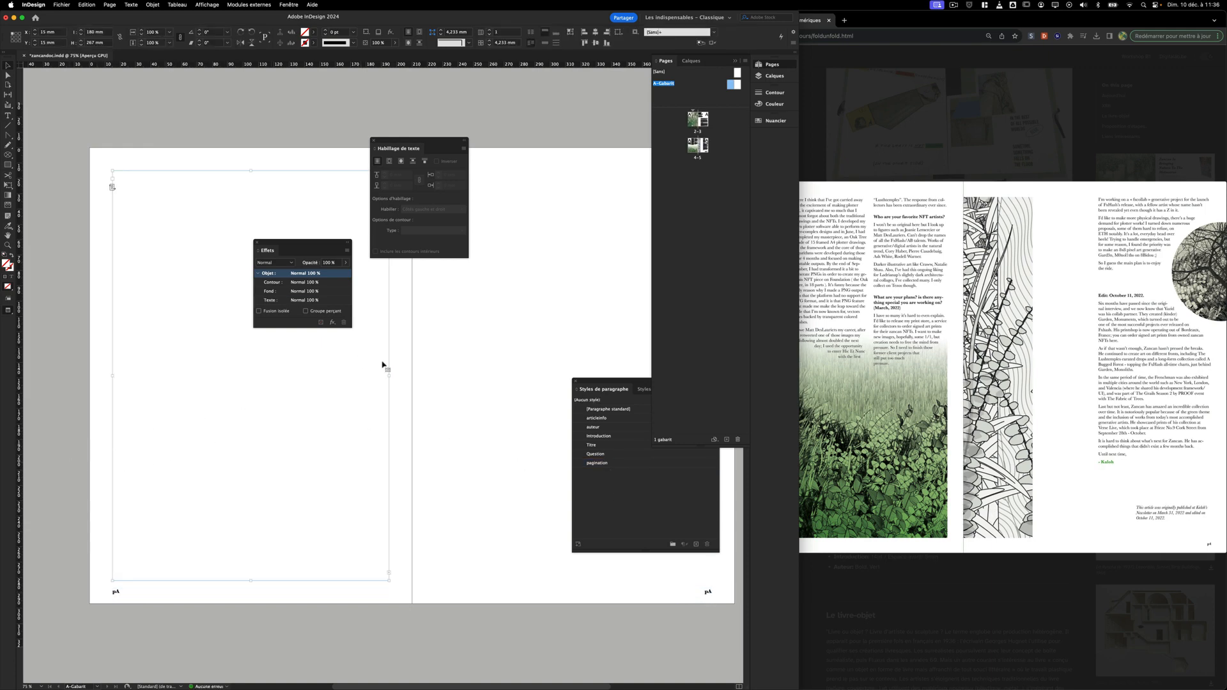
{"action": "left_click", "coordinate": [443, 410]}
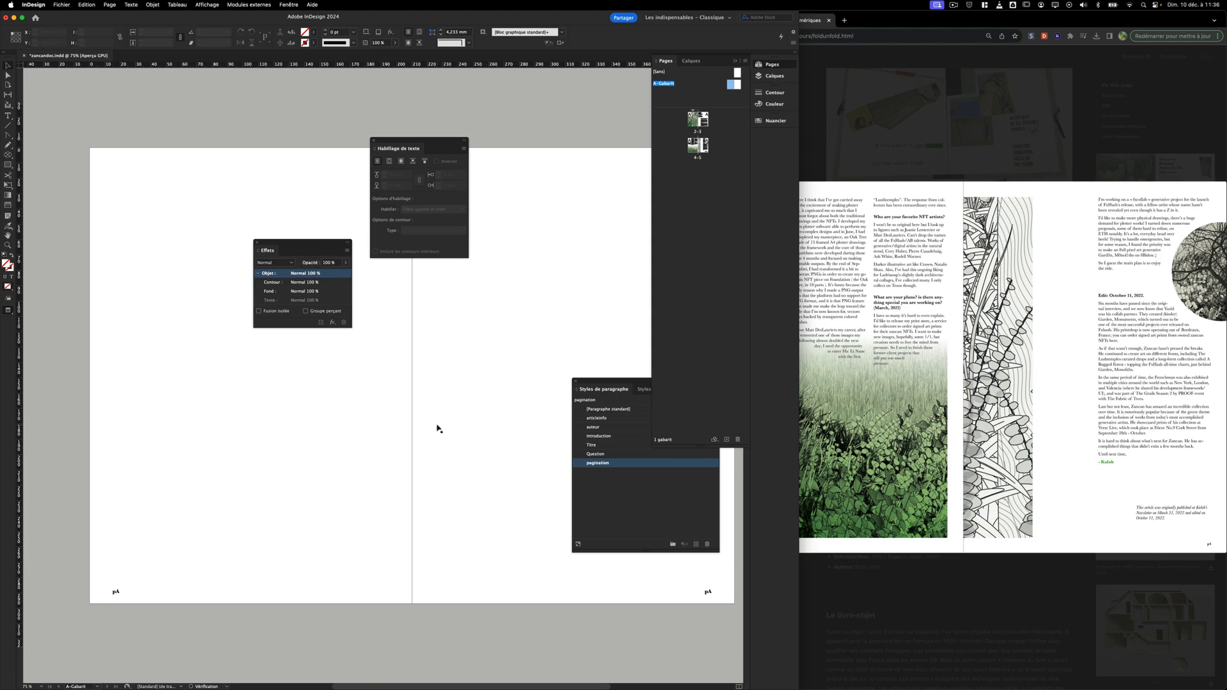
{"action": "left_click", "coordinate": [434, 432]}
{"action": "left_click", "coordinate": [523, 207]}
Return to spread 2-3, show both spreads together, and move the text wrap and effects panels clear of the pages.
{"action": "double_click", "coordinate": [690, 119]}
{"action": "key", "text": "super+minus"}
{"action": "key", "text": "super+minus"}
{"action": "key", "text": "super+minus"}
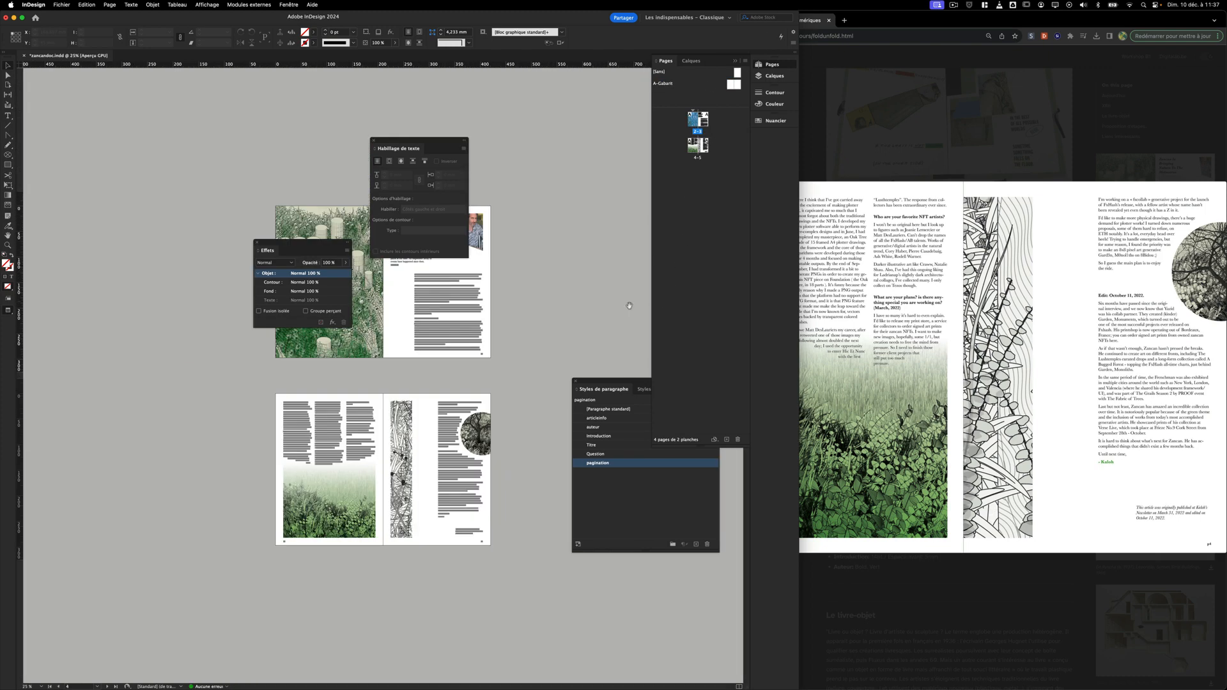
{"action": "left_click_drag", "start_coordinate": [386, 148], "coordinate": [557, 106]}
{"action": "left_click_drag", "start_coordinate": [307, 243], "coordinate": [198, 219]}
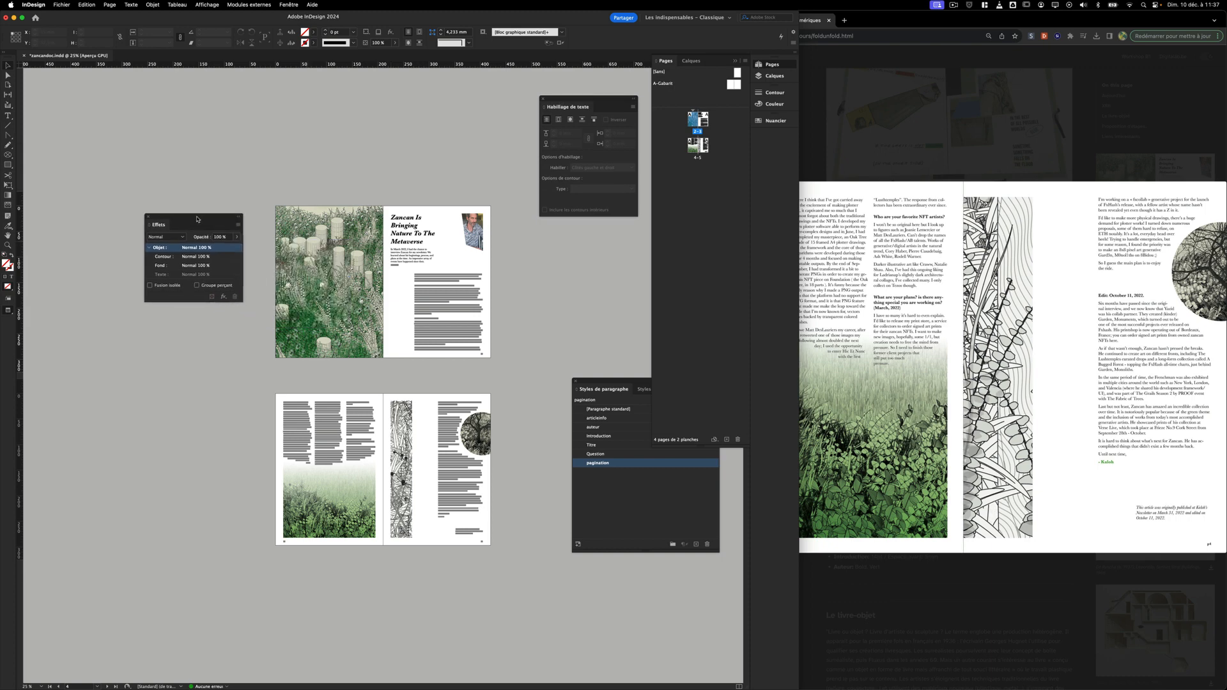
{"action": "key", "text": "super+equal"}
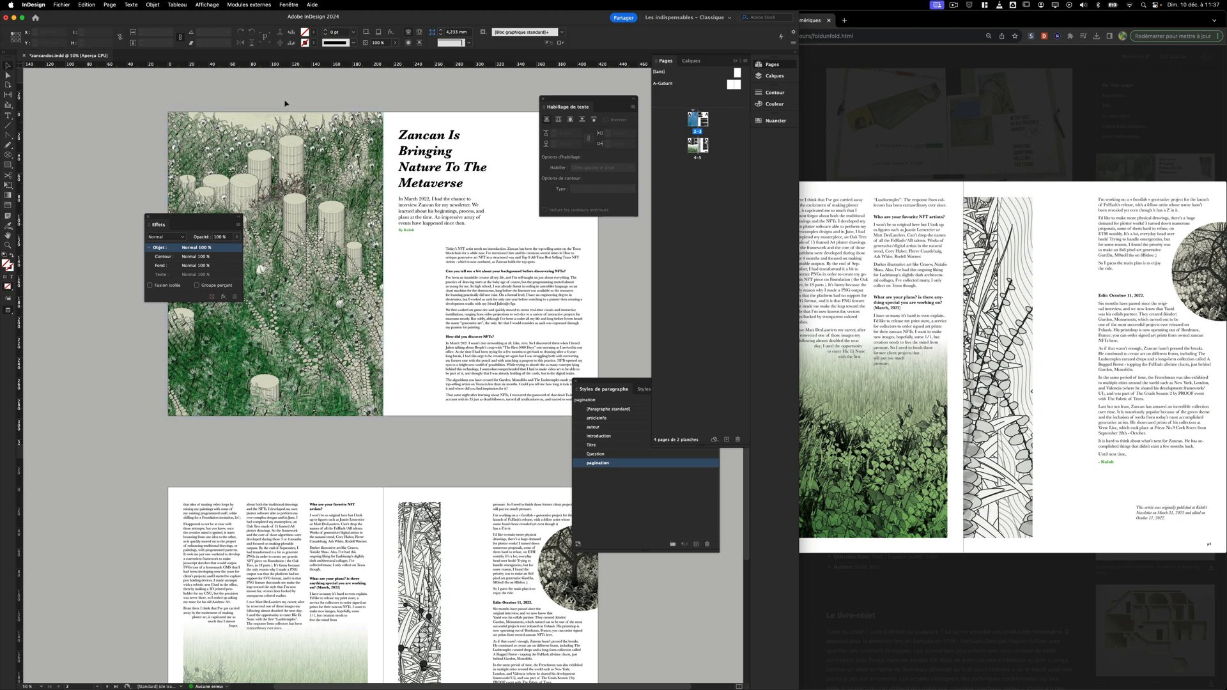
Start packaging the document (Assemblage) from its summary and save the document to continue.
{"action": "left_click", "coordinate": [62, 5]}
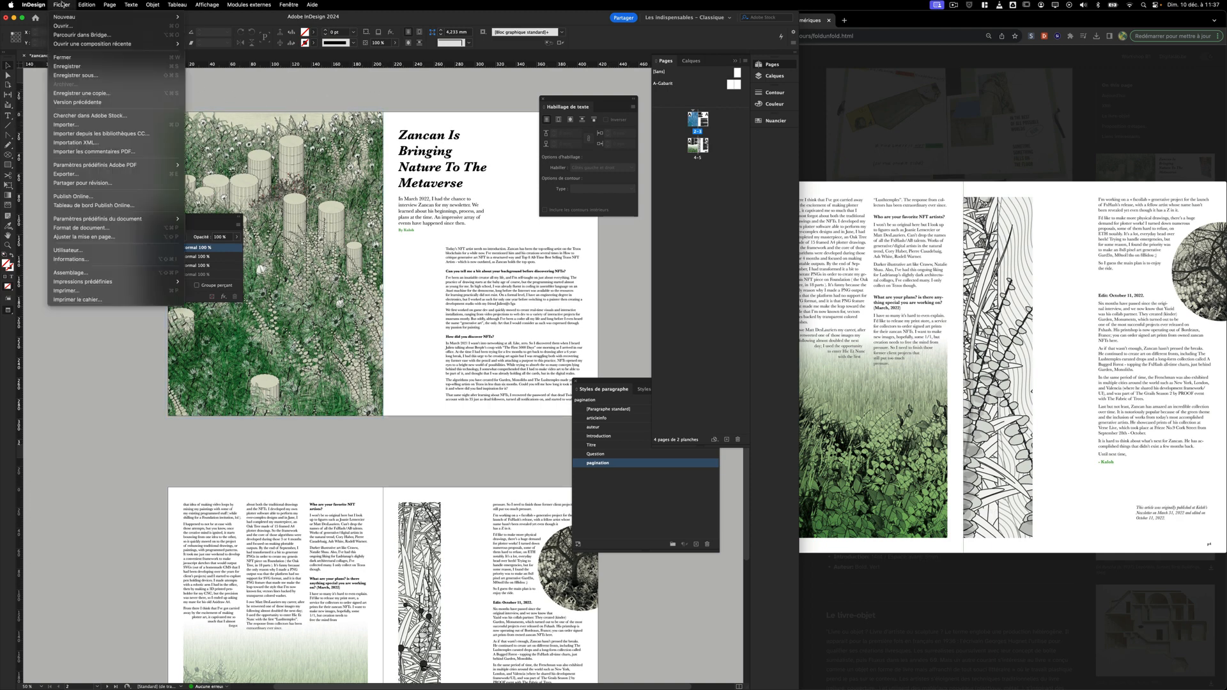
{"action": "left_click", "coordinate": [102, 273]}
{"action": "left_click_drag", "start_coordinate": [588, 254], "coordinate": [498, 236]}
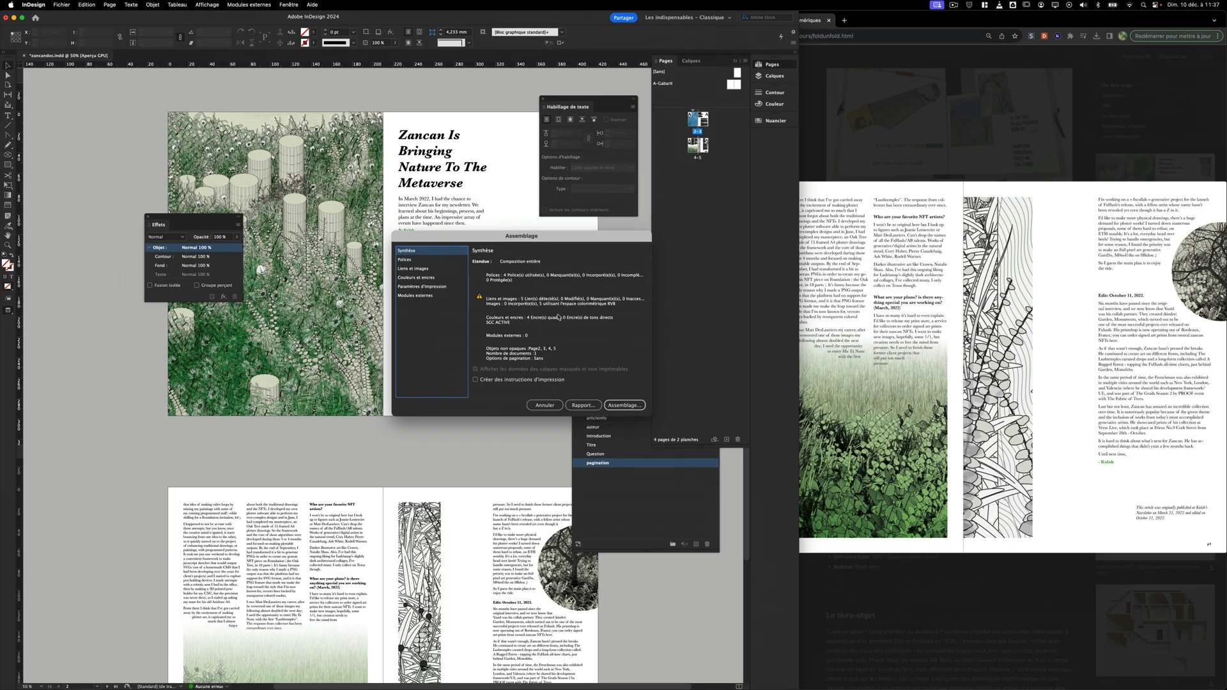
{"action": "left_click", "coordinate": [624, 405]}
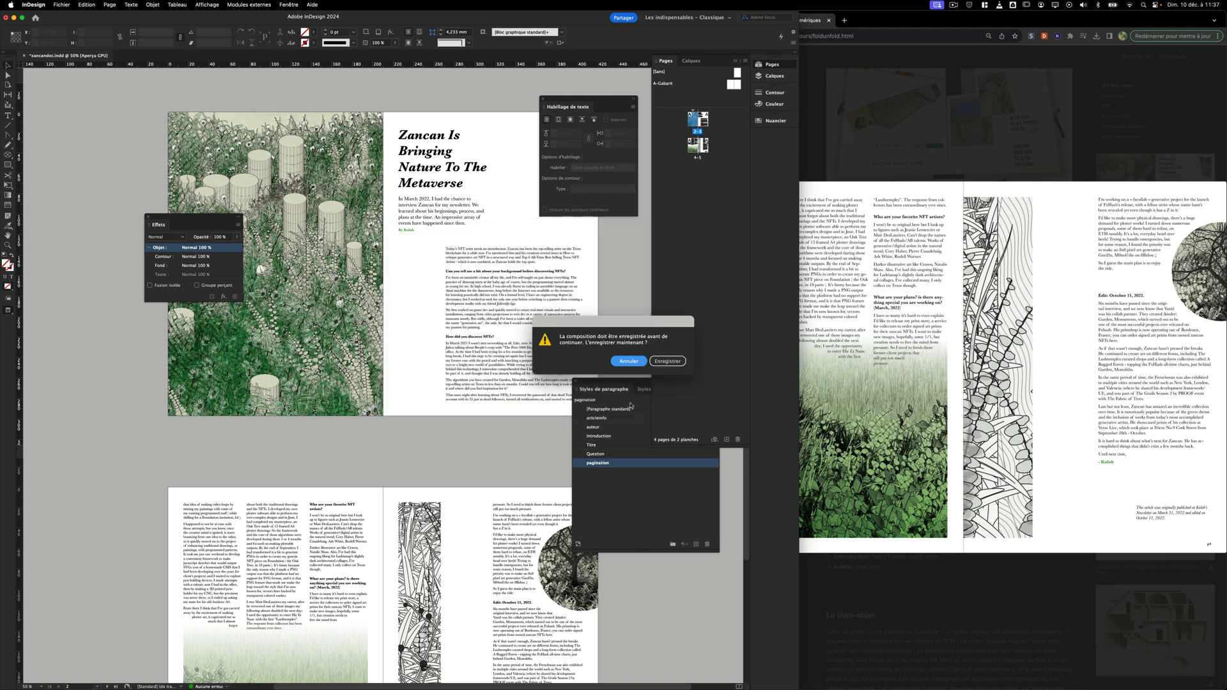
{"action": "left_click", "coordinate": [668, 362]}
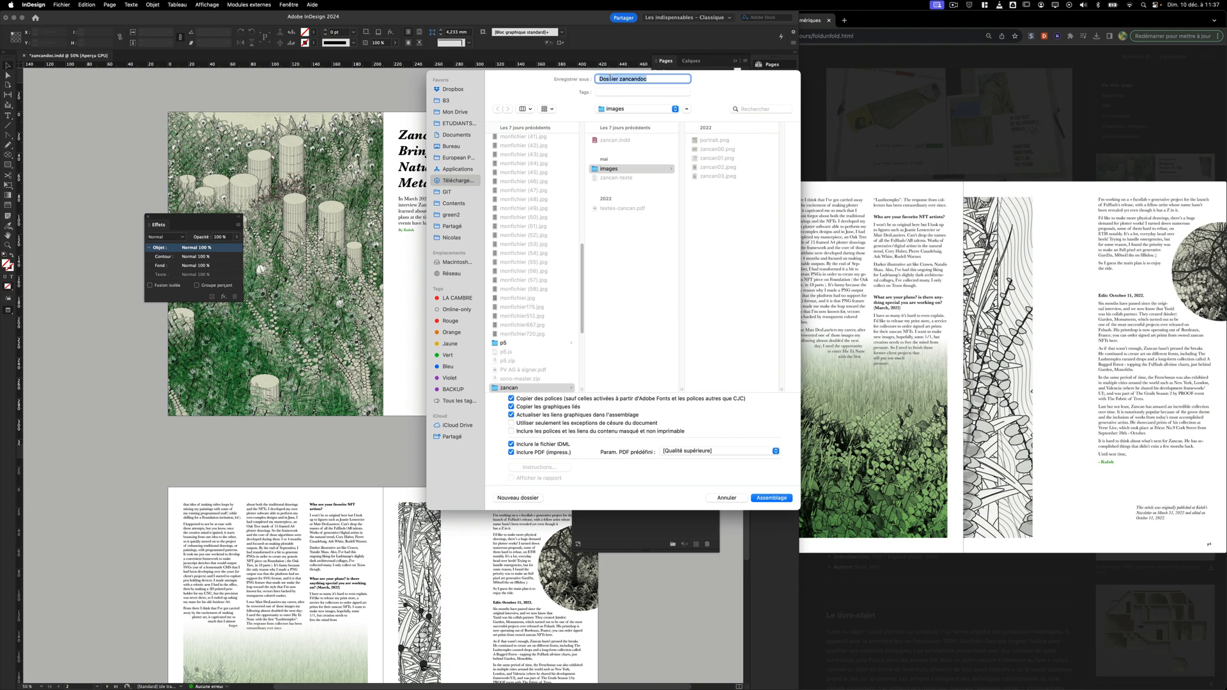
Package the document into a folder named Zancanassemblage in Téléchargements, including fonts, linked graphics, an IDML file and a PDF.
{"action": "left_click_drag", "start_coordinate": [618, 79], "coordinate": [583, 76]}
{"action": "type", "text": "Zancanassemblage"}
{"action": "left_click", "coordinate": [459, 179]}
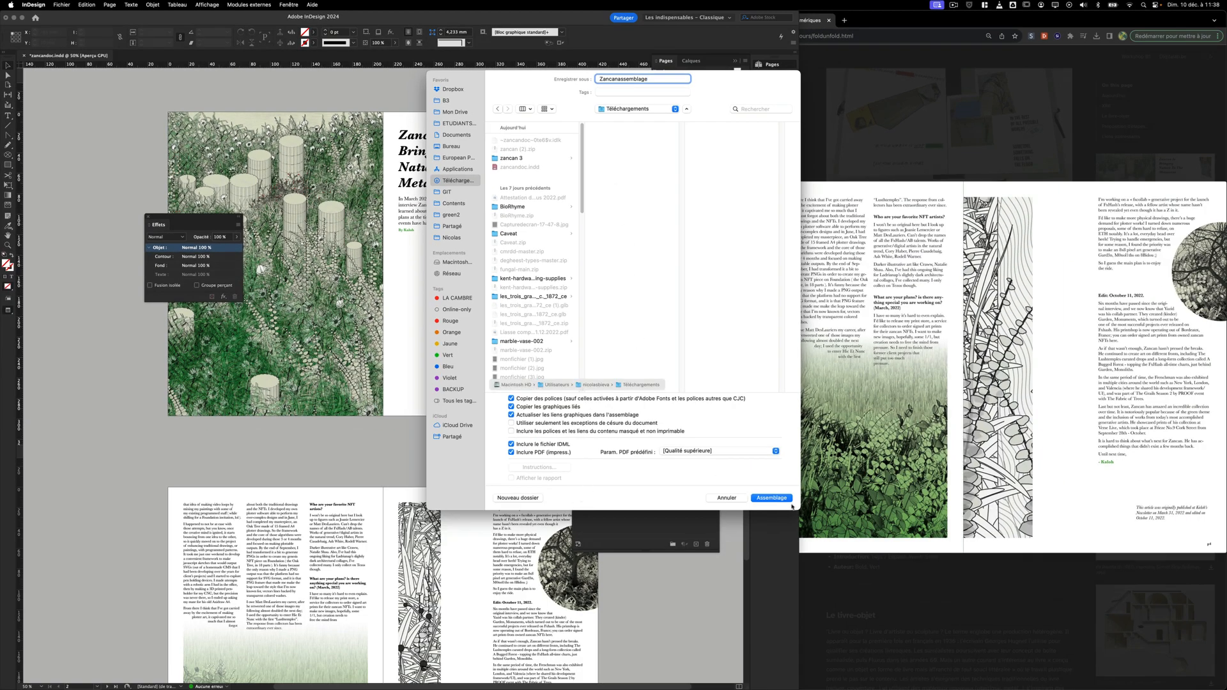
{"action": "left_click", "coordinate": [773, 498]}
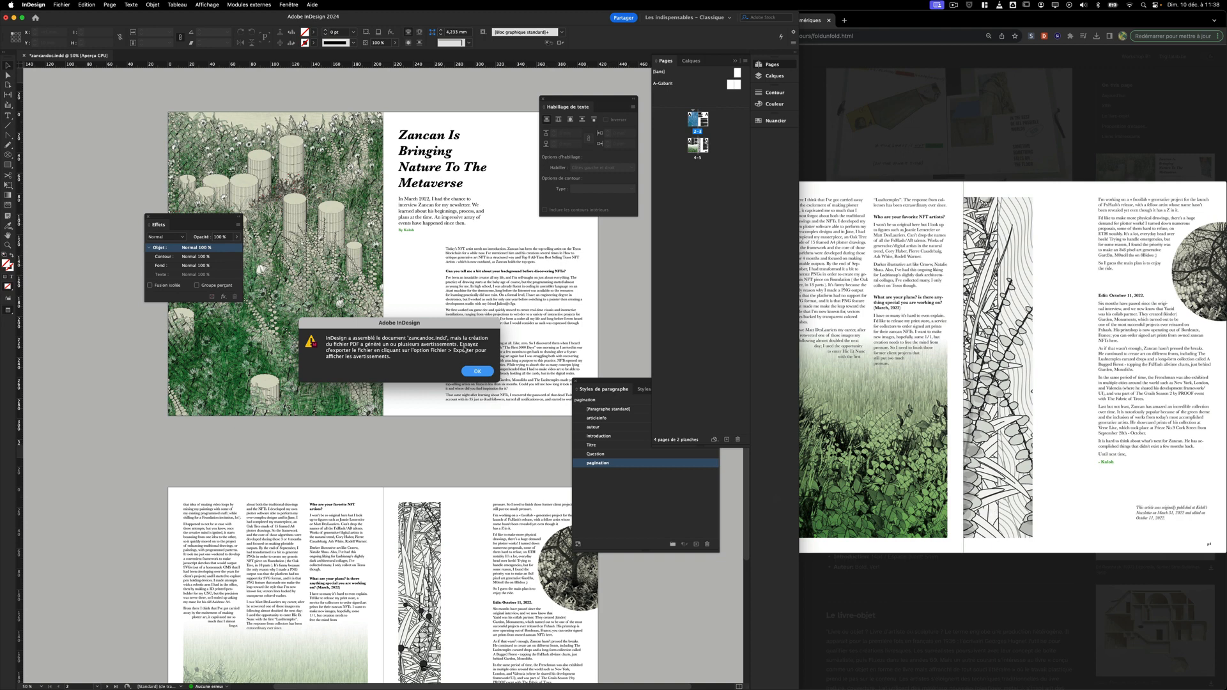
{"action": "left_click", "coordinate": [474, 370]}
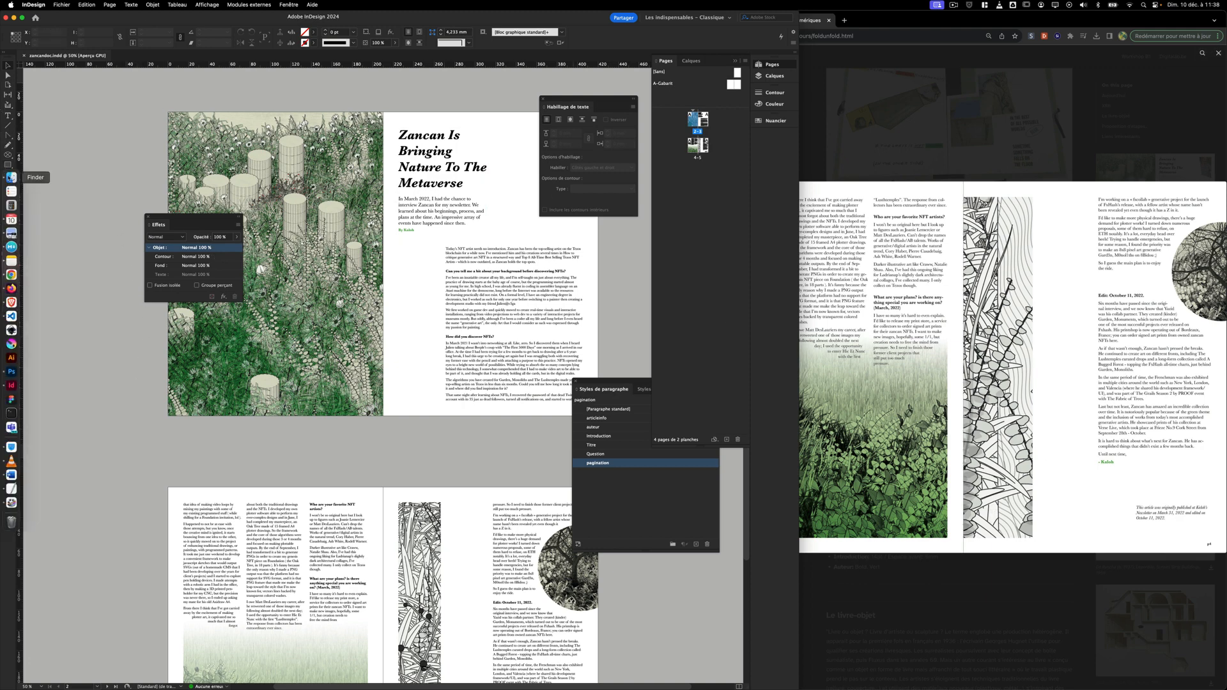
Switch to Finder, inspect the contents of the Zancanassemblage folder, and page through the preview of zancandoc.pdf.
{"action": "left_click", "coordinate": [11, 178]}
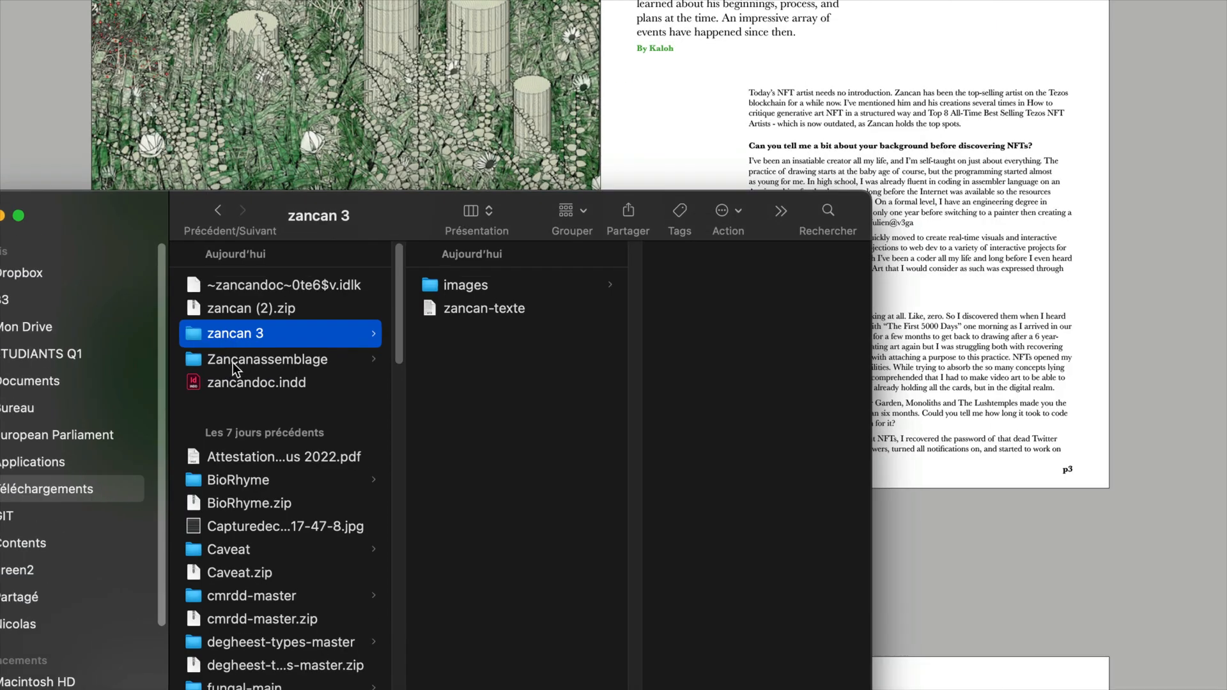
{"action": "left_click", "coordinate": [233, 362]}
{"action": "left_click", "coordinate": [508, 356]}
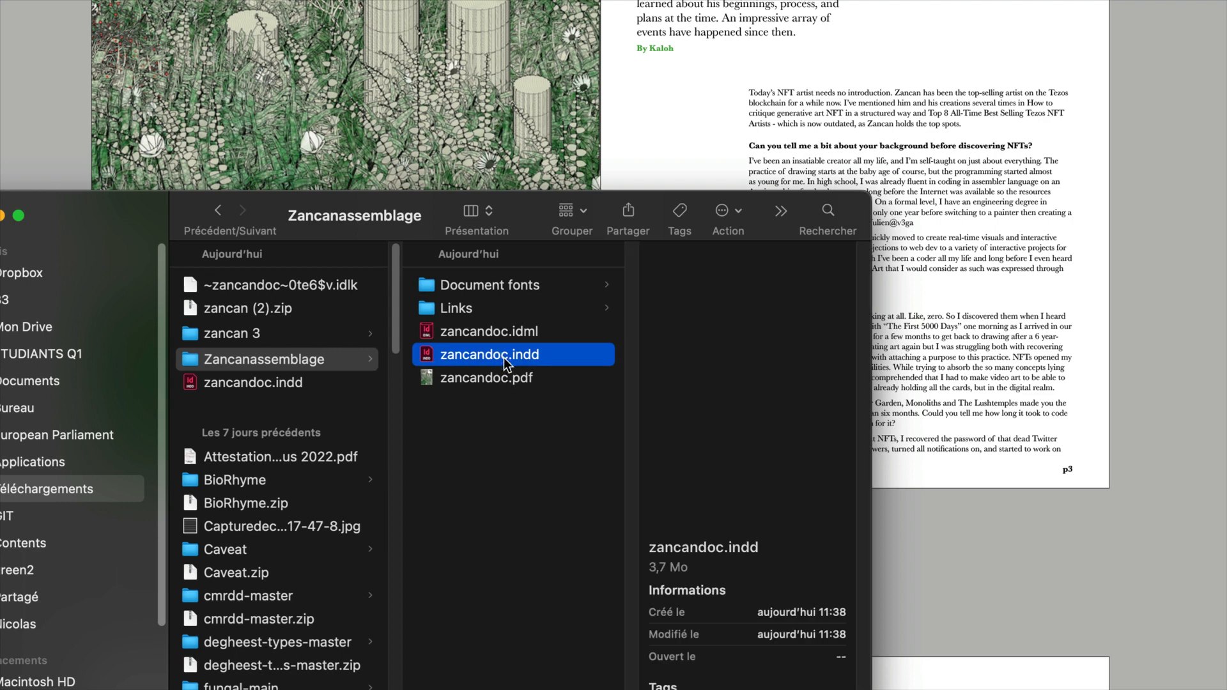
{"action": "left_click", "coordinate": [486, 382]}
{"action": "left_click", "coordinate": [765, 482]}
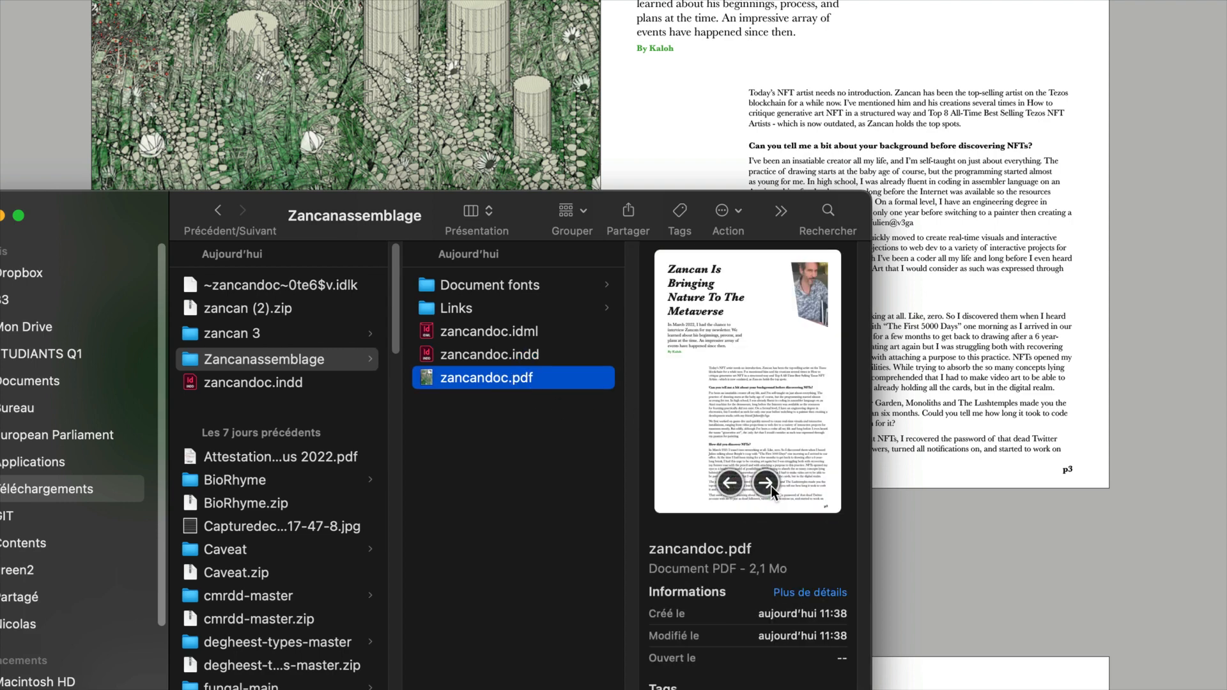
{"action": "left_click", "coordinate": [765, 482]}
{"action": "left_click", "coordinate": [766, 483]}
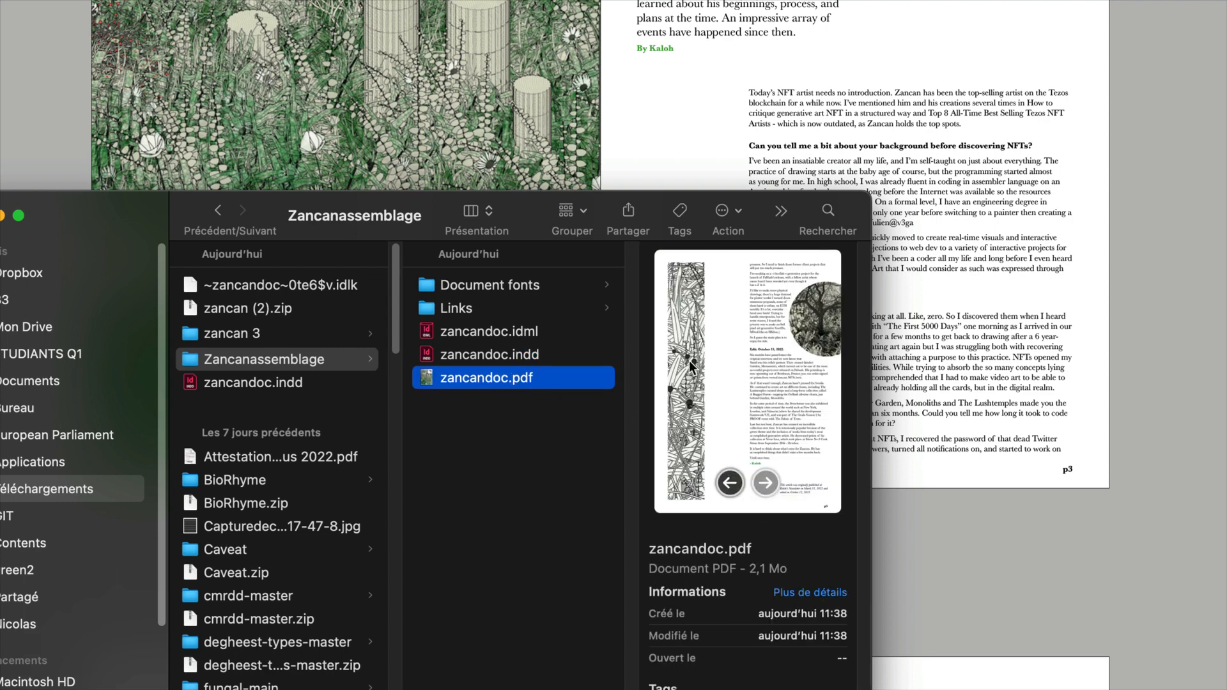
Examine the packaged IDML file, the Links and Document fonts folders, and preview the Baskerville.ttc font file.
{"action": "left_click", "coordinate": [486, 335]}
{"action": "left_click", "coordinate": [450, 309]}
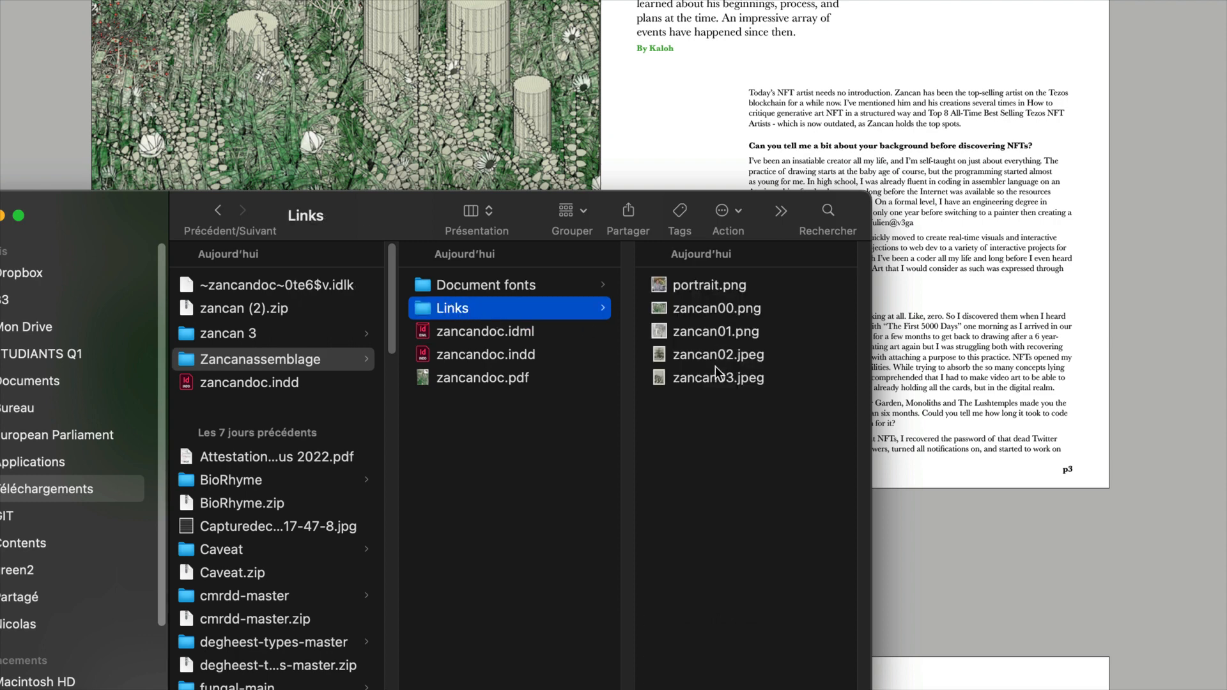
{"action": "left_click", "coordinate": [480, 288]}
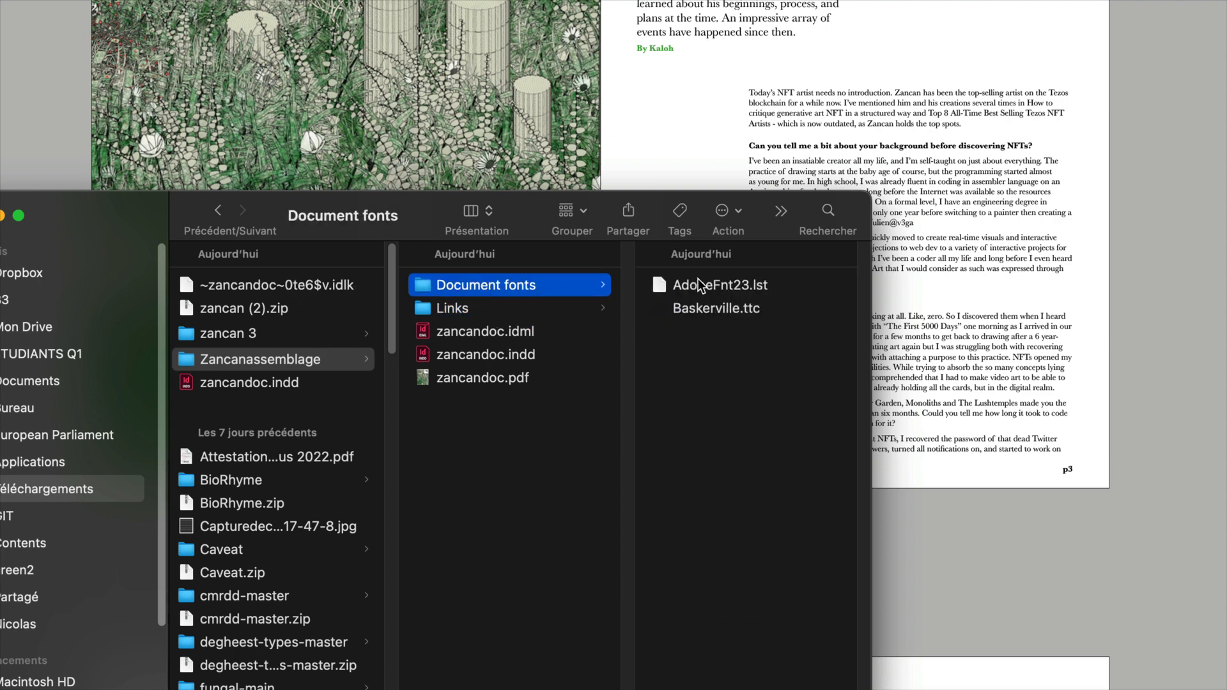
{"action": "left_click", "coordinate": [709, 310]}
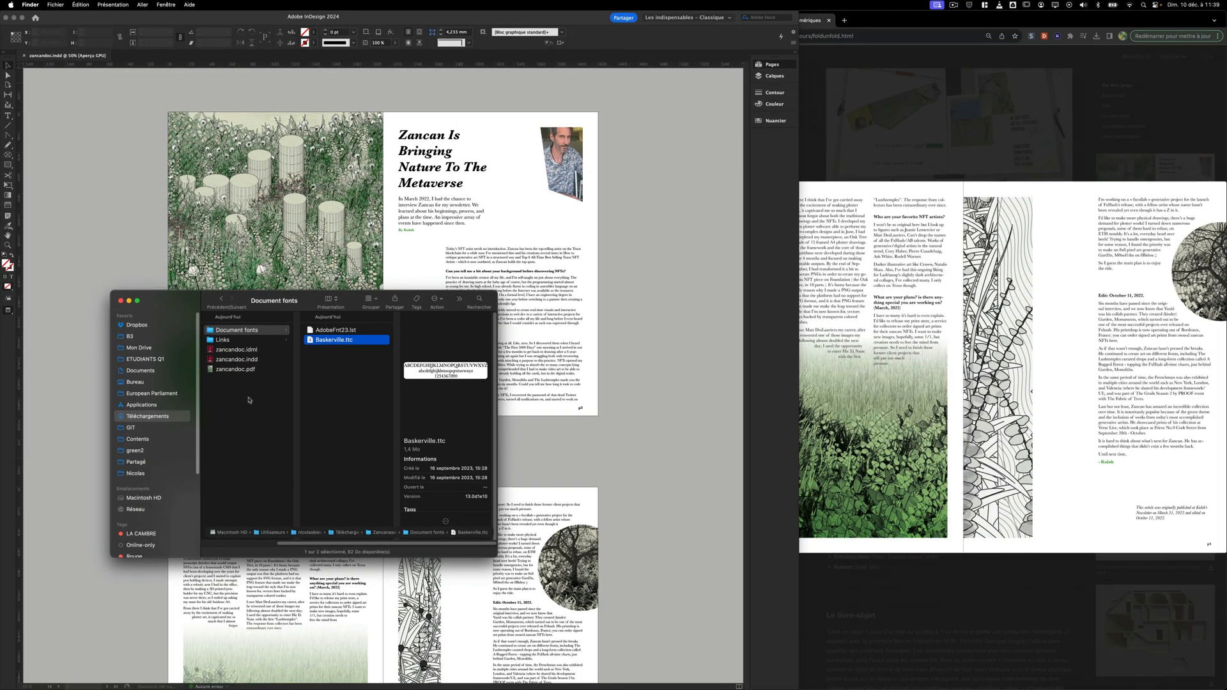
Compress the Zancanassemblage folder into a ZIP archive in Téléchargements and select the archive.
{"action": "left_click", "coordinate": [249, 400]}
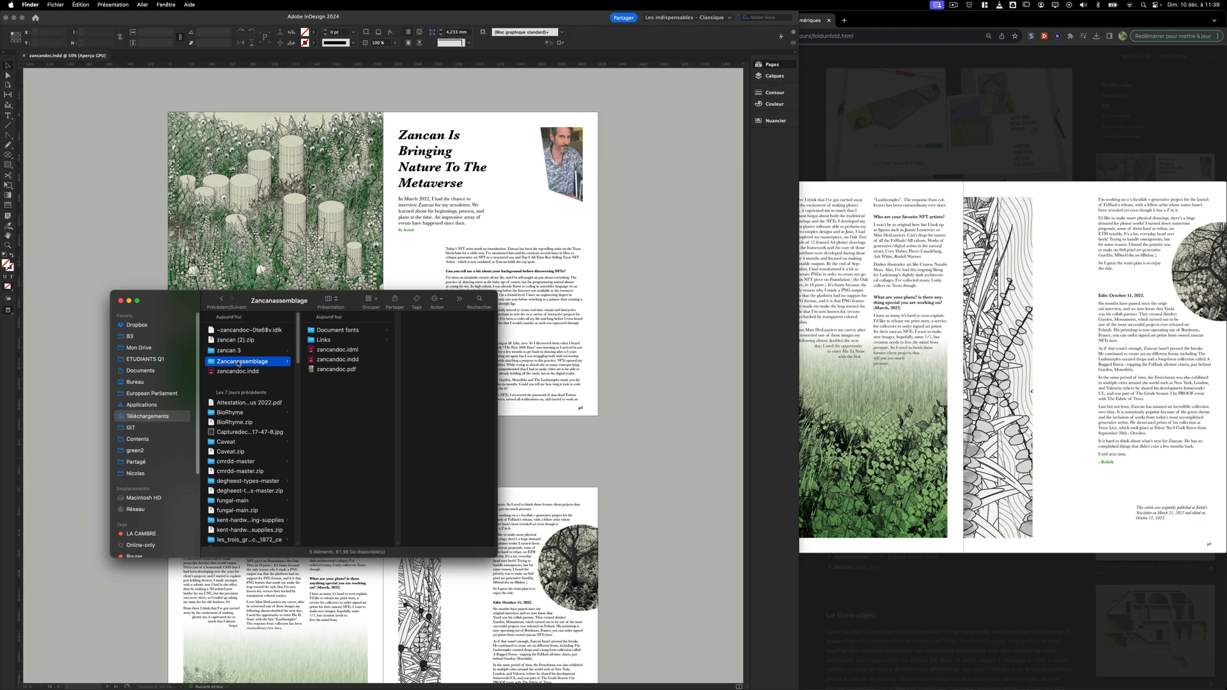
{"action": "right_click", "coordinate": [238, 364]}
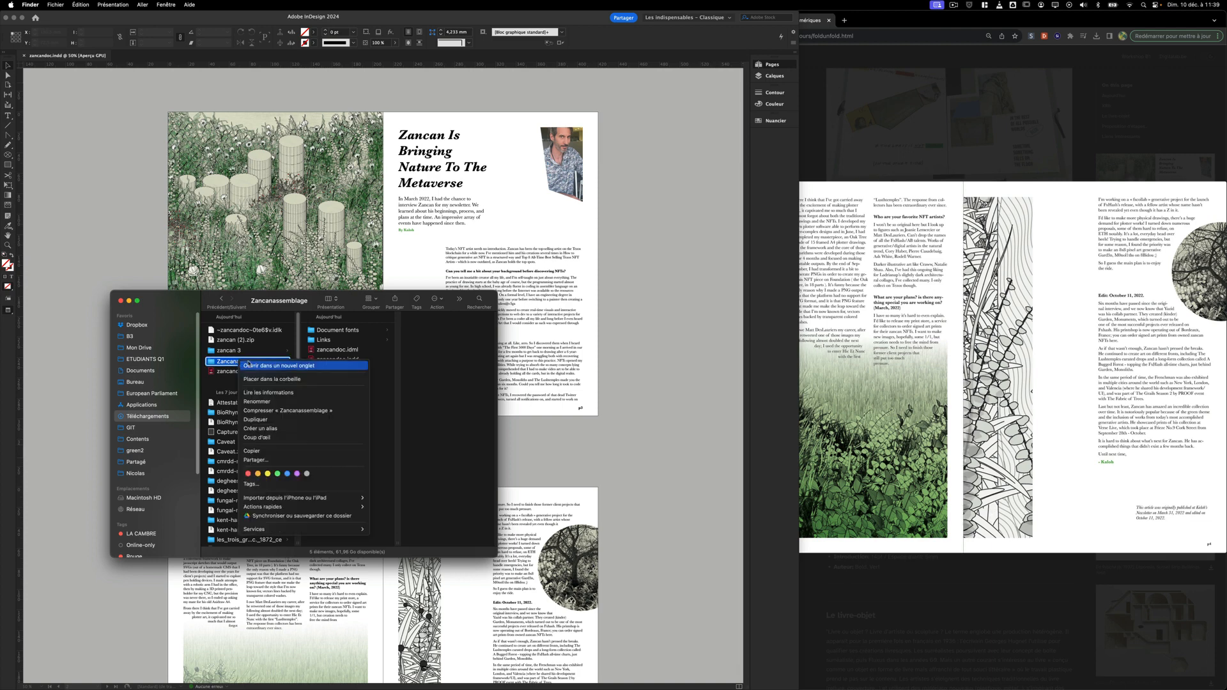
{"action": "left_click", "coordinate": [276, 411]}
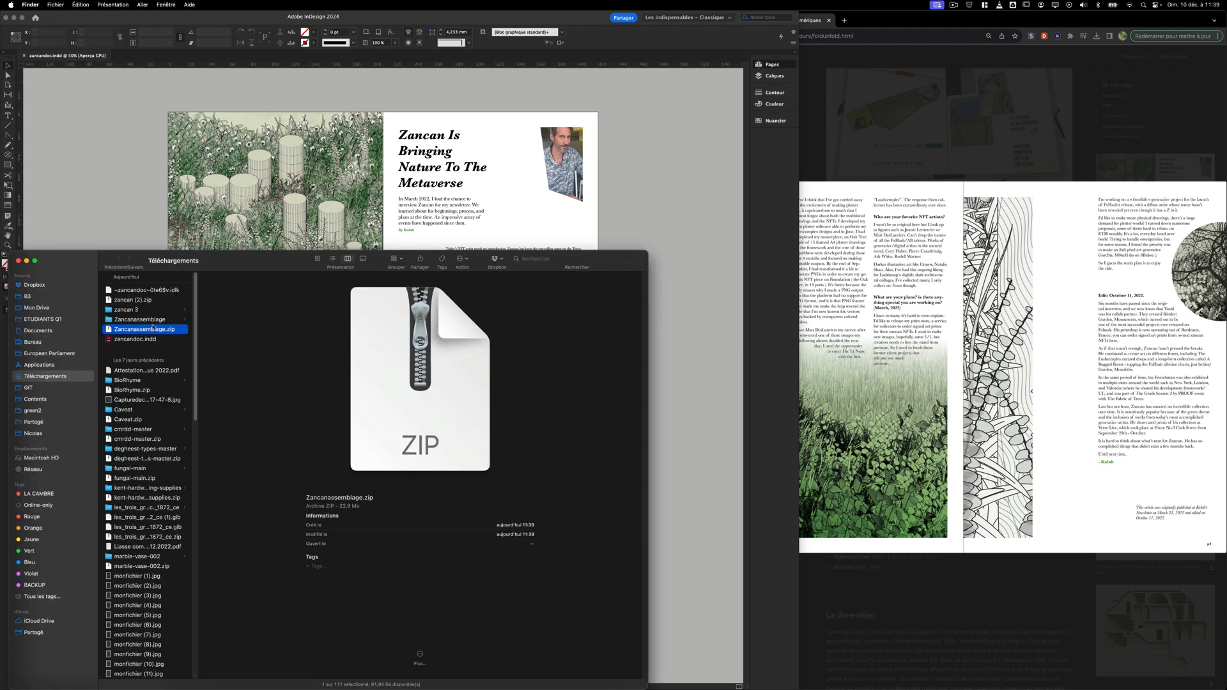
{"action": "left_click", "coordinate": [145, 319]}
{"action": "left_click", "coordinate": [145, 329]}
Switch back to InDesign, move the effects panel clear of the opening illustration, and view the second spread.
{"action": "left_click", "coordinate": [537, 192]}
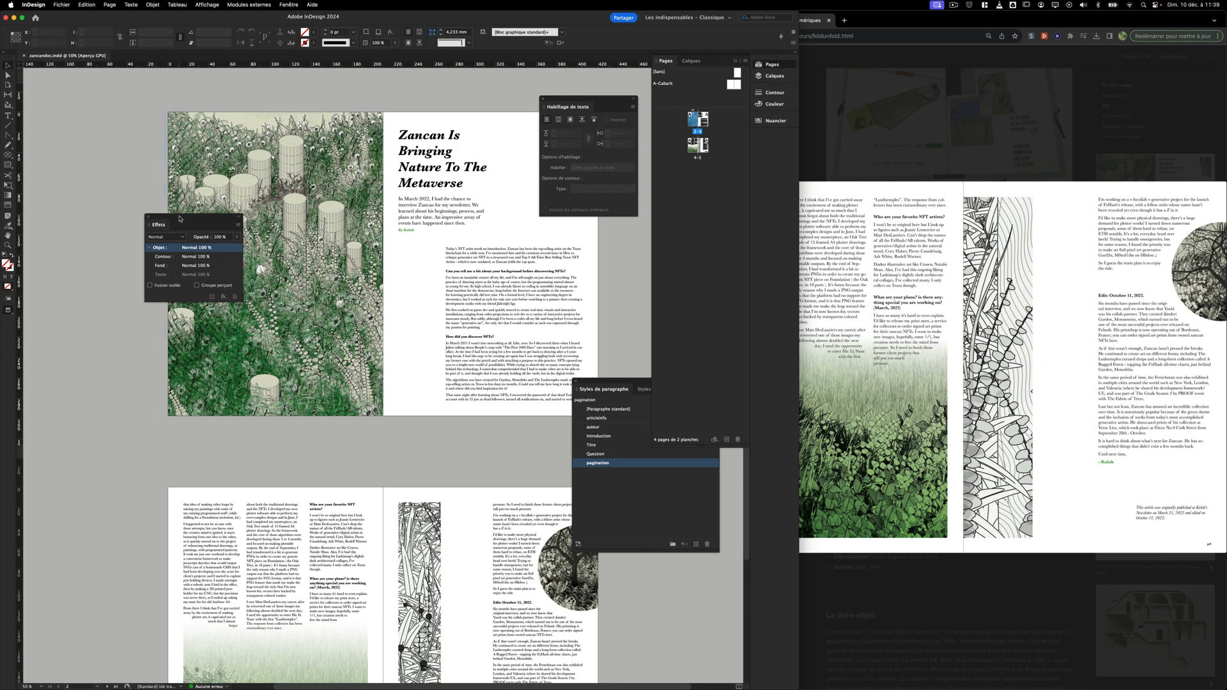
{"action": "left_click_drag", "start_coordinate": [180, 219], "coordinate": [92, 159]}
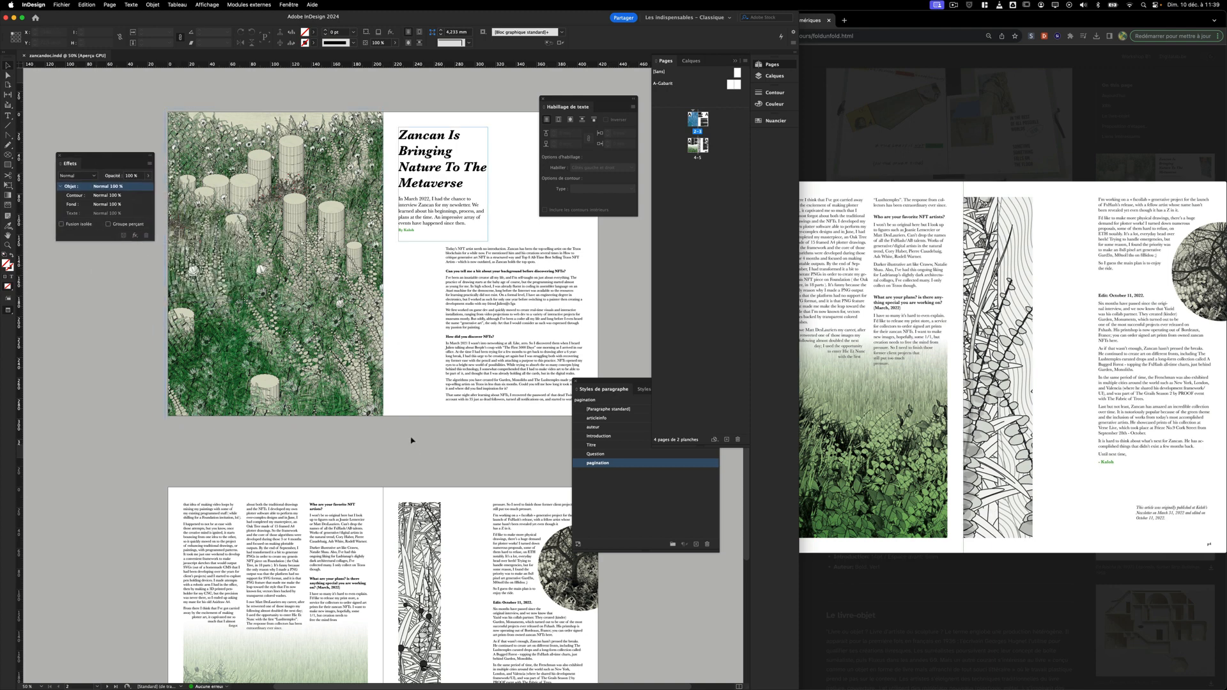
{"action": "scroll", "coordinate": [447, 409], "scroll_direction": "down", "scroll_amount": 5}
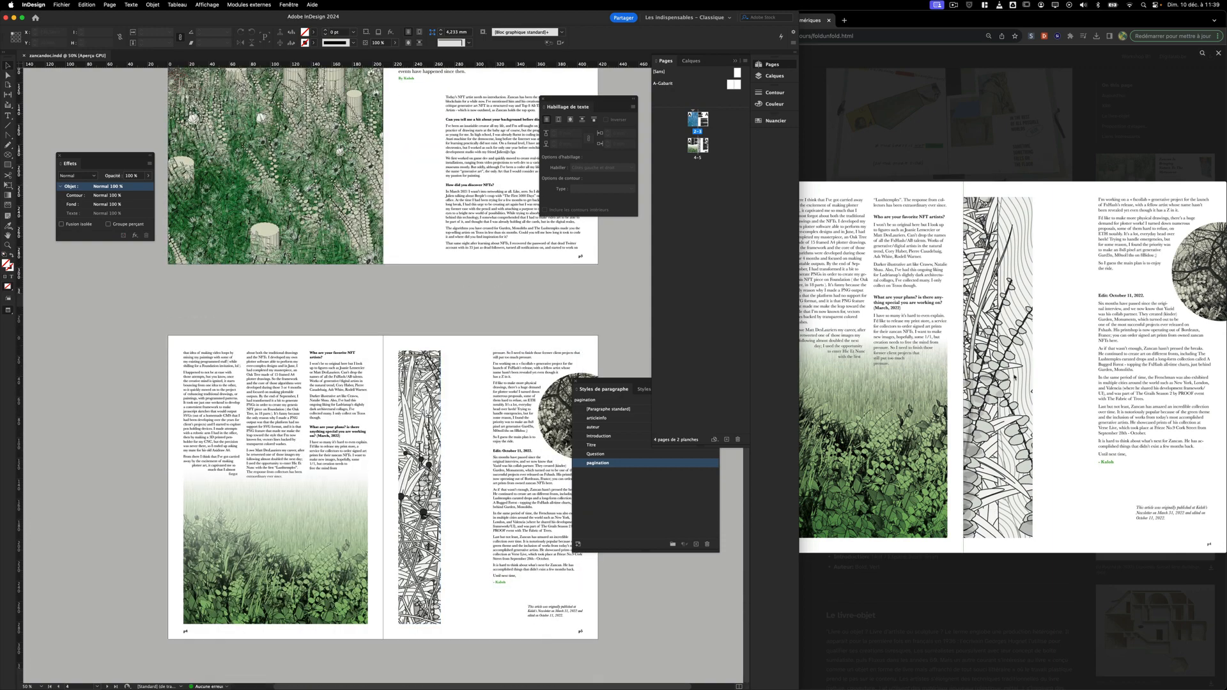
Switch to Chrome and close the enlarged reference spread on the Fold/Unfold course page.
{"action": "left_click", "coordinate": [1014, 377]}
{"action": "left_click", "coordinate": [1093, 136]}
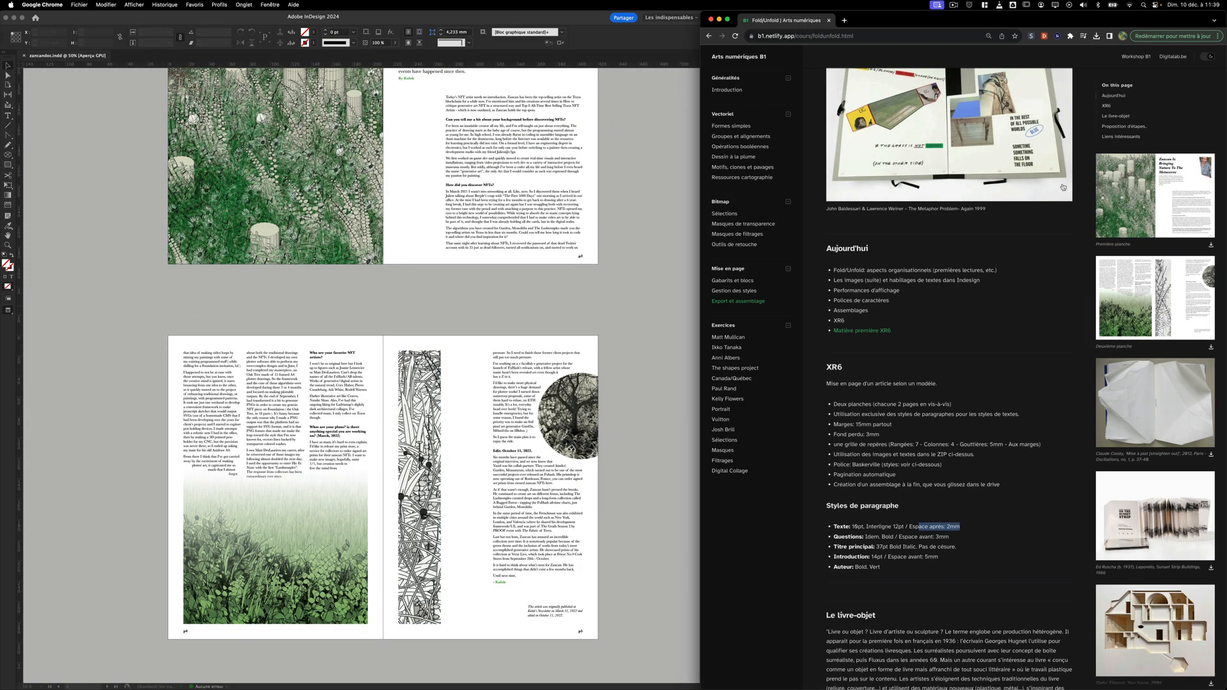
{"action": "left_click", "coordinate": [1143, 218]}
{"action": "left_click", "coordinate": [816, 136]}
{"action": "left_click", "coordinate": [953, 6]}
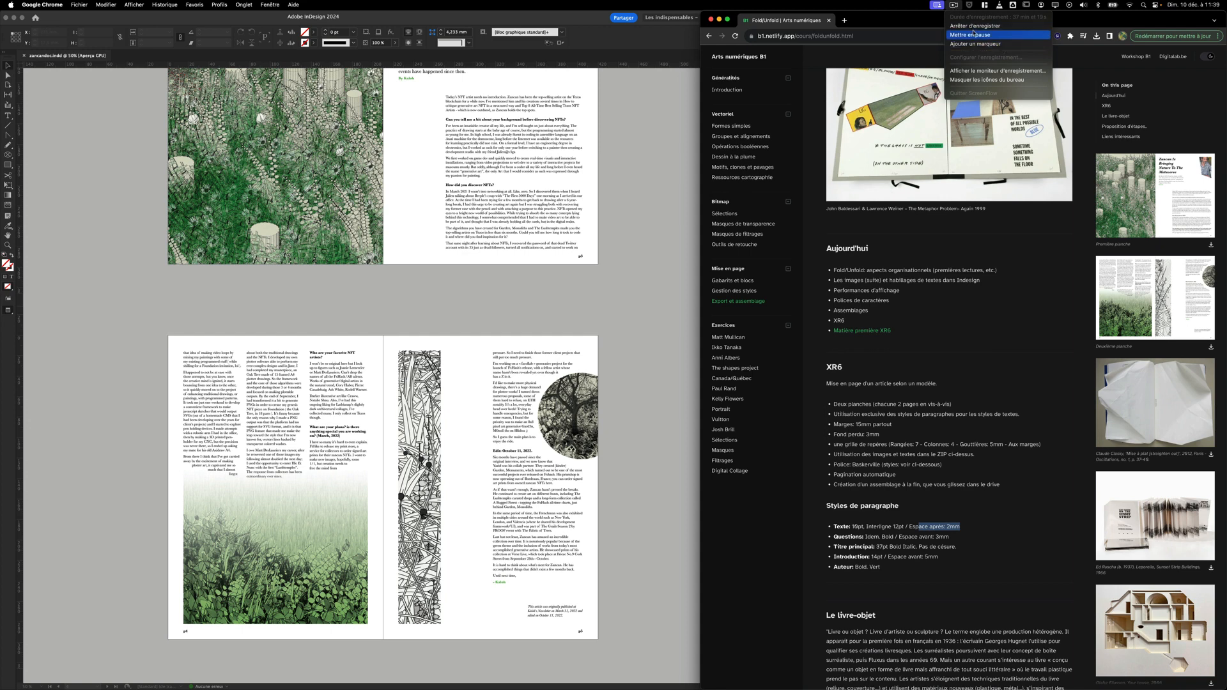